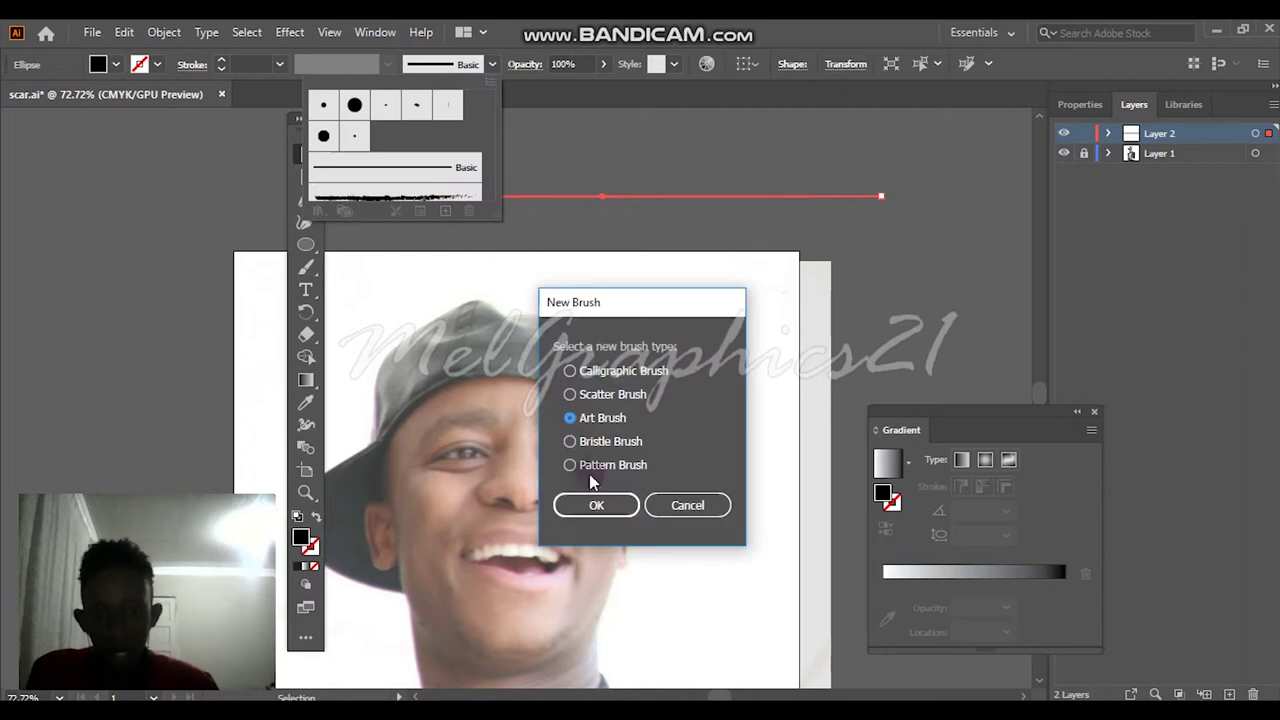
Create an art brush from the selected thin ellipse and test it with wavy Paintbrush strokes above the artboard
click(769, 616)
key(b)
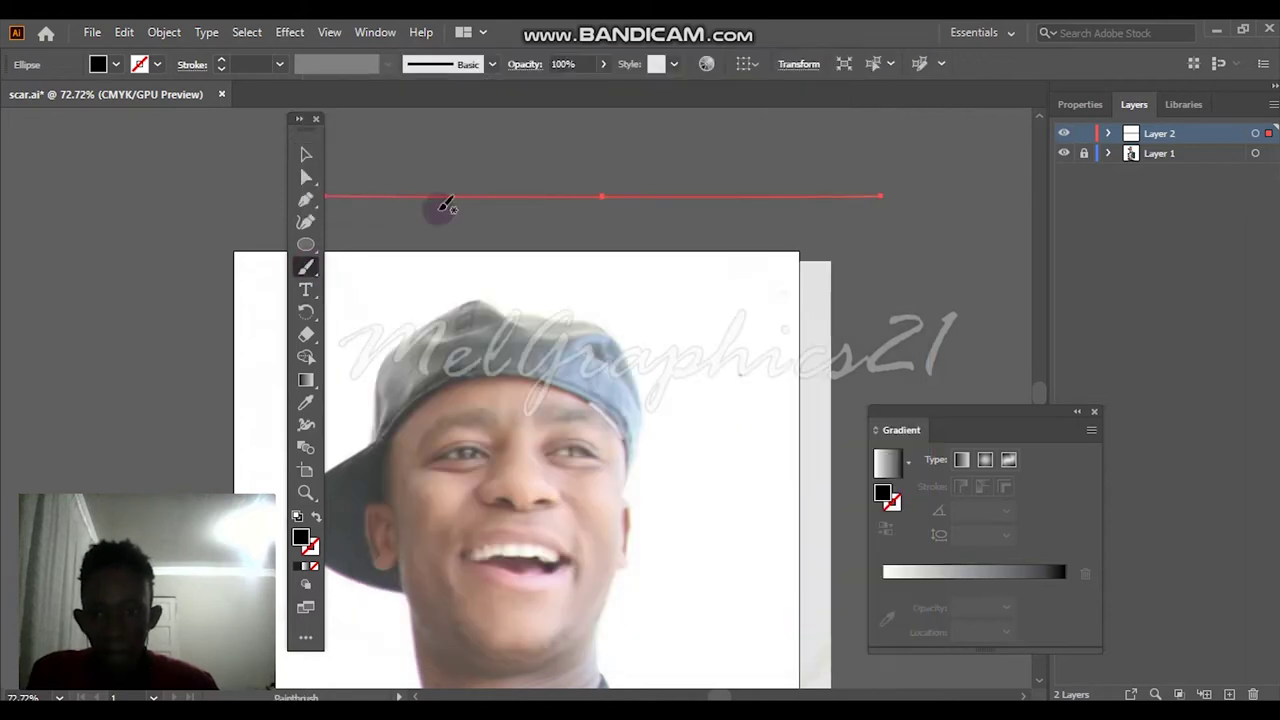
drag(447, 205, 849, 149)
key(ctrl+plus)
key(ctrl+plus)
key(ctrl+plus)
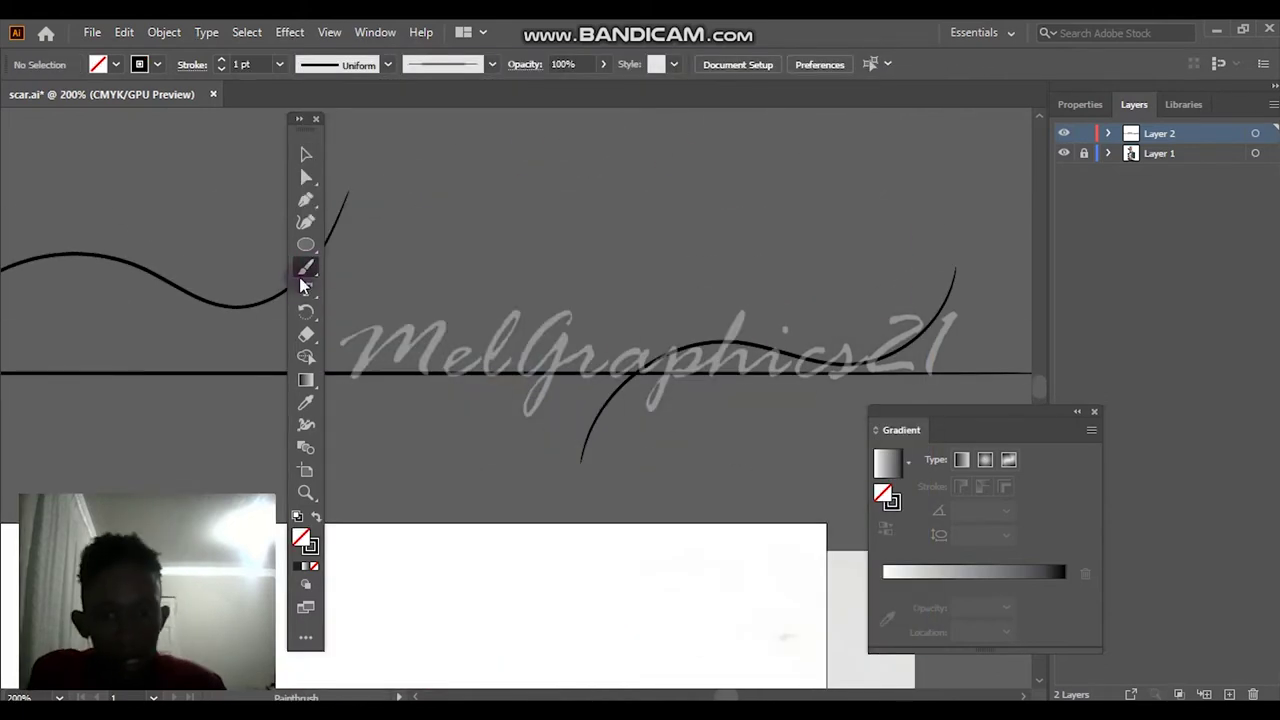
drag(490, 305, 757, 222)
Paint the outer contour of the lower lip from corner to corner, redoing the stroke until it follows the photo
key(ctrl+0)
key(ctrl+plus)
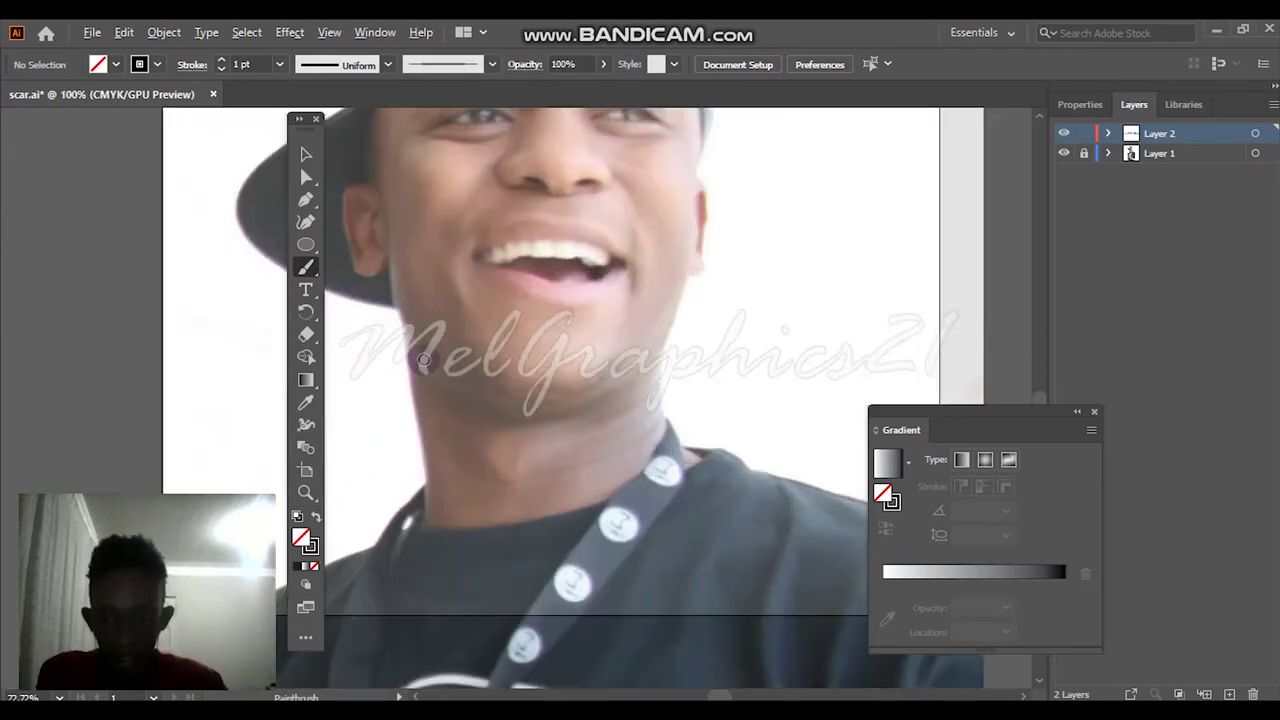
key(ctrl+plus)
key(ctrl+plus)
key(ctrl+plus)
scroll(899, 170, up, 2)
mouse_move(863, 400)
mouse_down()
mouse_move(368, 278)
mouse_move(345, 240)
mouse_up()
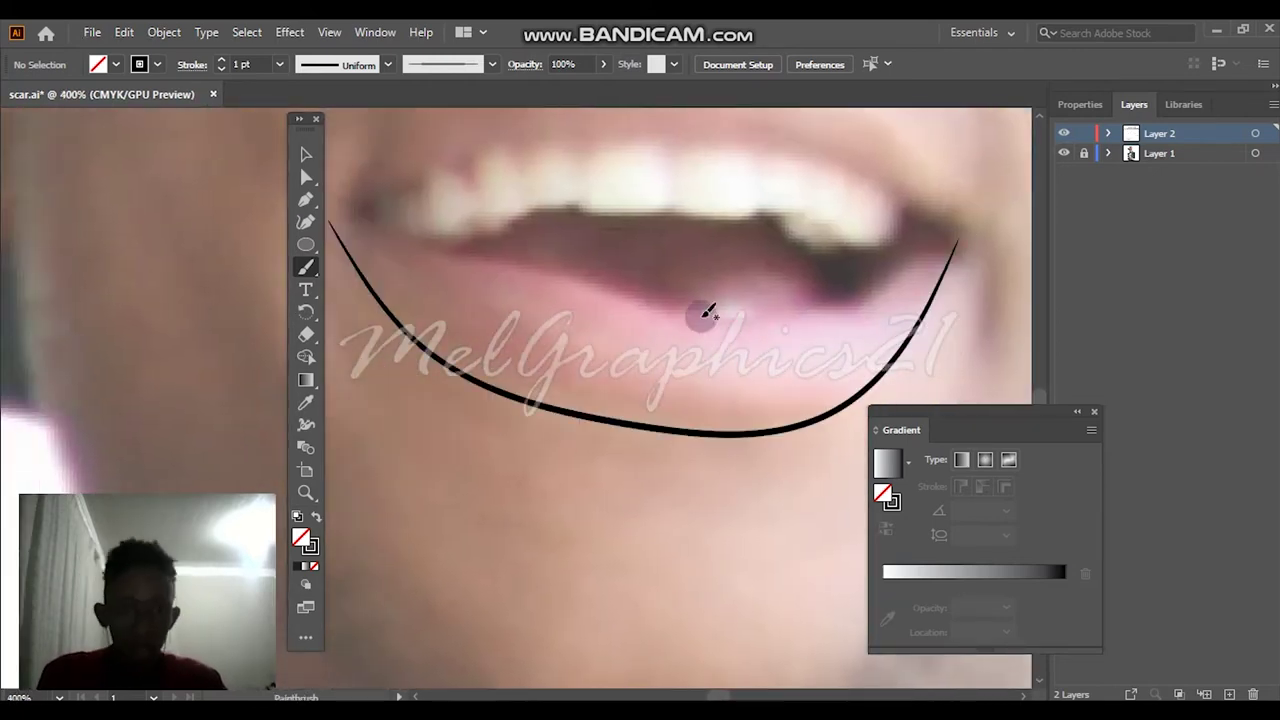
key(ctrl+minus)
key(ctrl+minus)
key(ctrl+plus)
key(ctrl+z)
drag(795, 362, 908, 260)
key(ctrl+z)
drag(430, 238, 898, 268)
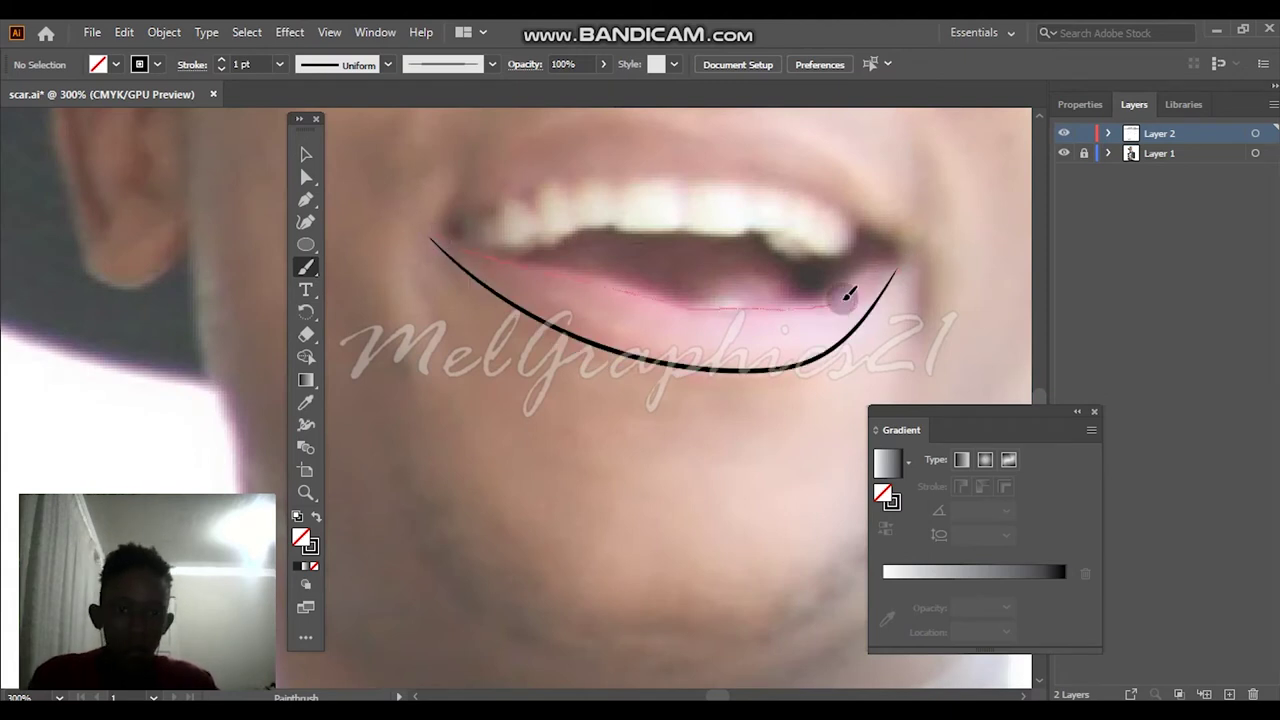
Paint the inner edge of the lower lip with the Paintbrush, undoing strokes that miss the photo's edge
drag(661, 292, 435, 235)
key(ctrl+z)
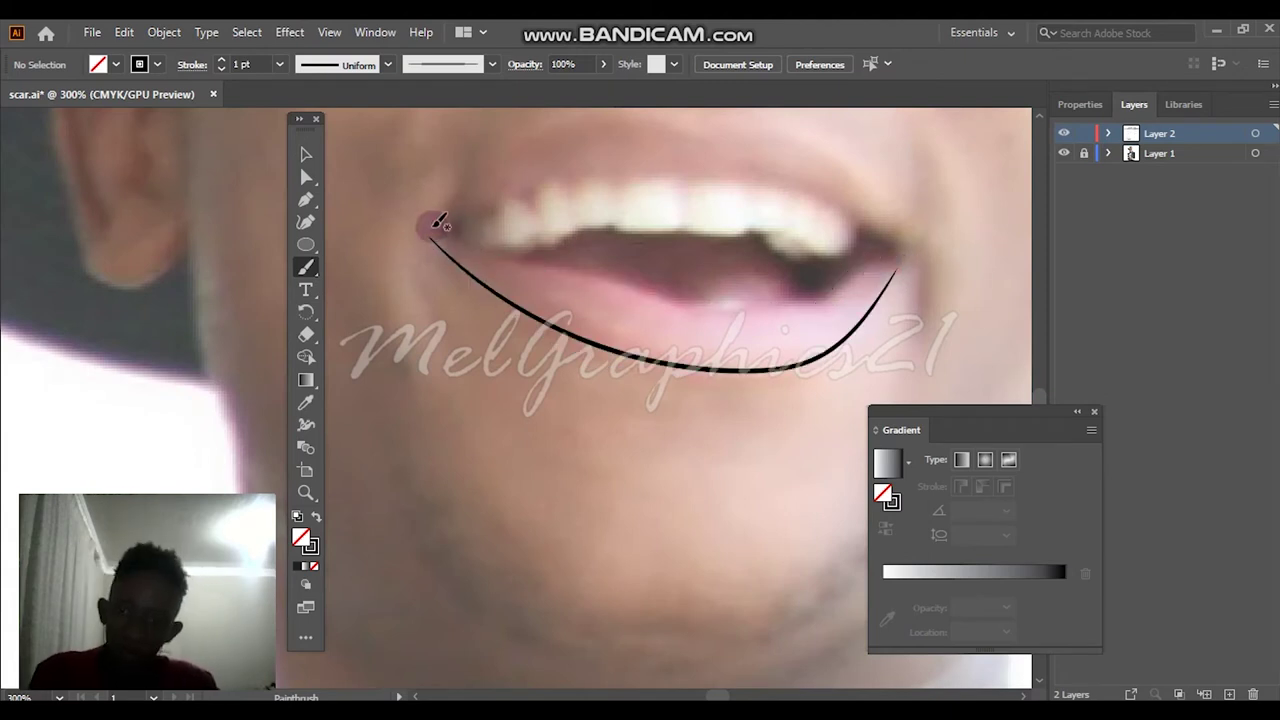
drag(755, 302, 922, 254)
key(ctrl+z)
mouse_move(450, 238)
mouse_down()
mouse_move(860, 256)
mouse_move(586, 214)
mouse_move(425, 278)
mouse_up()
Paint the outer and inner contours of the upper lip, joining them at the corners of the mouth
scroll(870, 290, up, 1)
scroll(905, 310, up, 1)
mouse_move(905, 310)
mouse_down()
mouse_move(646, 171)
mouse_move(592, 172)
mouse_up()
key(ctrl+z)
drag(491, 314, 525, 212)
key(ctrl+z)
key(ctrl+shift+z)
key(ctrl+z)
mouse_move(910, 335)
mouse_down()
mouse_move(792, 224)
mouse_move(672, 216)
mouse_move(526, 235)
mouse_move(422, 308)
mouse_up()
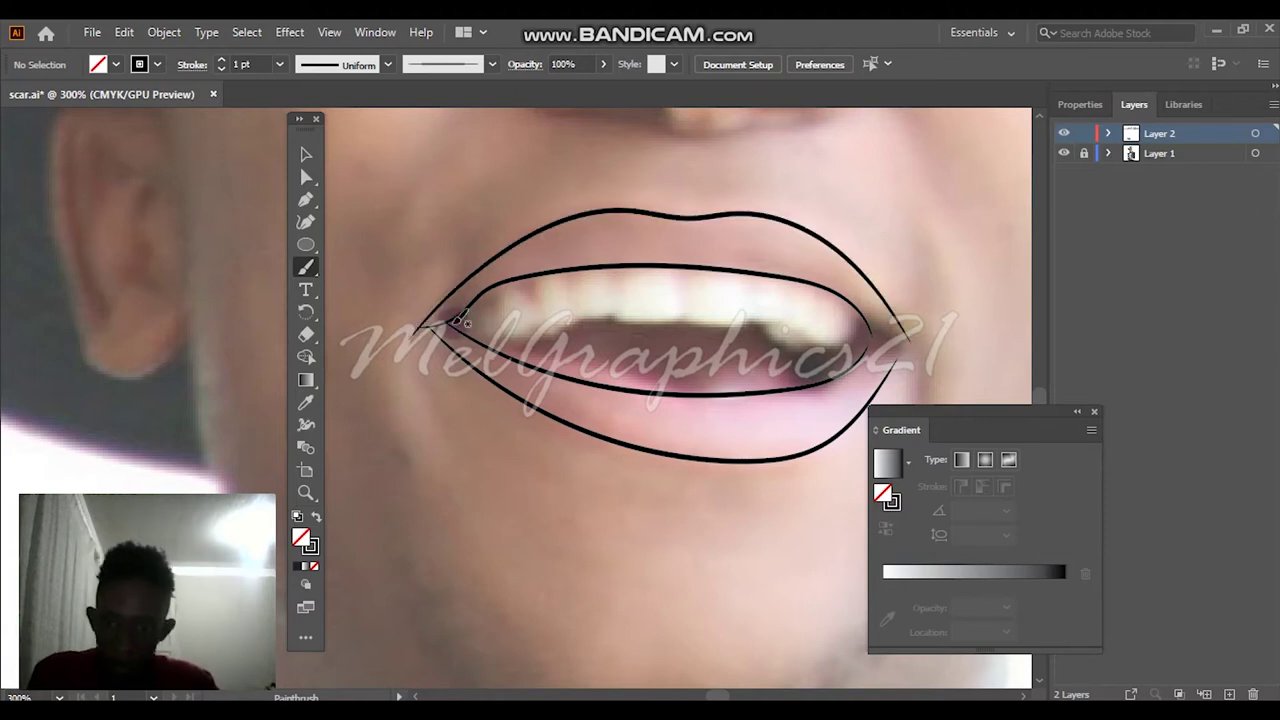
Paint the small pointed gum notches between the upper teeth along the upper lip's inner edge
key(ctrl+0)
scroll(470, 412, up, 3)
scroll(445, 440, up, 2)
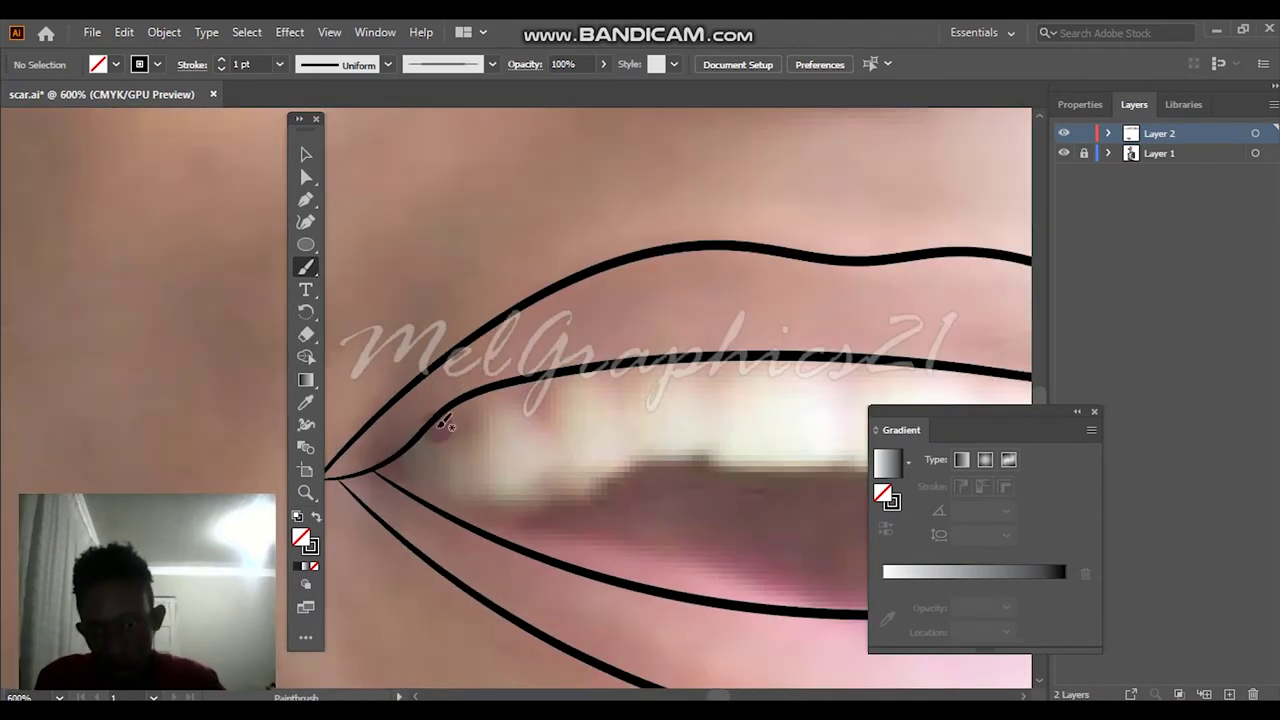
mouse_move(571, 363)
mouse_down()
mouse_move(543, 428)
mouse_move(635, 370)
mouse_move(748, 354)
mouse_up()
scroll(748, 360, right, 5)
mouse_move(600, 362)
mouse_down()
mouse_move(646, 388)
mouse_move(735, 371)
mouse_up()
scroll(663, 434, right, 5)
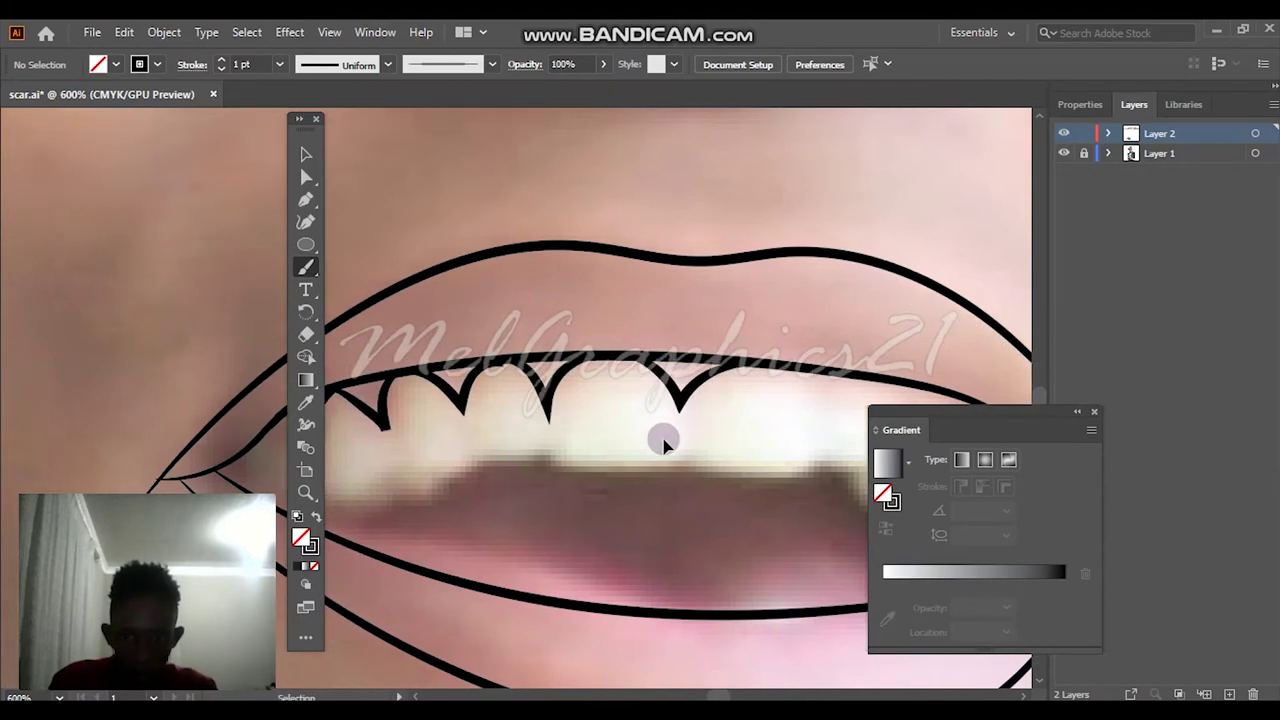
drag(630, 382, 640, 378)
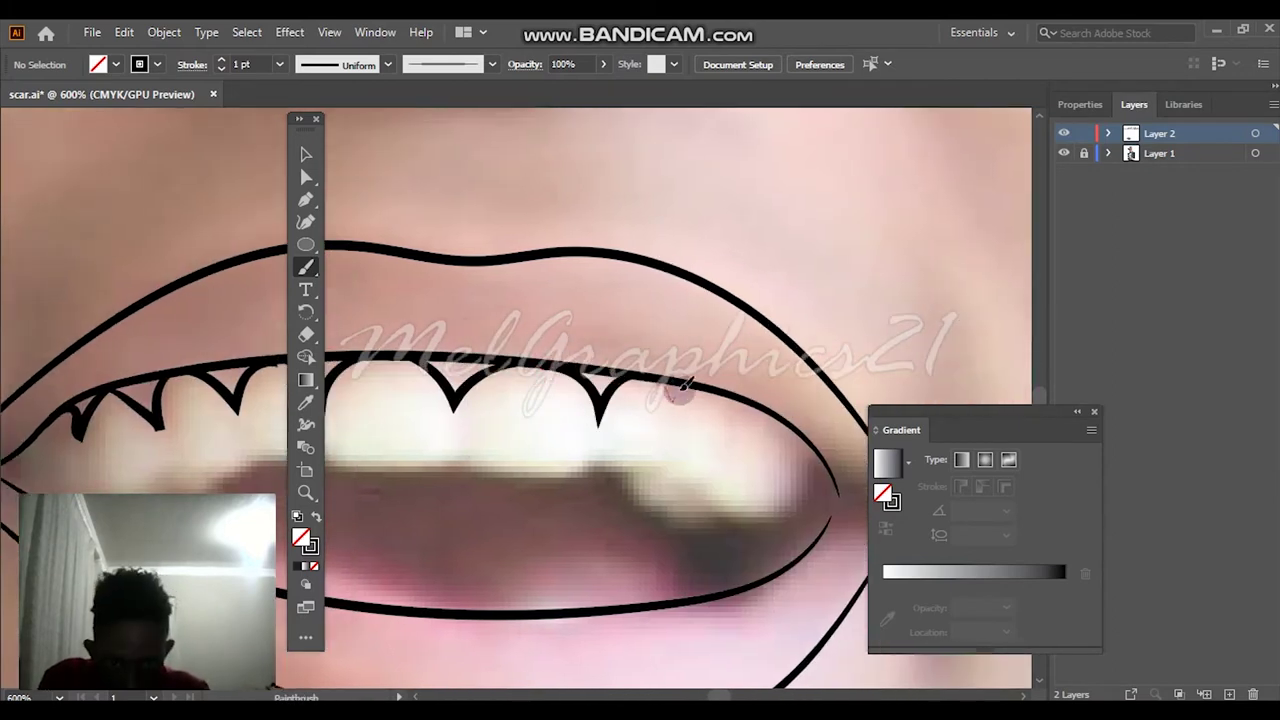
drag(773, 407, 775, 409)
Paint the curved lower edges of the upper teeth one by one across the whole mouth
drag(815, 460, 714, 497)
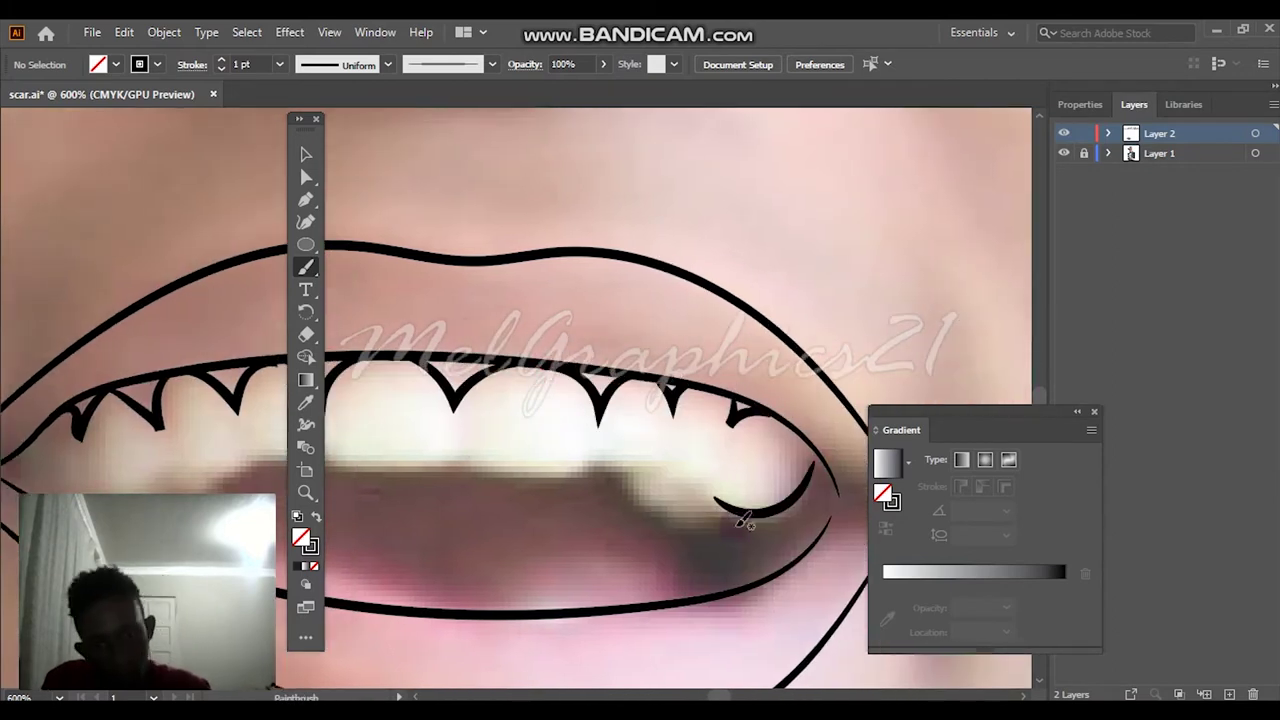
scroll(700, 515, up, 1)
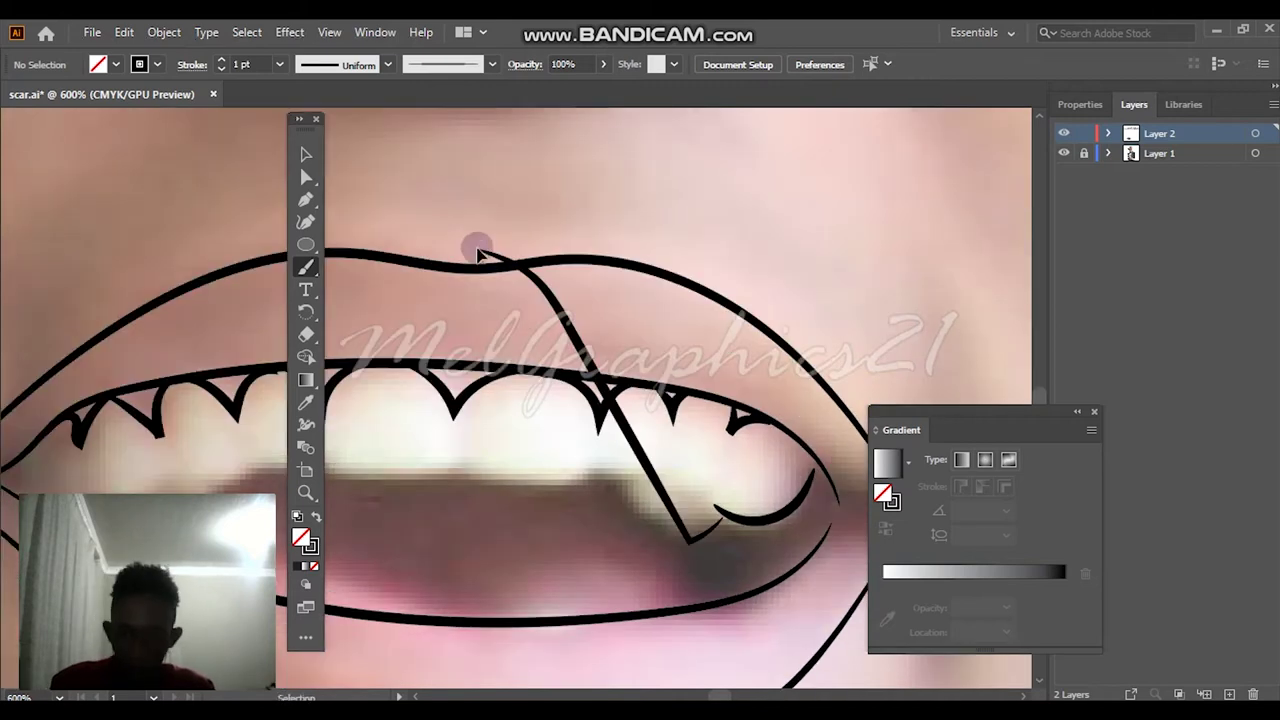
mouse_move(672, 533)
mouse_down()
mouse_move(737, 506)
mouse_move(675, 515)
mouse_move(626, 490)
mouse_up()
scroll(463, 500, left, 2)
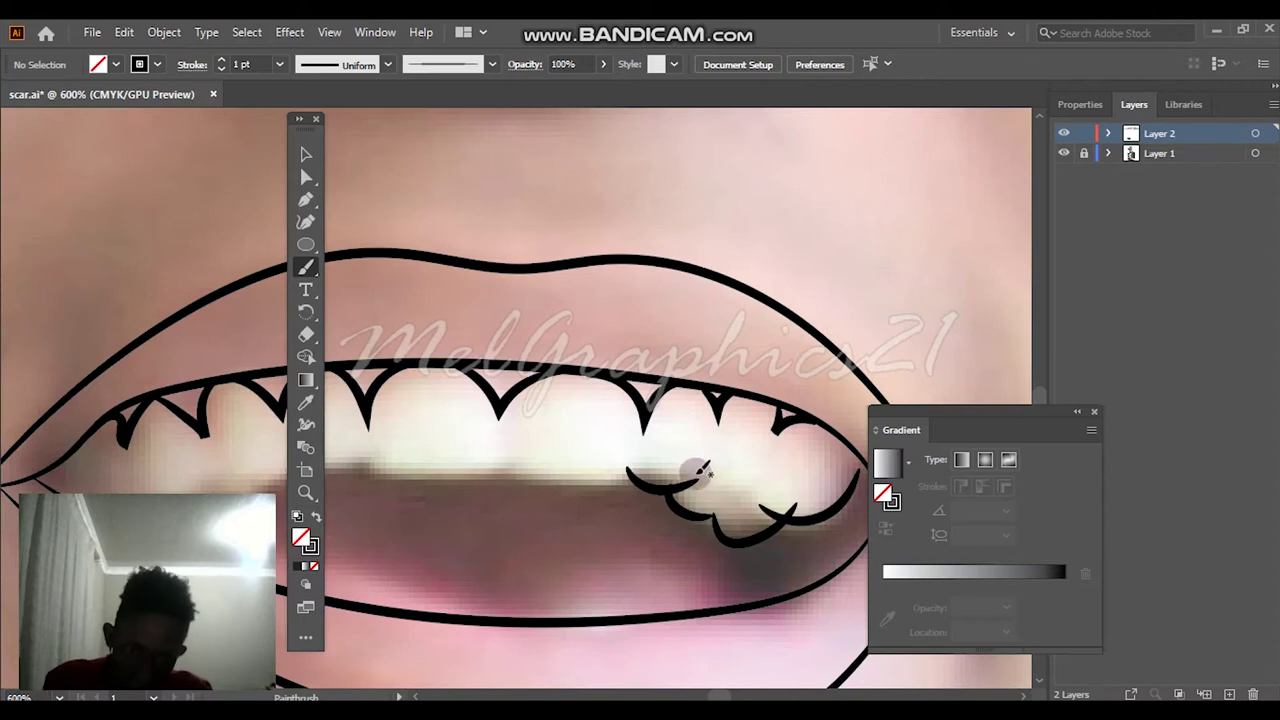
drag(708, 481, 646, 461)
scroll(740, 475, left, 6)
scroll(646, 461, left, 1)
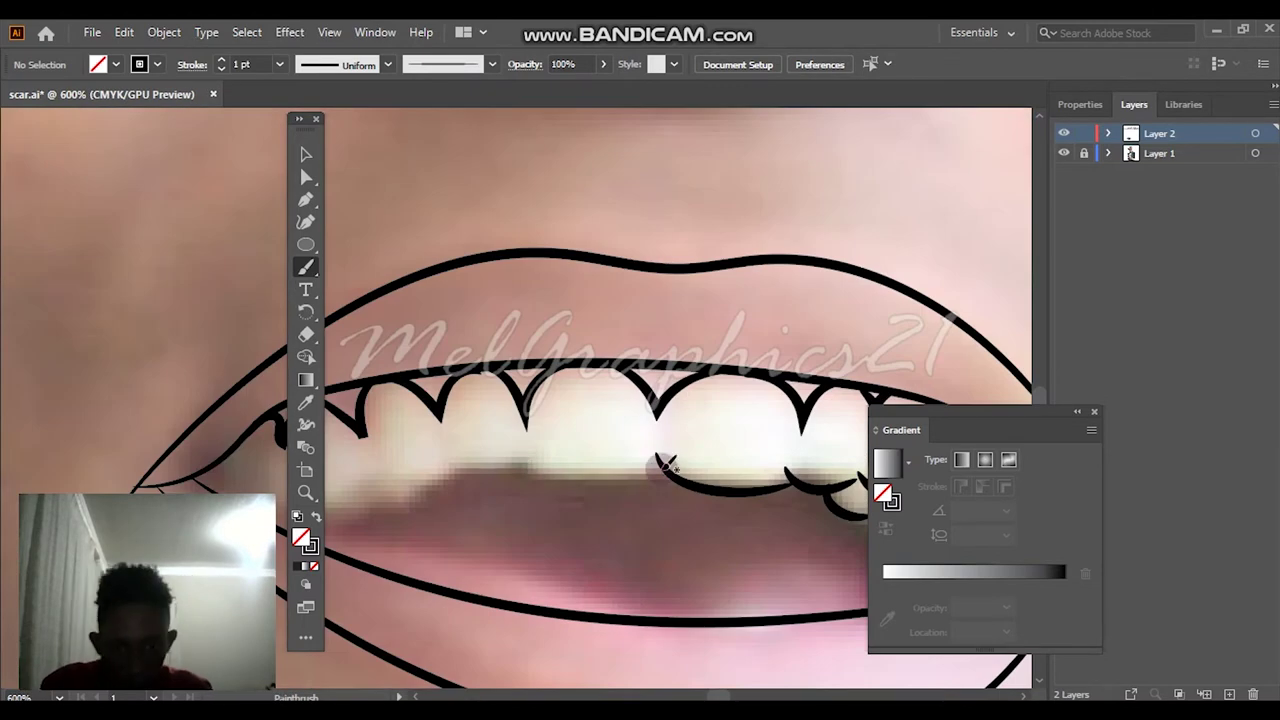
scroll(666, 457, left, 6)
mouse_move(767, 451)
mouse_down()
mouse_move(646, 461)
mouse_move(794, 477)
mouse_move(590, 456)
mouse_move(586, 475)
mouse_move(506, 485)
mouse_move(498, 528)
mouse_move(420, 497)
mouse_up()
Hide the Layer 1 photo to inspect the lip and teeth line art, and show it again
key(ctrl+0)
click(1064, 153)
click(1064, 153)
click(1064, 153)
click(1064, 153)
Paint the tongue's side edge and centre crease inside the mouth, and check the line art with Layer 1 hidden
scroll(500, 403, up, 3)
scroll(500, 403, up, 3)
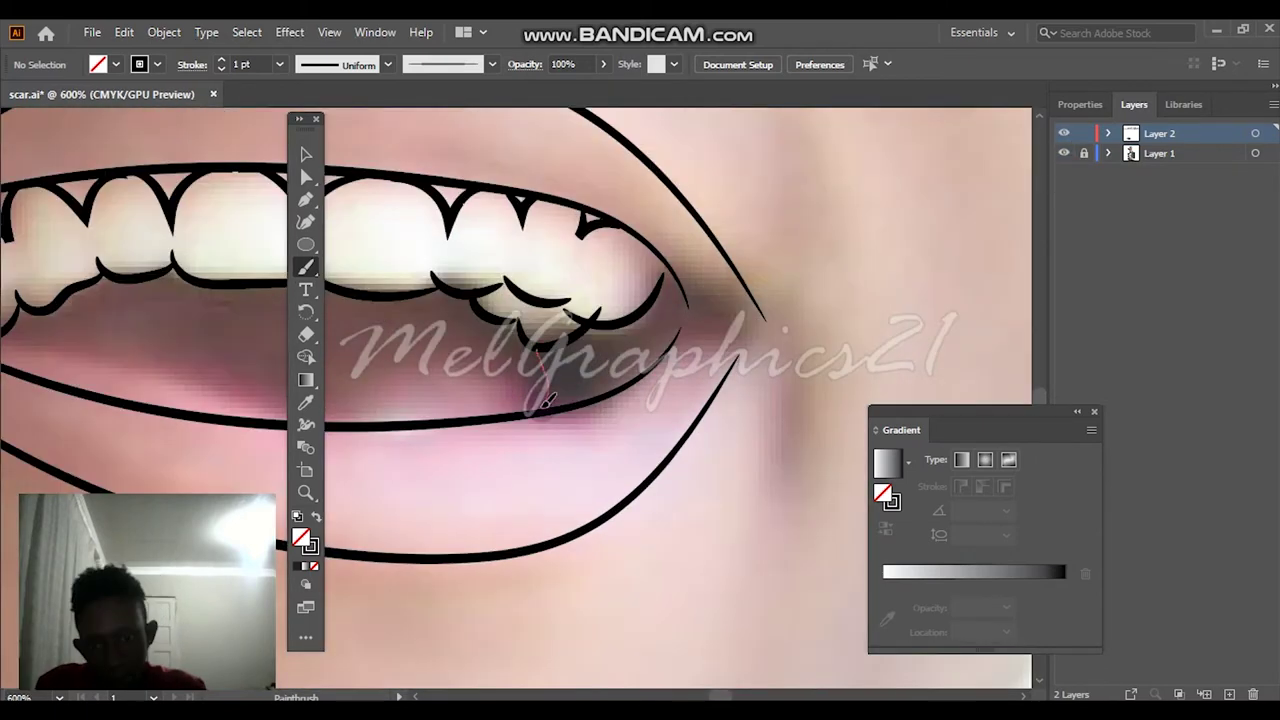
drag(468, 372, 462, 428)
key(ctrl+0)
scroll(456, 452, up, 5)
key(ctrl+0)
click(1064, 153)
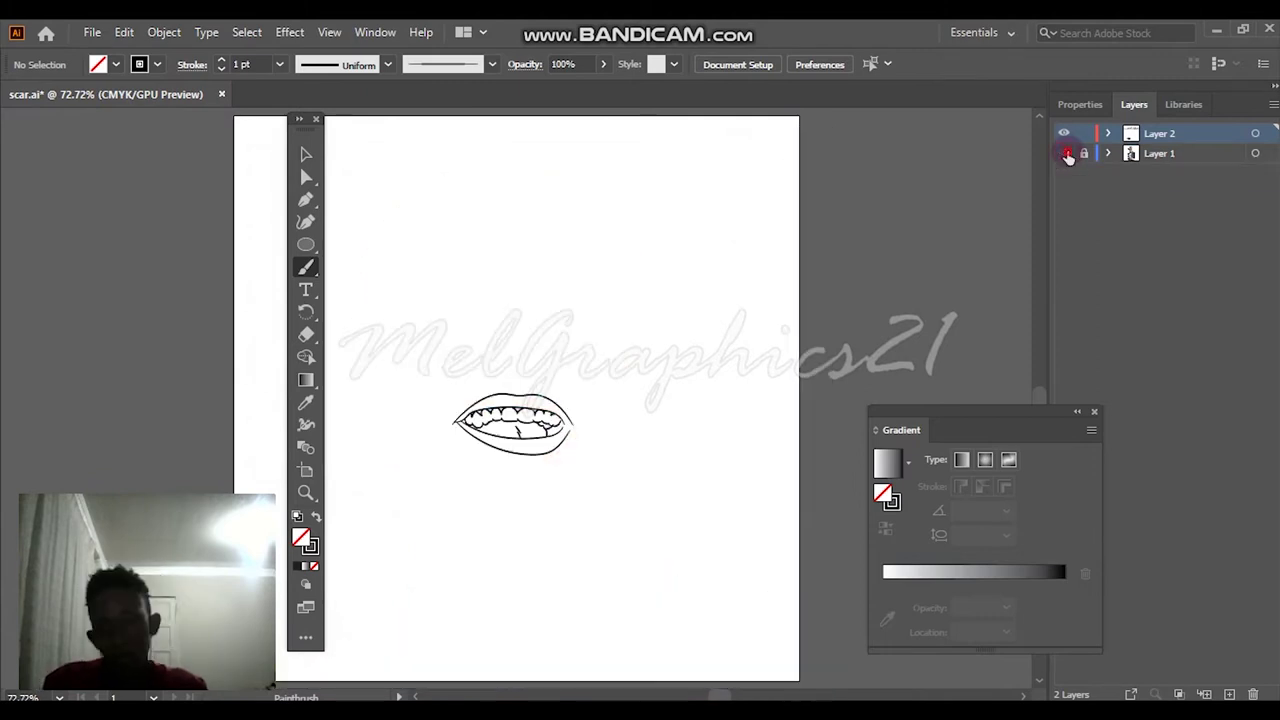
click(1064, 153)
Swap to a black fill without stroke and draw a Pencil shape over the dark right corner of the mouth
scroll(561, 414, up, 6)
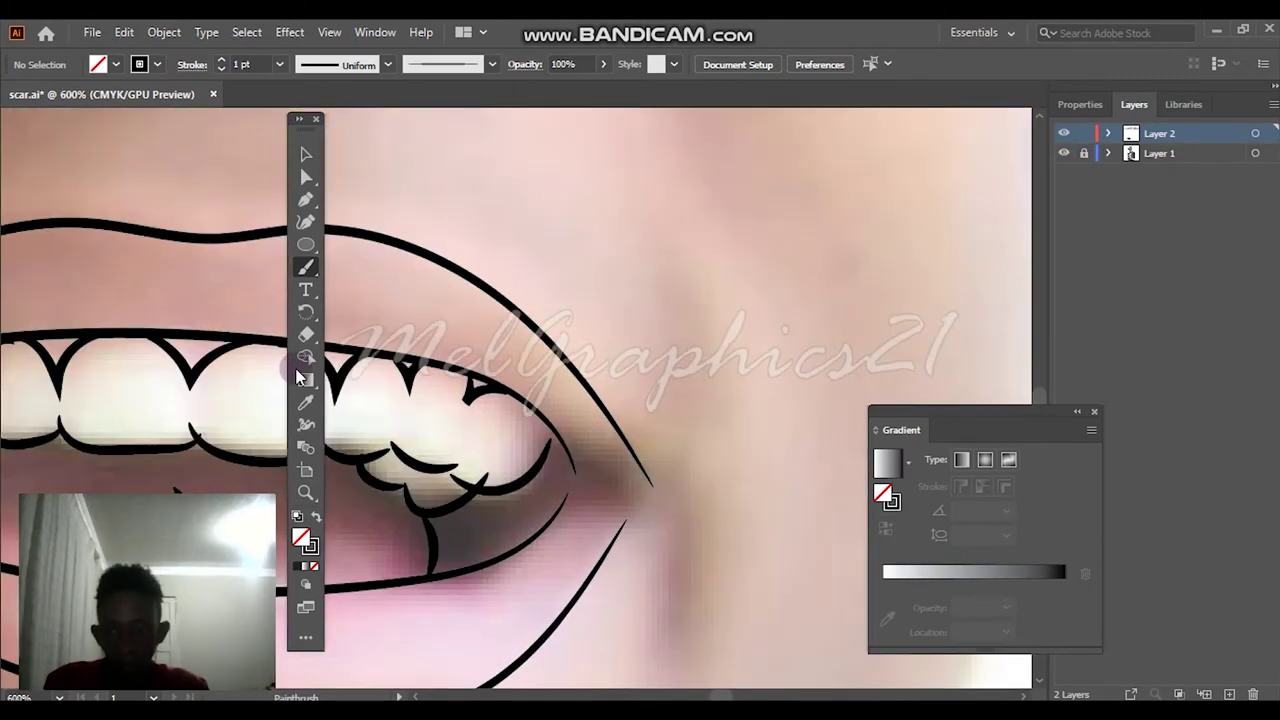
click(315, 517)
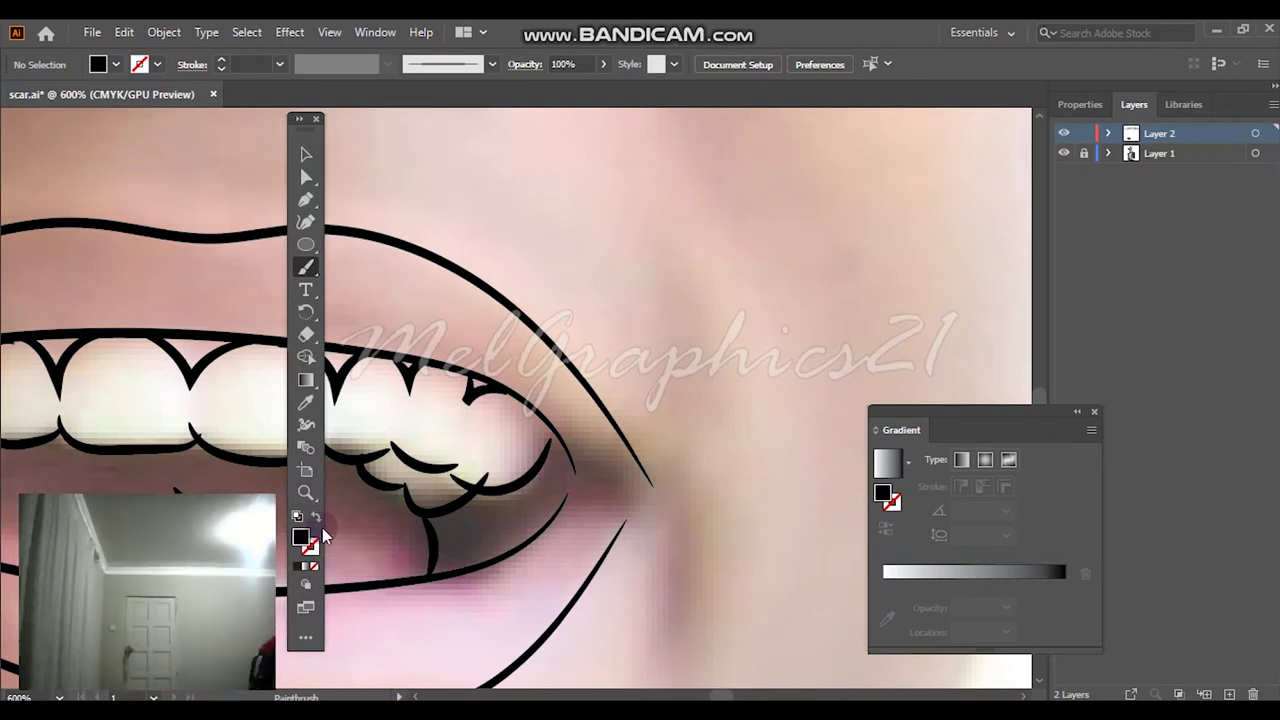
drag(308, 267, 360, 290)
key(ctrl+0)
scroll(580, 420, up, 10)
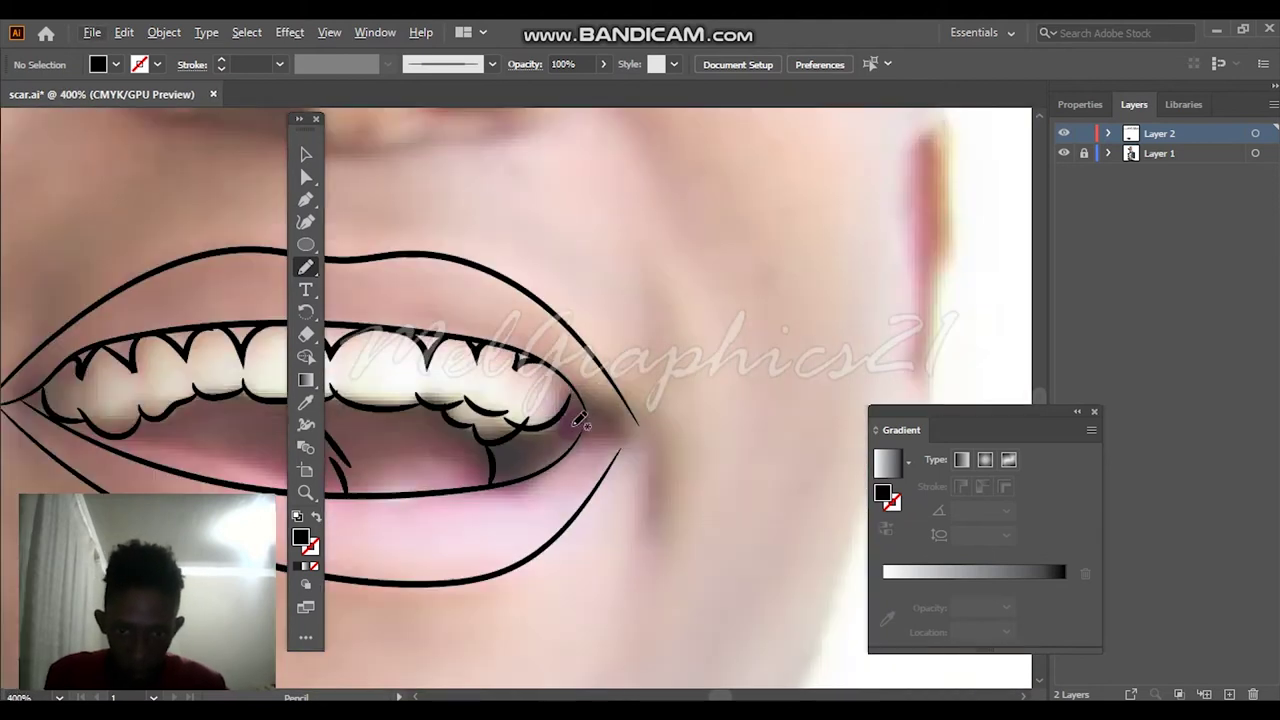
drag(619, 398, 617, 455)
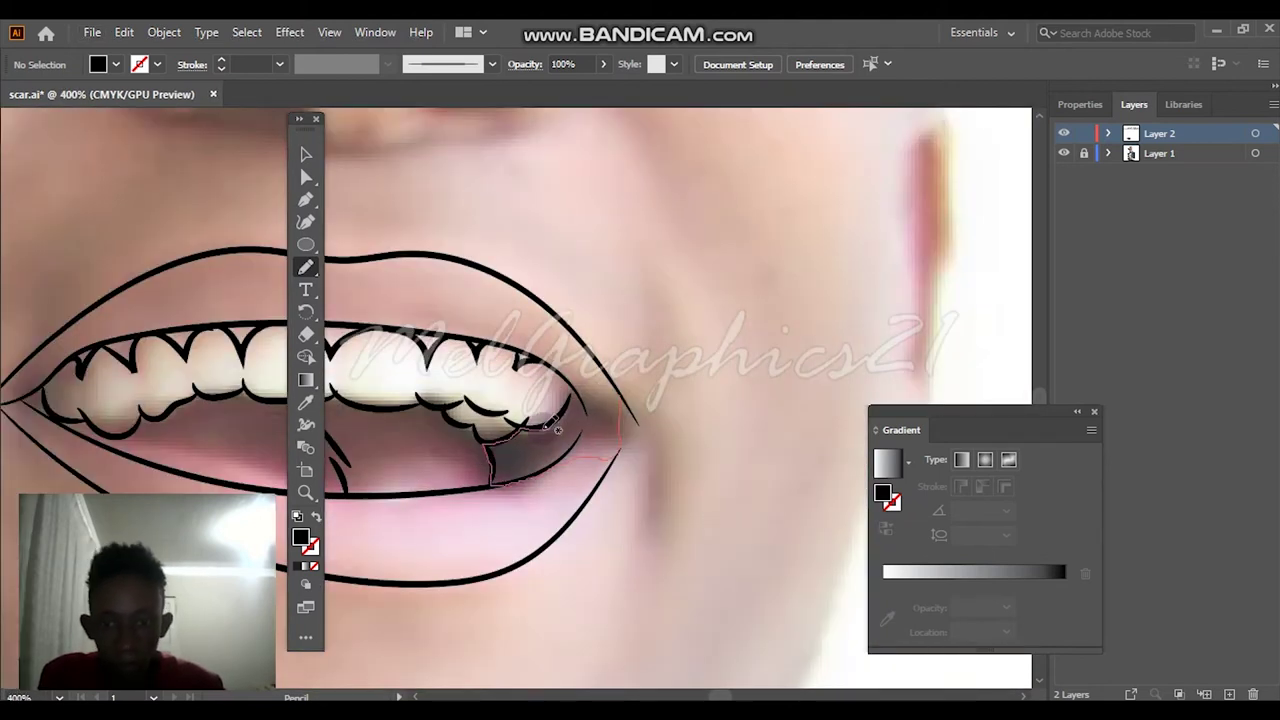
drag(588, 398, 619, 400)
Close the small gaps around the black mouth corner with extra filled Pencil shapes against the lip lines
scroll(606, 382, up, 4)
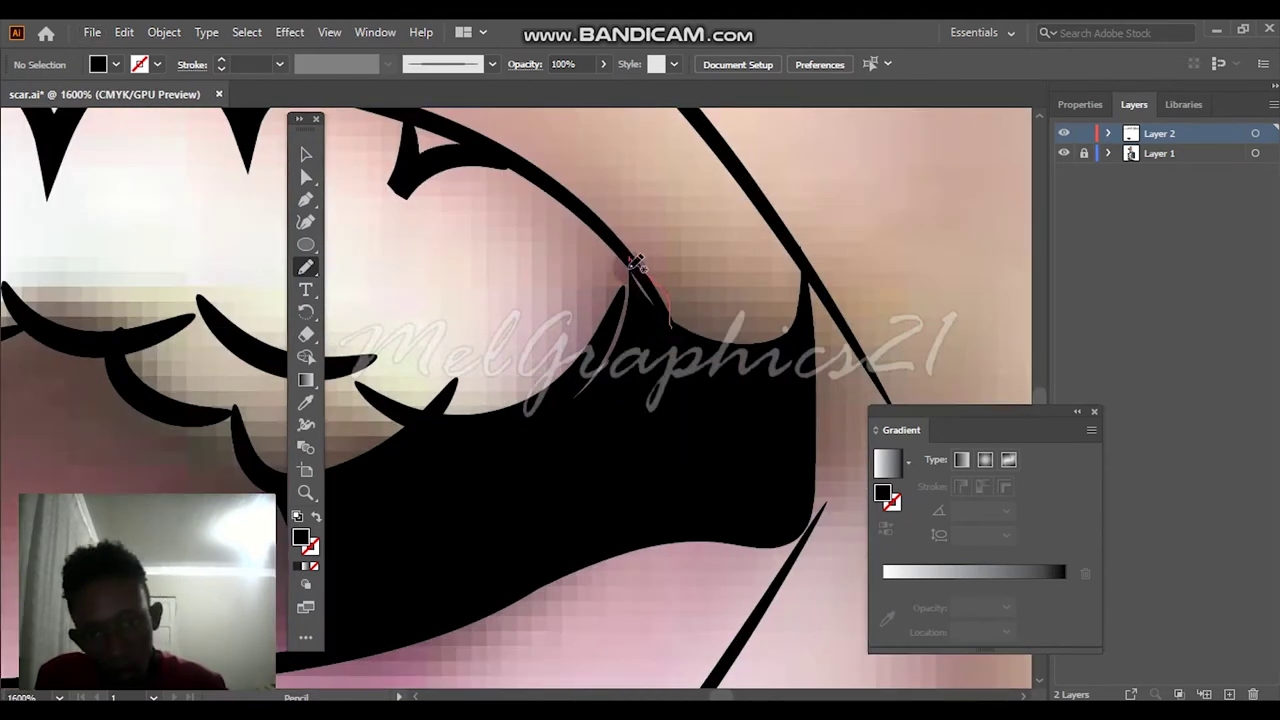
drag(658, 345, 660, 343)
scroll(823, 514, down, 3)
scroll(655, 505, up, 3)
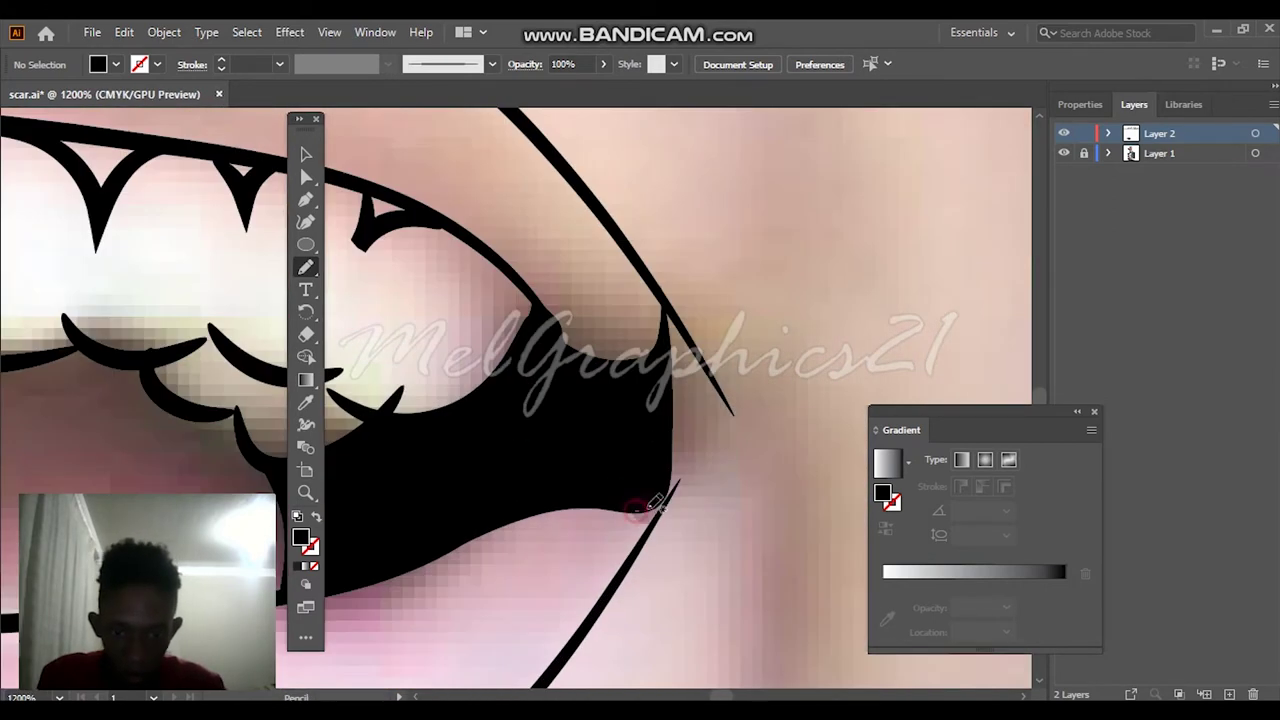
drag(625, 488, 630, 493)
Toggle the visibility of Layer 1 to compare the filled mouth corner with the photo
key(ctrl+0)
click(1063, 153)
click(1063, 153)
click(1063, 153)
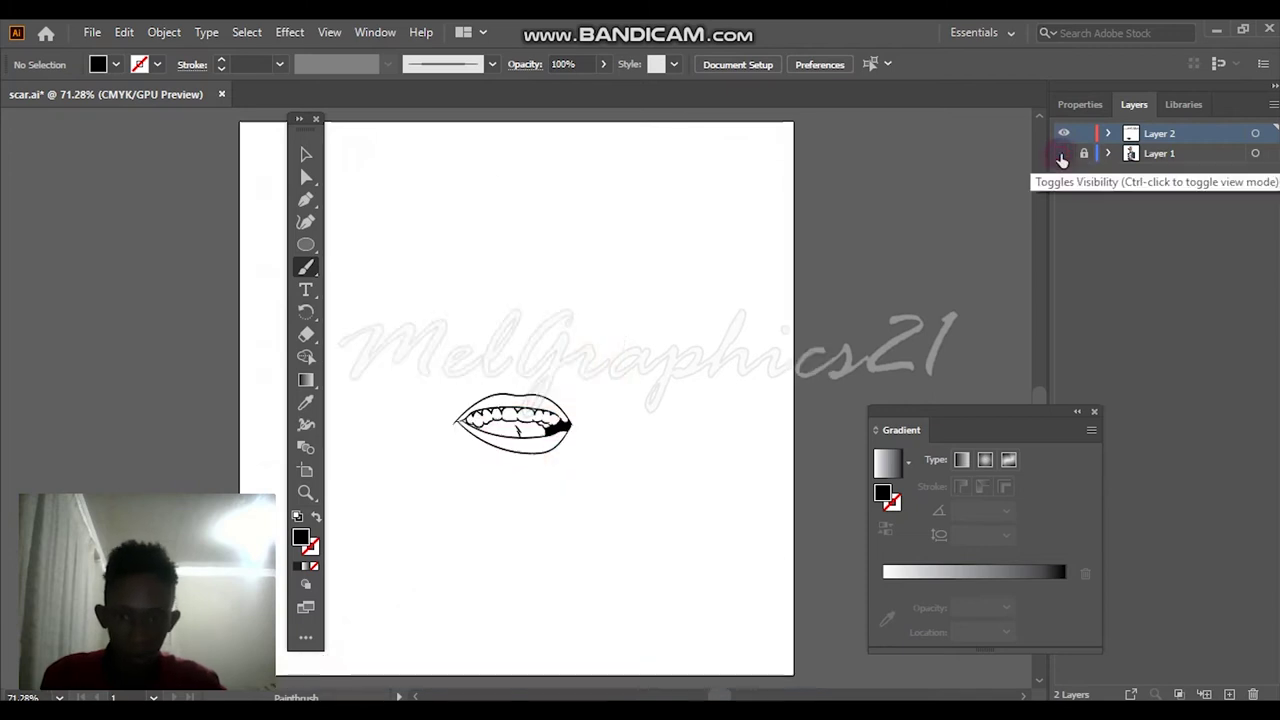
click(1063, 153)
Swap back to a black stroke without fill and paint two short 0.75 pt philtrum strokes above the upper lip
scroll(526, 396, up, 5)
scroll(525, 338, down, 1)
key(shift+x)
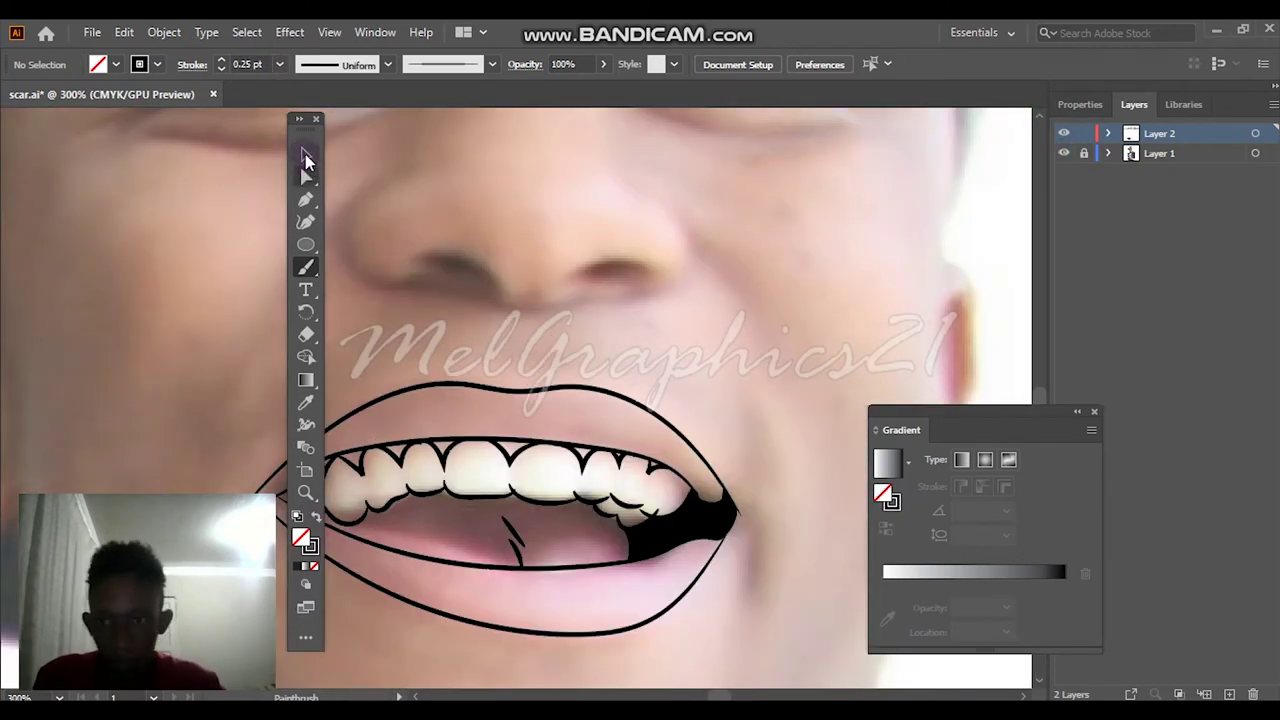
key(ctrl+0)
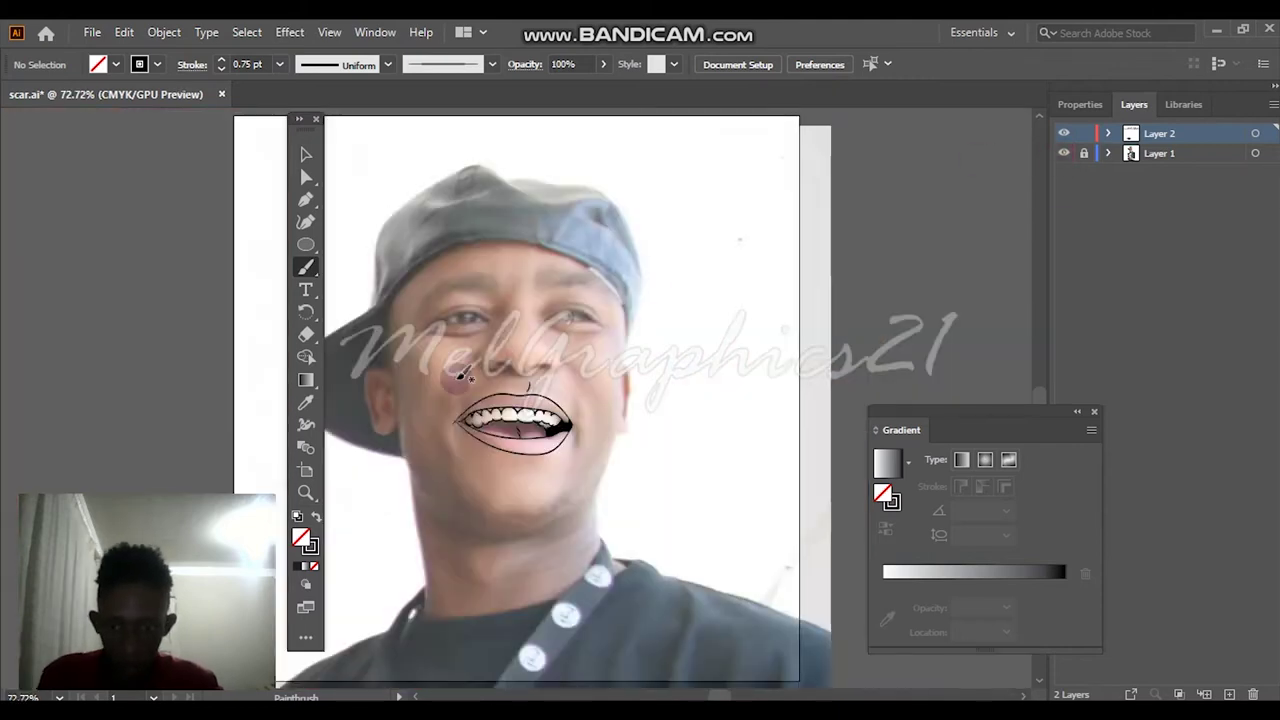
scroll(461, 376, up, 5)
scroll(760, 410, up, 1)
drag(600, 382, 662, 397)
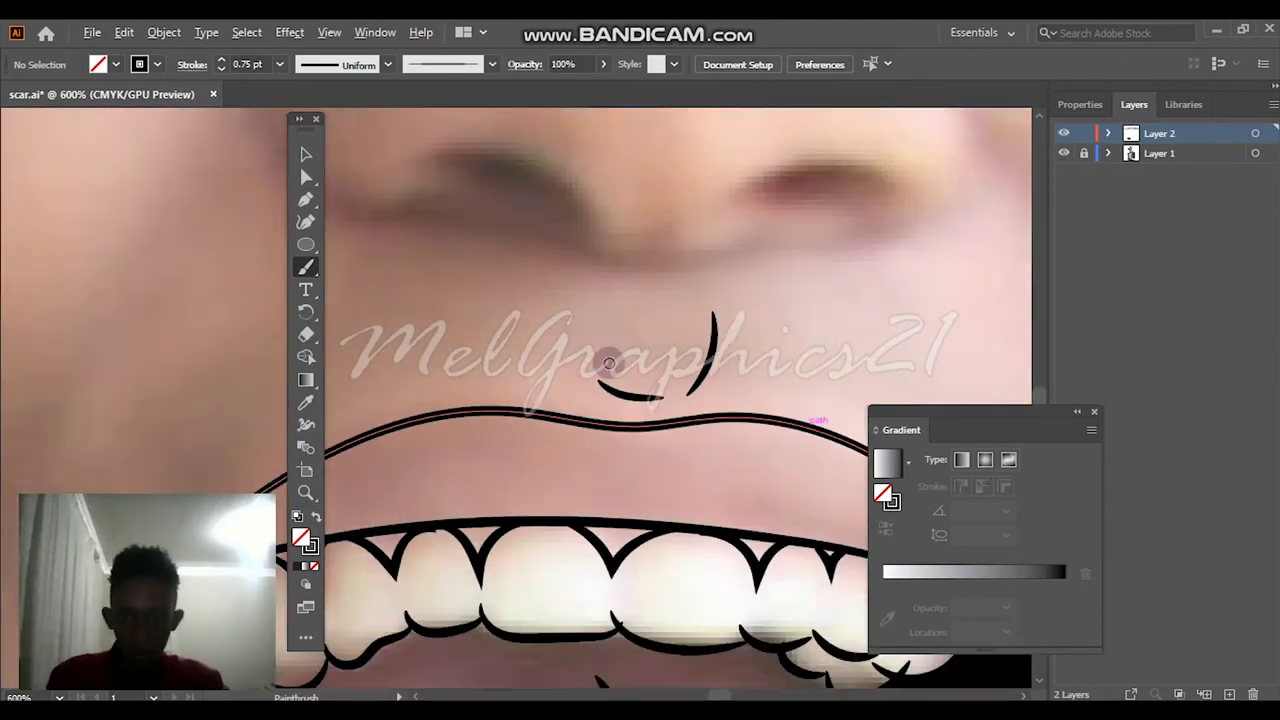
Set the stroke weight to 1 pt and paint the nose's right wing and the closed outline of the right nostril
scroll(609, 363, down, 2)
click(279, 64)
click(305, 148)
scroll(777, 220, up, 1)
mouse_move(733, 188)
mouse_down()
mouse_move(791, 240)
mouse_move(695, 326)
mouse_up()
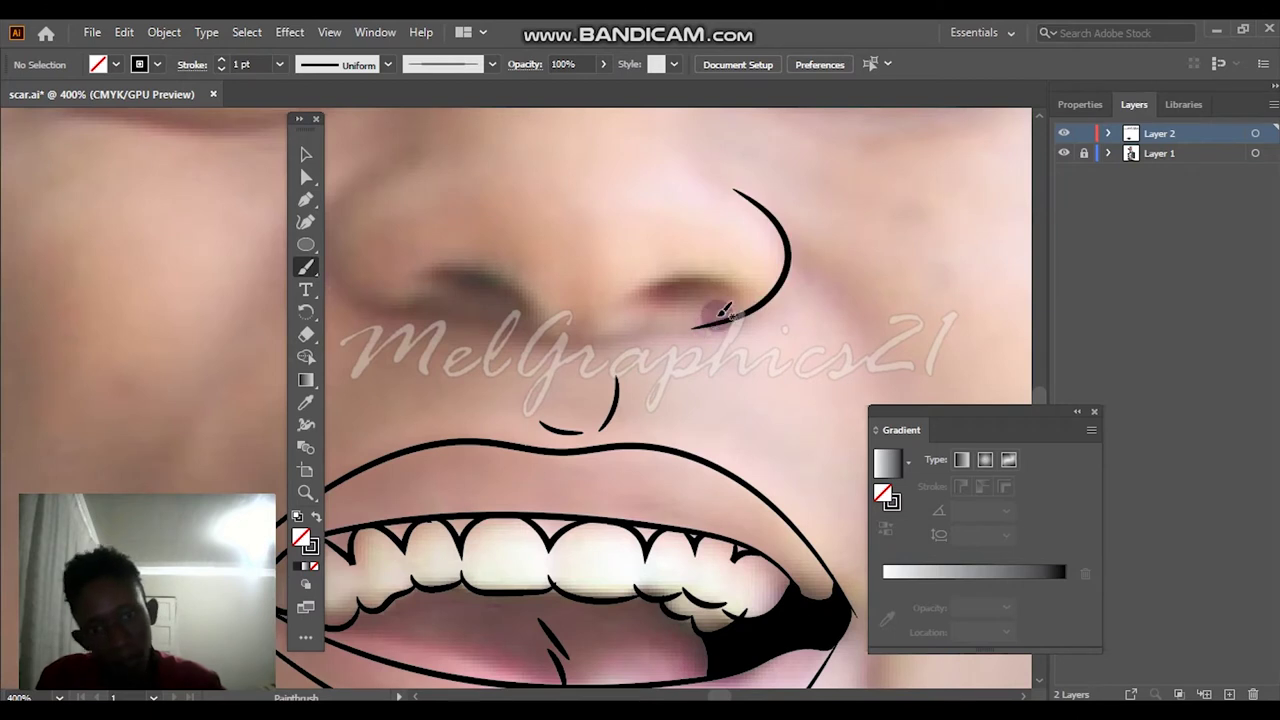
drag(633, 288, 623, 305)
drag(733, 296, 609, 323)
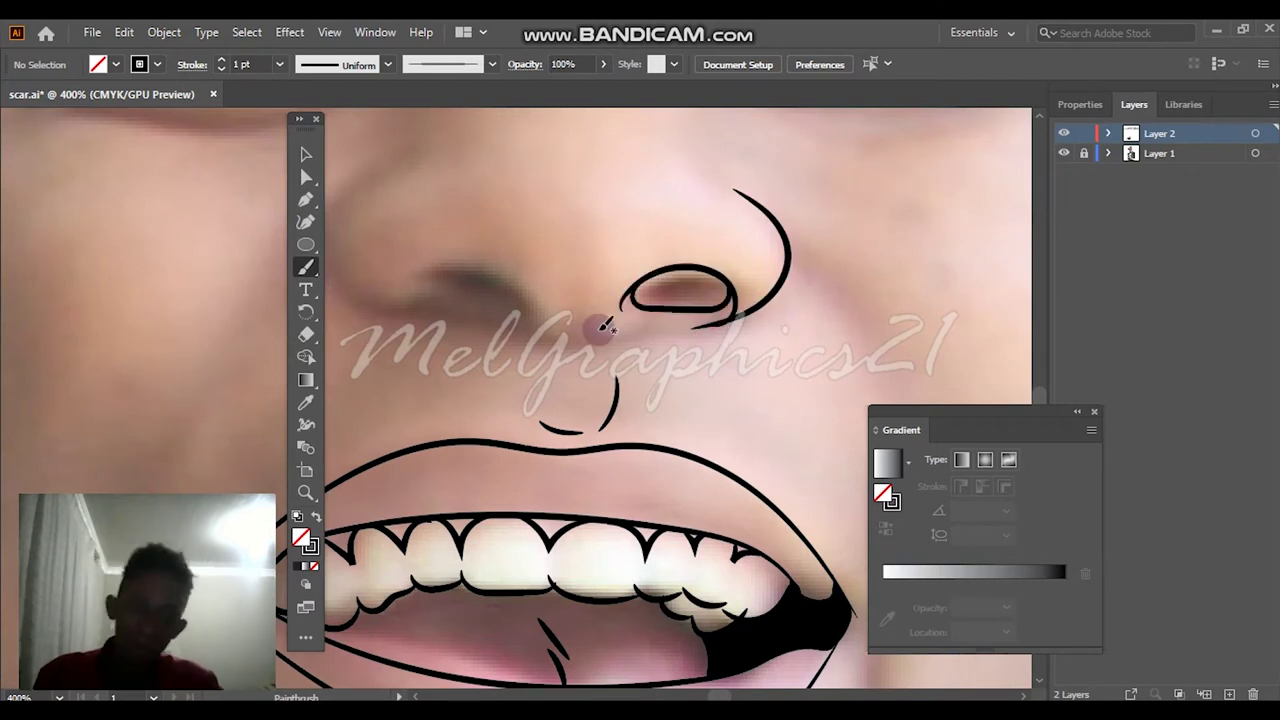
scroll(754, 340, up, 1)
drag(683, 226, 683, 228)
Paint the base of the nose between the nostrils and the upper curve of the left nostril
scroll(673, 320, left, 2)
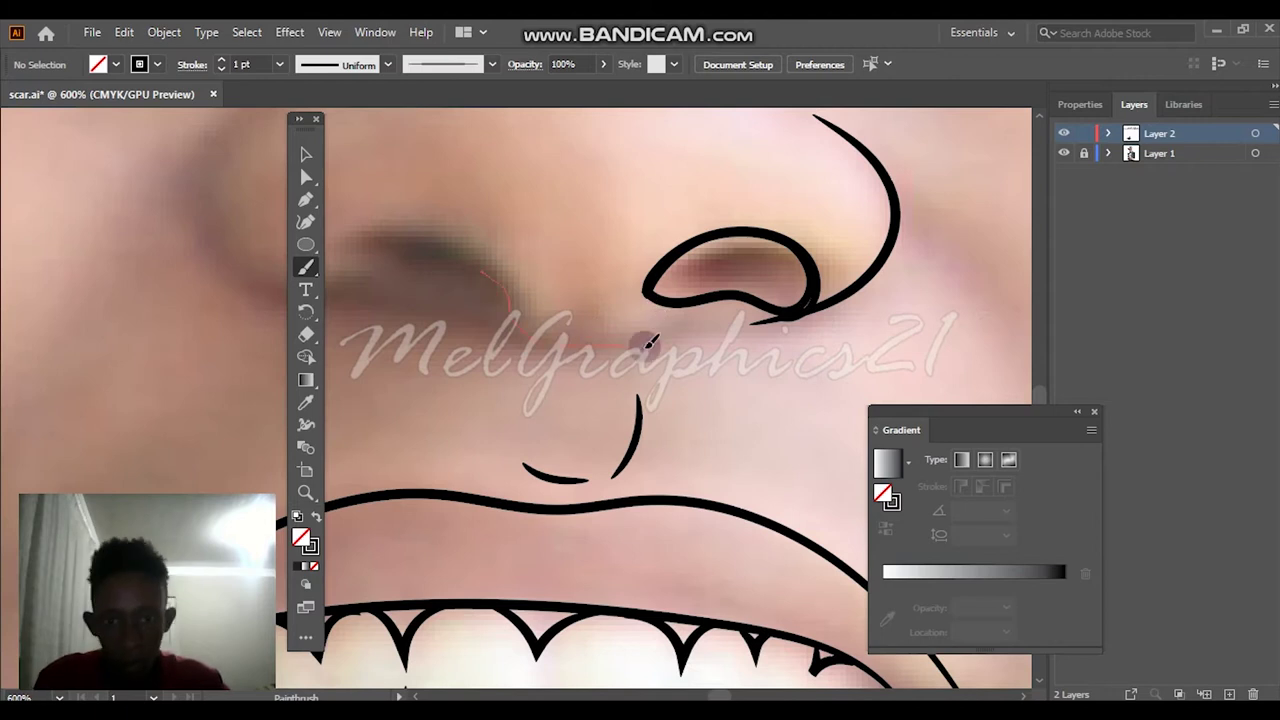
drag(650, 342, 645, 344)
scroll(600, 340, left, 3)
drag(502, 235, 503, 234)
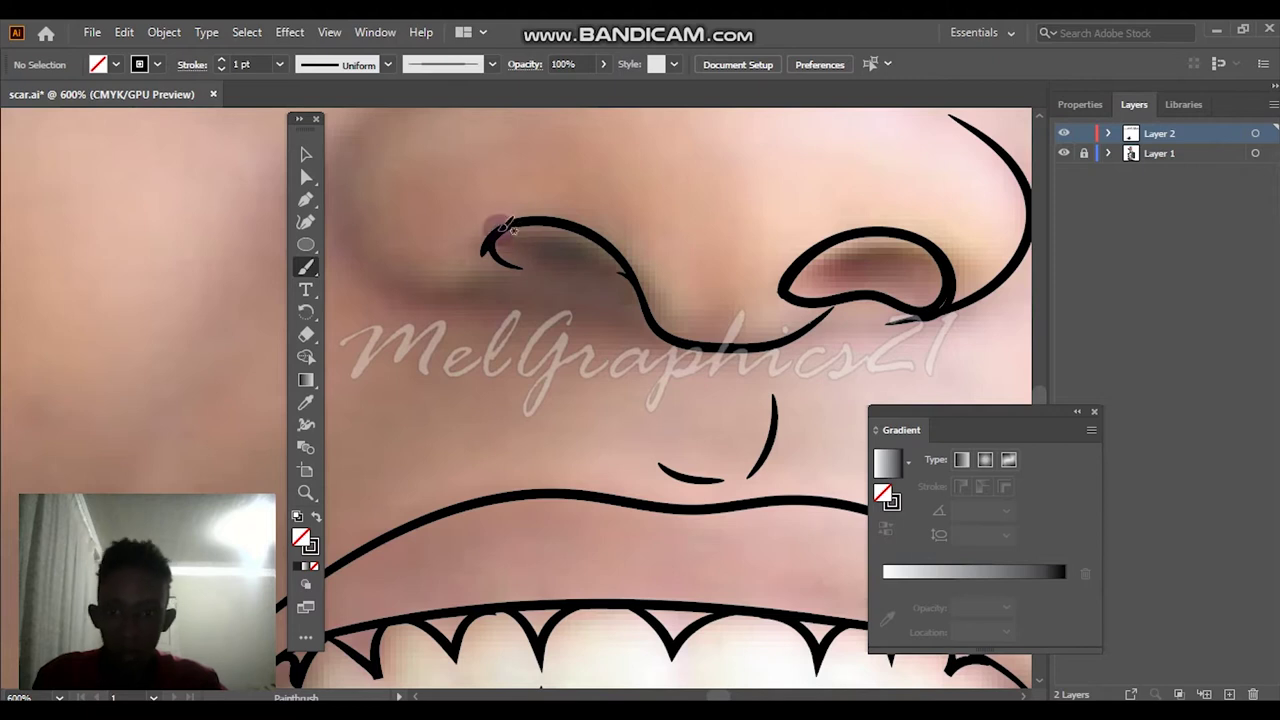
drag(635, 316, 636, 318)
drag(370, 248, 370, 248)
scroll(530, 143, down, 5)
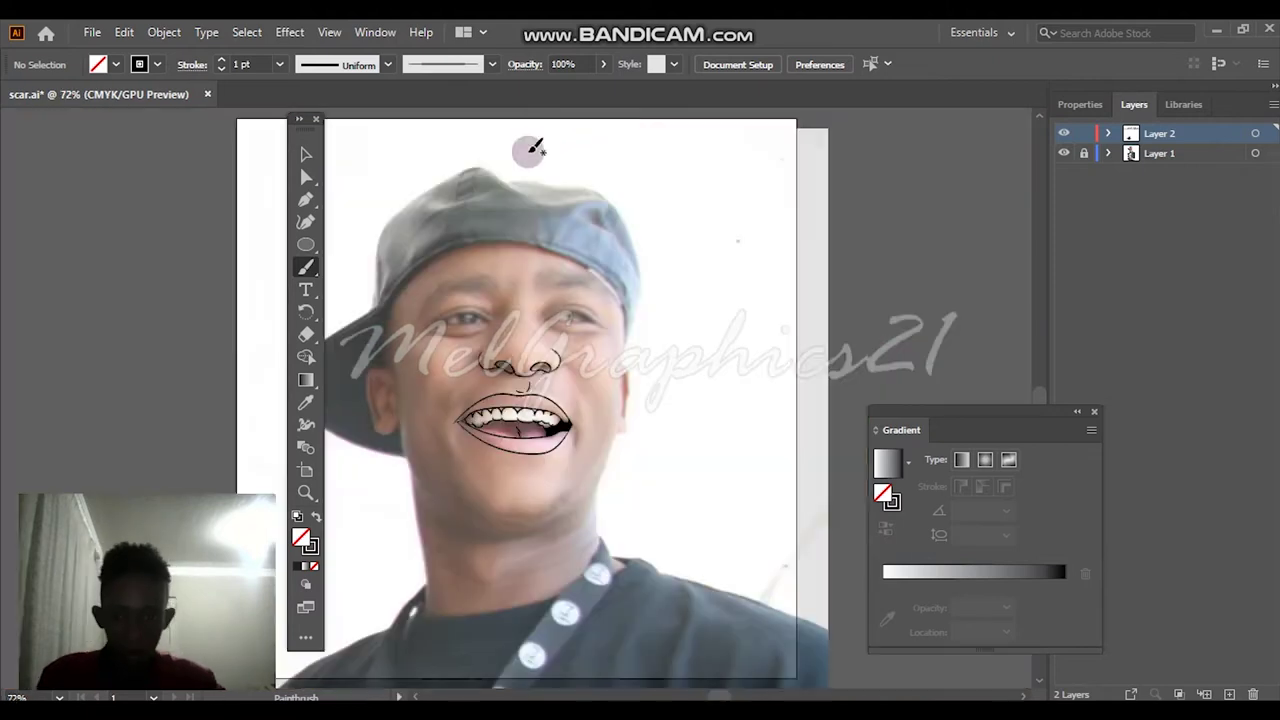
Refine the outline of the left nostril with additional Paintbrush strokes
scroll(520, 455, up, 4)
scroll(519, 456, up, 2)
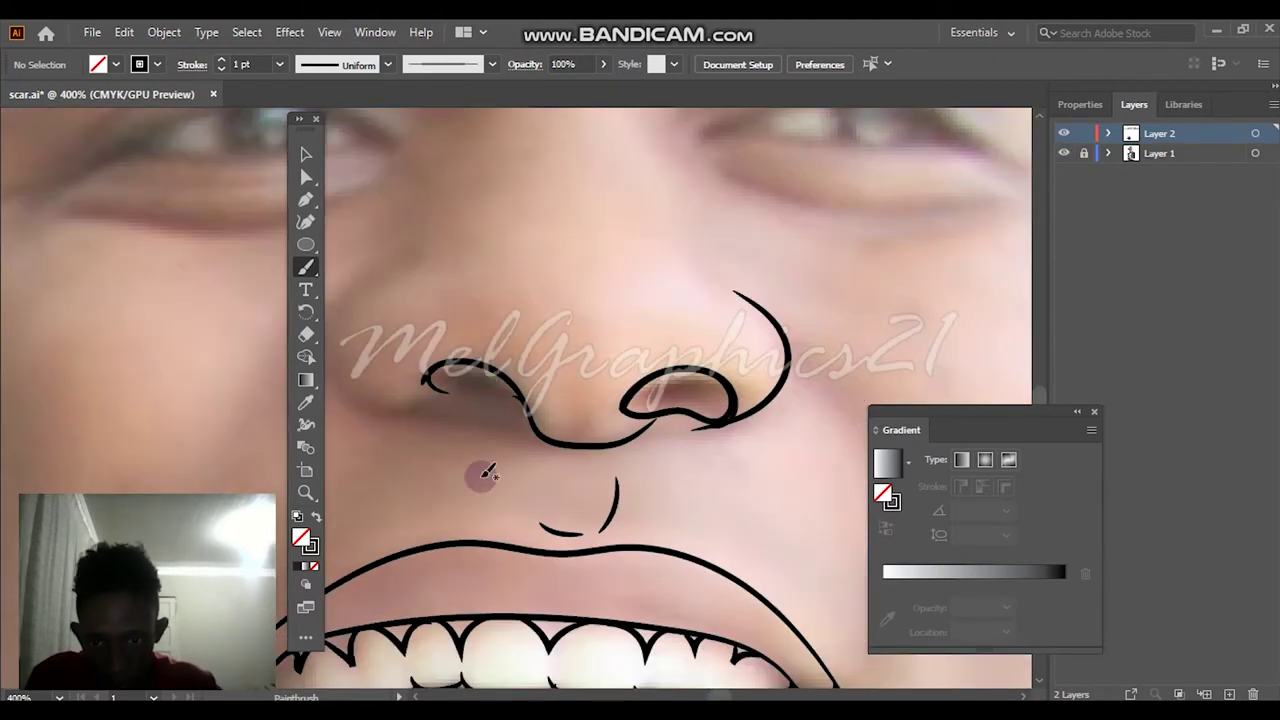
drag(495, 362, 520, 370)
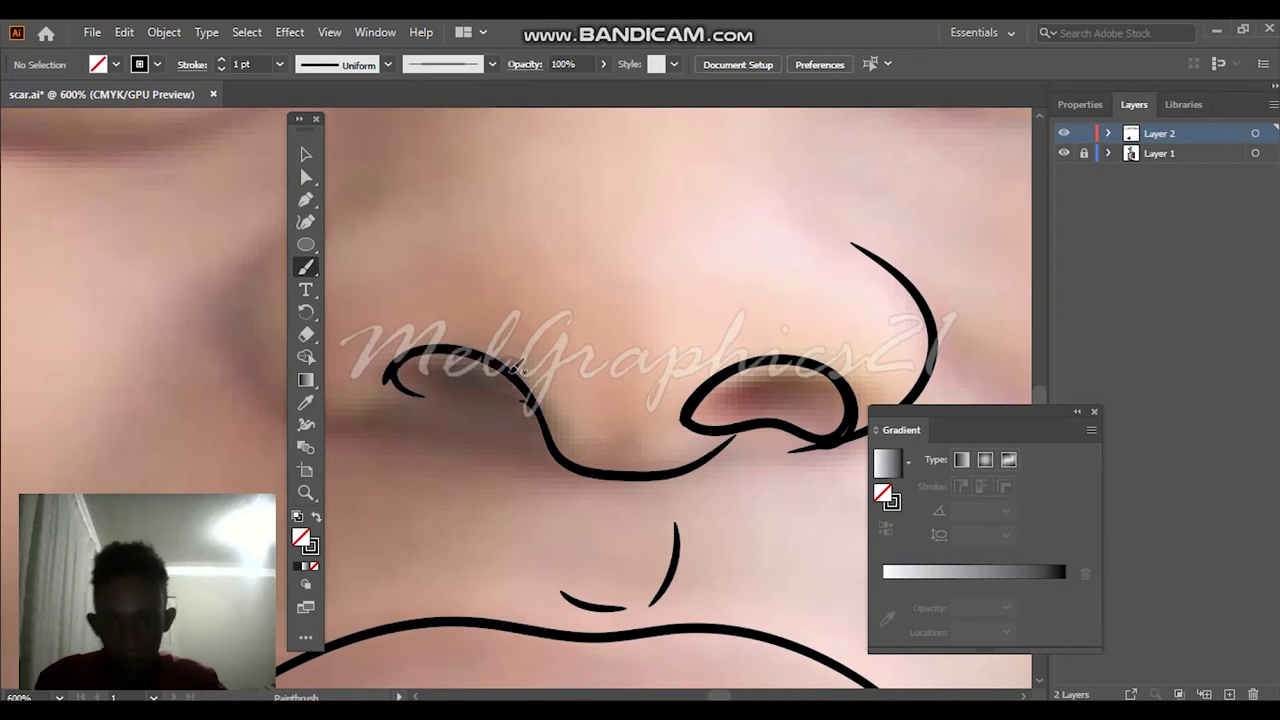
drag(432, 385, 420, 382)
mouse_move(514, 406)
mouse_down()
mouse_move(418, 382)
mouse_move(415, 392)
mouse_move(460, 308)
mouse_up()
Paint the curved left wing of the nose and finish the strokes around the nose base
scroll(966, 157, down, 5)
scroll(491, 294, up, 4)
mouse_move(395, 352)
mouse_down()
mouse_move(414, 423)
mouse_move(491, 451)
mouse_up()
drag(596, 458, 603, 470)
scroll(606, 466, up, 1)
scroll(694, 380, down, 6)
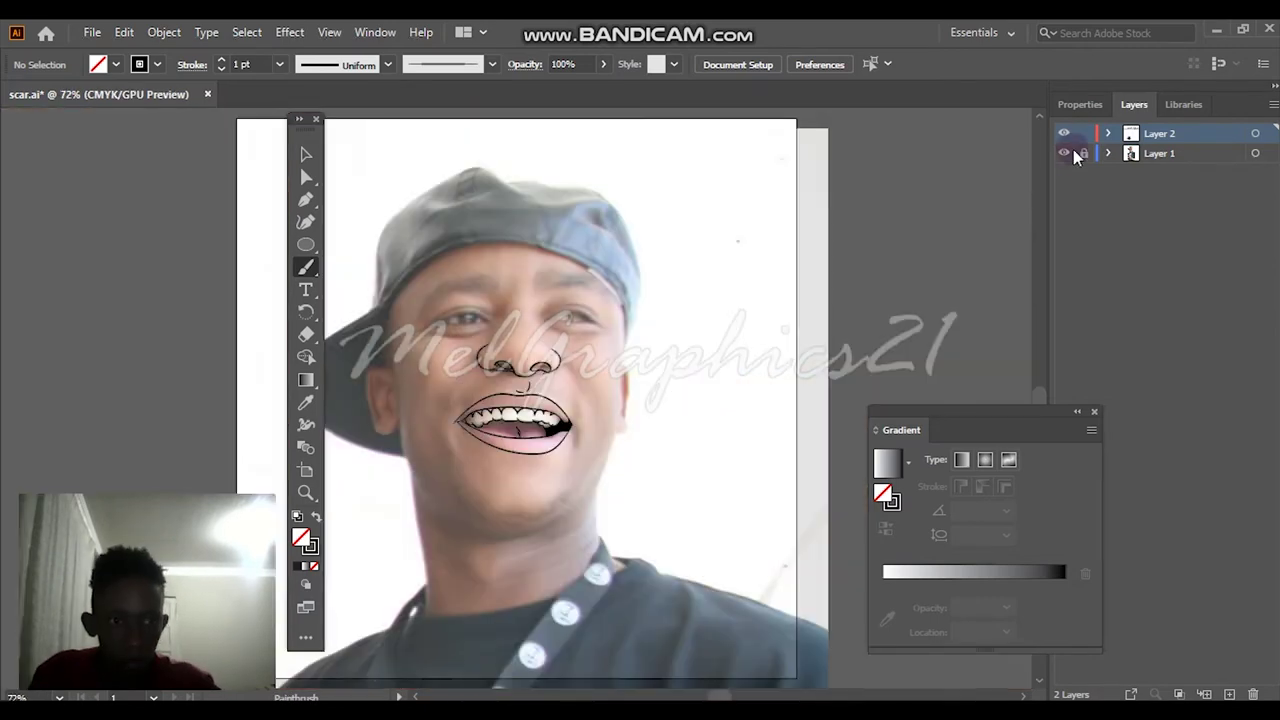
Paint the upper and lower lid lines of the right eye with the Paintbrush, redoing the lower line
scroll(541, 304, up, 4)
scroll(846, 340, down, 1)
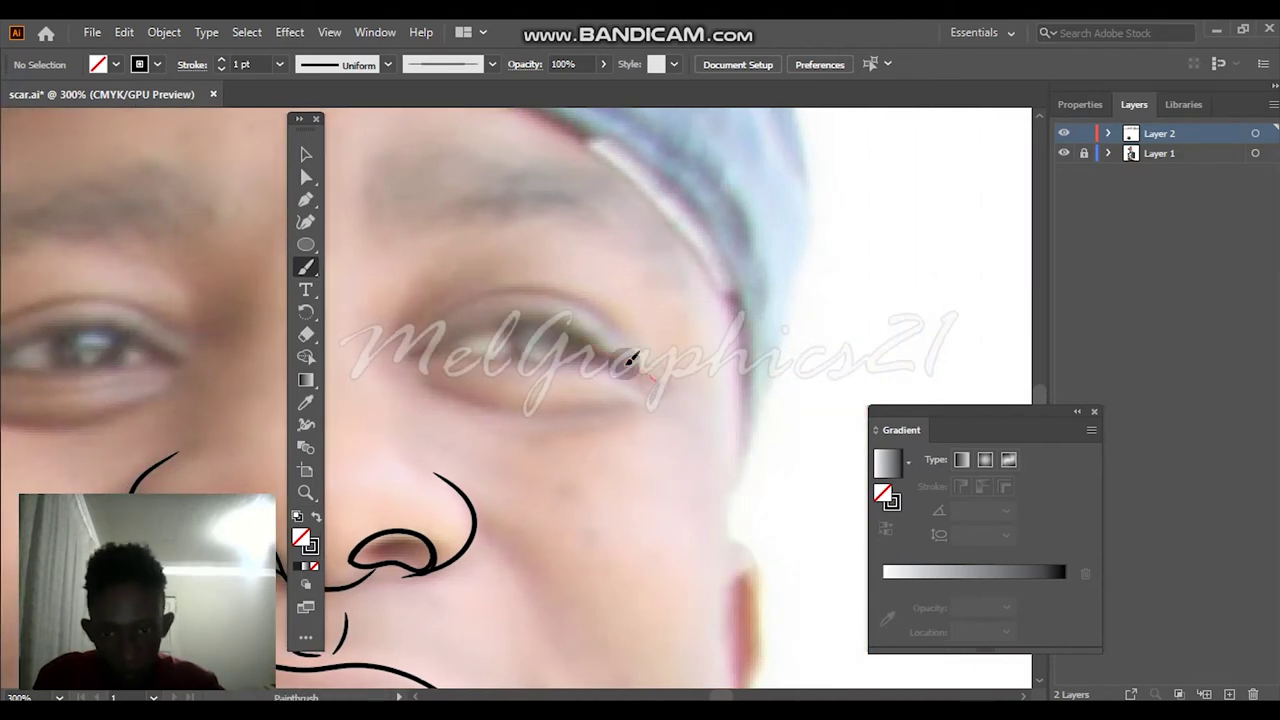
drag(410, 352, 416, 355)
drag(583, 368, 691, 366)
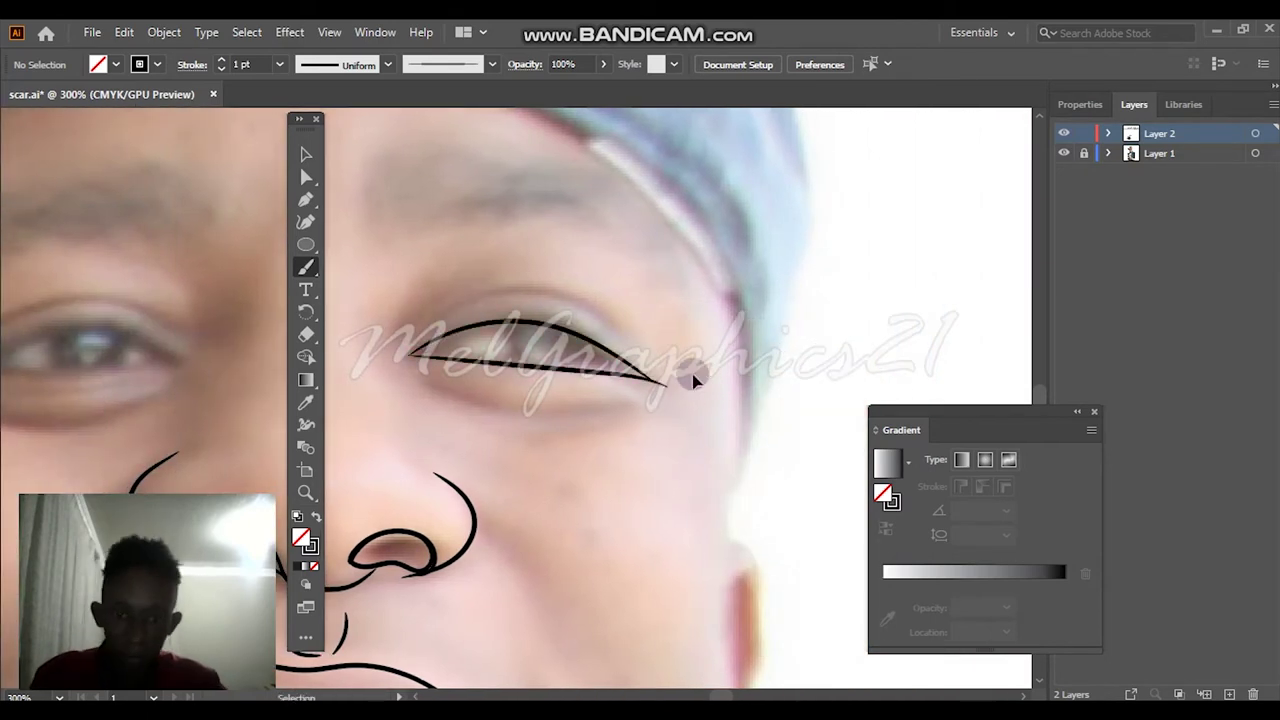
key(ctrl+z)
mouse_move(383, 347)
mouse_down()
mouse_move(640, 372)
mouse_move(412, 344)
mouse_up()
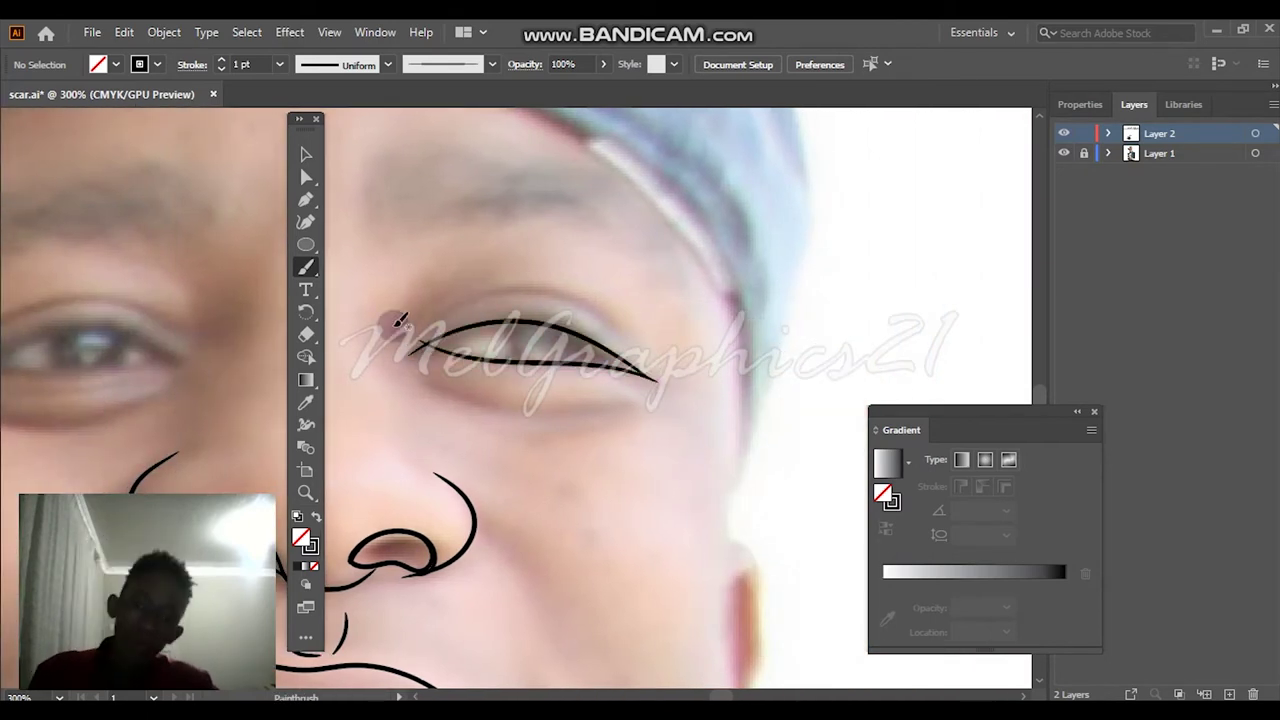
Paint the fold lines beneath the right eye and the crease strokes above its upper lid
drag(577, 418, 426, 388)
drag(515, 411, 640, 412)
scroll(674, 193, up, 2)
mouse_move(422, 386)
mouse_down()
mouse_move(462, 356)
mouse_move(632, 380)
mouse_up()
scroll(421, 416, left, 4)
scroll(591, 403, down, 2)
scroll(591, 403, right, 4)
drag(565, 297, 669, 264)
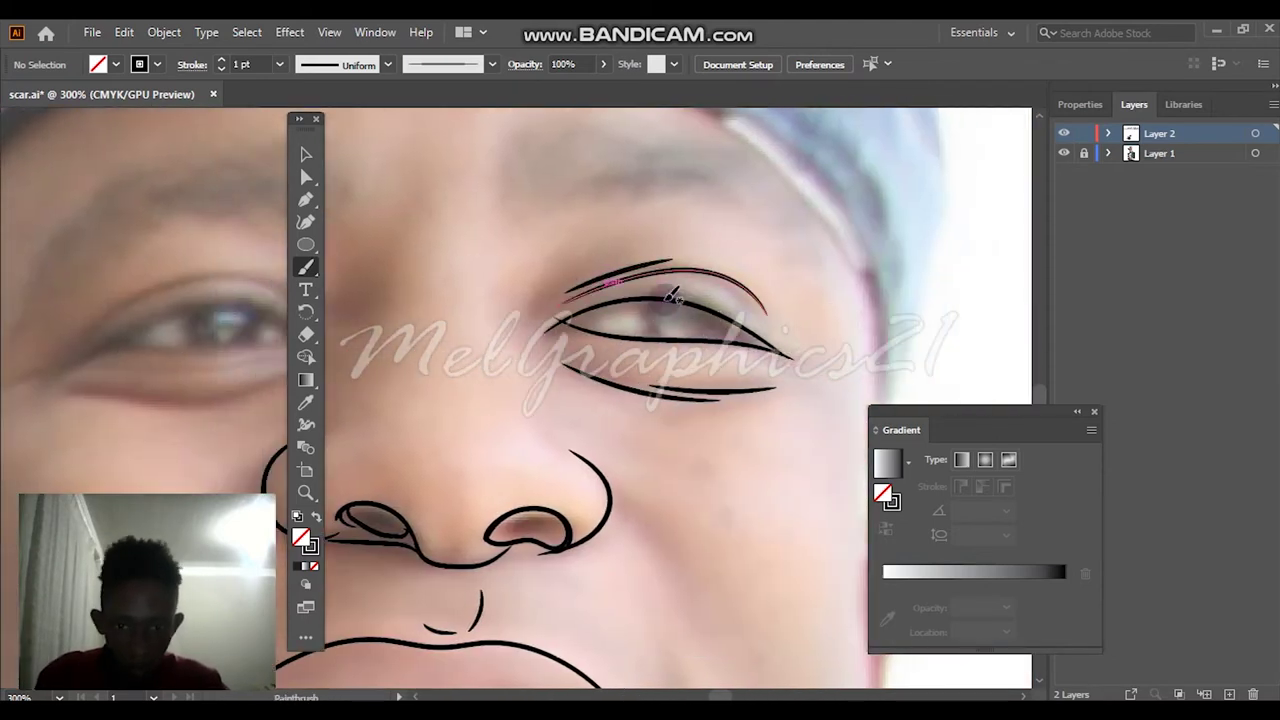
Paint the upper and lower lid lines of the left eye, extending them past its outer corner
scroll(748, 330, left, 5)
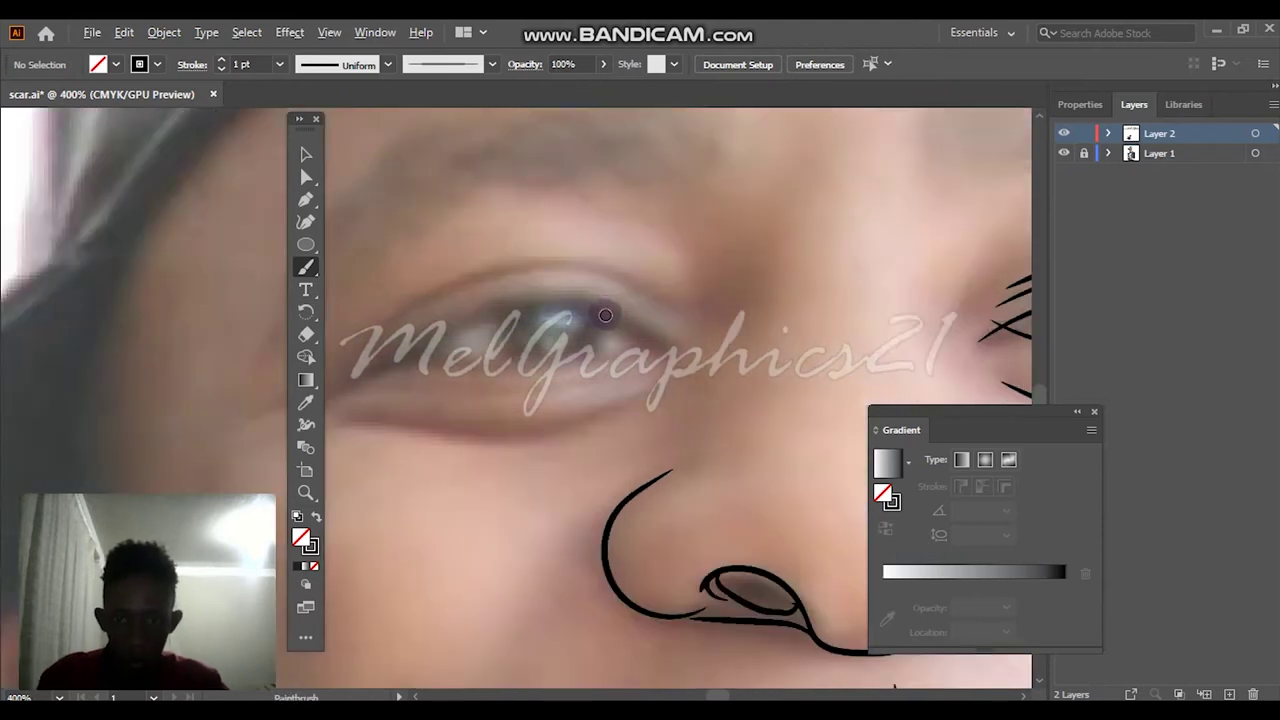
mouse_move(516, 312)
mouse_down()
mouse_move(380, 378)
mouse_move(442, 360)
mouse_move(720, 348)
mouse_up()
scroll(538, 348, up, 2)
scroll(538, 348, down, 1)
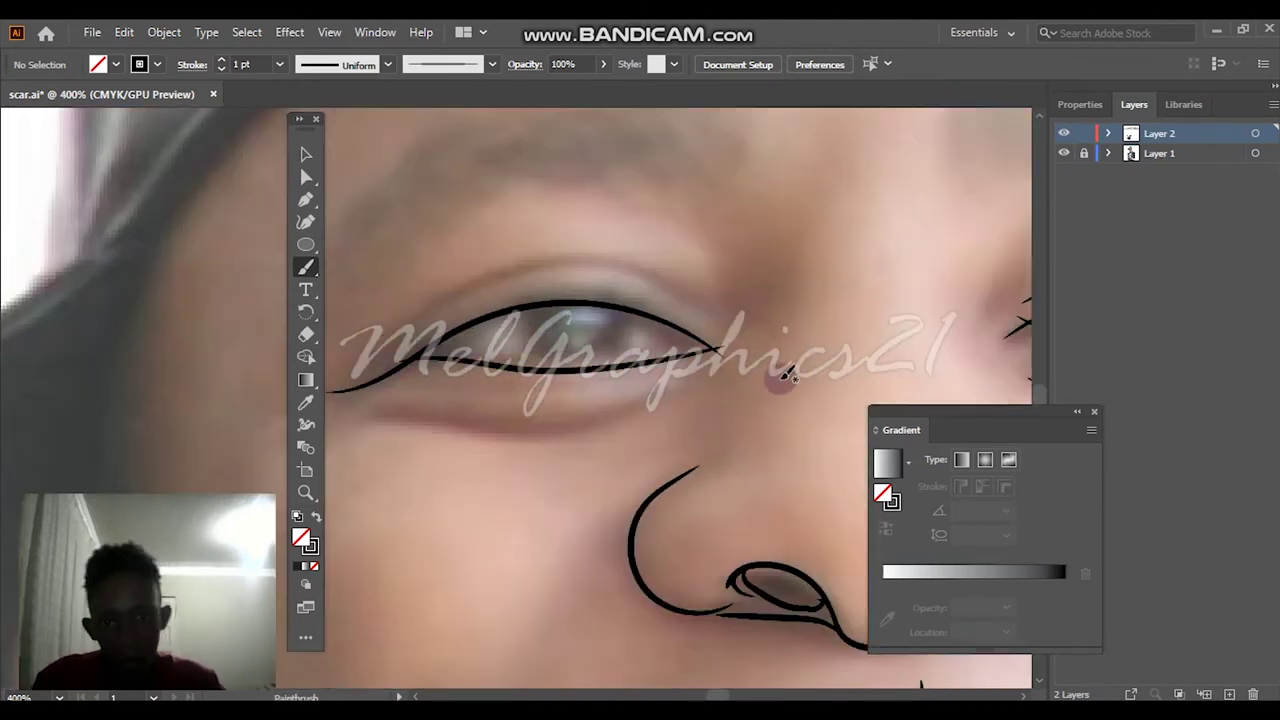
Paint the crease above the left eye and two fold lines beneath it, and check the line art without the photo
drag(395, 335, 675, 285)
drag(400, 415, 725, 380)
drag(460, 406, 720, 381)
key(ctrl+0)
click(1064, 154)
click(1064, 153)
Paint the iris edges in both eyes and a short curved stroke on each side of the nose bridge
scroll(555, 321, up, 4)
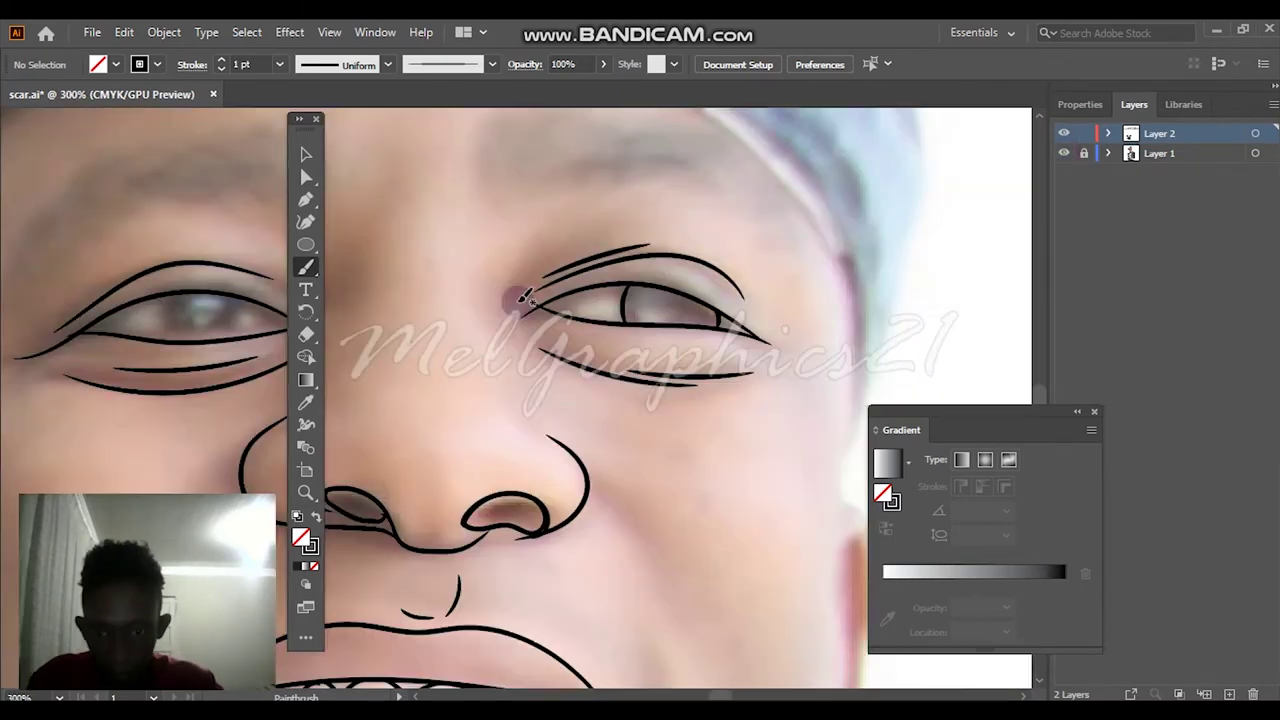
scroll(493, 316, left, 3)
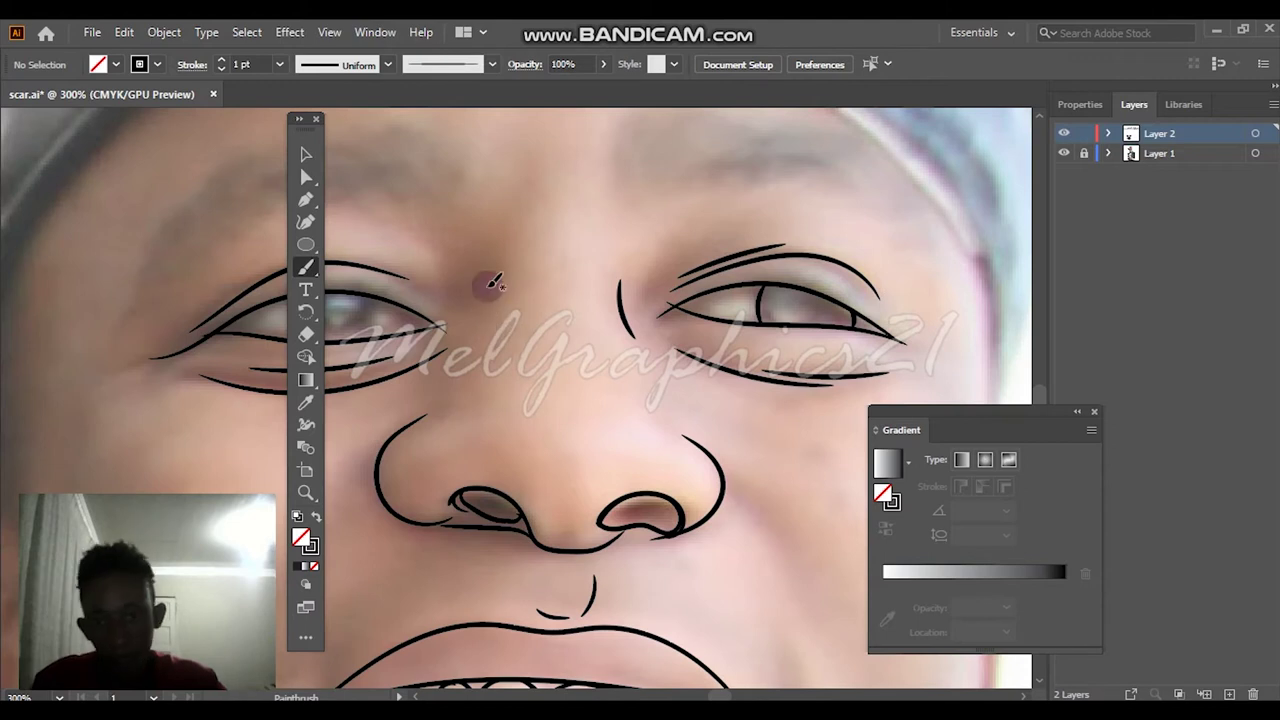
key(ctrl+0)
click(1064, 153)
click(1064, 153)
scroll(410, 320, up, 5)
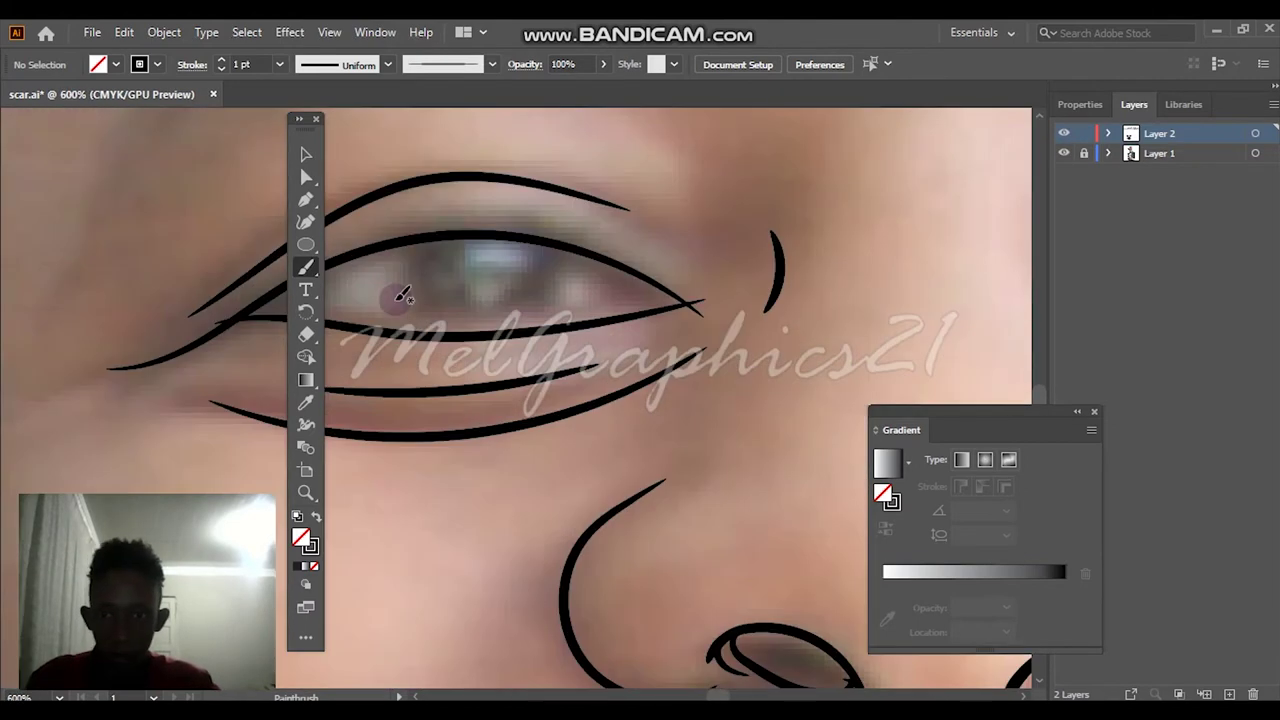
key(ctrl+0)
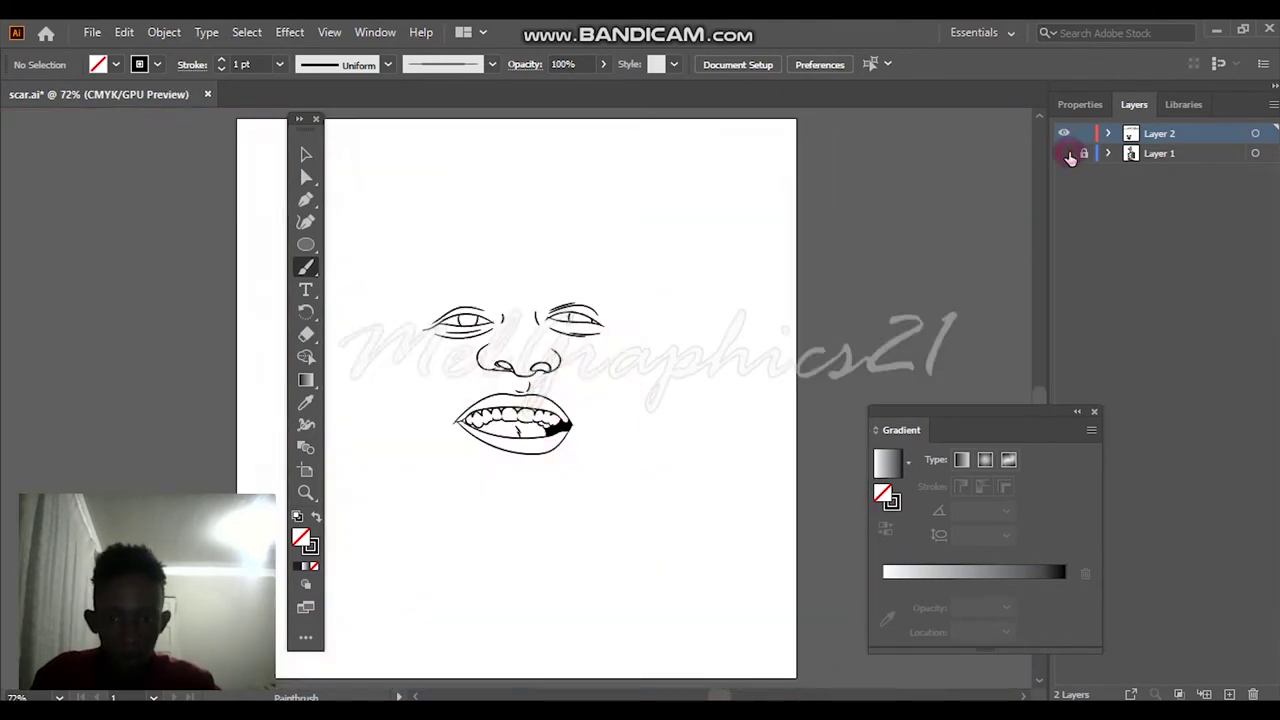
Set the stroke weight to 2 pt and paint the outer outline of the right ear from the lobe to its upper edge
scroll(576, 497, up, 5)
scroll(709, 477, down, 4)
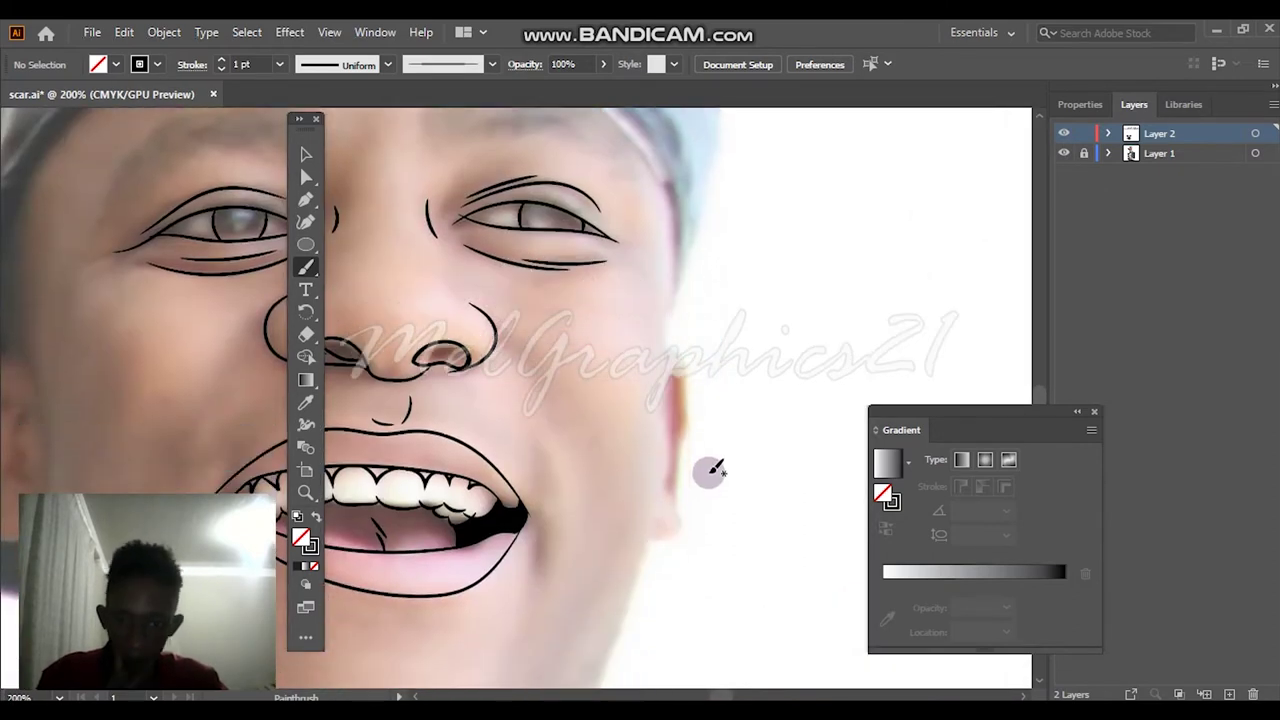
mouse_move(621, 562)
mouse_down()
mouse_move(678, 507)
mouse_move(663, 463)
mouse_move(678, 385)
mouse_move(662, 335)
mouse_up()
click(279, 64)
click(310, 186)
drag(677, 391, 657, 271)
key(ctrl+z)
key(ctrl+z)
drag(670, 385, 660, 222)
key(ctrl+z)
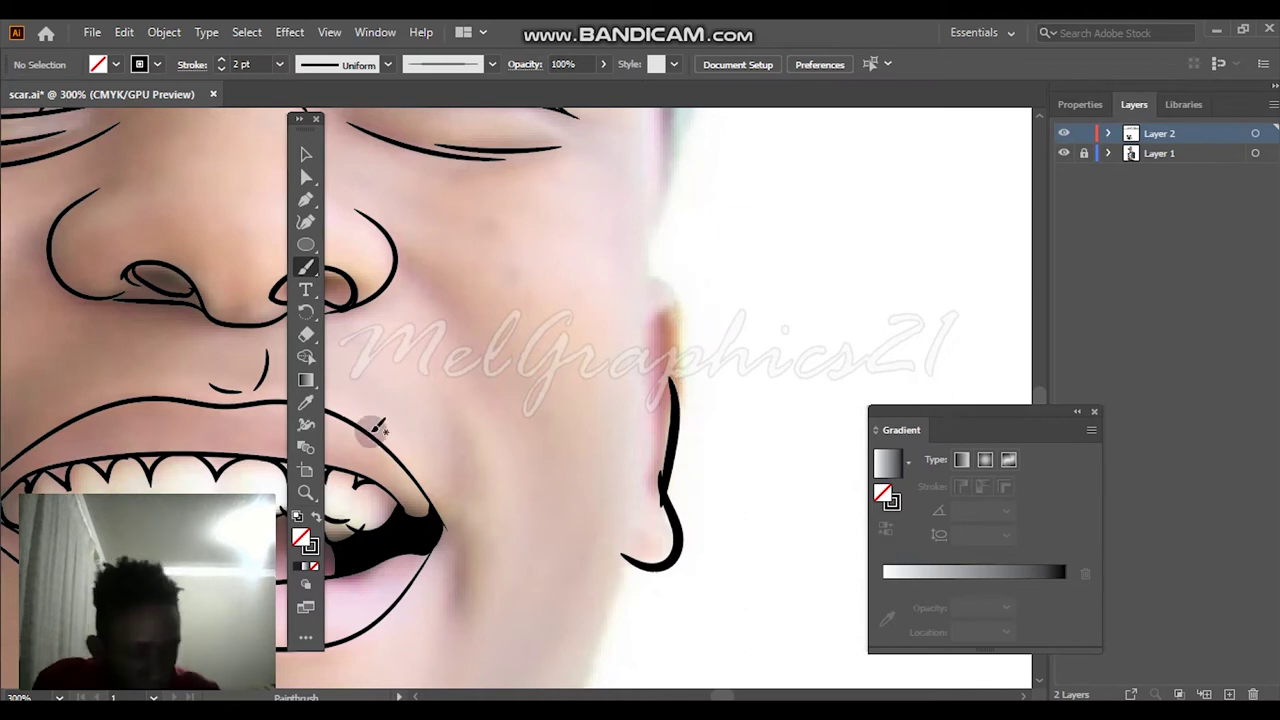
drag(658, 274, 688, 427)
Set the stroke weight to 1 pt and paint the inner fold of the right ear, checking the result without the photo
click(279, 64)
click(300, 150)
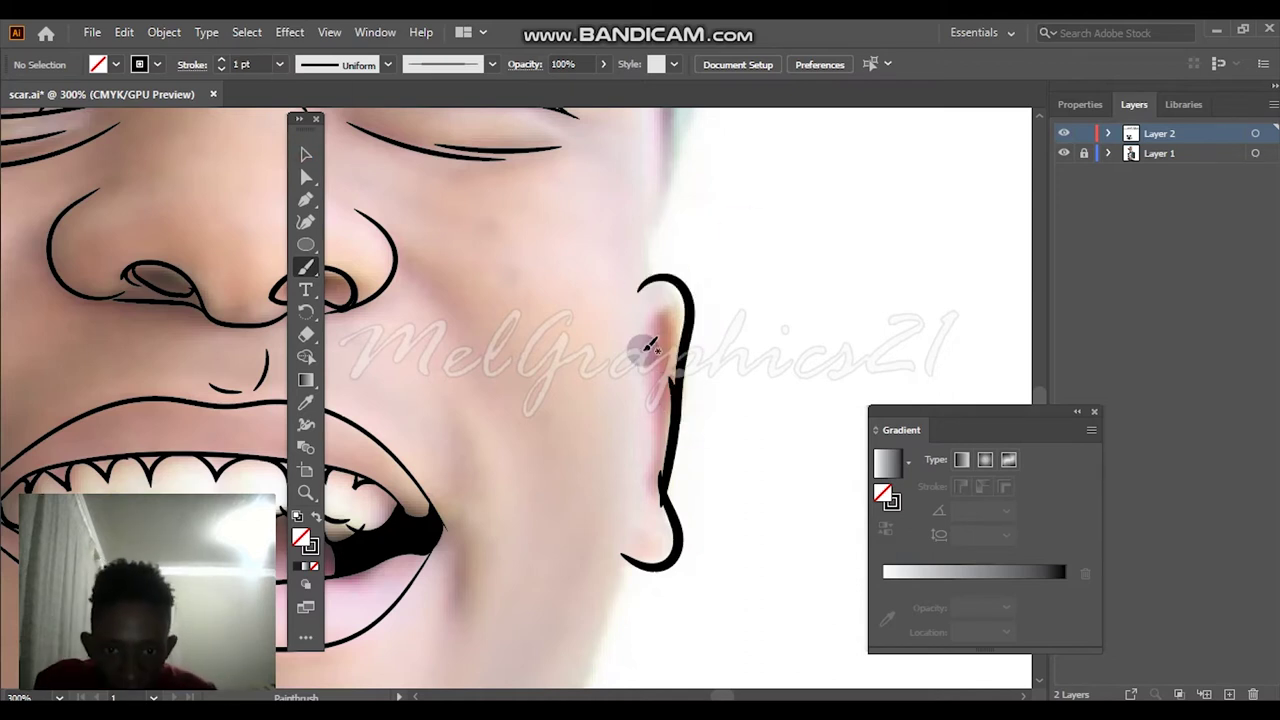
drag(668, 316, 651, 491)
key(ctrl+z)
drag(647, 343, 655, 410)
key(ctrl+0)
click(1063, 153)
click(1063, 153)
scroll(375, 374, up, 5)
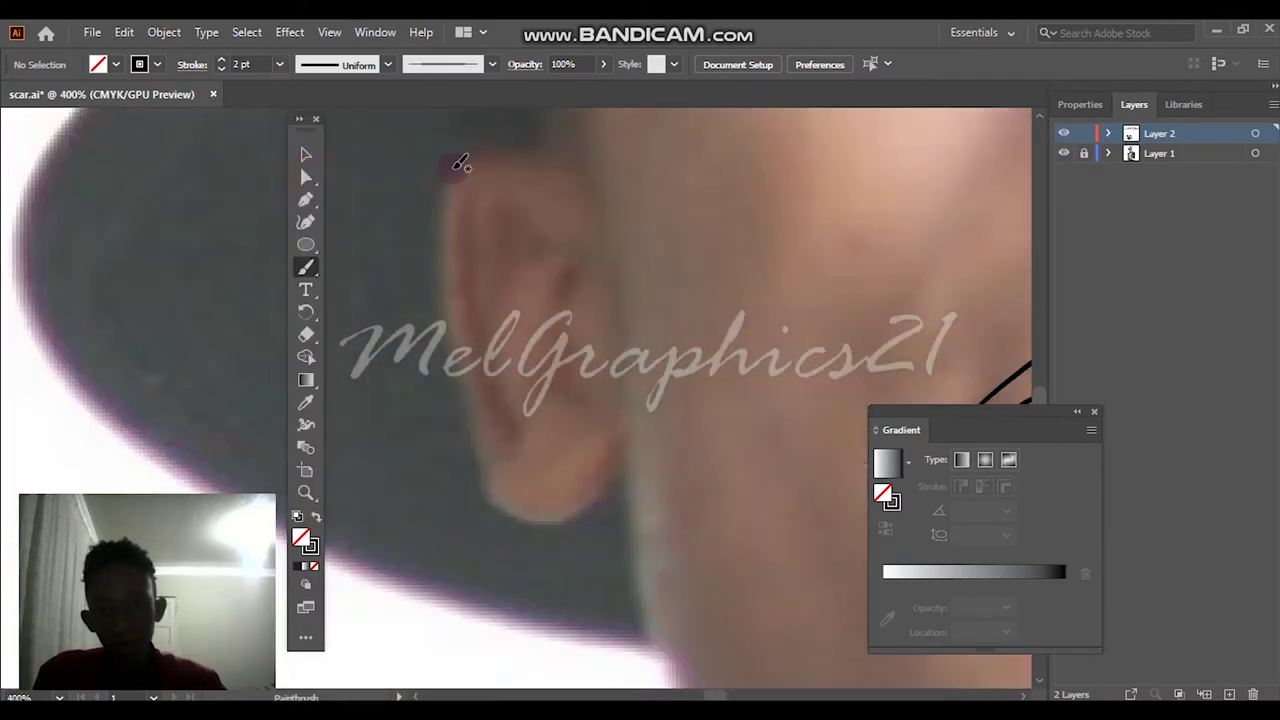
drag(478, 255, 478, 256)
key(ctrl+z)
drag(540, 200, 483, 210)
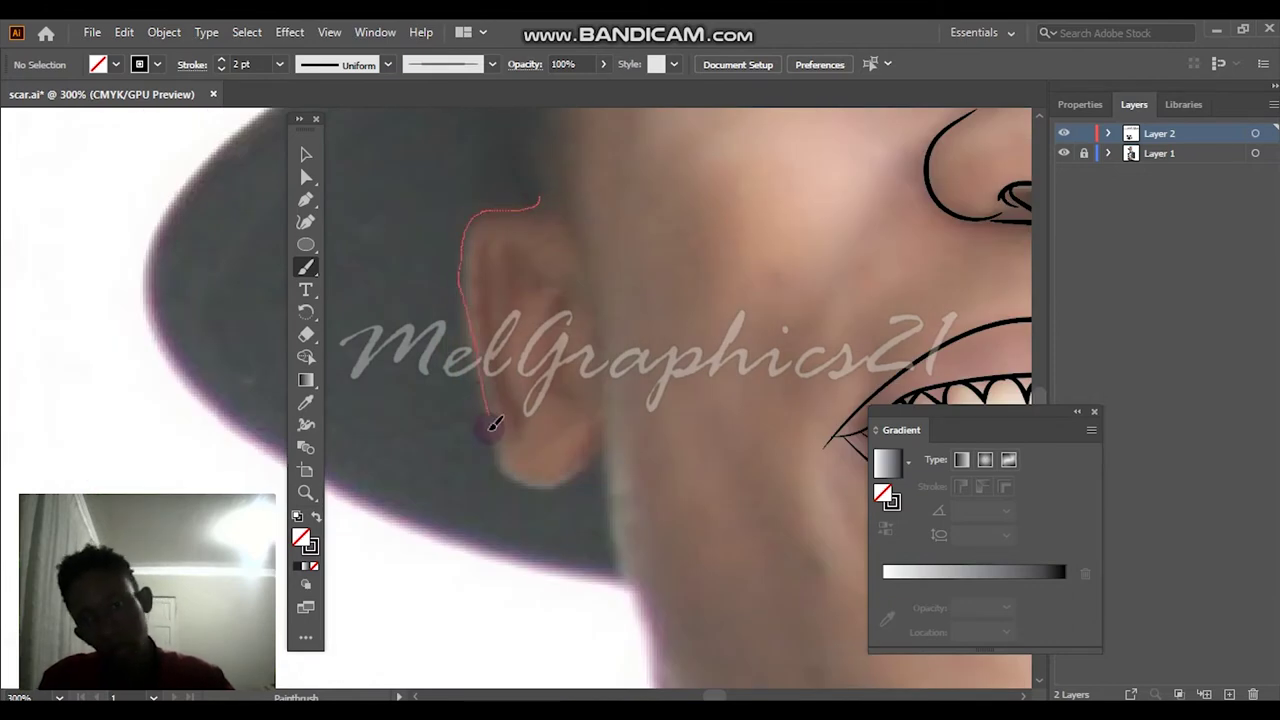
drag(545, 470, 545, 472)
key(ctrl+z)
Paint the lobe and the outer outline of the left ear with a 2 pt stroke
mouse_move(598, 432)
mouse_down()
mouse_move(490, 460)
mouse_move(495, 418)
mouse_up()
key(ctrl+z)
key(ctrl+z)
key(ctrl+z)
scroll(585, 405, up, 1)
scroll(503, 597, up, 3)
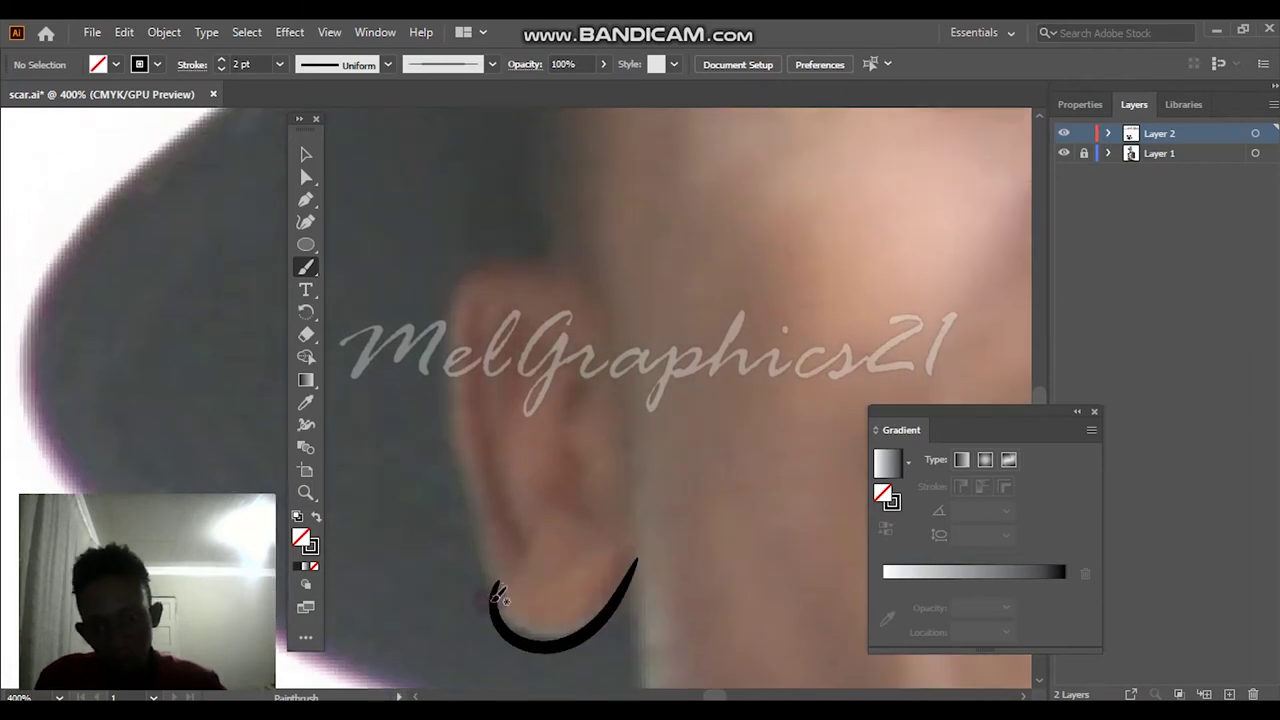
drag(487, 253, 592, 188)
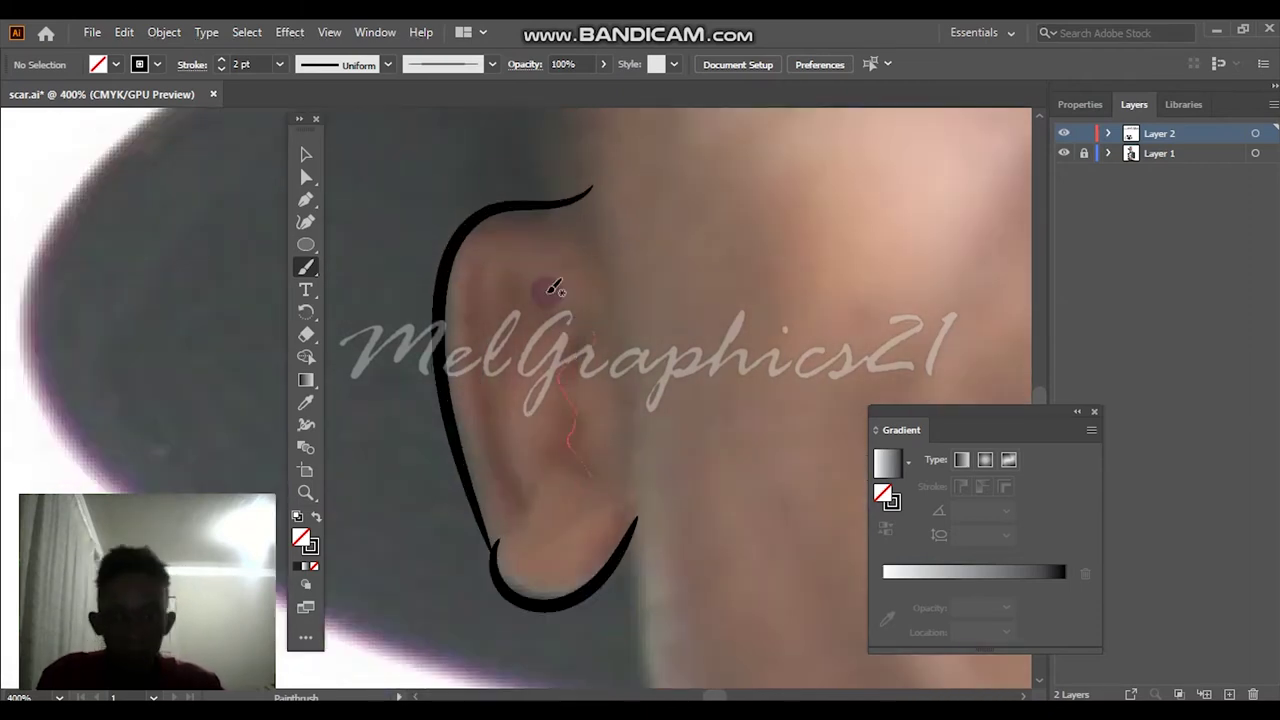
Paint the inner folds of the left ear and compare the line art with the photo layer hidden and shown
drag(565, 365, 591, 330)
mouse_move(585, 467)
mouse_down()
mouse_move(507, 525)
mouse_move(493, 258)
mouse_up()
drag(483, 362, 490, 372)
key(ctrl+0)
click(1064, 154)
click(1064, 154)
click(1064, 154)
click(1064, 154)
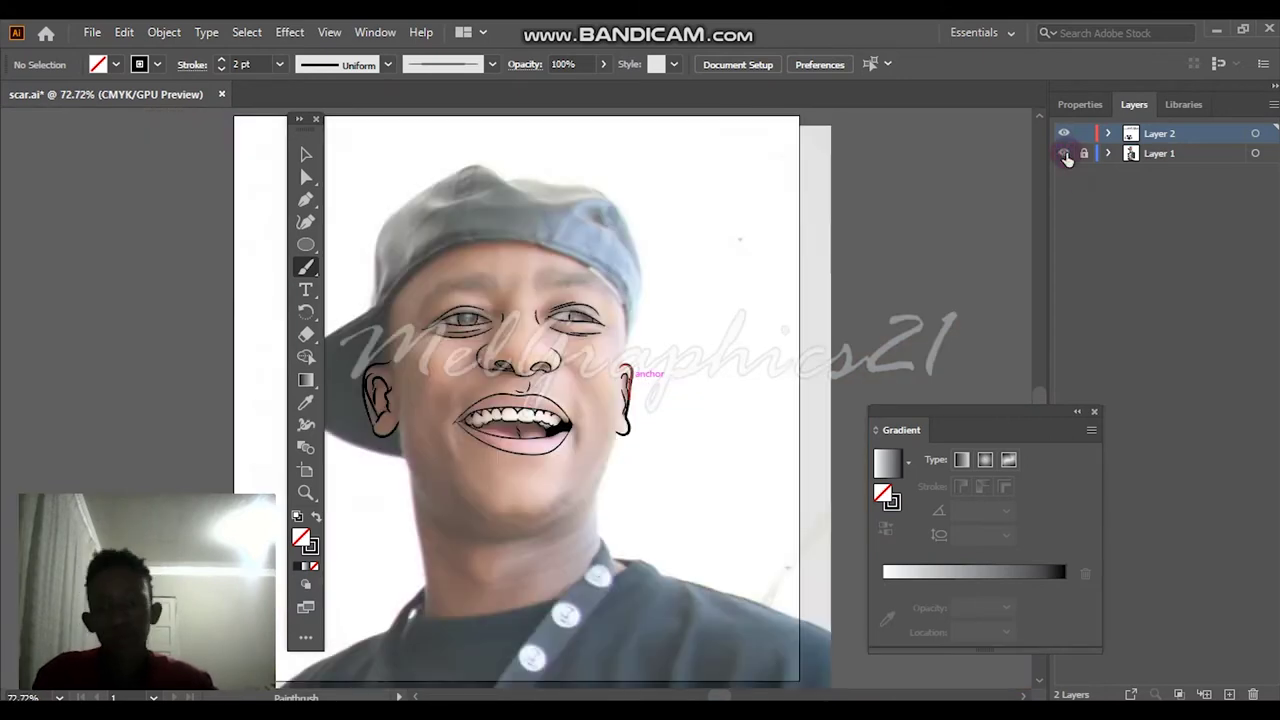
Paint the jawline below both ears and the curved lower edge of the chin
scroll(700, 443, up, 2)
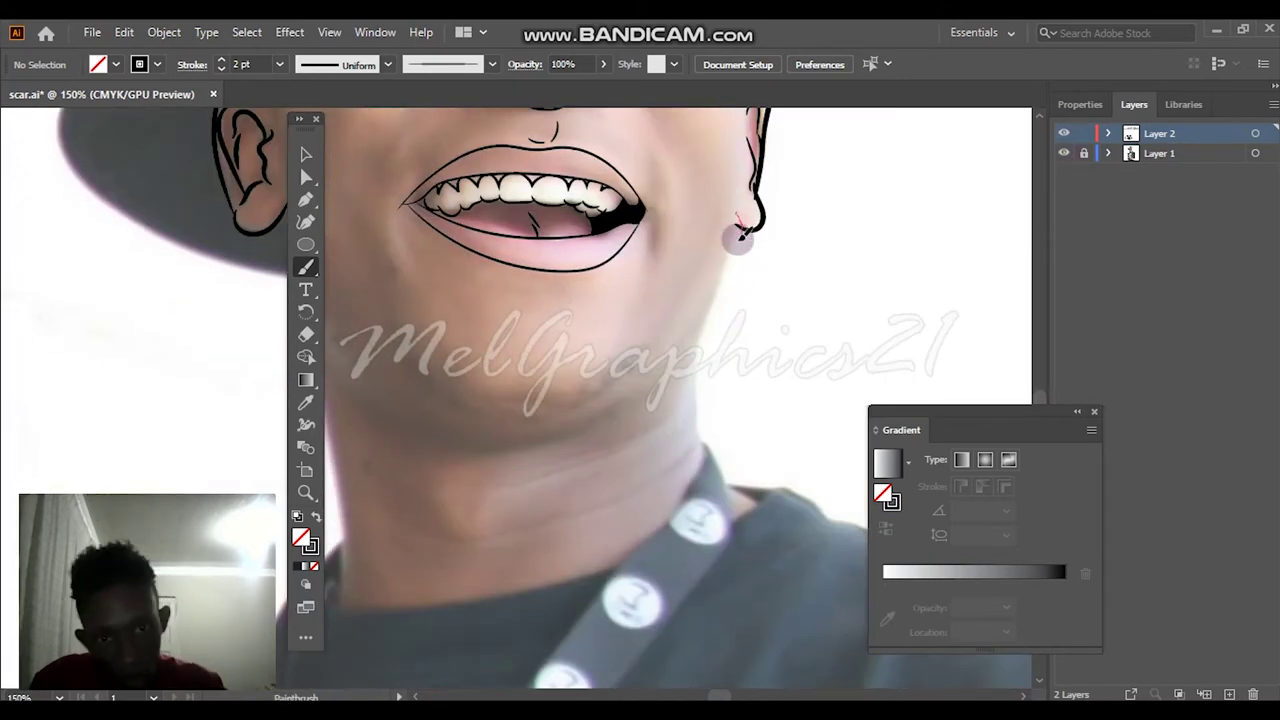
scroll(741, 235, up, 1)
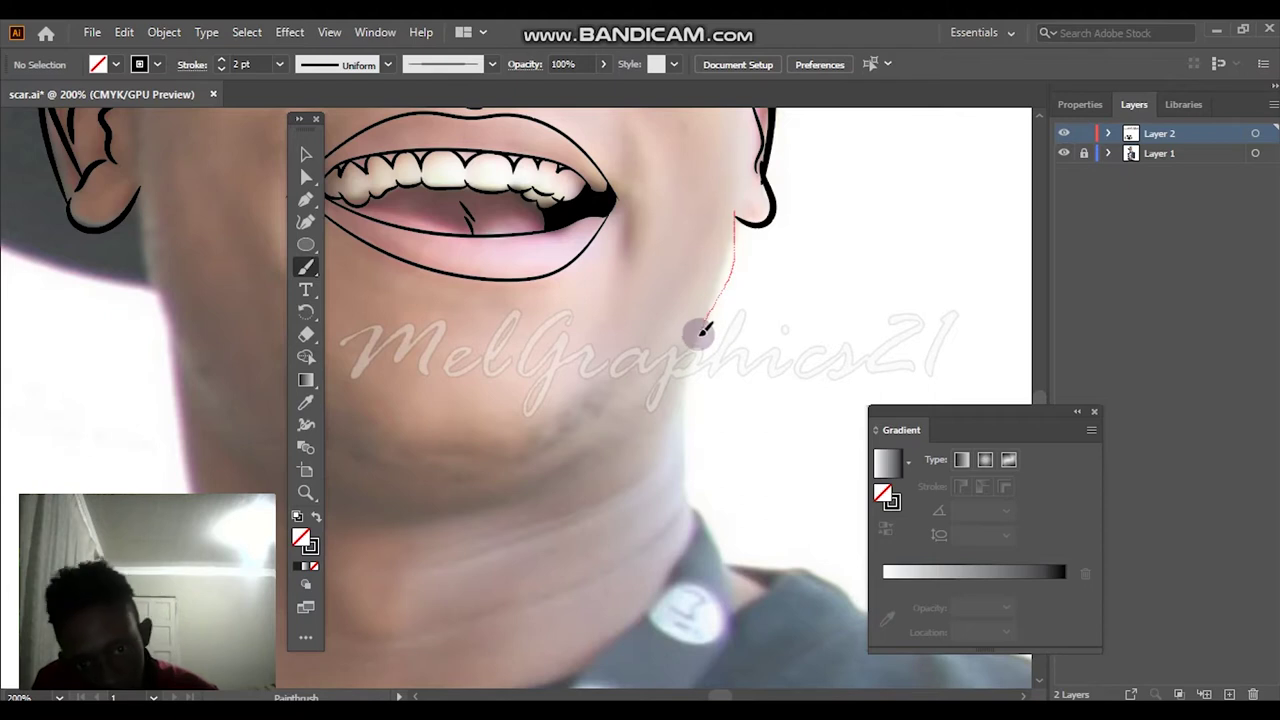
scroll(634, 360, left, 3)
drag(580, 475, 582, 478)
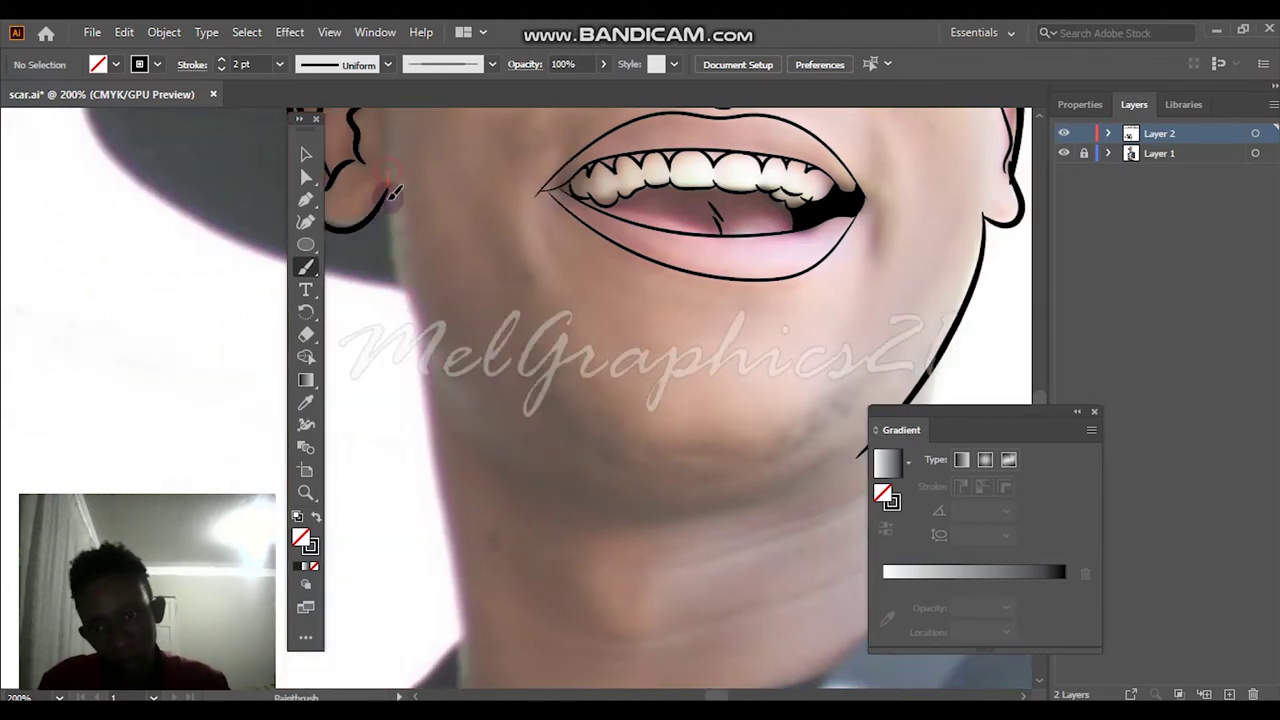
drag(384, 185, 558, 482)
drag(640, 500, 608, 505)
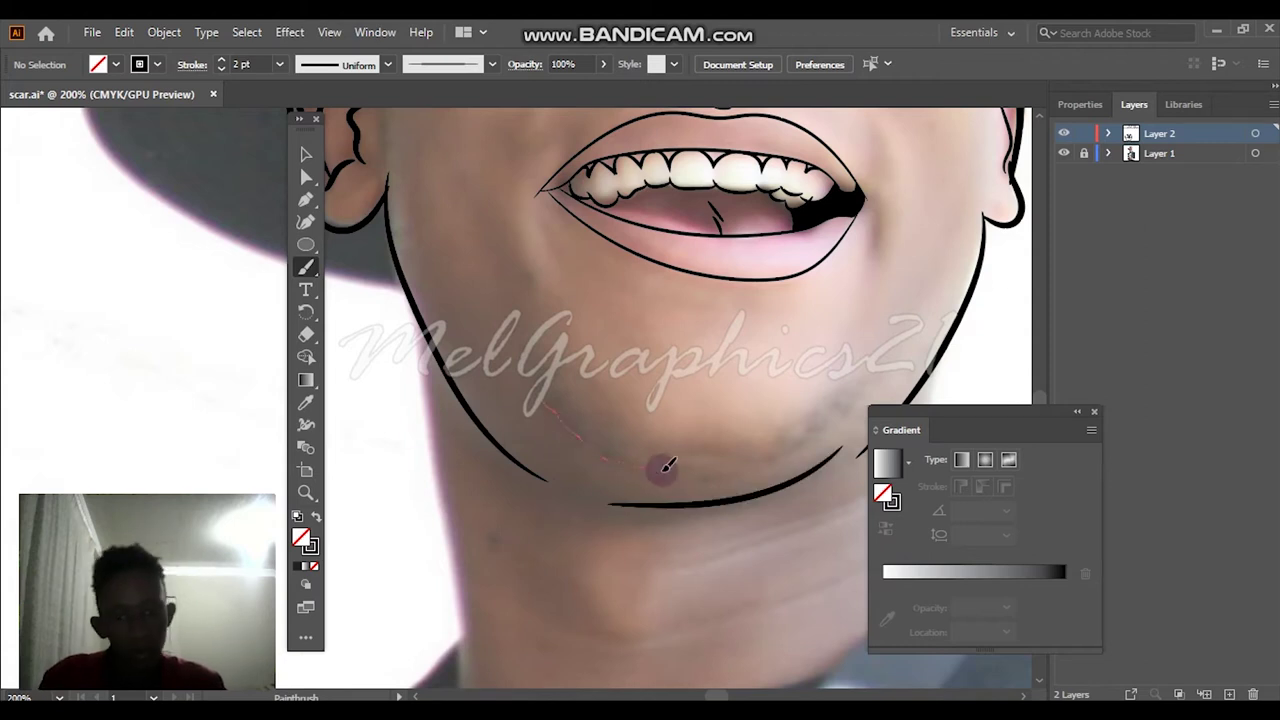
Paint the crease lines on the chin inside the jawline and compare the drawing with the photo layer hidden and shown
drag(652, 464, 811, 417)
key(ctrl+0)
click(1064, 153)
click(1064, 153)
click(1064, 153)
click(1066, 155)
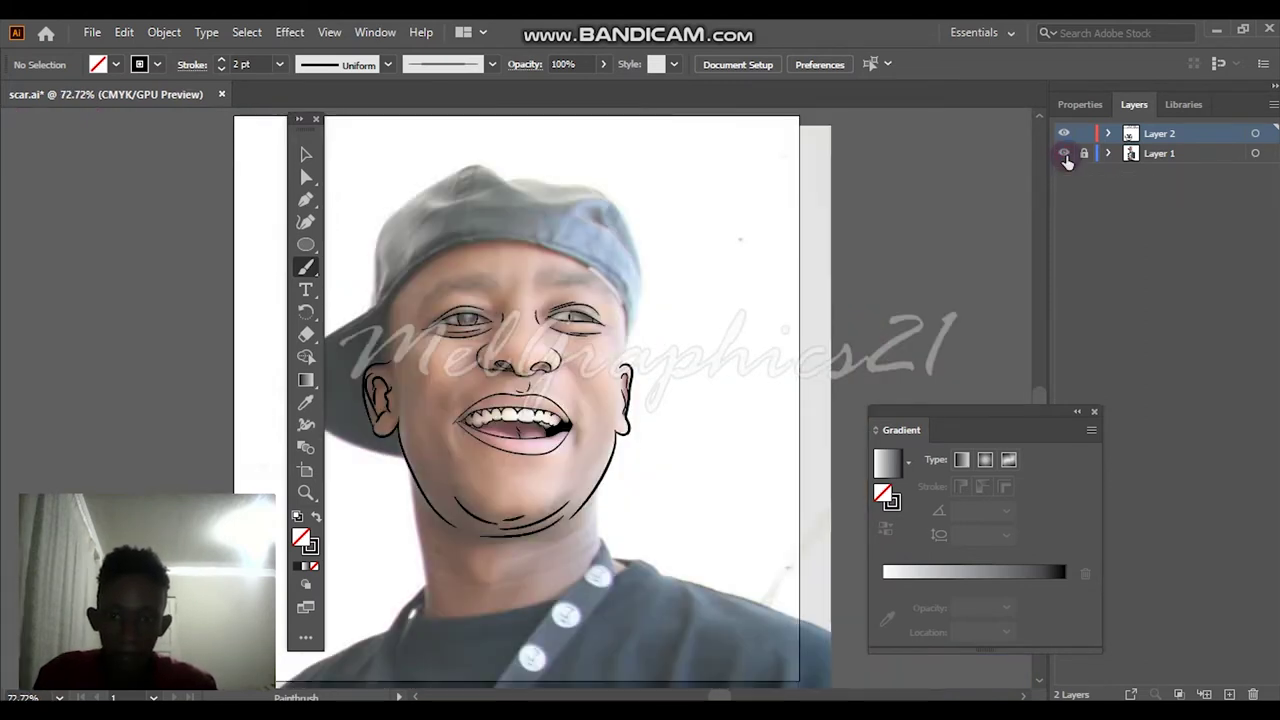
scroll(620, 540, up, 5)
mouse_move(714, 297)
mouse_down()
mouse_move(700, 514)
mouse_move(565, 610)
mouse_up()
key(ctrl+z)
drag(709, 294, 731, 507)
key(ctrl+z)
drag(702, 305, 710, 518)
key(ctrl+z)
Paint the right side of the neck and start a wavy dripping edge along the neck's base
drag(712, 302, 654, 508)
scroll(654, 508, up, 2)
drag(541, 514, 541, 514)
mouse_move(541, 514)
mouse_down()
mouse_move(580, 420)
mouse_move(660, 335)
mouse_up()
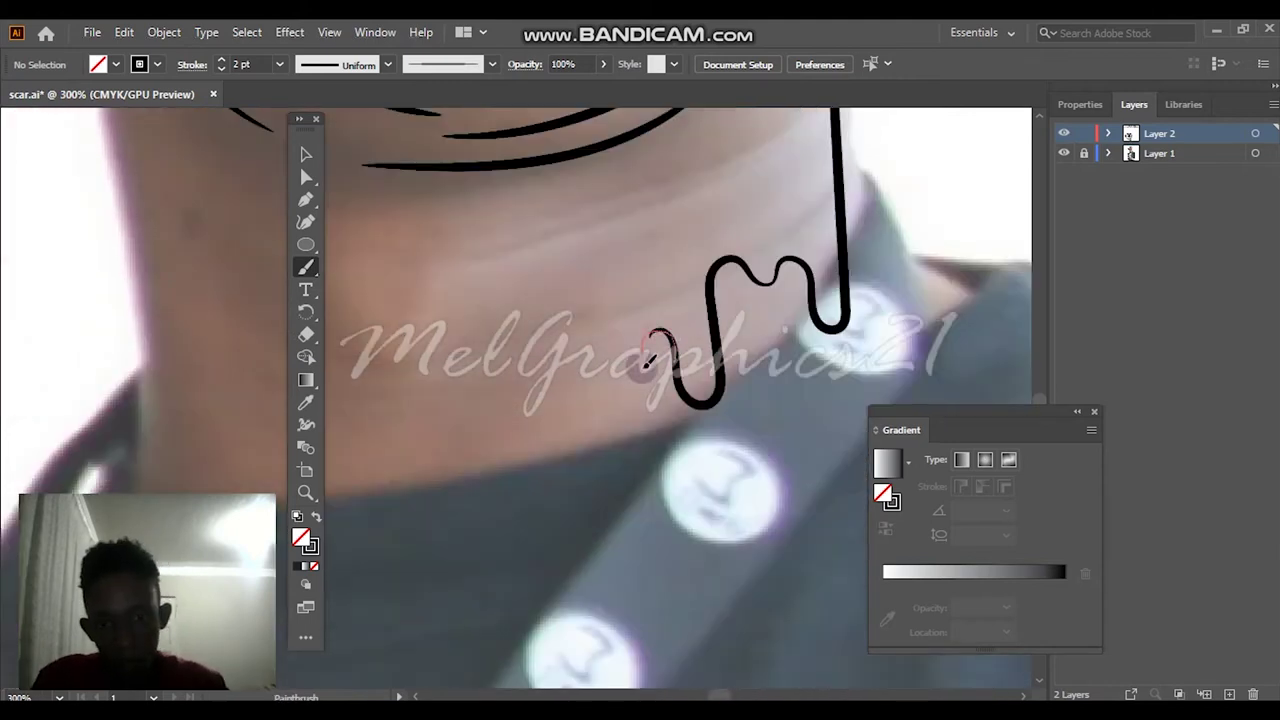
mouse_move(531, 470)
mouse_down()
mouse_move(409, 400)
mouse_move(657, 398)
mouse_up()
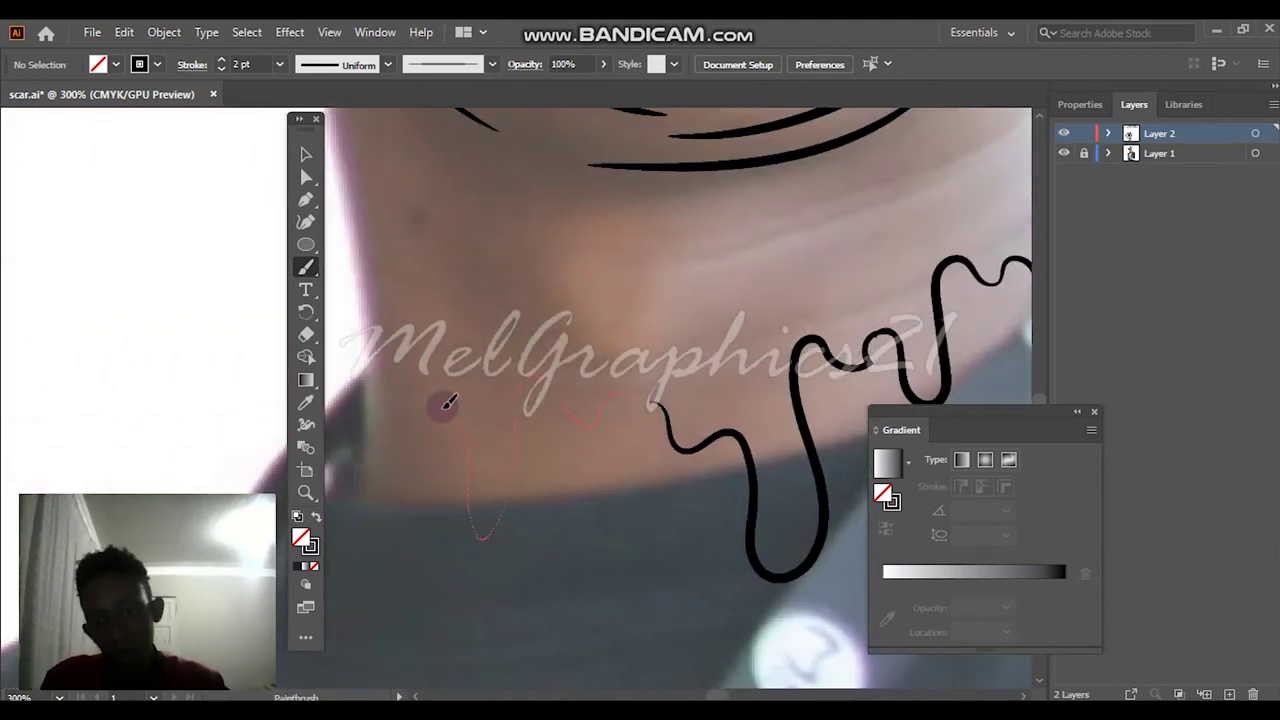
Continue the dripping edge across the base of the neck to its left side, replacing the first attempt
drag(376, 352, 376, 352)
key(ctrl+z)
drag(708, 421, 718, 425)
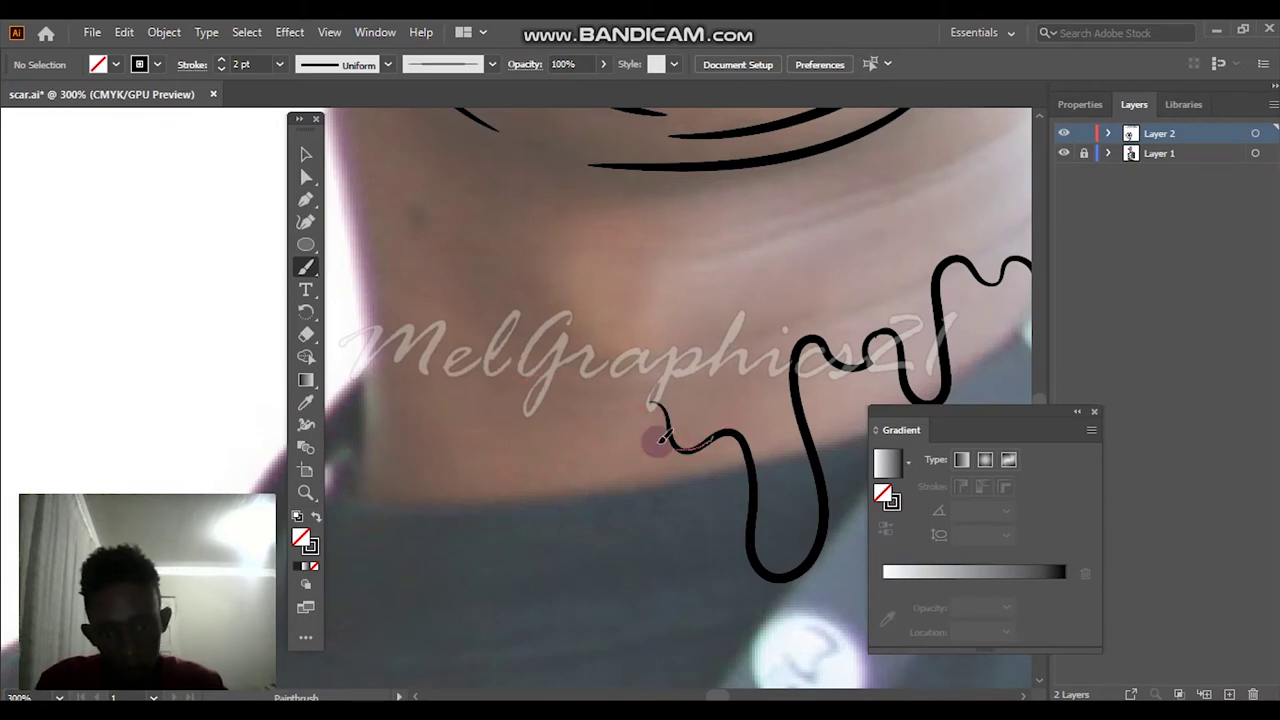
drag(553, 520, 517, 524)
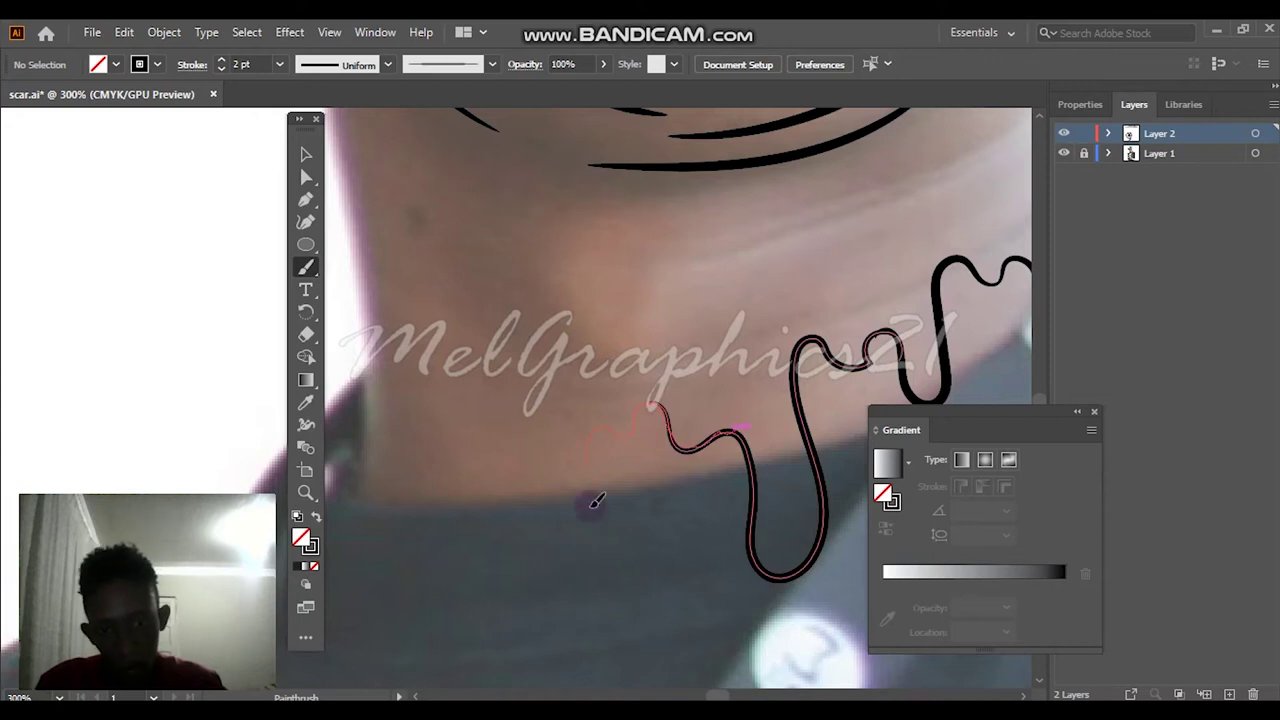
drag(593, 438, 600, 545)
scroll(497, 517, left, 3)
drag(700, 572, 675, 515)
drag(513, 533, 518, 505)
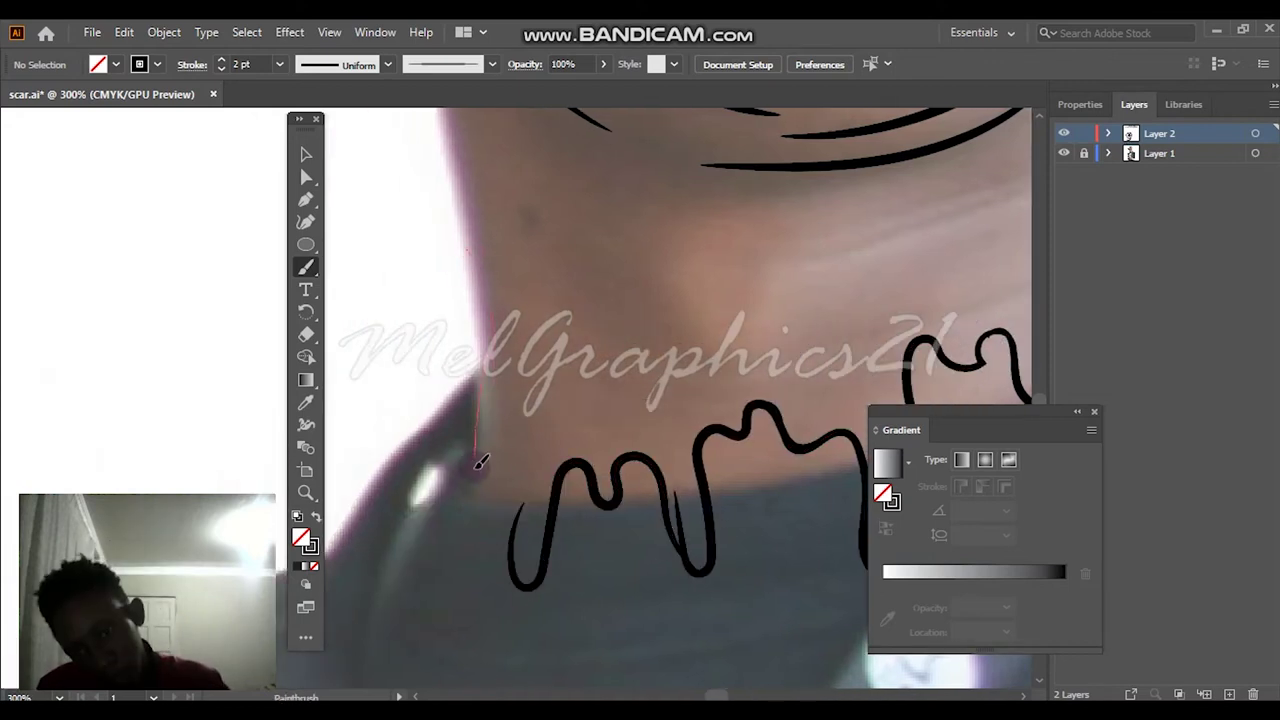
Paint the left side of the neck from the jawline down to the dripping edge
scroll(405, 220, up, 8)
scroll(405, 220, down, 3)
scroll(474, 218, up, 1)
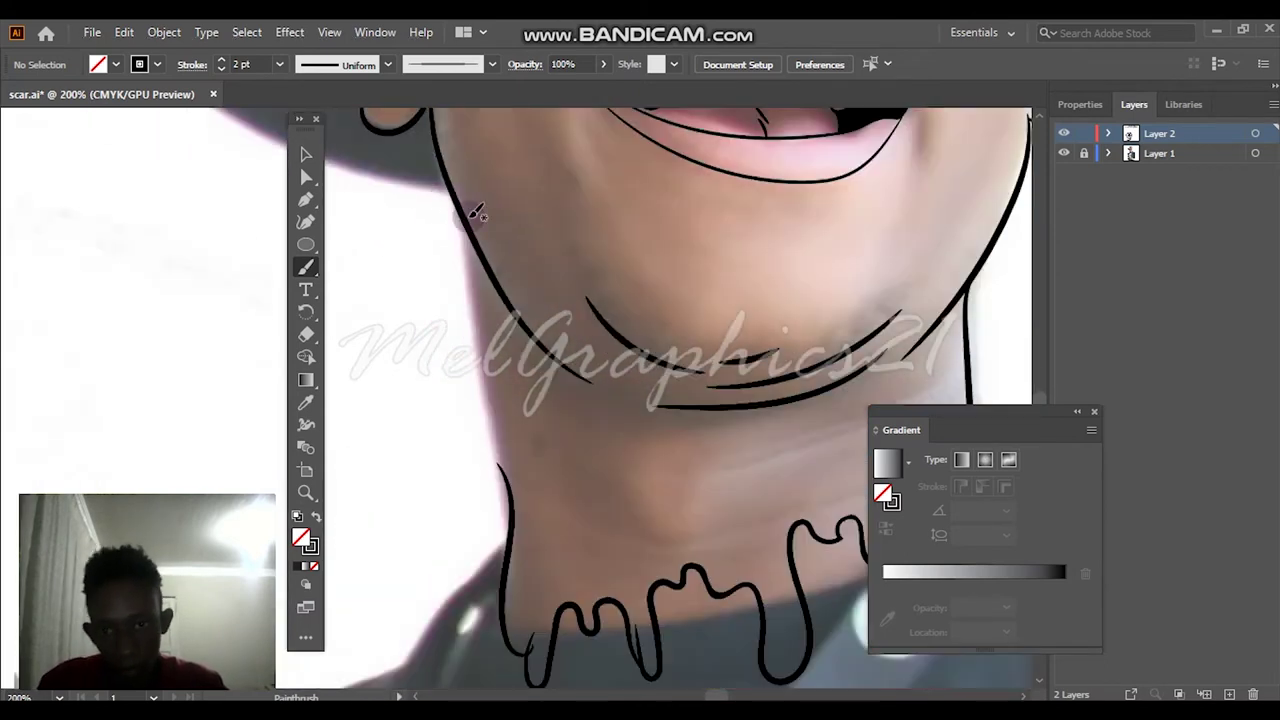
drag(507, 410, 520, 520)
scroll(517, 531, up, 4)
scroll(470, 280, down, 8)
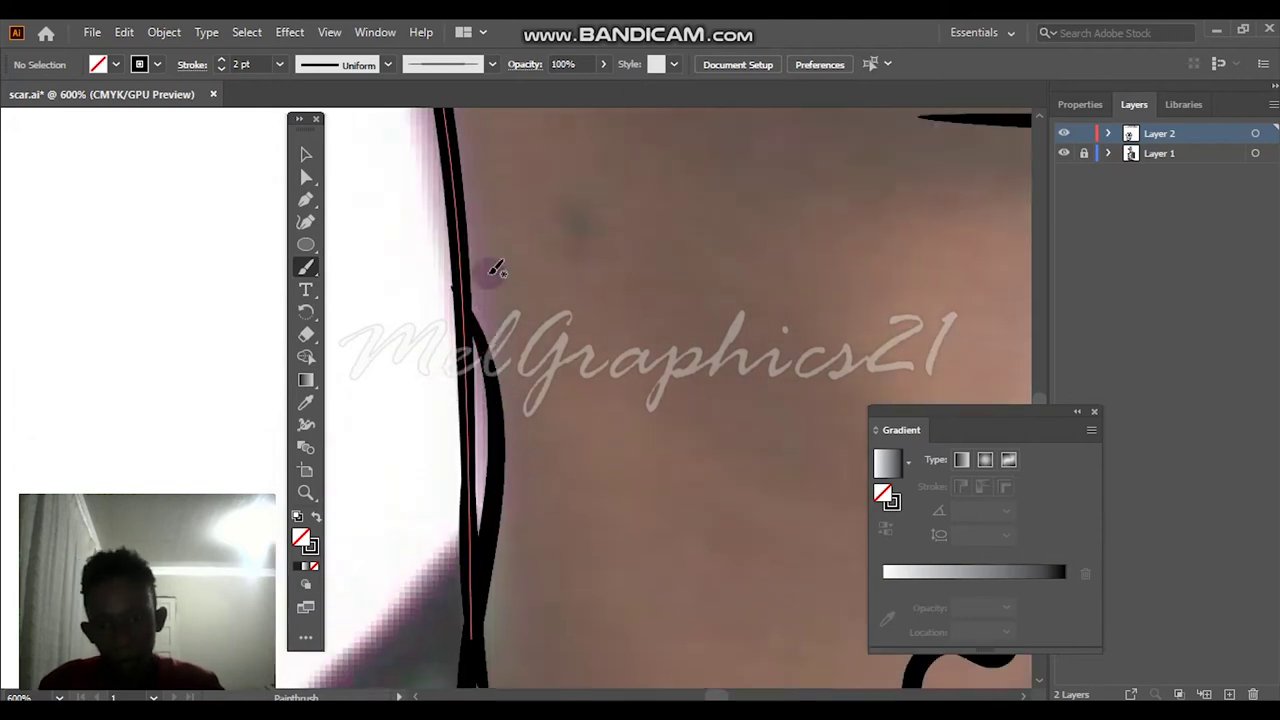
Paint the right side of the head from the ear up along the edge of the cap
scroll(606, 343, up, 6)
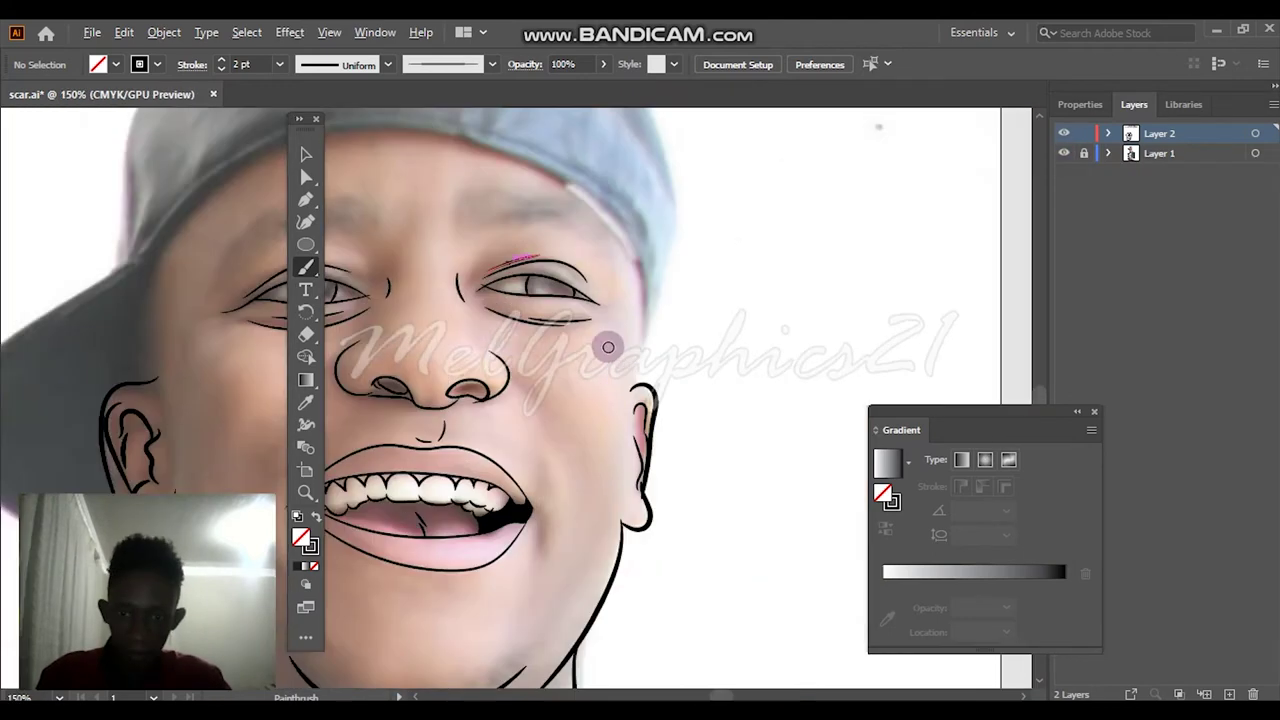
scroll(654, 443, down, 2)
drag(594, 352, 600, 490)
scroll(652, 378, up, 5)
drag(640, 393, 648, 385)
scroll(655, 450, up, 1)
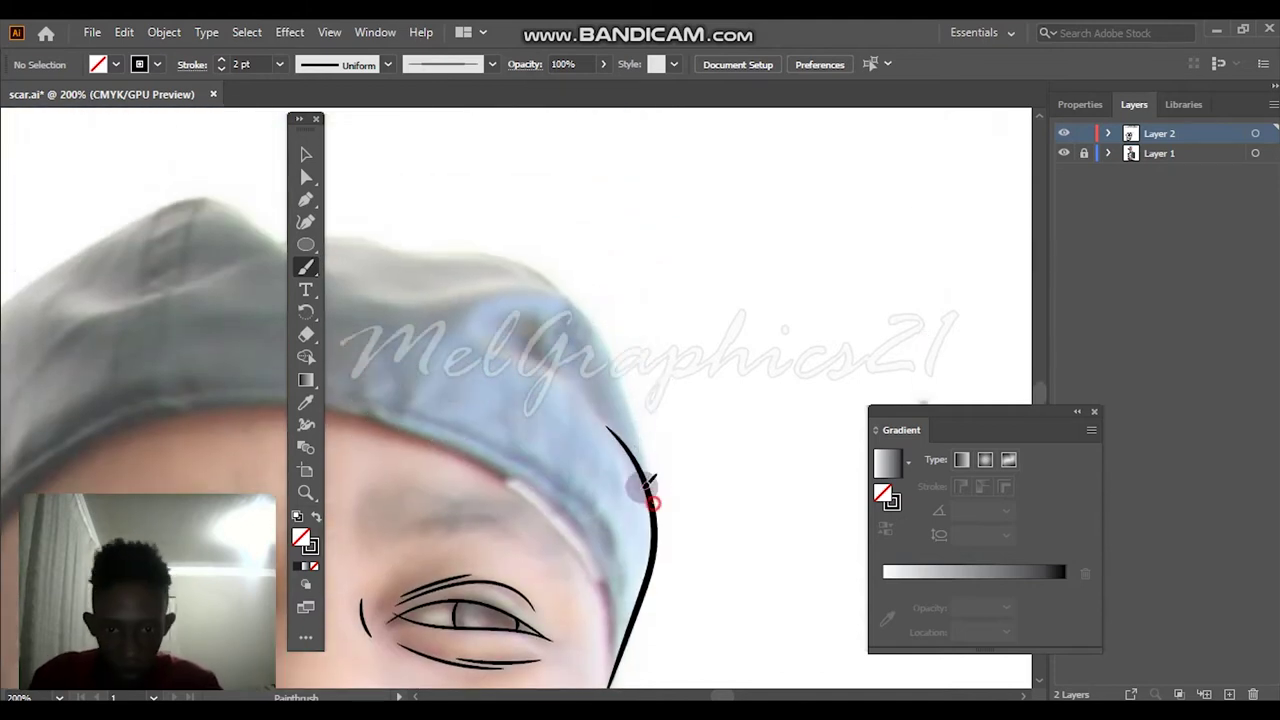
Paint the rounded right side of the cap's crown and the start of its upper outline
drag(650, 480, 515, 295)
scroll(515, 295, left, 2)
scroll(630, 290, up, 1)
drag(692, 372, 470, 291)
Paint the cap's wavy upper outline over its peak and add fold lines just below it
scroll(480, 391, left, 3)
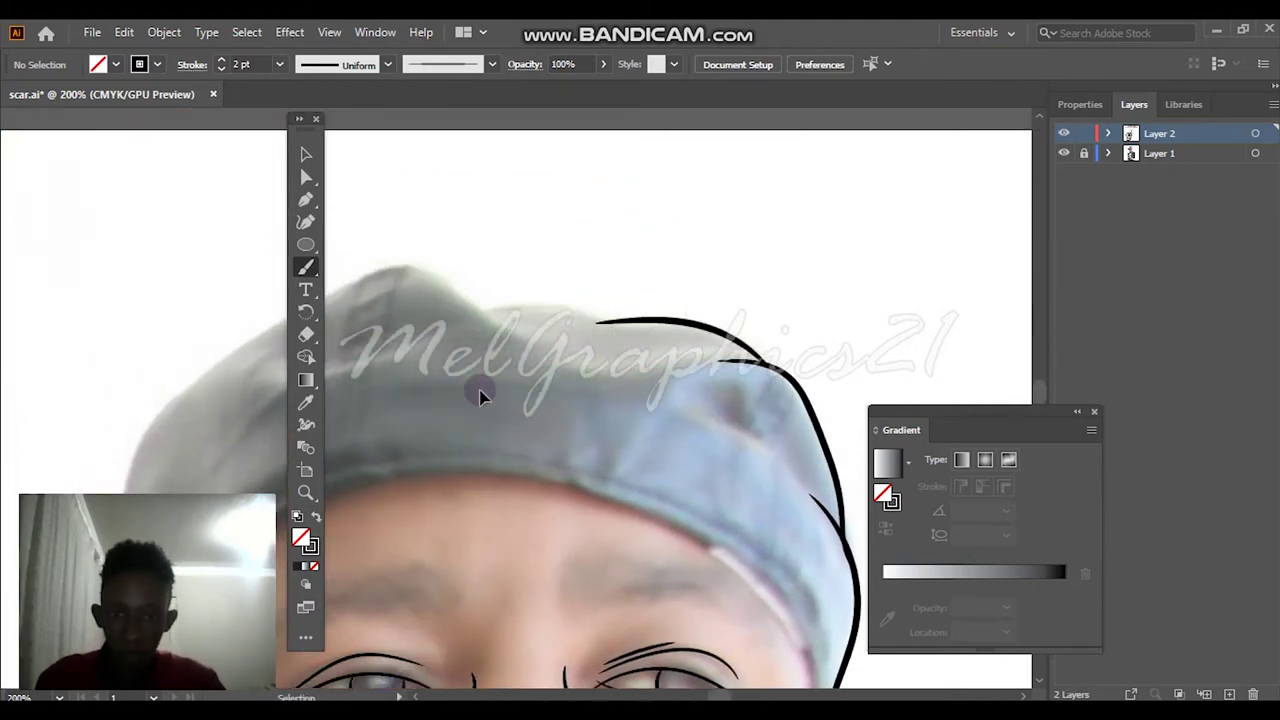
mouse_move(567, 300)
mouse_down()
mouse_move(372, 323)
mouse_move(539, 243)
mouse_move(458, 285)
mouse_up()
scroll(520, 289, left, 3)
key(ctrl+z)
drag(385, 314, 444, 285)
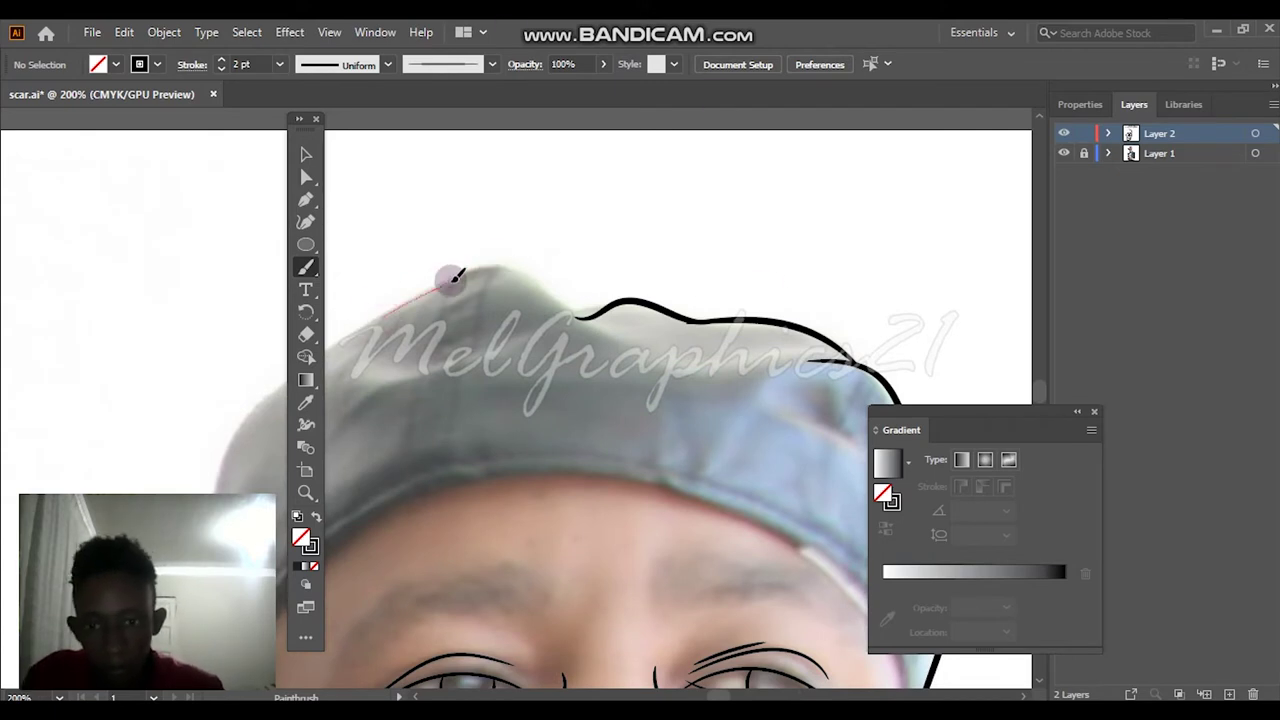
drag(645, 322, 666, 343)
scroll(591, 369, up, 2)
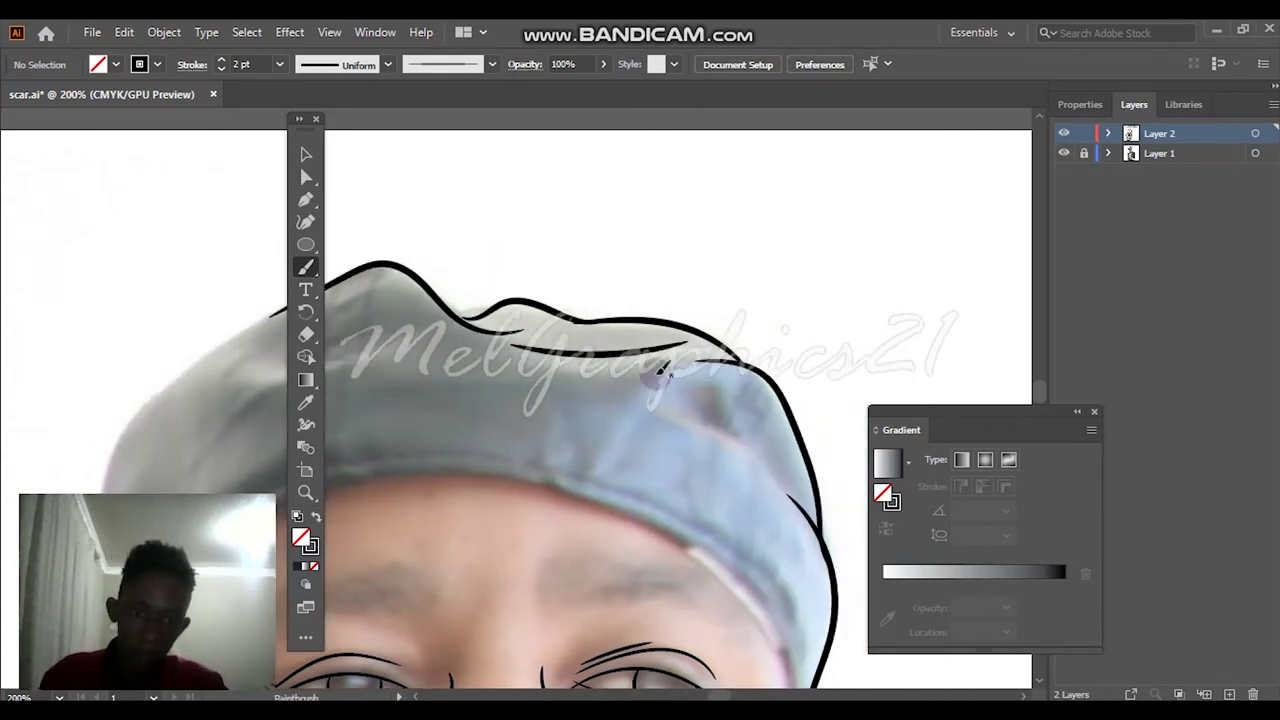
Paint a curved fold line on the cap just below its left peak
scroll(437, 540, right, 2)
scroll(437, 540, left, 5)
scroll(620, 380, down, 4)
scroll(503, 423, up, 3)
scroll(503, 423, left, 1)
mouse_move(491, 497)
mouse_down()
mouse_move(461, 621)
mouse_move(487, 512)
mouse_up()
key(ctrl+z)
drag(643, 281, 646, 285)
key(ctrl+z)
Paint the cap's left outline from the peak down to the brim and check the line art with Layer 1 briefly hidden
drag(758, 216, 703, 243)
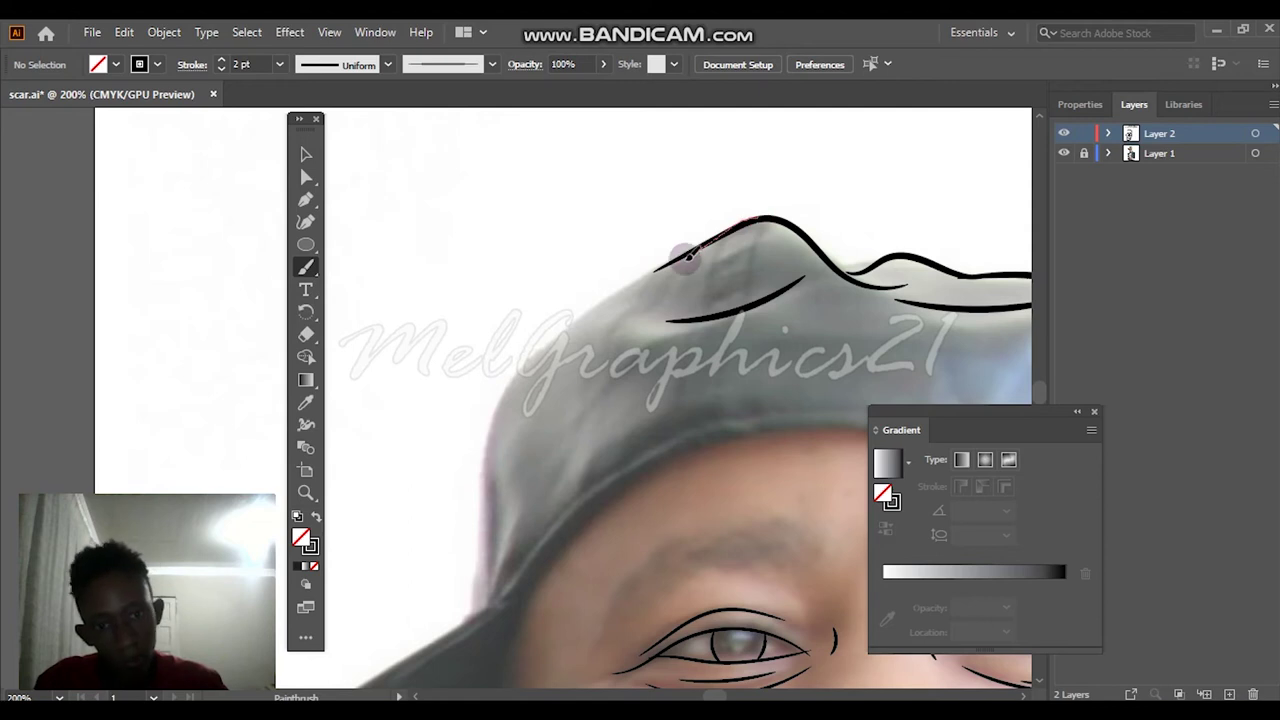
drag(484, 436, 458, 640)
key(ctrl+z)
drag(758, 216, 551, 341)
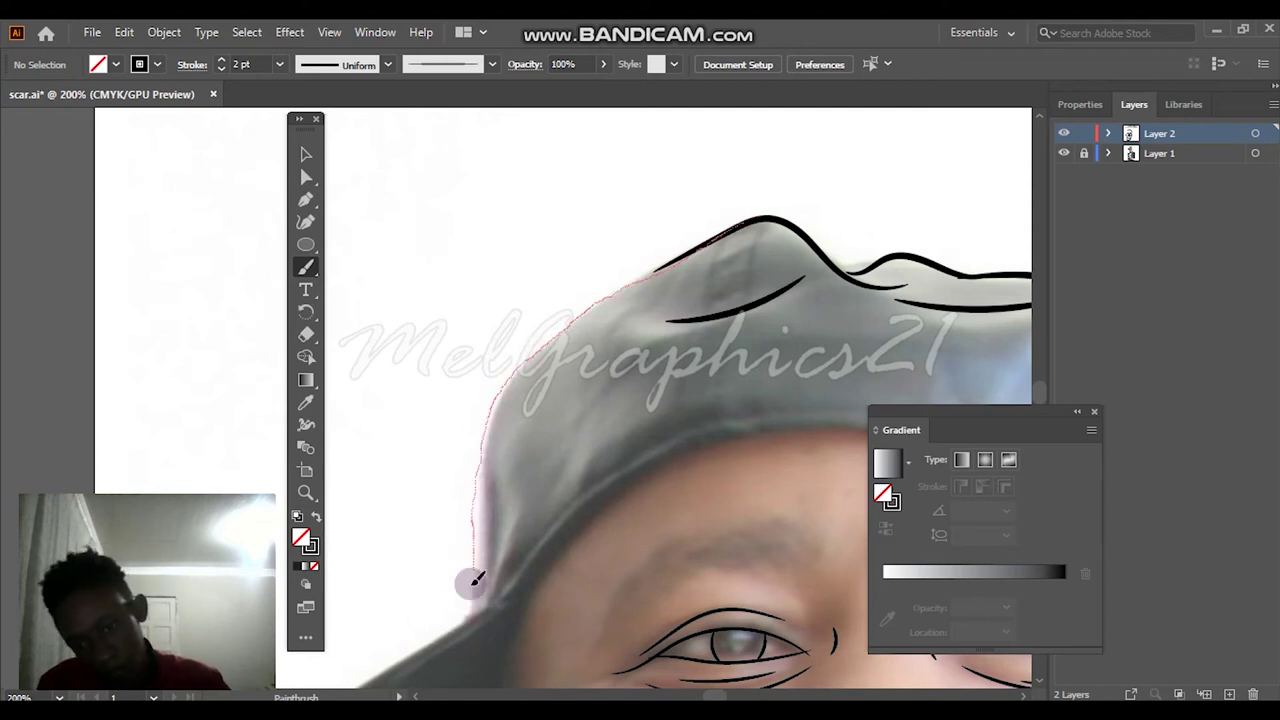
drag(479, 556, 476, 580)
key(ctrl+0)
click(1063, 153)
click(1063, 153)
Paint the cap's lower edge from the right temple across the forehead to the left corner, comparing the line art without the photo
key(ctrl+plus)
key(ctrl+plus)
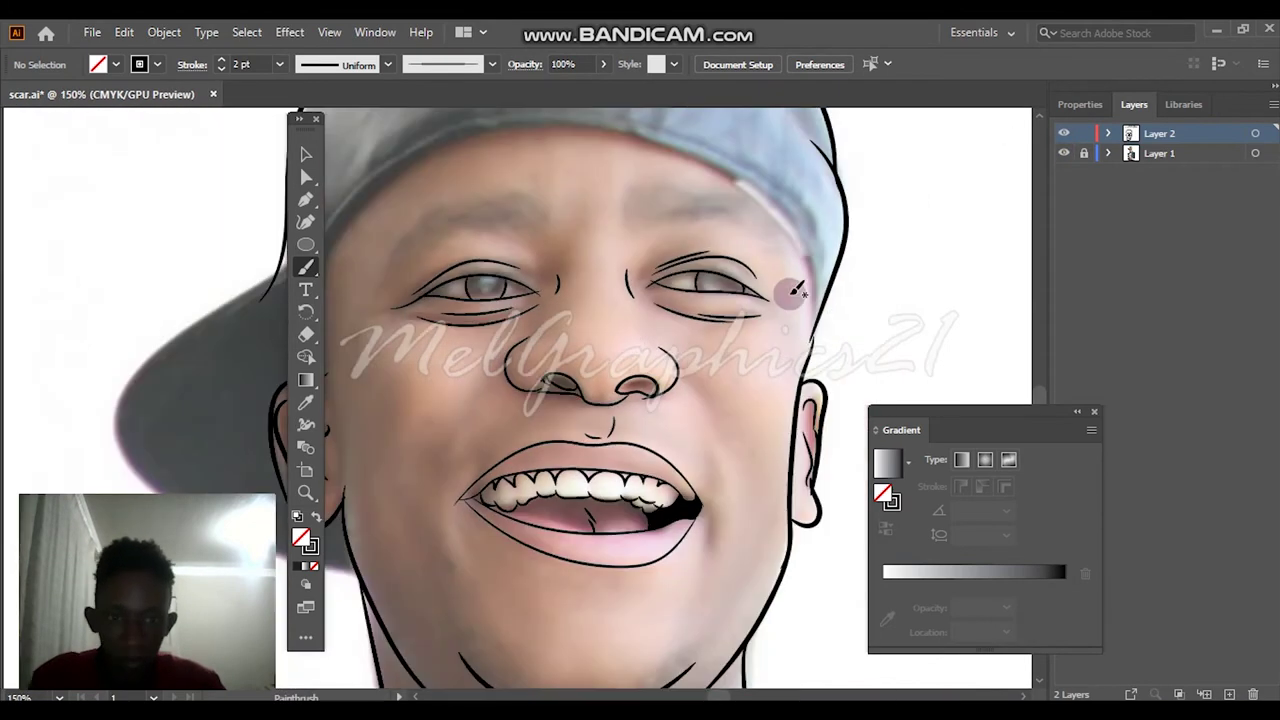
key(ctrl+plus)
key(ctrl+plus)
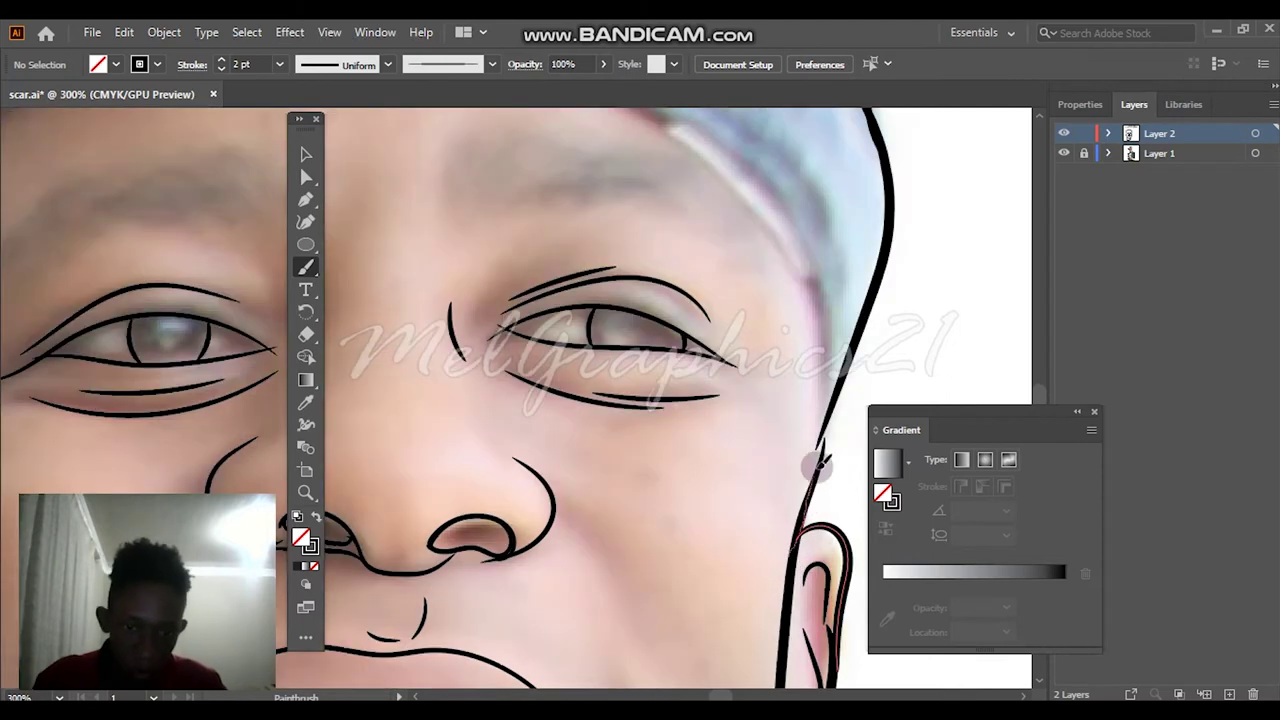
scroll(843, 437, up, 3)
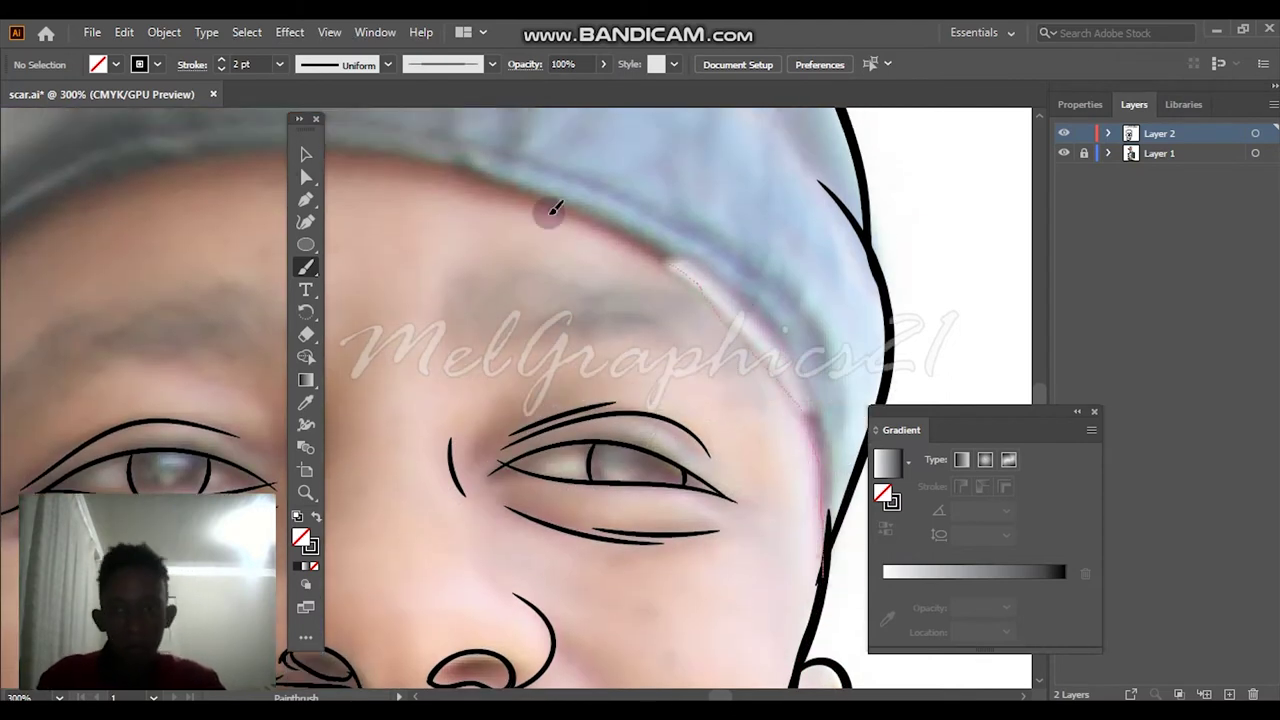
scroll(555, 210, up, 1)
scroll(414, 580, left, 5)
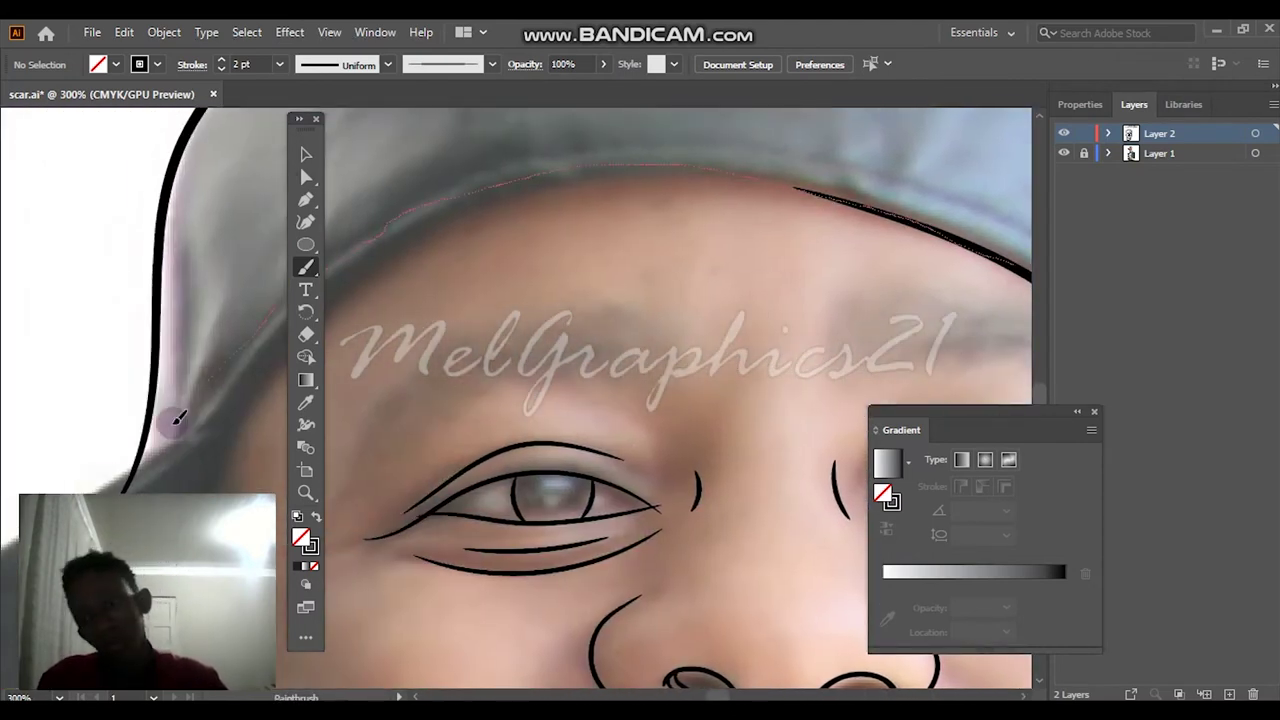
key(ctrl+0)
click(1063, 153)
click(1063, 153)
Reinforce the cap's right outline with another tapered stroke down to the temple
key(ctrl+plus)
key(ctrl+plus)
key(ctrl+plus)
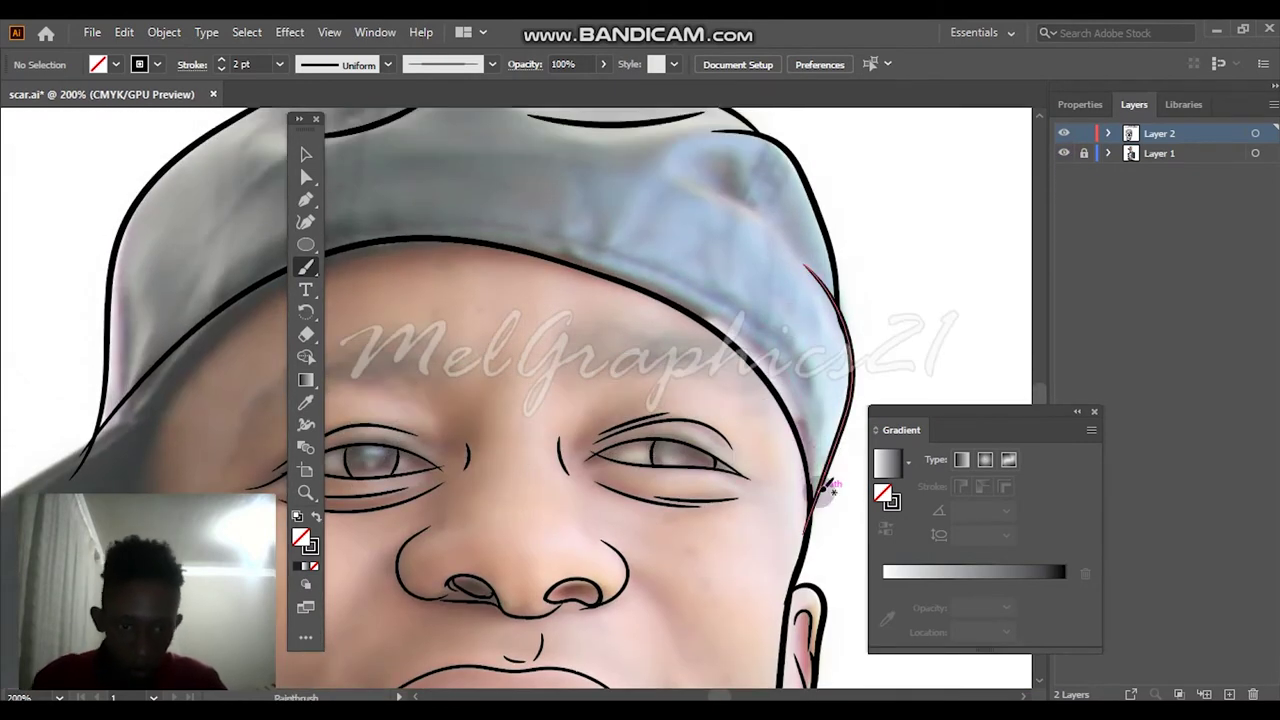
key(ctrl+plus)
key(ctrl+minus)
key(ctrl+minus)
key(ctrl+minus)
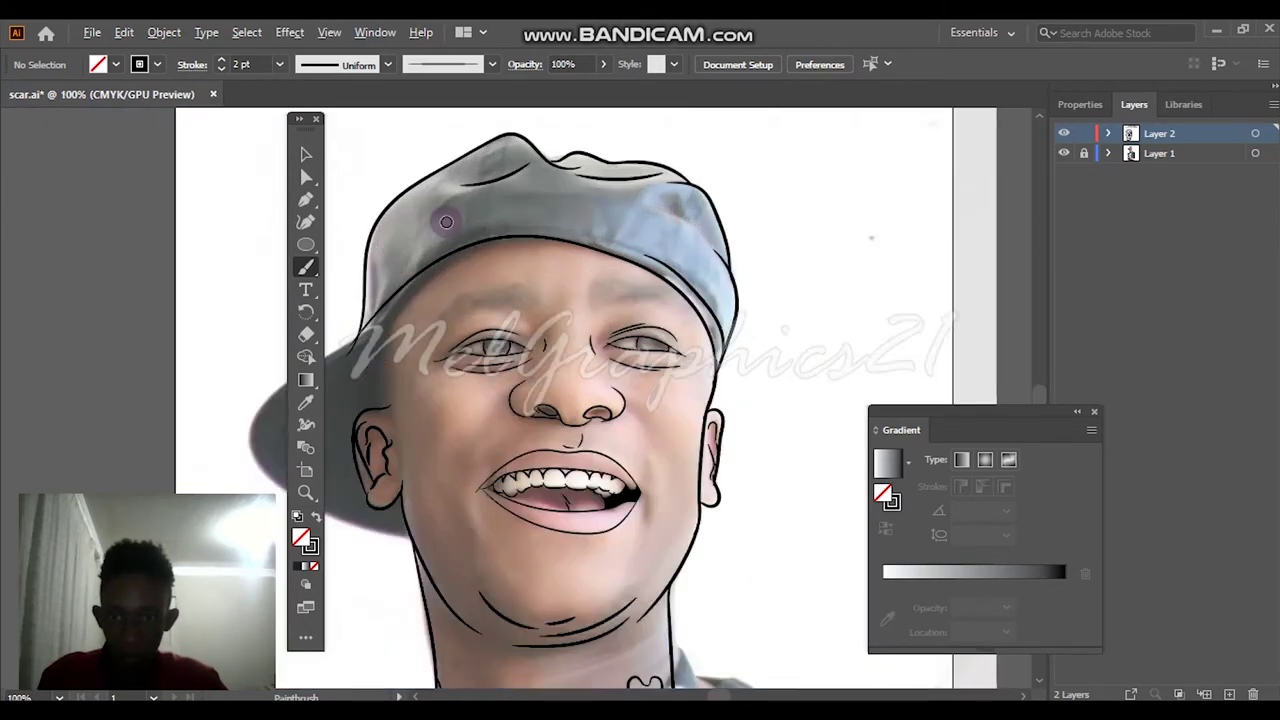
Paint a seam line above the cap's forehead edge and add a short stroke in its lower left corner
key(ctrl+plus)
key(ctrl+plus)
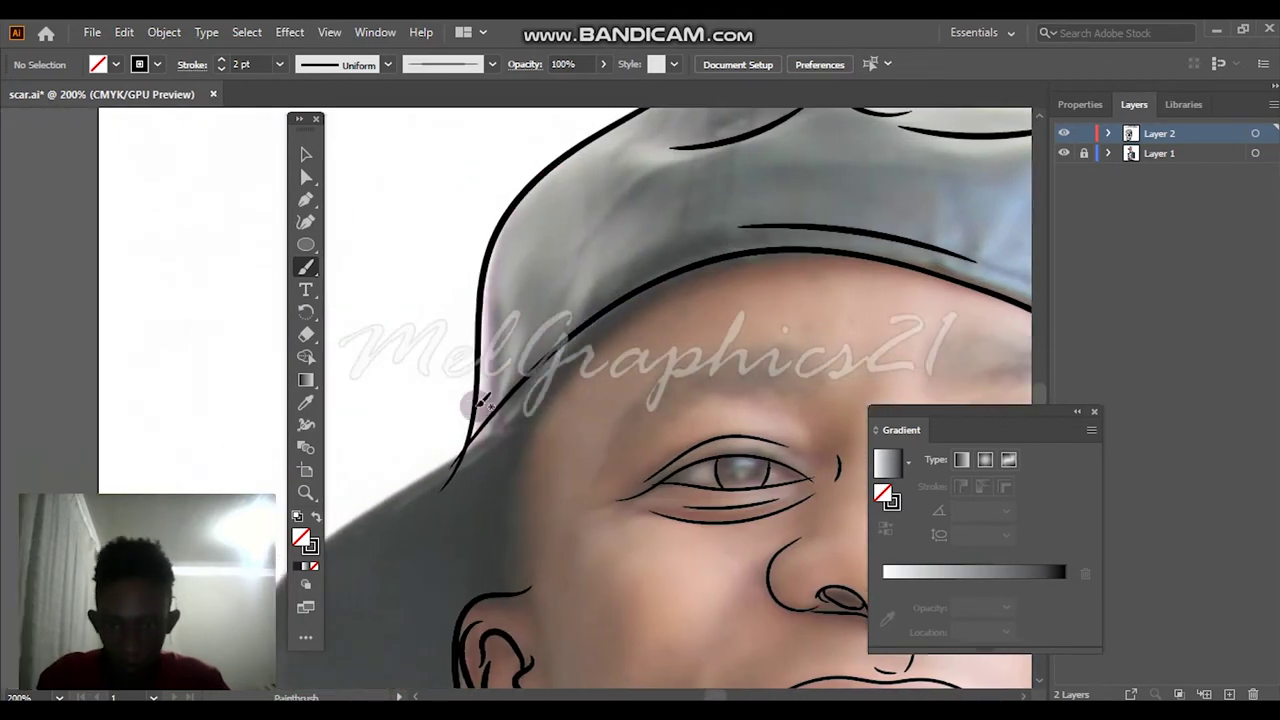
key(ctrl+plus)
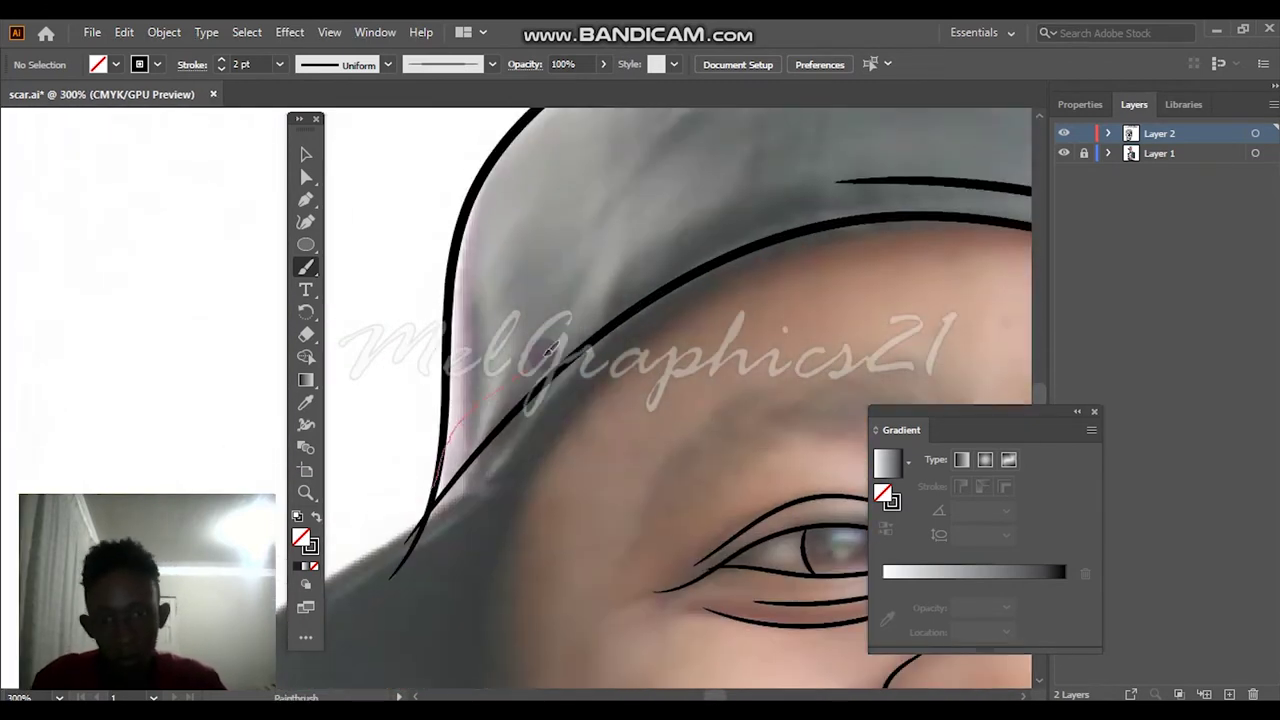
key(ctrl+0)
click(1063, 153)
click(1063, 153)
Paint the outline of the backward brim from the cap's lower left corner around to the jaw below the ear
key(ctrl+plus)
key(ctrl+plus)
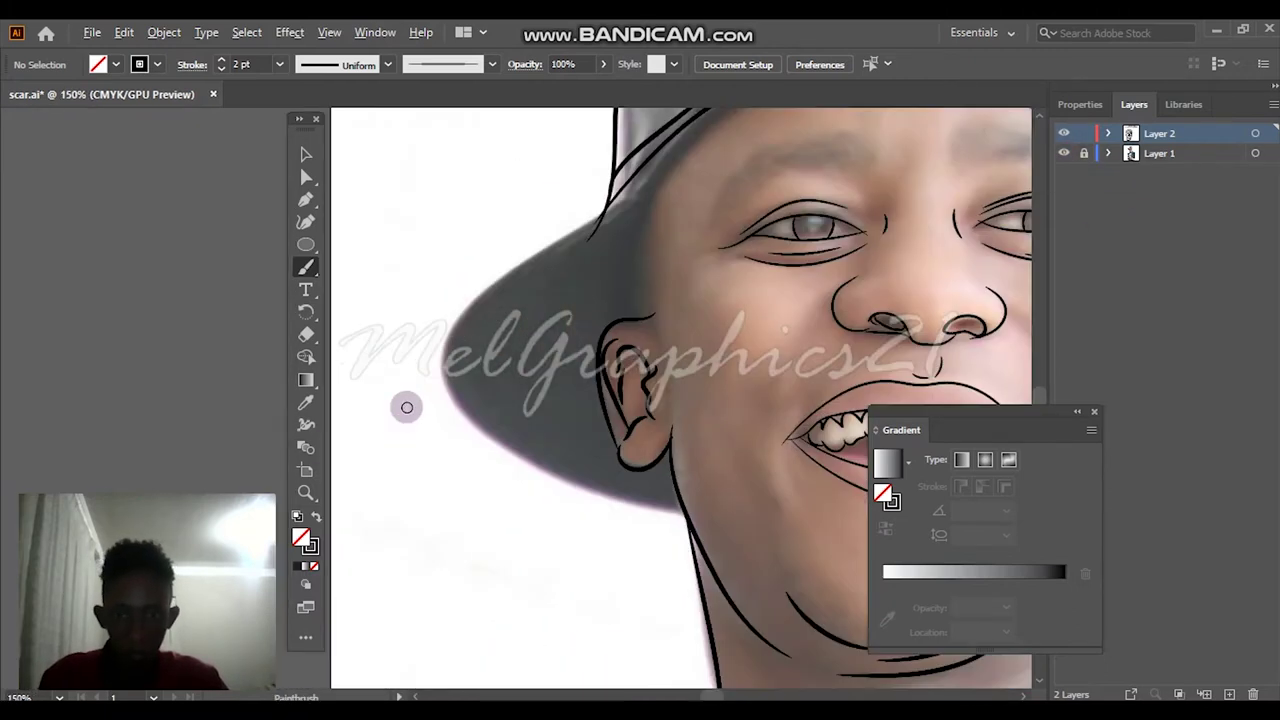
scroll(480, 350, up, 1)
scroll(540, 300, right, 1)
key(ctrl+0)
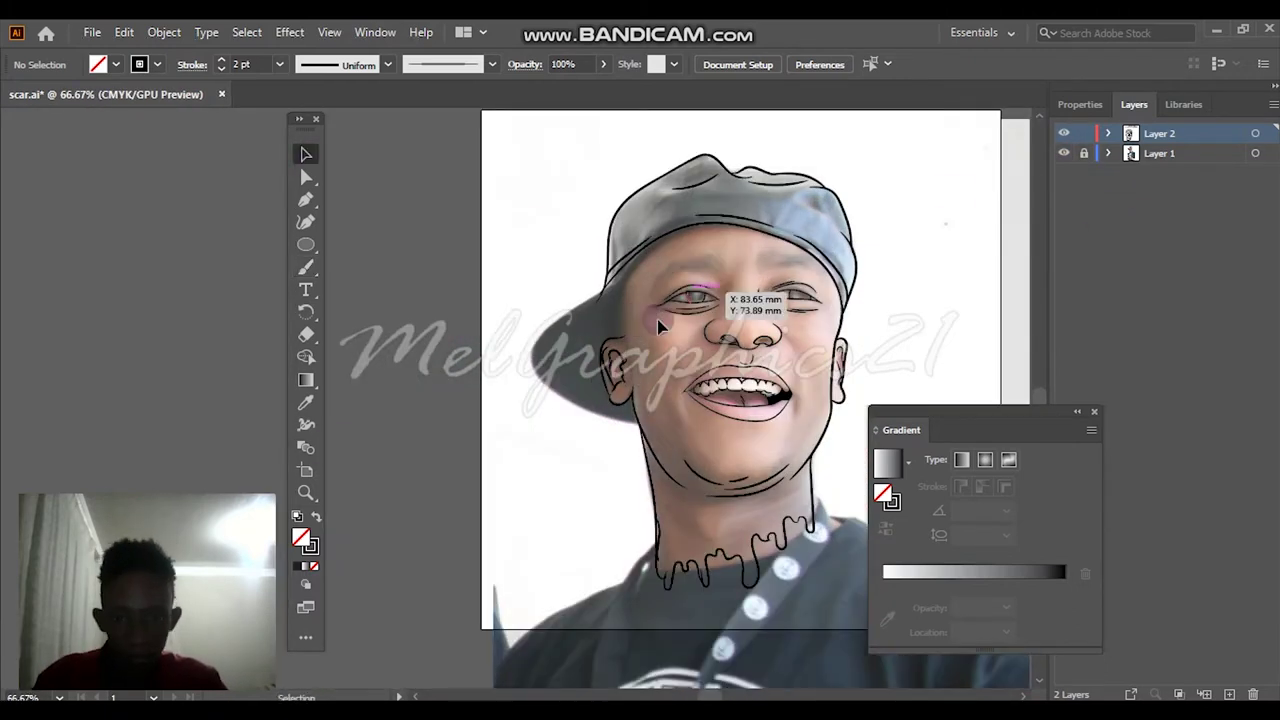
key(ctrl+plus)
key(ctrl+plus)
key(ctrl+plus)
key(ctrl+plus)
key(ctrl+plus)
scroll(421, 335, down, 2)
scroll(421, 335, down, 1)
scroll(421, 335, left, 1)
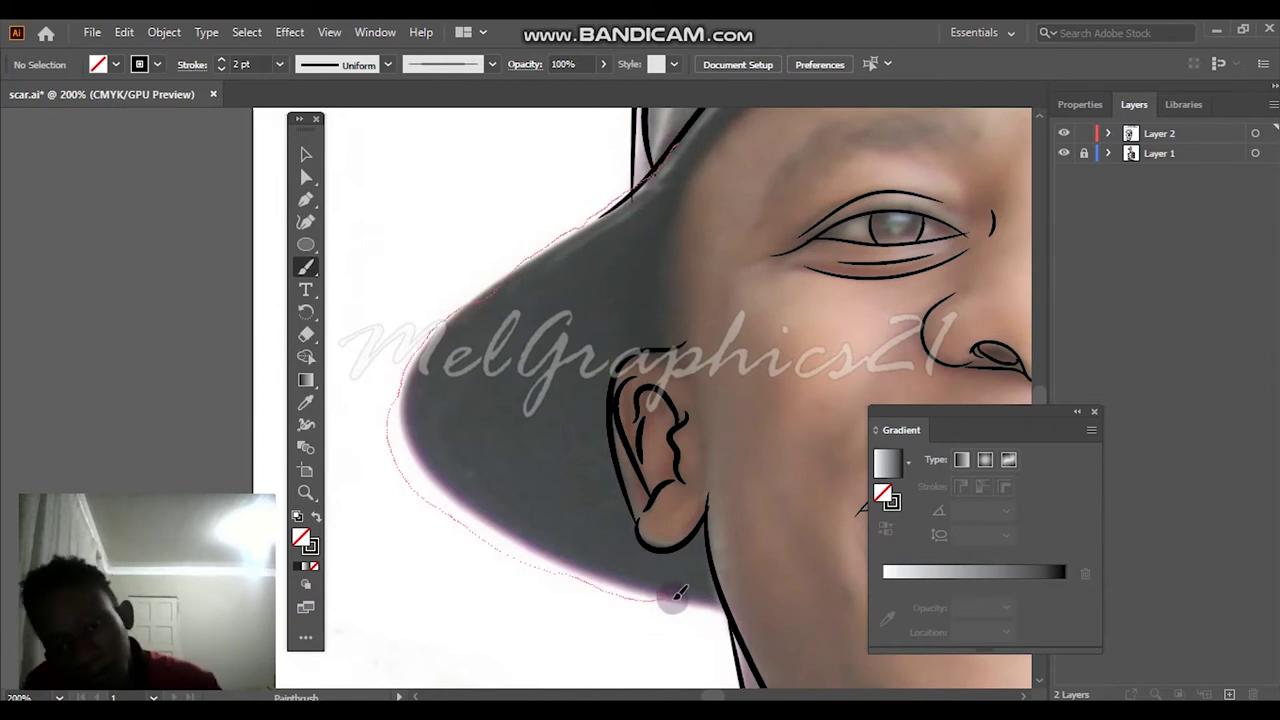
drag(678, 594, 690, 598)
Add fold and seam lines on the cap's left side and a small curved stroke where the brim meets the cap
scroll(794, 163, up, 5)
scroll(857, 243, right, 4)
drag(1003, 253, 1015, 258)
drag(857, 195, 855, 194)
drag(751, 220, 752, 219)
drag(500, 460, 565, 350)
drag(806, 212, 930, 232)
scroll(522, 413, up, 1)
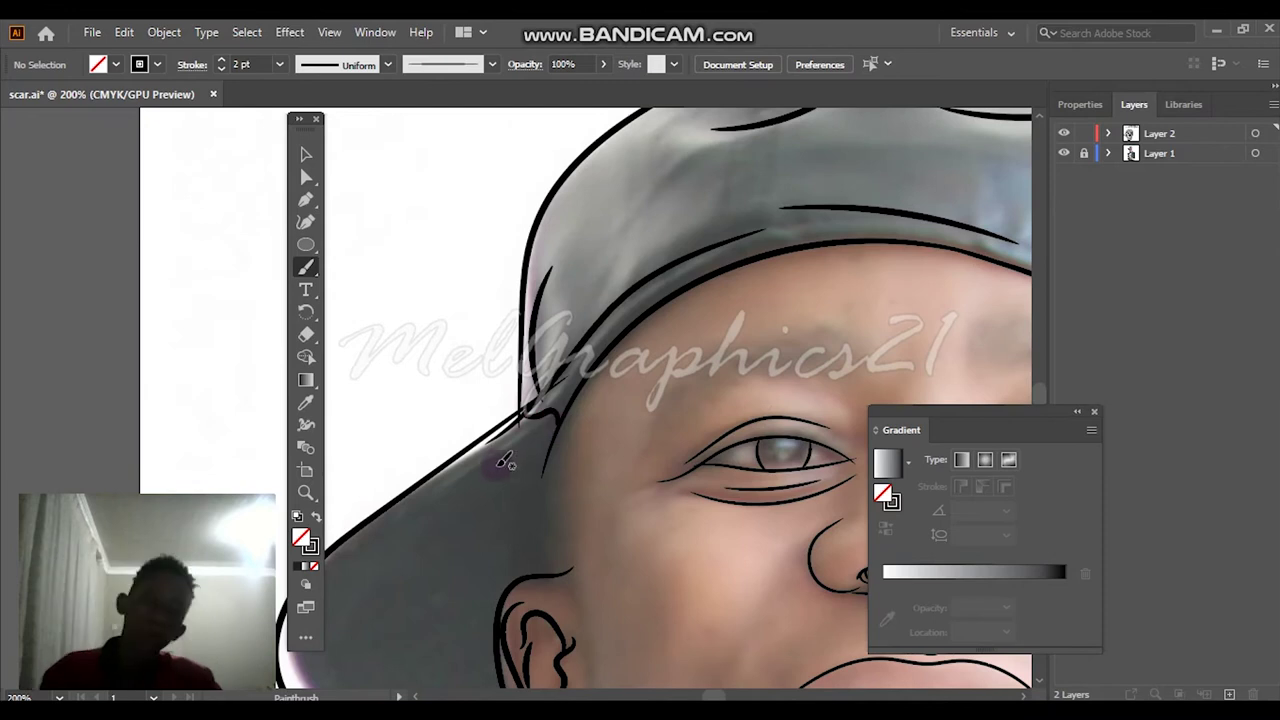
Paint an inner line along the brim's upper edge and the side of the head down to the left ear
scroll(500, 440, down, 5)
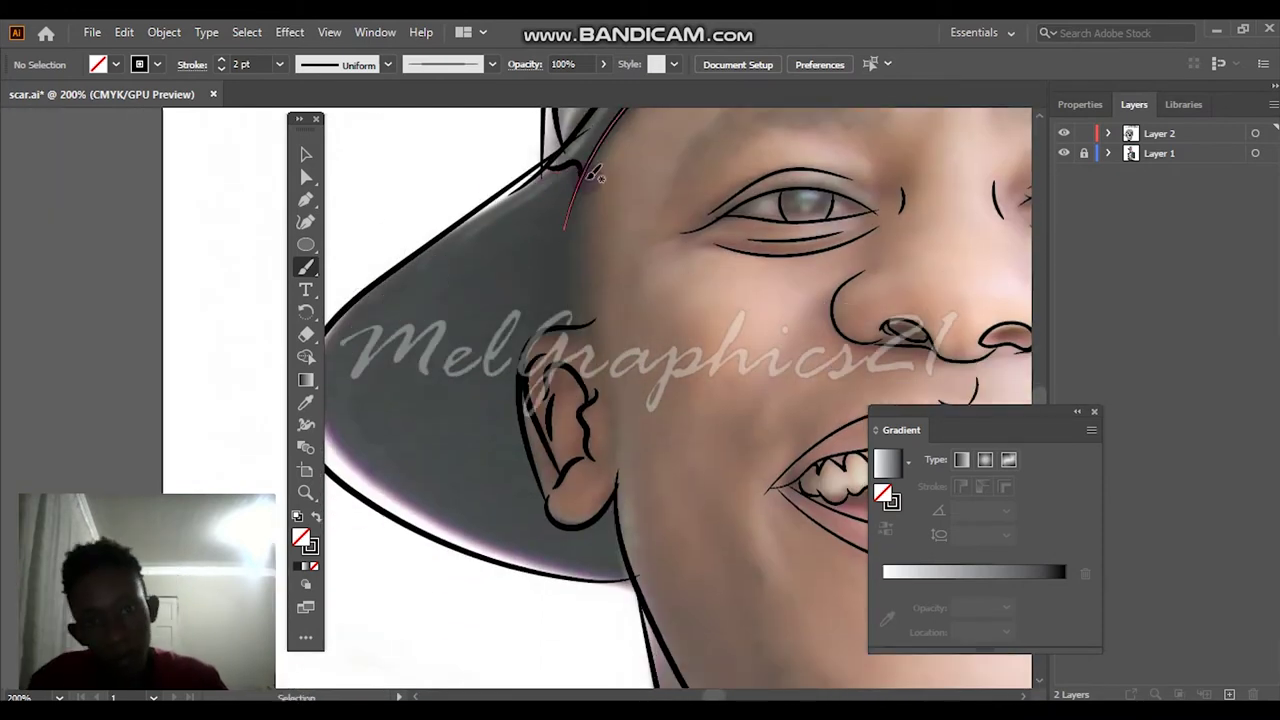
drag(452, 234, 407, 273)
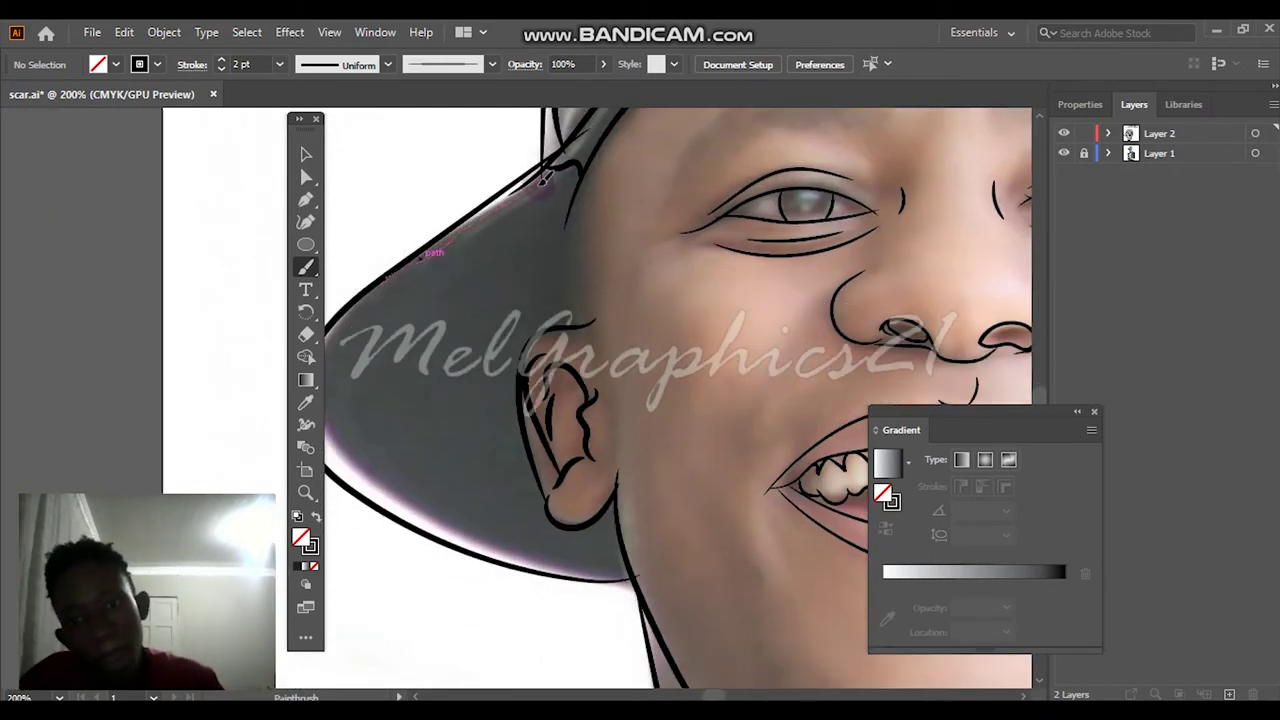
key(ctrl+z)
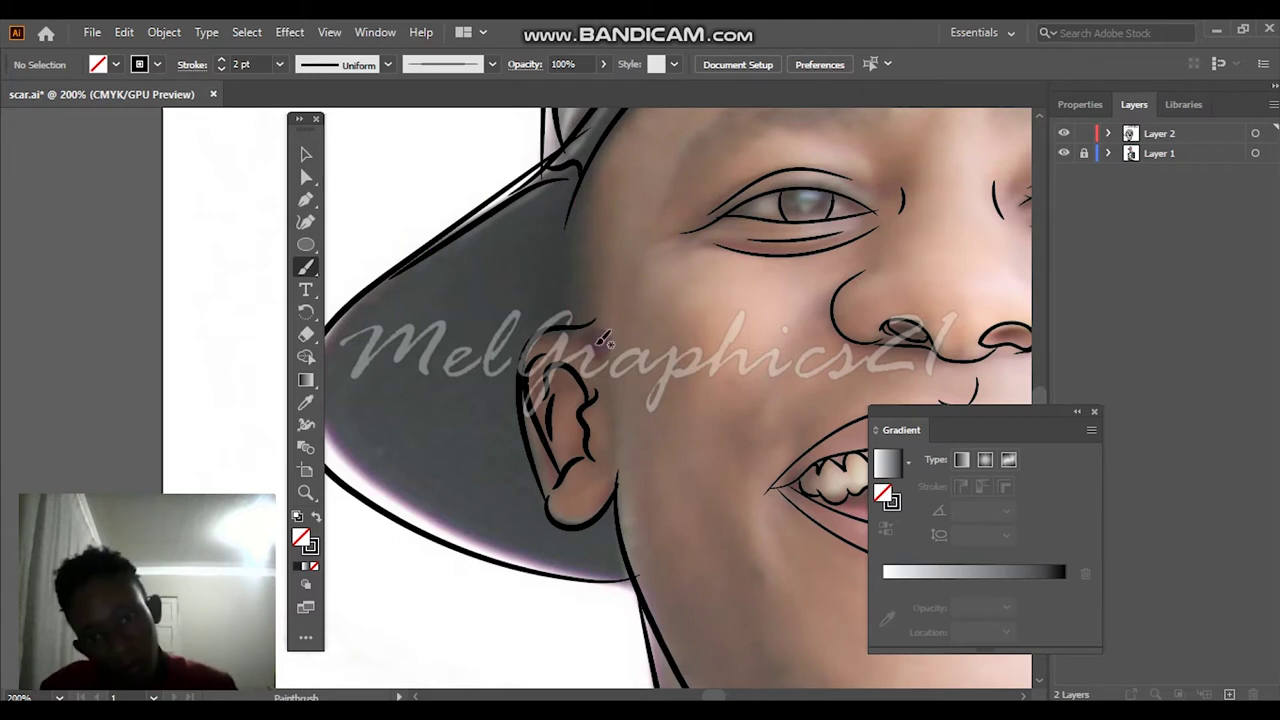
key(ctrl+0)
click(1063, 153)
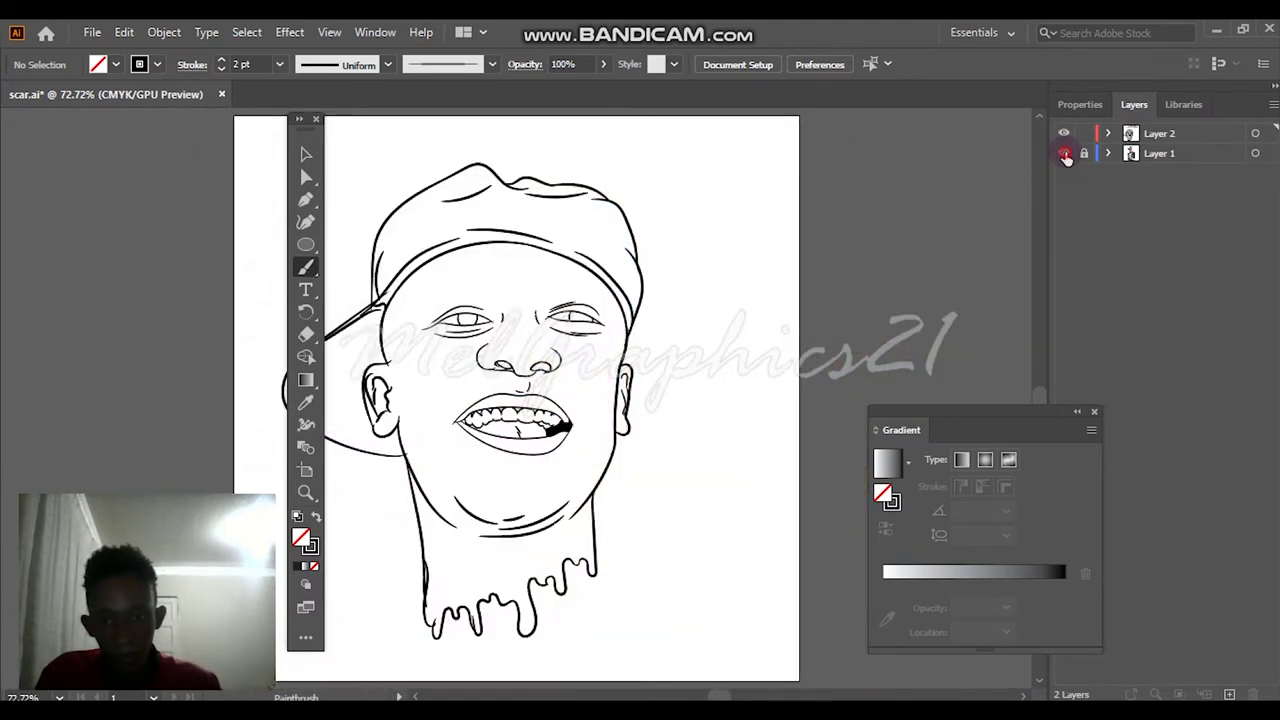
click(1063, 153)
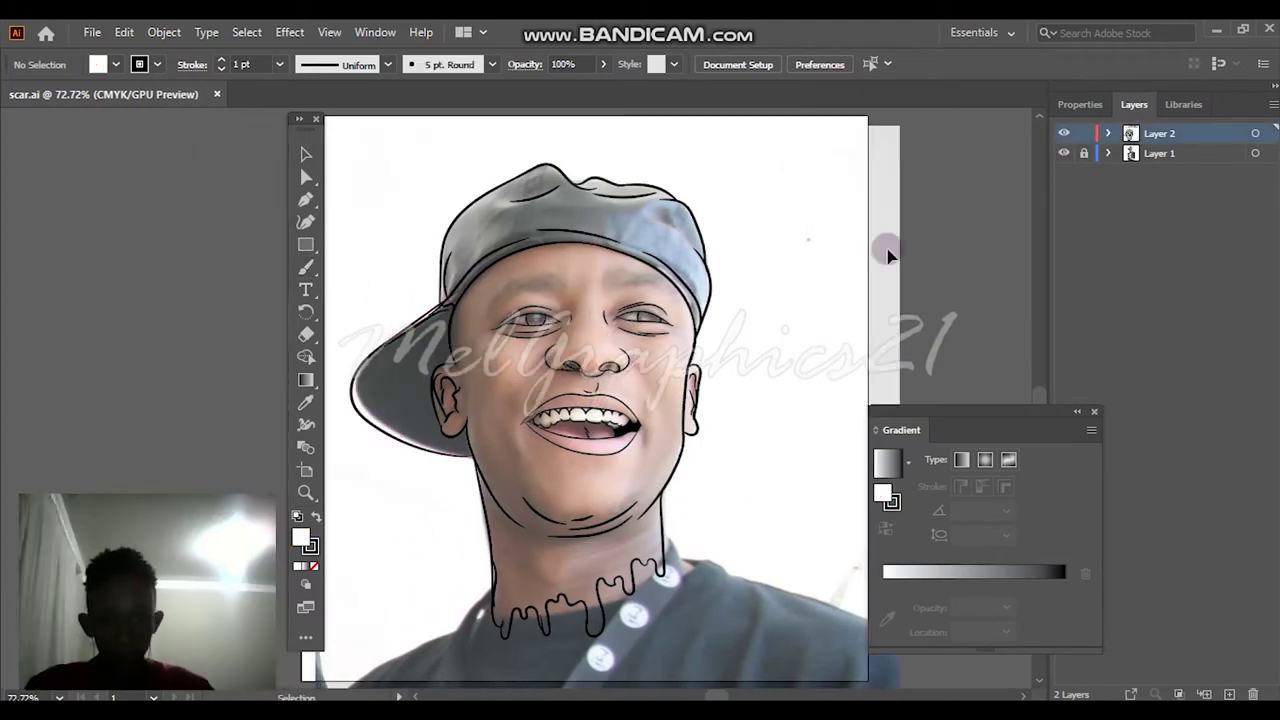
Paint the left eyebrow with short, overlapping 1 pt tapered hair strokes, following the photo
click(1063, 153)
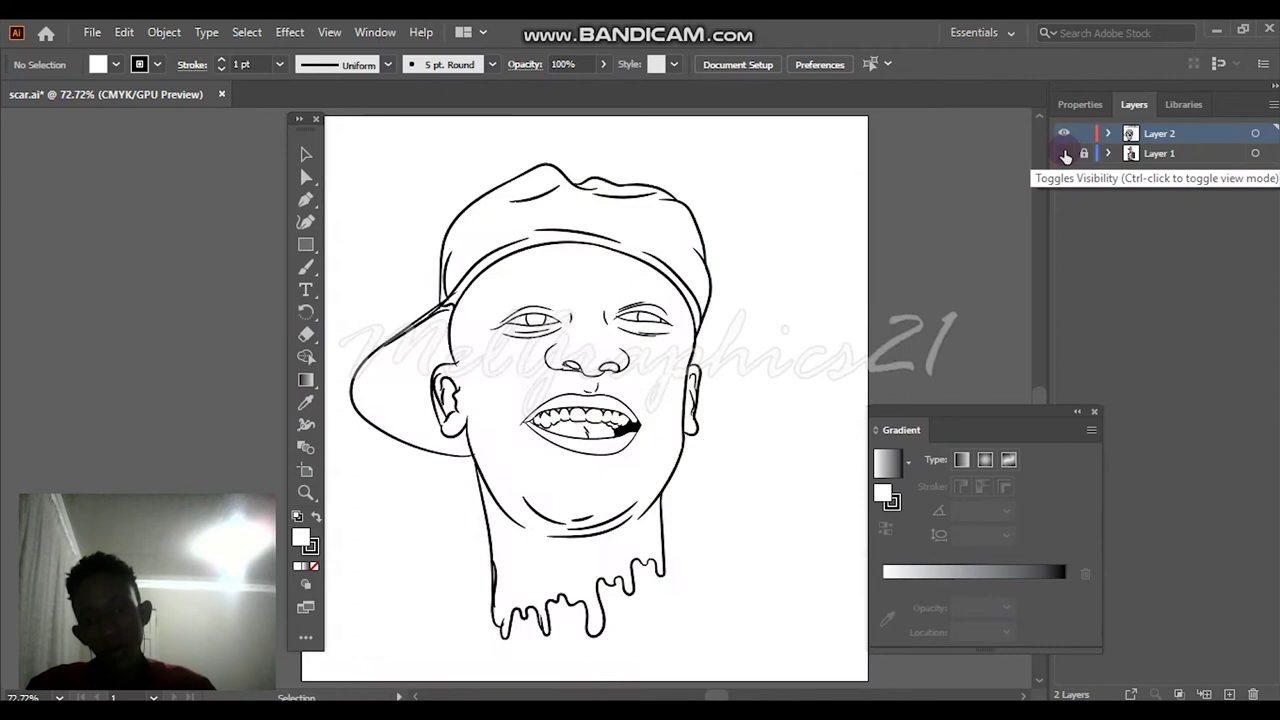
click(1063, 153)
key(ctrl+plus)
key(ctrl+plus)
key(ctrl+plus)
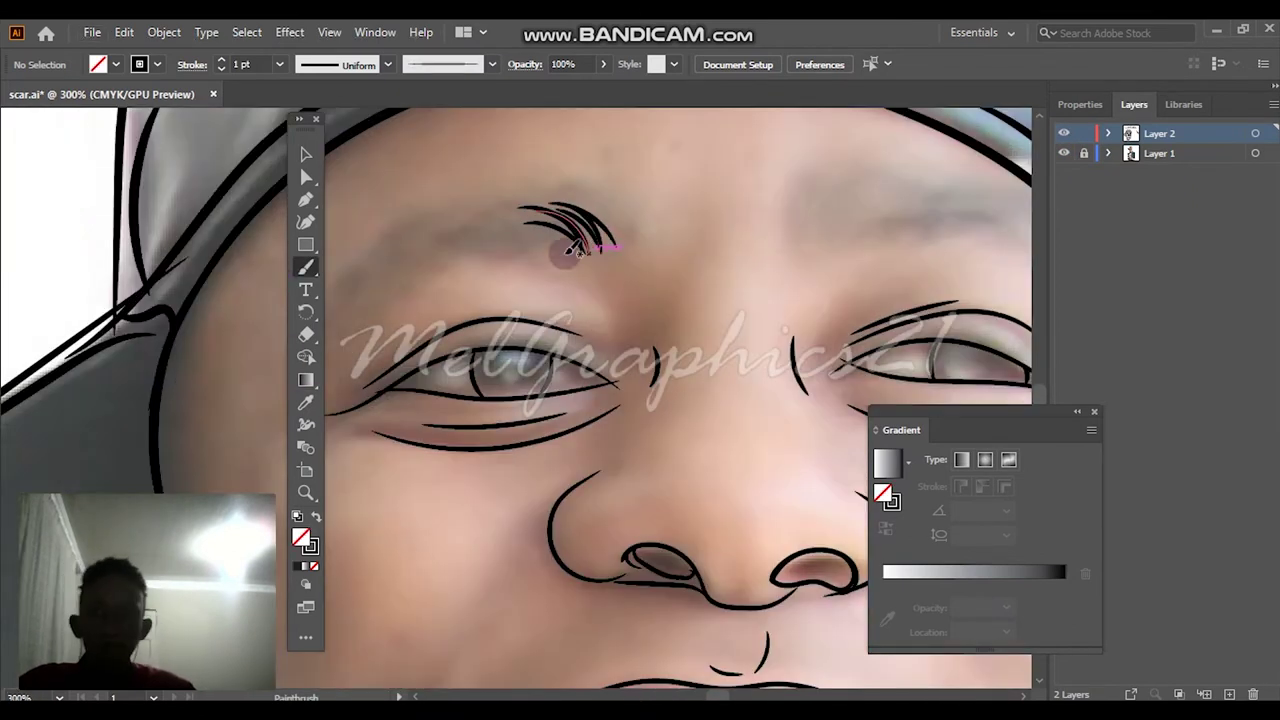
key(v)
mouse_move(590, 220)
mouse_down()
mouse_move(531, 216)
mouse_move(395, 250)
mouse_up()
mouse_move(476, 224)
mouse_down()
mouse_move(466, 207)
mouse_move(375, 255)
mouse_move(491, 271)
mouse_move(469, 291)
mouse_move(500, 243)
mouse_move(505, 285)
mouse_up()
scroll(487, 273, right, 3)
scroll(487, 273, left, 5)
click(717, 283)
key(ctrl+0)
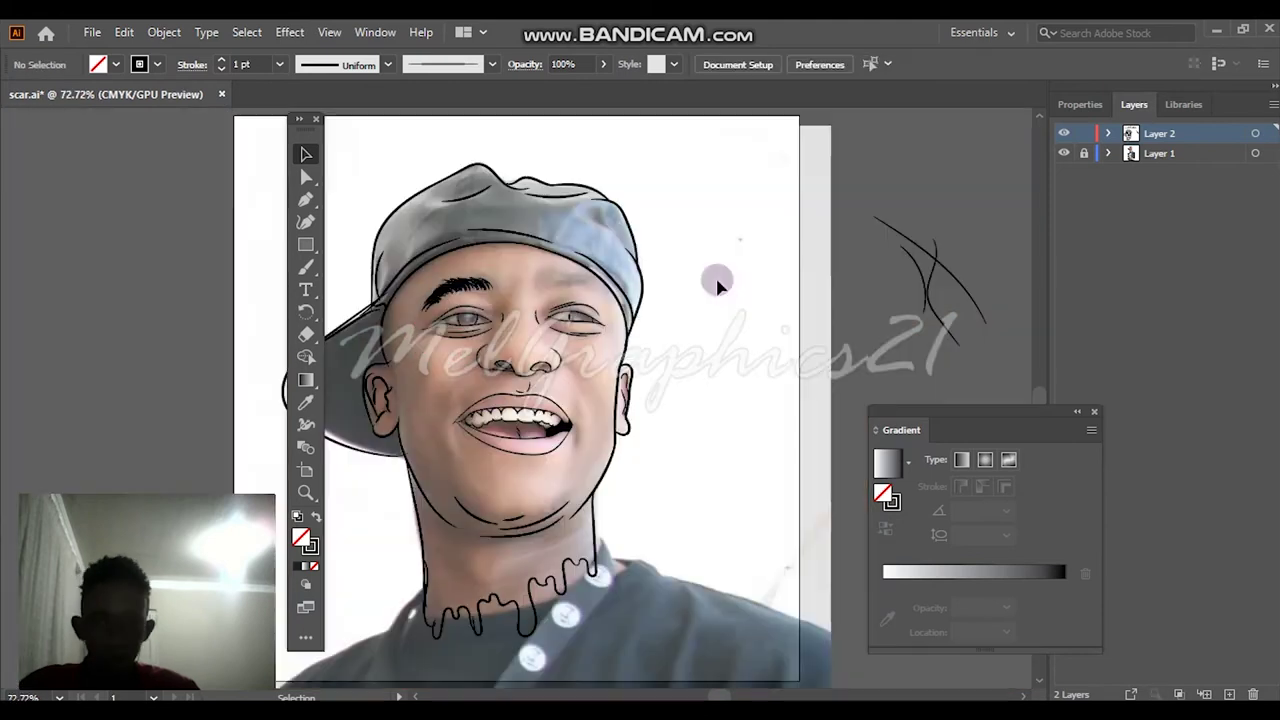
Fill in the left eyebrow's outer tail with more hair strokes and check it with the photo briefly hidden
scroll(487, 230, up, 5)
key(b)
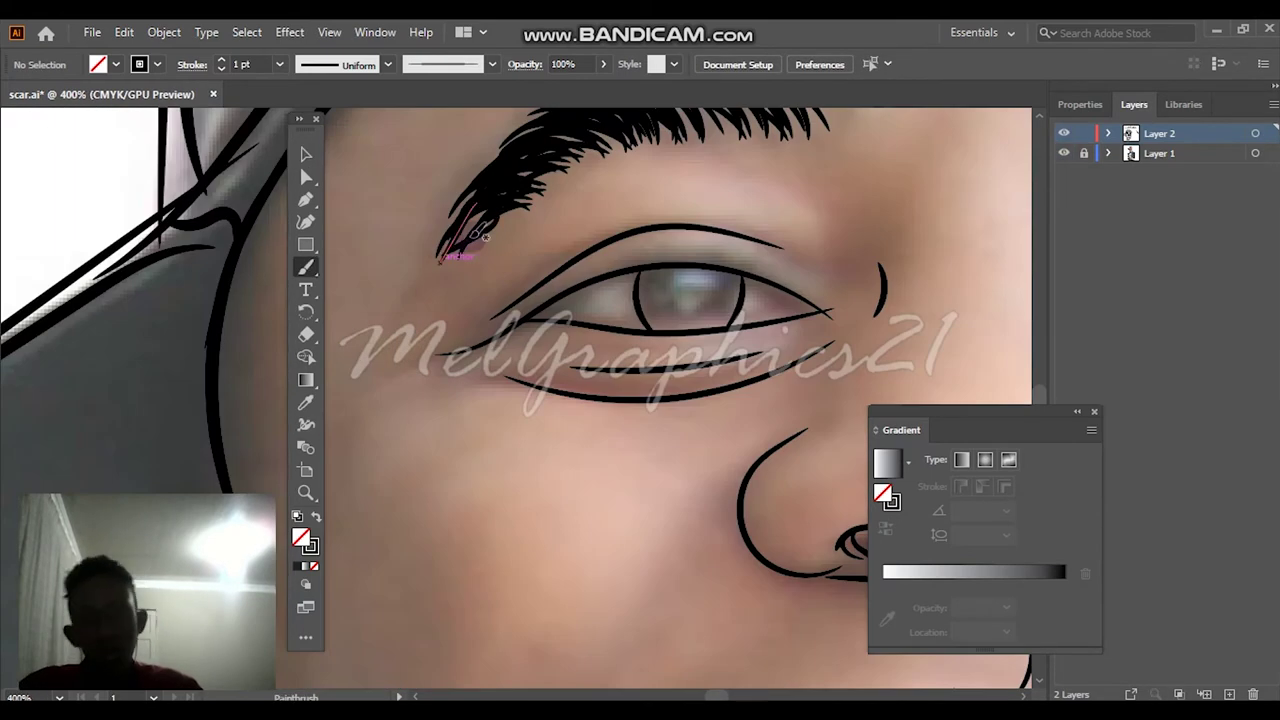
key(ctrl+0)
click(1063, 153)
click(1063, 153)
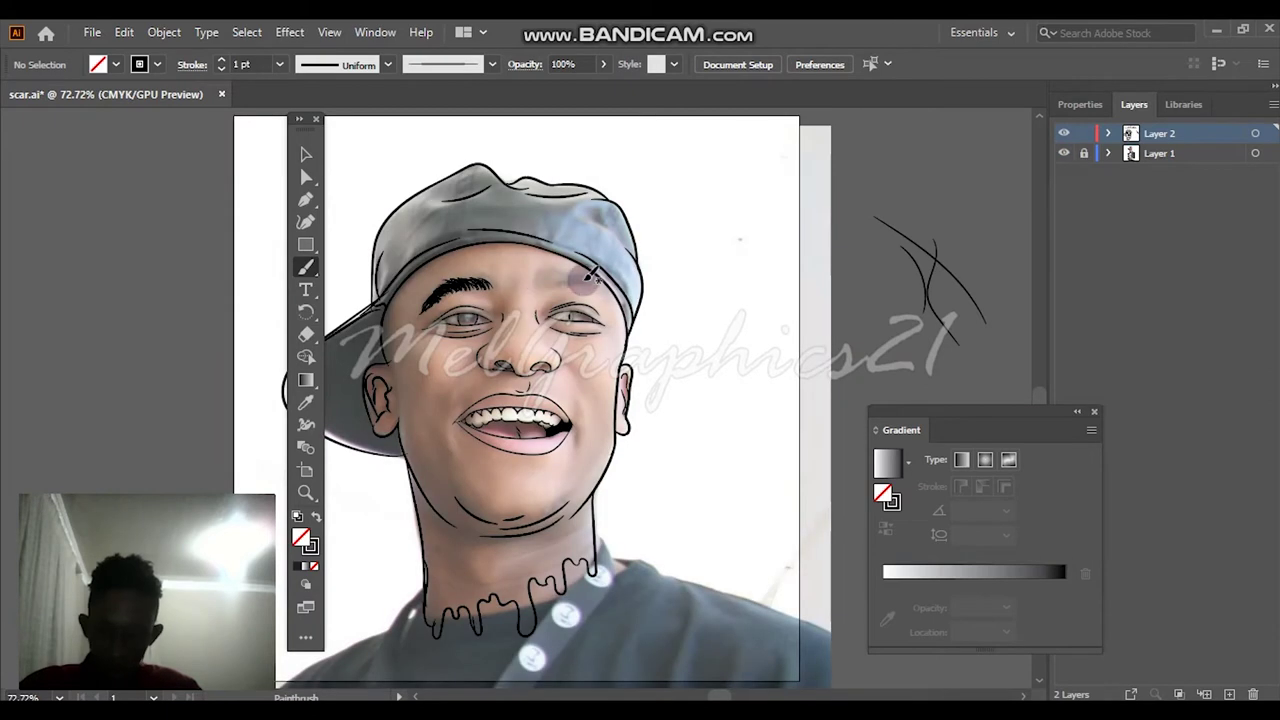
Paint the right eyebrow with short overlapping hair strokes from its inner end out to the cap's edge
scroll(492, 278, up, 5)
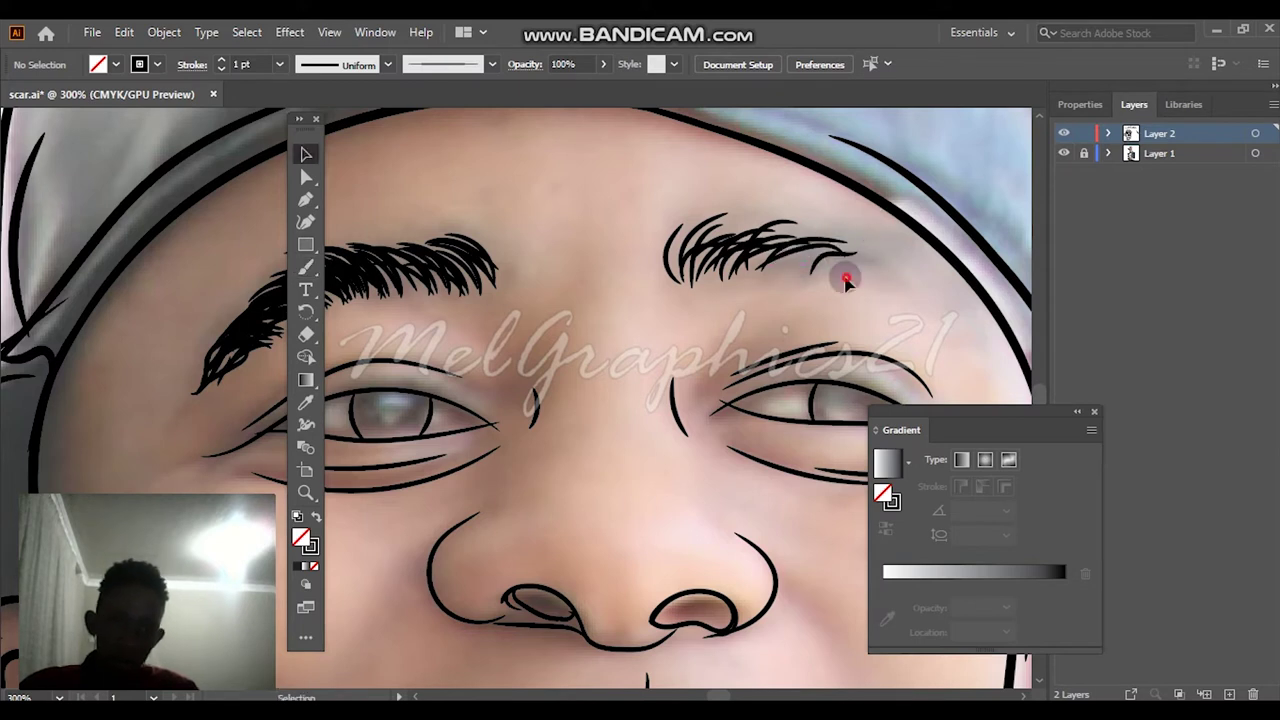
click(845, 283)
drag(760, 223, 847, 253)
key(v)
drag(912, 218, 934, 204)
click(909, 300)
key(b)
key(h)
drag(912, 305, 627, 264)
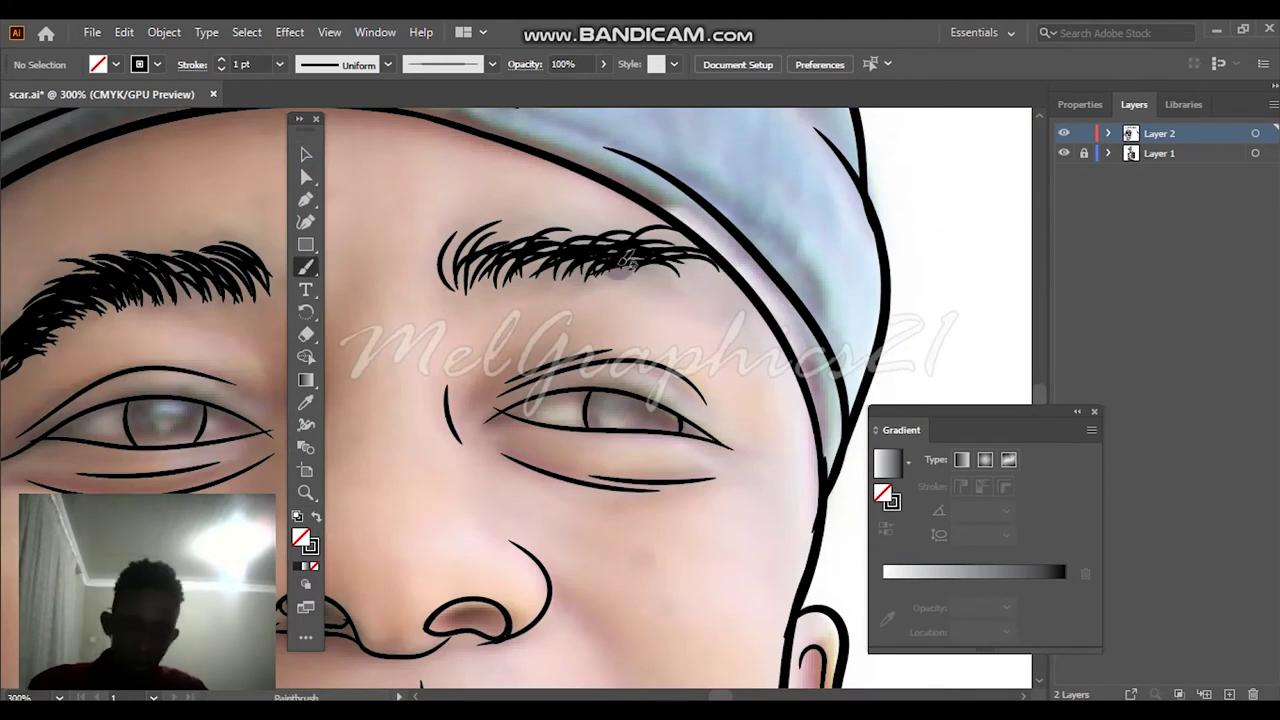
key(ctrl+0)
Switch to a black fill without stroke and draw a freehand Pencil shape over the upper part of the left iris
scroll(673, 380, up, 5)
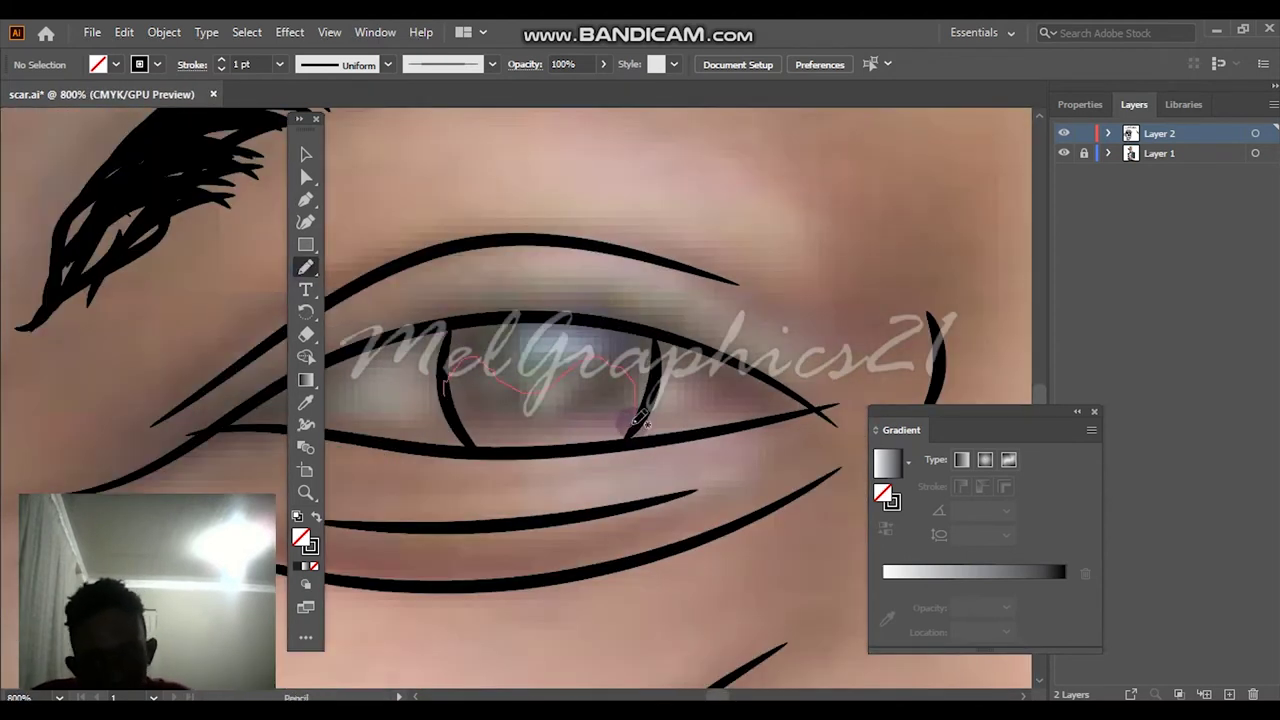
drag(448, 385, 450, 388)
key(ctrl+z)
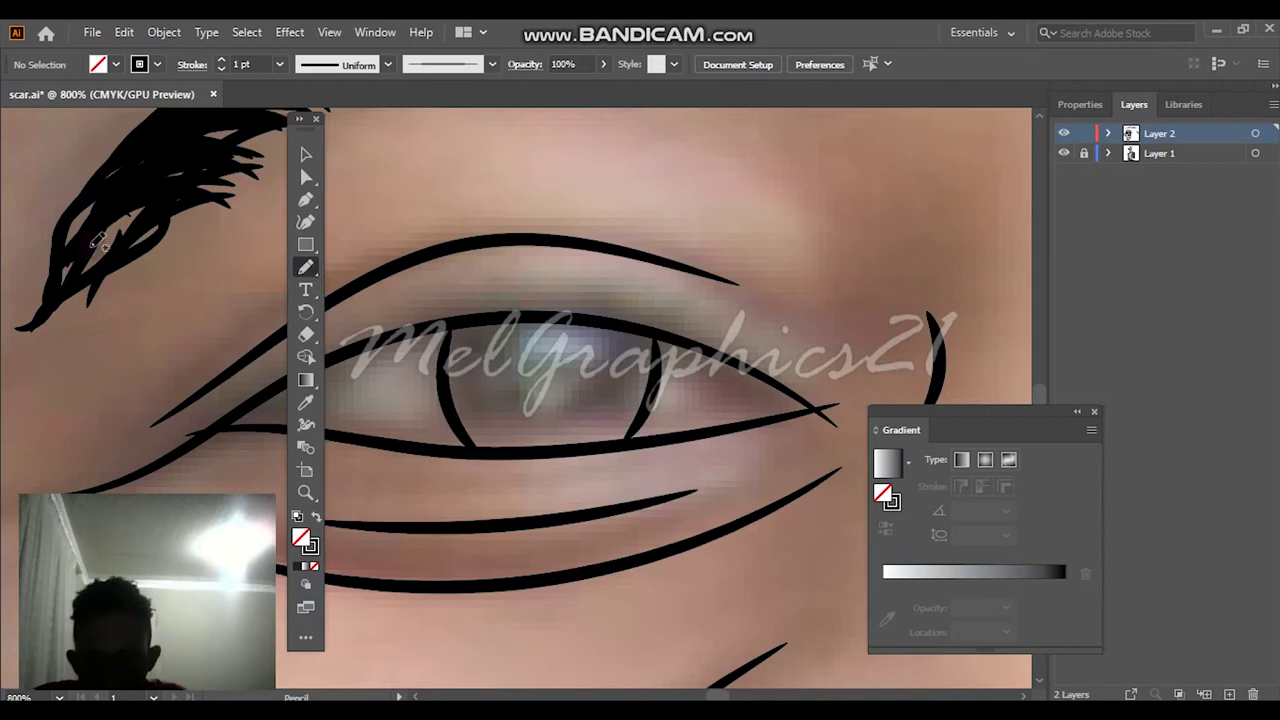
click(316, 518)
scroll(490, 486, up, 2)
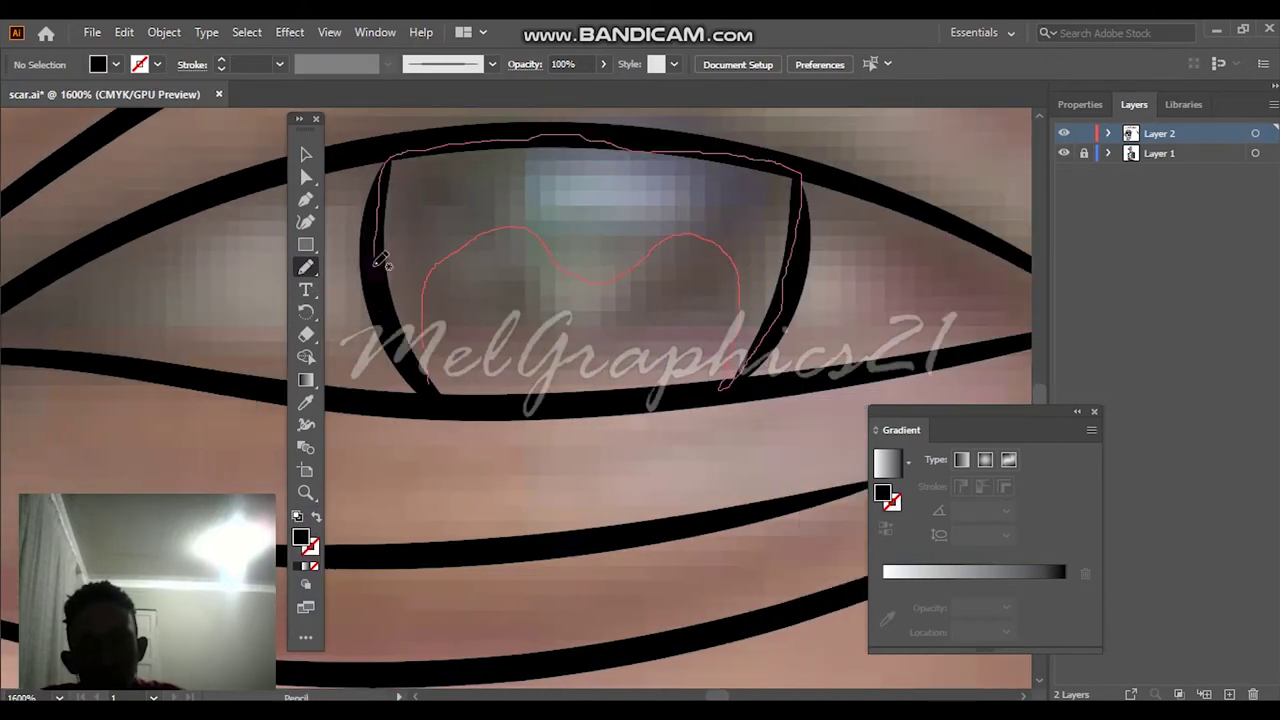
drag(380, 259, 437, 378)
Draw a matching black-filled Pencil shape over the right iris's upper part and hide the photo on Layer 1
scroll(538, 378, down, 4)
scroll(783, 408, up, 3)
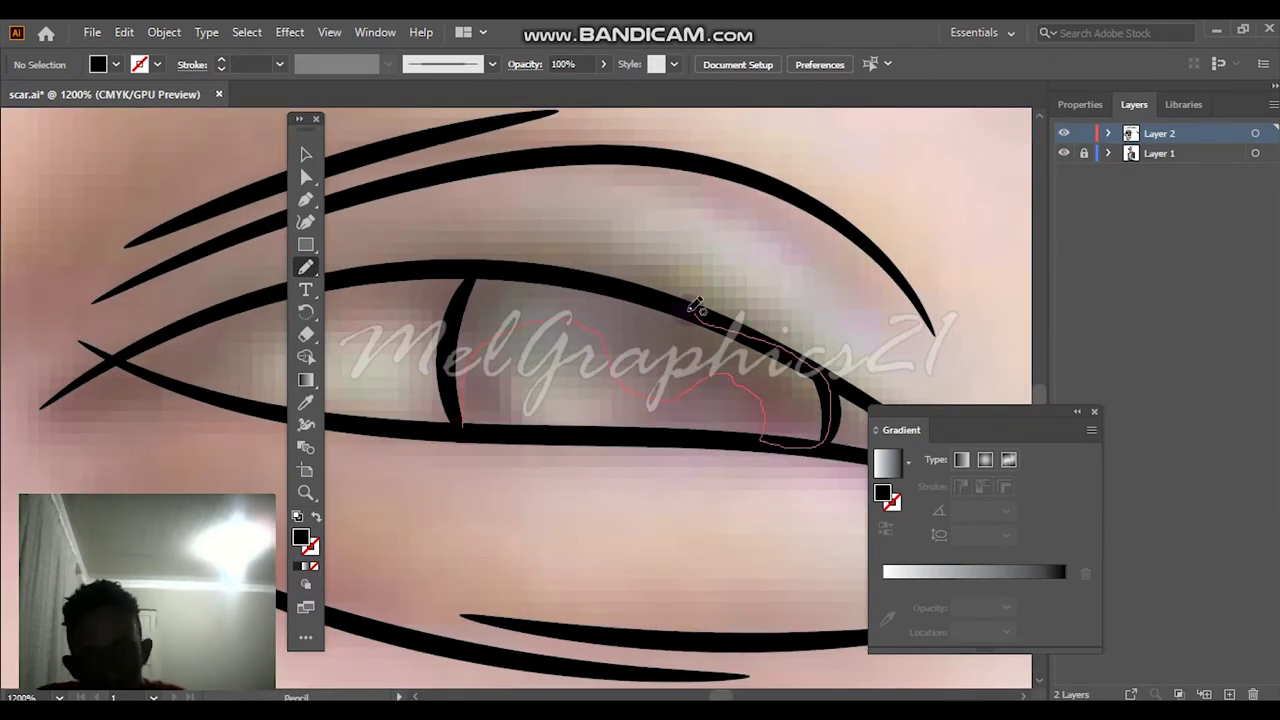
drag(460, 410, 462, 414)
key(ctrl+0)
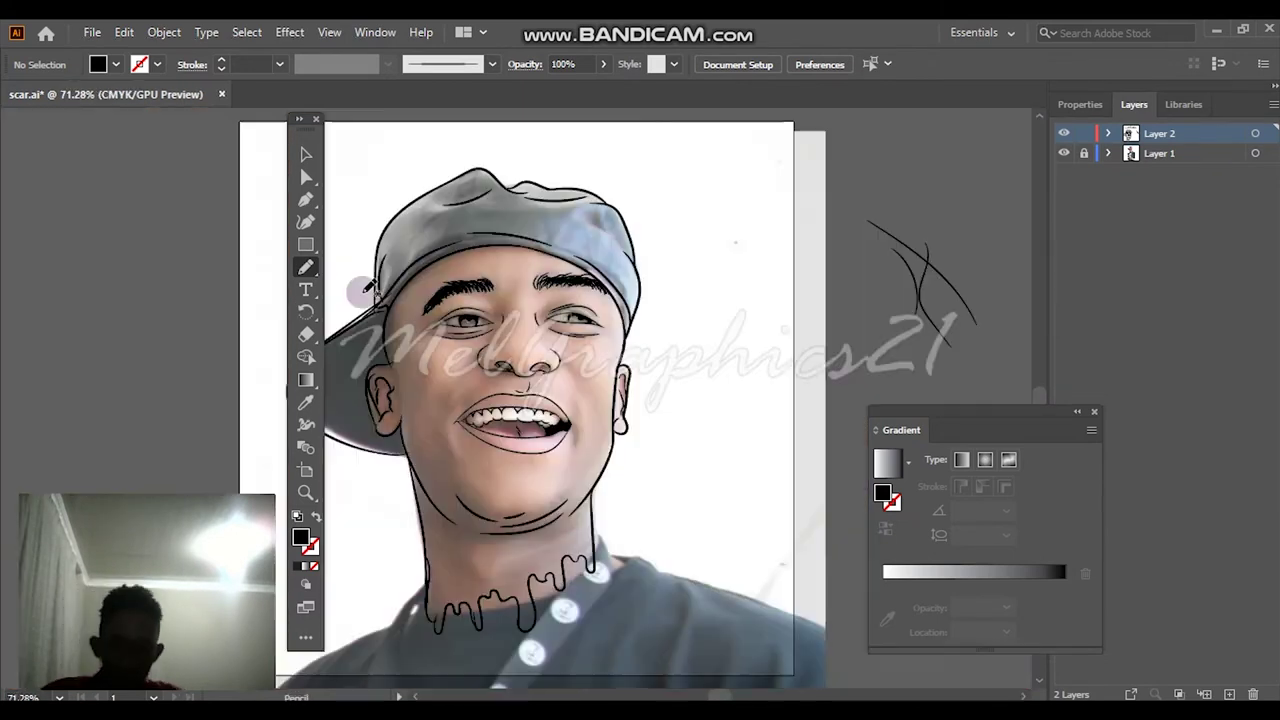
click(1063, 153)
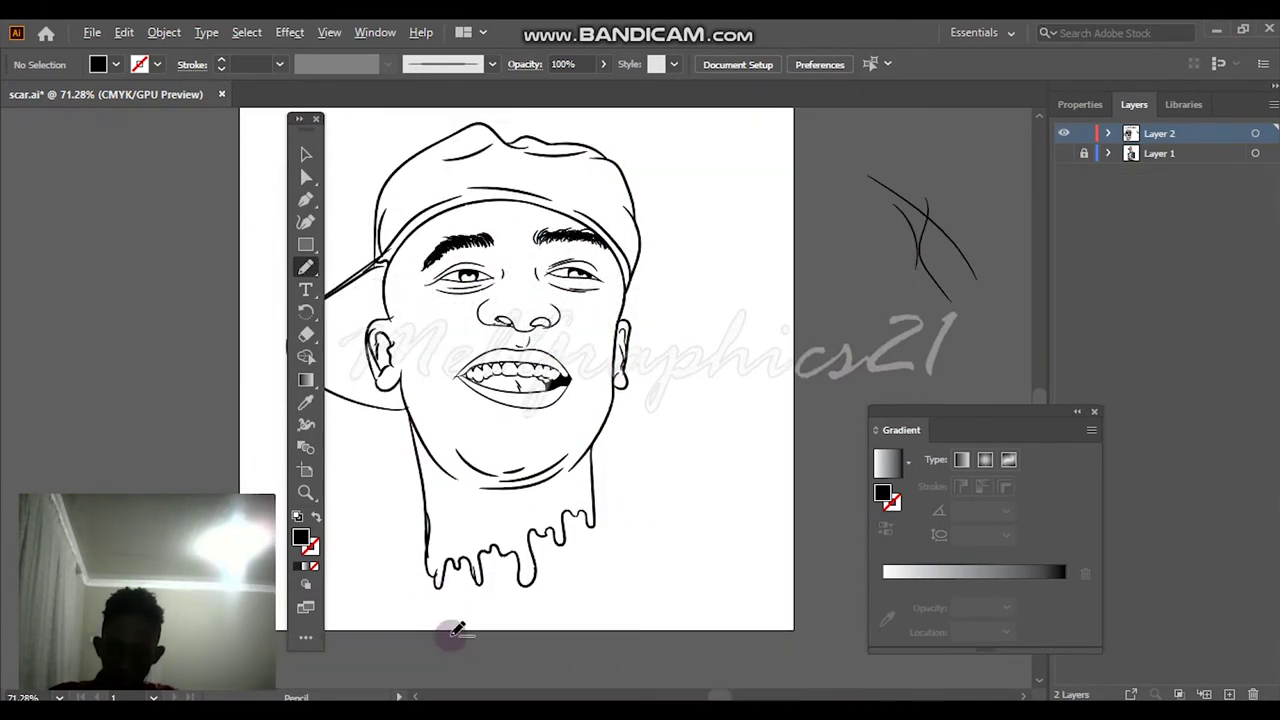
scroll(449, 623, up, 5)
mouse_move(390, 489)
mouse_down()
mouse_move(481, 582)
mouse_move(606, 488)
mouse_up()
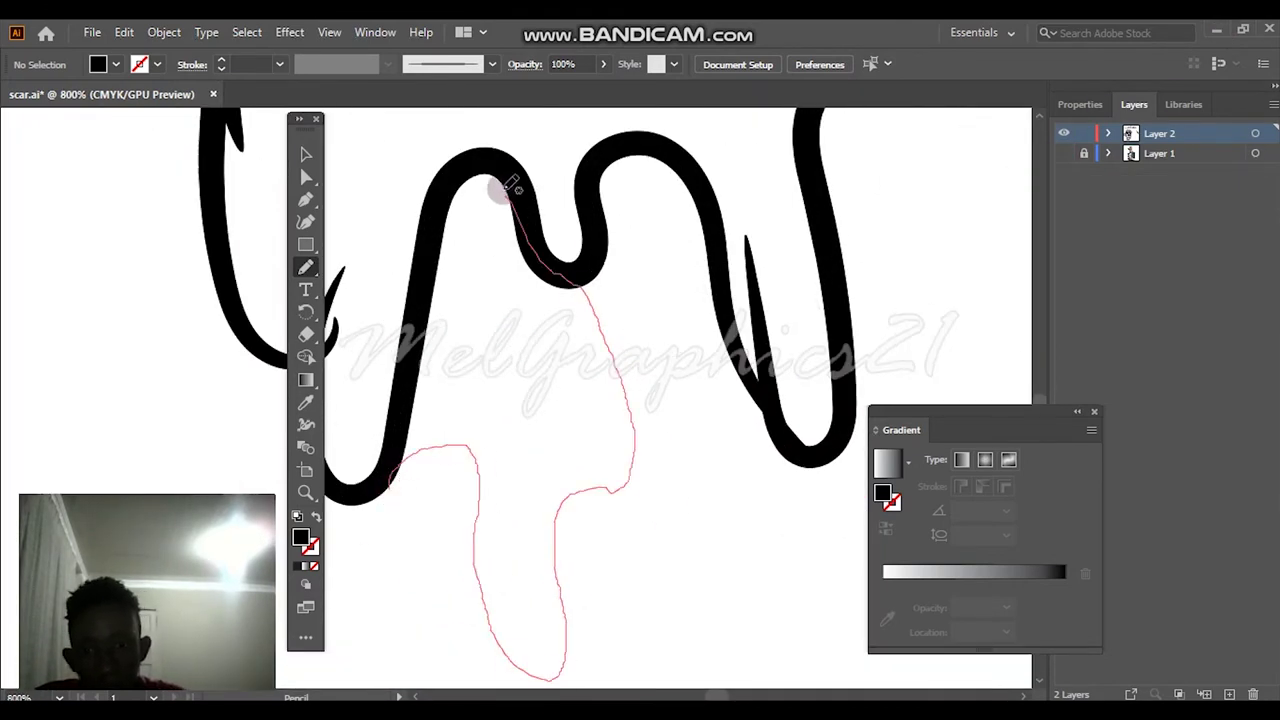
drag(416, 392, 395, 480)
key(ctrl+z)
Paint a thin 1 pt drip line with no fill between the first two drips on the neck's left edge
scroll(405, 448, down, 4)
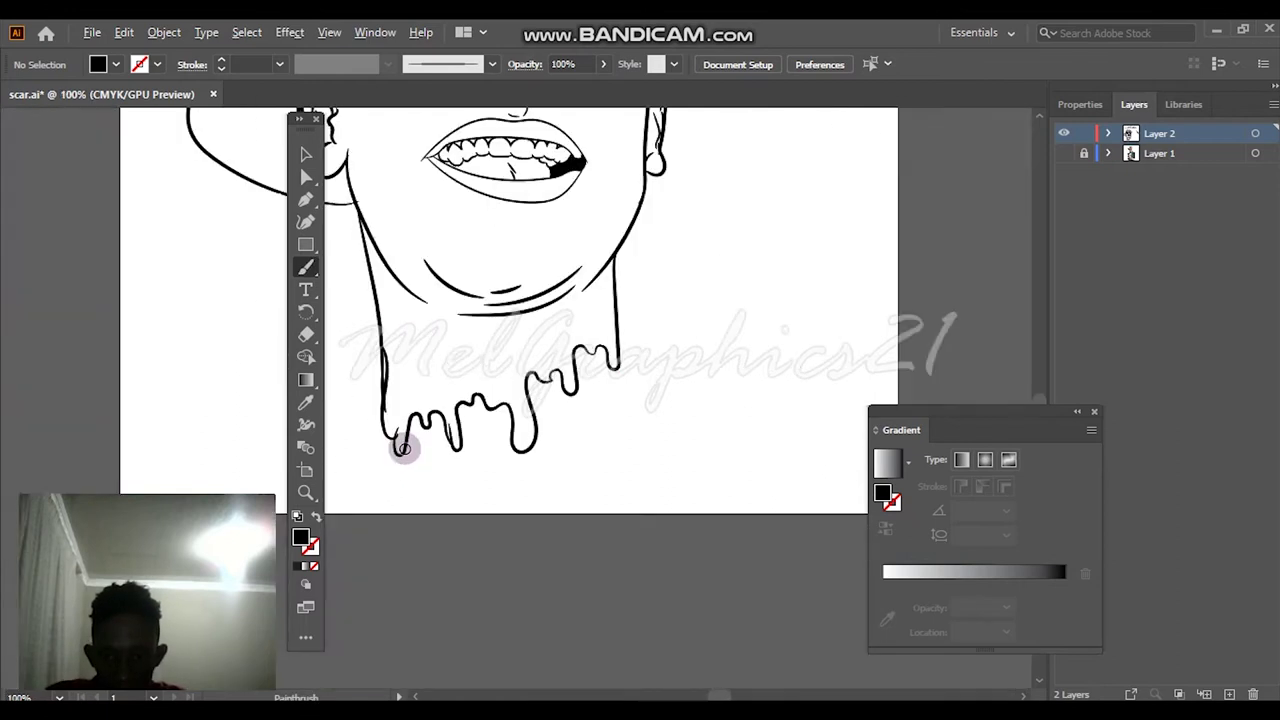
scroll(403, 470, up, 2)
drag(560, 405, 562, 410)
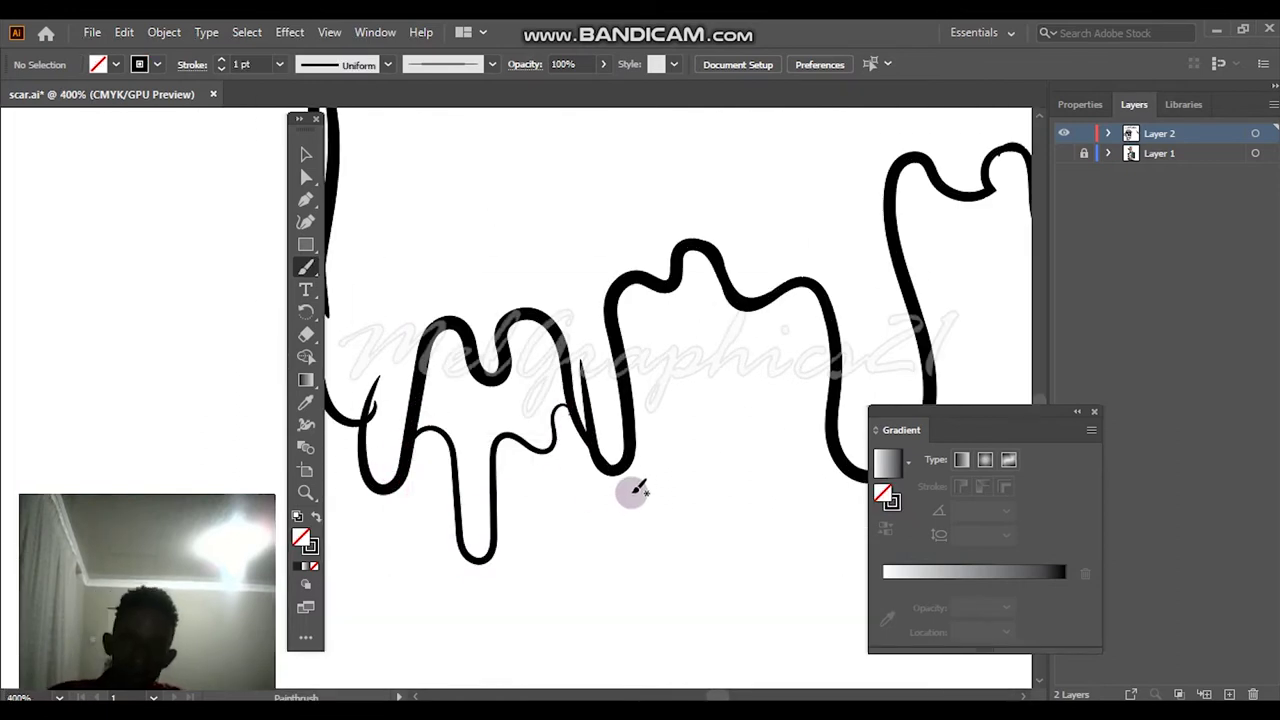
Paint a thin 1 pt drip line between the second and third thick drips along the neck's lower edge
drag(629, 491, 497, 440)
drag(690, 456, 693, 450)
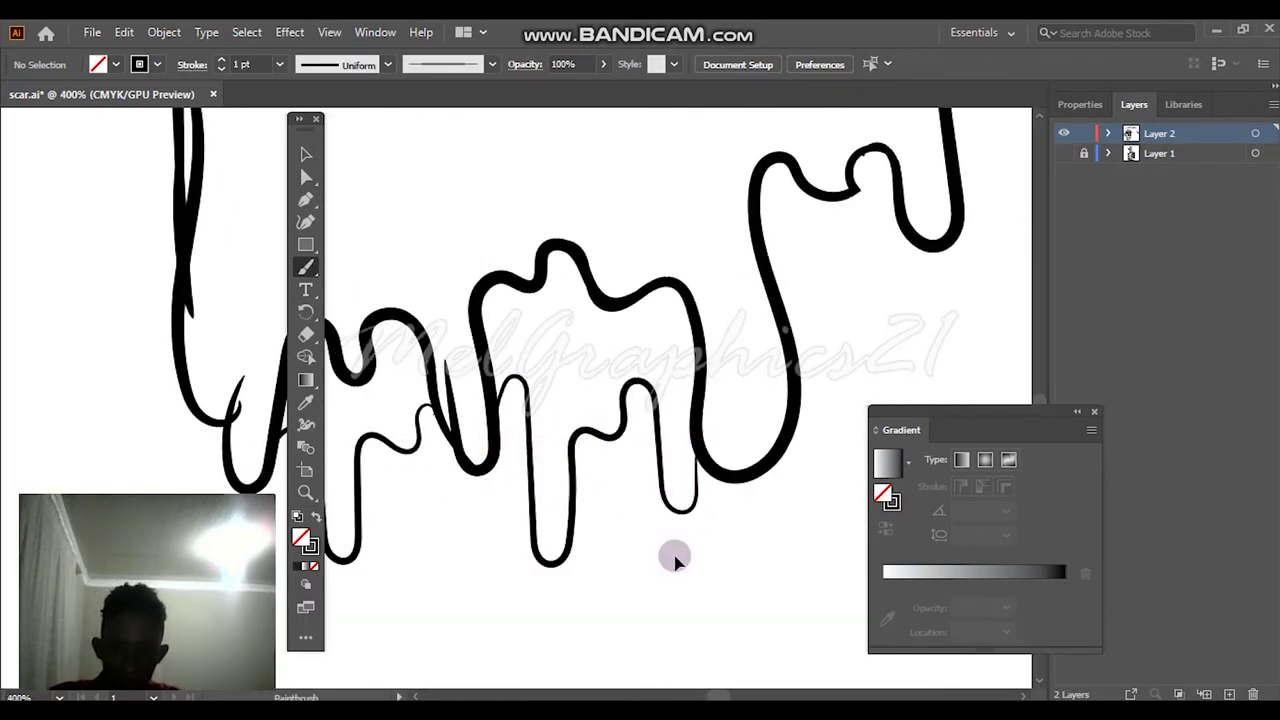
Paint a thin drip line between the third and fourth thick drips, redoing the stroke until its shape fits
scroll(674, 557, right, 5)
drag(530, 400, 550, 282)
drag(648, 250, 530, 390)
drag(601, 270, 683, 339)
ctrl+click(530, 370)
drag(550, 370, 600, 238)
drag(520, 345, 537, 270)
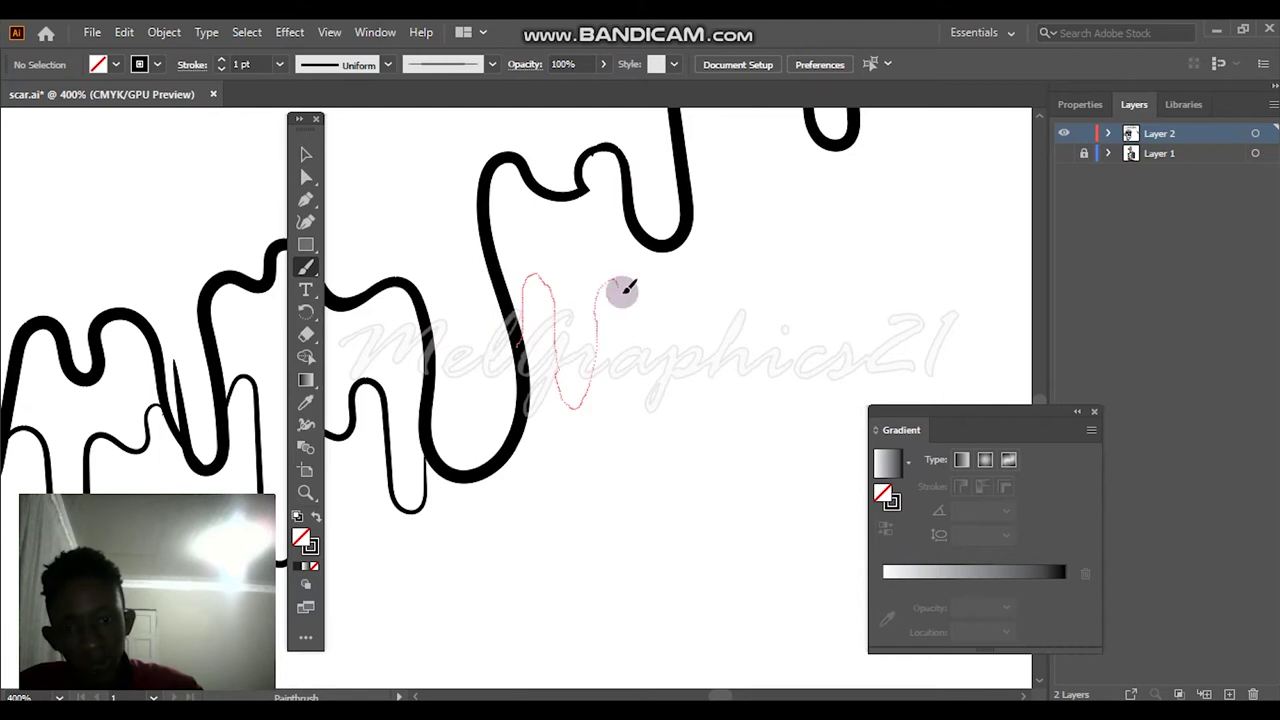
drag(622, 291, 674, 305)
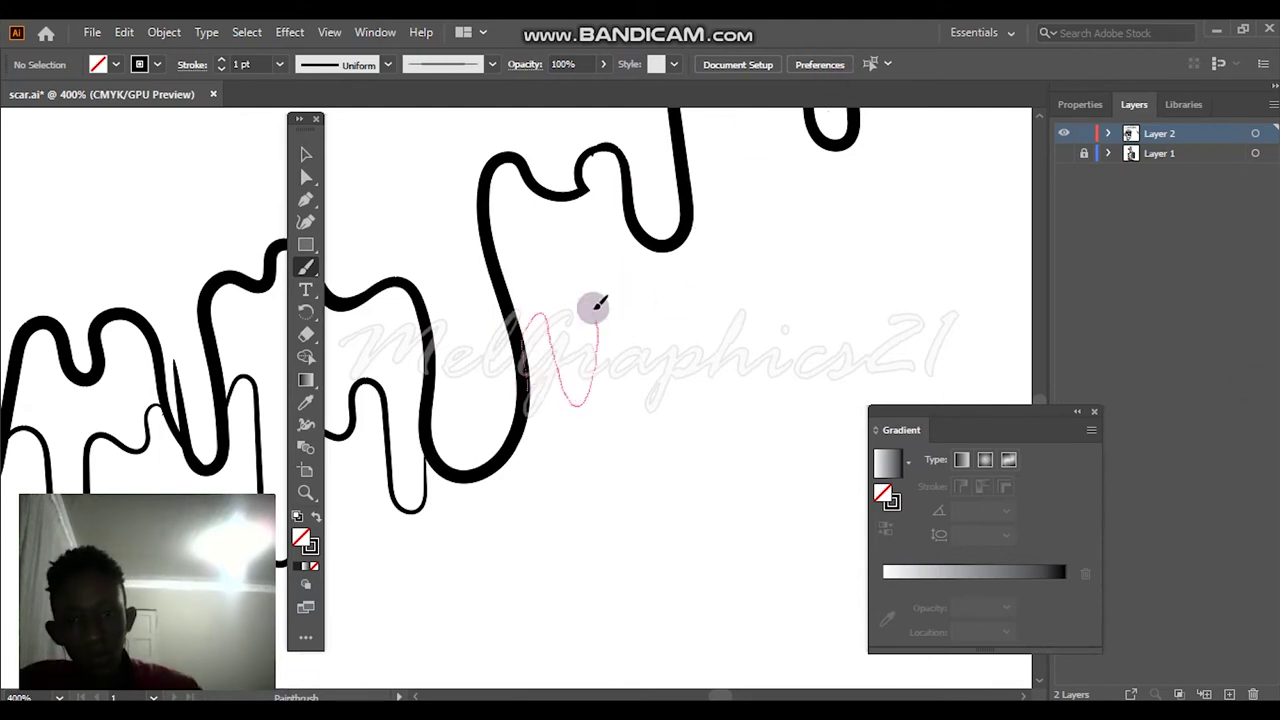
drag(630, 222, 628, 228)
drag(677, 265, 676, 268)
drag(514, 357, 594, 438)
drag(524, 383, 556, 310)
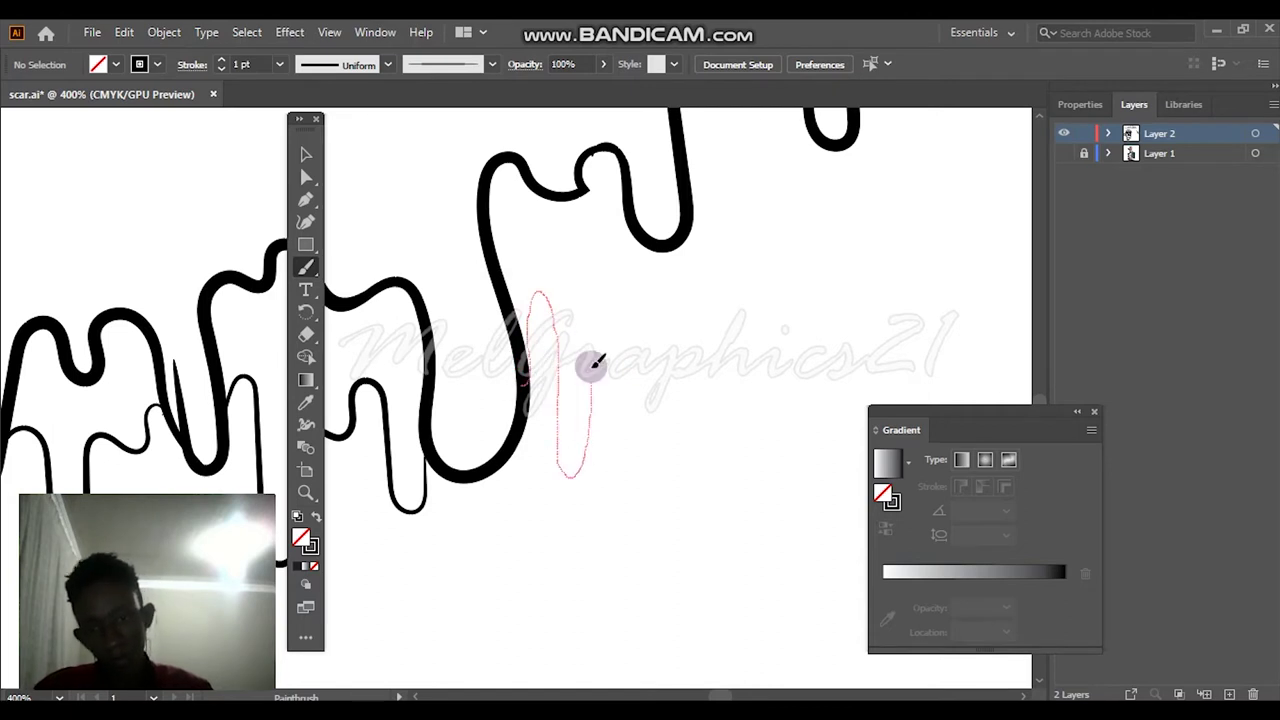
drag(639, 309, 663, 245)
drag(509, 292, 519, 261)
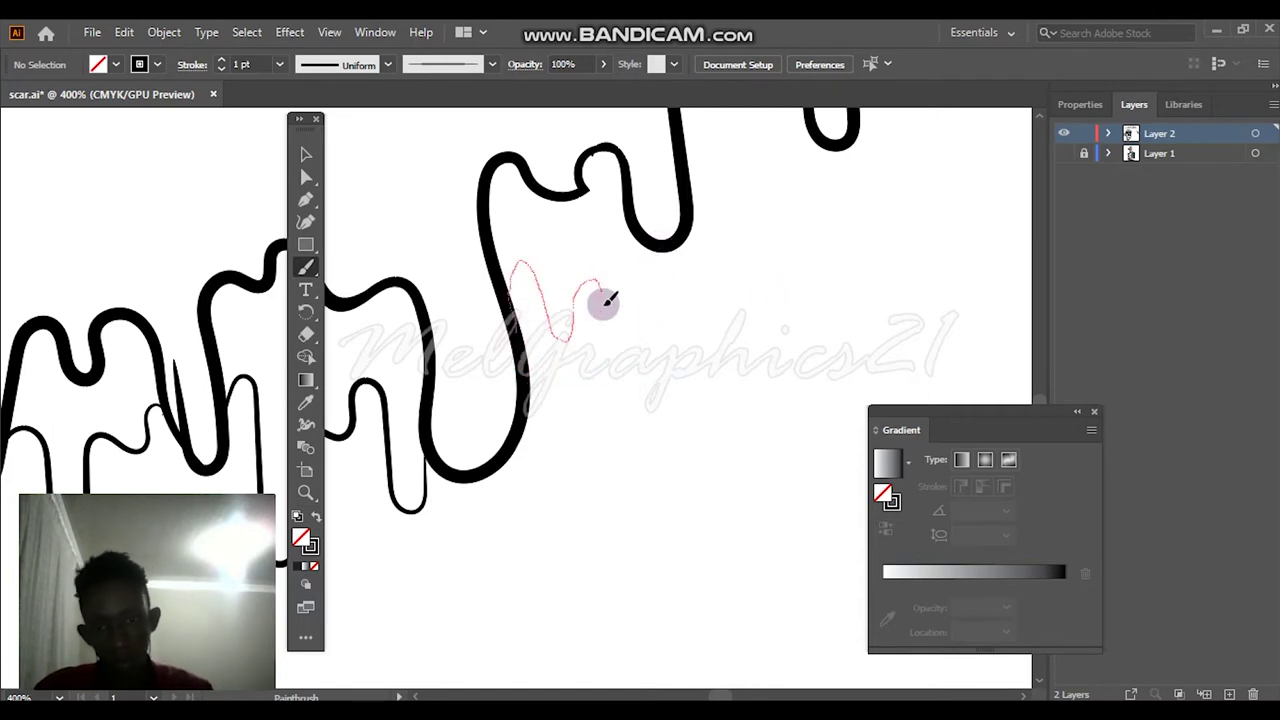
drag(650, 283, 656, 278)
Check the drips on the whole portrait with the photo hidden and shown, leaving Layer 1 visible
key(ctrl+0)
click(1062, 155)
click(1062, 155)
click(1062, 155)
Collapse the Gradient panel and paint the last thin drip line at the neck's right edge
key(ctrl+plus)
key(ctrl+plus)
key(ctrl+plus)
key(ctrl+plus)
key(ctrl+plus)
key(ctrl+plus)
key(ctrl+plus)
scroll(560, 400, down, 6)
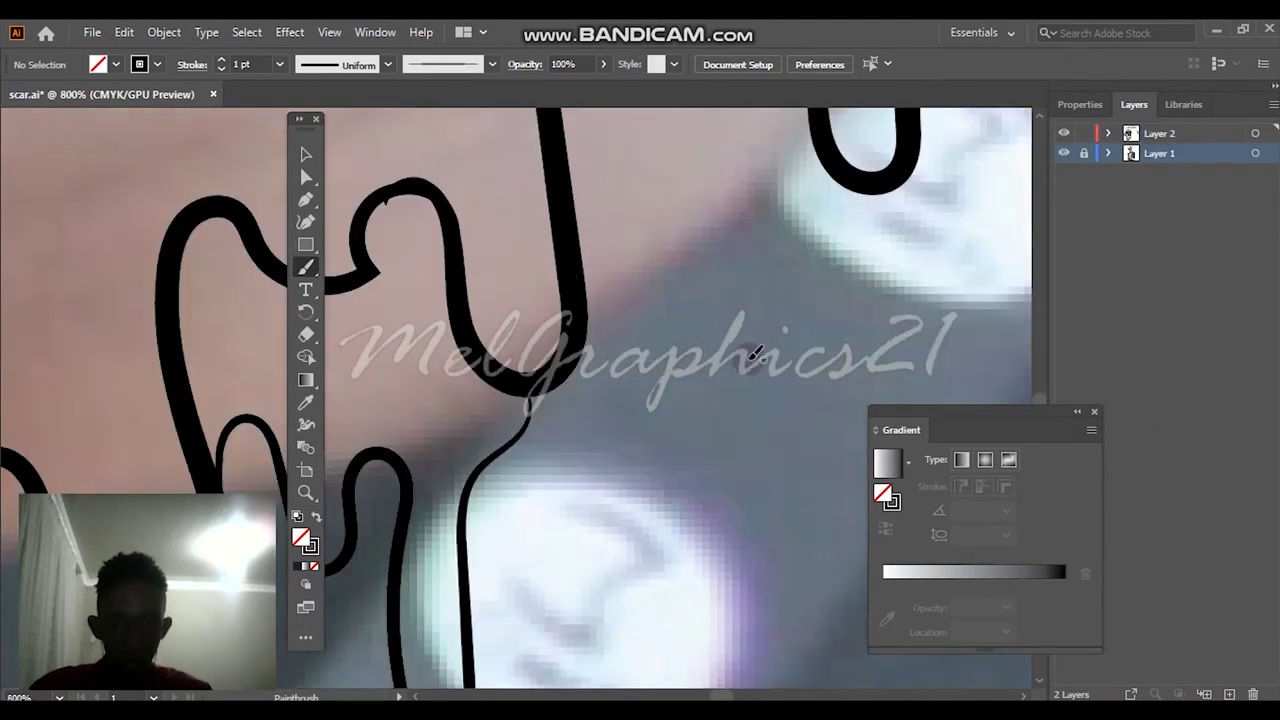
double_click(1077, 413)
drag(582, 600, 684, 570)
drag(873, 476, 918, 445)
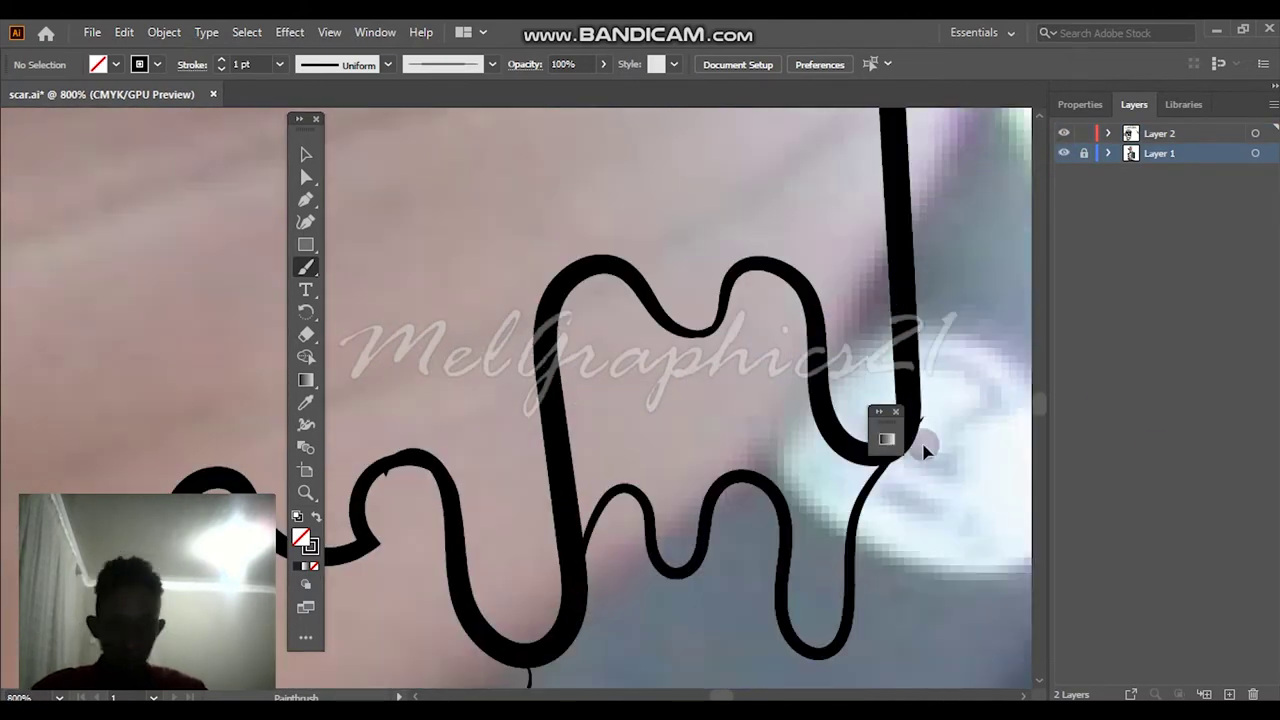
Set the brush stroke to 0.25 pt and paint a small tuft of crossing hair strokes above the chin line's right end
key(ctrl+0)
click(1062, 155)
click(1062, 155)
click(279, 64)
click(310, 84)
key(ctrl+plus)
key(ctrl+plus)
key(ctrl+plus)
key(ctrl+plus)
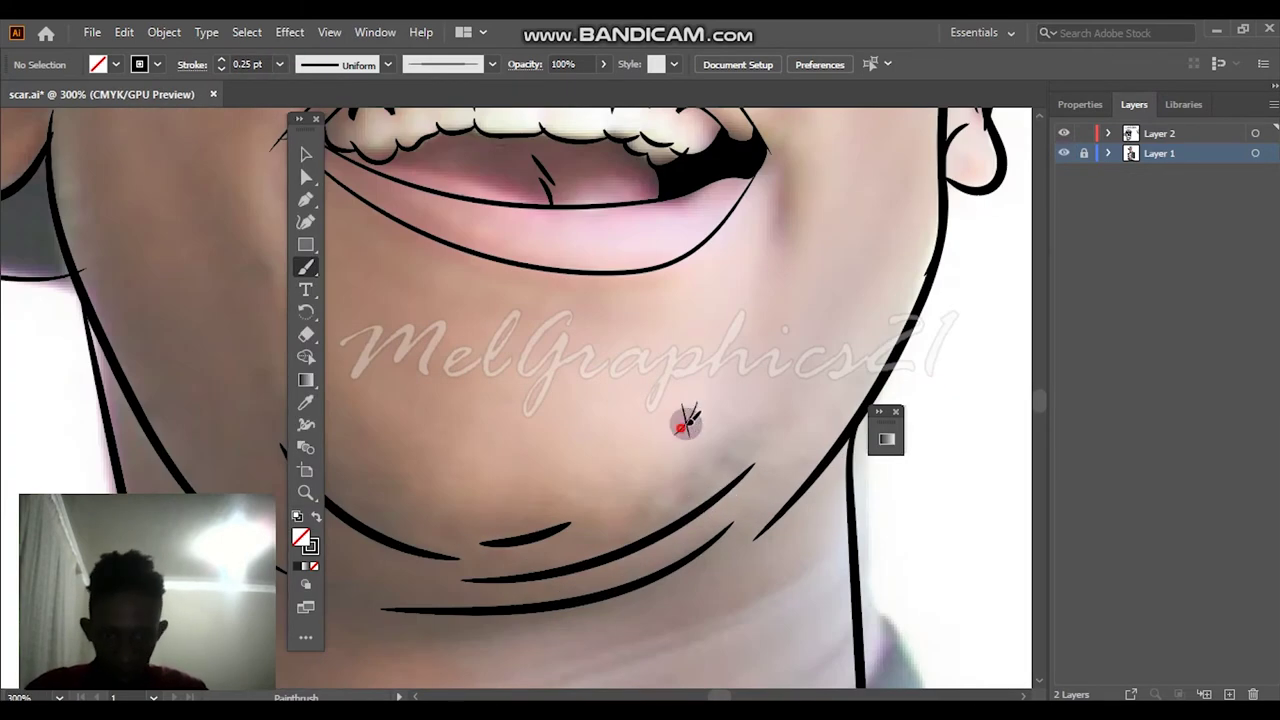
scroll(686, 424, down, 1)
key(v)
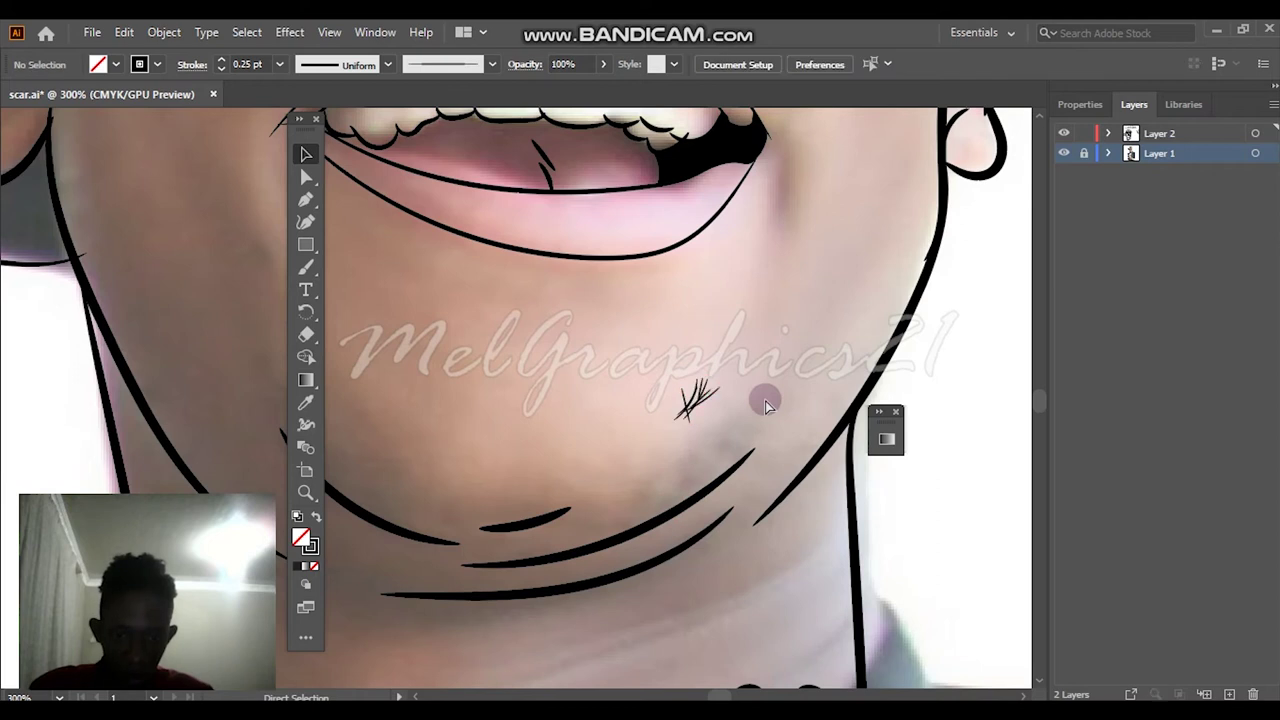
key(ctrl+z)
key(b)
scroll(686, 427, up, 2)
mouse_move(675, 451)
mouse_down()
mouse_move(691, 410)
mouse_move(678, 424)
mouse_move(726, 449)
mouse_move(716, 476)
mouse_move(686, 486)
mouse_up()
Copy the hair tuft repeatedly along the chin line from its right end toward the centre
scroll(688, 430, down, 3)
key(v)
scroll(700, 436, up, 1)
scroll(686, 486, up, 3)
mouse_move(780, 450)
mouse_down()
mouse_move(716, 490)
mouse_move(606, 523)
mouse_move(571, 449)
mouse_move(594, 432)
mouse_move(410, 515)
mouse_up()
scroll(634, 500, down, 4)
scroll(436, 447, up, 3)
drag(691, 518, 580, 518)
scroll(609, 523, left, 4)
drag(805, 520, 735, 530)
click(659, 335)
Examine the chin hair on the whole portrait with the photo on Layer 1 hidden and shown
key(ctrl+0)
click(1063, 153)
click(1063, 153)
click(1063, 153)
click(1063, 153)
click(1063, 153)
click(1063, 153)
Continue the row of copied hair tufts along the chin line up to its left end
scroll(510, 530, up, 1)
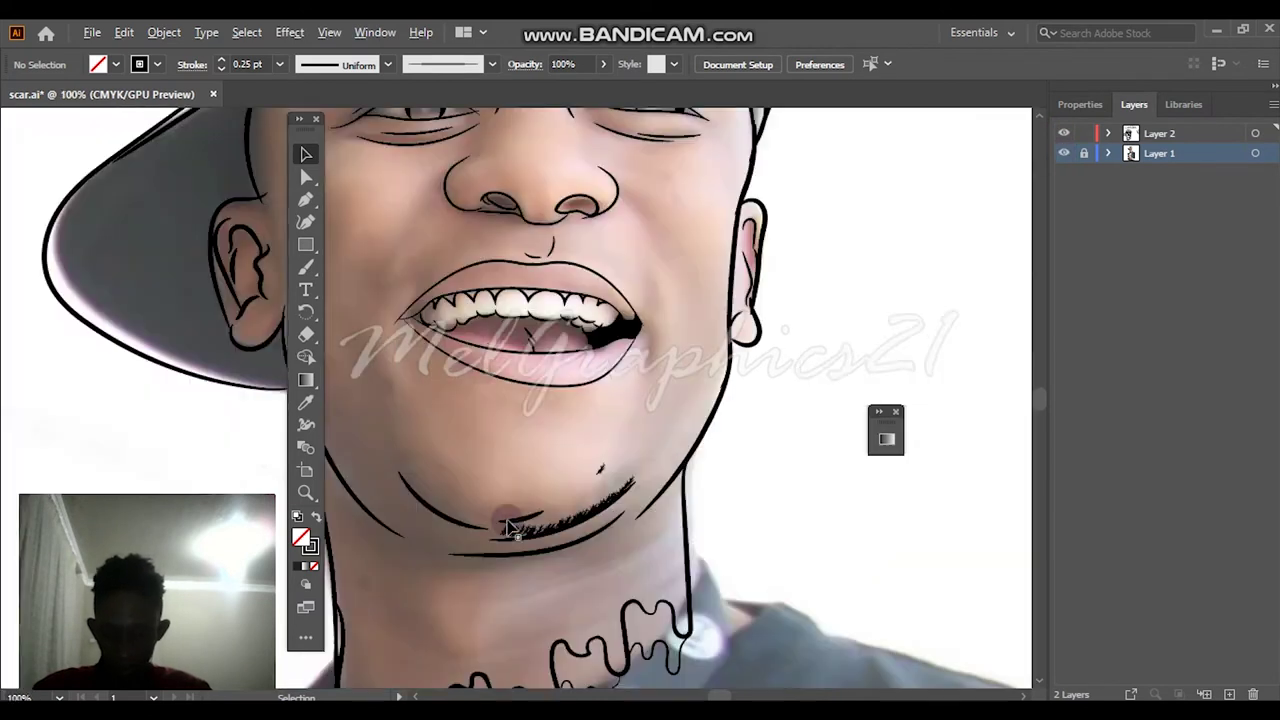
scroll(510, 530, up, 5)
mouse_move(647, 568)
mouse_down()
mouse_move(690, 565)
mouse_move(420, 550)
mouse_up()
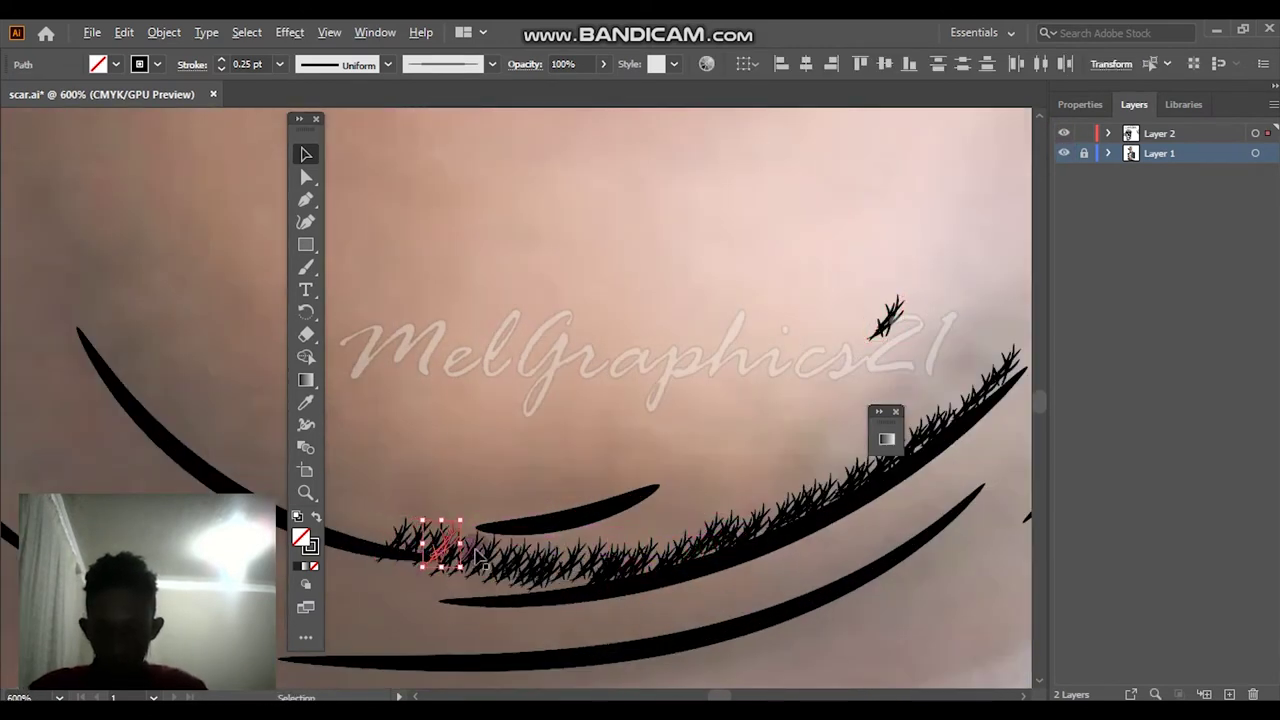
scroll(449, 552, left, 3)
mouse_move(621, 545)
mouse_down()
mouse_move(461, 502)
mouse_move(417, 458)
mouse_move(443, 474)
mouse_move(355, 432)
mouse_move(470, 415)
mouse_move(435, 383)
mouse_up()
scroll(470, 415, left, 2)
key(ctrl+z)
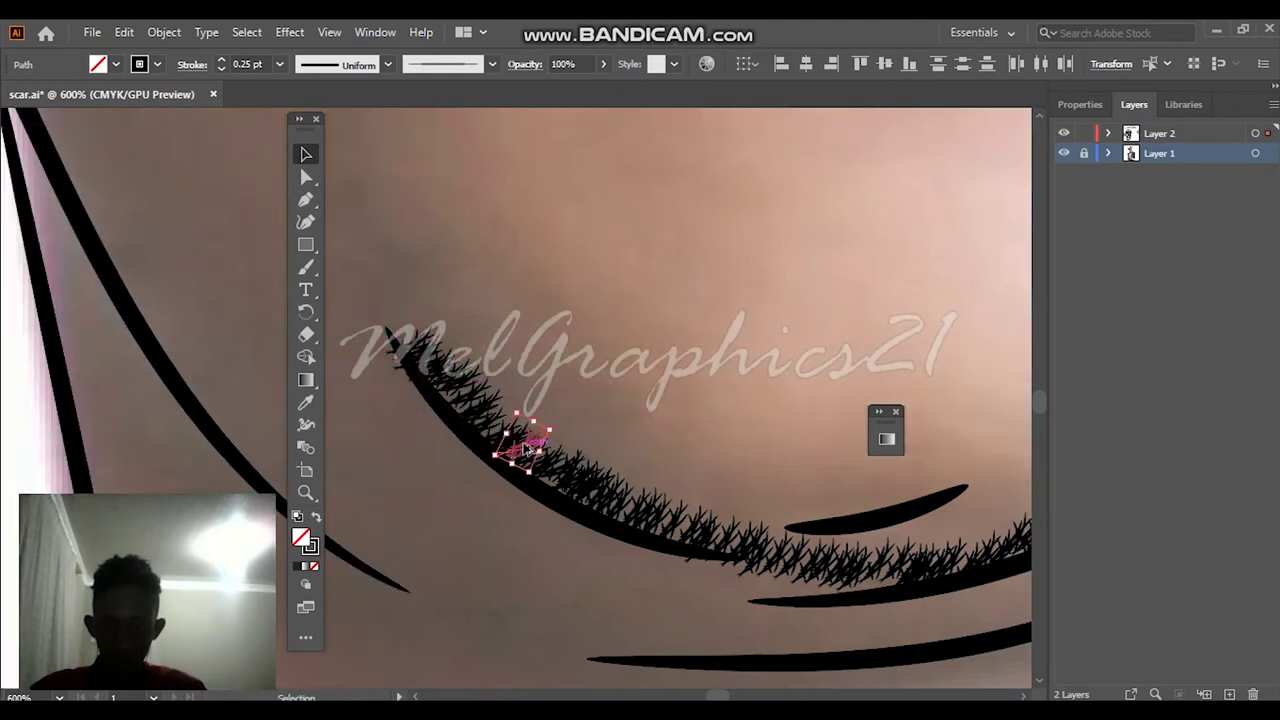
key(ctrl+shift+a)
Compare the finished chin hair with the photo and hide Layer 1
key(ctrl+0)
click(1063, 153)
click(1063, 153)
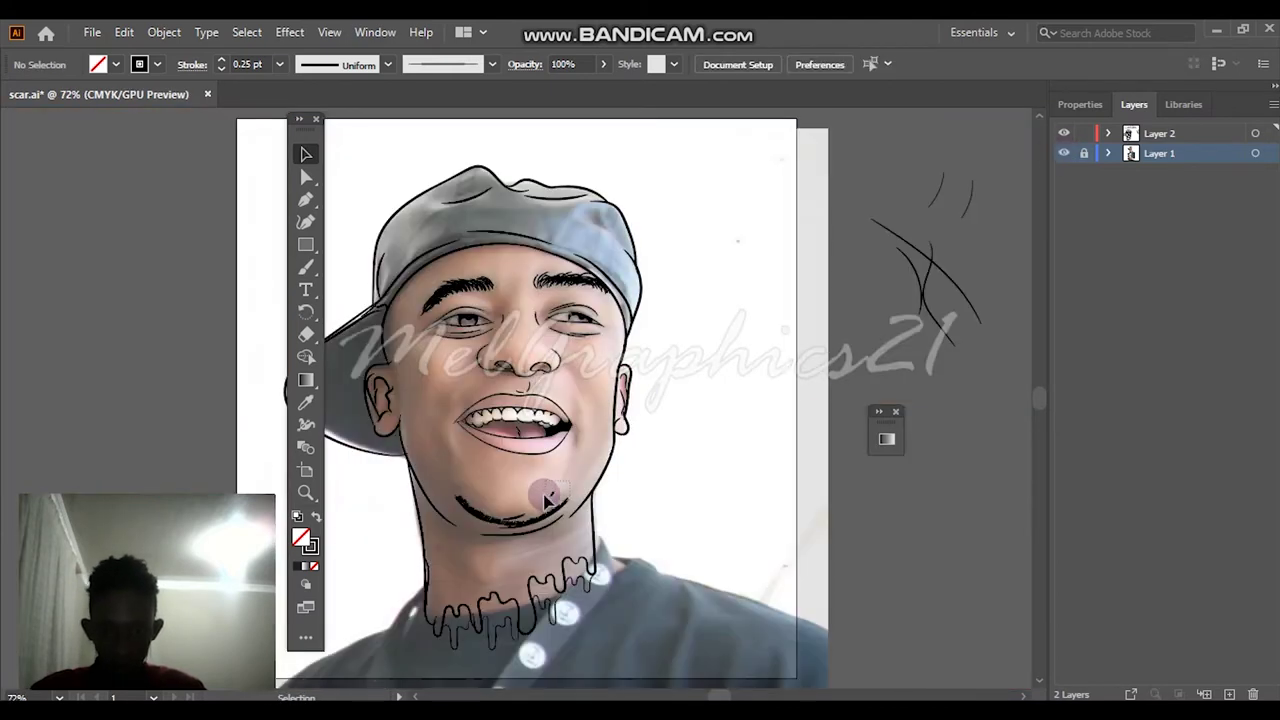
click(1063, 153)
Select all the traced line art and expand its appearance
key(ctrl+equal)
click(713, 443)
scroll(713, 443, down, 5)
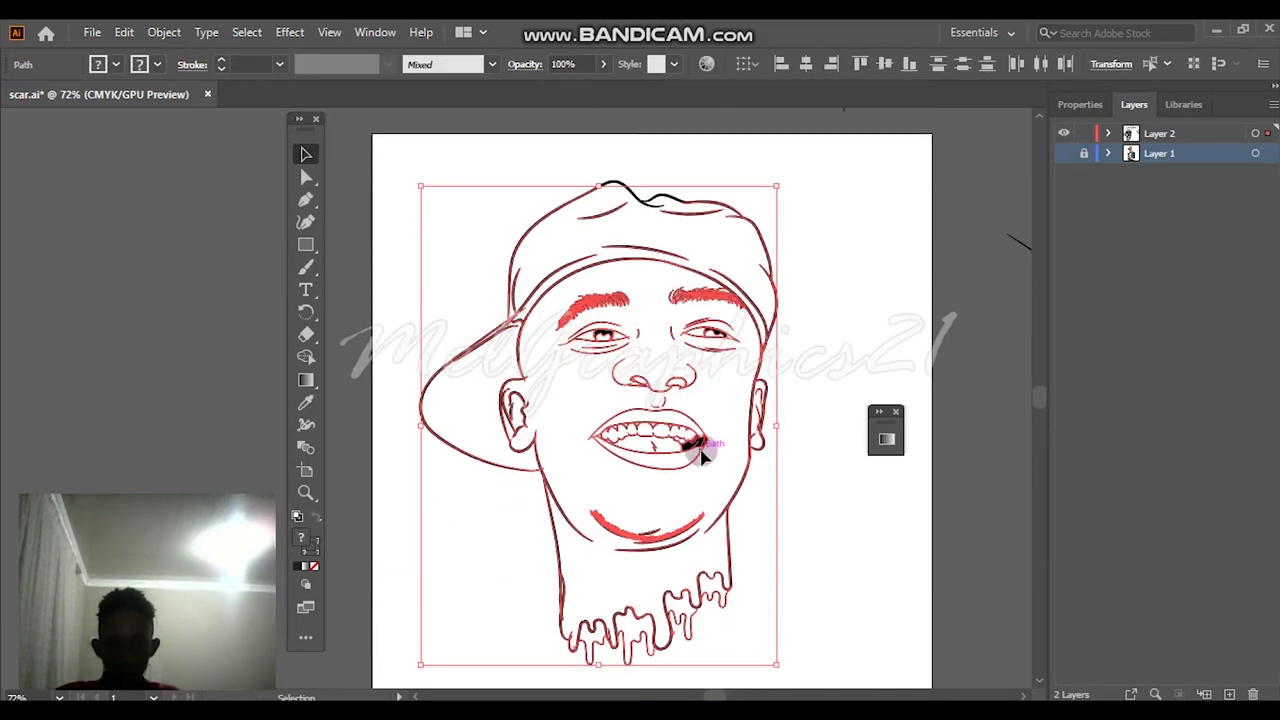
click(164, 32)
click(1080, 104)
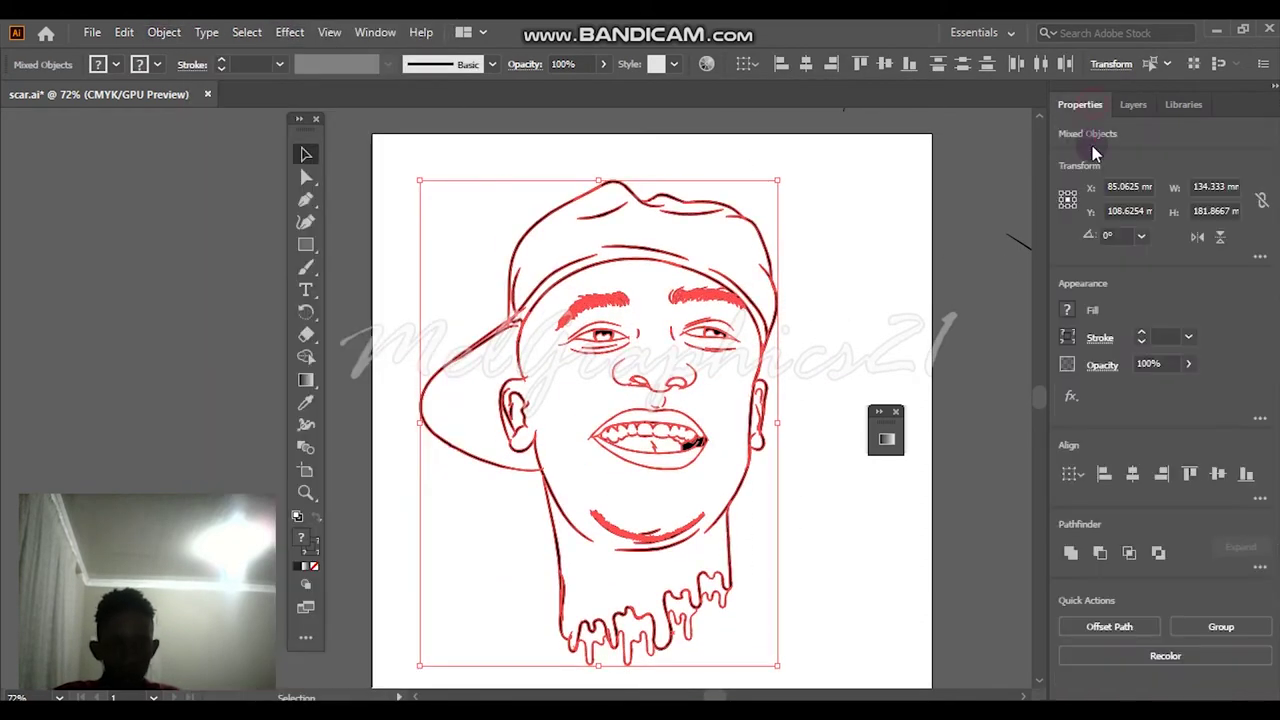
click(929, 551)
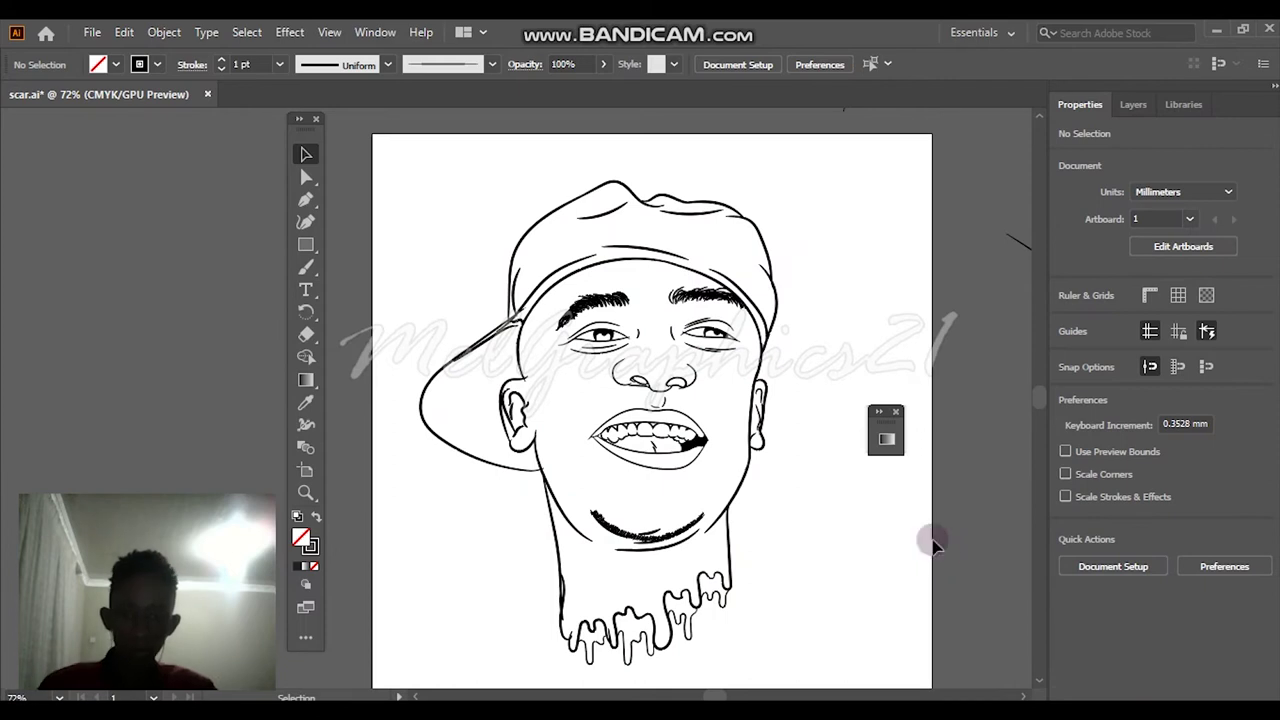
Duplicate Layer 2 and lock the copy
click(1133, 104)
key(ctrl+l)
Set the fill to an orange-brown skin tone with no stroke
click(316, 516)
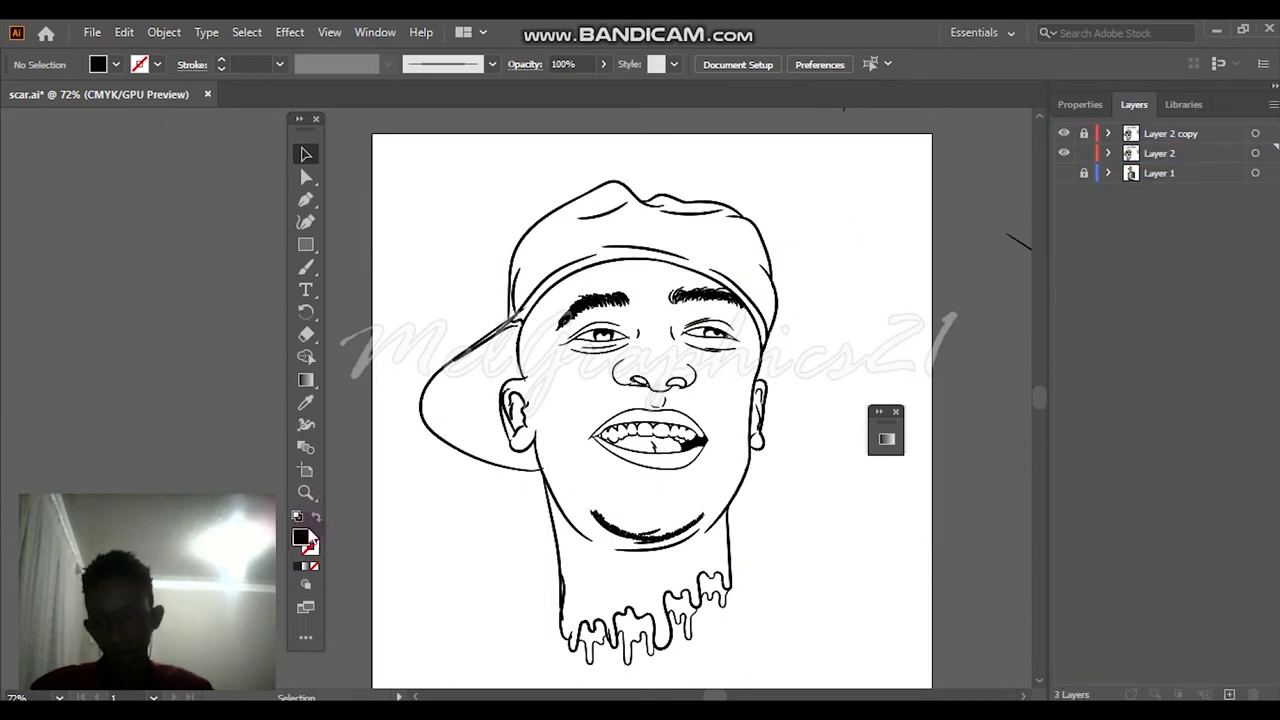
double_click(300, 537)
click(990, 338)
click(851, 177)
click(843, 151)
click(995, 354)
click(814, 171)
click(995, 326)
drag(1020, 344, 1013, 358)
mouse_move(867, 141)
mouse_down()
mouse_move(920, 203)
mouse_move(891, 176)
mouse_up()
drag(996, 340, 1013, 348)
click(1172, 126)
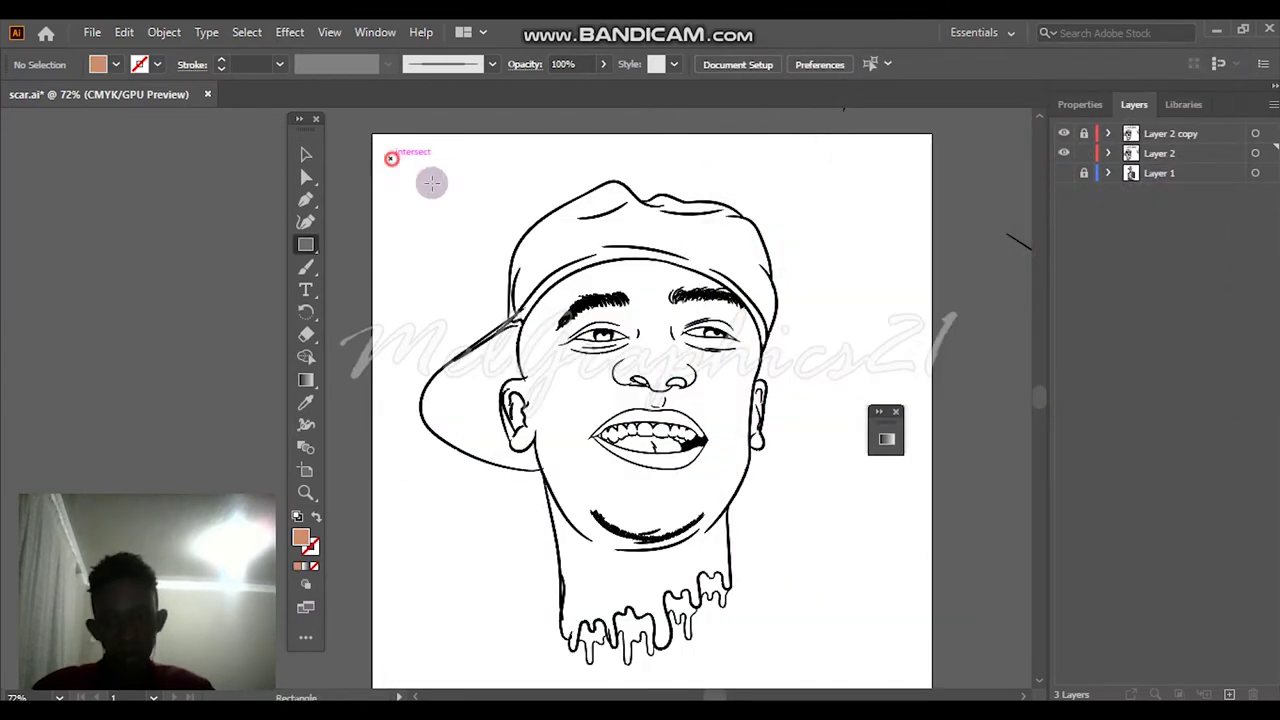
Draw a skin-toned rectangle over the whole portrait and send it behind the line art
drag(391, 158, 814, 638)
drag(603, 640, 603, 678)
right_click(626, 488)
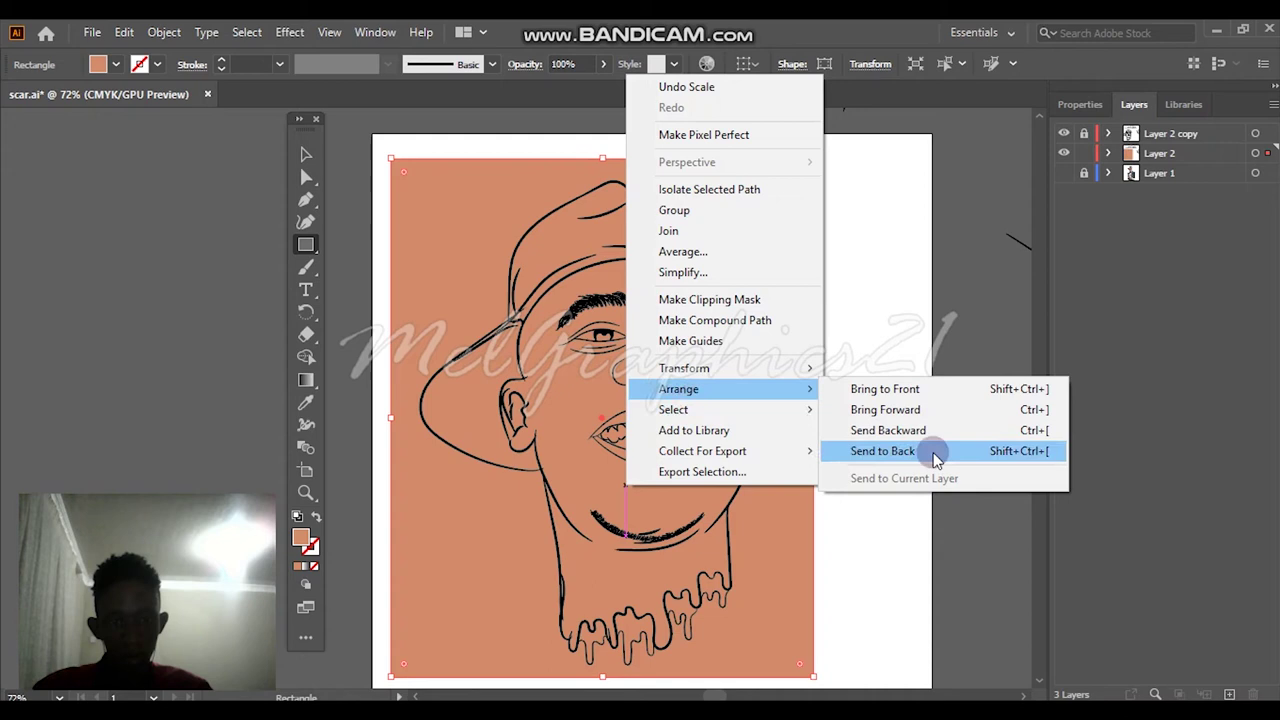
click(905, 451)
Merge the rectangle with the line art and isolate the merged group
click(306, 154)
click(843, 657)
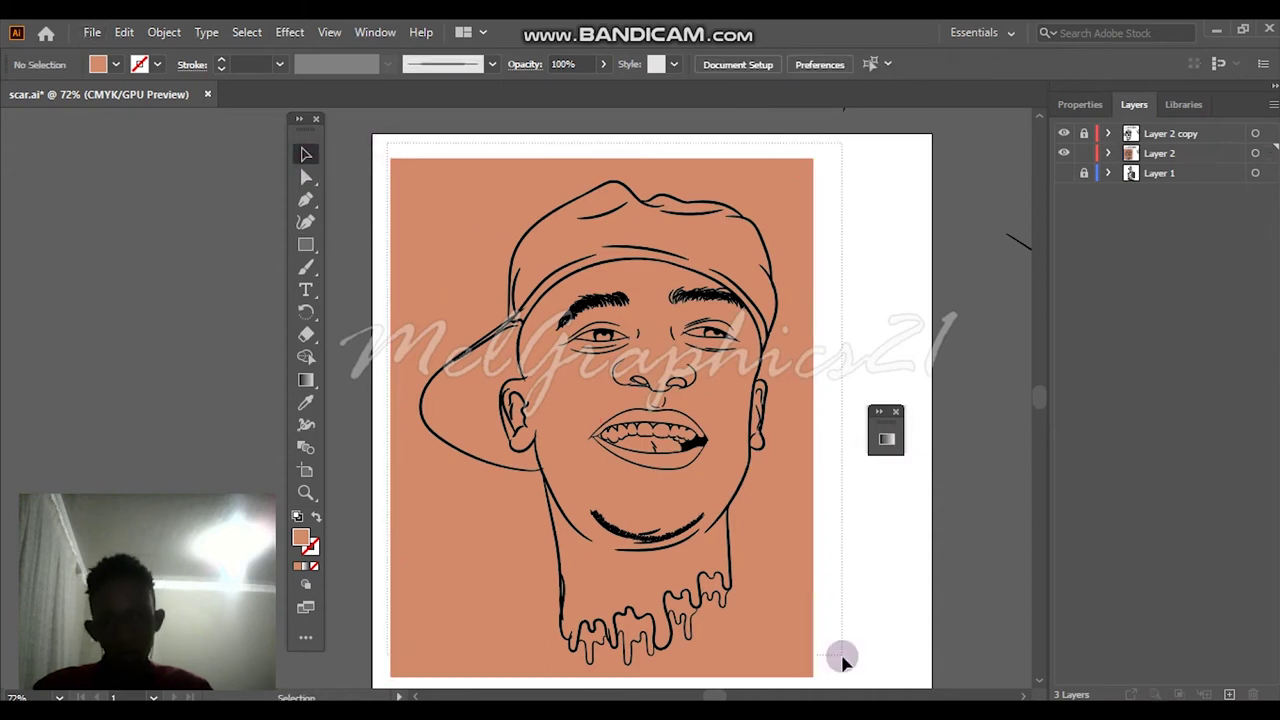
key(ctrl+a)
click(1083, 646)
right_click(782, 190)
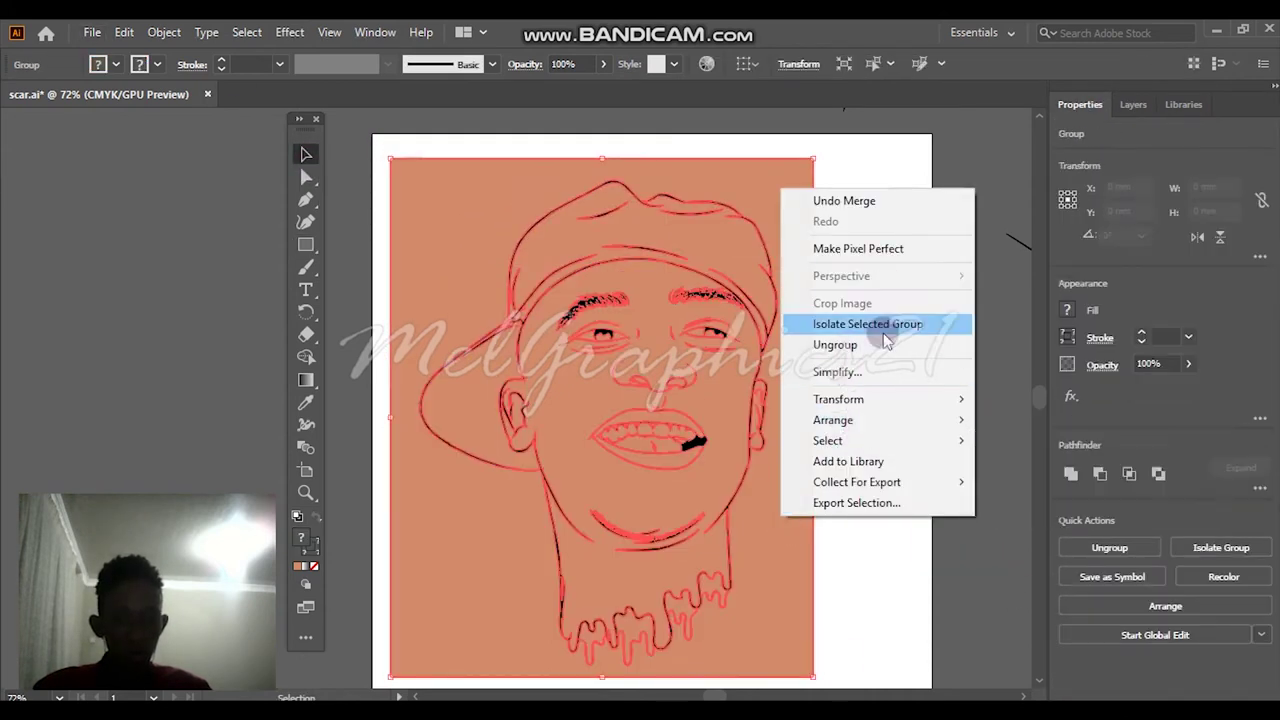
click(850, 324)
click(820, 354)
Redraw the skin-toned rectangle closer around the portrait and send it to the back of Layer 2
scroll(790, 345, up, 2)
scroll(465, 175, up, 9)
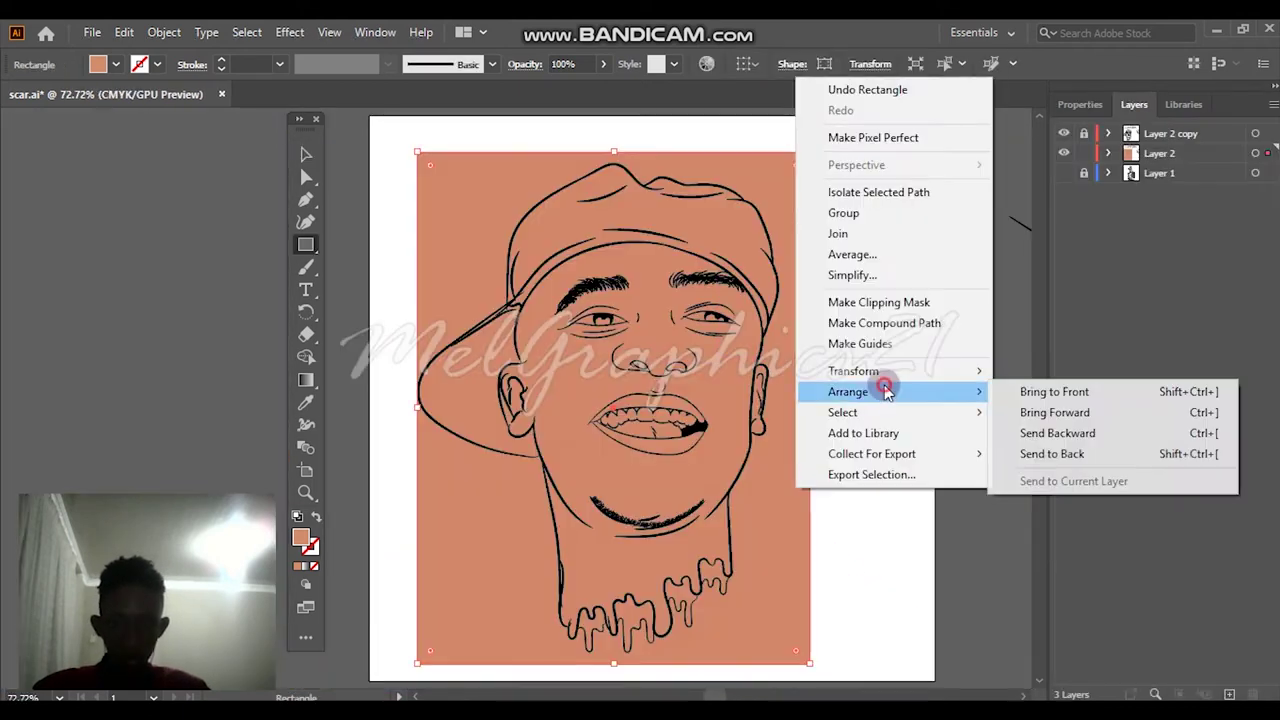
key(Escape)
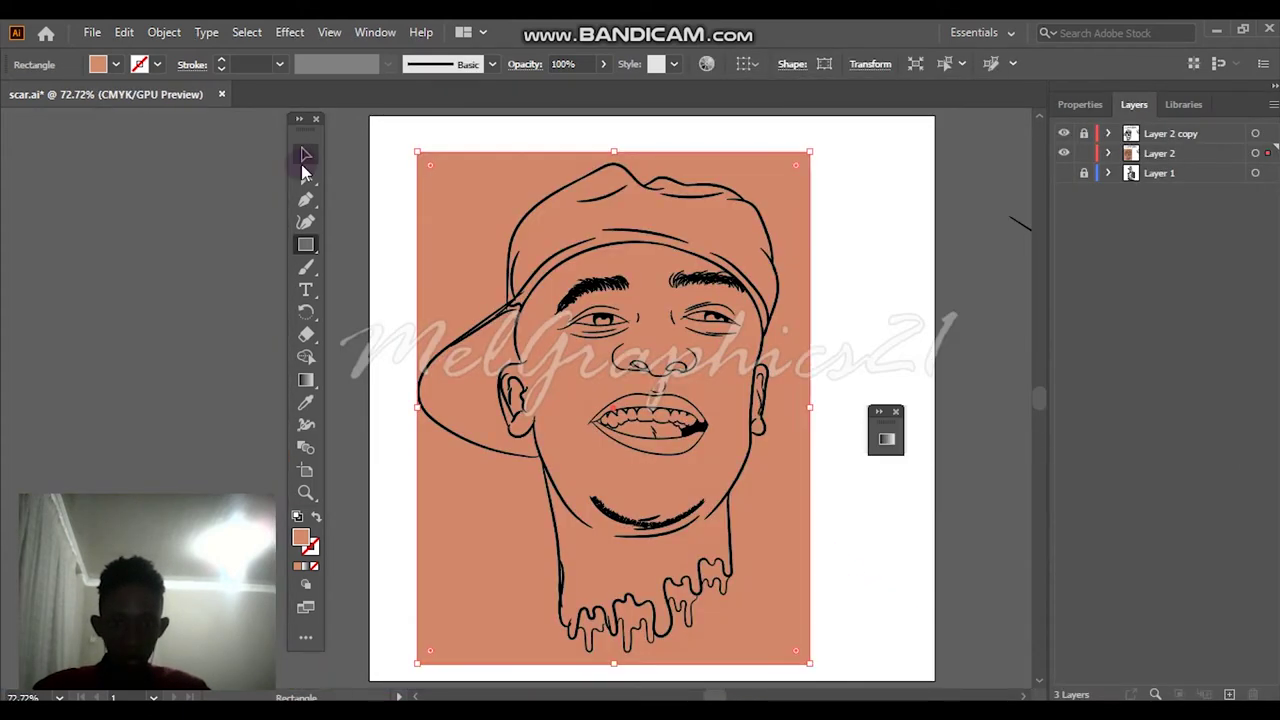
Merge the rectangle with the line art on Layer 2, remove the fill outside the head and isolate the group
key(ctrl+a)
click(1258, 565)
click(1130, 668)
click(903, 348)
right_click(784, 344)
click(870, 479)
Fill the cap and its brim with near-black grey, including the small leftover sliver where they meet
scroll(609, 237, up, 3)
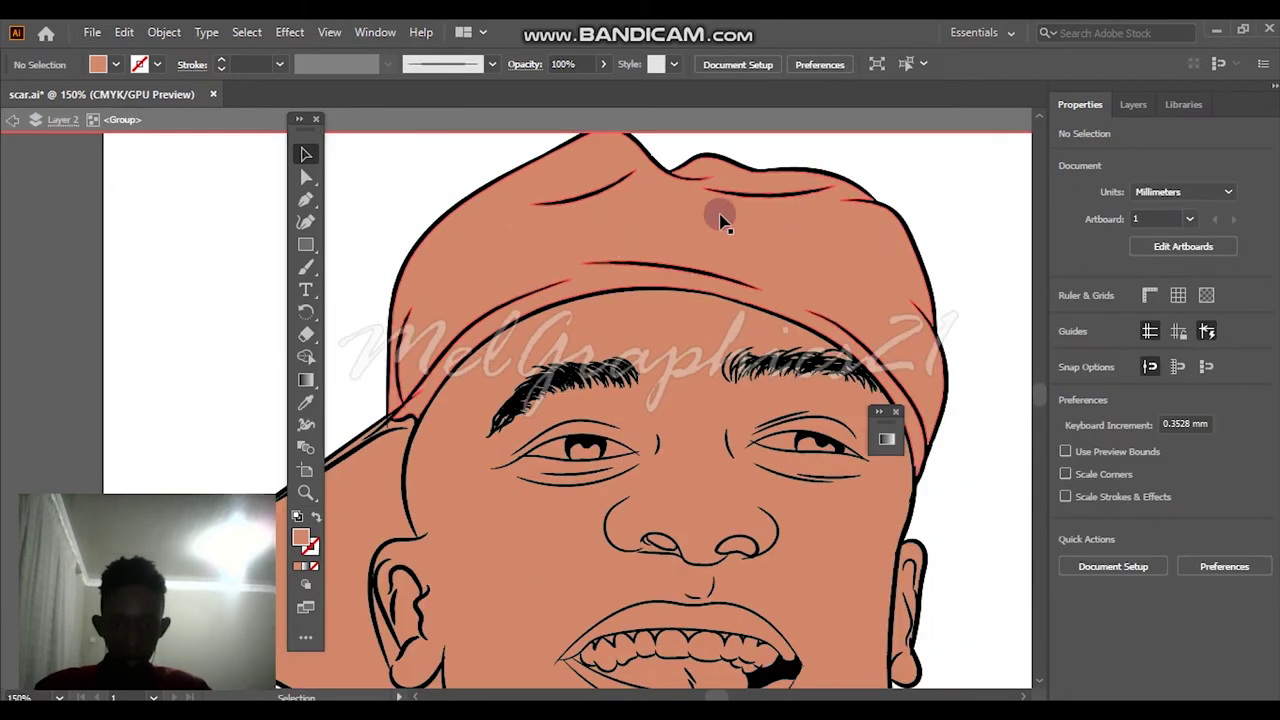
click(723, 217)
double_click(300, 537)
drag(828, 300, 714, 331)
click(1172, 125)
click(357, 503)
scroll(393, 430, up, 5)
click(366, 429)
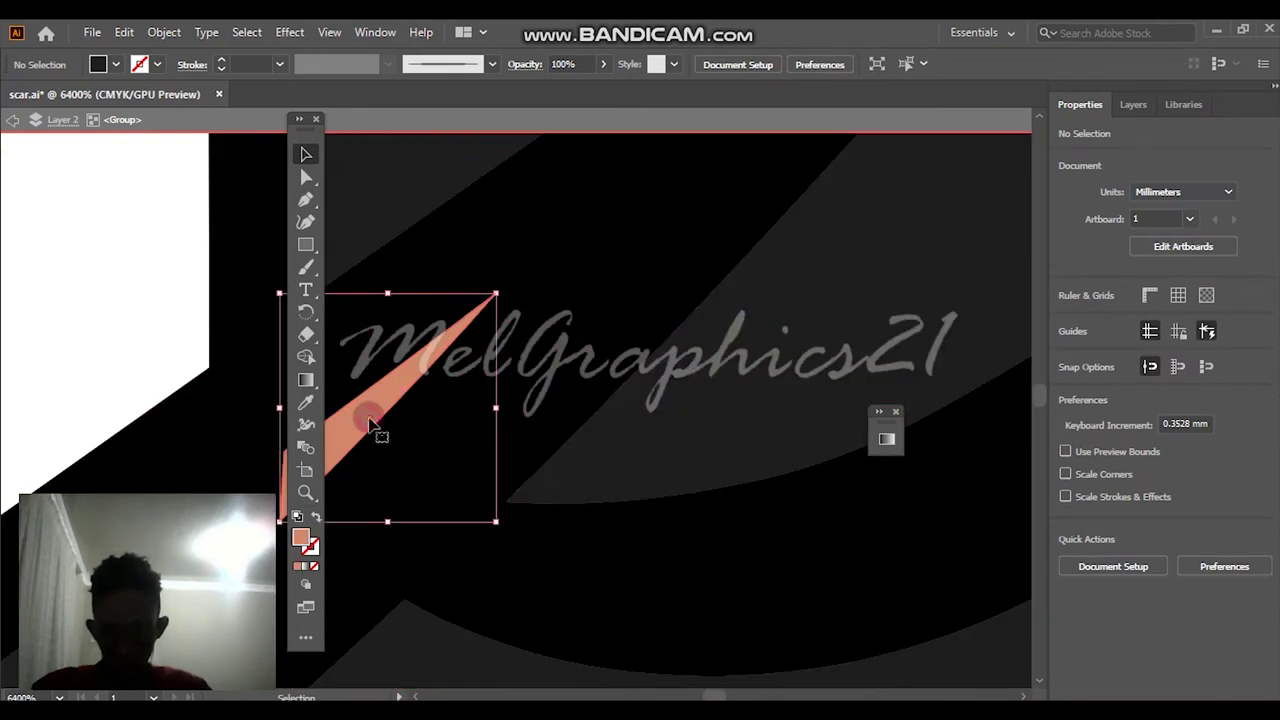
click(80, 214)
key(ctrl+0)
Fill both nostrils with black
scroll(484, 447, up, 5)
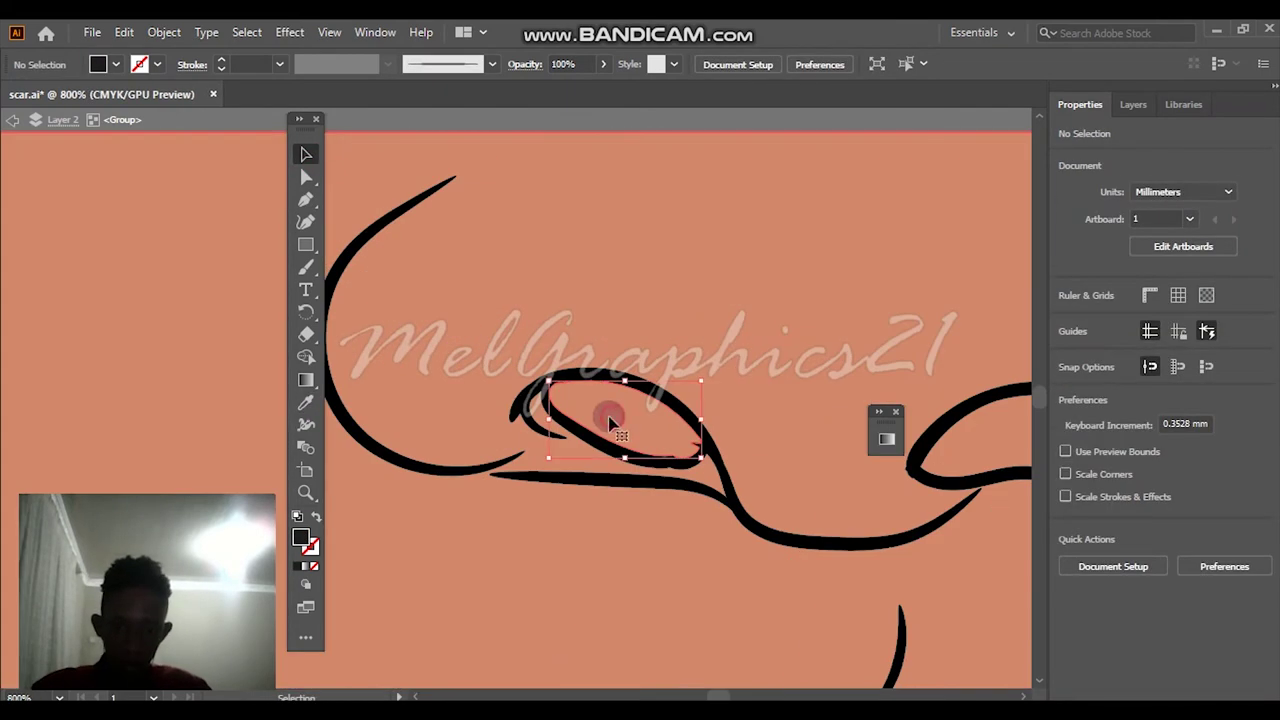
click(608, 420)
scroll(846, 423, up, 2)
scroll(826, 450, down, 1)
key(i)
click(229, 368)
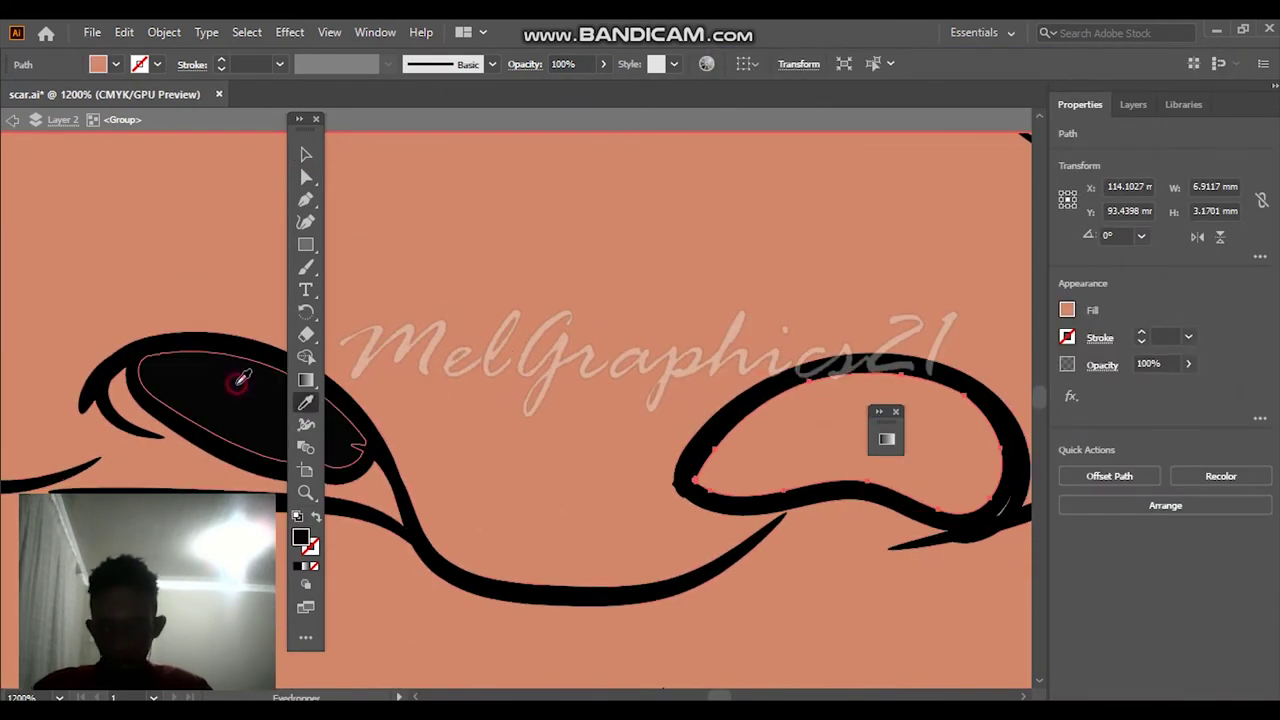
click(305, 155)
Fill the drip shapes between the thick and thin drip lines below the neck with a very dark brown
scroll(500, 400, down, 10)
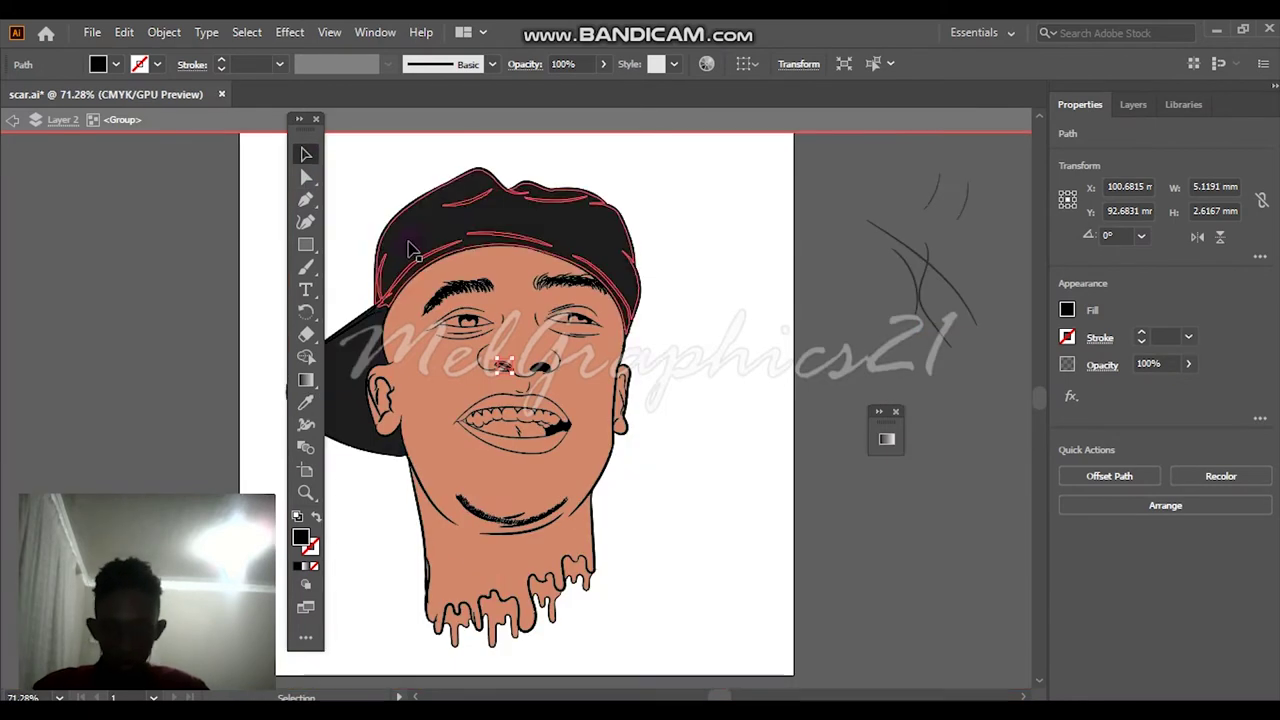
click(420, 640)
scroll(663, 543, up, 3)
click(755, 530)
drag(755, 530, 640, 530)
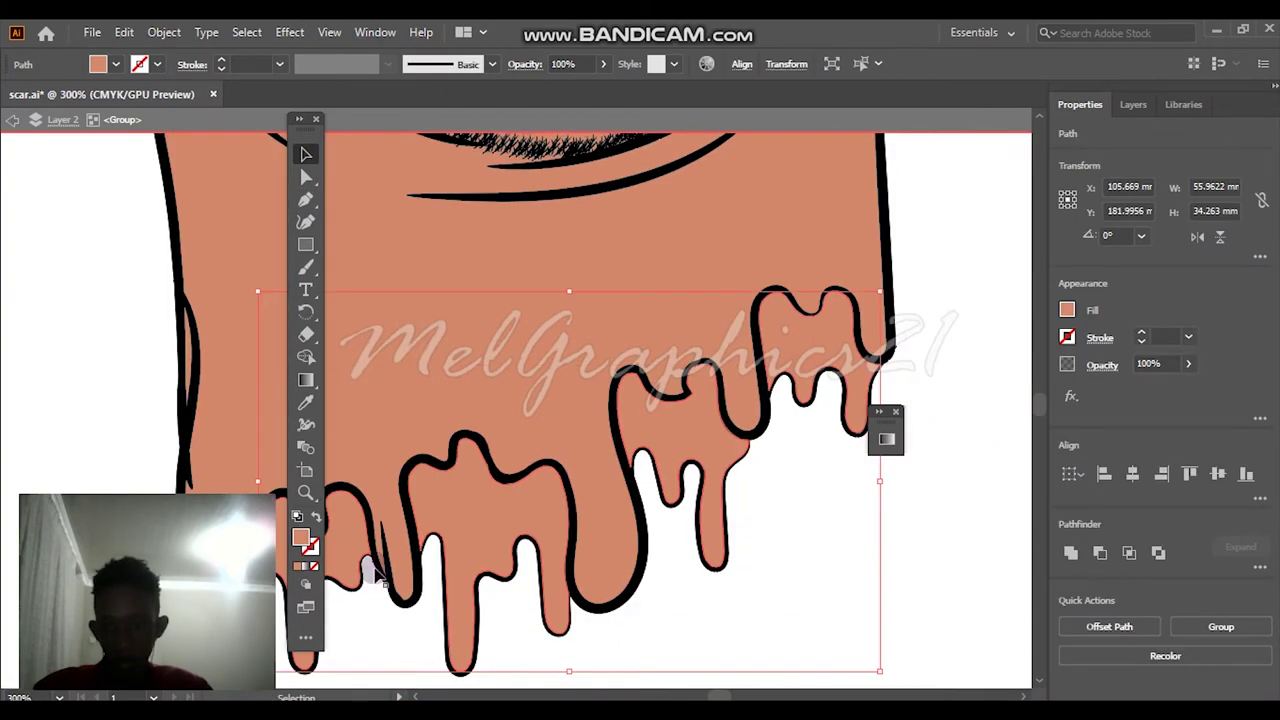
double_click(300, 537)
click(1173, 126)
key(ctrl+0)
click(1000, 390)
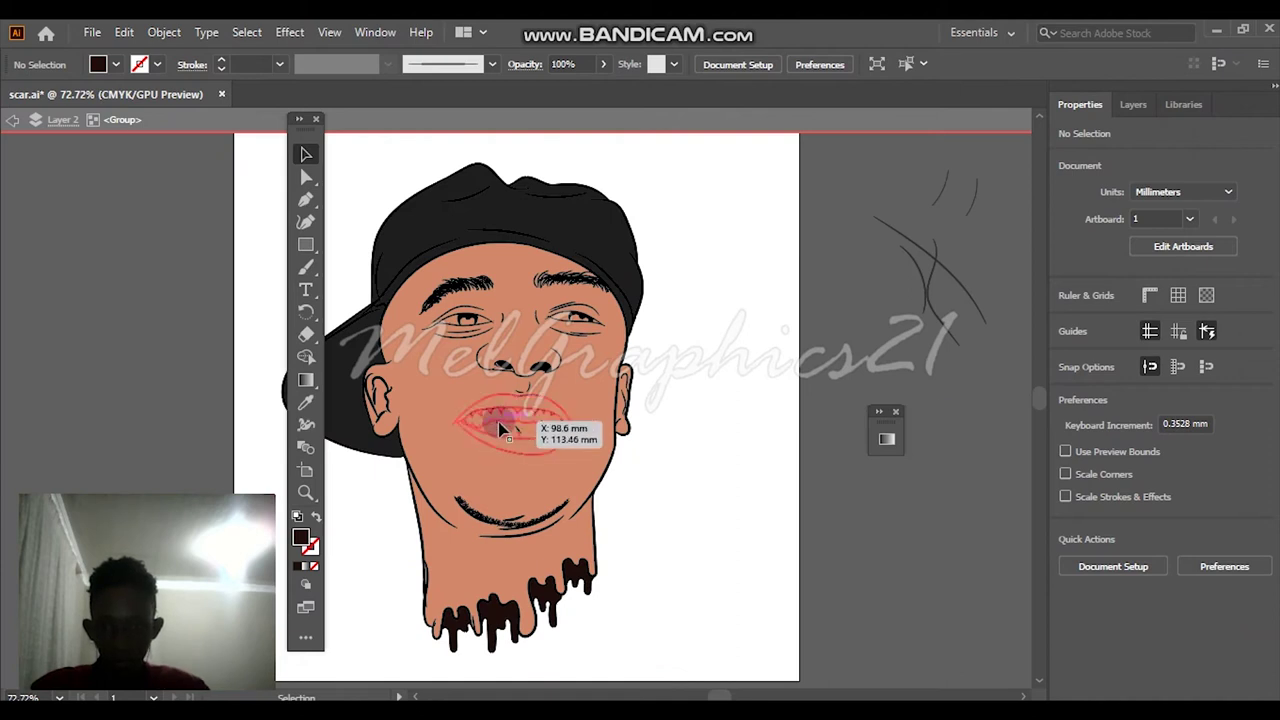
Fill the whites of both eyes with white
scroll(505, 430, up, 5)
click(240, 398)
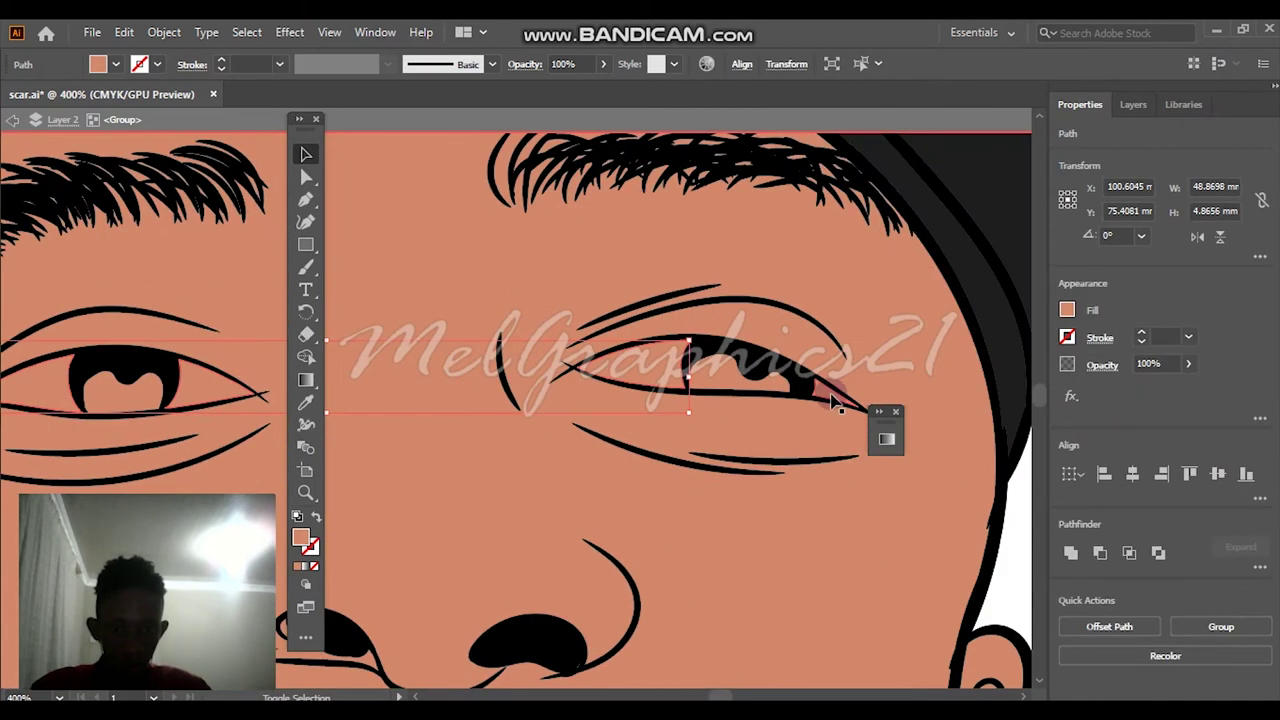
double_click(300, 537)
click(735, 122)
click(1166, 126)
Fill the remaining skin-toned parts of both irises with near-black
scroll(150, 263, down, 3)
click(150, 263)
double_click(300, 537)
click(1166, 126)
key(ctrl+0)
click(975, 435)
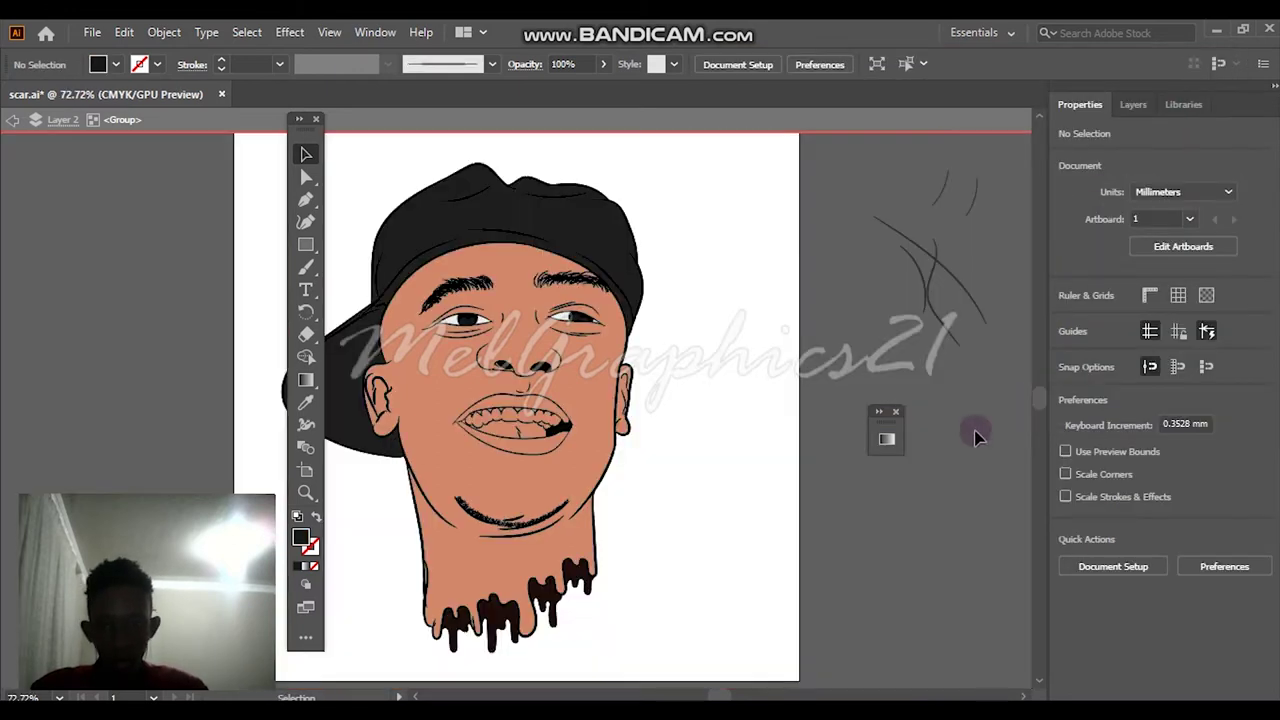
Fill the teeth with near-white
scroll(515, 430, up, 7)
click(595, 392)
double_click(300, 537)
click(729, 130)
click(1166, 126)
Fill the tongue area below the upper teeth with pink #D16B78
click(659, 539)
double_click(300, 537)
click(996, 122)
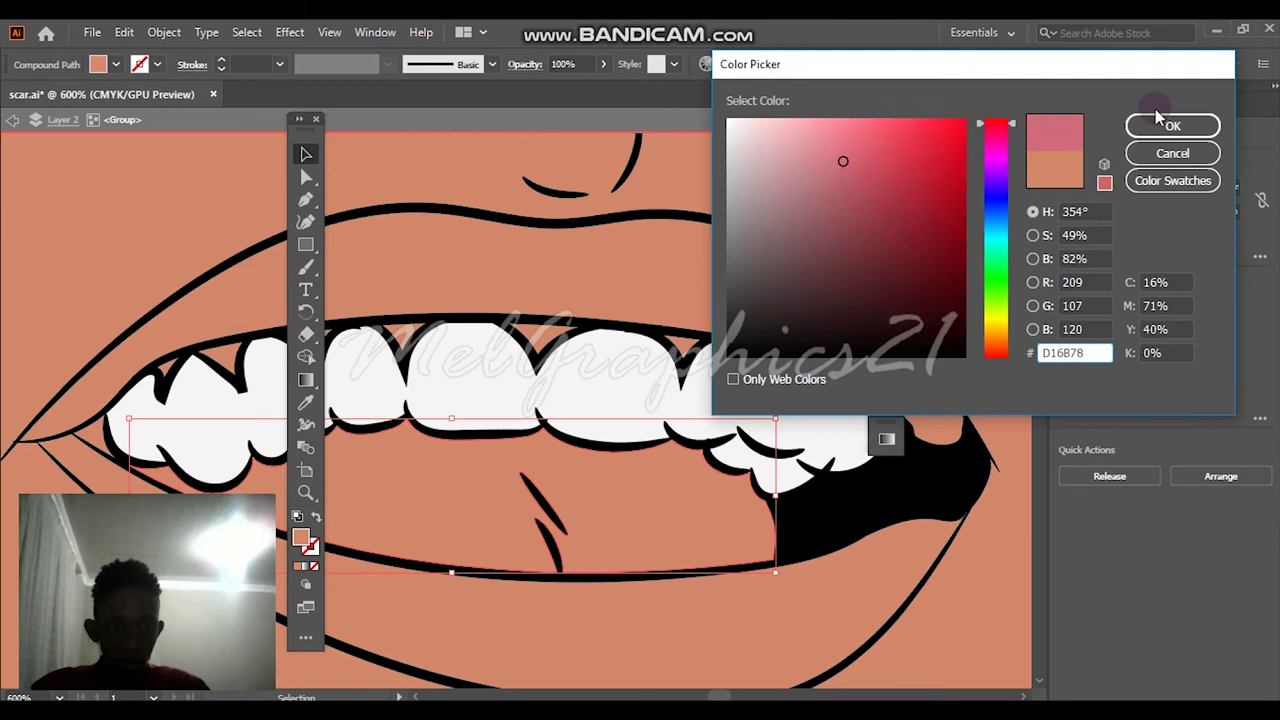
click(1166, 126)
key(ctrl+0)
click(706, 349)
Fill the small skin-toned gum gaps between the upper teeth with a muted pinkish red
scroll(557, 423, up, 6)
click(545, 425)
scroll(612, 463, up, 2)
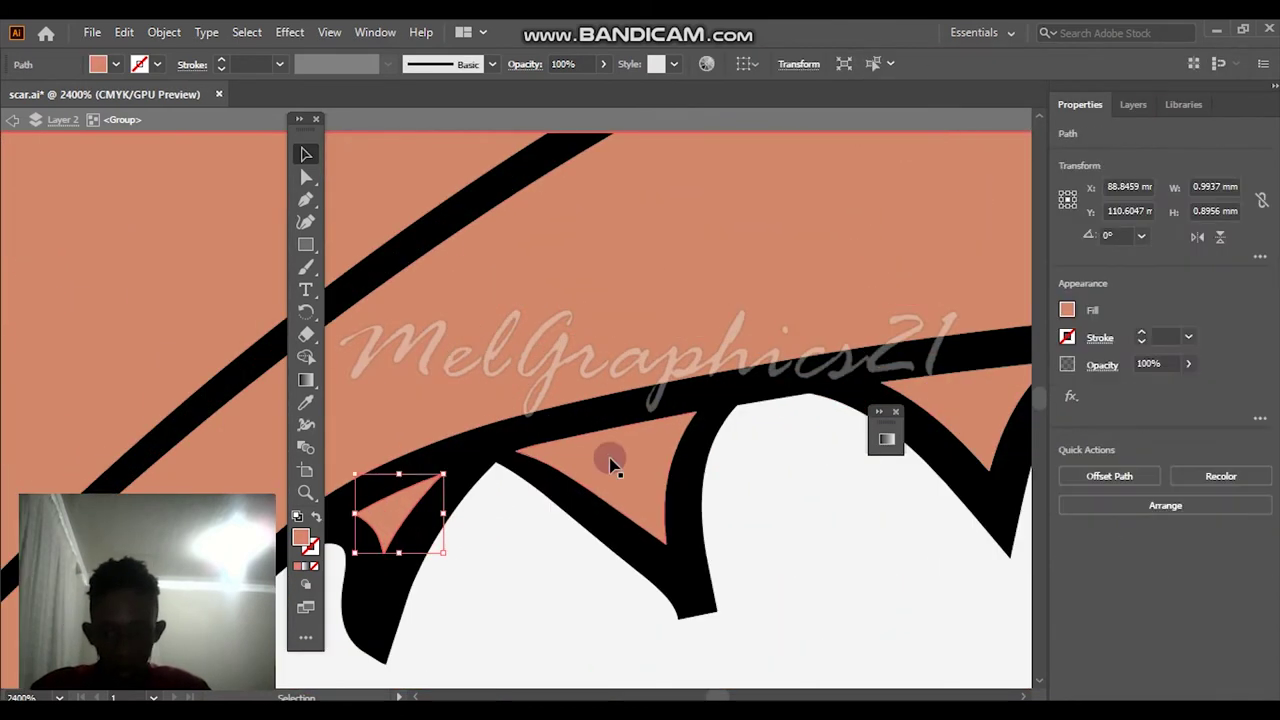
scroll(612, 463, right, 5)
click(660, 392)
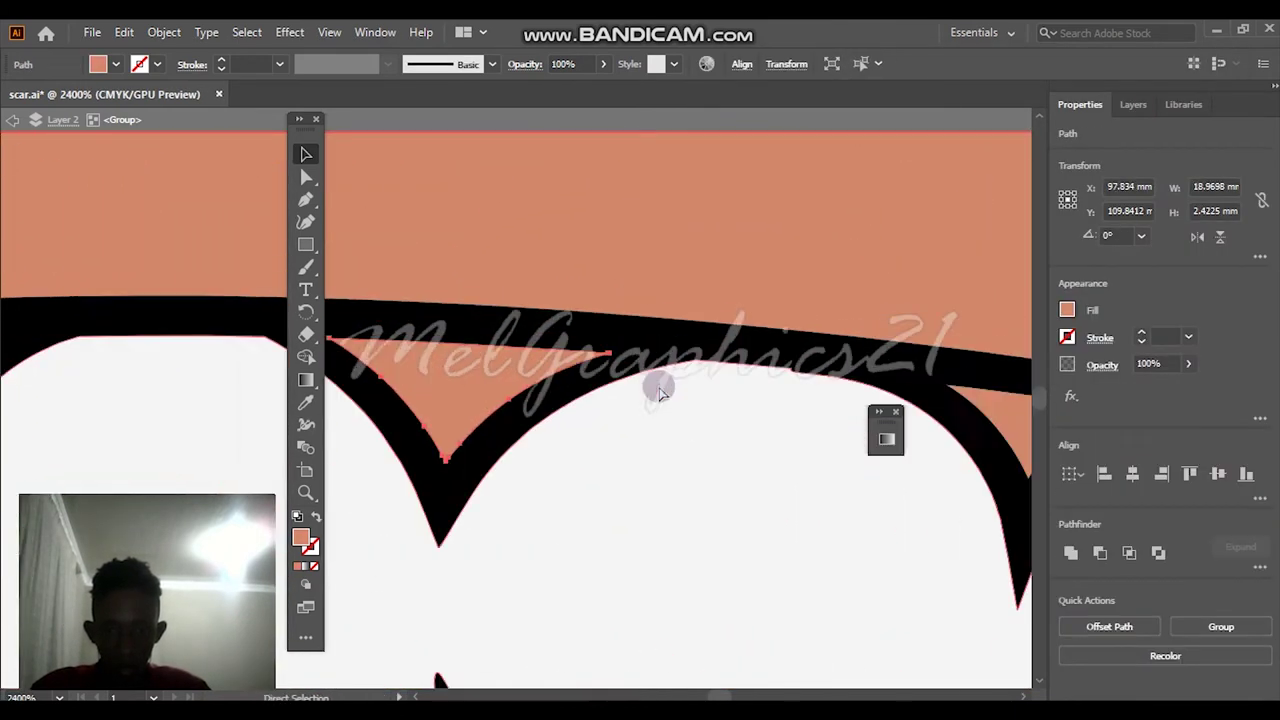
scroll(660, 392, right, 5)
click(508, 438)
scroll(503, 520, down, 5)
double_click(307, 541)
click(1160, 126)
key(ctrl+0)
click(901, 387)
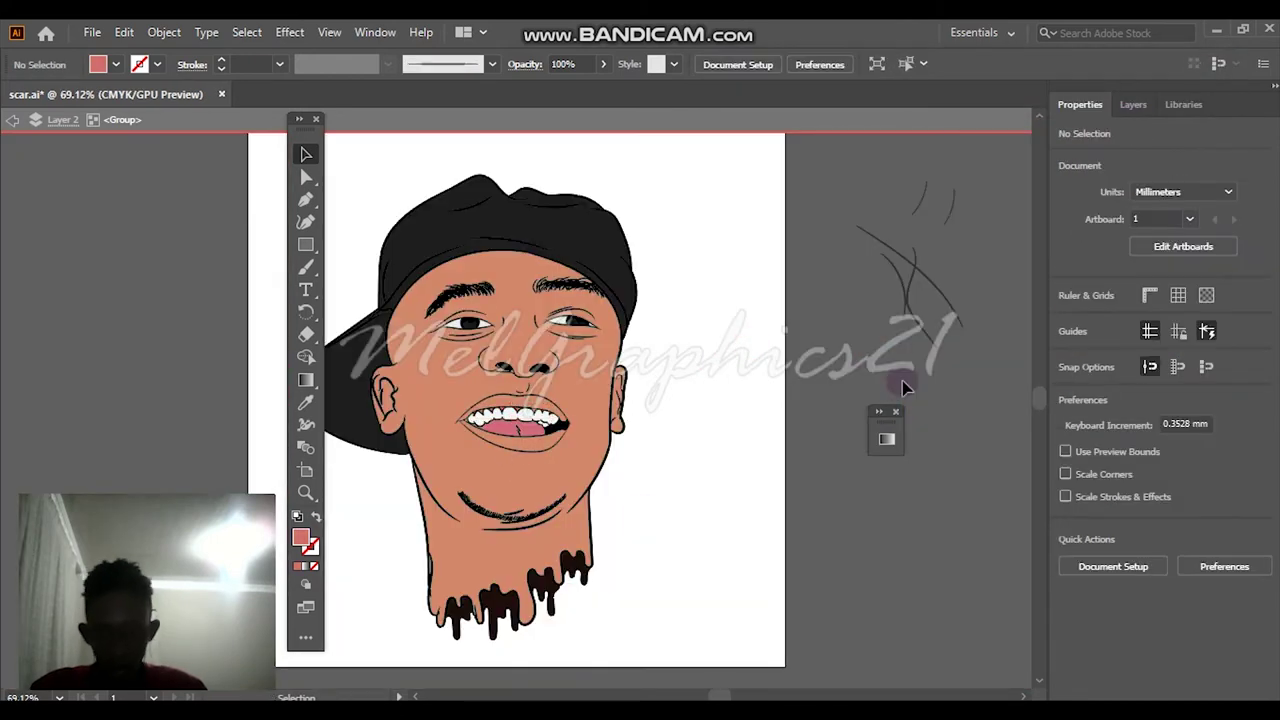
Fill the lower lip with a muted light red
scroll(520, 420, up, 6)
click(503, 422)
double_click(301, 538)
drag(1000, 300, 1018, 362)
click(1172, 126)
Fill the upper lip with a muted red darker than the lower lip
click(230, 240)
double_click(301, 538)
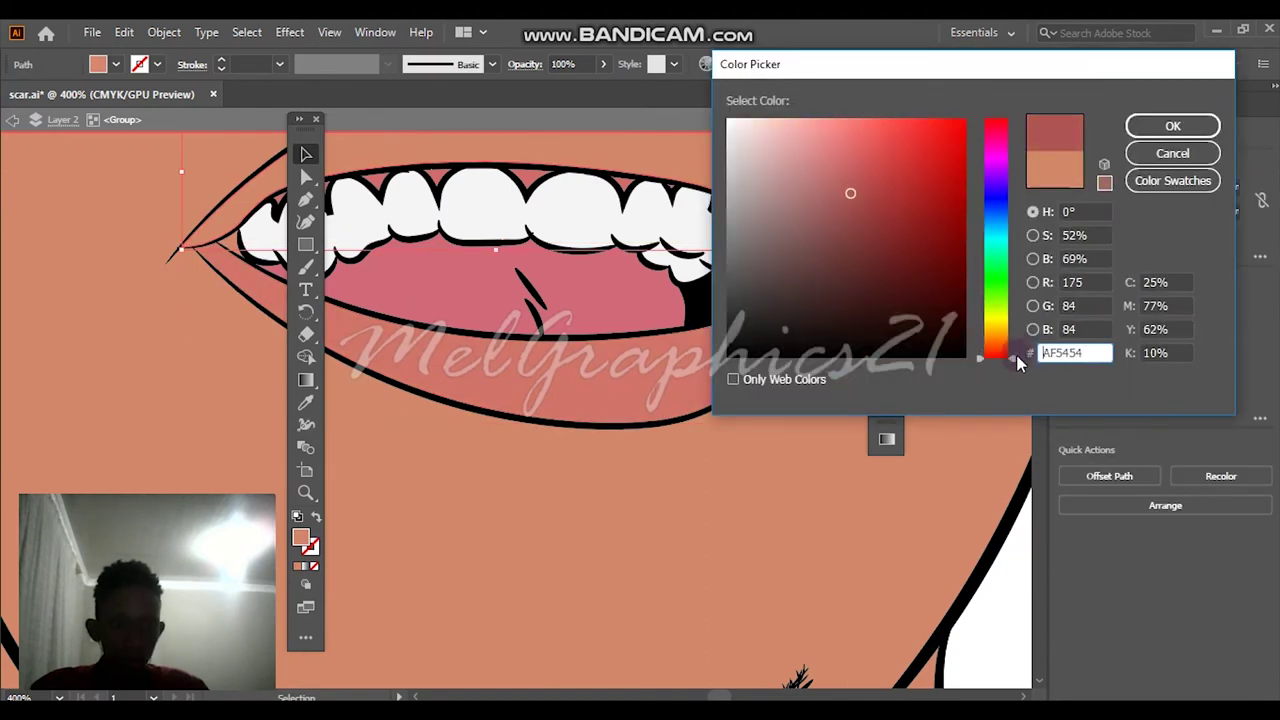
click(1172, 126)
key(ctrl+0)
scroll(380, 438, up, 6)
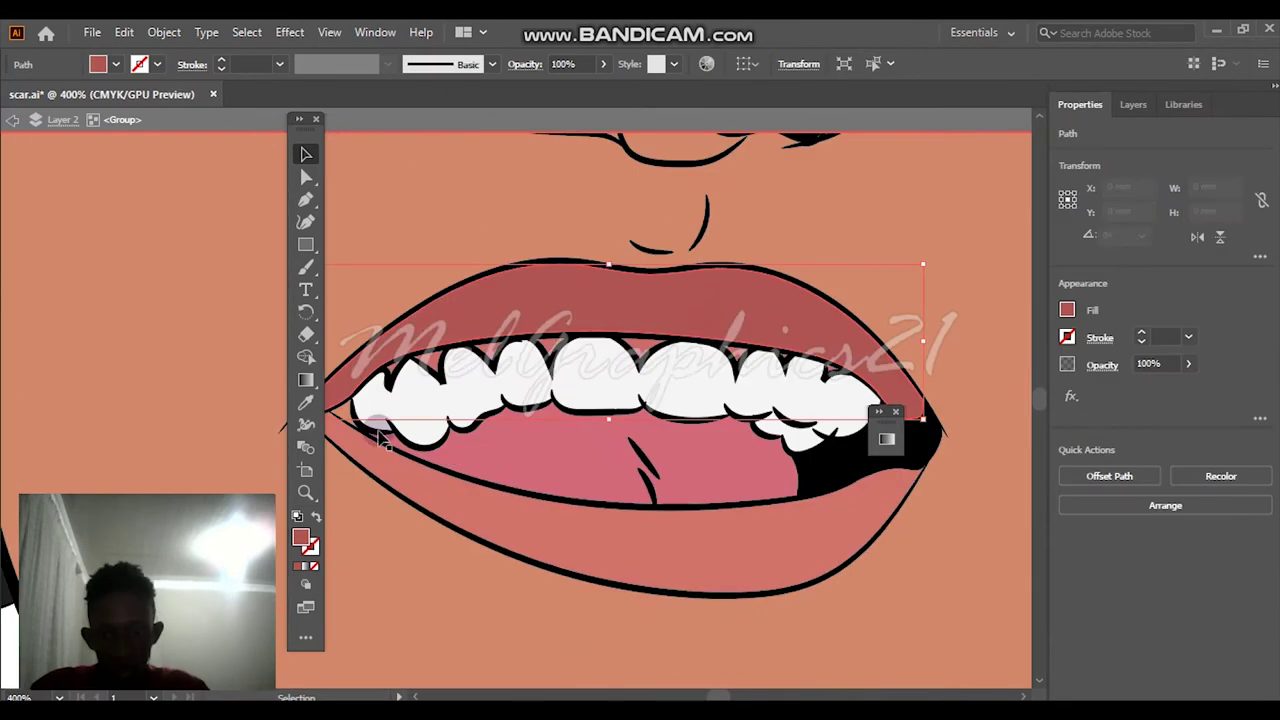
double_click(301, 538)
key(Return)
key(ctrl+0)
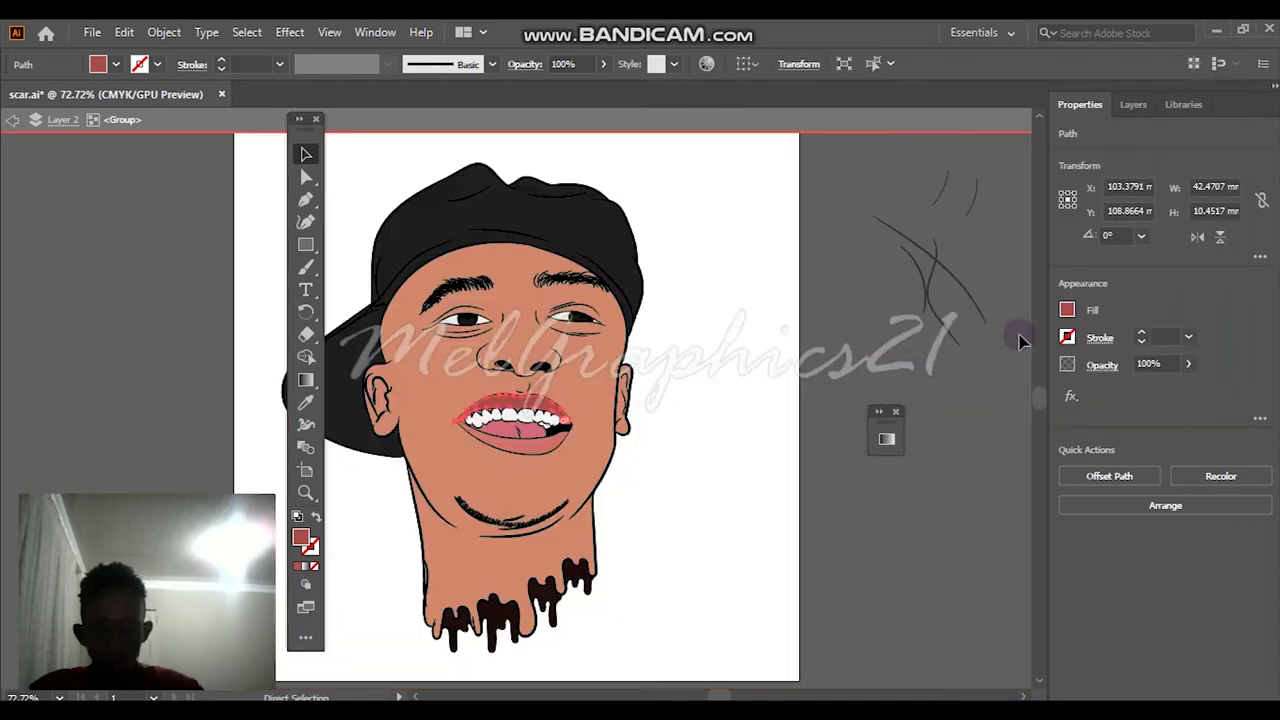
click(706, 420)
Recolour the highlight shapes inside both irises with a lighter dark grey
scroll(535, 318, up, 6)
click(370, 425)
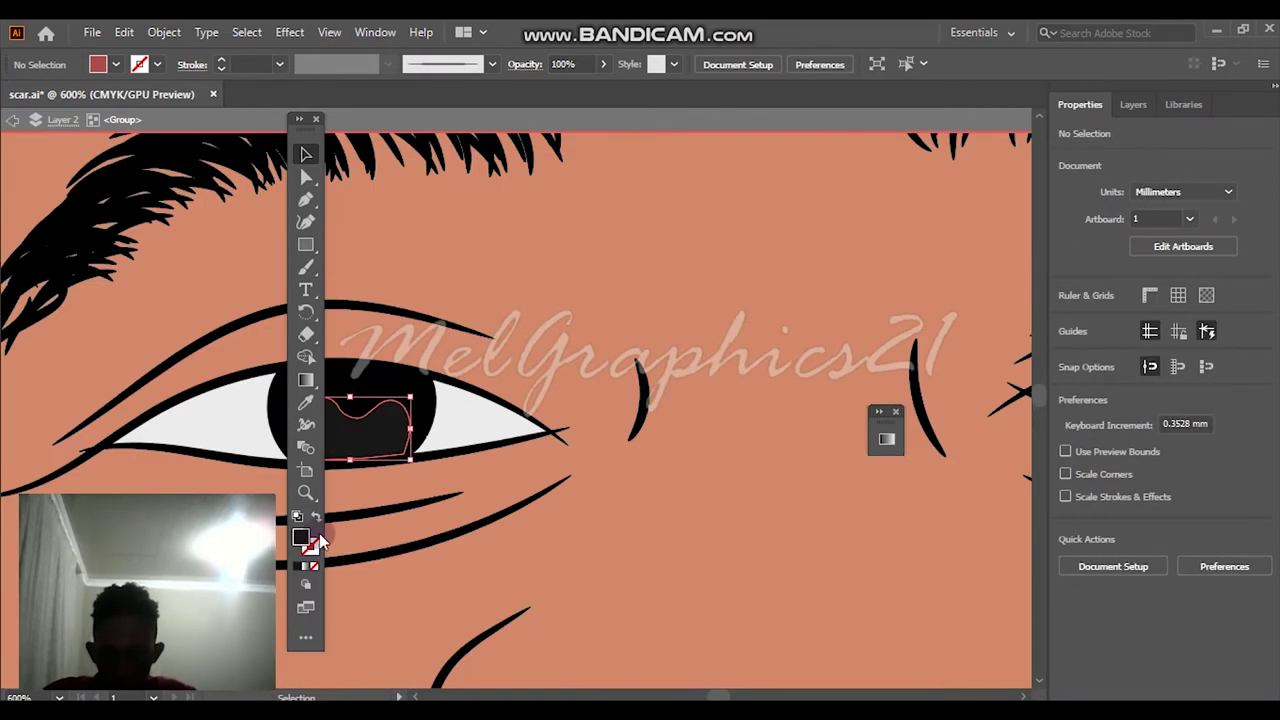
double_click(301, 538)
key(Return)
scroll(708, 452, right, 4)
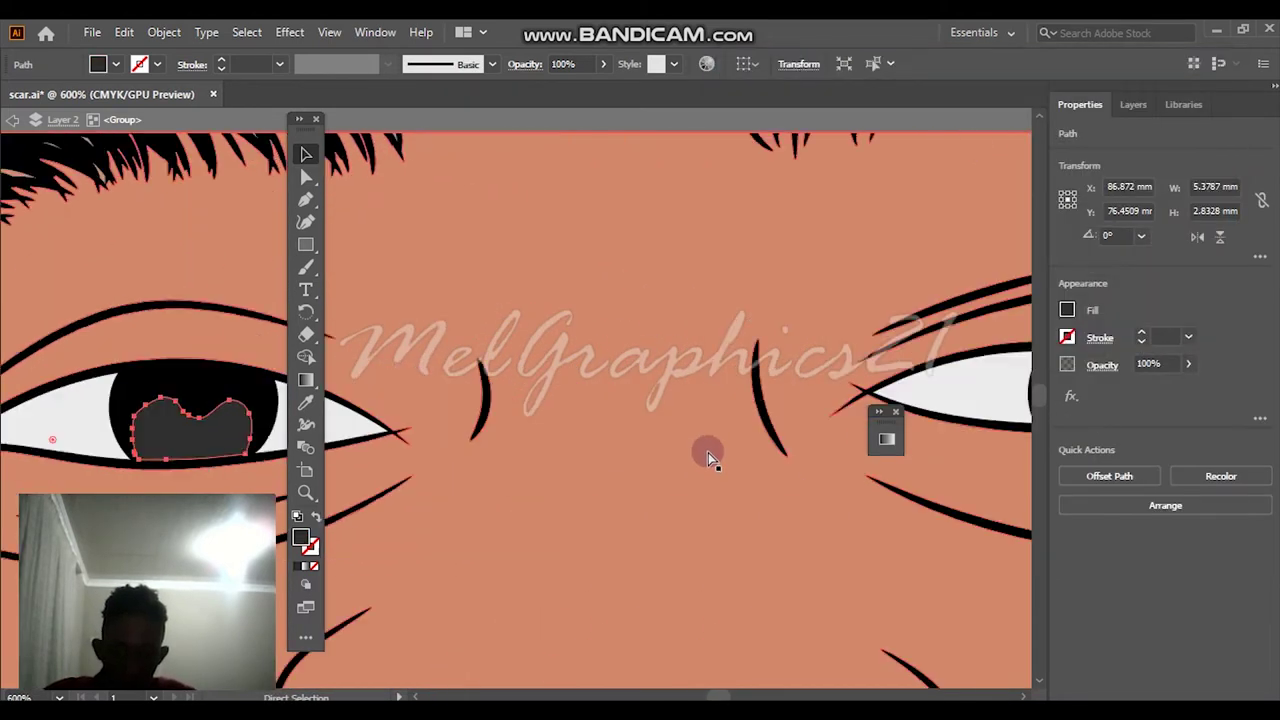
key(i)
key(ctrl+0)
key(v)
click(754, 354)
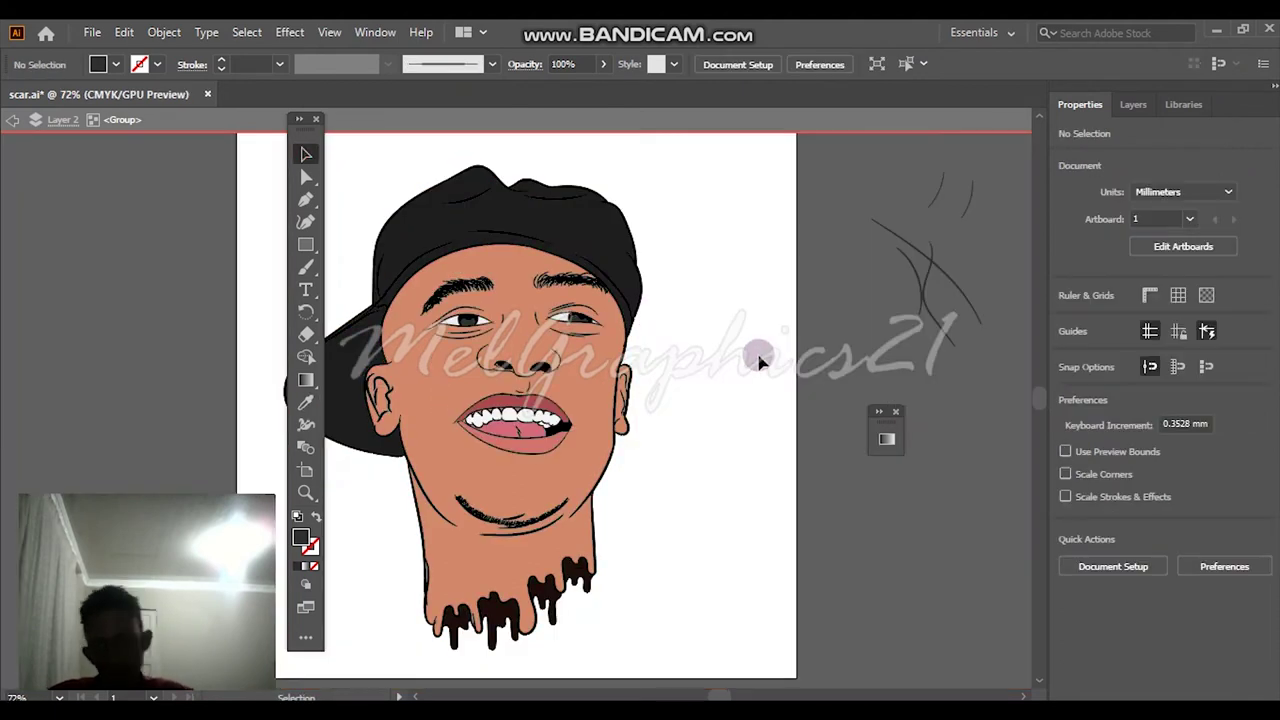
Leave the group's isolation mode and lock Layer 2, which holds the coloured artwork
key(F7)
double_click(1008, 212)
click(1110, 152)
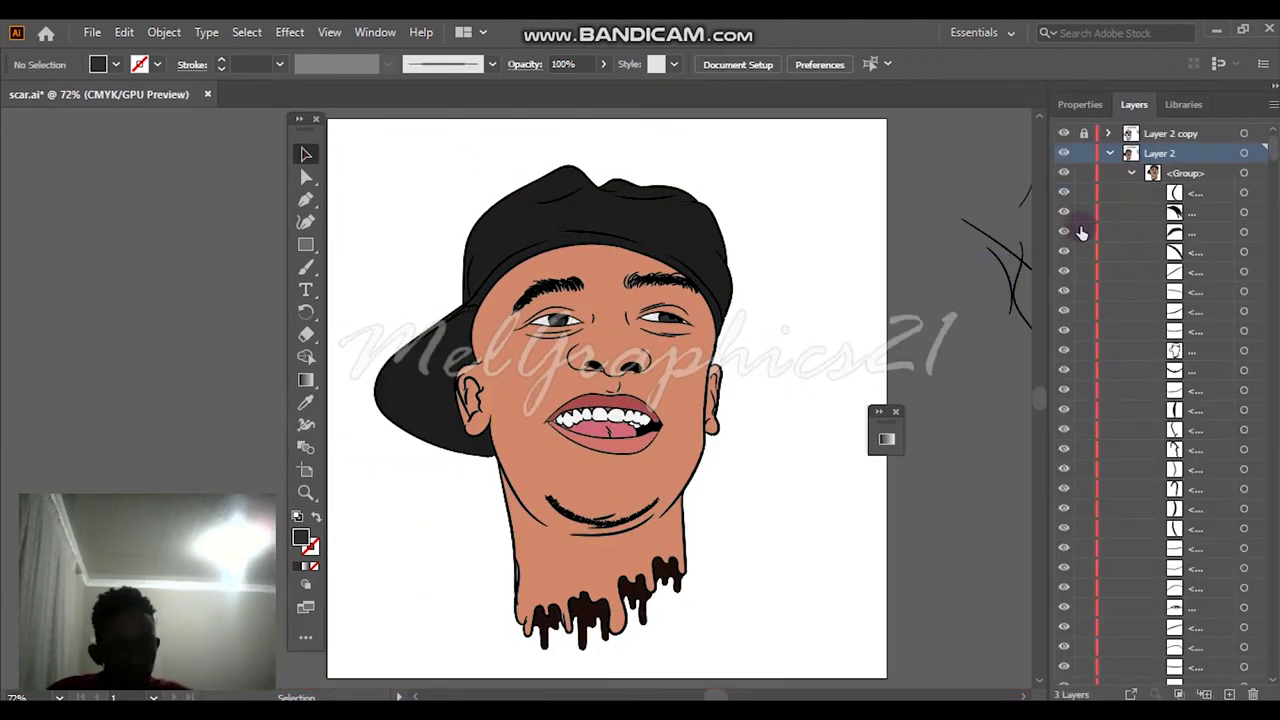
click(1120, 172)
scroll(1105, 418, down, 3)
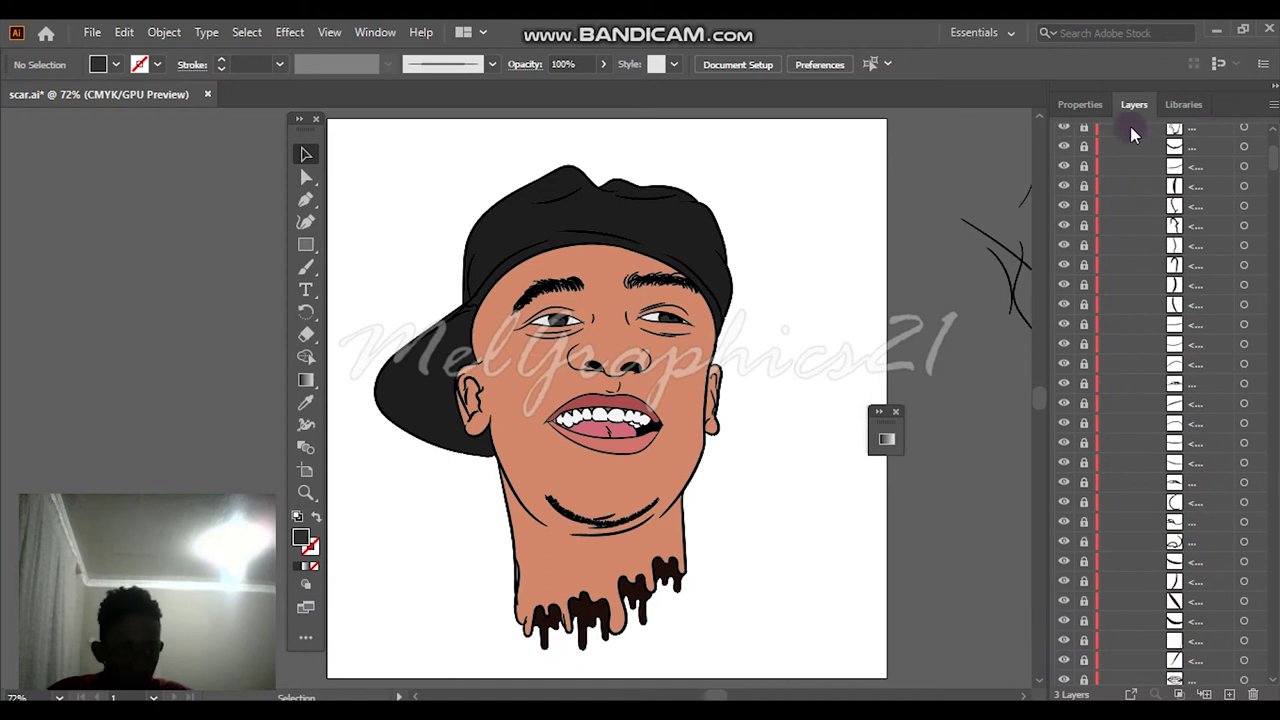
scroll(1120, 145, up, 5)
click(1108, 153)
Place a duplicate of the line-art layer above Layer 2 and add an empty layer between the two
drag(1160, 153, 1230, 694)
click(1062, 174)
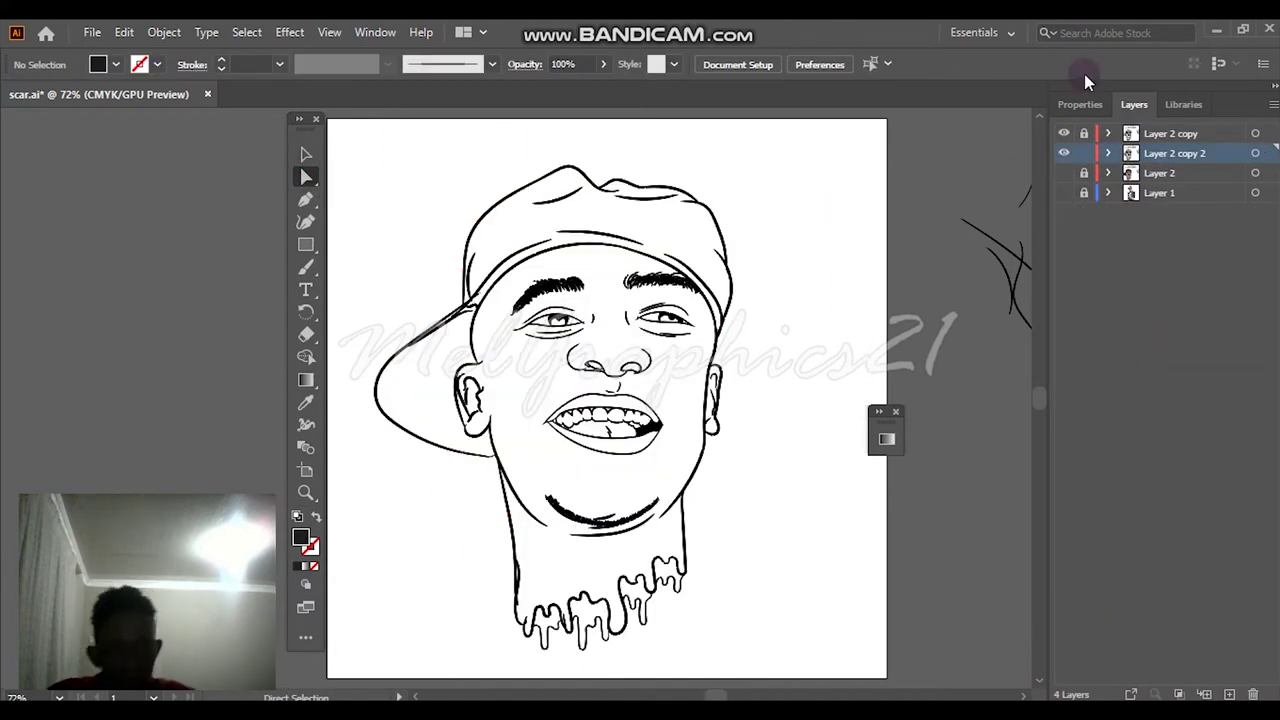
click(1063, 173)
Set the fill to black and draw two freehand shadow patches with the Pencil tool on the cap's right side, over the photo
double_click(302, 537)
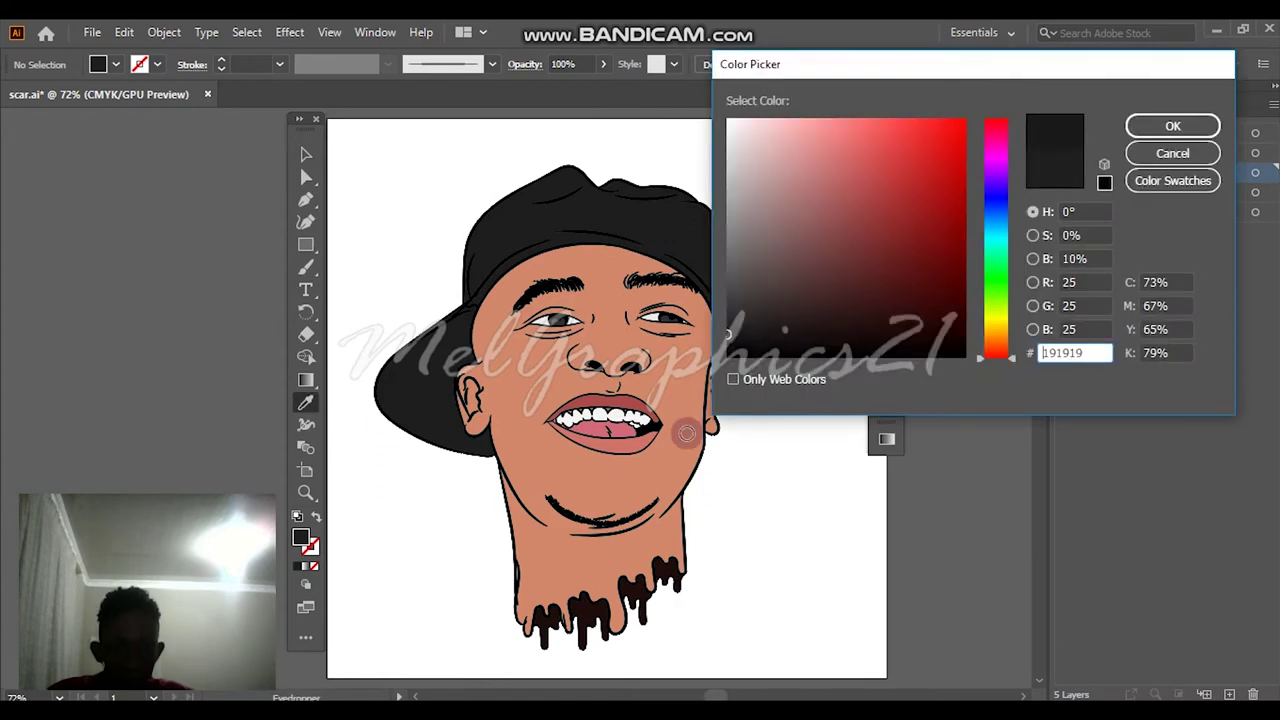
click(1165, 125)
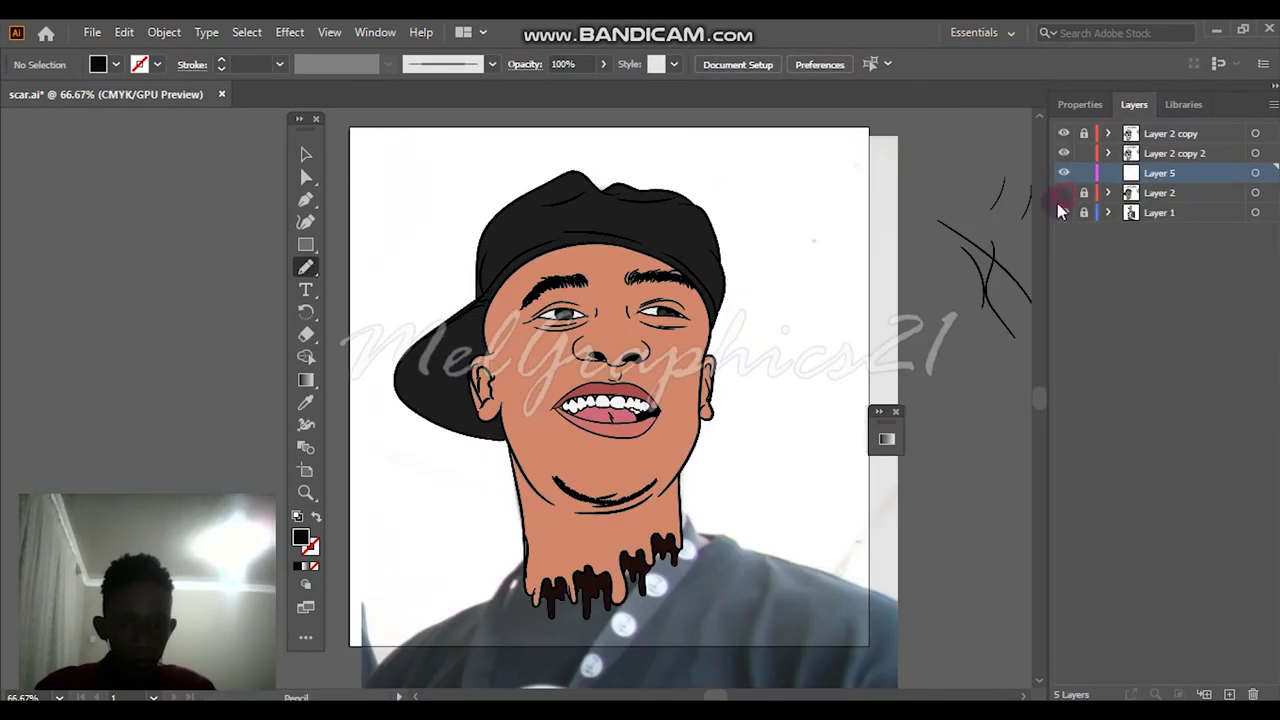
click(1063, 212)
scroll(675, 215, up, 4)
drag(651, 228, 776, 272)
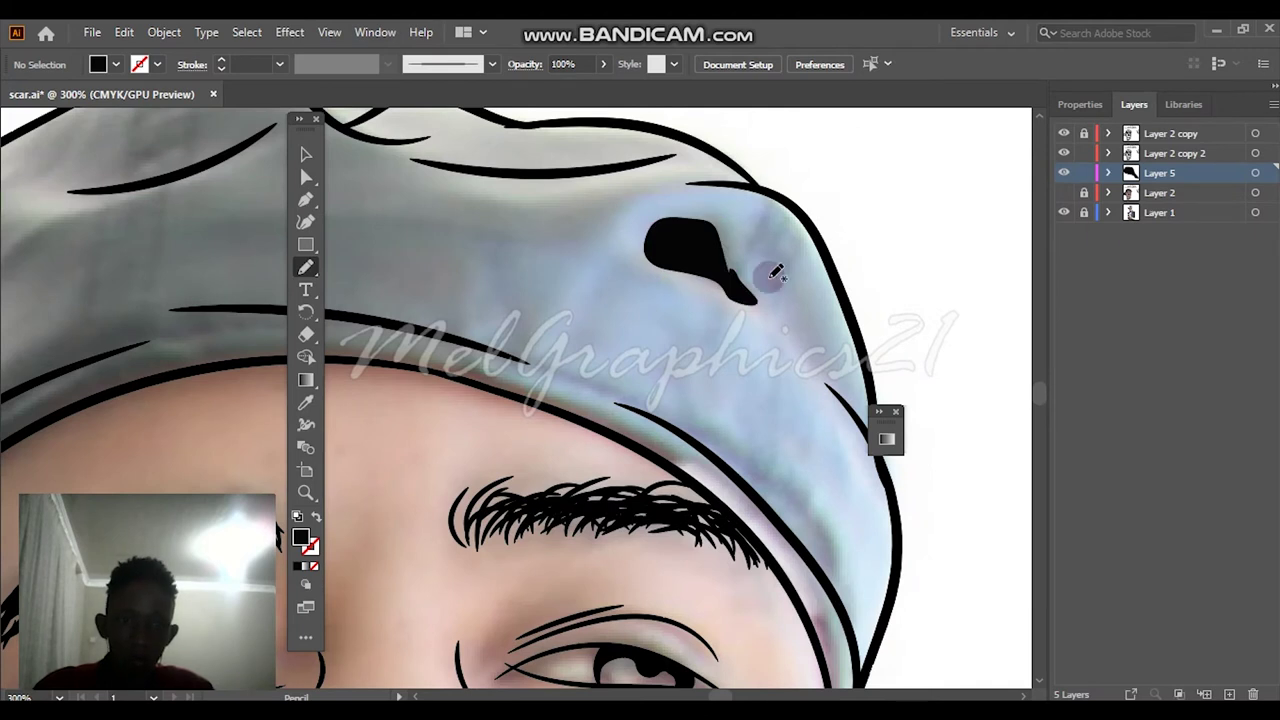
drag(837, 383, 805, 298)
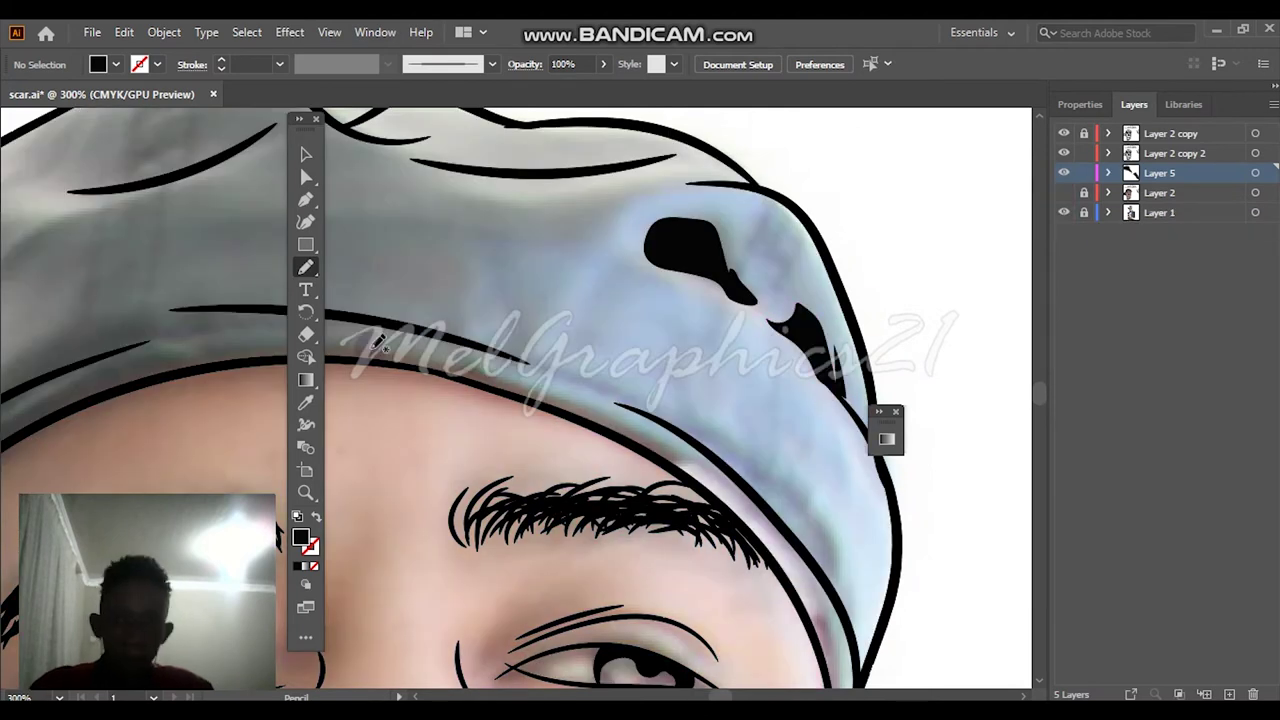
Try to draw a freehand shadow patch inside the cap's left peak
scroll(373, 318, down, 4)
scroll(445, 275, up, 4)
drag(445, 275, 568, 312)
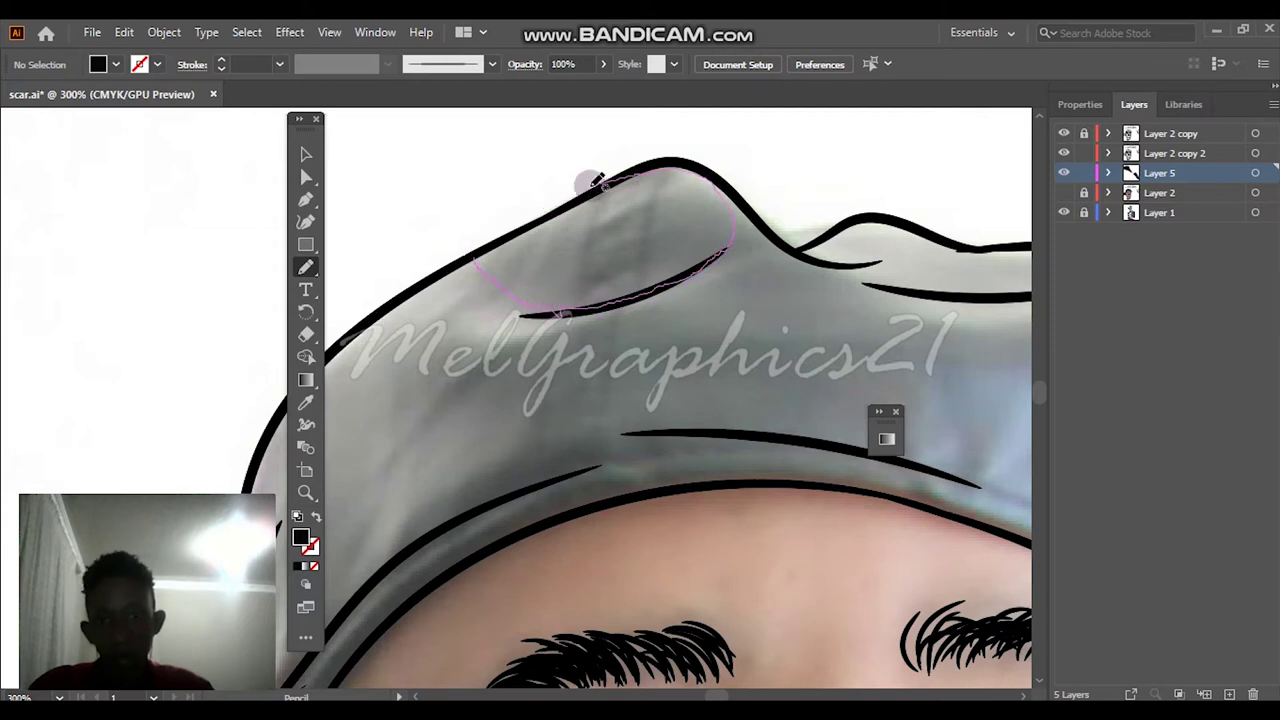
scroll(785, 145, down, 4)
click(1063, 192)
click(1063, 192)
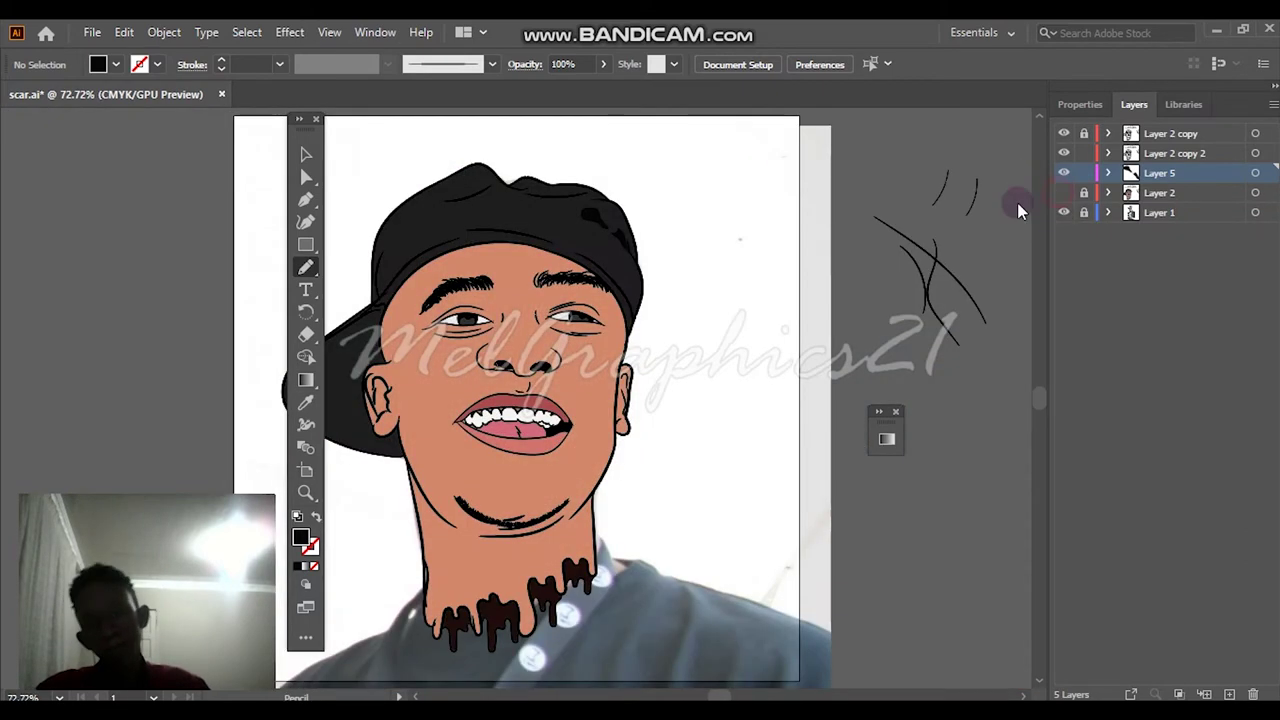
Draw a long black shadow patch along the cap's upper right fold and compare it with the coloured artwork
scroll(628, 226, up, 4)
drag(425, 235, 428, 237)
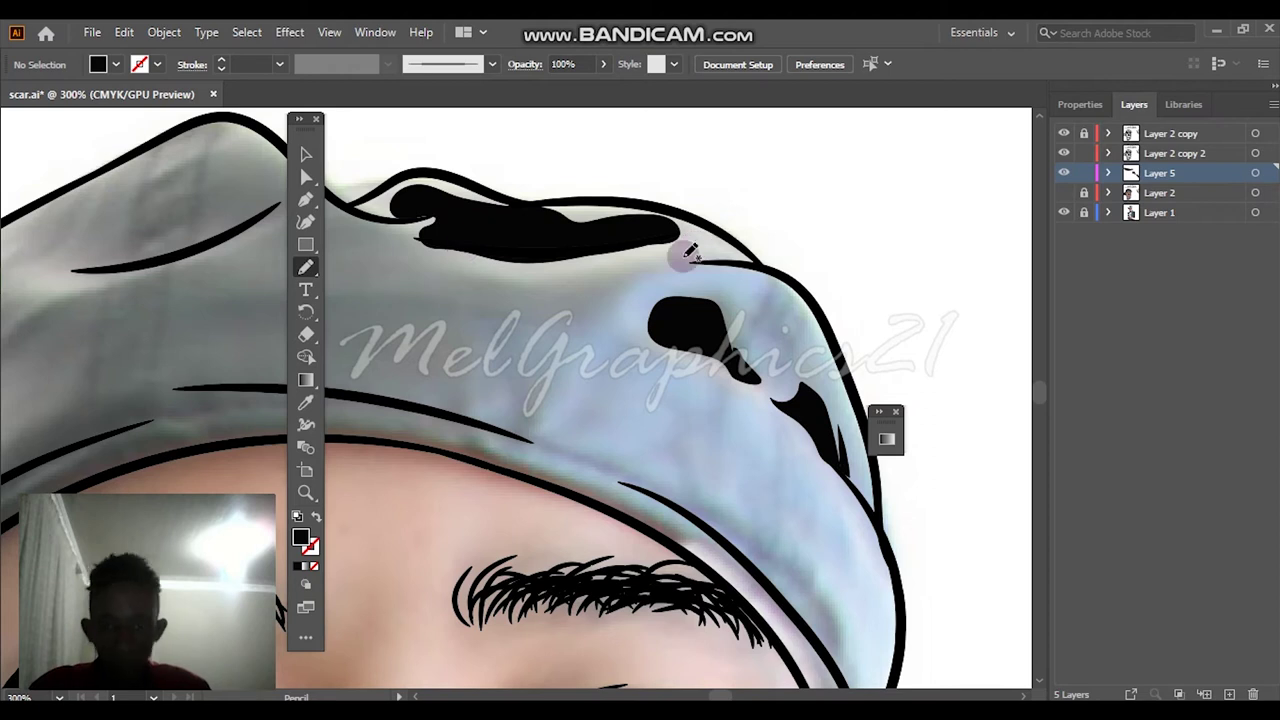
scroll(514, 277, up, 2)
scroll(514, 277, down, 5)
click(1063, 192)
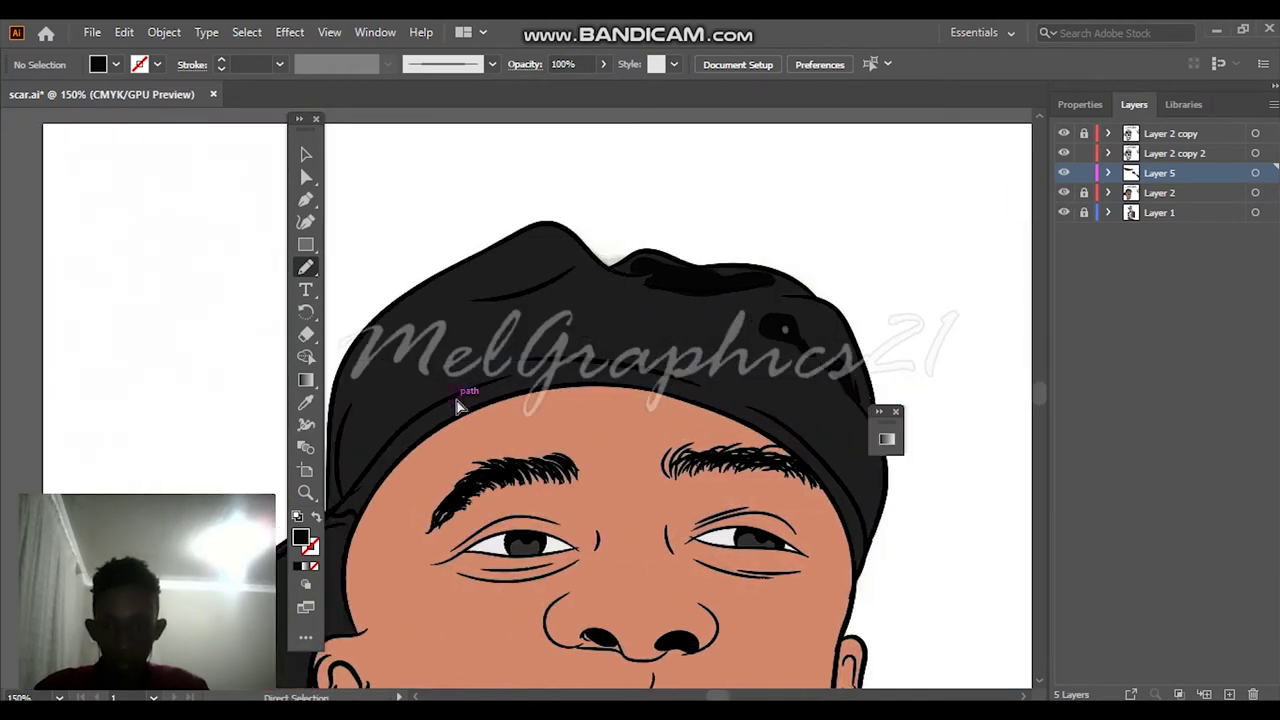
click(1063, 192)
Draw a black shadow patch inside the cap's left peak, above its curved crease line
scroll(474, 285, up, 5)
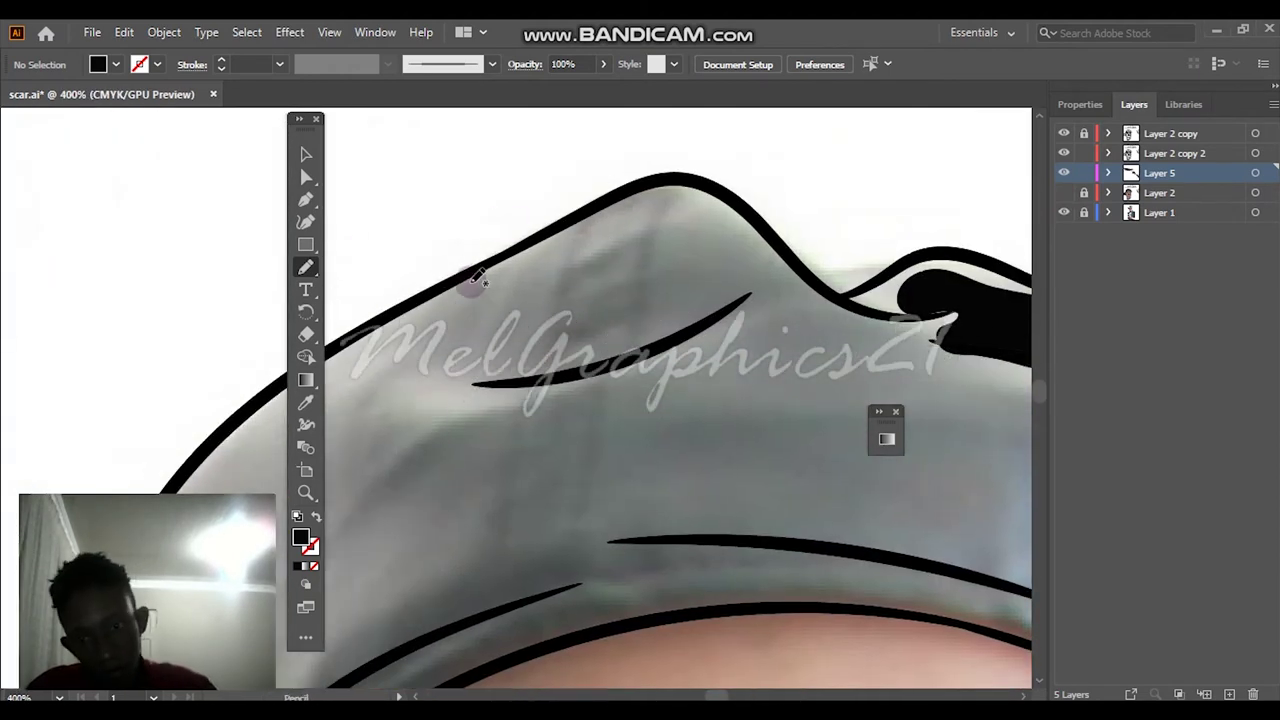
drag(527, 247, 624, 221)
drag(533, 242, 530, 250)
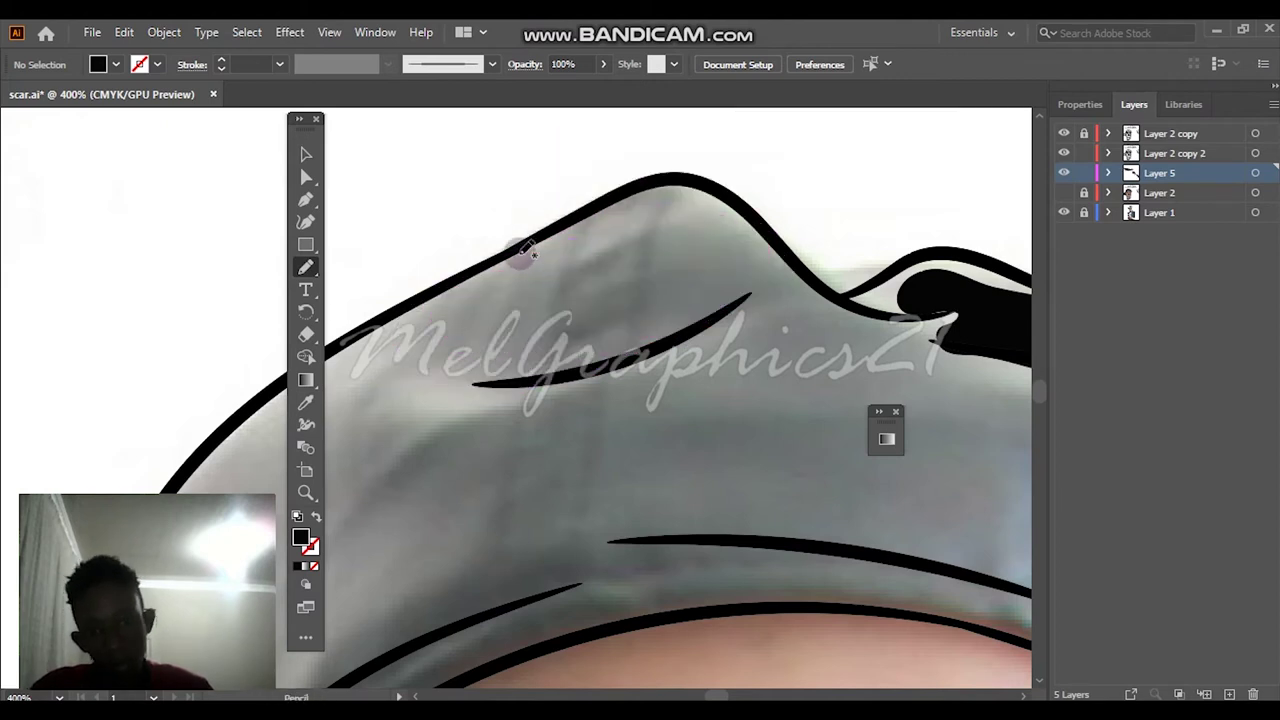
drag(415, 322, 418, 325)
key(ctrl+0)
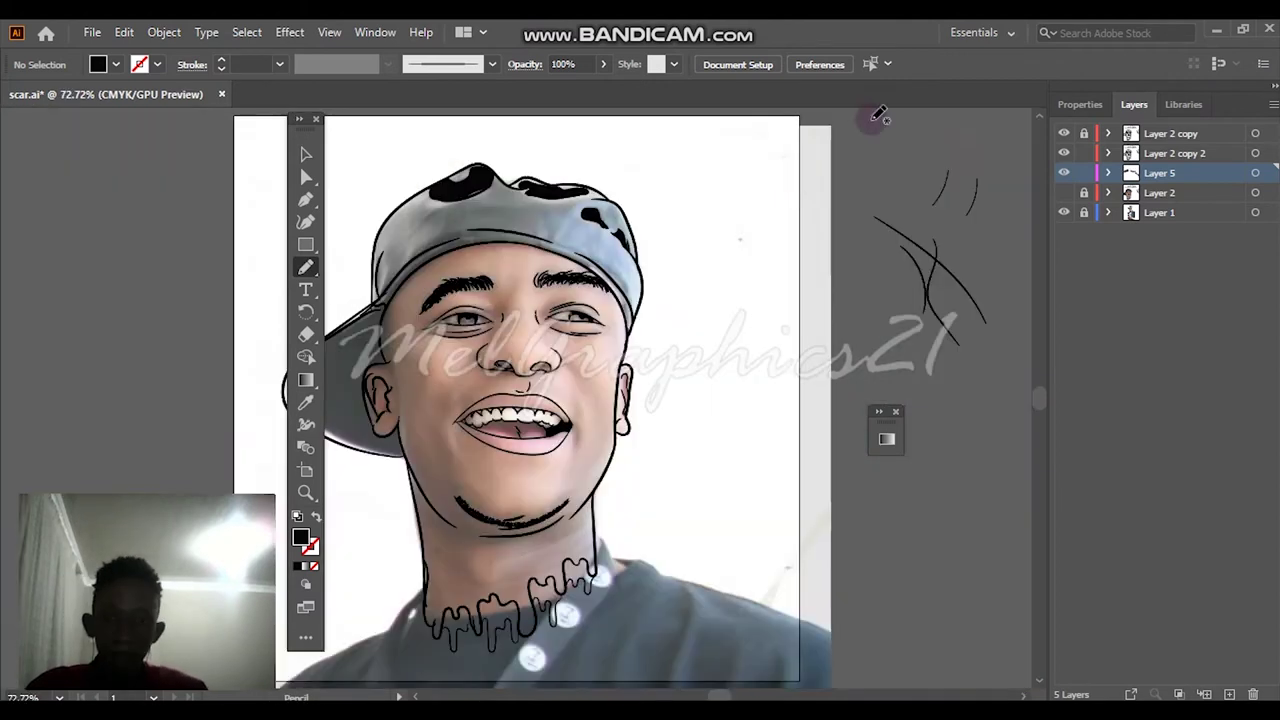
click(1063, 192)
Draw black shadow patches along the cap's lower left edge, just above where the brim begins
scroll(365, 260, up, 5)
mouse_move(458, 283)
mouse_down()
mouse_move(447, 390)
mouse_move(450, 340)
mouse_up()
scroll(470, 338, down, 3)
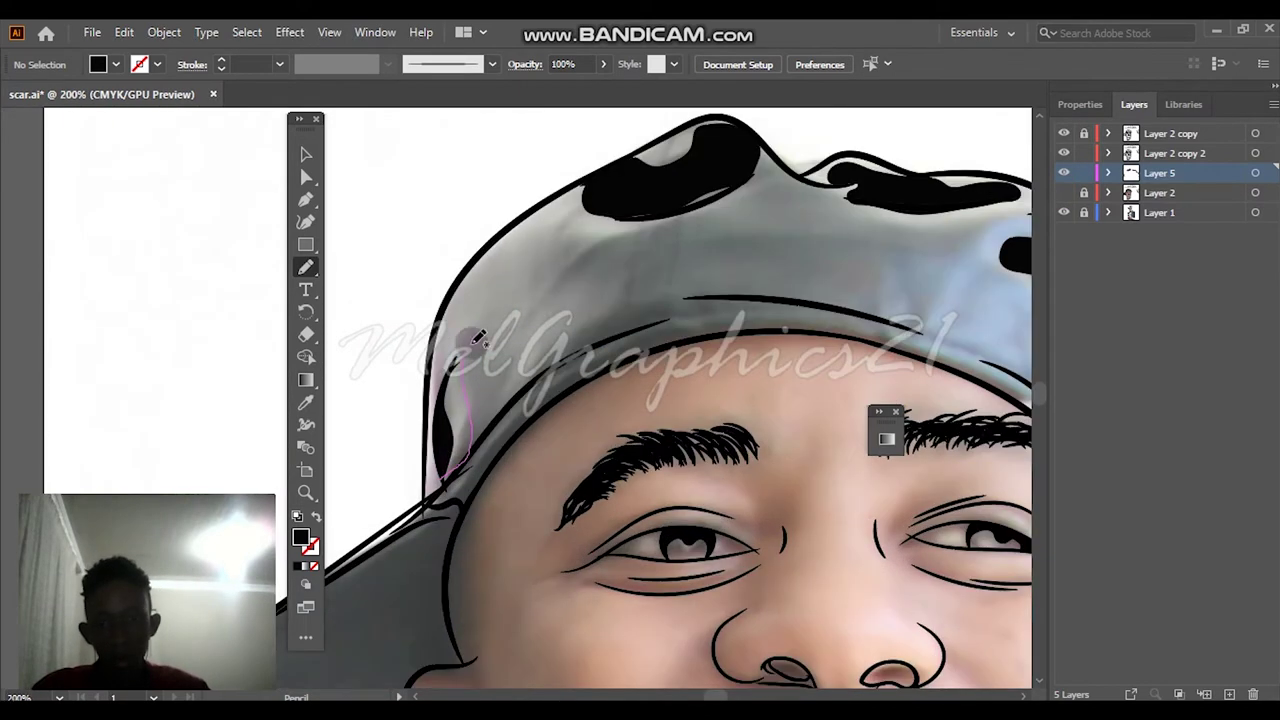
mouse_move(480, 478)
mouse_down()
mouse_move(468, 482)
mouse_move(471, 418)
mouse_up()
scroll(490, 410, up, 2)
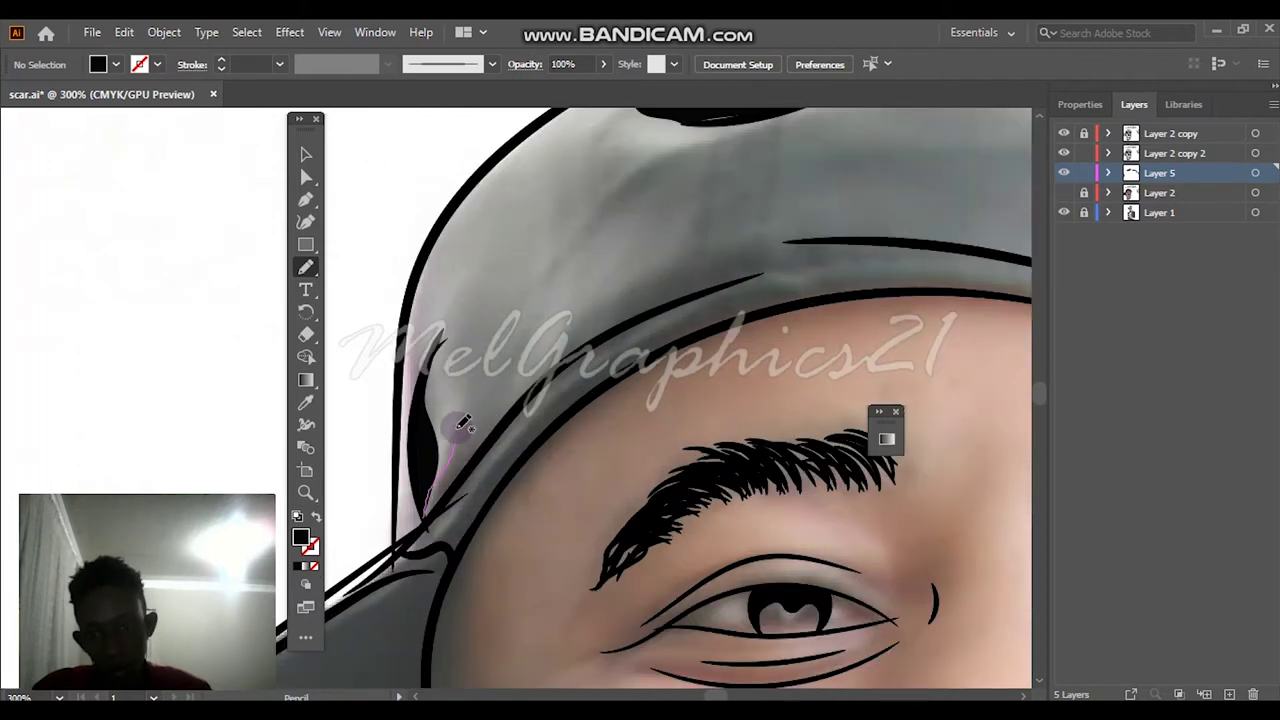
drag(437, 465, 440, 470)
key(ctrl+0)
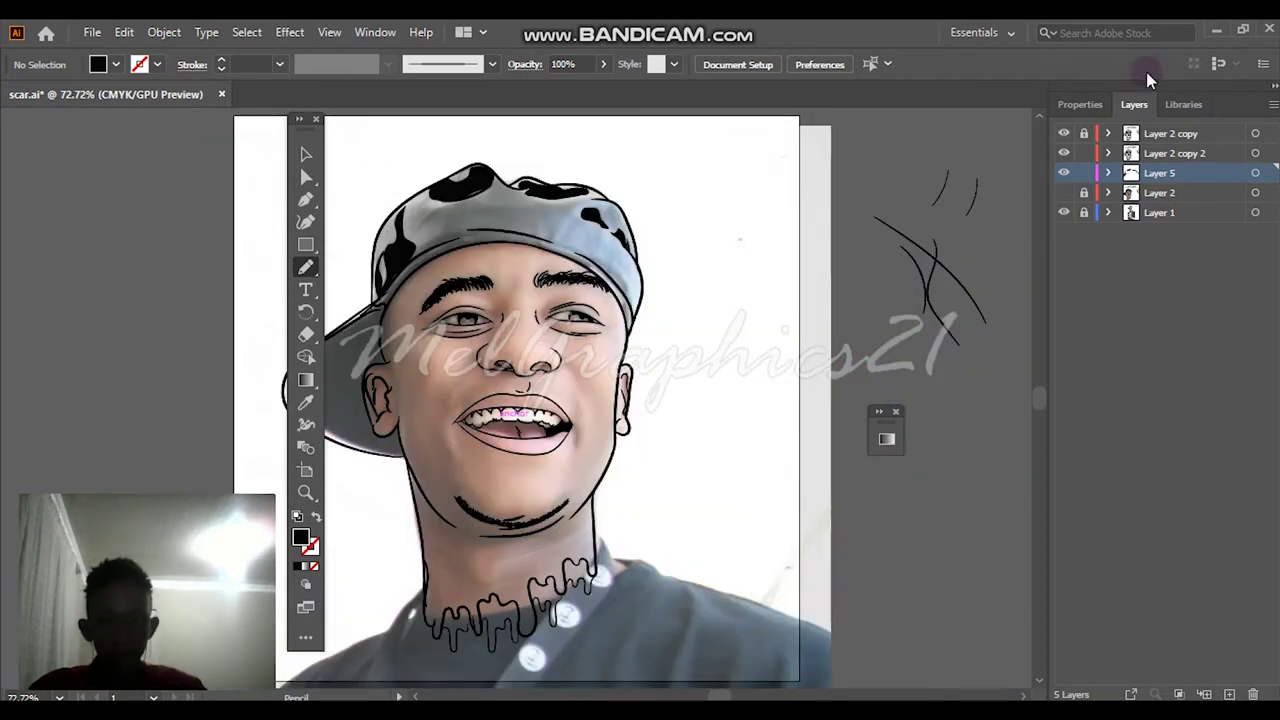
click(1063, 192)
Extend the cap's left shadow with black shapes running along the band above the forehead
scroll(540, 240, up, 5)
drag(568, 212, 525, 258)
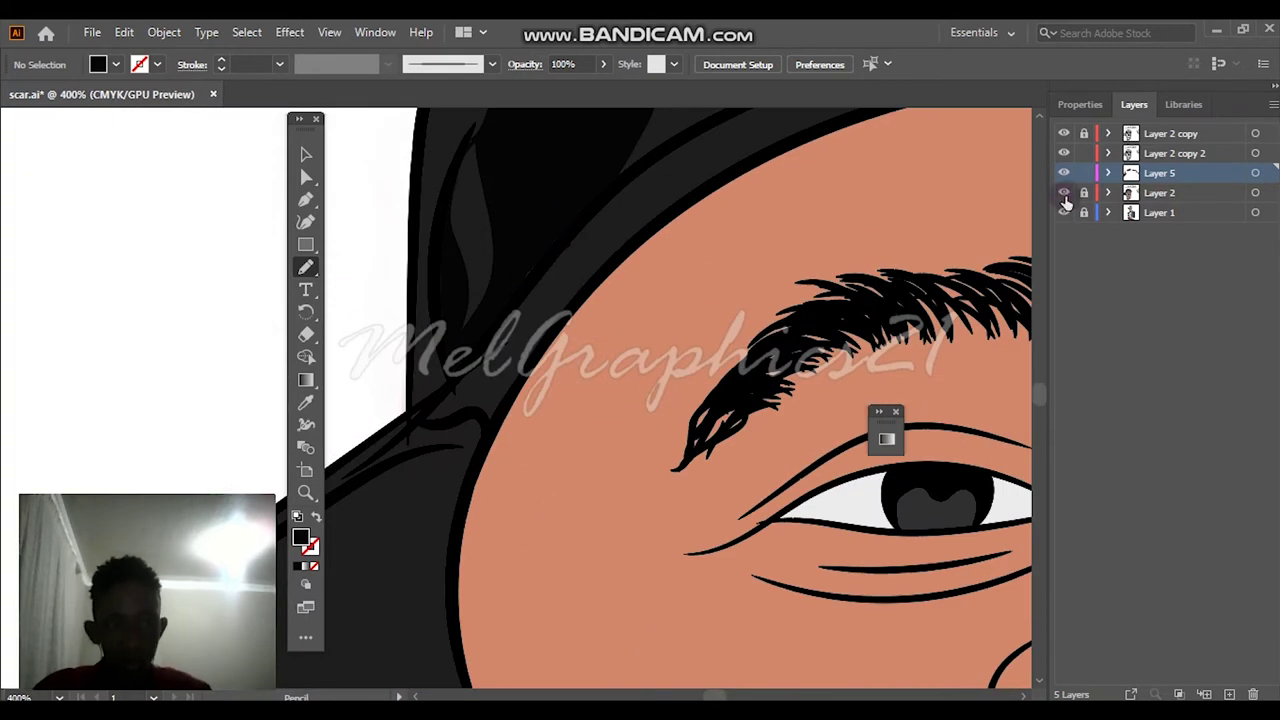
click(1063, 192)
scroll(693, 222, up, 2)
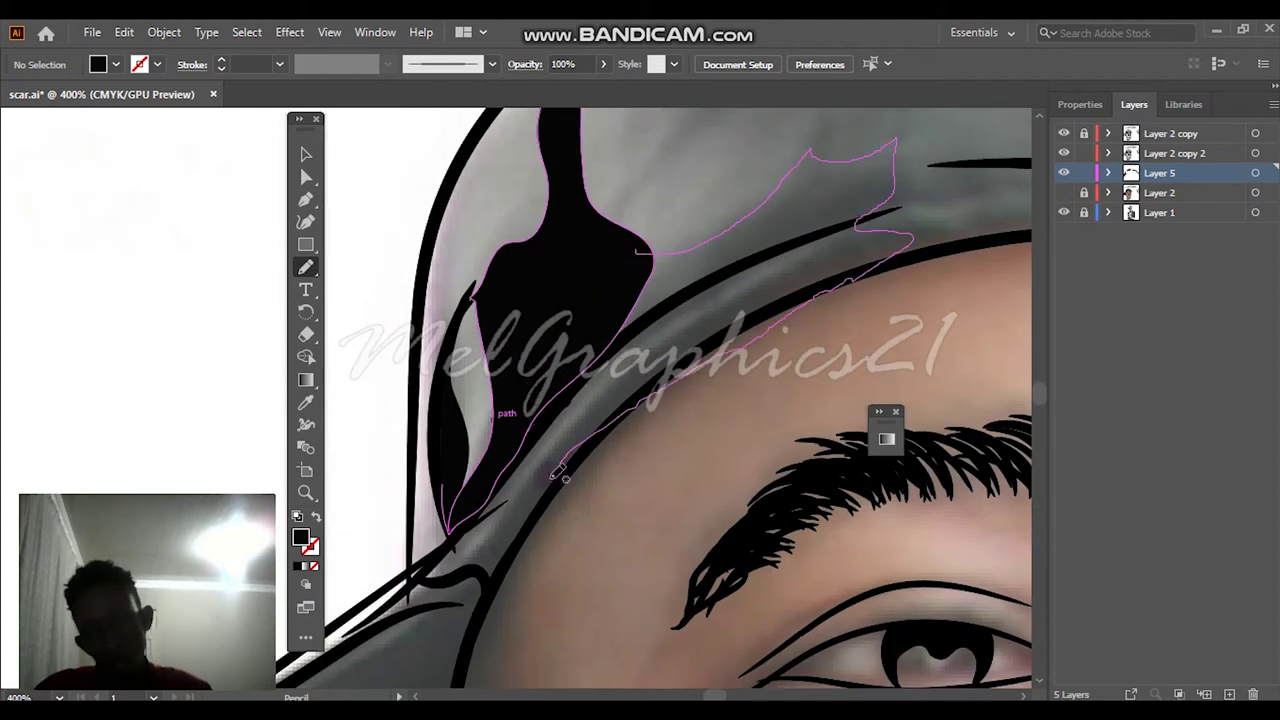
drag(566, 395, 568, 398)
key(ctrl+0)
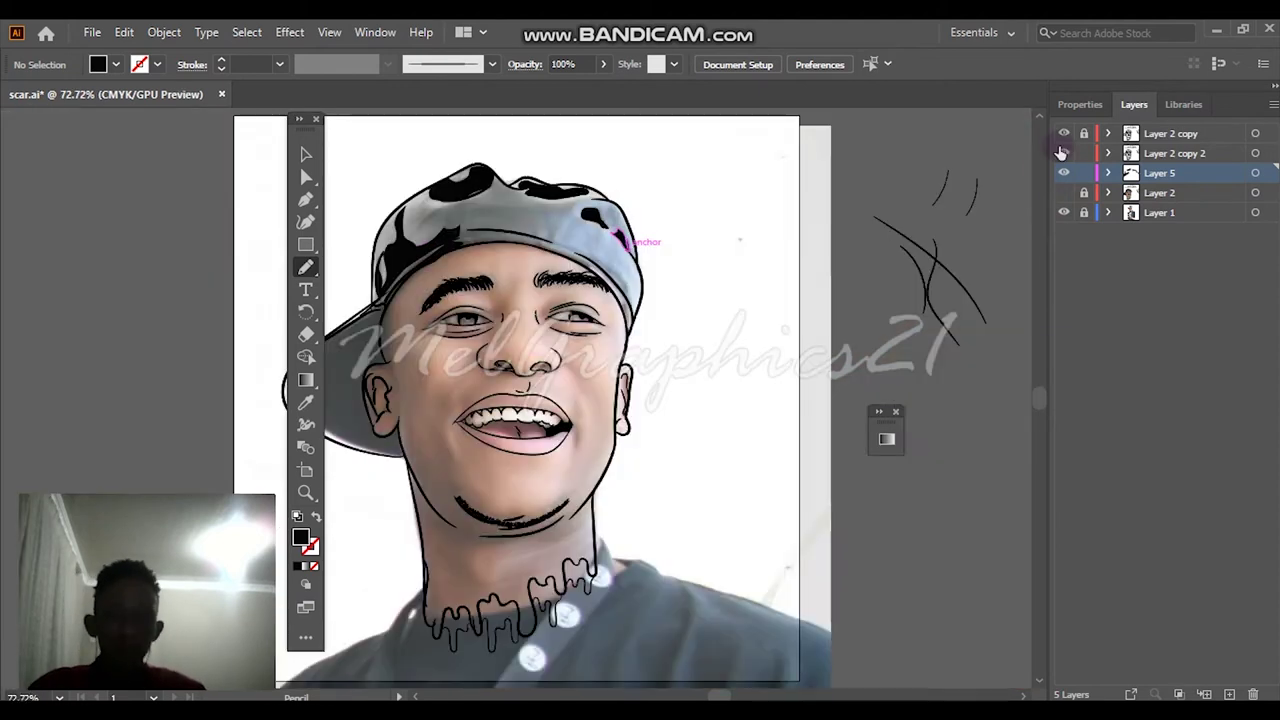
click(1063, 212)
Draw a large black shadow shape across the middle of the cap, between the peak creases and the headband
scroll(694, 200, up, 5)
scroll(622, 300, up, 3)
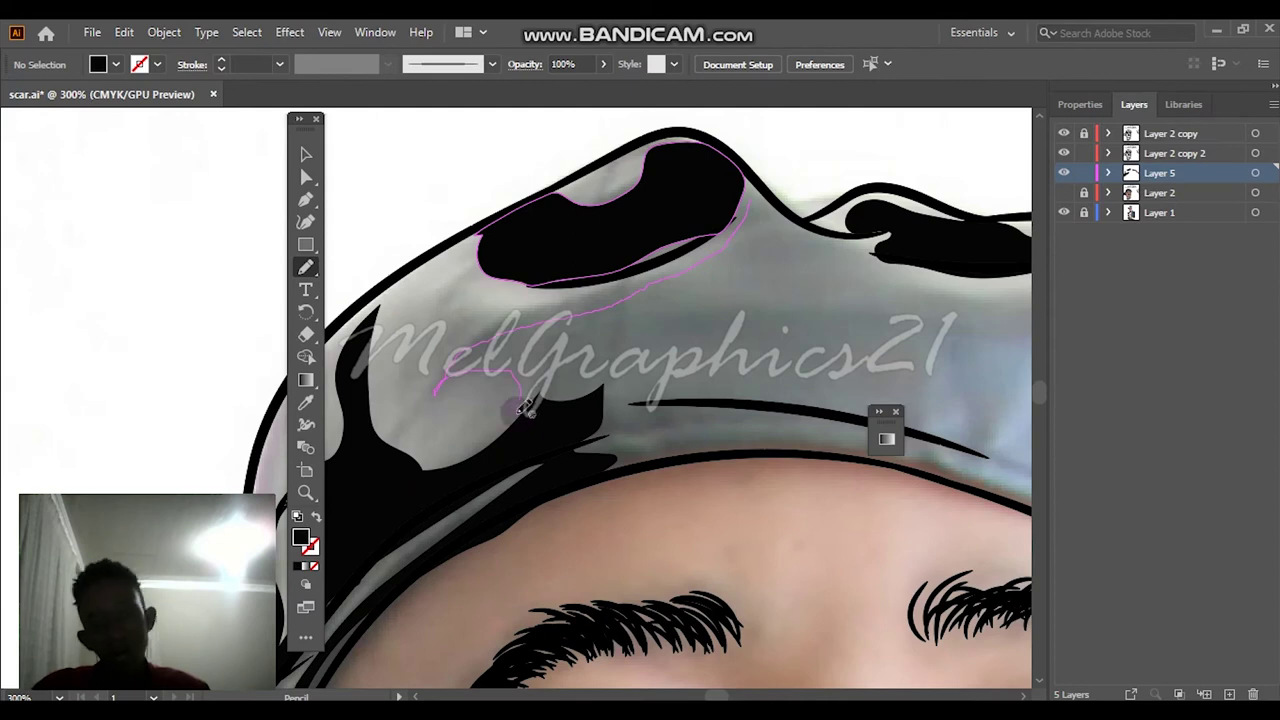
drag(913, 262, 830, 105)
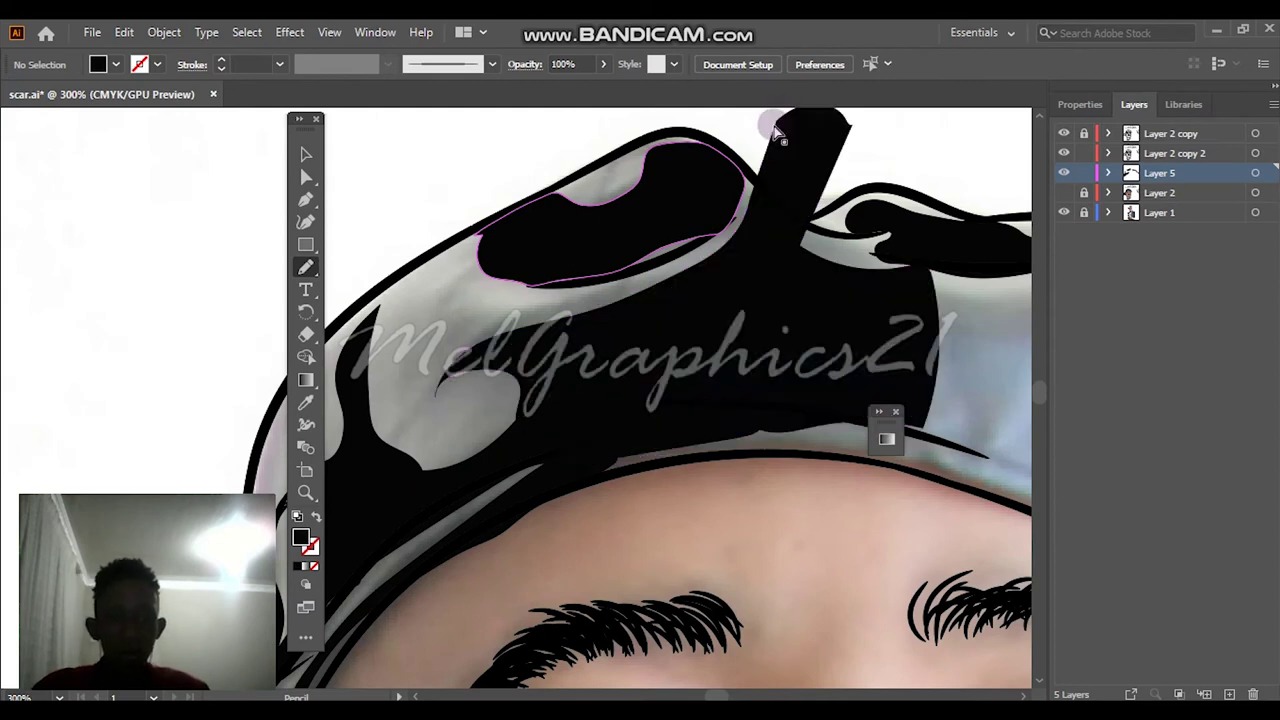
key(ctrl+0)
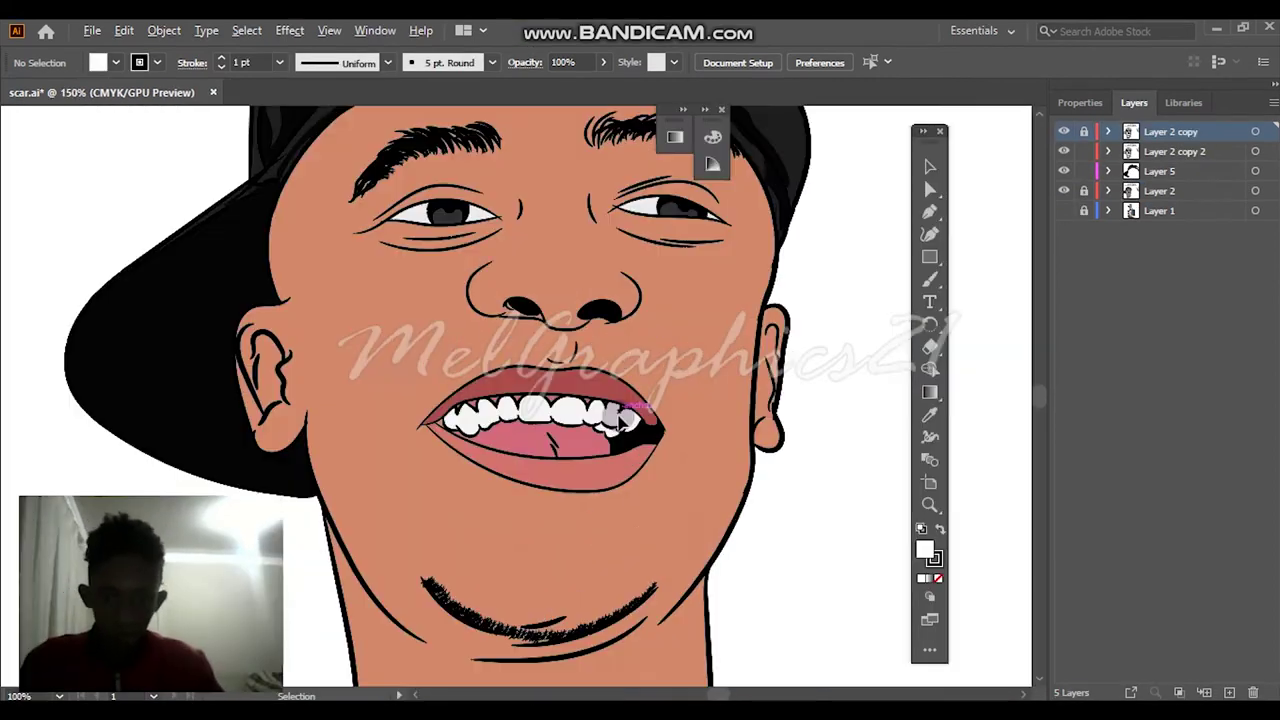
Sample the face's skin colour and draw a small freehand blob in it beside the artboard
scroll(470, 287, up, 2)
key(i)
click(606, 278)
key(ctrl+minus)
key(ctrl+minus)
key(ctrl+minus)
drag(930, 280, 958, 323)
click(1072, 171)
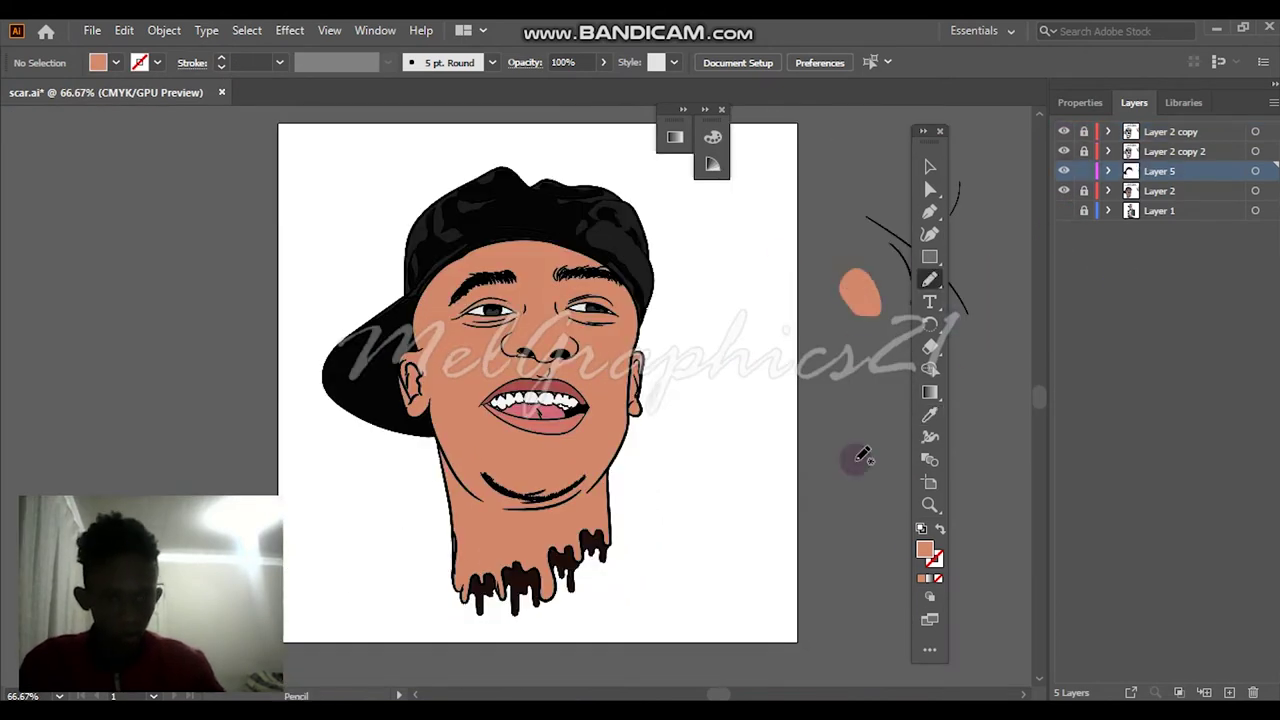
Set the fill to a darker skin shadow tone, BC765B
double_click(925, 549)
click(850, 179)
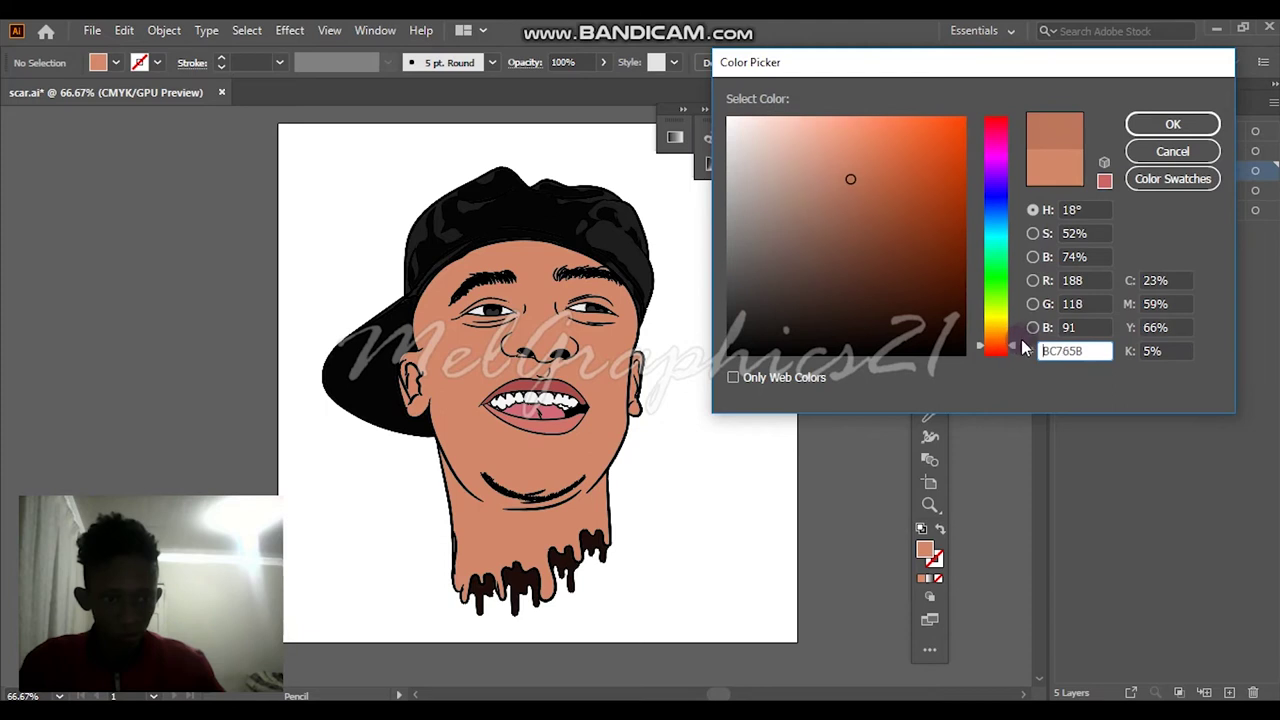
click(1195, 124)
Hide Layer 2 to expose the photo and draw a freehand shadow shape from the left eyebrow around the eye's inner corner
key(ctrl+plus)
key(ctrl+plus)
key(ctrl+plus)
key(ctrl+plus)
click(1063, 190)
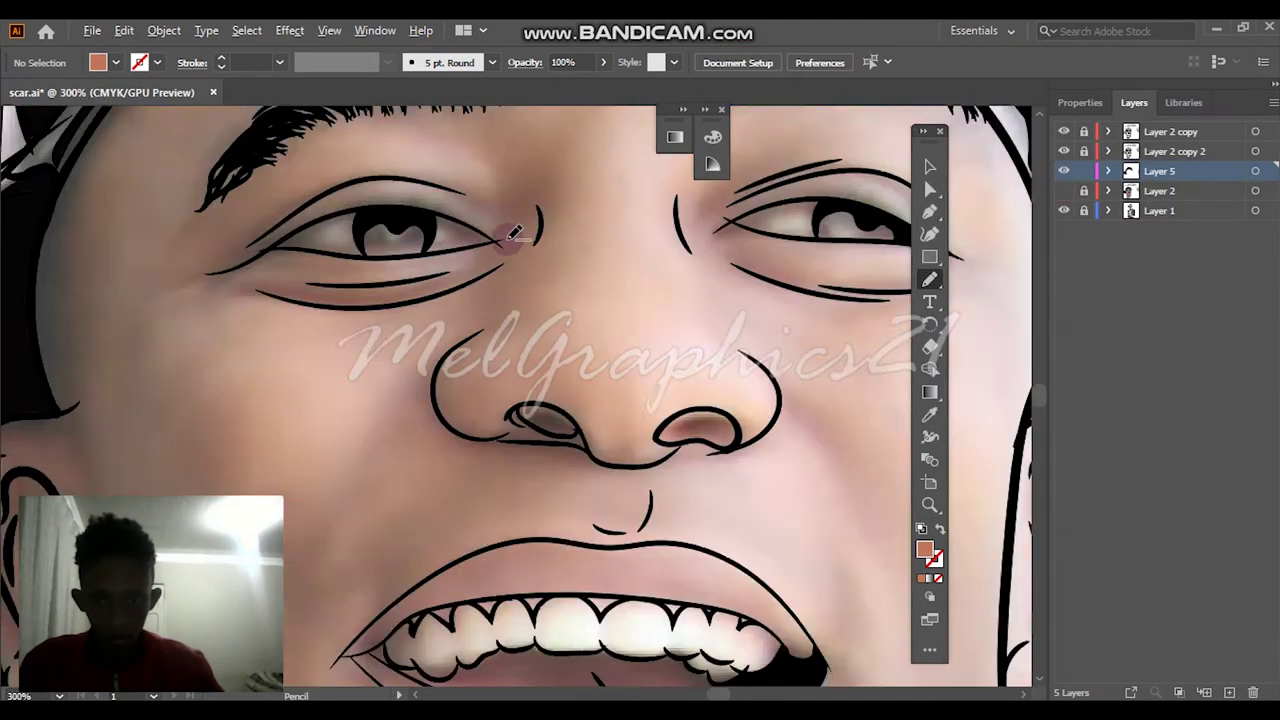
scroll(480, 290, up, 3)
key(ctrl+plus)
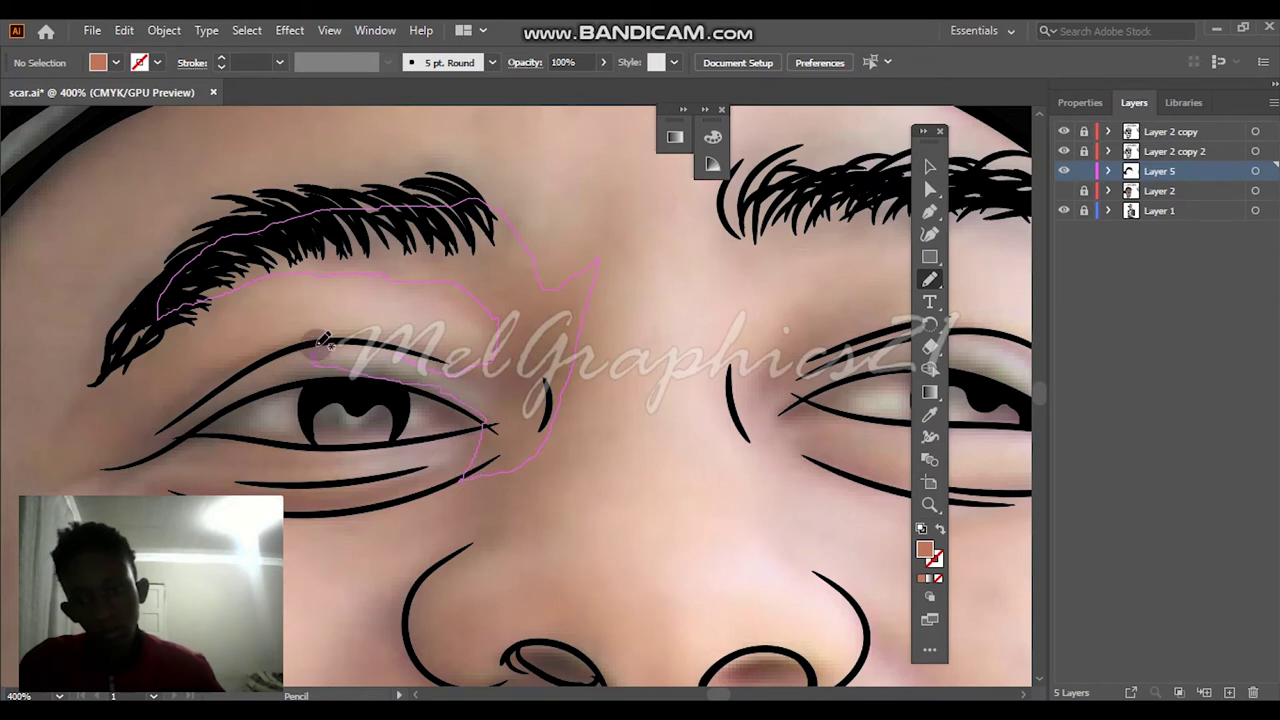
drag(322, 340, 320, 343)
Toggle Layer 2's visibility to compare the brow shadow with the flat skin colour
click(1063, 190)
click(1063, 190)
key(ctrl+0)
key(ctrl+plus)
key(ctrl+plus)
key(ctrl+plus)
key(ctrl+plus)
key(ctrl+plus)
key(ctrl+plus)
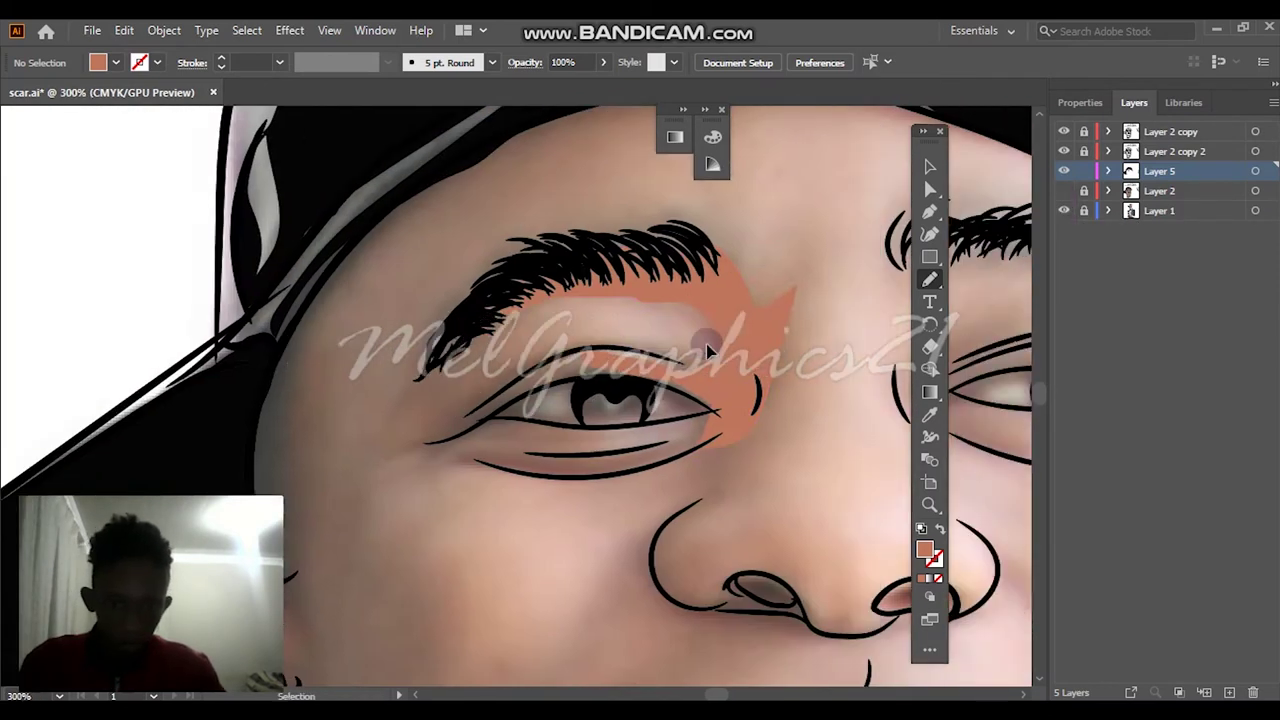
Reshape the shadow between the left eyebrow and upper eyelid crease, rounding its edge near the eye's inner corner
scroll(706, 344, up, 2)
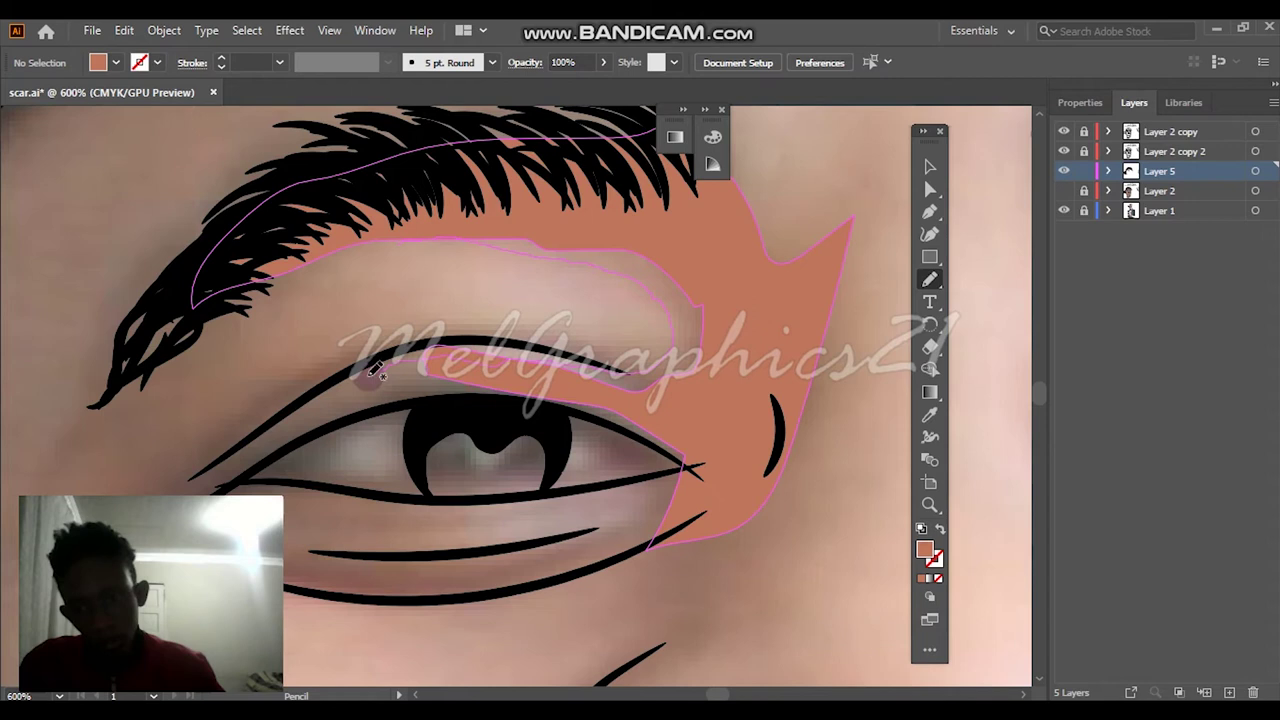
drag(527, 408, 530, 406)
key(ctrl+z)
drag(560, 235, 645, 343)
drag(595, 233, 652, 369)
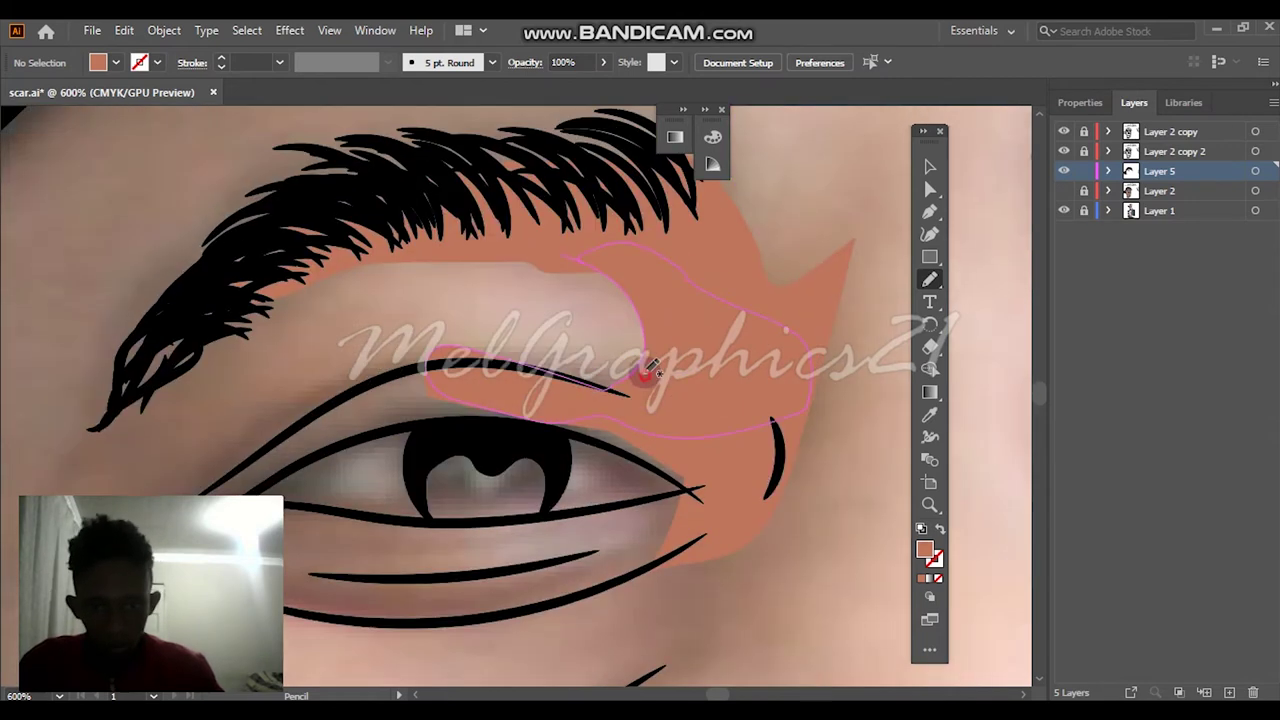
Draw a shadow band along the creases under the left eye and patch the gap above the upper lash line
scroll(643, 414, down, 3)
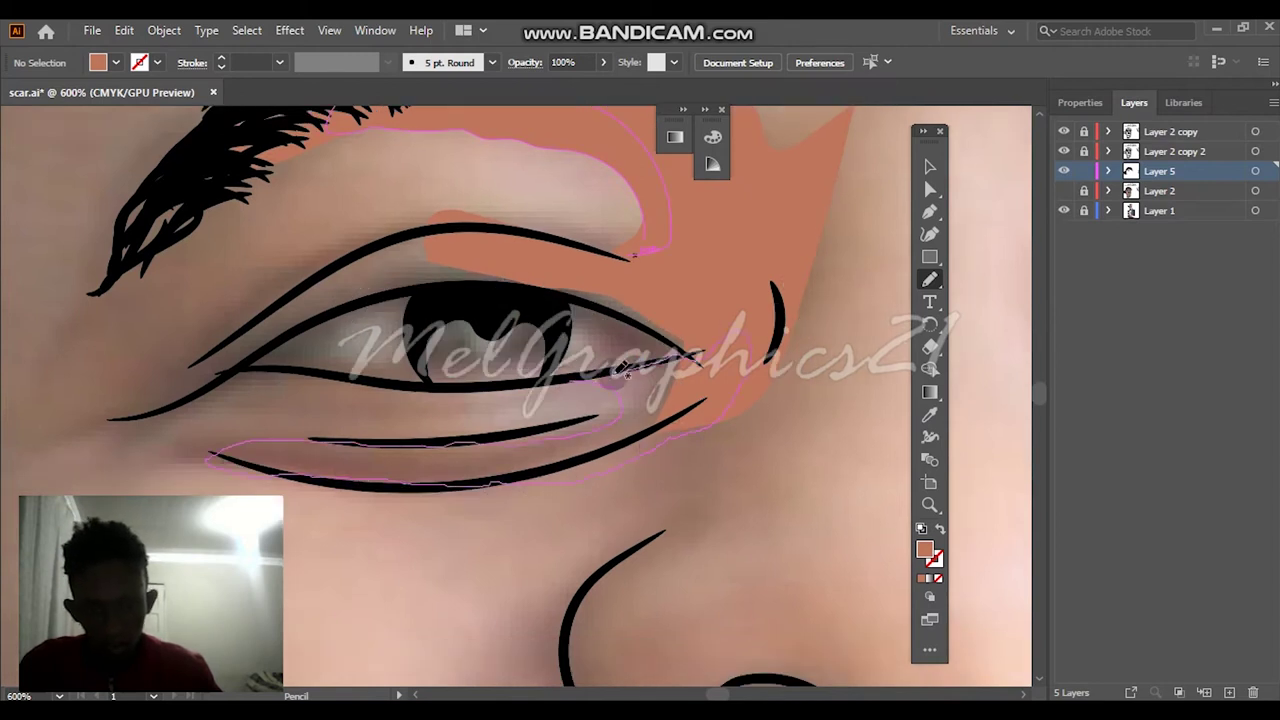
scroll(627, 372, down, 1)
scroll(680, 251, up, 5)
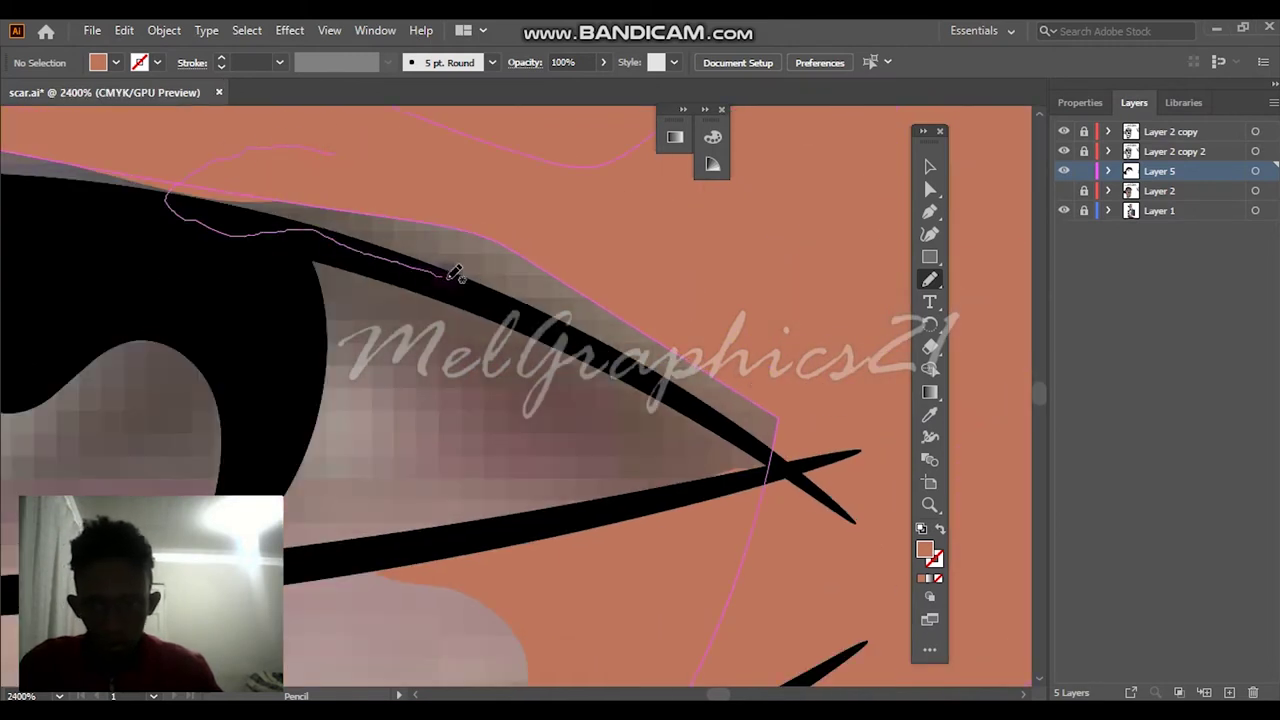
drag(781, 444, 783, 447)
Extend the left upper eyelid's shadow along the crease to the eye's outer corner
scroll(346, 126, down, 3)
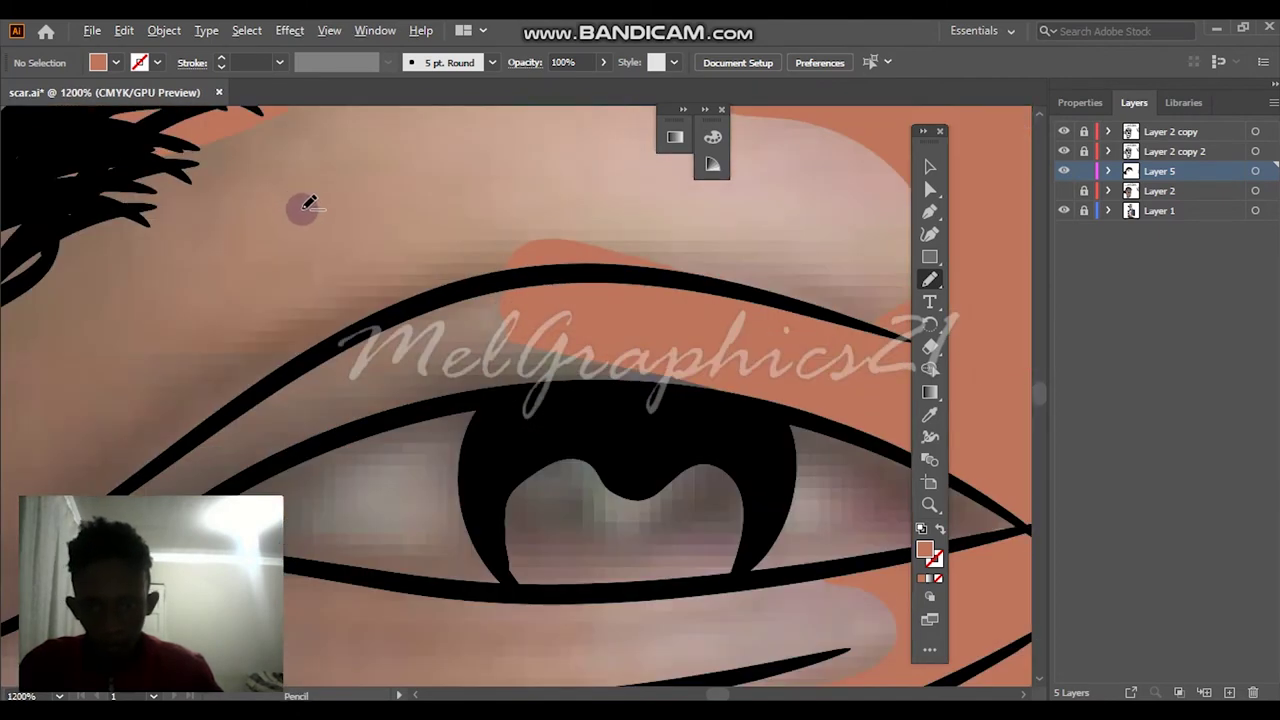
drag(543, 261, 256, 318)
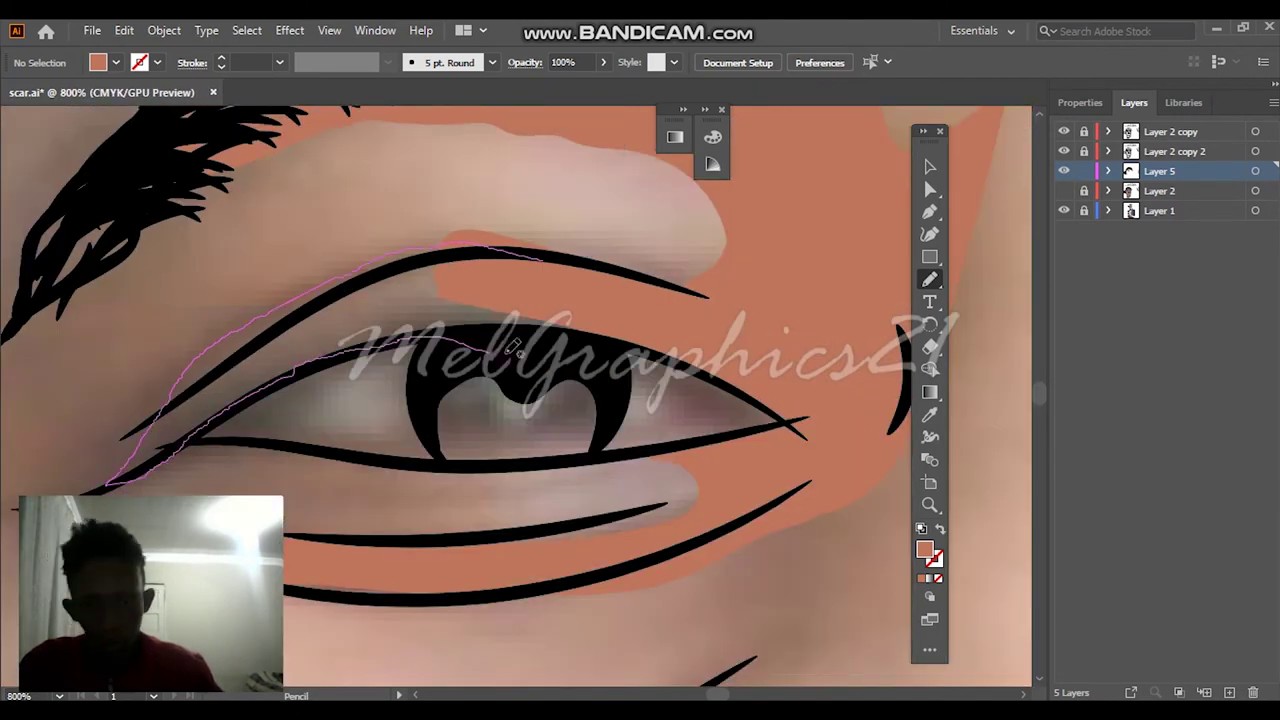
drag(513, 345, 515, 347)
scroll(560, 240, down, 3)
Draw a shadow from the eye's inner corner down around the outside of the left nostril wing and smooth its edges
scroll(636, 205, up, 1)
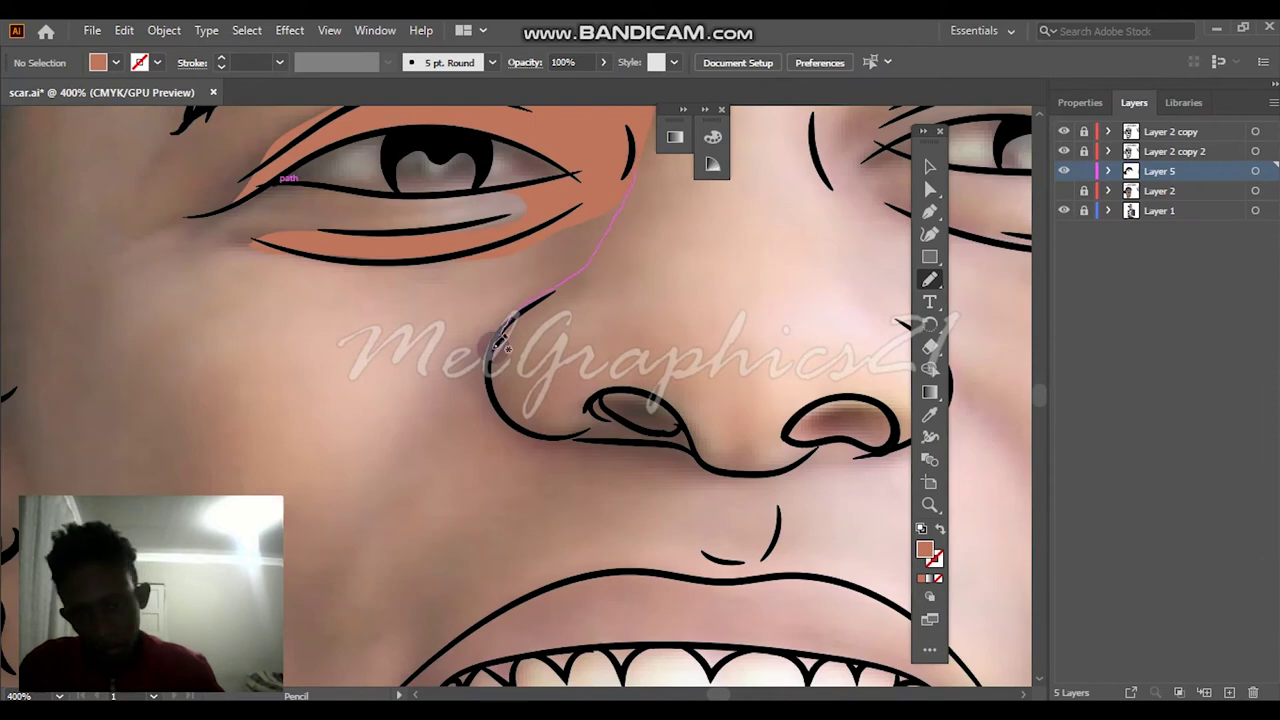
scroll(636, 136, down, 3)
scroll(486, 400, up, 6)
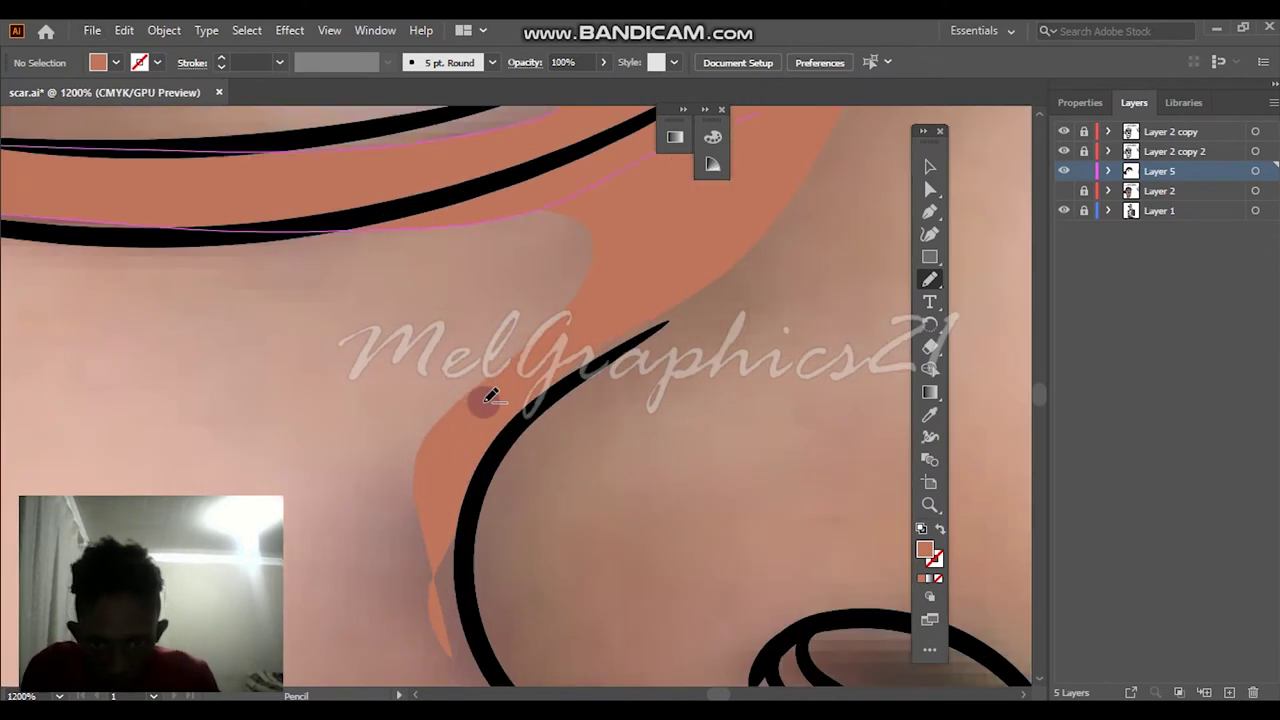
drag(800, 222, 680, 279)
scroll(650, 285, down, 5)
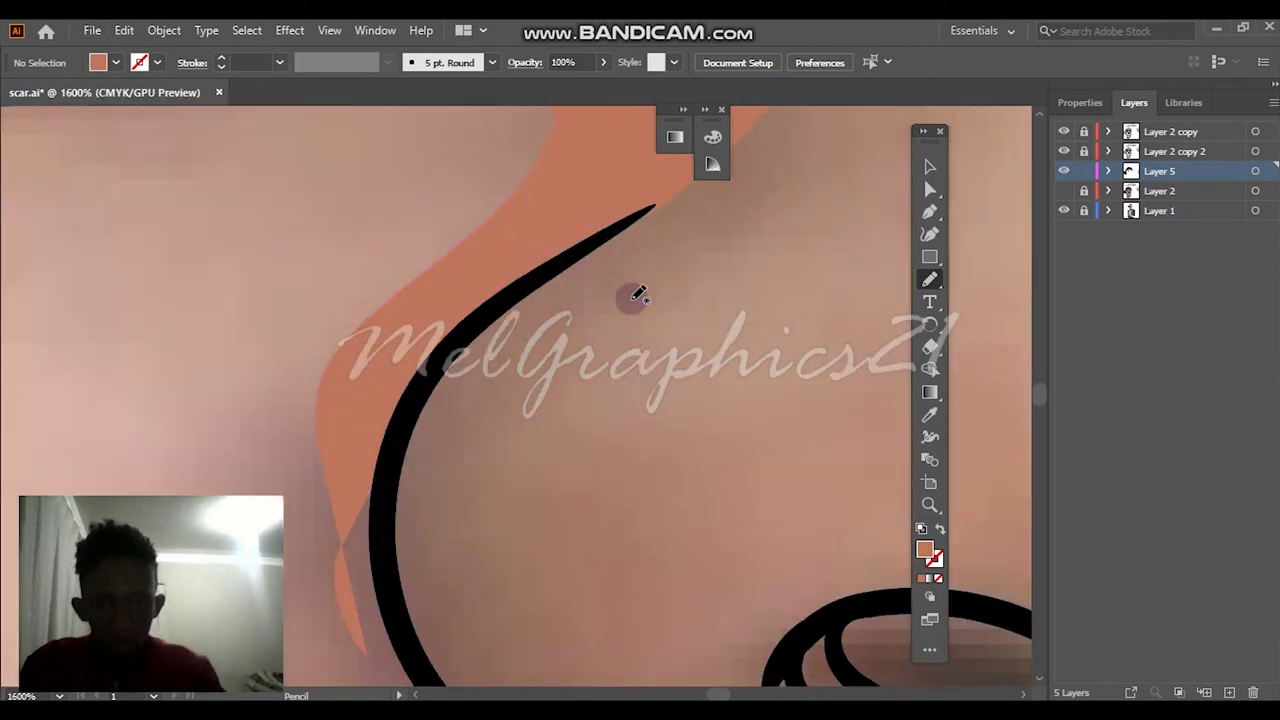
drag(343, 170, 311, 309)
drag(424, 203, 385, 140)
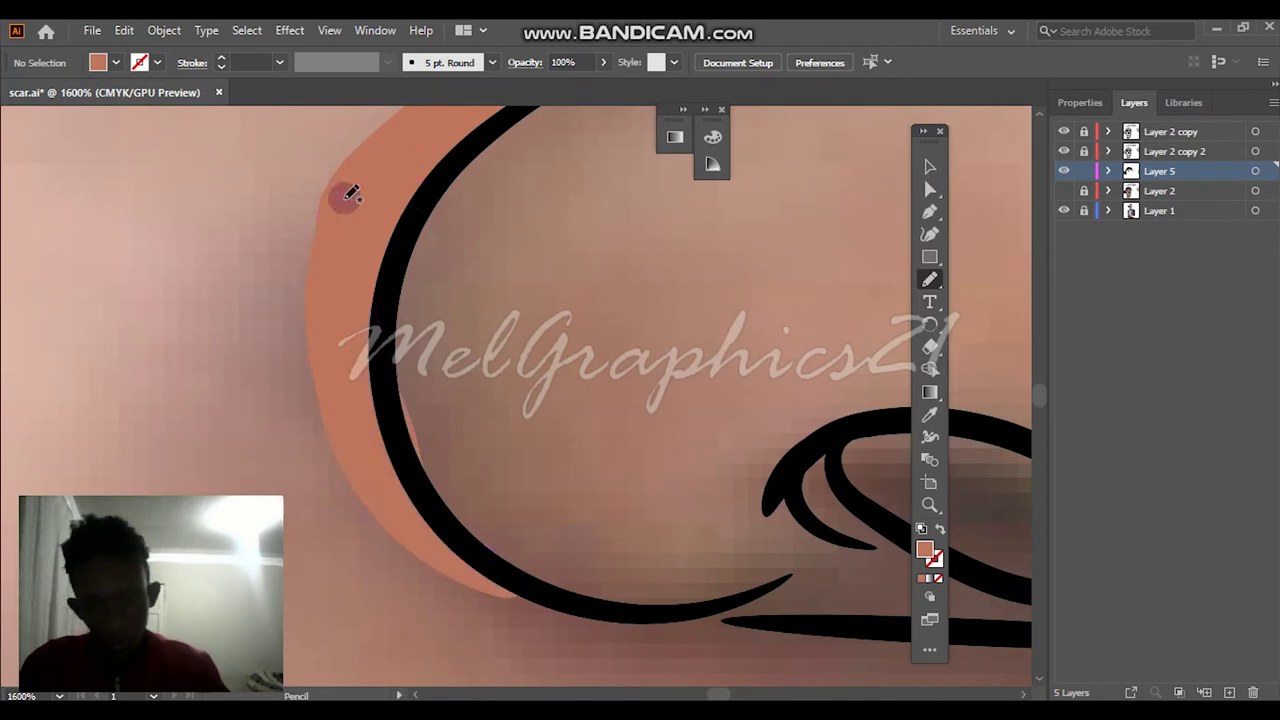
Show Layer 2 to check the eye and nose shading against the flat skin colour, and hide it again
scroll(349, 194, down, 10)
click(1064, 190)
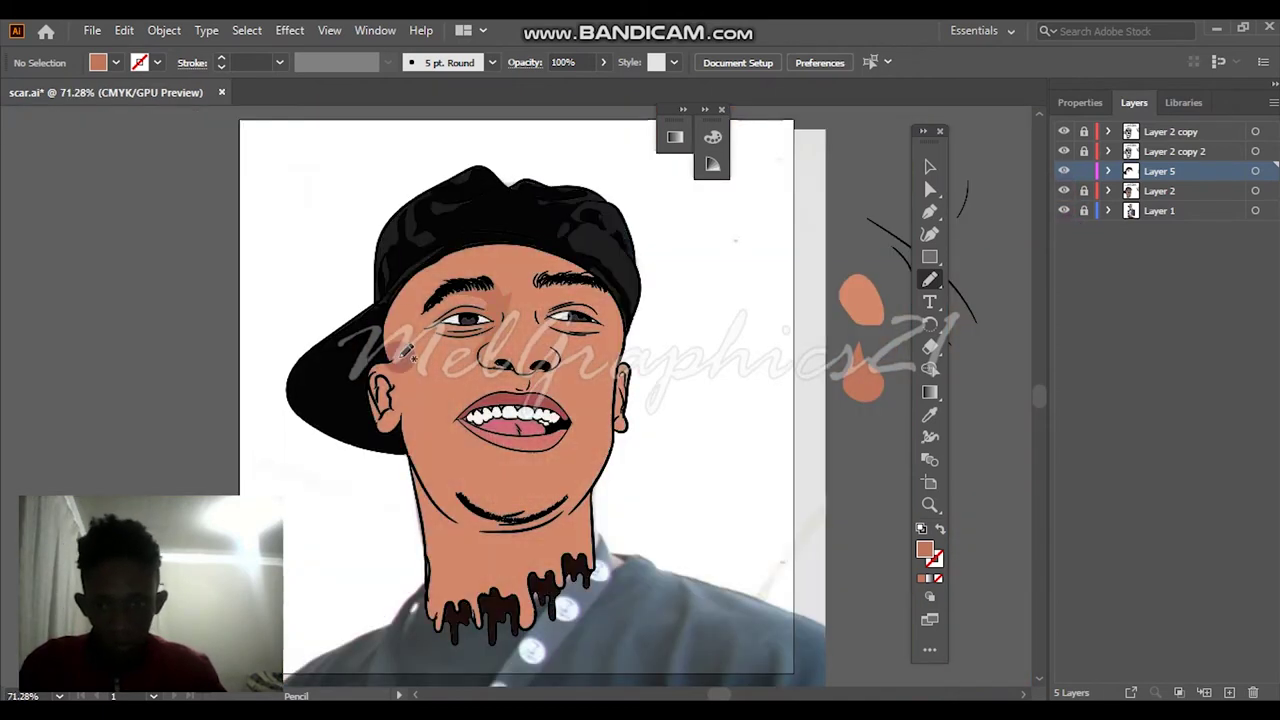
key(ctrl+plus)
key(ctrl+plus)
key(ctrl+plus)
click(1064, 190)
Draw a forehead shadow between the left eyebrow and the cap's edge, closing the gap along the cap line
scroll(434, 449, up, 2)
scroll(437, 356, down, 3)
scroll(437, 356, up, 3)
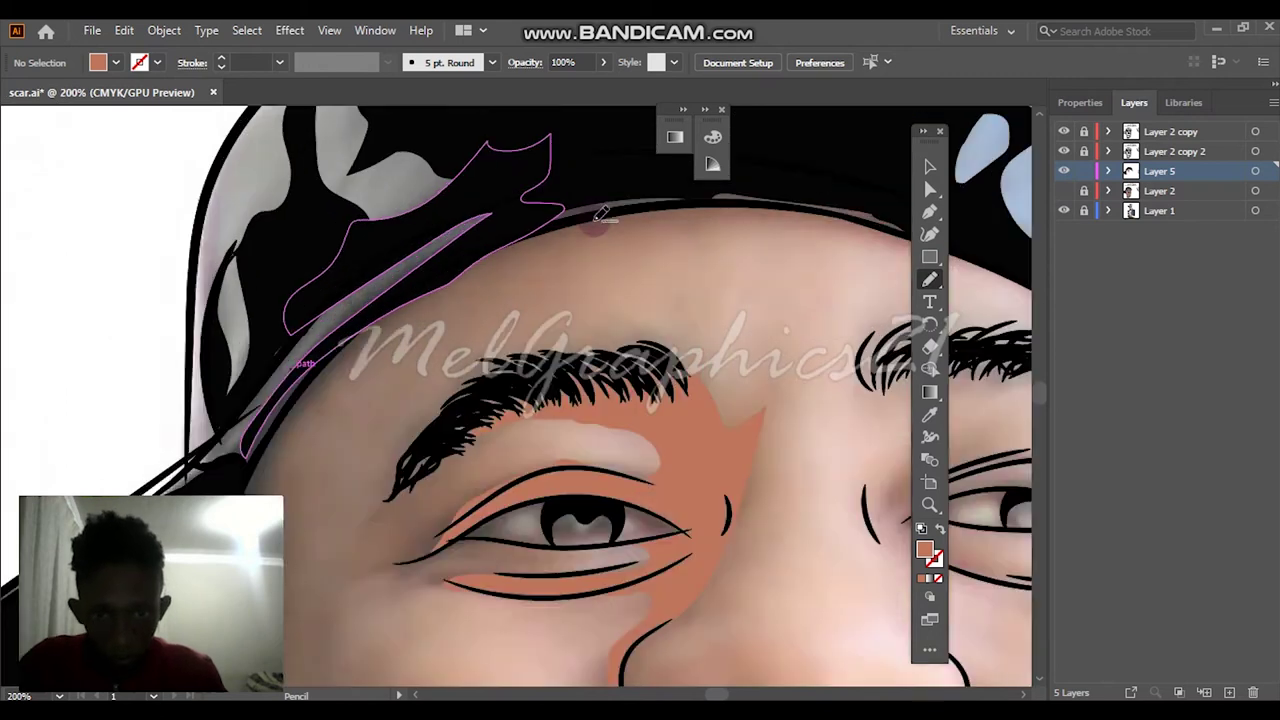
drag(610, 212, 505, 585)
scroll(500, 330, down, 3)
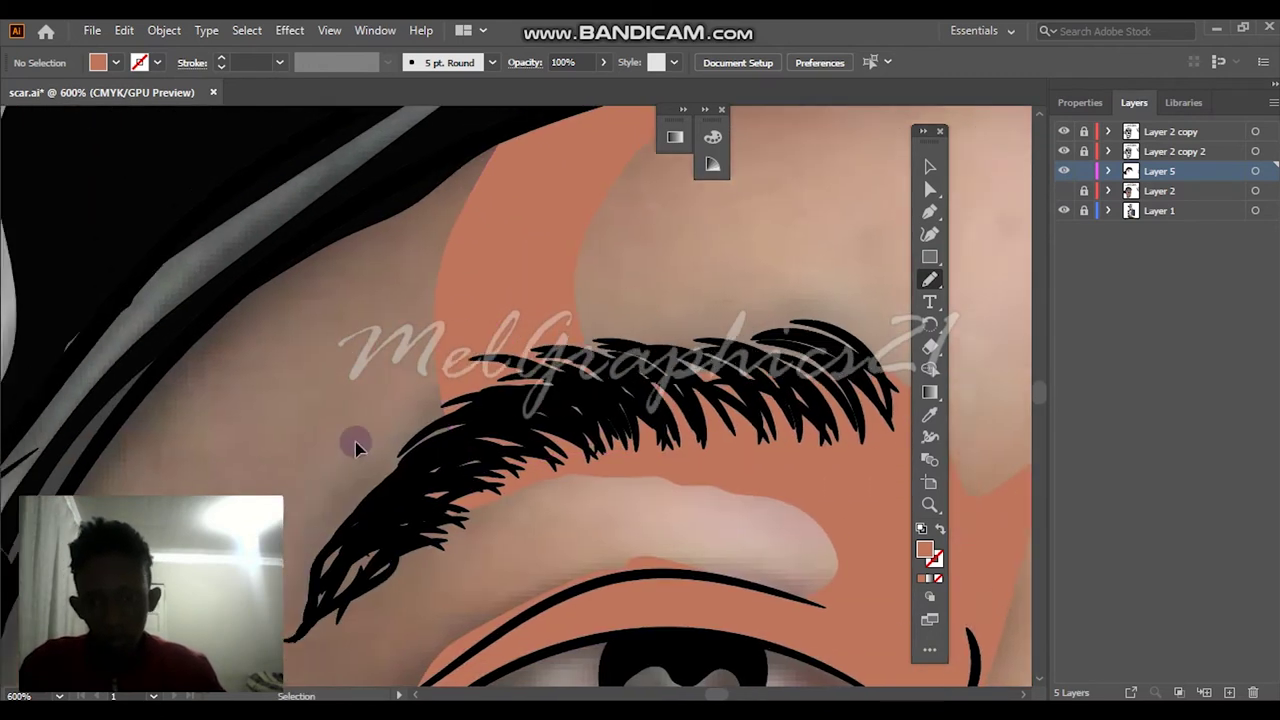
scroll(354, 443, left, 1)
drag(540, 205, 442, 195)
drag(544, 474, 550, 205)
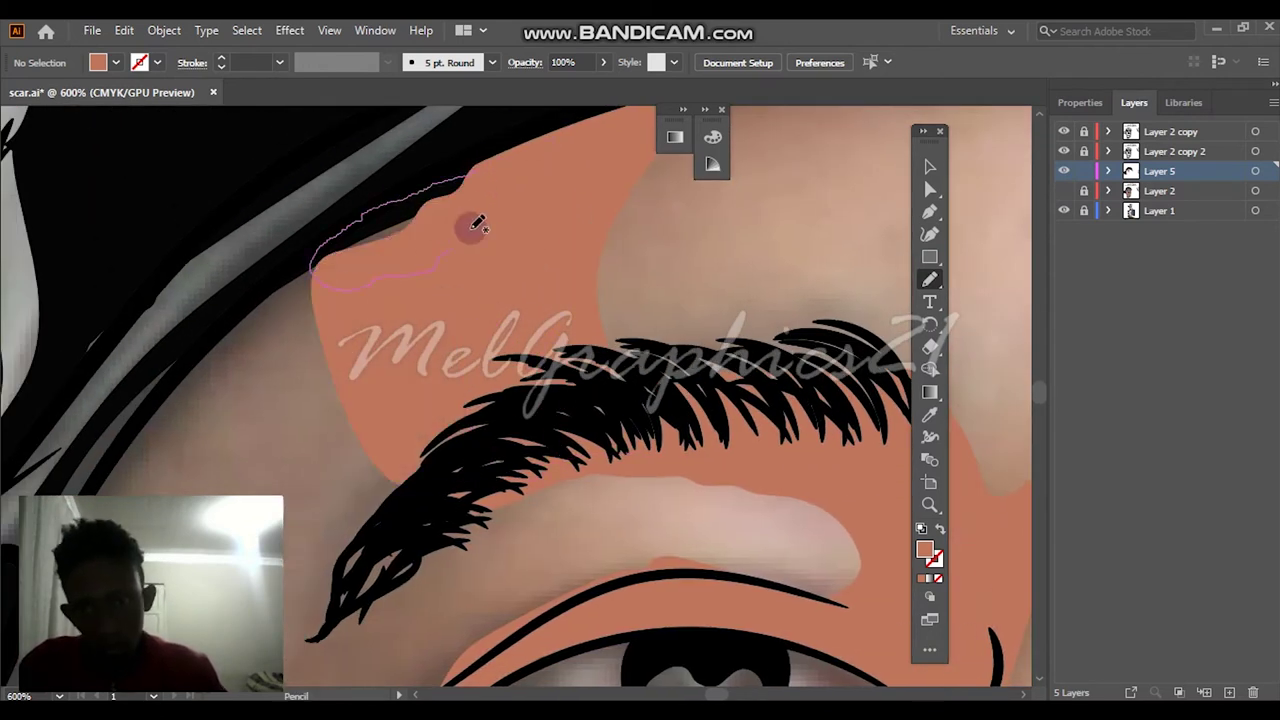
drag(478, 224, 470, 195)
Extend the forehead shadow along the cap's edge down to the left temple
scroll(470, 195, down, 2)
scroll(470, 195, left, 2)
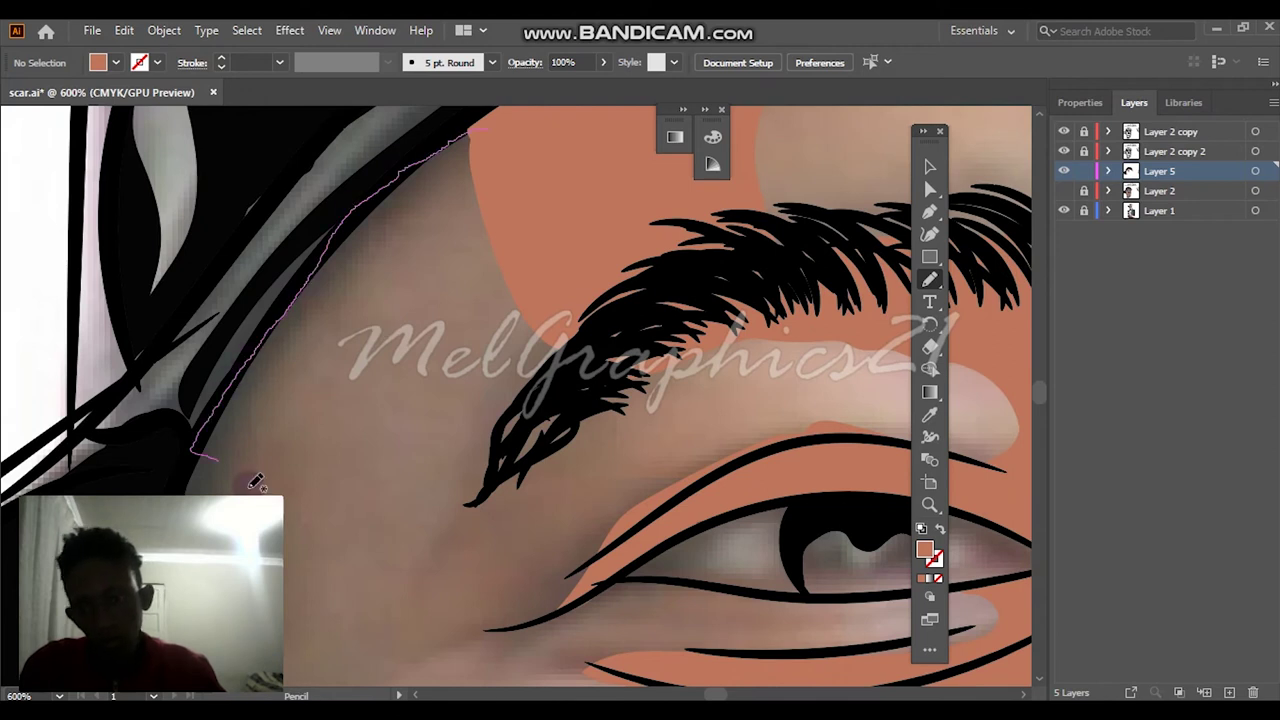
drag(712, 312, 485, 132)
Draw a rounded shadow shape down the side of the face from the left temple along the cap
scroll(557, 229, down, 5)
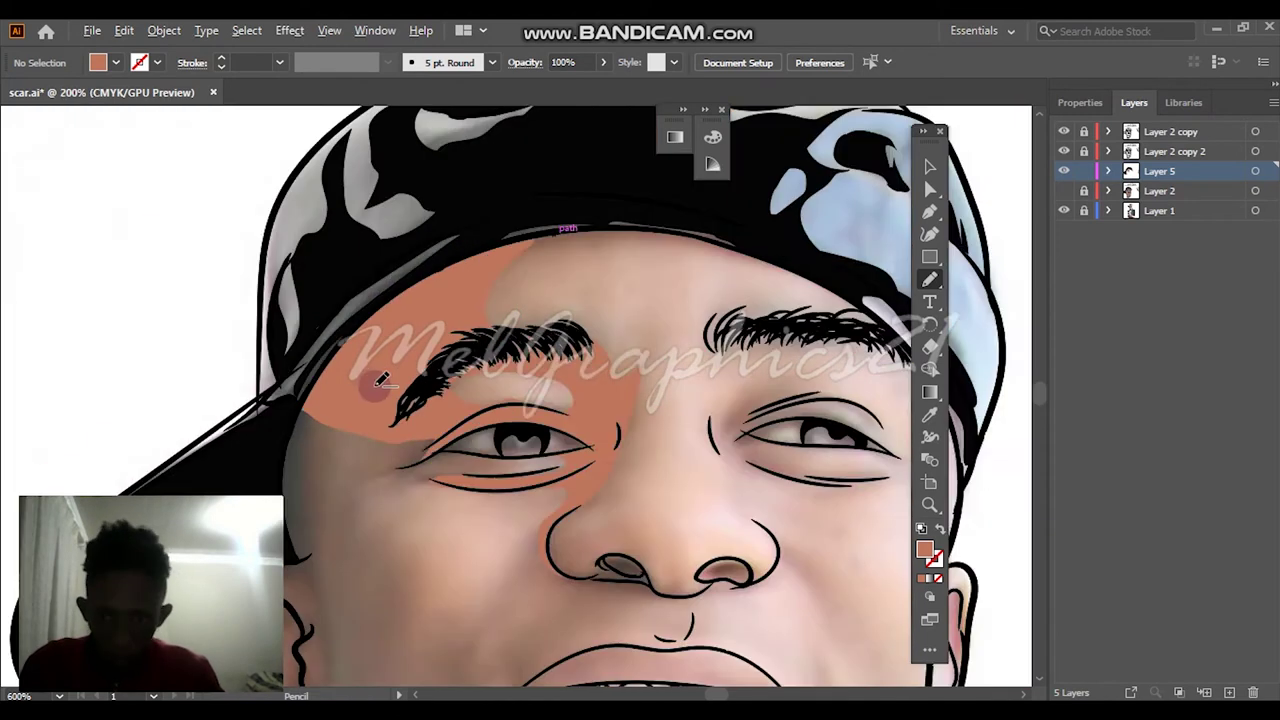
scroll(357, 400, up, 3)
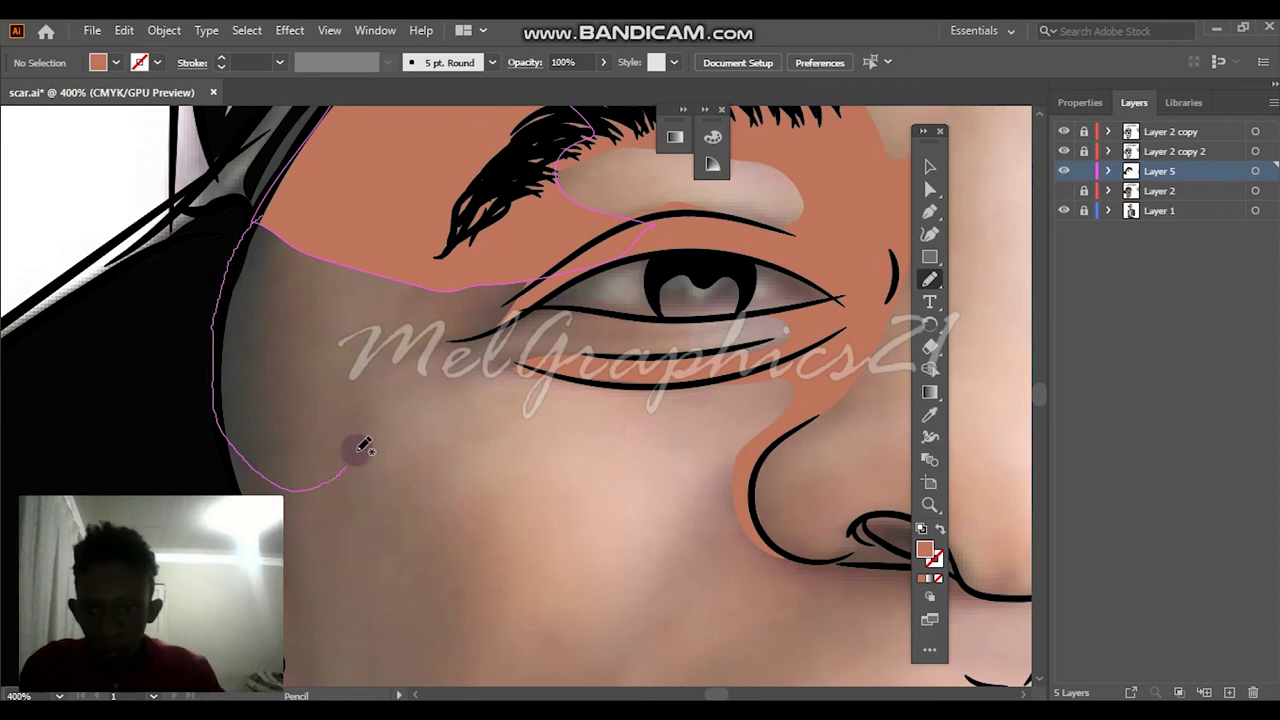
drag(330, 185, 332, 188)
Connect the temple shadow to the left eye with shapes around its outer corner and under-eye crease
scroll(332, 188, up, 2)
drag(415, 243, 445, 285)
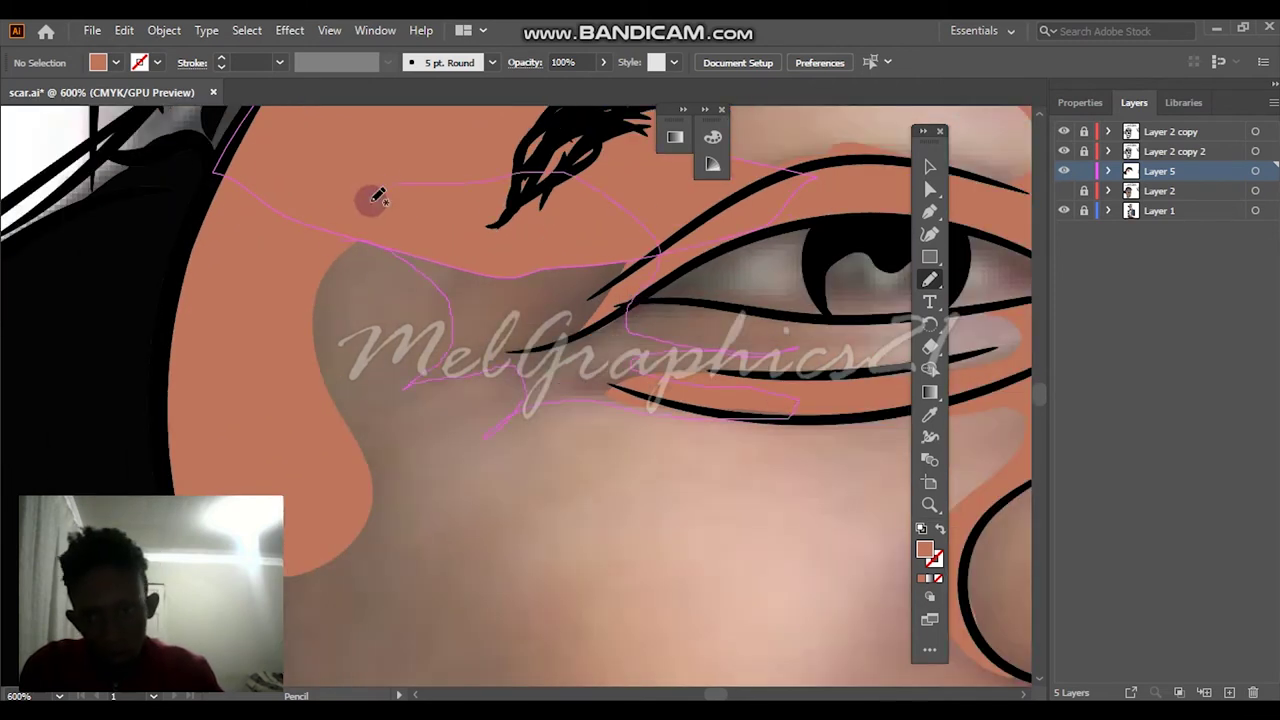
drag(377, 197, 379, 199)
scroll(380, 200, up, 3)
drag(590, 202, 343, 209)
Check the shading with the layers toggled and extend the side shadow down the cheek in front of the left ear
key(ctrl+0)
click(1062, 210)
click(1062, 210)
click(1063, 190)
scroll(409, 337, up, 5)
drag(346, 240, 338, 303)
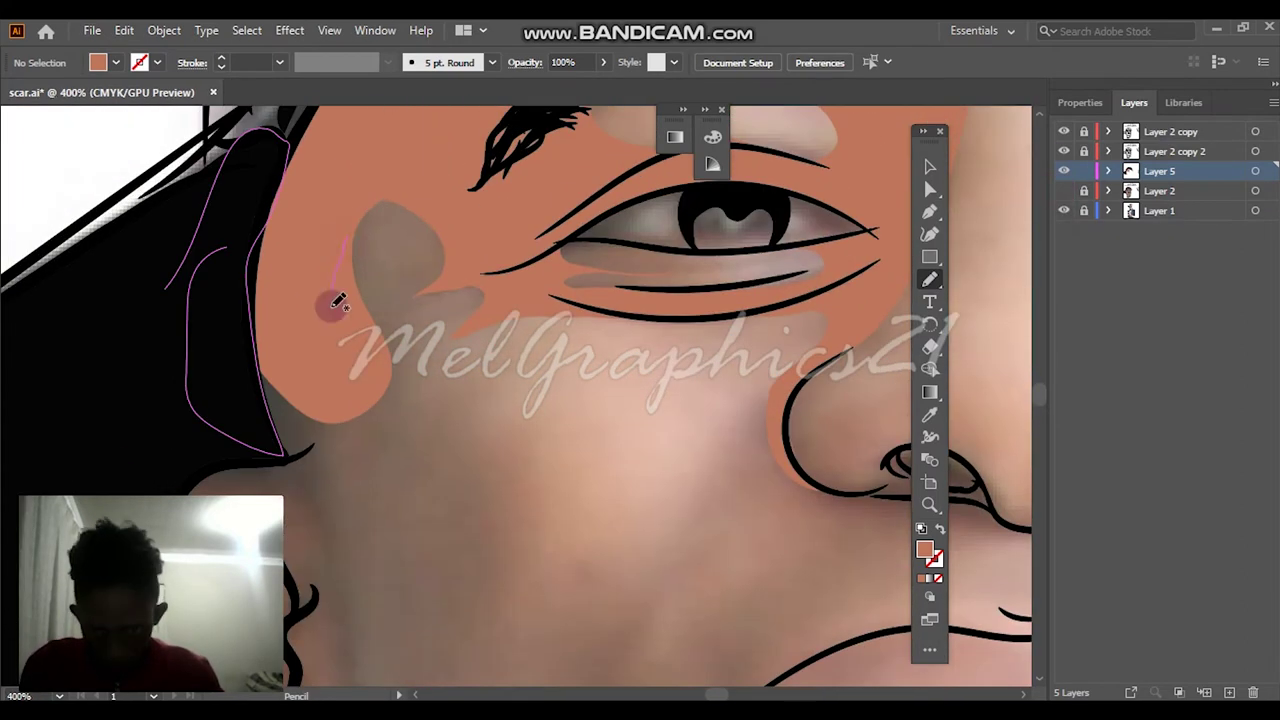
drag(312, 236, 322, 238)
Clean up the skin shadow where it meets the cap's edge above the left ear
scroll(322, 238, up, 3)
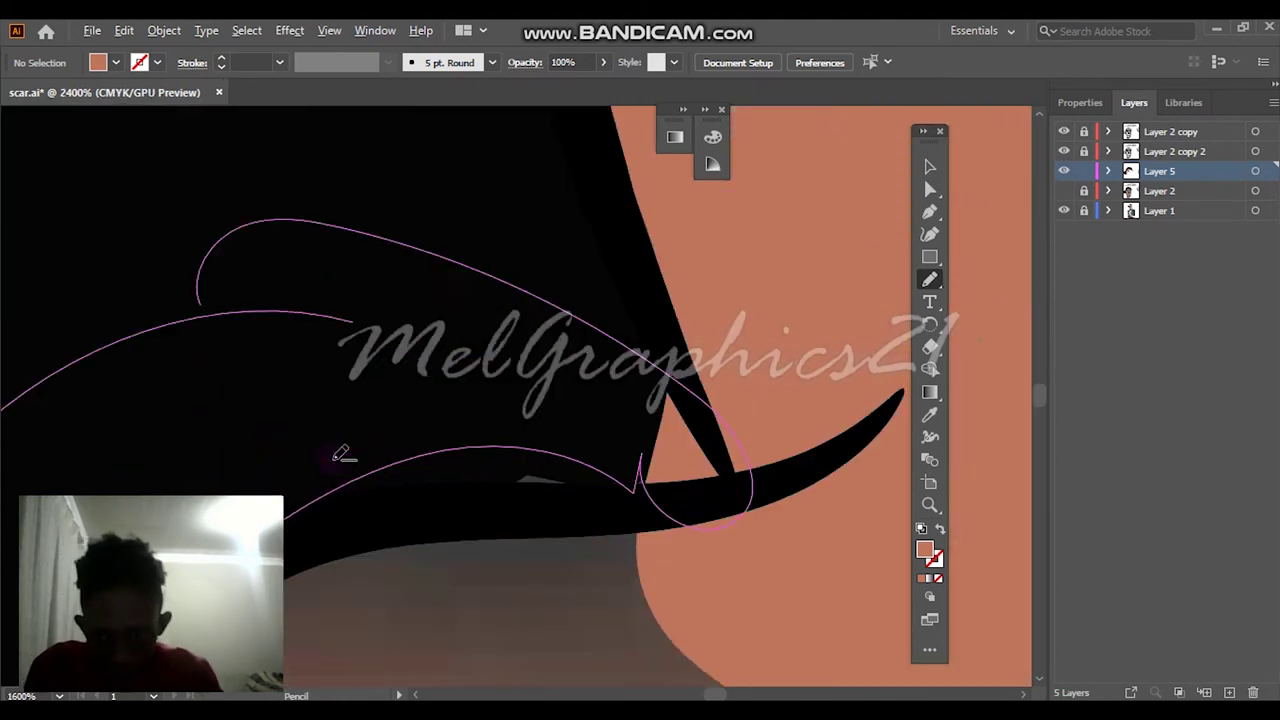
scroll(531, 363, down, 1)
right_click(516, 292)
click(850, 667)
scroll(718, 388, down, 3)
Draw a shadow across the top of the left ear, from the cheek along the cap's lower edge
drag(480, 250, 440, 215)
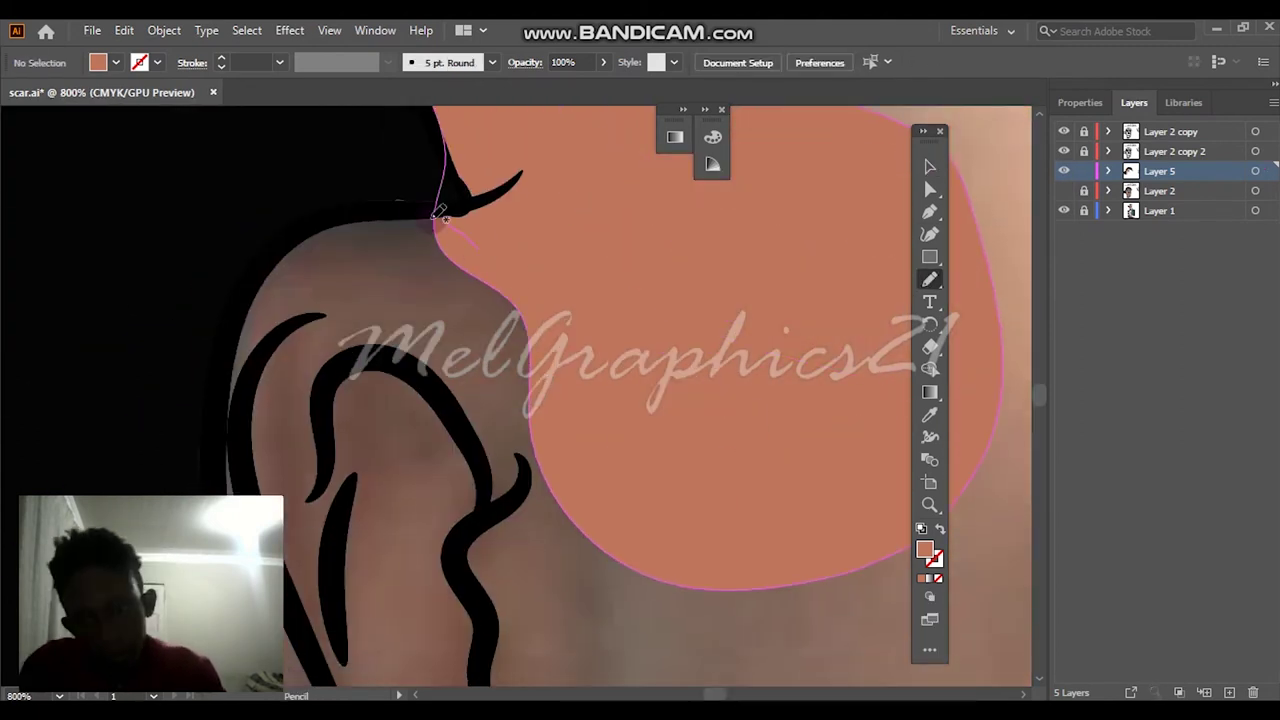
drag(460, 532, 274, 223)
scroll(826, 320, up, 5)
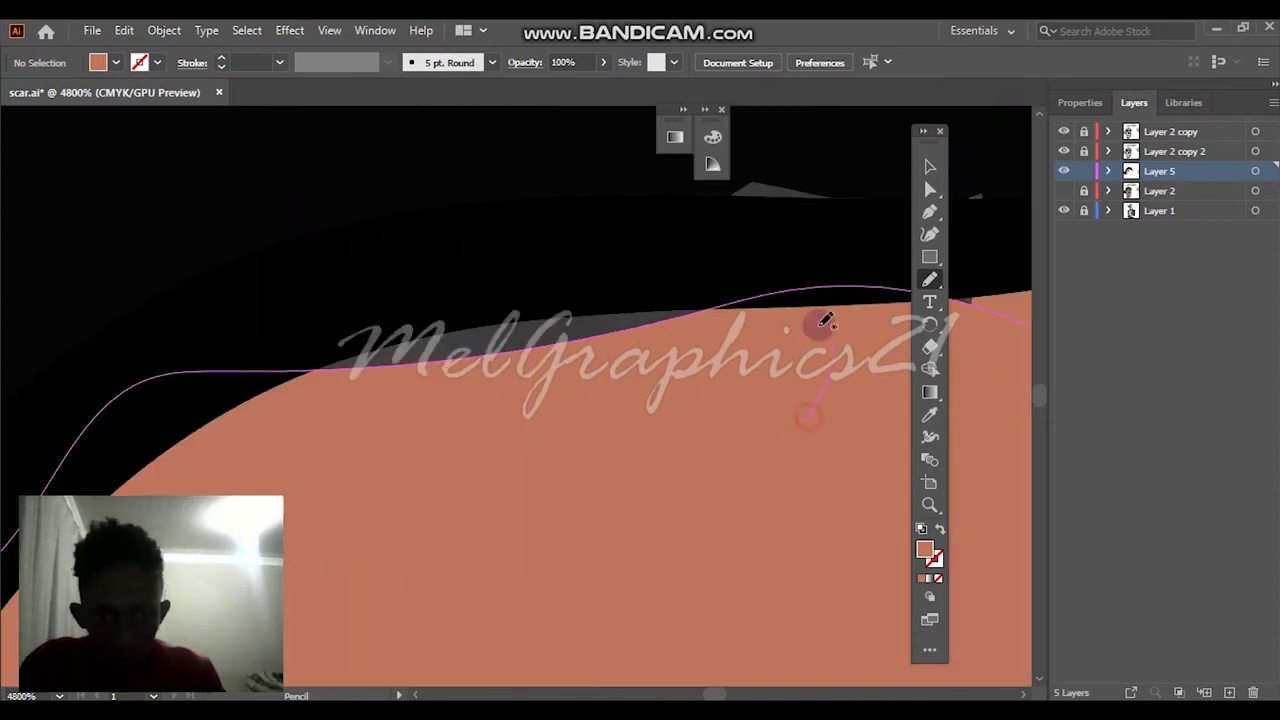
scroll(826, 424, down, 5)
scroll(409, 303, up, 2)
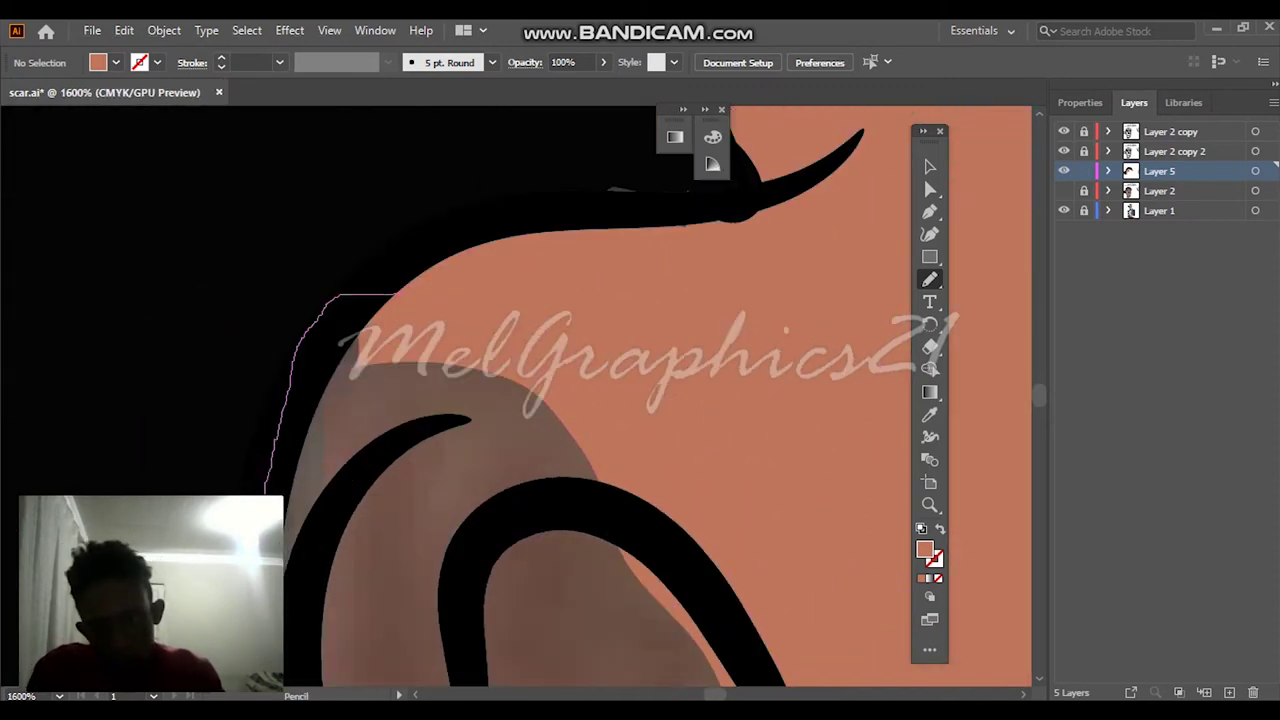
Shade the upper inside fold of the left ear, following its curved outline
scroll(603, 375, down, 2)
drag(657, 450, 510, 350)
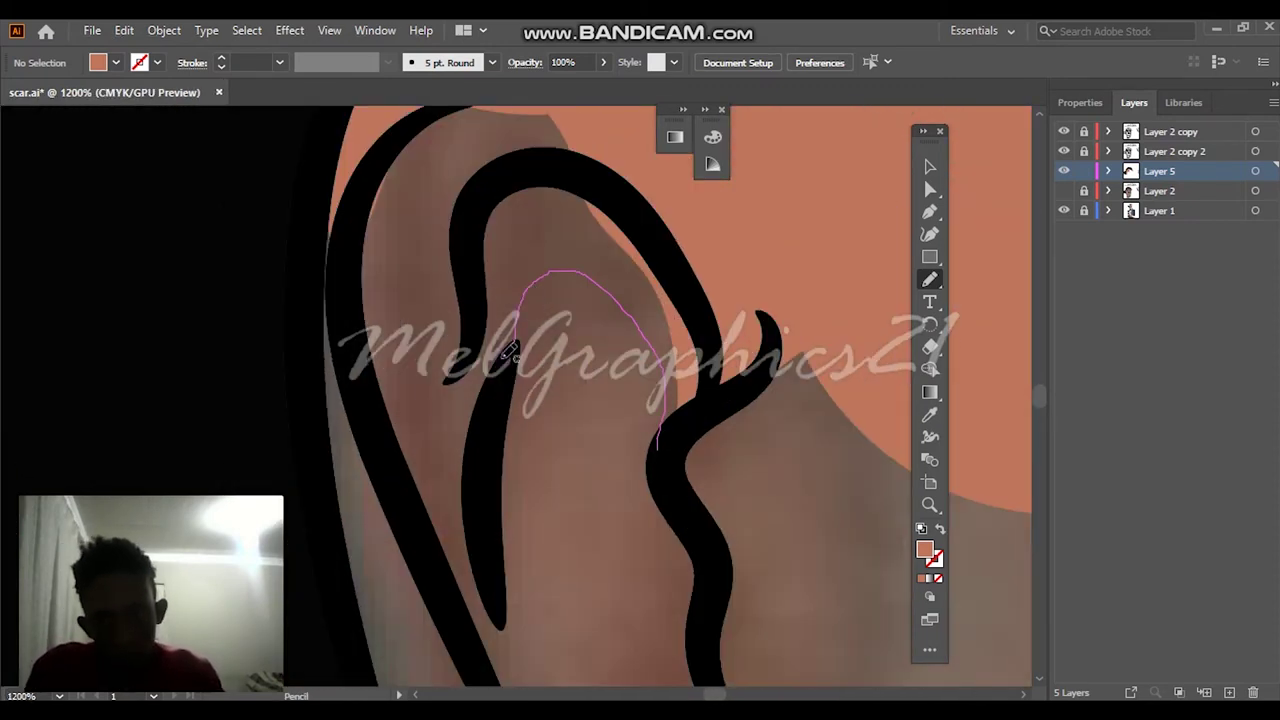
scroll(508, 277, up, 3)
mouse_move(556, 172)
mouse_down()
mouse_move(685, 420)
mouse_move(451, 226)
mouse_move(539, 467)
mouse_move(700, 385)
mouse_up()
Draw a shadow in front of the left ear, running down and curving into the earlobe
scroll(740, 265, down, 3)
scroll(740, 265, down, 2)
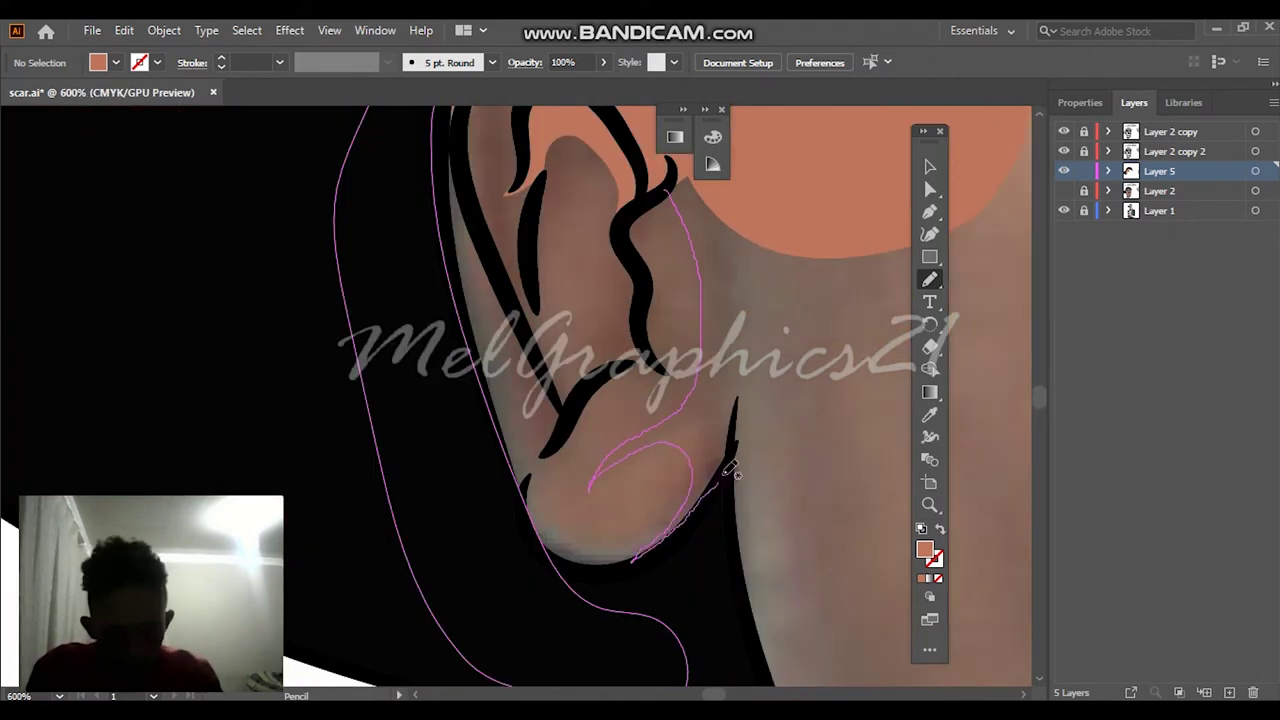
drag(677, 140, 677, 141)
Shade the lower hollow of the left ear and the area around its long inner fold line
scroll(618, 330, up, 1)
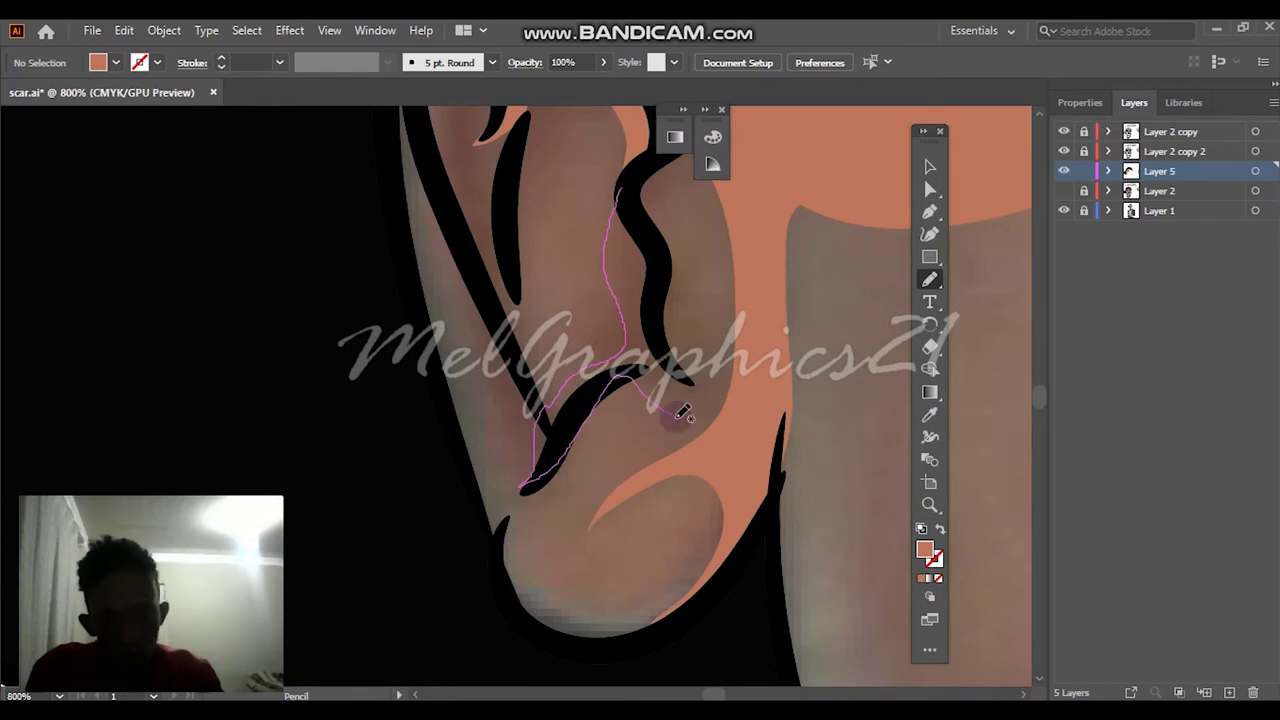
drag(683, 412, 683, 412)
scroll(625, 180, up, 1)
drag(485, 157, 490, 525)
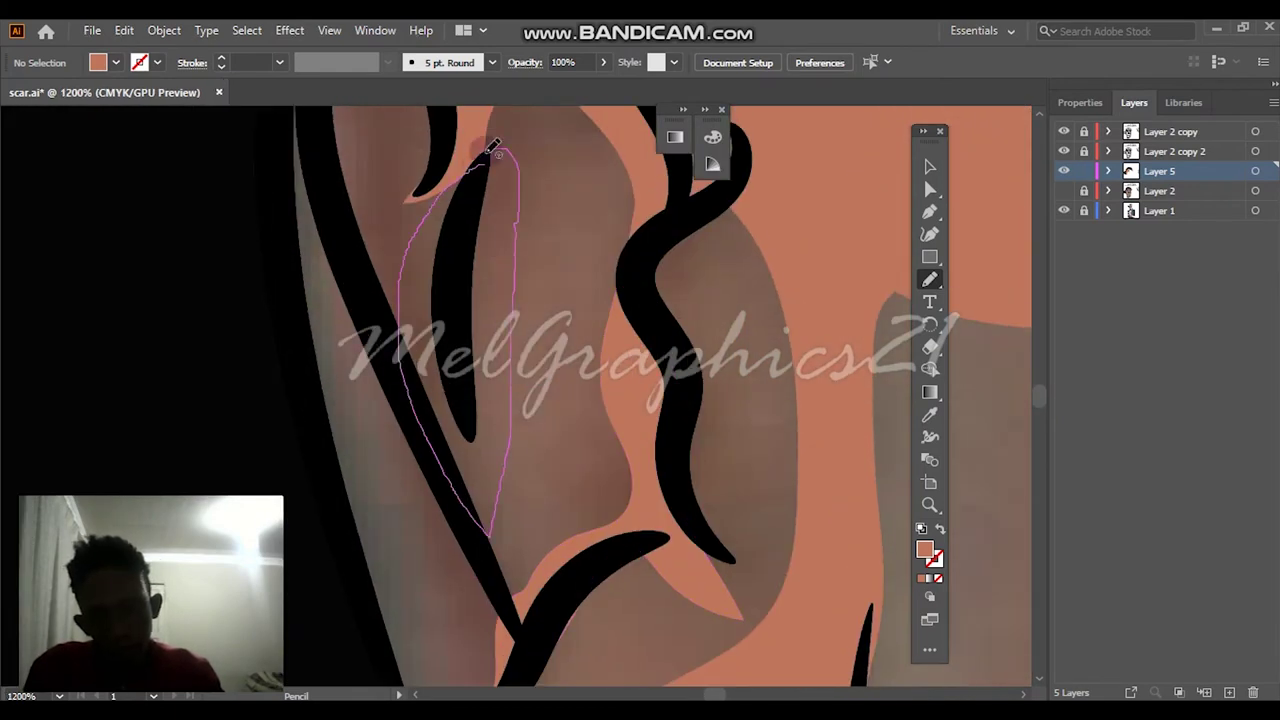
drag(492, 146, 492, 146)
Draw shadow strips along the left ear's outer rim and around the edge of the earlobe
scroll(527, 362, up, 3)
scroll(500, 400, down, 2)
drag(480, 367, 642, 543)
scroll(500, 400, up, 2)
scroll(493, 375, up, 3)
drag(495, 497, 355, 225)
drag(468, 556, 492, 502)
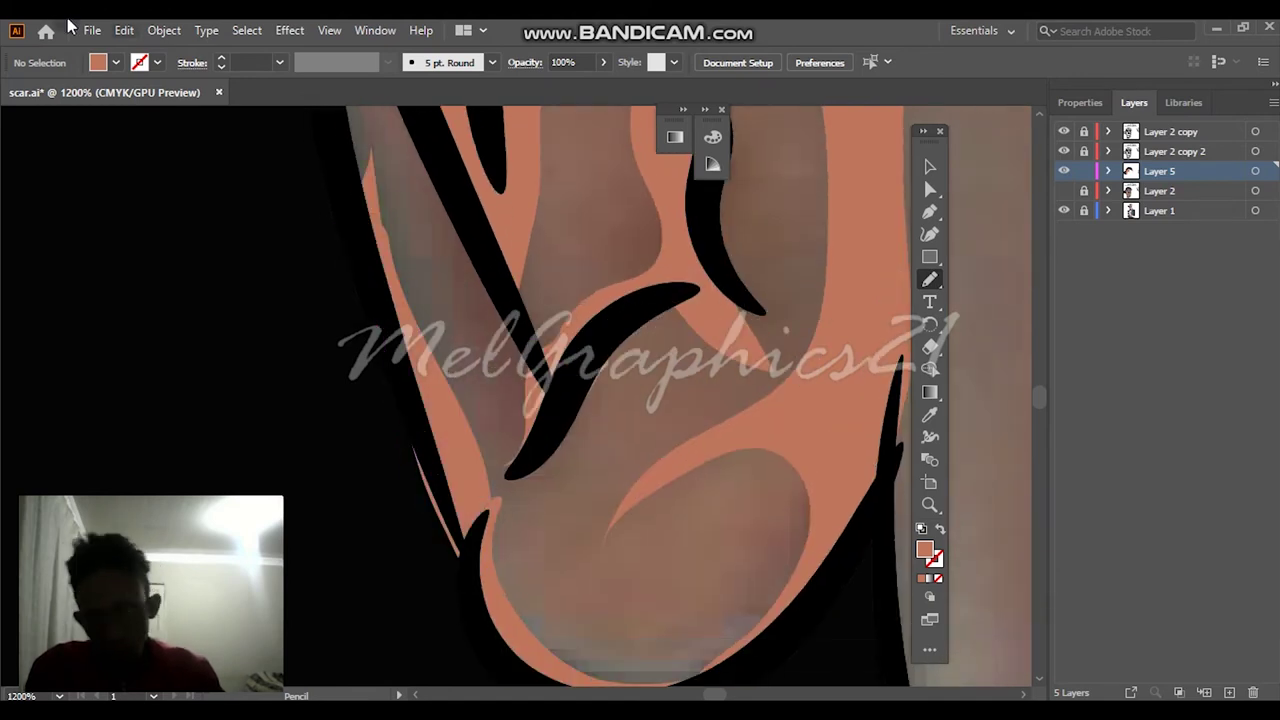
Review the ear and face shading at full view by toggling the visibility of Layer 2 and Layer 1
click(929, 166)
right_click(486, 443)
click(563, 537)
key(ctrl+0)
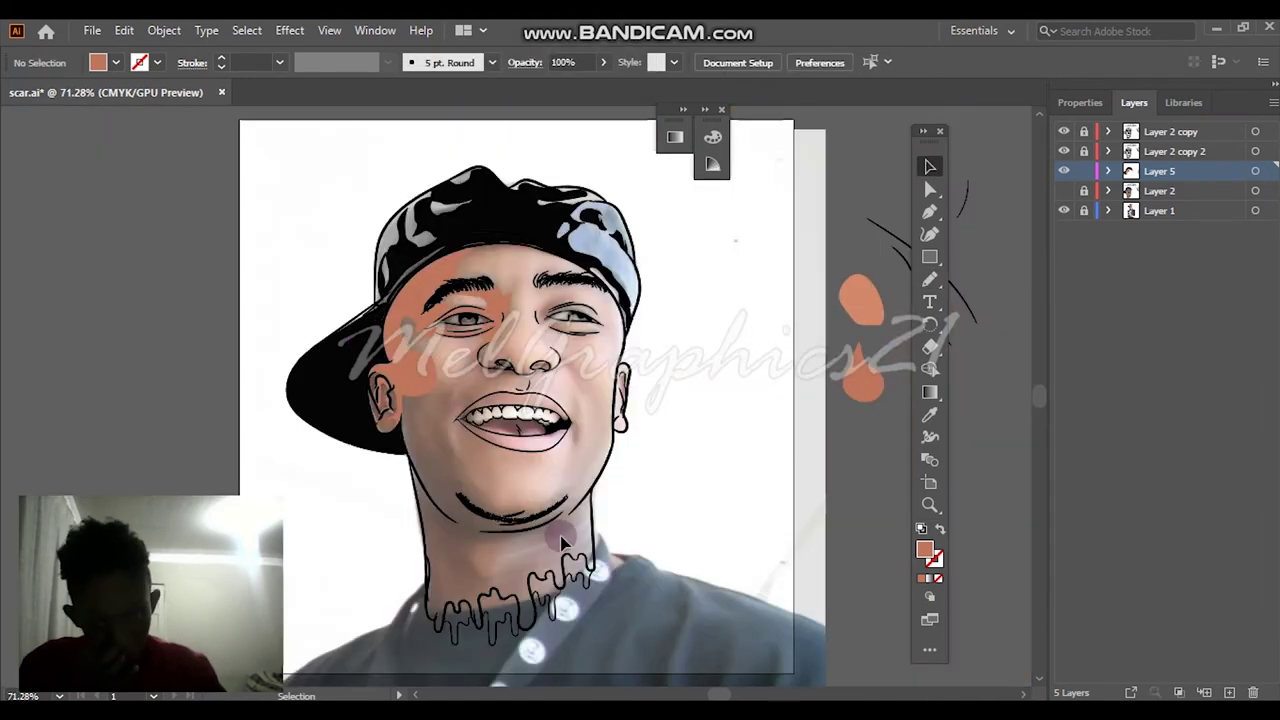
click(1063, 190)
click(1064, 210)
click(1064, 210)
click(1063, 190)
Draw a large freehand shadow over the back of the cheek, between the left ear and the mouth corner
key(n)
scroll(423, 420, up, 5)
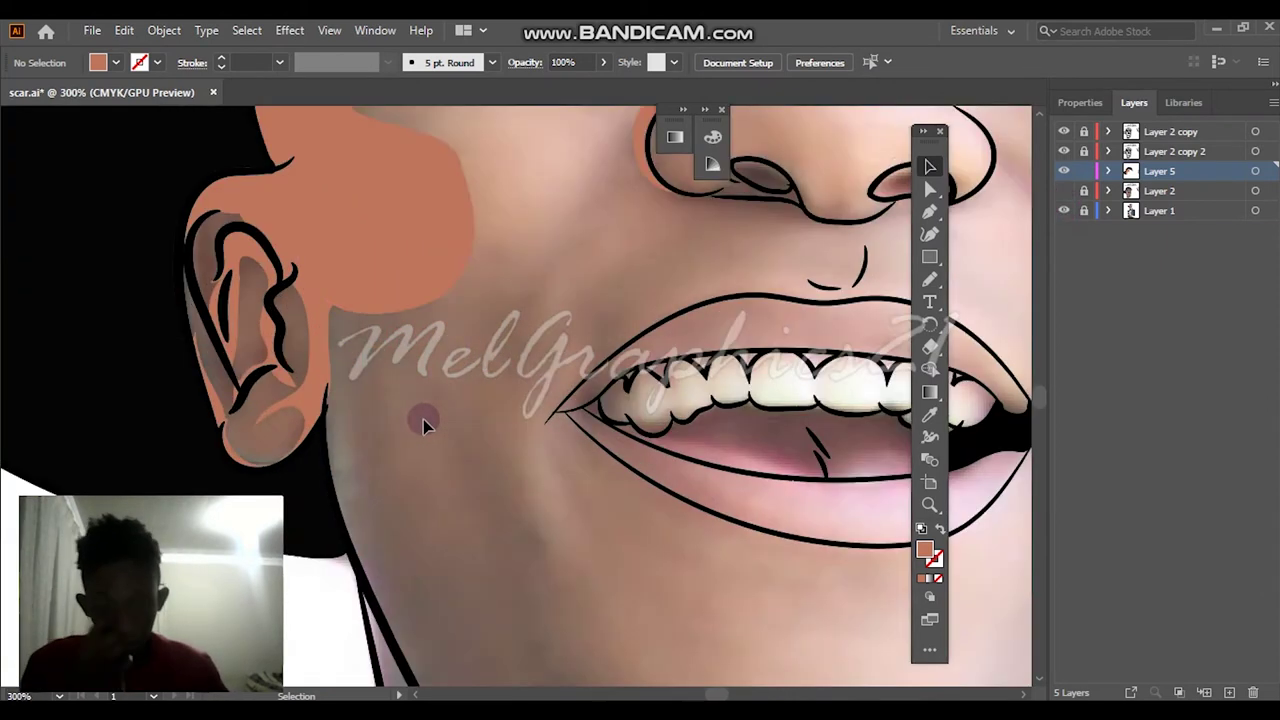
scroll(634, 280, up, 2)
drag(303, 565, 515, 540)
drag(676, 250, 676, 252)
Extend the cheek shadow down along the left jaw towards the chin with a rounded end
scroll(486, 294, down, 5)
mouse_move(485, 242)
mouse_down()
mouse_move(523, 491)
mouse_move(252, 400)
mouse_up()
drag(422, 203, 425, 206)
scroll(457, 277, down, 5)
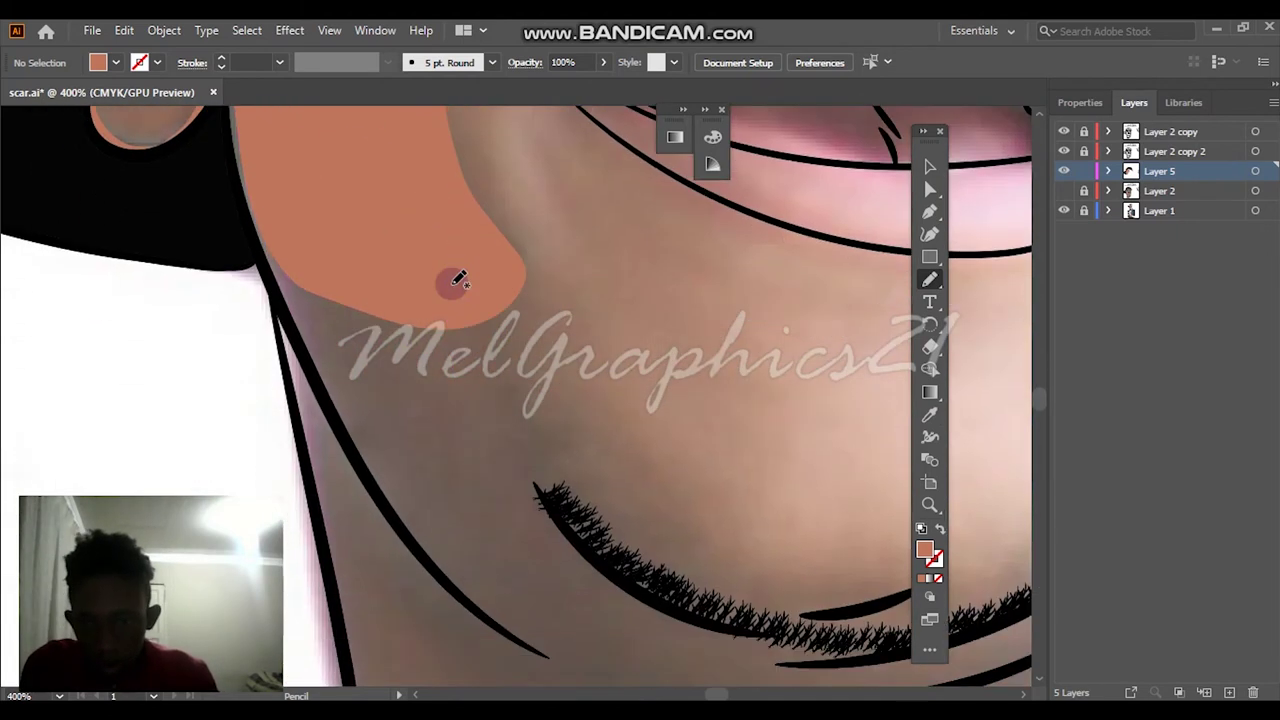
Draw freehand shadow shapes between the left nostril and the left mouth corner, joining them to the cheek shadow
scroll(383, 345, up, 5)
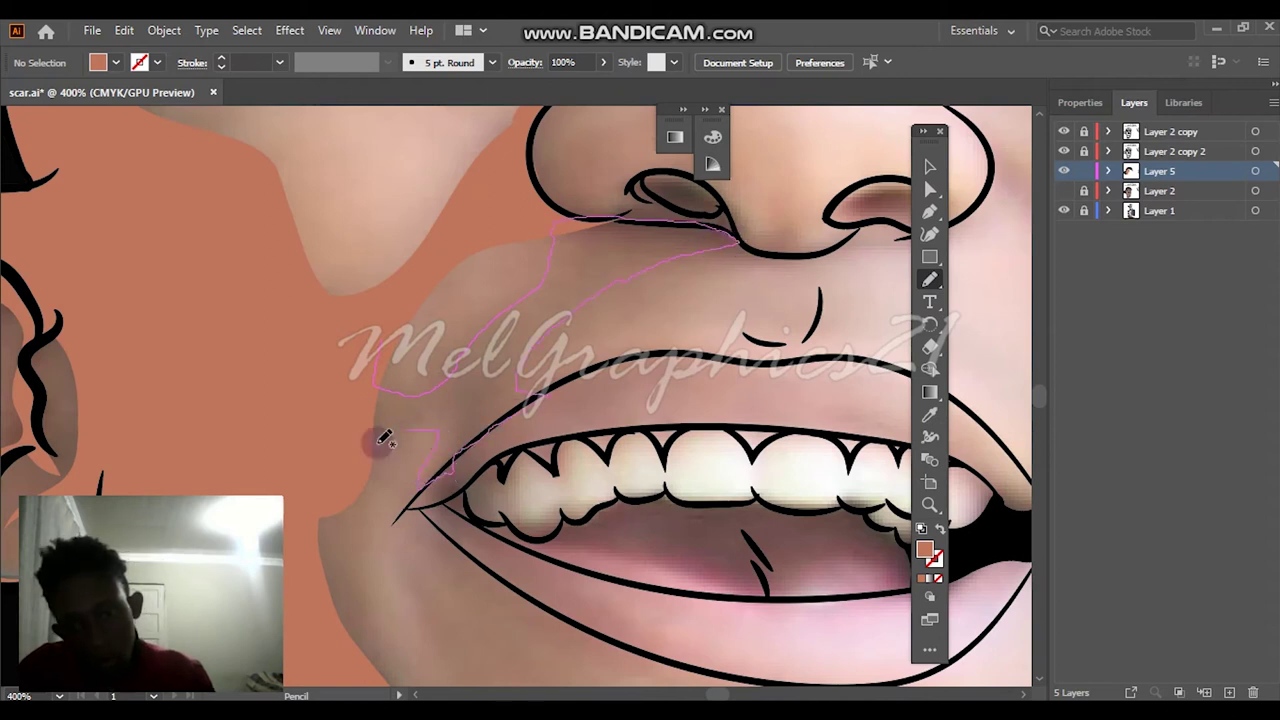
drag(385, 438, 386, 423)
scroll(386, 423, up, 3)
mouse_move(514, 180)
mouse_down()
mouse_move(369, 502)
mouse_move(375, 648)
mouse_up()
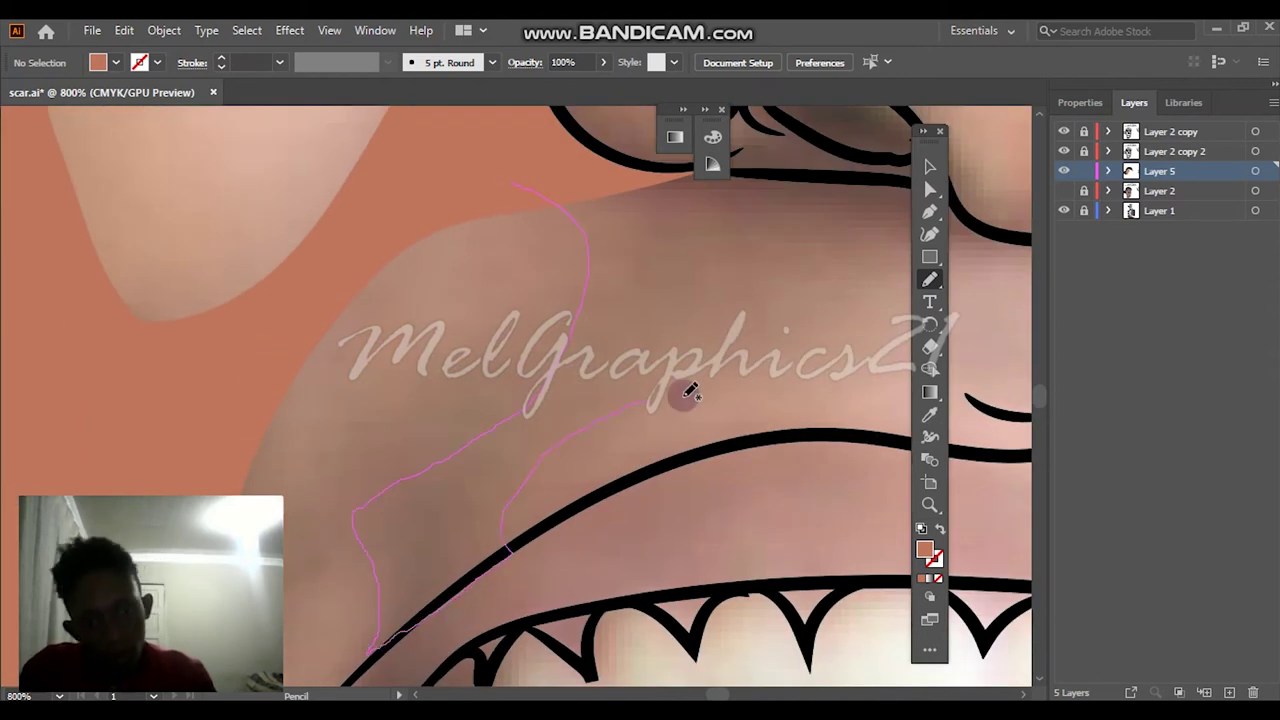
drag(833, 176, 520, 185)
scroll(386, 400, down, 3)
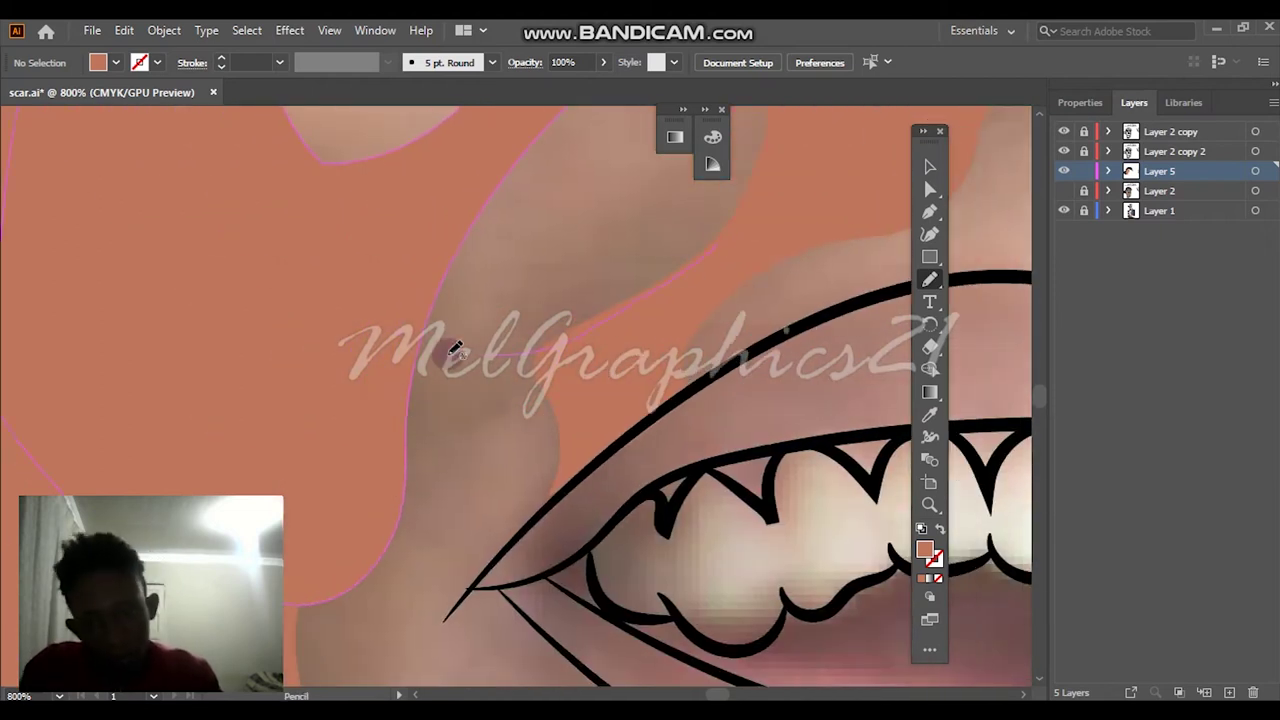
drag(672, 303, 537, 371)
scroll(571, 600, down, 4)
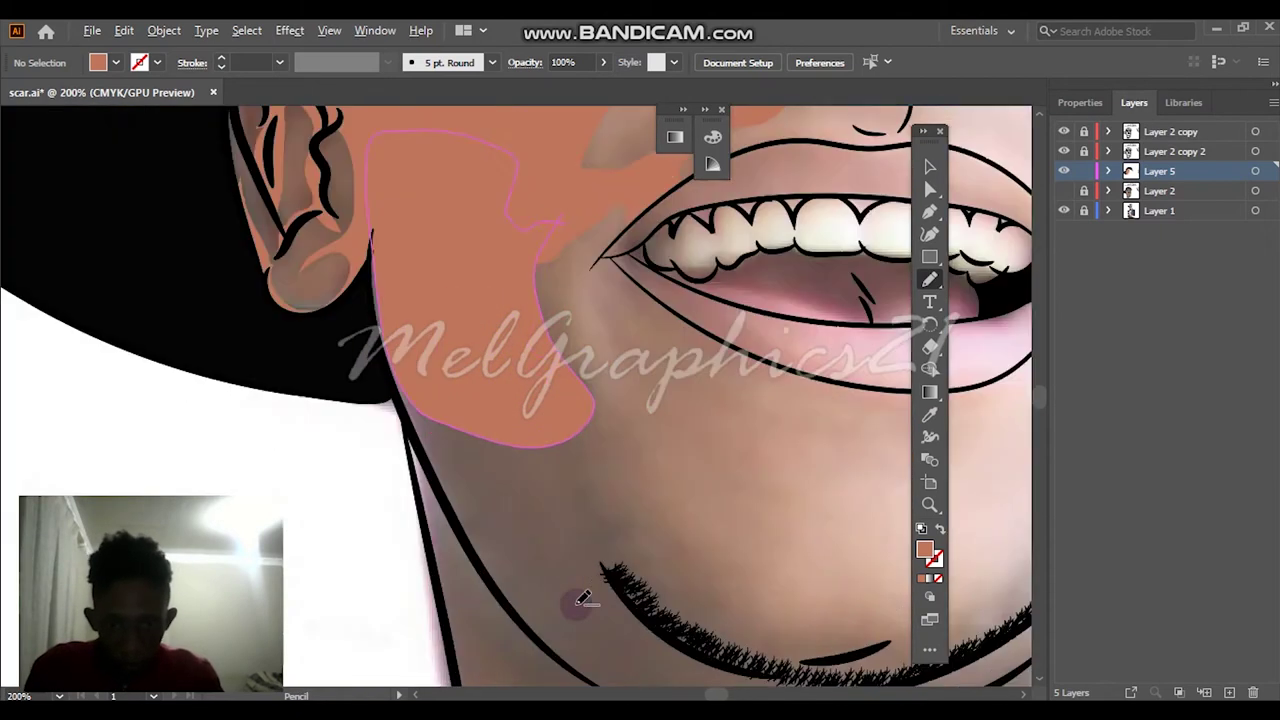
Extend the cheek shadow down along the left jaw into a point at the chin beard
scroll(583, 249, up, 3)
mouse_move(655, 283)
mouse_down()
mouse_move(590, 249)
mouse_move(614, 418)
mouse_move(787, 662)
mouse_move(430, 545)
mouse_move(347, 383)
mouse_up()
scroll(580, 256, down, 3)
scroll(543, 451, up, 2)
drag(524, 283, 524, 283)
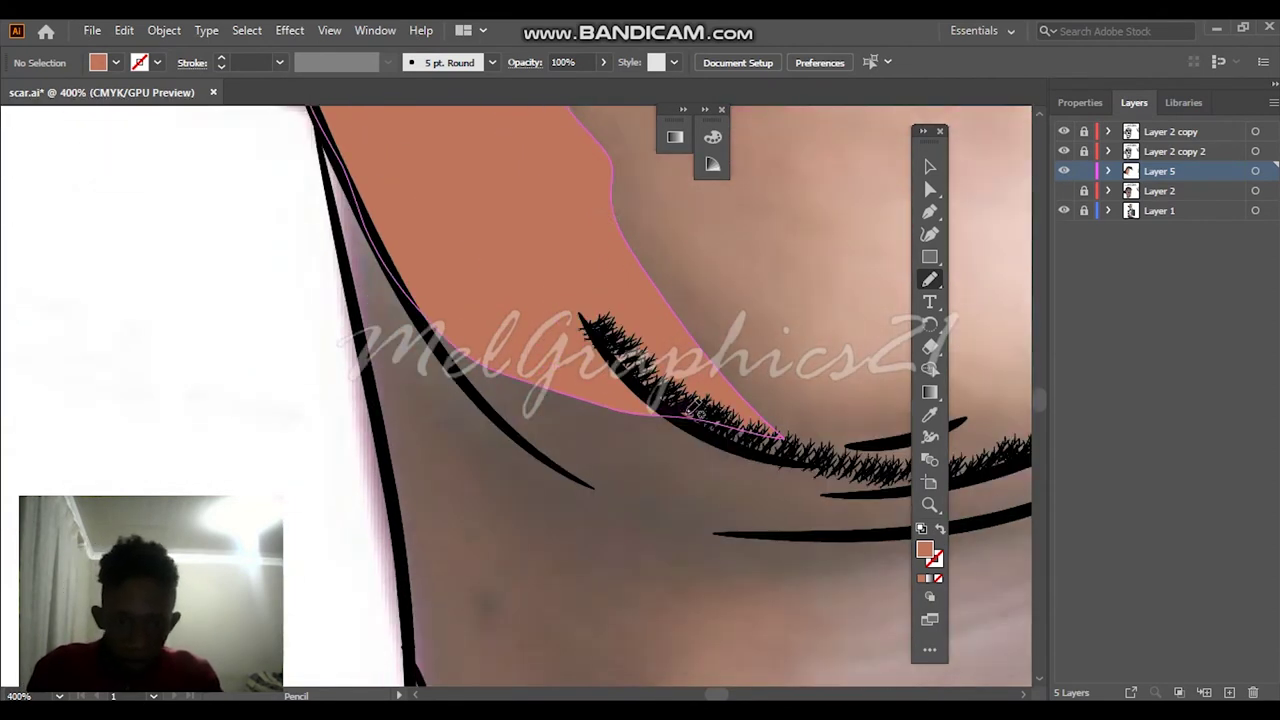
Draw a shadow down the left side of the neck, from the jaw corner towards the drips and under the chin
scroll(401, 225, up, 2)
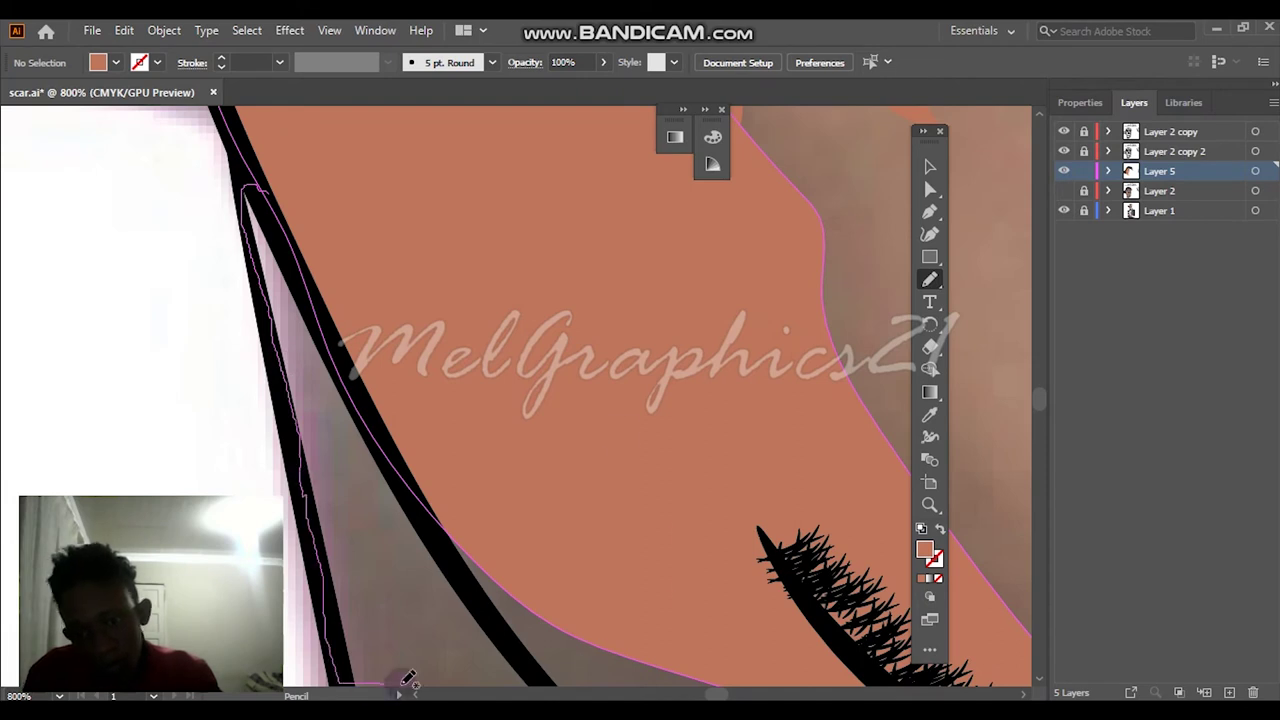
scroll(414, 223, down, 8)
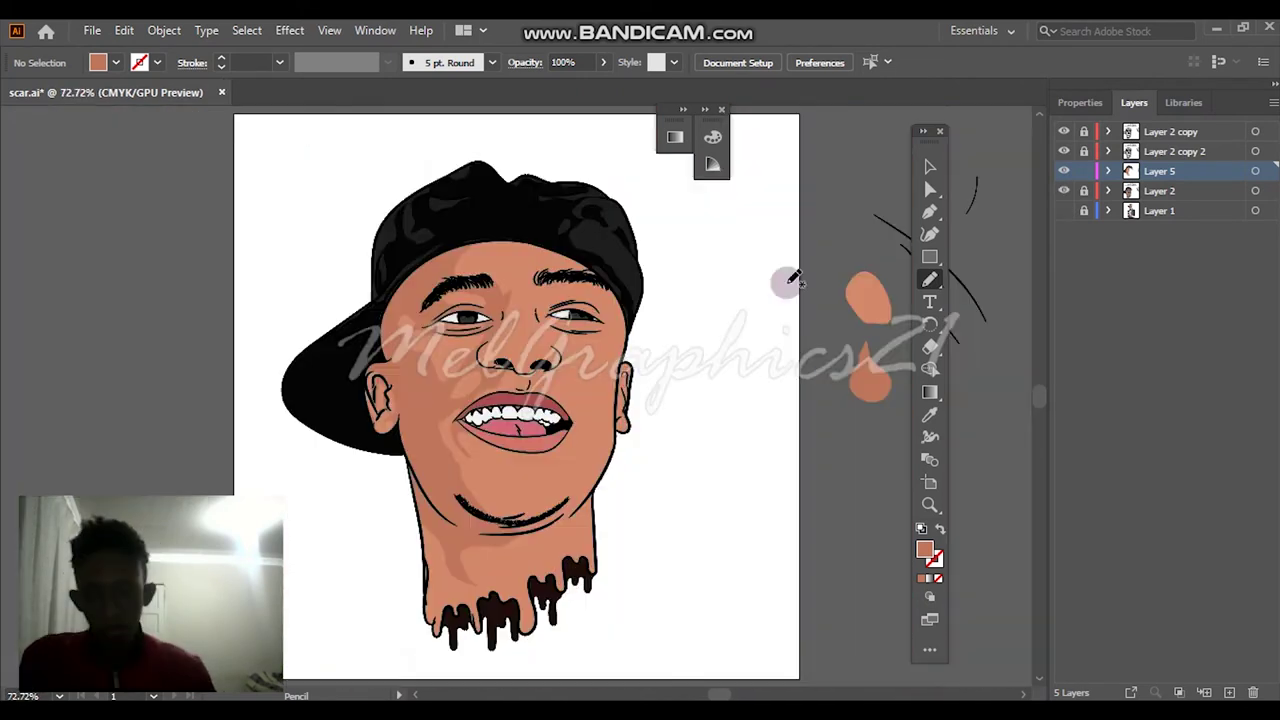
scroll(510, 600, up, 5)
click(1063, 190)
click(1063, 210)
scroll(420, 400, up, 1)
mouse_move(465, 348)
mouse_down()
mouse_move(384, 448)
mouse_move(401, 565)
mouse_move(400, 648)
mouse_up()
mouse_move(325, 300)
mouse_down()
mouse_move(473, 121)
mouse_move(486, 347)
mouse_move(317, 394)
mouse_move(305, 253)
mouse_move(412, 246)
mouse_move(503, 277)
mouse_up()
Extend the neck shadow into the leftmost skin-coloured drips at the base of the neck
scroll(358, 452, up, 3)
scroll(563, 423, down, 4)
key(ctrl+0)
click(1063, 190)
click(1063, 190)
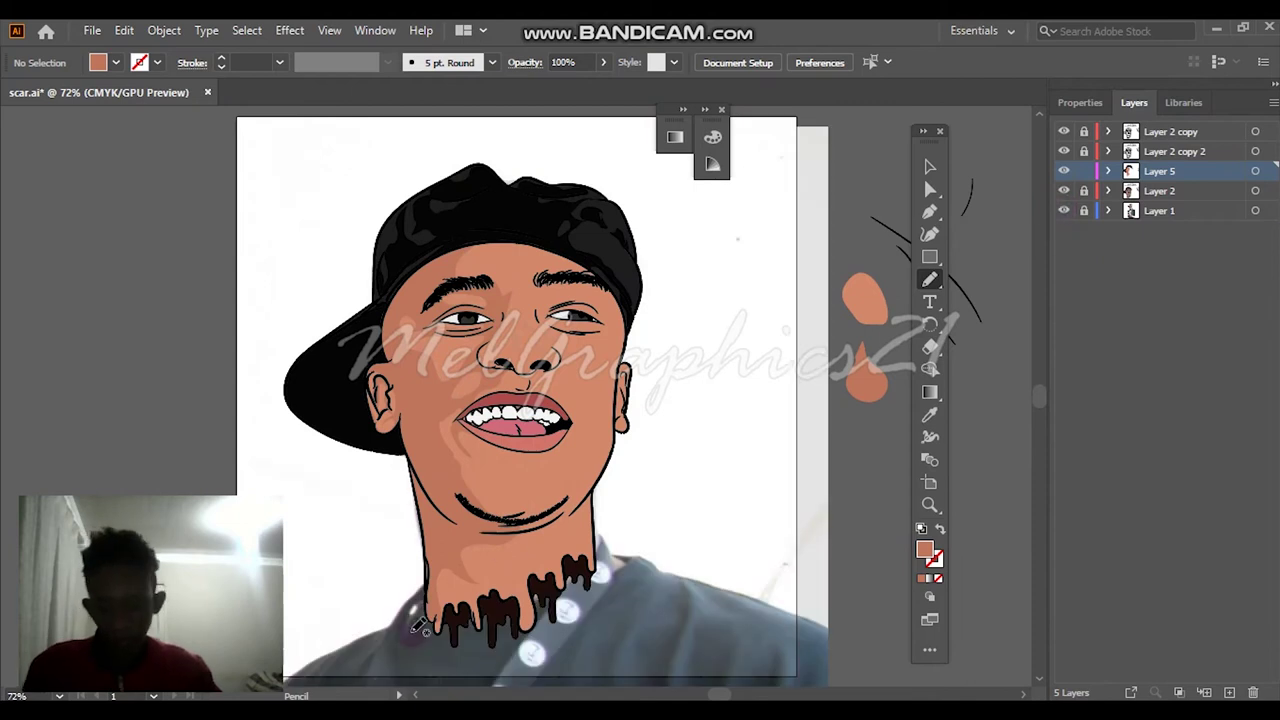
scroll(415, 630, up, 8)
drag(447, 493, 500, 275)
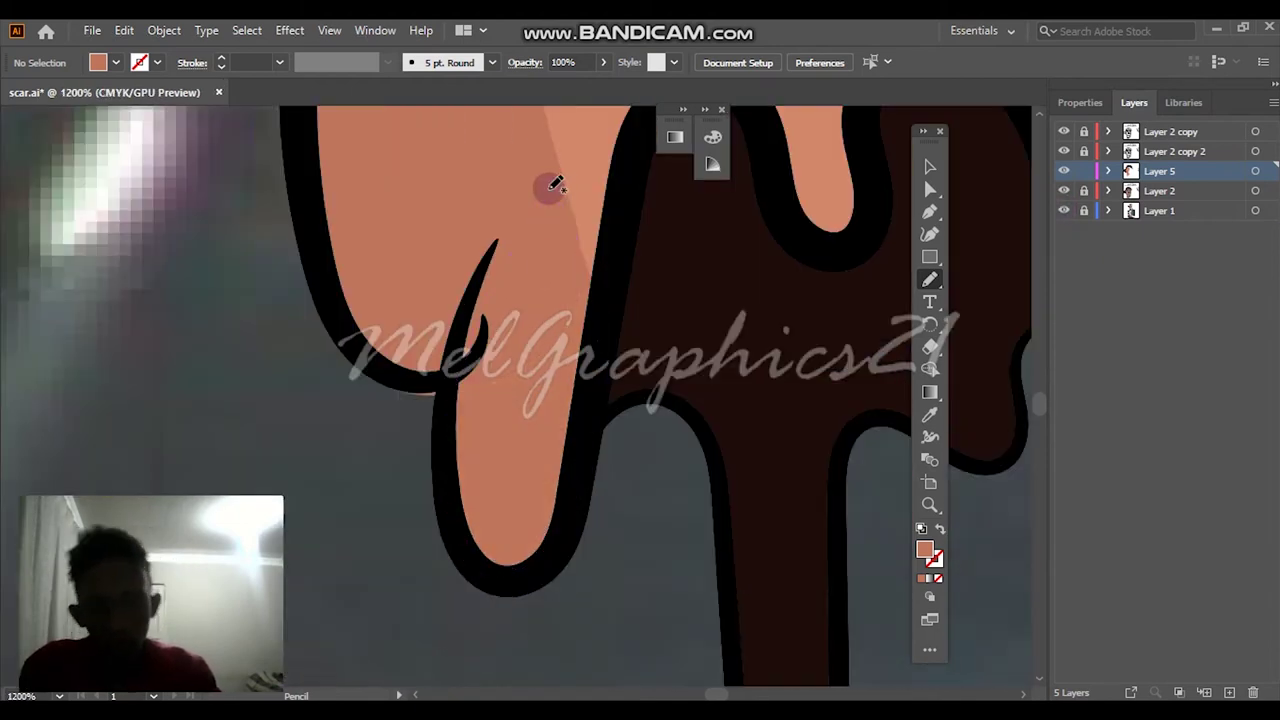
scroll(551, 186, down, 5)
drag(716, 570, 755, 420)
Draw a shadow under the chin across to the right jaw and continue it down the right edge of the neck
key(ctrl+0)
click(1063, 190)
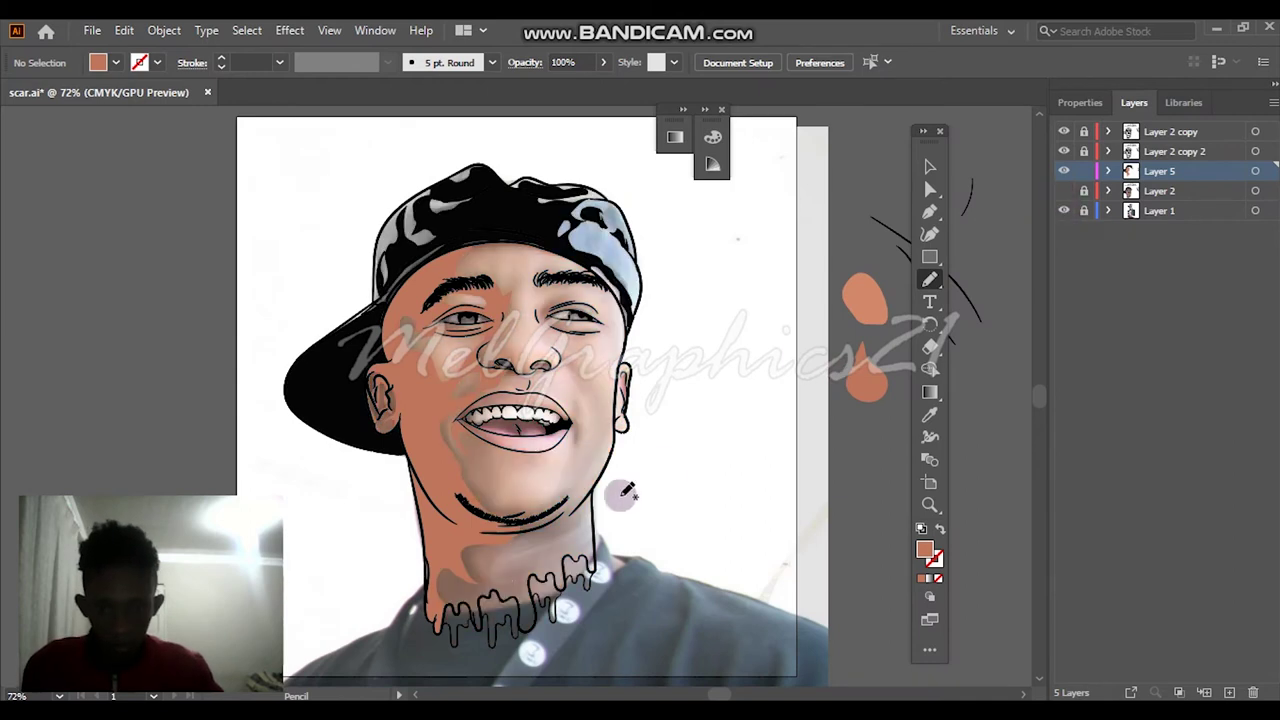
scroll(521, 462, up, 5)
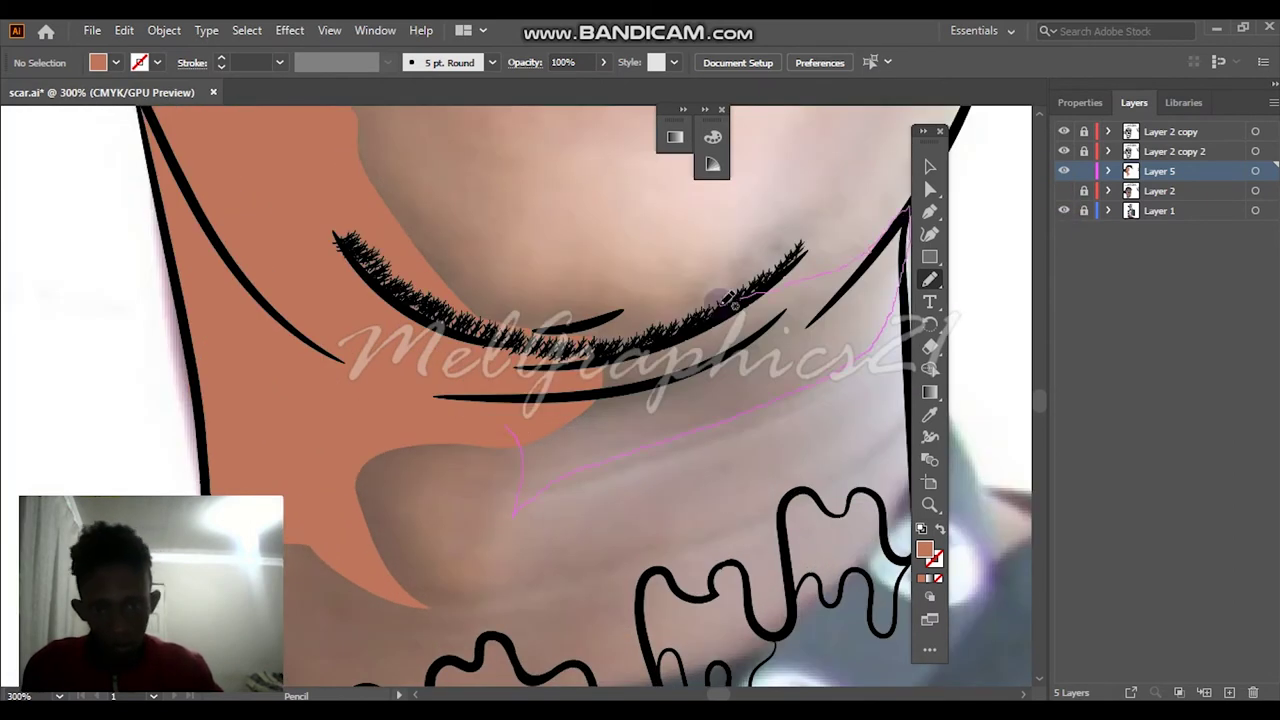
drag(478, 402, 482, 405)
scroll(666, 420, down, 2)
scroll(592, 380, up, 3)
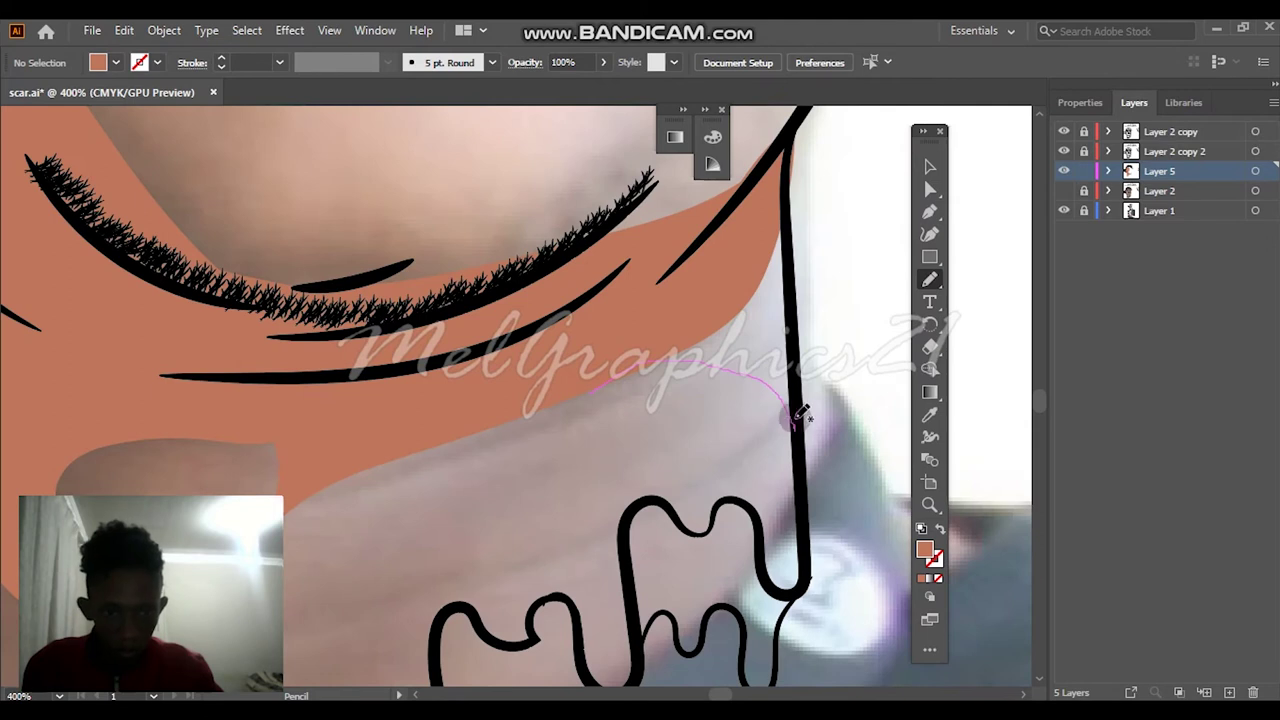
scroll(797, 327, up, 1)
mouse_move(835, 500)
mouse_down()
mouse_move(471, 394)
mouse_move(752, 157)
mouse_up()
Draw a tapering shadow along the right smile crease, from the nostril down towards the mouth corner
key(ctrl+0)
click(1063, 190)
click(1063, 210)
click(1063, 210)
click(1063, 190)
scroll(578, 287, up, 5)
mouse_move(695, 365)
mouse_down()
mouse_move(697, 454)
mouse_move(684, 442)
mouse_move(675, 604)
mouse_move(650, 569)
mouse_move(653, 441)
mouse_move(602, 299)
mouse_move(571, 309)
mouse_move(572, 262)
mouse_up()
Continue the right smile-crease shadow past the mouth corner to a point beside the lower lip
scroll(590, 300, down, 5)
scroll(600, 275, up, 3)
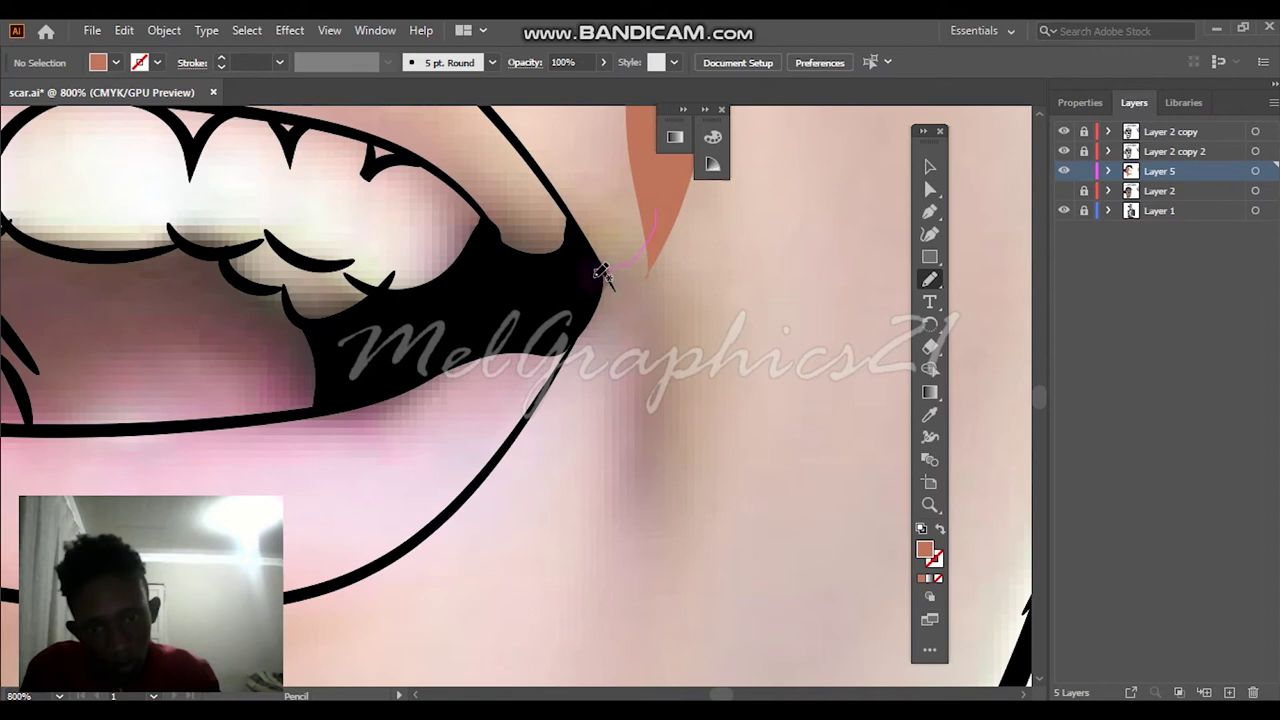
mouse_move(612, 474)
mouse_down()
mouse_move(644, 523)
mouse_move(714, 291)
mouse_move(651, 177)
mouse_up()
scroll(700, 280, down, 3)
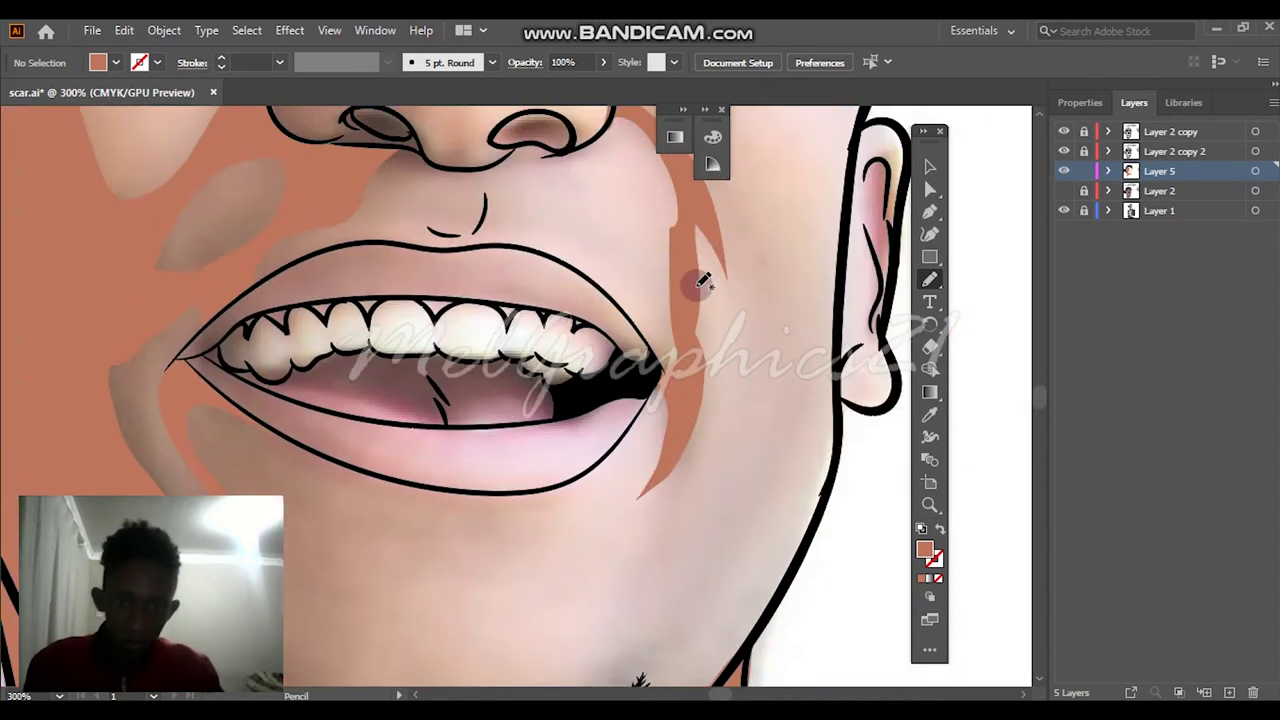
scroll(657, 597, up, 5)
mouse_move(657, 597)
mouse_down()
mouse_move(646, 194)
mouse_move(620, 591)
mouse_up()
Draw a branching shadow over the right cheek, between the smile crease and the ear and down towards the chin beard
key(ctrl+0)
click(1063, 190)
click(1064, 210)
click(1063, 190)
scroll(686, 423, up, 5)
mouse_move(498, 388)
mouse_down()
mouse_move(518, 464)
mouse_move(581, 311)
mouse_move(529, 122)
mouse_move(626, 239)
mouse_move(658, 195)
mouse_move(633, 317)
mouse_move(540, 499)
mouse_up()
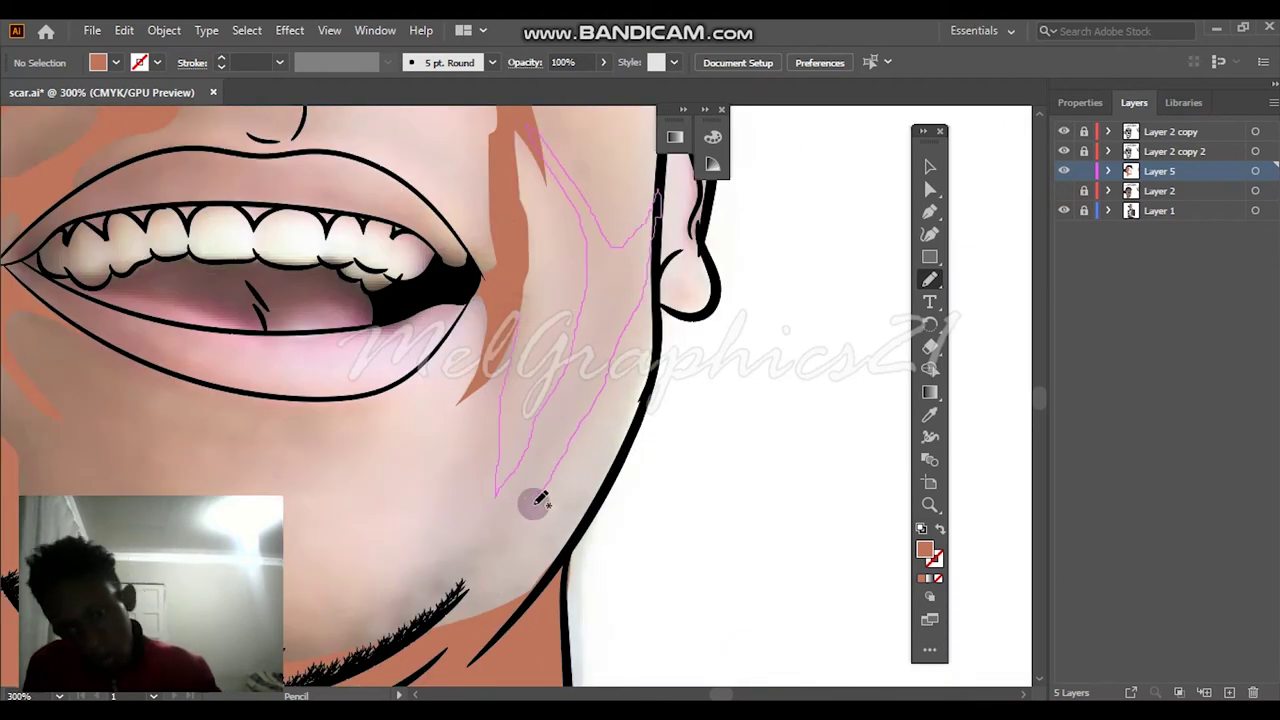
mouse_move(370, 605)
mouse_down()
mouse_move(454, 500)
mouse_move(492, 390)
mouse_up()
Draw a shadow beneath the right eye that runs down beside the nose to the smile crease
key(ctrl+0)
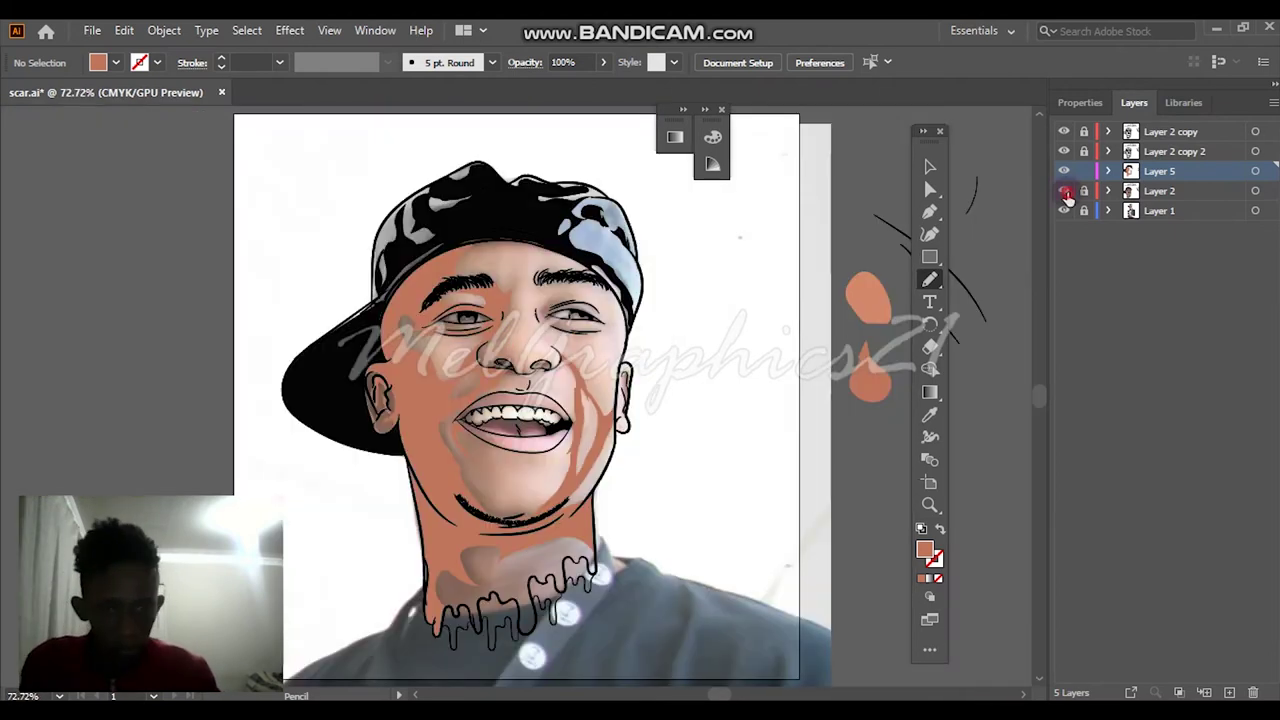
click(1064, 191)
scroll(586, 342, up, 5)
mouse_move(706, 462)
mouse_down()
mouse_move(677, 394)
mouse_move(608, 320)
mouse_move(508, 300)
mouse_up()
scroll(521, 460, up, 1)
drag(521, 460, 479, 364)
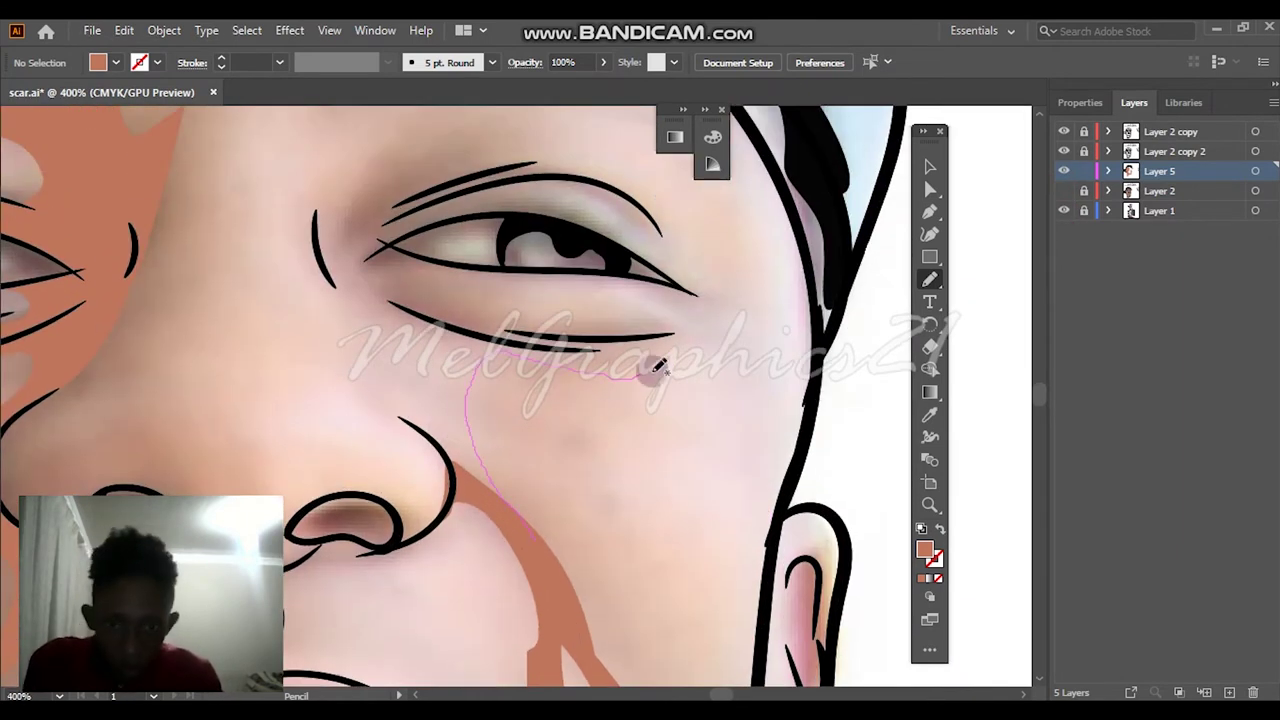
mouse_move(347, 252)
mouse_down()
mouse_move(316, 368)
mouse_move(445, 467)
mouse_up()
drag(531, 534, 530, 533)
Draw a shadow along the inside of the nose's right wing, curving round to the right nostril
scroll(445, 472, up, 3)
mouse_move(316, 580)
mouse_down()
mouse_move(416, 613)
mouse_move(417, 474)
mouse_move(276, 315)
mouse_move(450, 345)
mouse_up()
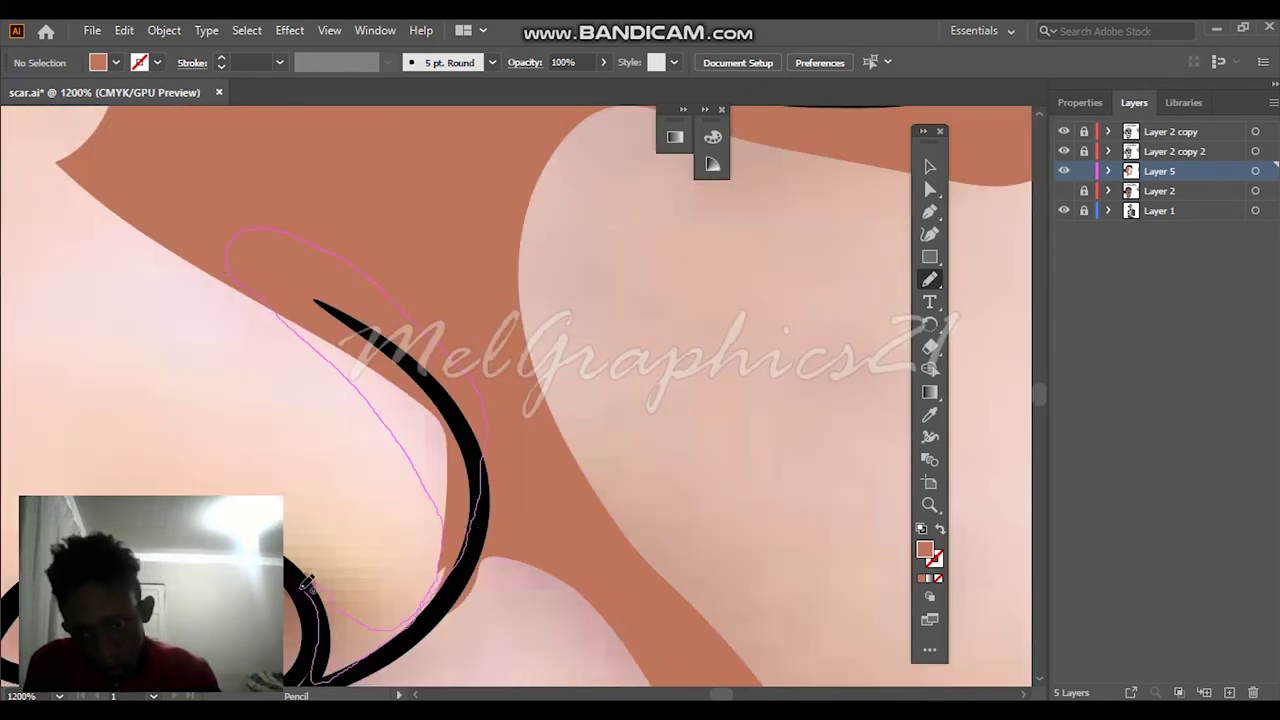
drag(307, 584, 307, 584)
scroll(551, 569, up, 3)
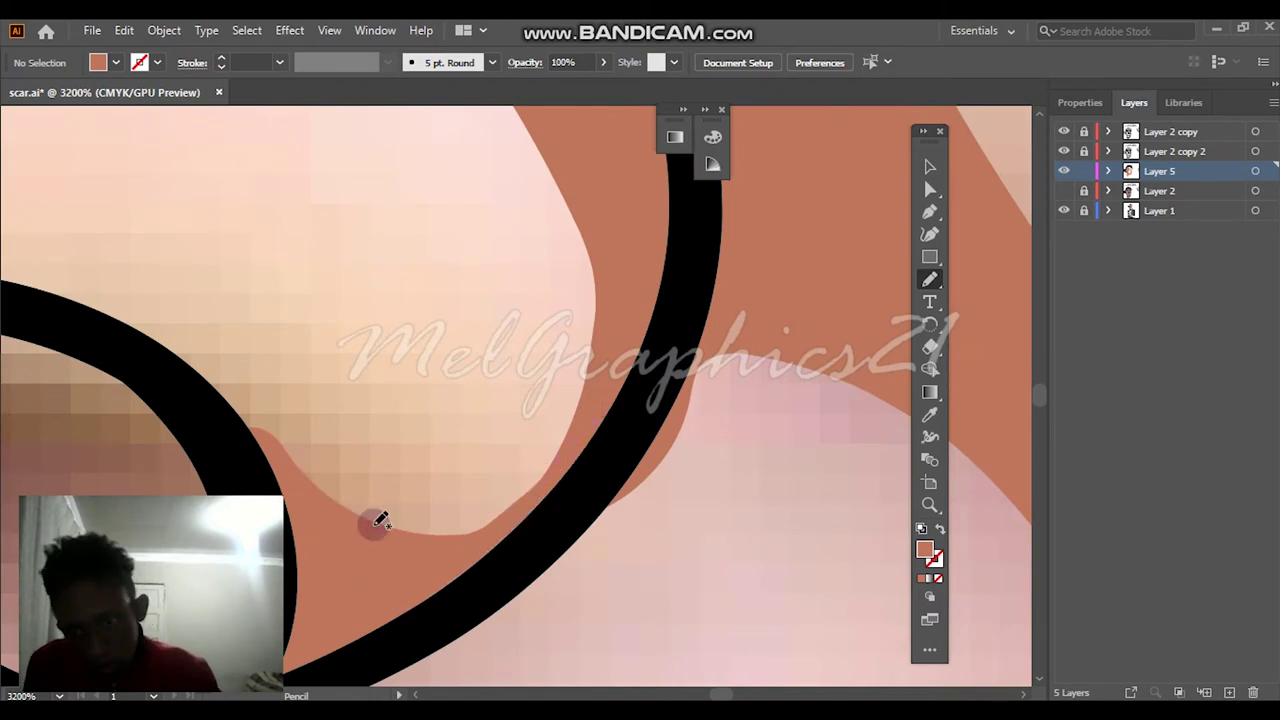
drag(245, 467, 385, 535)
Check the shading against Layer 2, and draw a shadow from beneath the right eye across to the temple and right ear
key(ctrl+0)
click(1084, 171)
click(1063, 190)
click(1160, 190)
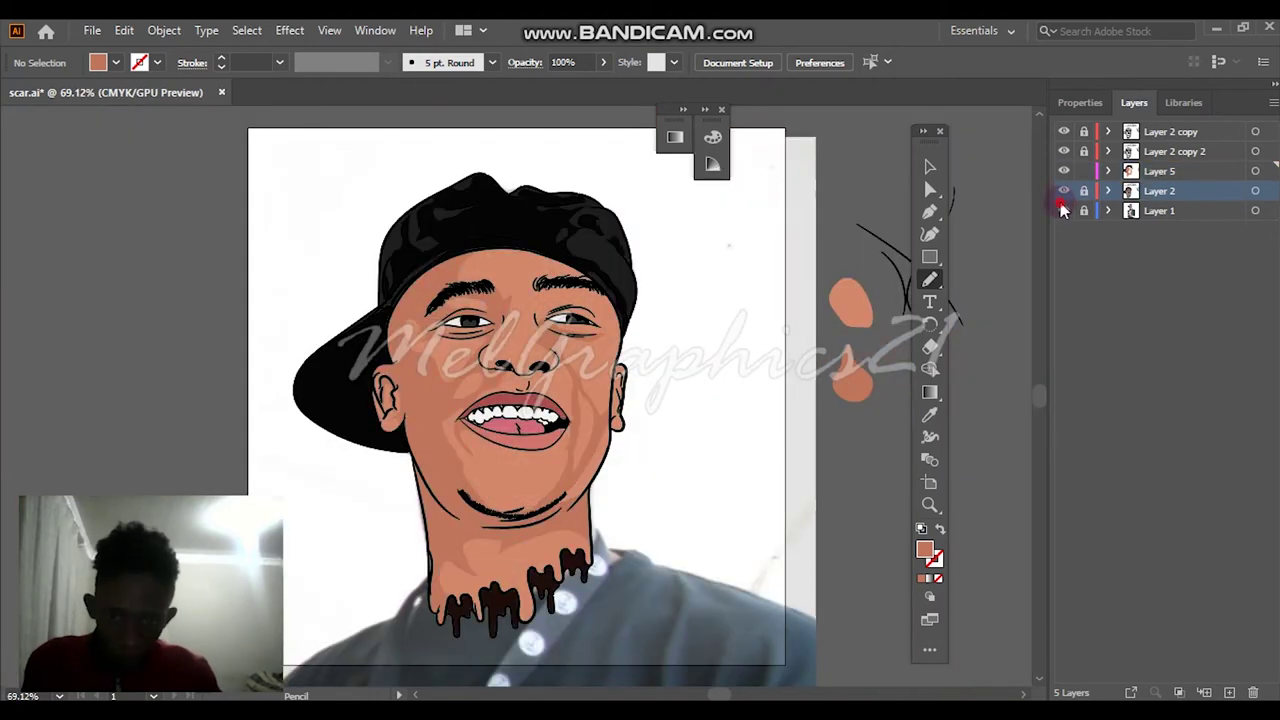
scroll(645, 358, up, 1)
scroll(645, 358, up, 5)
scroll(571, 266, down, 2)
scroll(571, 266, up, 2)
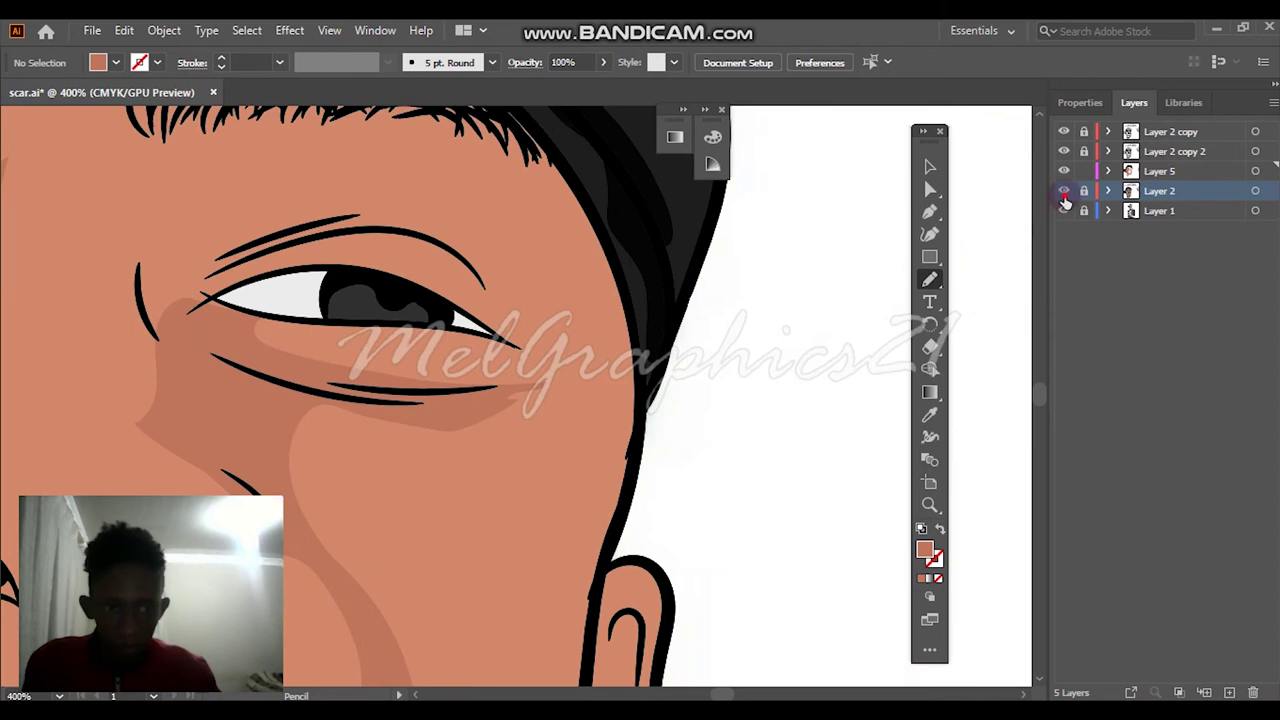
click(1063, 190)
mouse_move(598, 535)
mouse_down()
mouse_move(456, 425)
mouse_move(468, 379)
mouse_move(533, 372)
mouse_move(587, 412)
mouse_move(628, 362)
mouse_up()
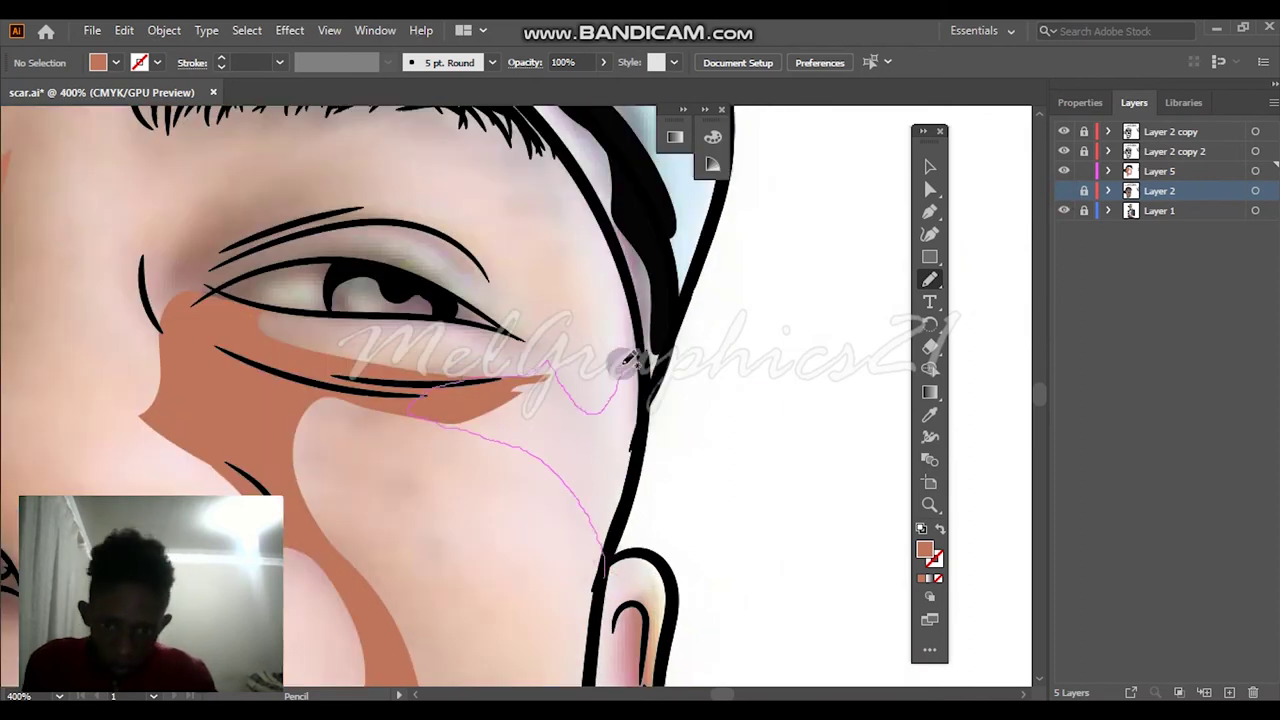
drag(645, 455, 583, 557)
Shade the right upper eyelid from the outer to the inner eye corner, leaving a highlight gap on the lid
scroll(571, 520, up, 1)
scroll(477, 514, up, 1)
drag(477, 514, 458, 427)
drag(477, 520, 477, 520)
scroll(477, 520, up, 1)
mouse_move(440, 445)
mouse_down()
mouse_move(476, 410)
mouse_move(376, 310)
mouse_move(513, 395)
mouse_move(601, 587)
mouse_up()
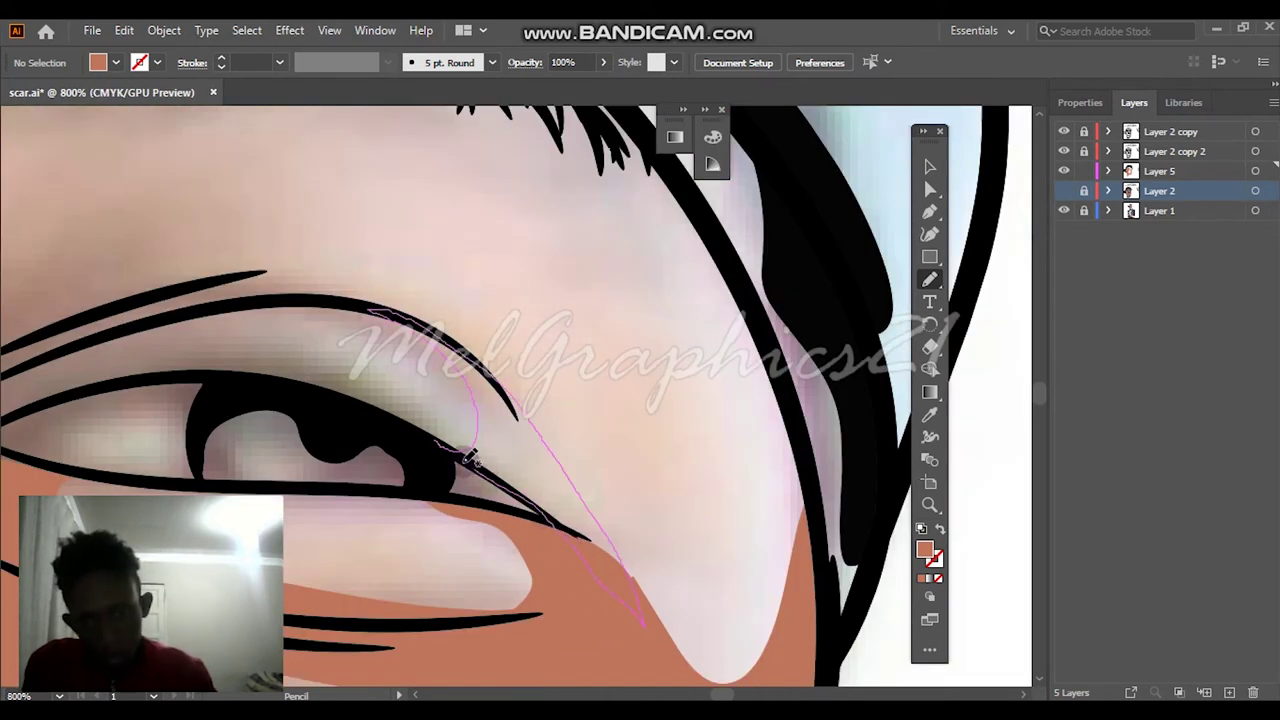
drag(470, 455, 445, 445)
scroll(560, 440, left, 3)
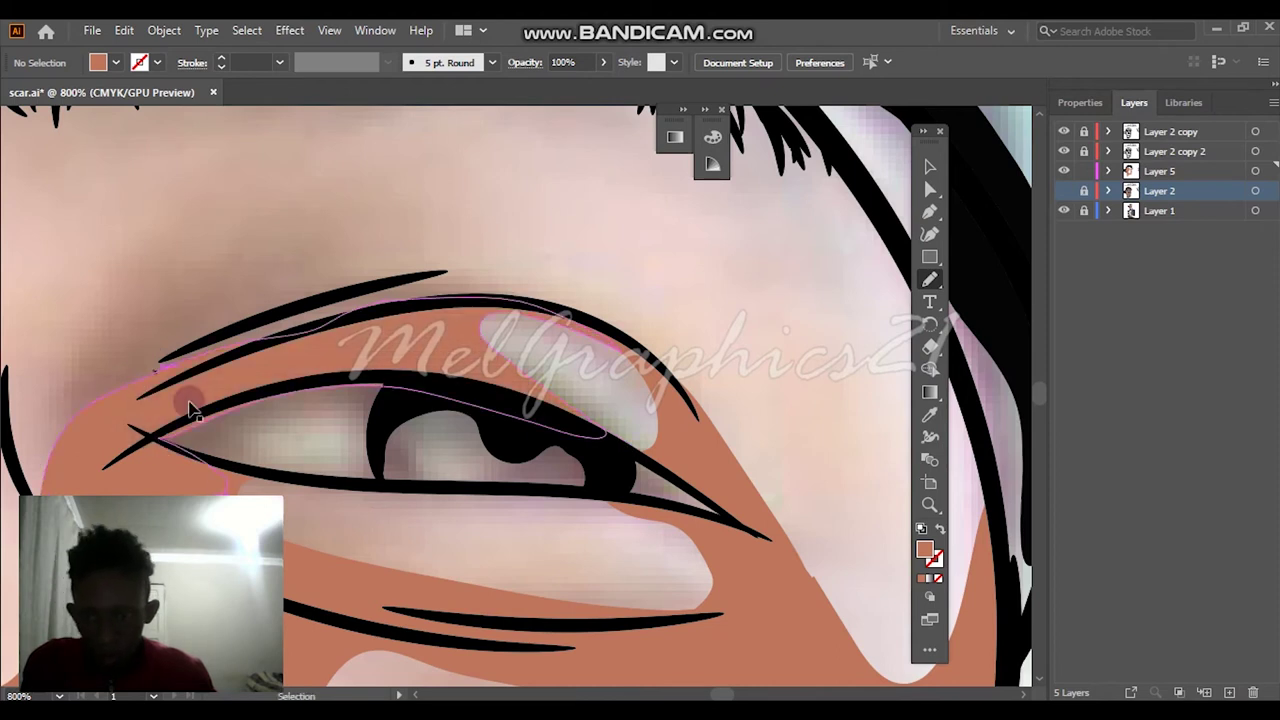
Draw a pointed shadow above the right eyelid creases and another around the right eyebrow
scroll(271, 423, up, 2)
scroll(657, 423, down, 3)
scroll(540, 368, down, 2)
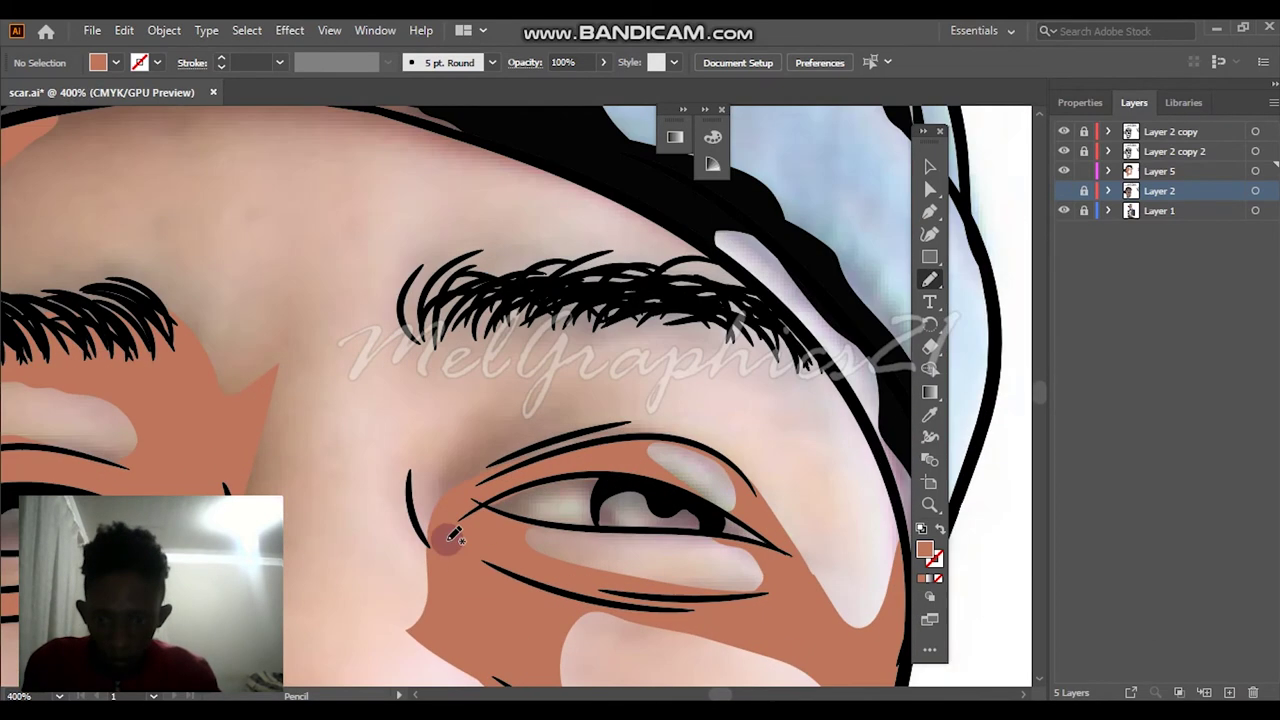
mouse_move(517, 422)
mouse_down()
mouse_move(634, 442)
mouse_move(442, 520)
mouse_up()
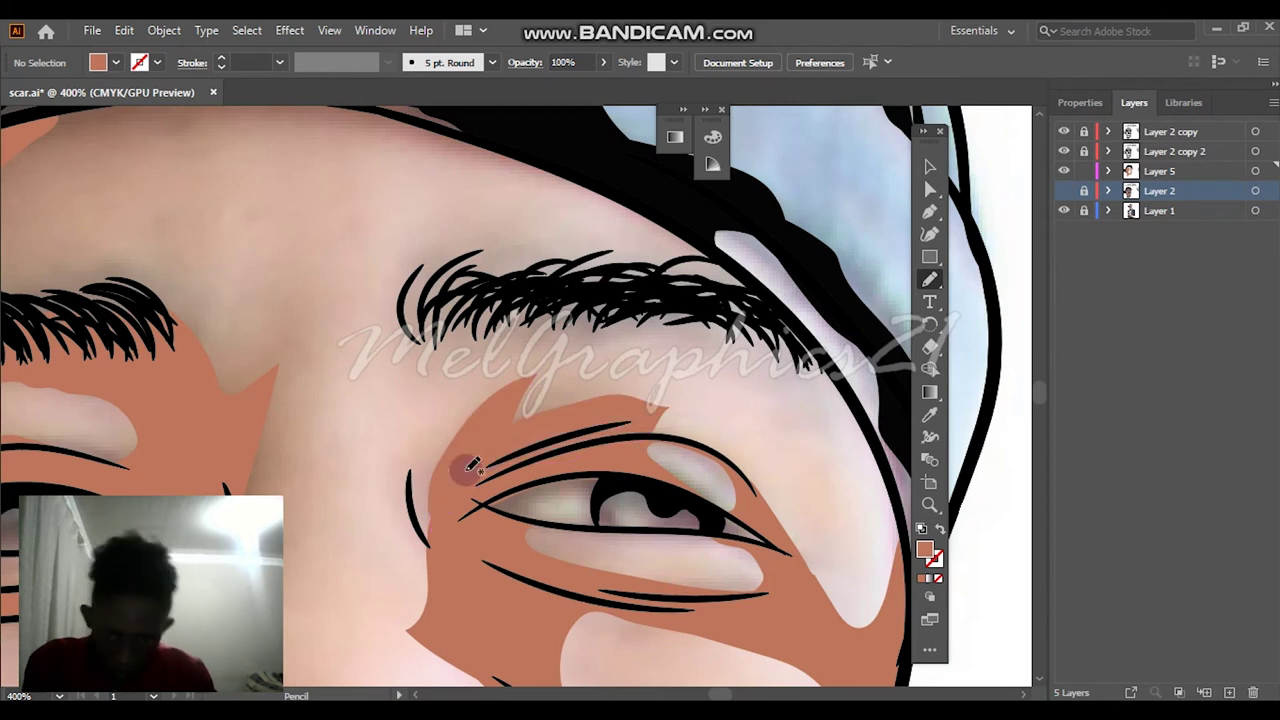
drag(500, 345, 620, 244)
mouse_move(803, 366)
mouse_down()
mouse_move(646, 362)
mouse_move(665, 411)
mouse_move(528, 457)
mouse_up()
Try a curved forehead shadow rising from the nose bridge to the cap brim, and check it at full view
scroll(794, 528, up, 1)
key(ctrl+0)
click(1063, 210)
click(1063, 210)
scroll(518, 268, up, 3)
drag(552, 385, 642, 203)
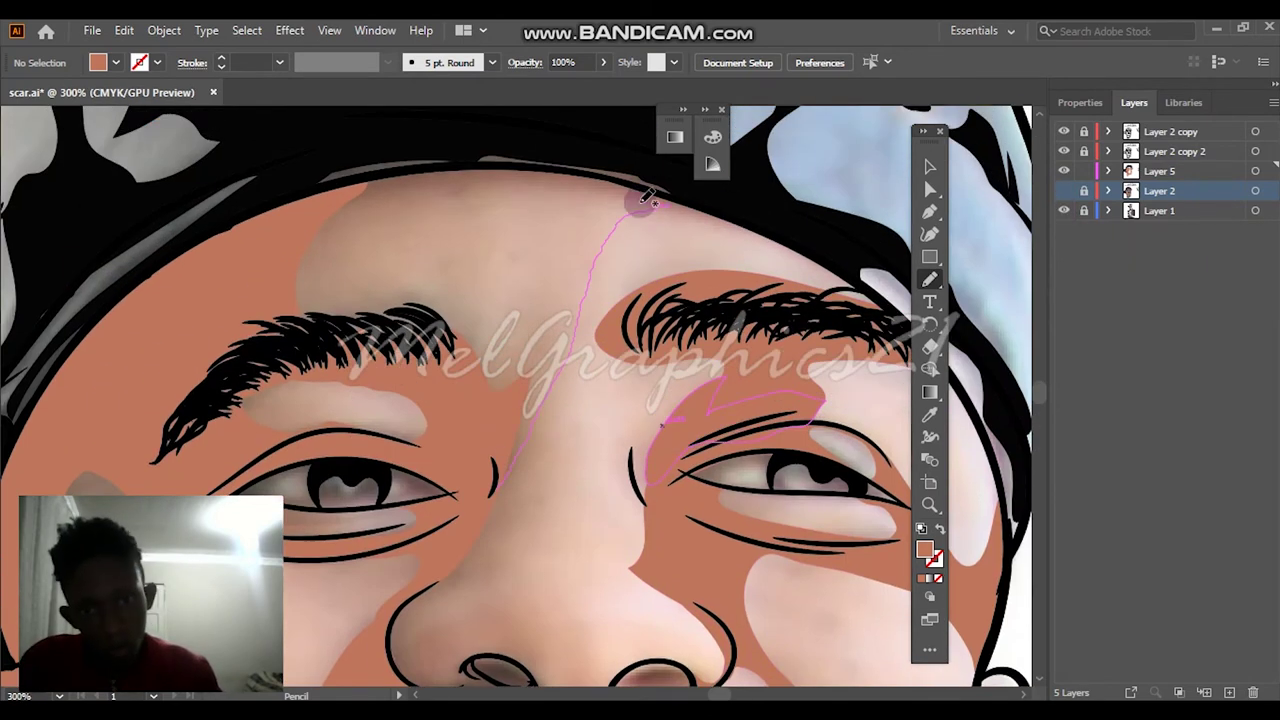
drag(530, 306, 460, 385)
scroll(460, 385, up, 1)
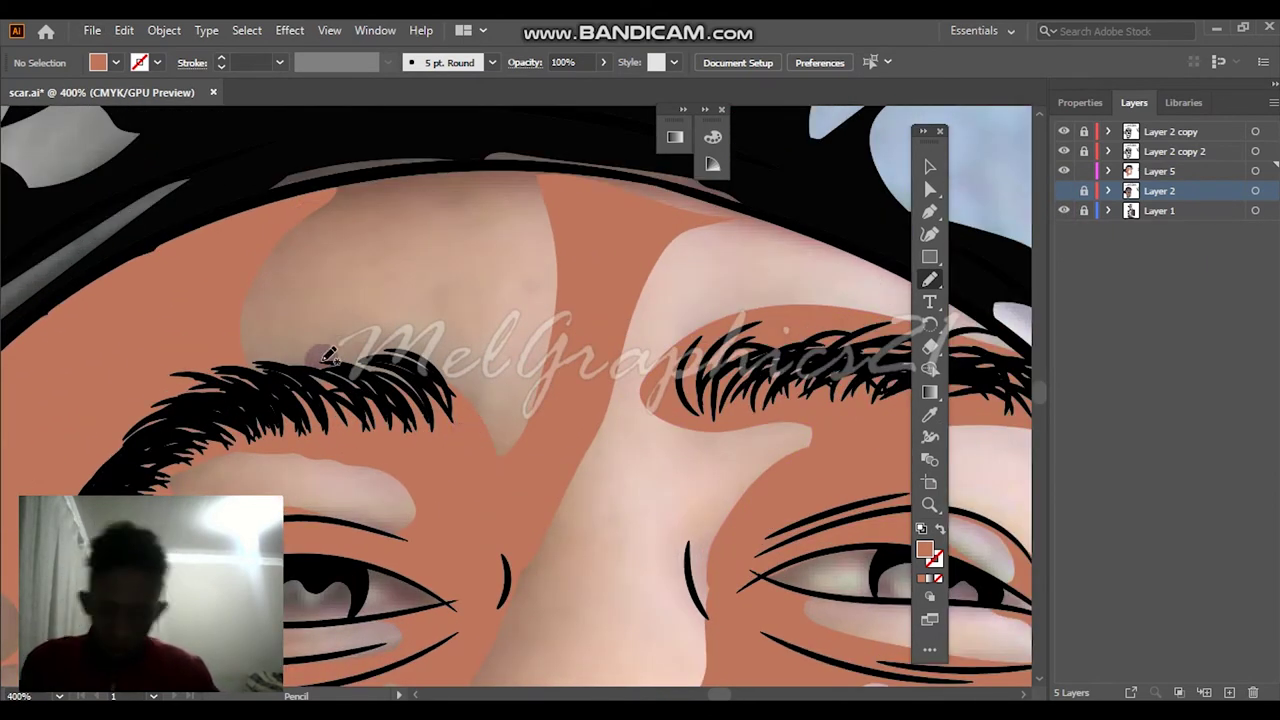
key(ctrl+0)
click(1063, 210)
click(1063, 210)
Draw a shadow around the left eyebrow's inner end and another down the nose's left side around the left wing
scroll(338, 326, up, 3)
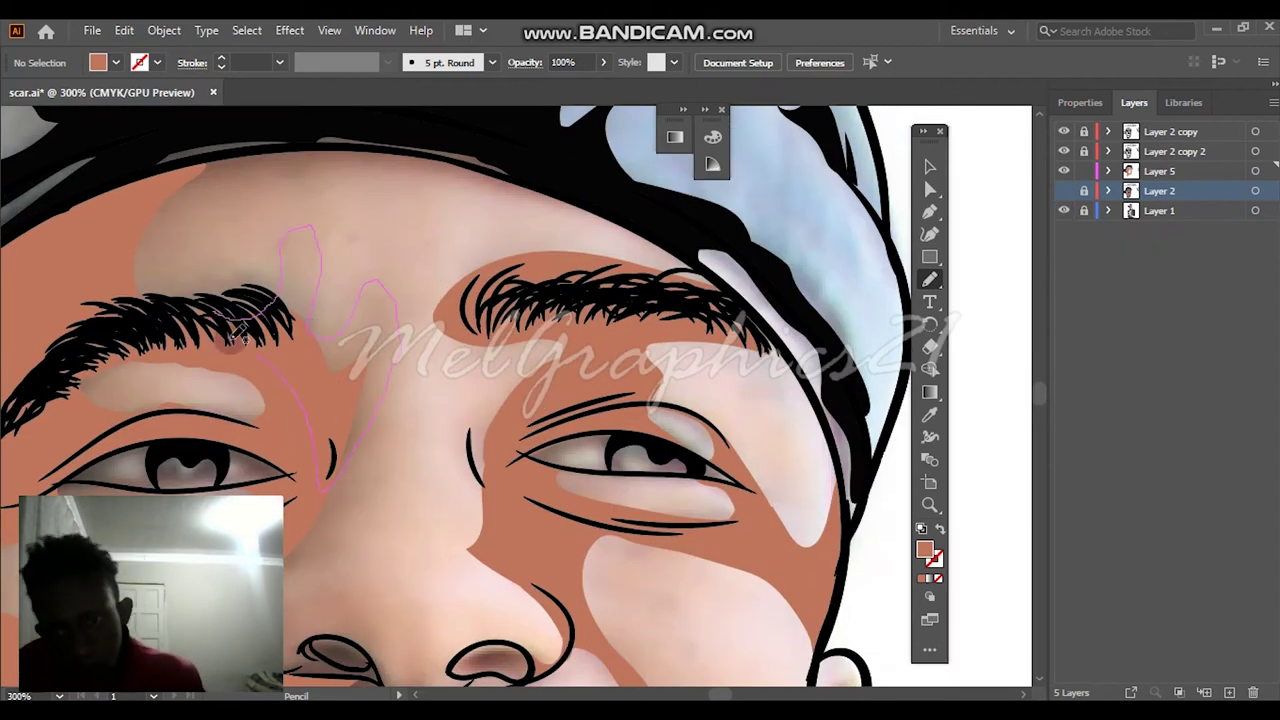
scroll(255, 410, down, 3)
scroll(255, 410, up, 1)
scroll(255, 410, up, 1)
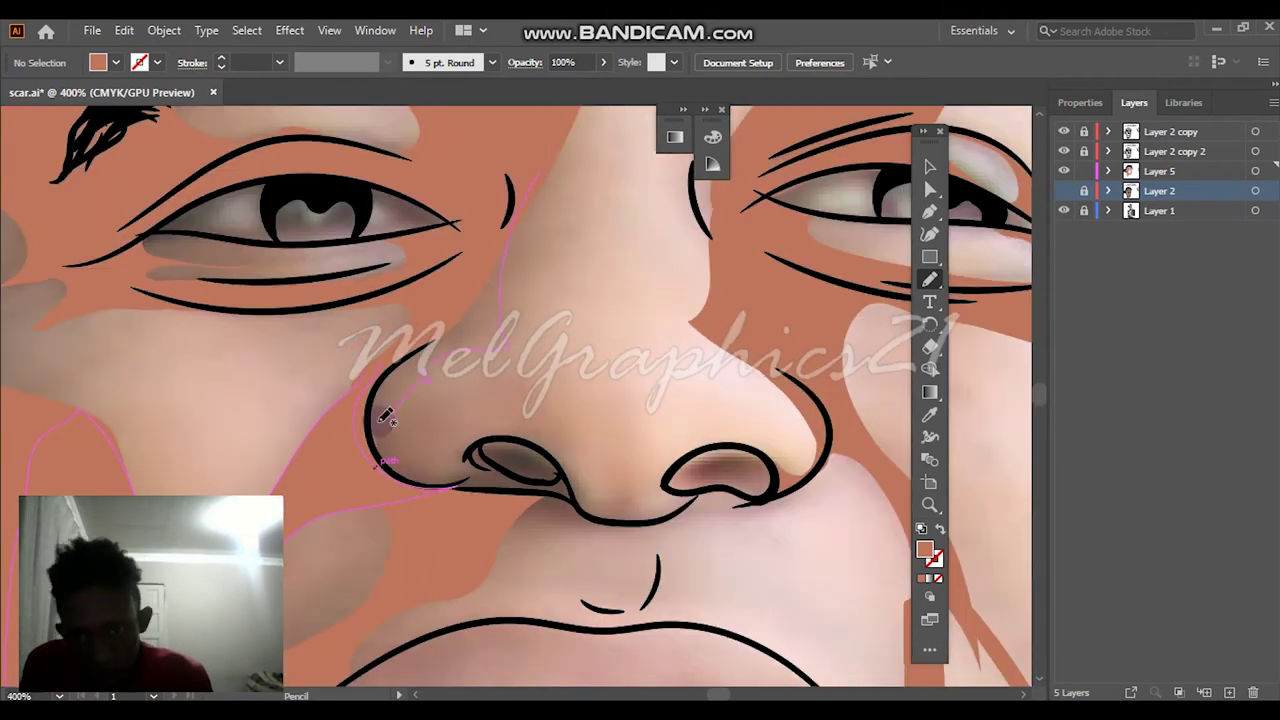
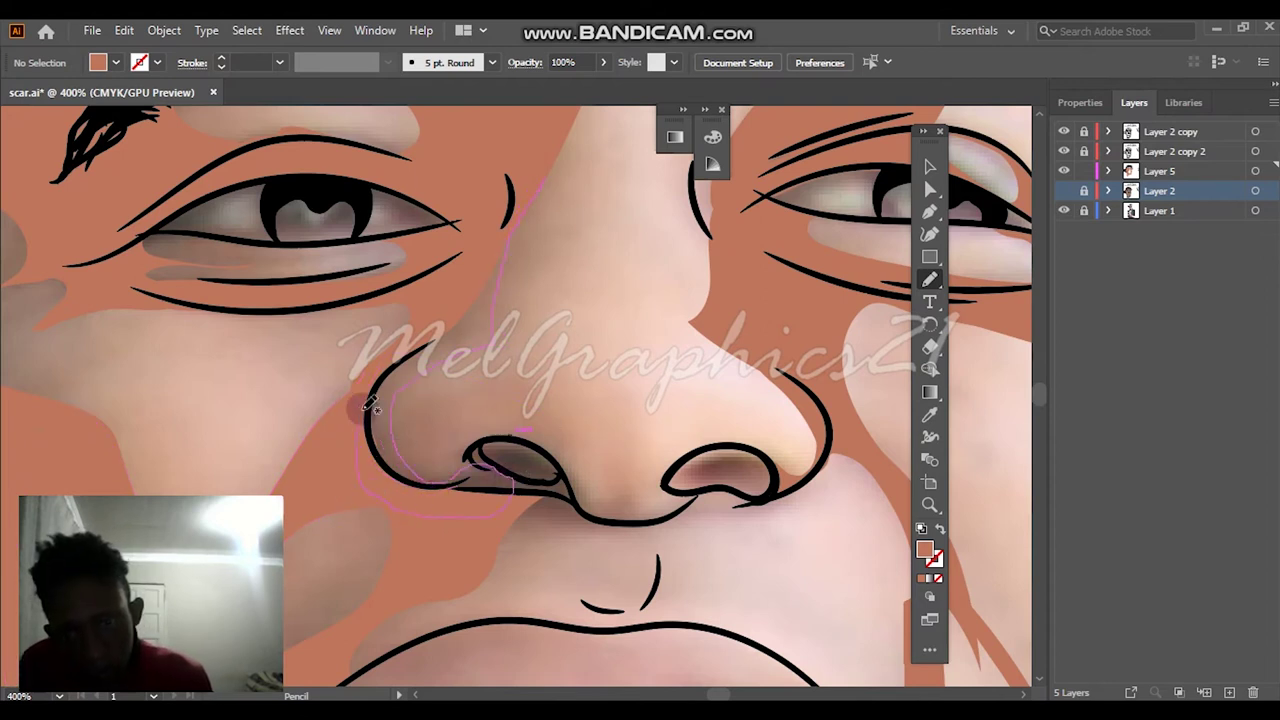
Check the nose shading against the whole portrait with the shadow layer and base colour layer toggled
scroll(530, 445, up, 2)
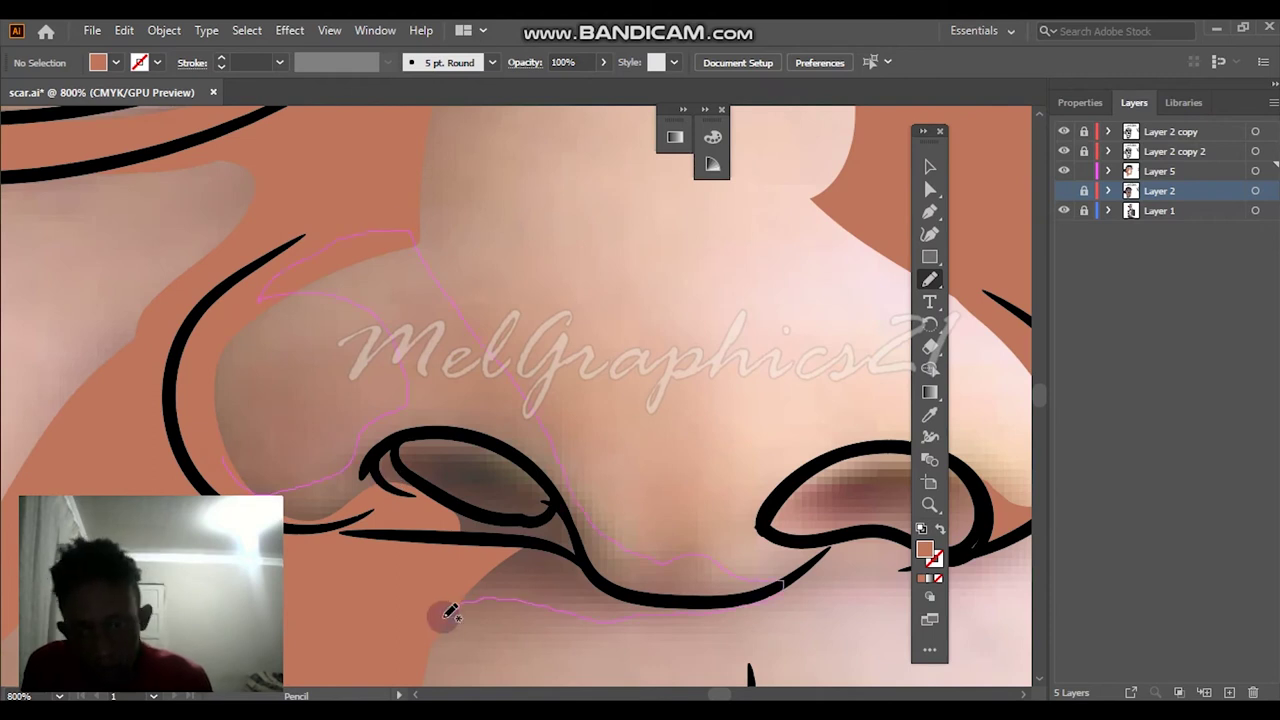
key(ctrl+0)
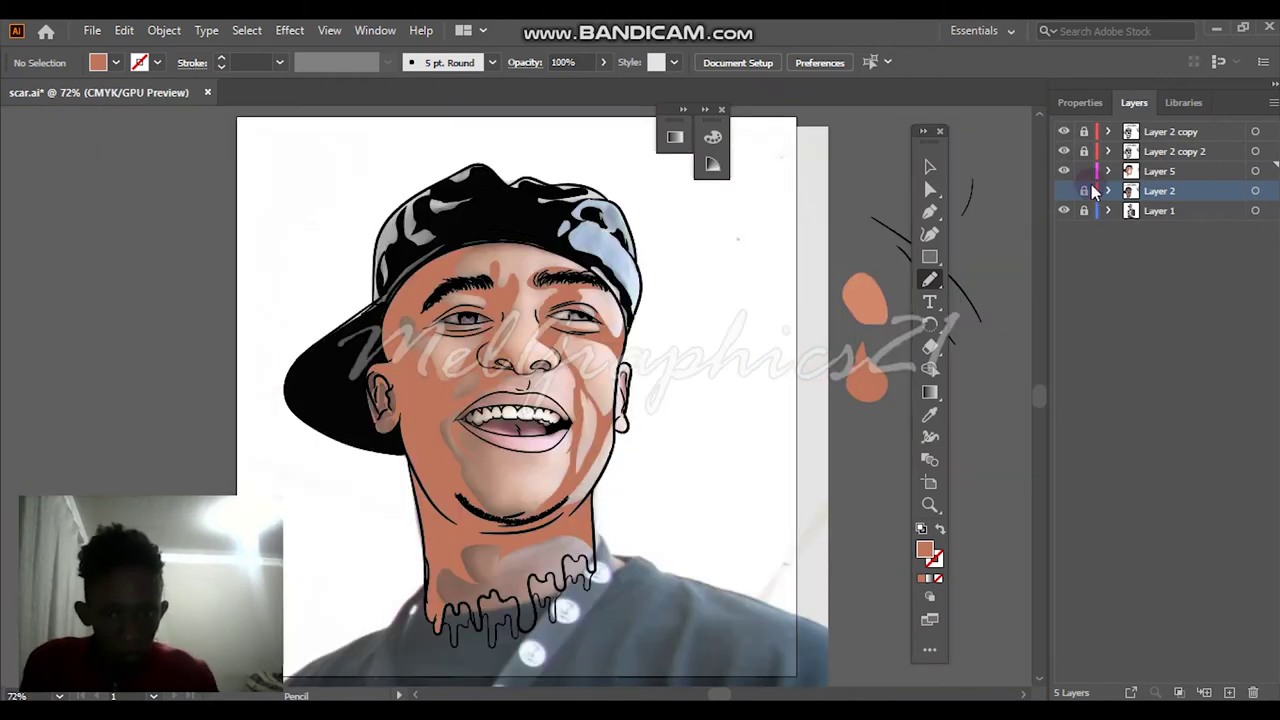
click(1063, 171)
click(1063, 190)
scroll(510, 365, up, 3)
scroll(508, 366, up, 4)
Use the Pencil to add brown shadow shapes around the left nostril wing and along the underside of the nose tip
key(n)
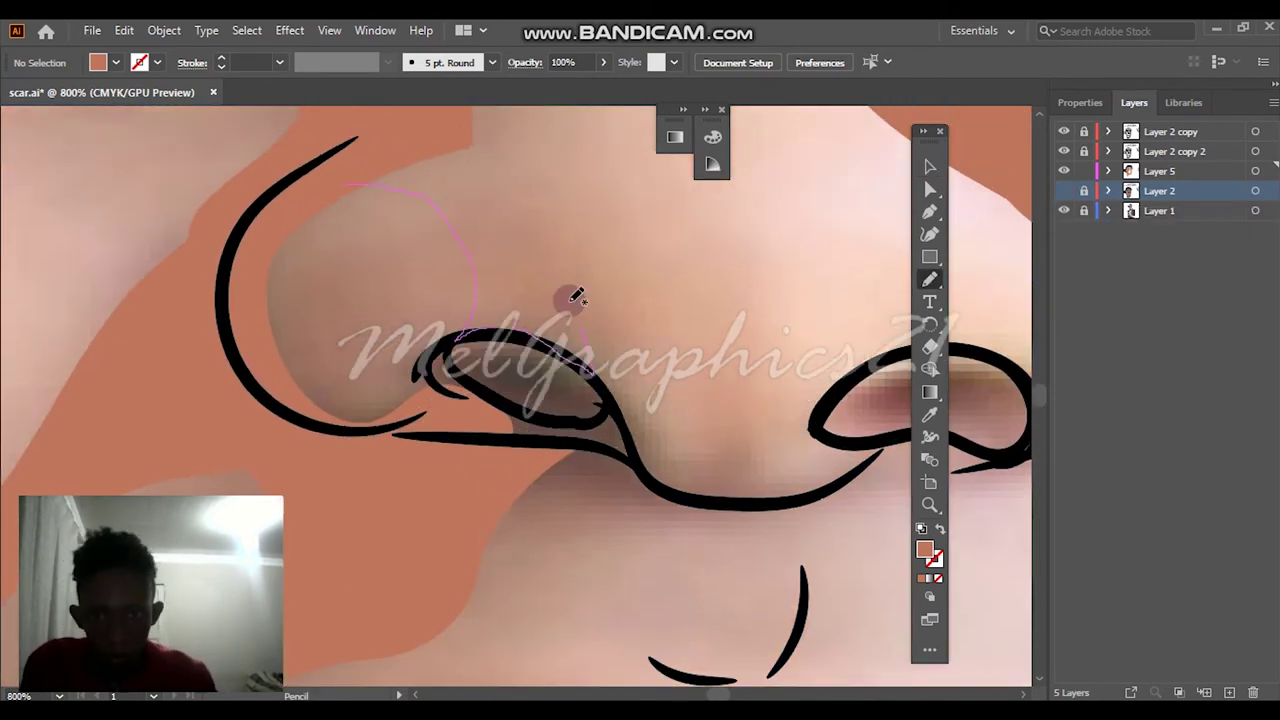
click(425, 181)
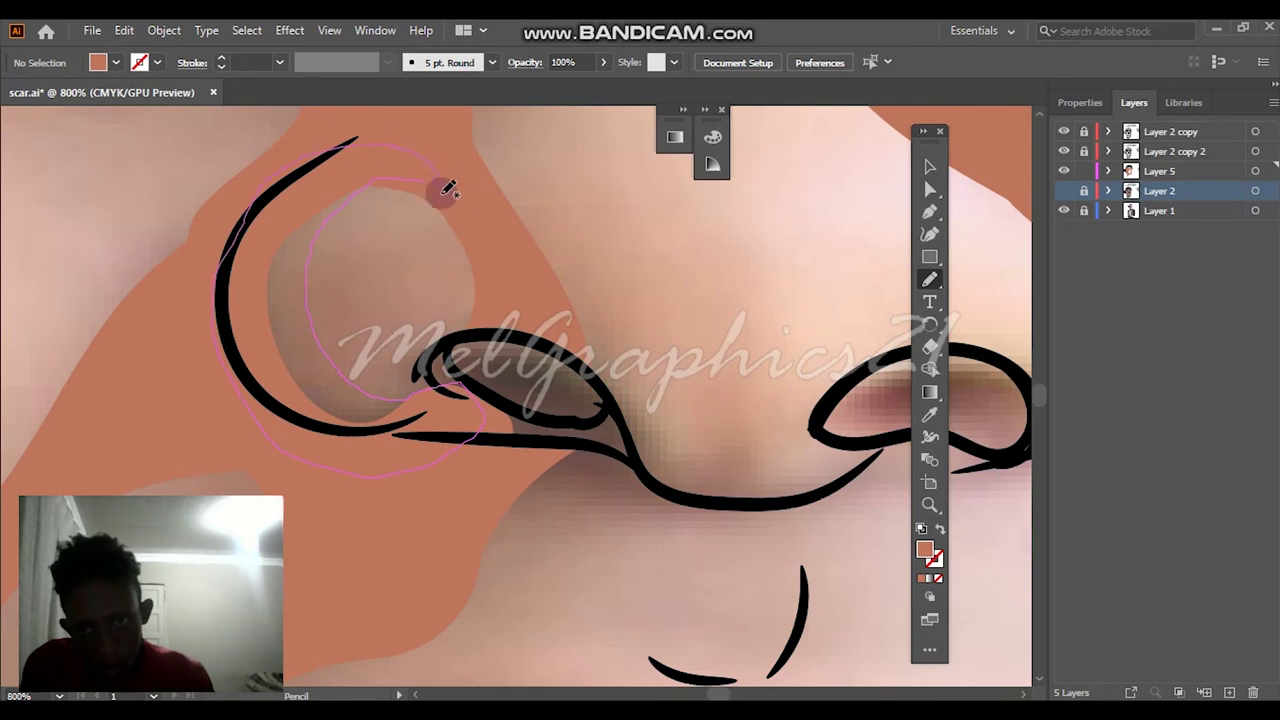
drag(447, 189, 448, 190)
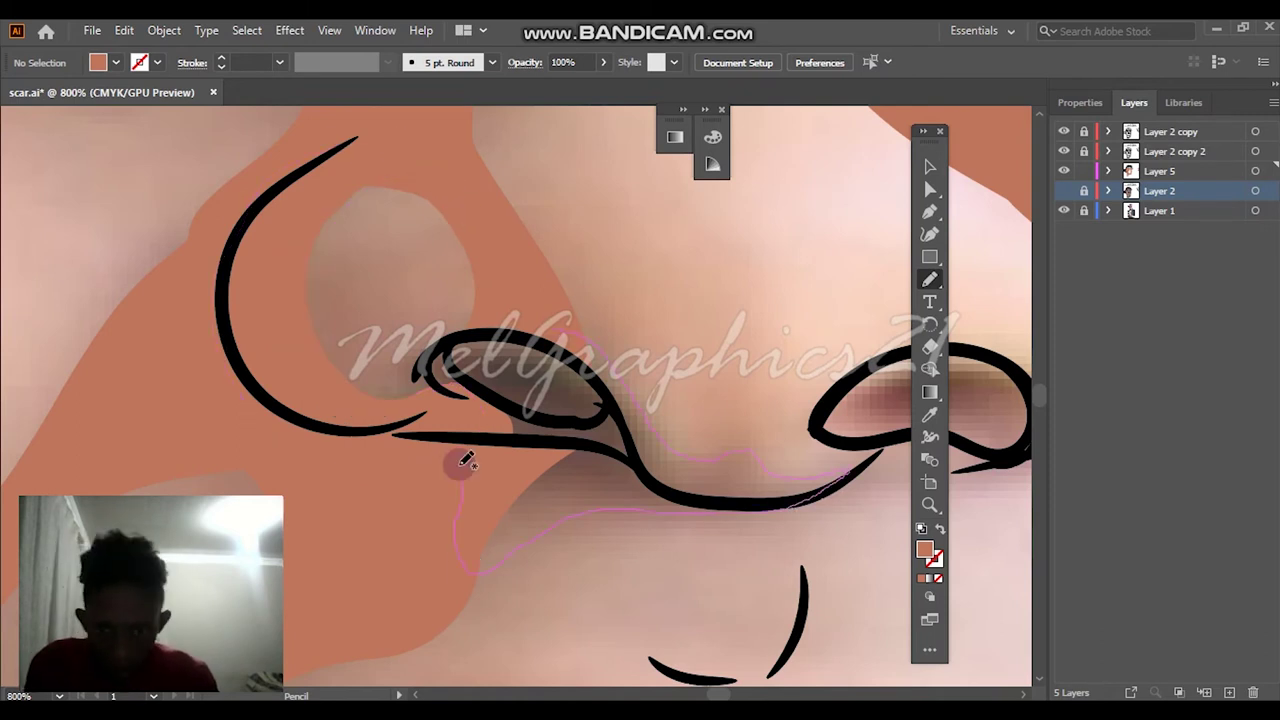
drag(603, 380, 606, 378)
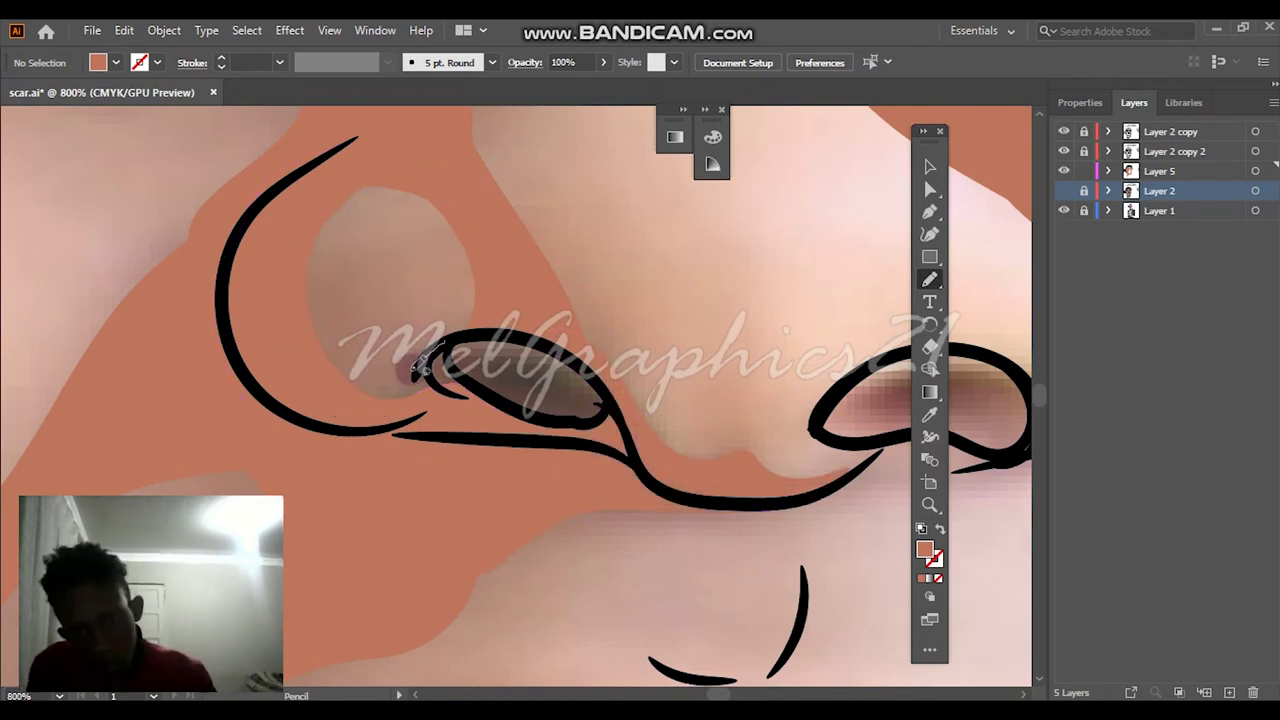
drag(462, 408, 440, 400)
scroll(440, 400, down, 2)
scroll(586, 400, up, 1)
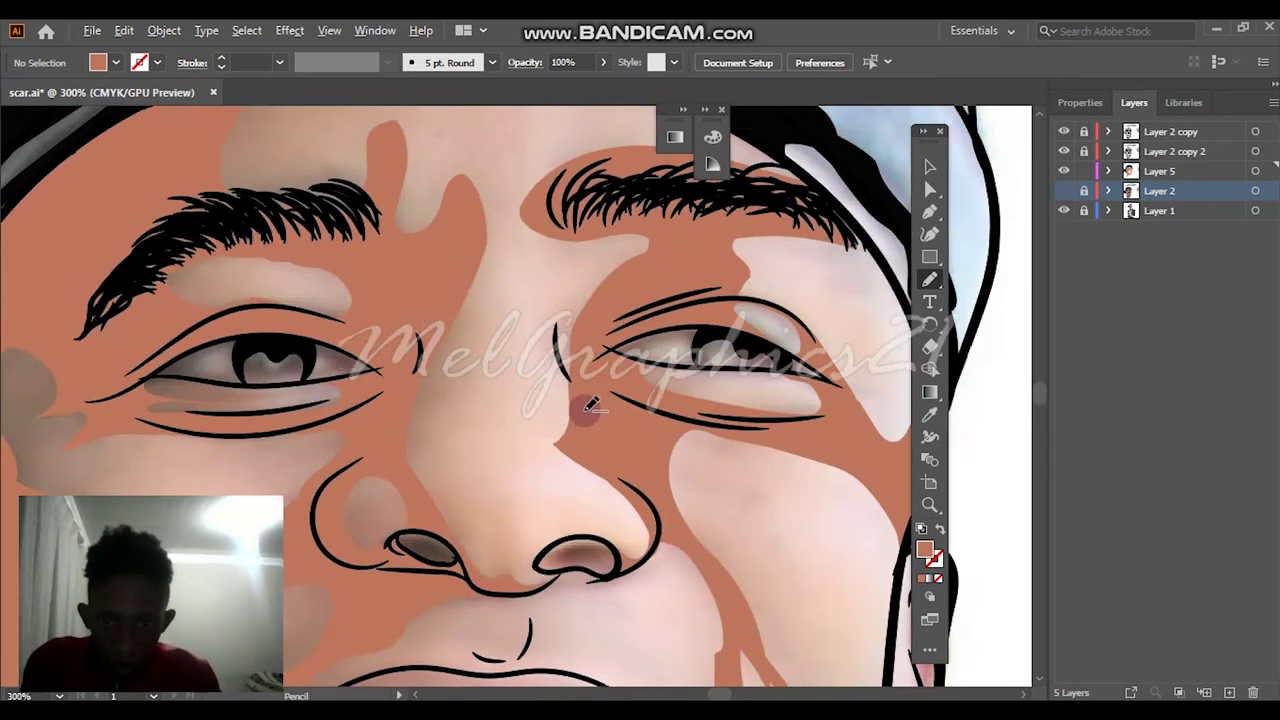
Extend the brown shadow along the right side of the nose bridge beside the inner eye line
scroll(586, 400, up, 1)
drag(558, 408, 540, 262)
mouse_move(551, 458)
mouse_down()
mouse_move(600, 394)
mouse_move(563, 263)
mouse_move(590, 380)
mouse_up()
scroll(596, 398, down, 1)
key(ctrl+0)
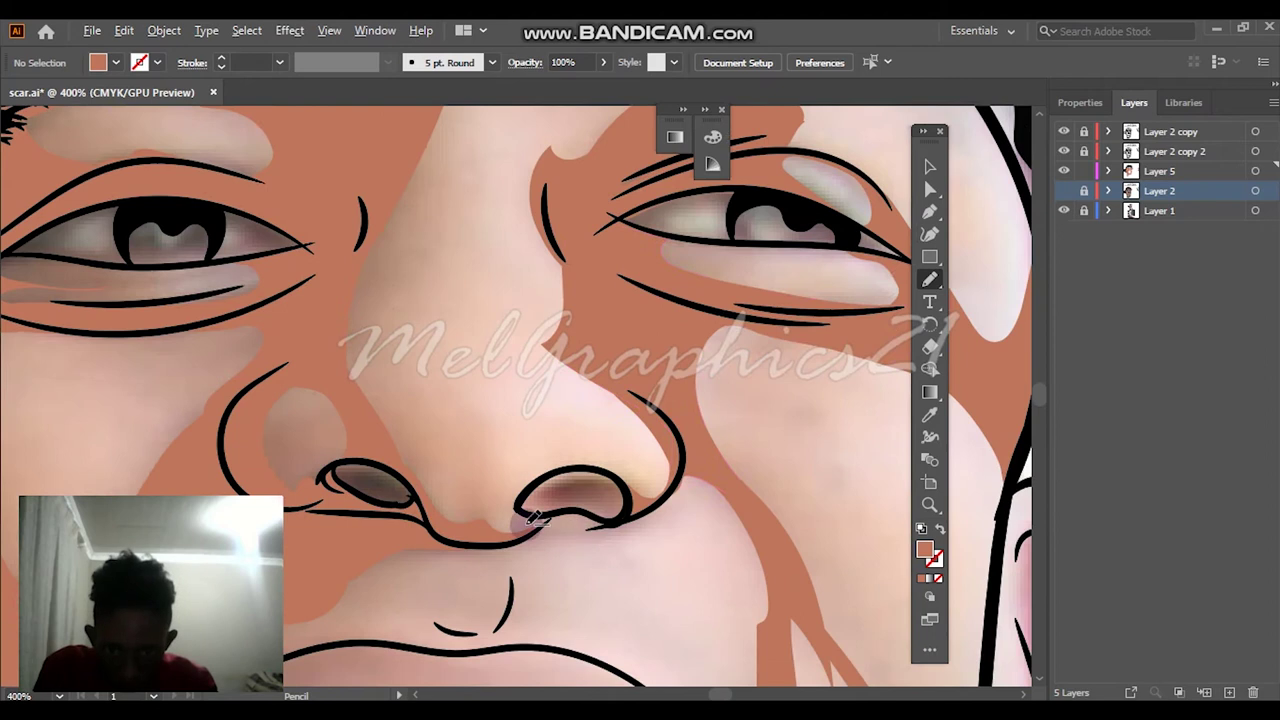
Show Layer 2 in place of the Layer 1 photo and open all Layer 5 artwork in Recolor Artwork
drag(1063, 170, 1066, 210)
click(1255, 170)
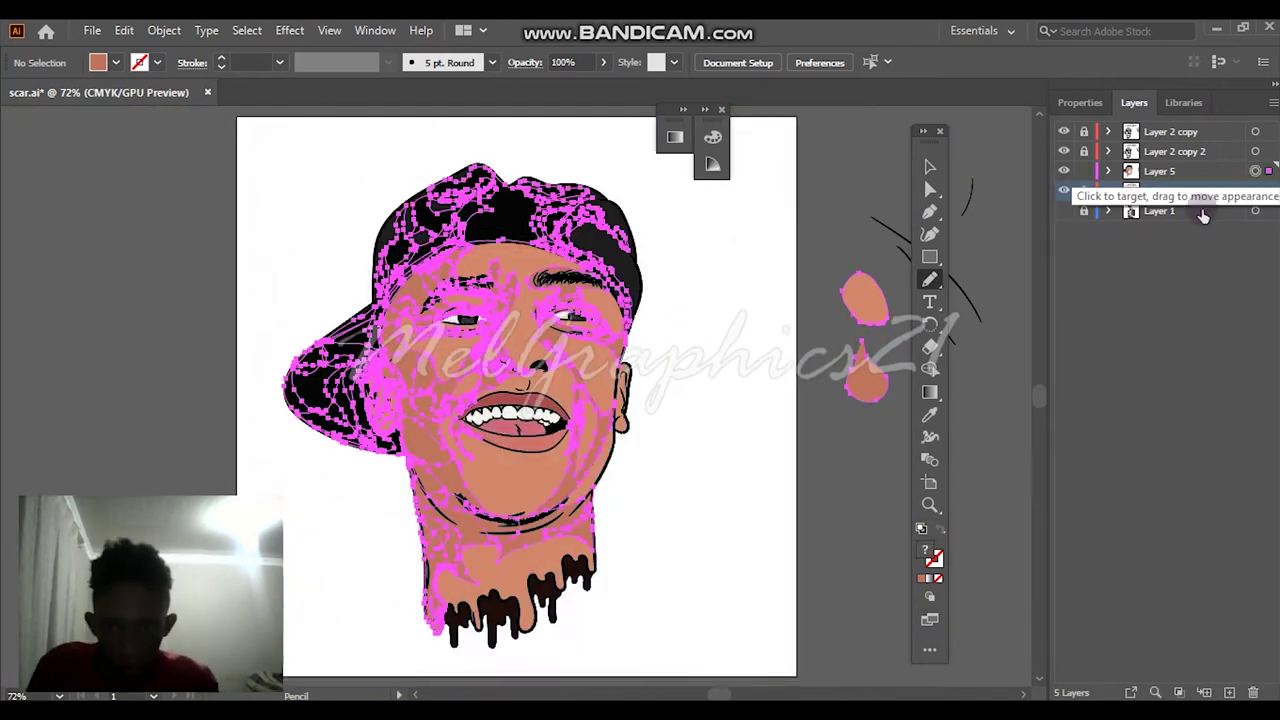
scroll(137, 461, up, 3)
scroll(137, 461, right, 5)
click(125, 30)
mouse_move(168, 361)
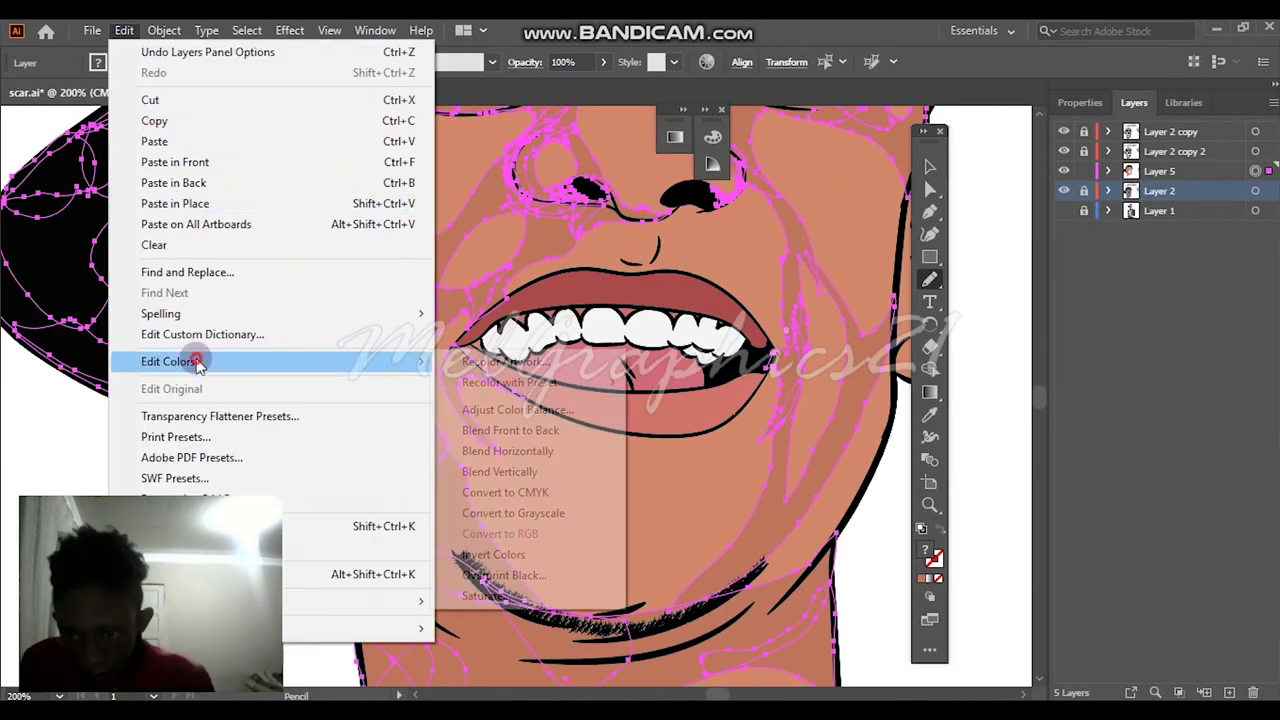
click(490, 362)
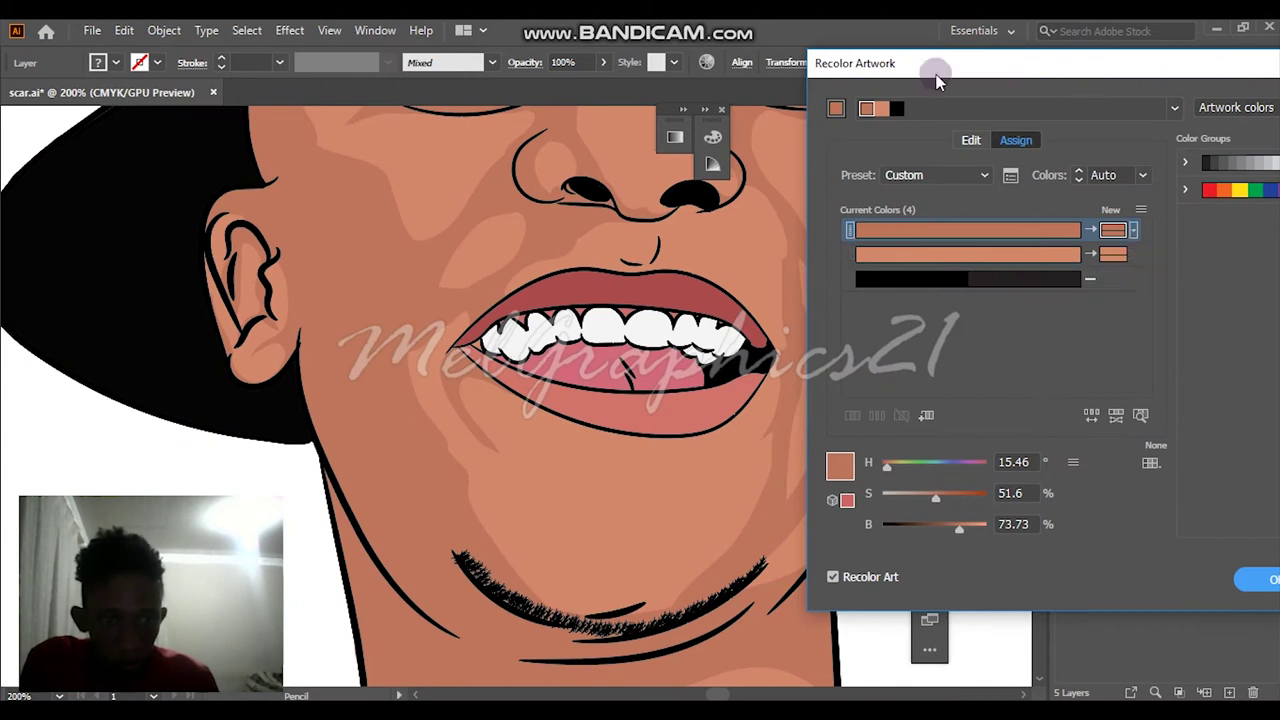
key(Escape)
Sample the teeth's white colour and change the fill to a slightly darker light grey for tooth shadows
scroll(468, 386, up, 4)
key(ctrl+shift+a)
scroll(560, 400, up, 5)
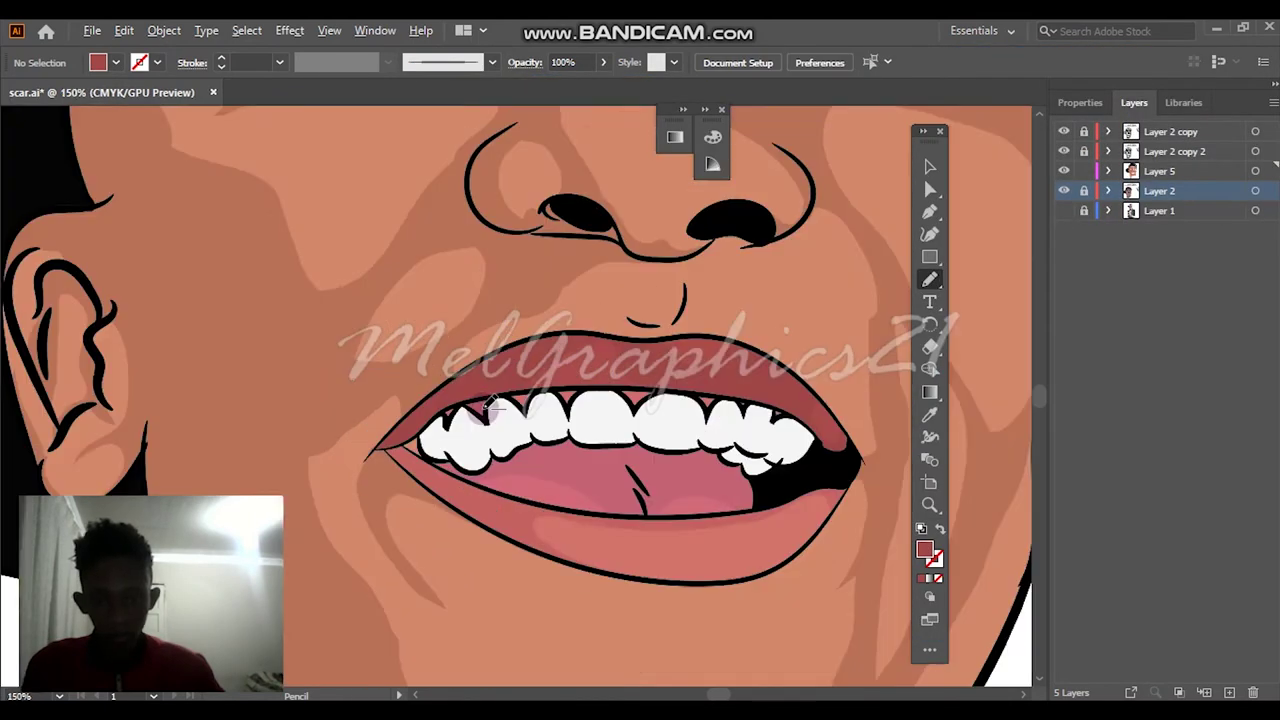
key(i)
click(648, 458)
double_click(924, 549)
click(726, 134)
click(1172, 123)
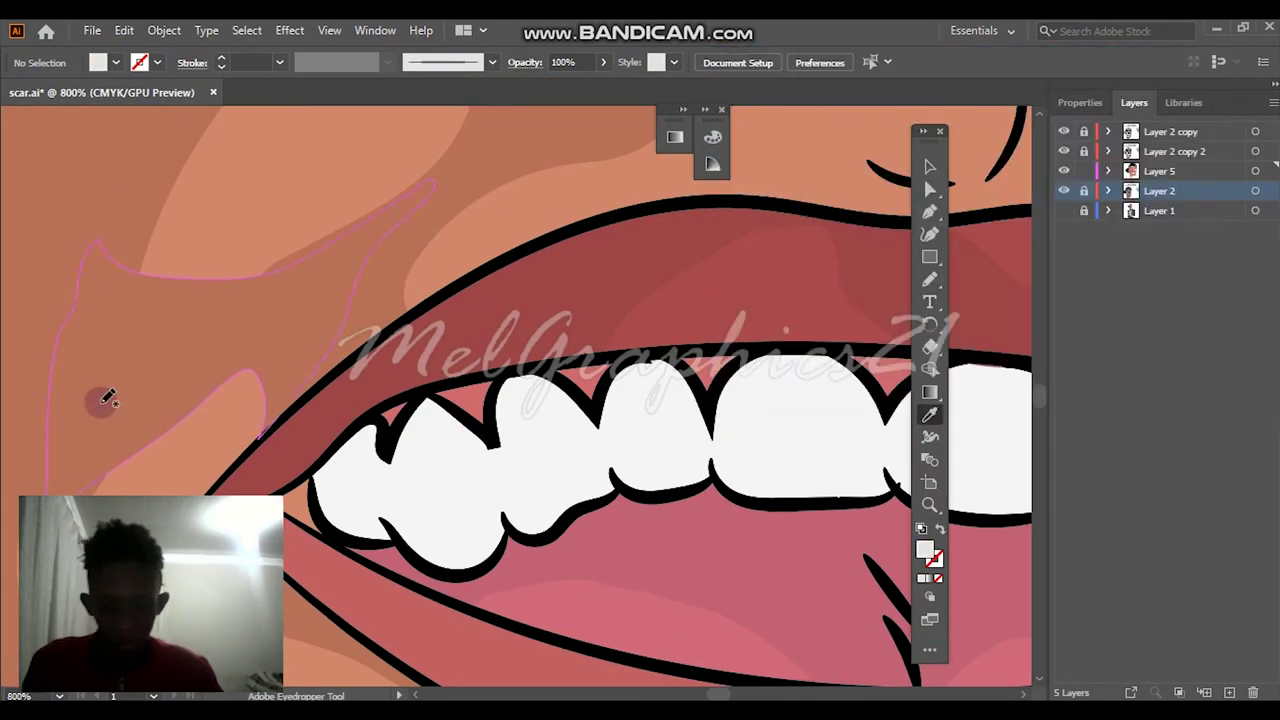
Use the Pencil to draw light grey shadows along the outer and lower edges of the leftmost teeth
key(n)
scroll(371, 560, up, 3)
mouse_move(266, 423)
mouse_down()
mouse_move(271, 474)
mouse_move(324, 524)
mouse_move(340, 474)
mouse_move(435, 511)
mouse_up()
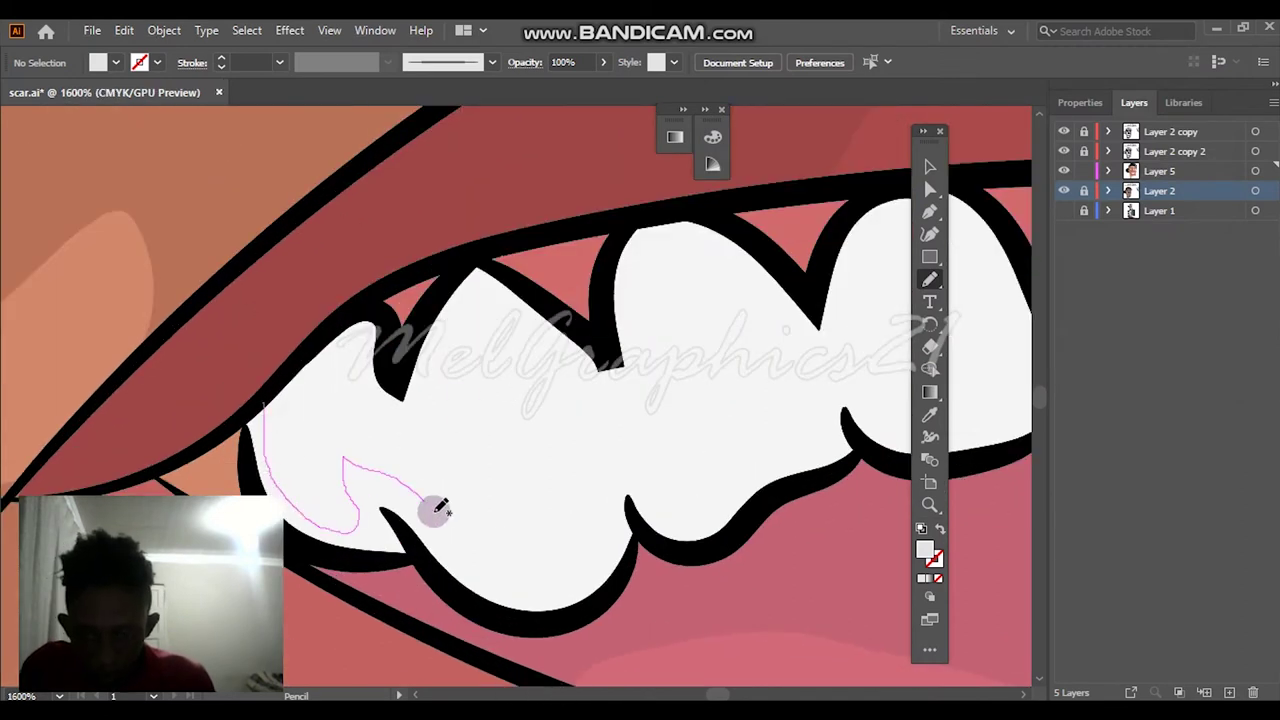
drag(258, 474, 260, 474)
scroll(366, 429, right, 2)
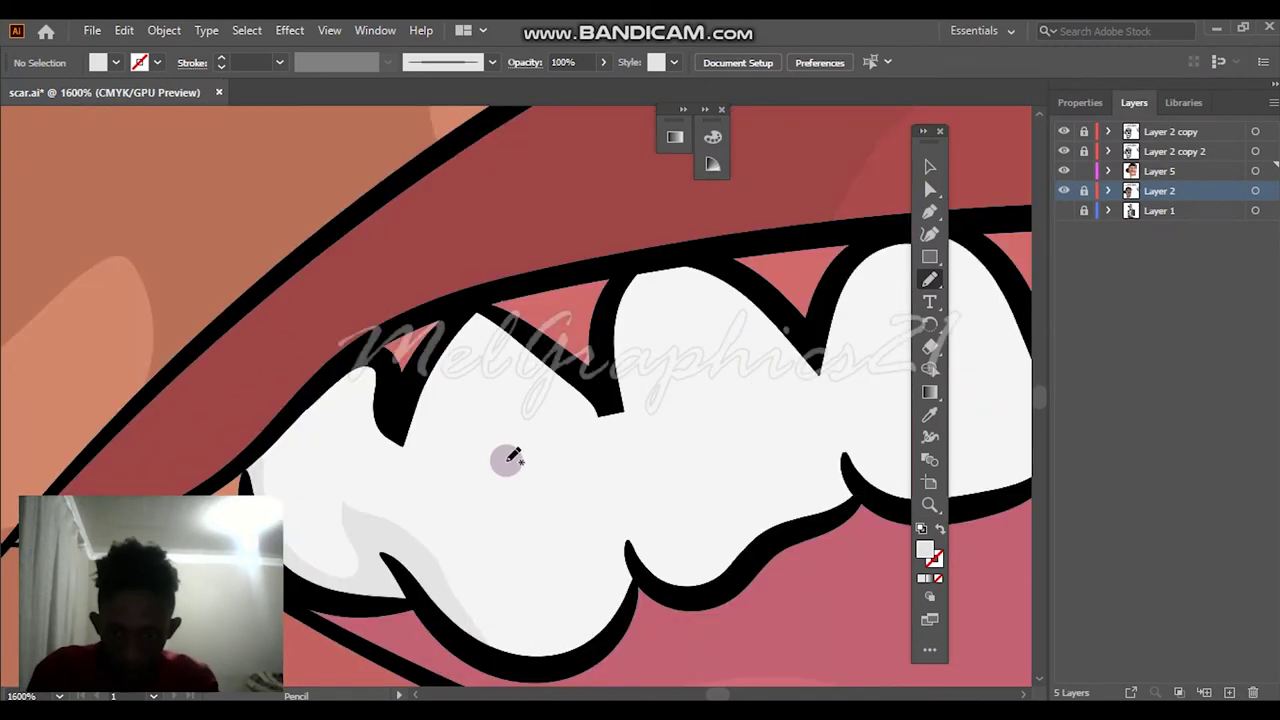
scroll(509, 457, up, 1)
mouse_move(384, 567)
mouse_down()
mouse_move(553, 482)
mouse_move(760, 476)
mouse_up()
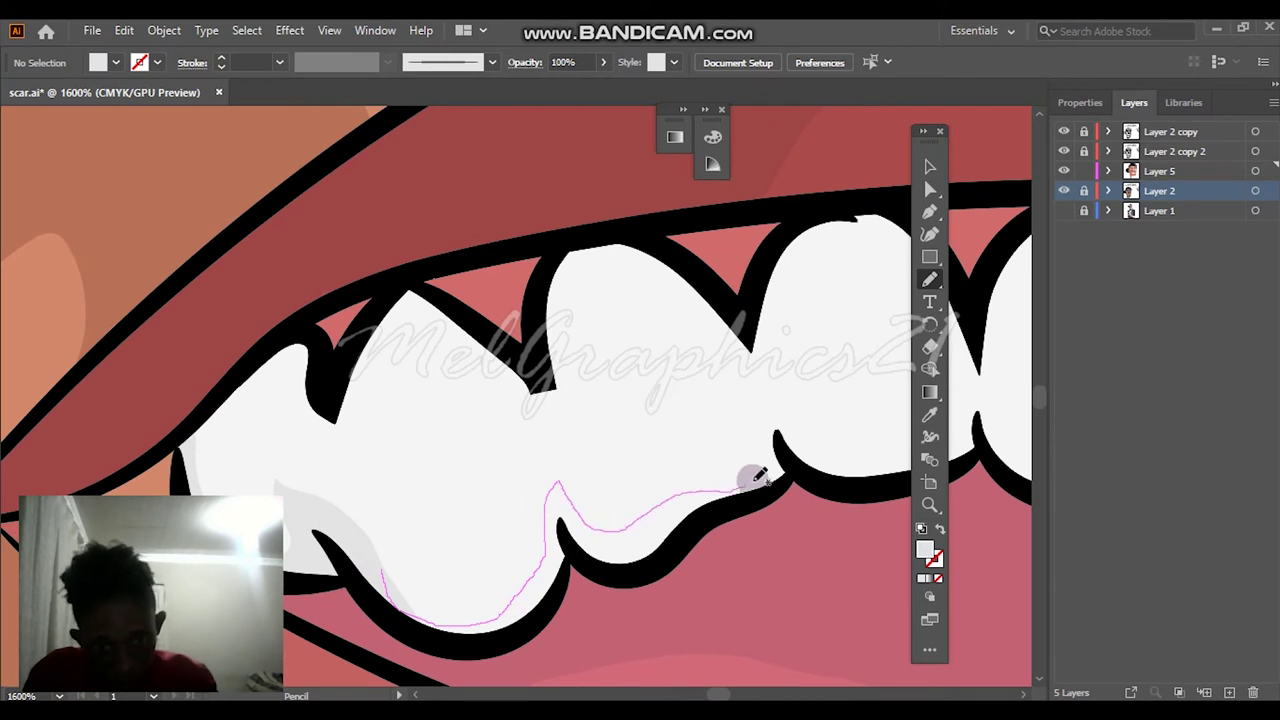
drag(380, 565, 384, 568)
Clear the grey tooth shadow that spills past the teeth outline onto the tongue
key(v)
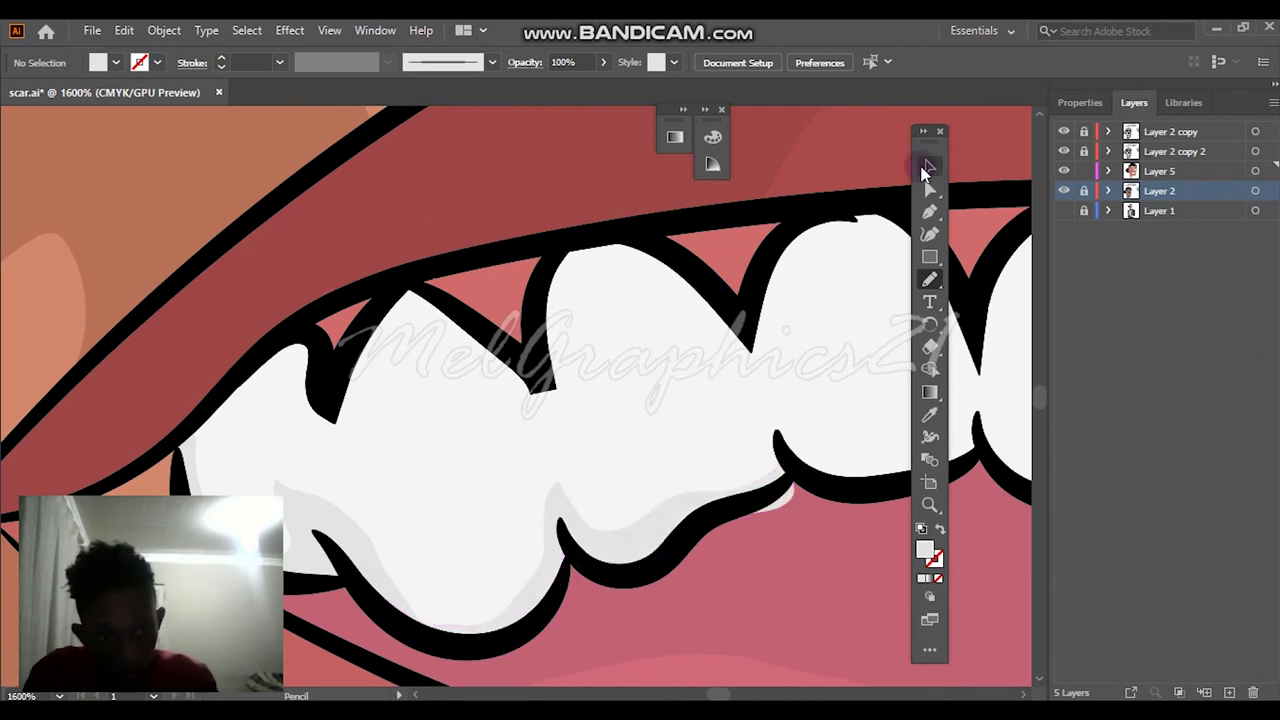
right_click(615, 528)
key(Escape)
click(991, 391)
scroll(757, 393, right, 1)
scroll(757, 393, right, 2)
Draw a grey shadow along the tooth left of the front teeth and the left edge of the first front tooth
key(n)
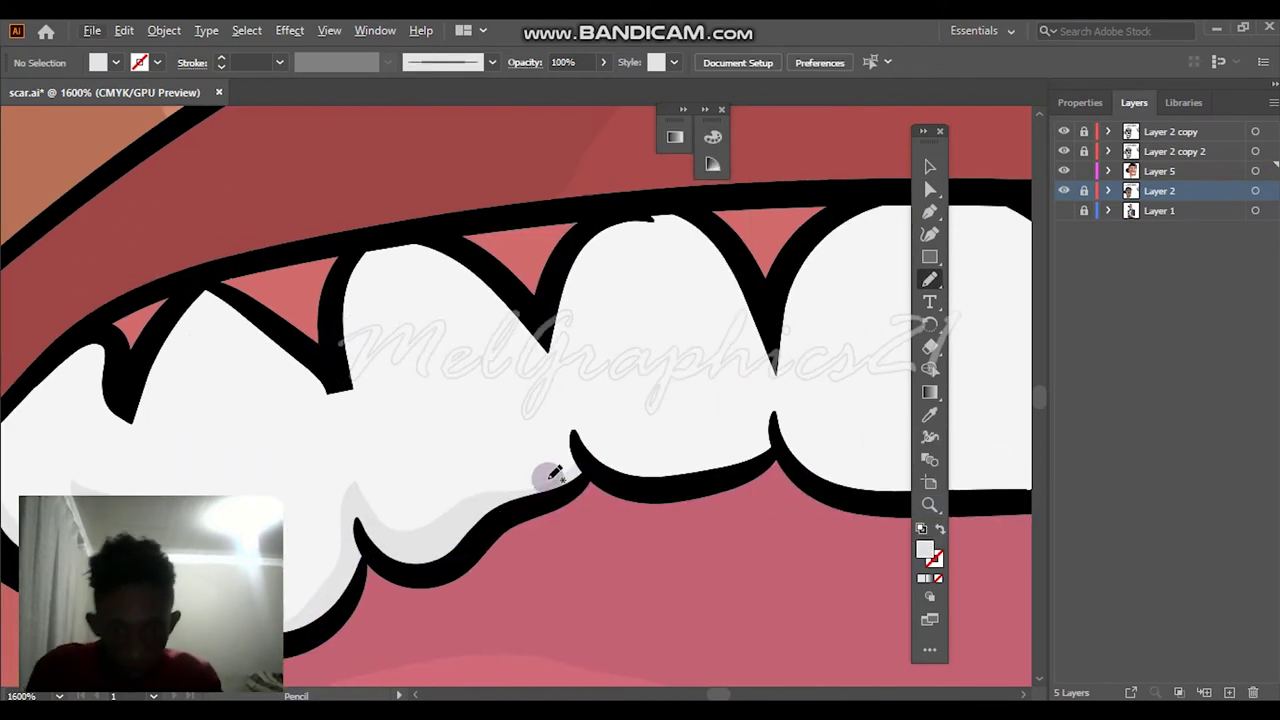
mouse_move(573, 397)
mouse_down()
mouse_move(766, 386)
mouse_move(637, 216)
mouse_up()
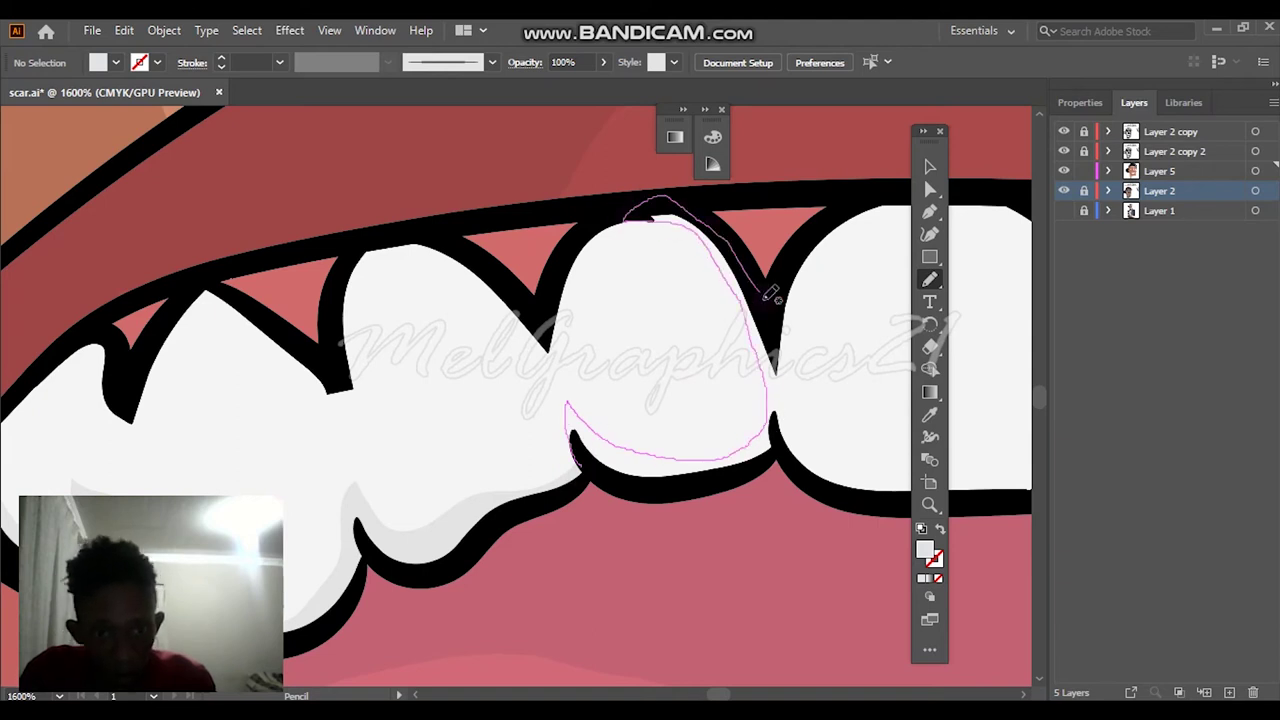
drag(889, 233, 886, 490)
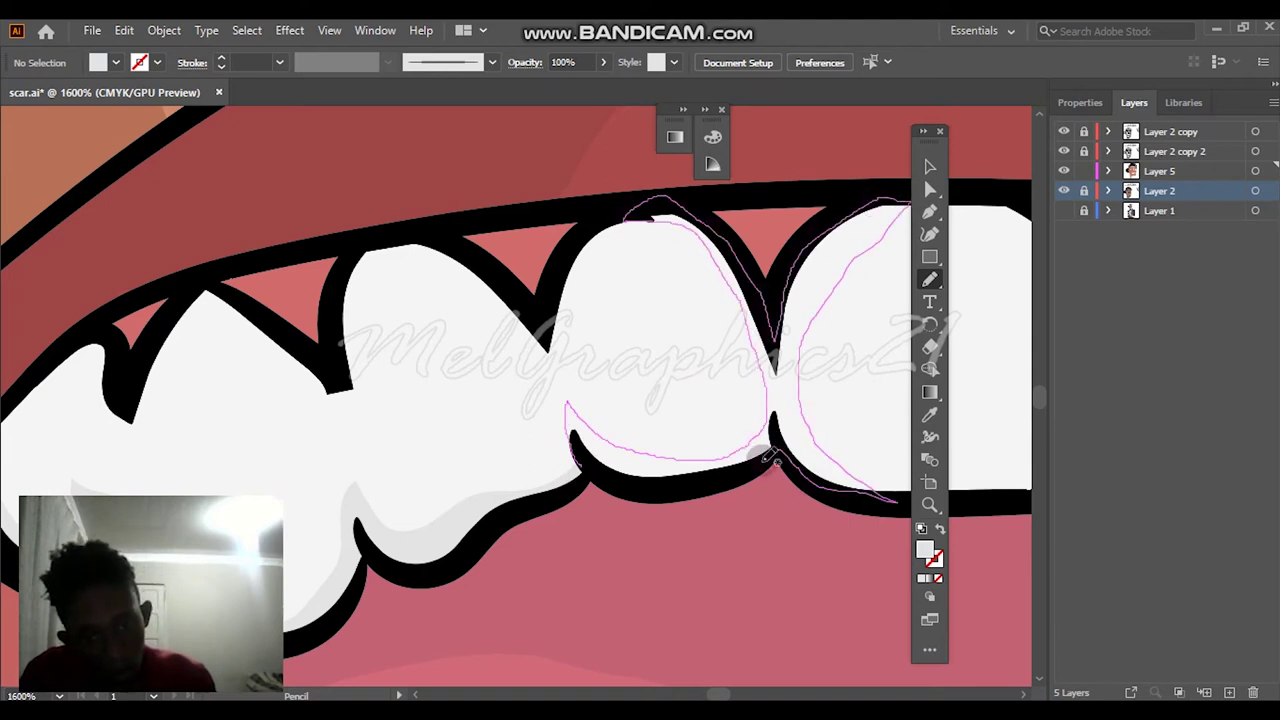
key(ctrl+shift+a)
Shade the upper and adjoining edges of the two front teeth and the lower edge of the first one
scroll(600, 430, right, 6)
mouse_move(380, 263)
mouse_down()
mouse_move(396, 242)
mouse_move(609, 357)
mouse_move(663, 354)
mouse_move(895, 233)
mouse_up()
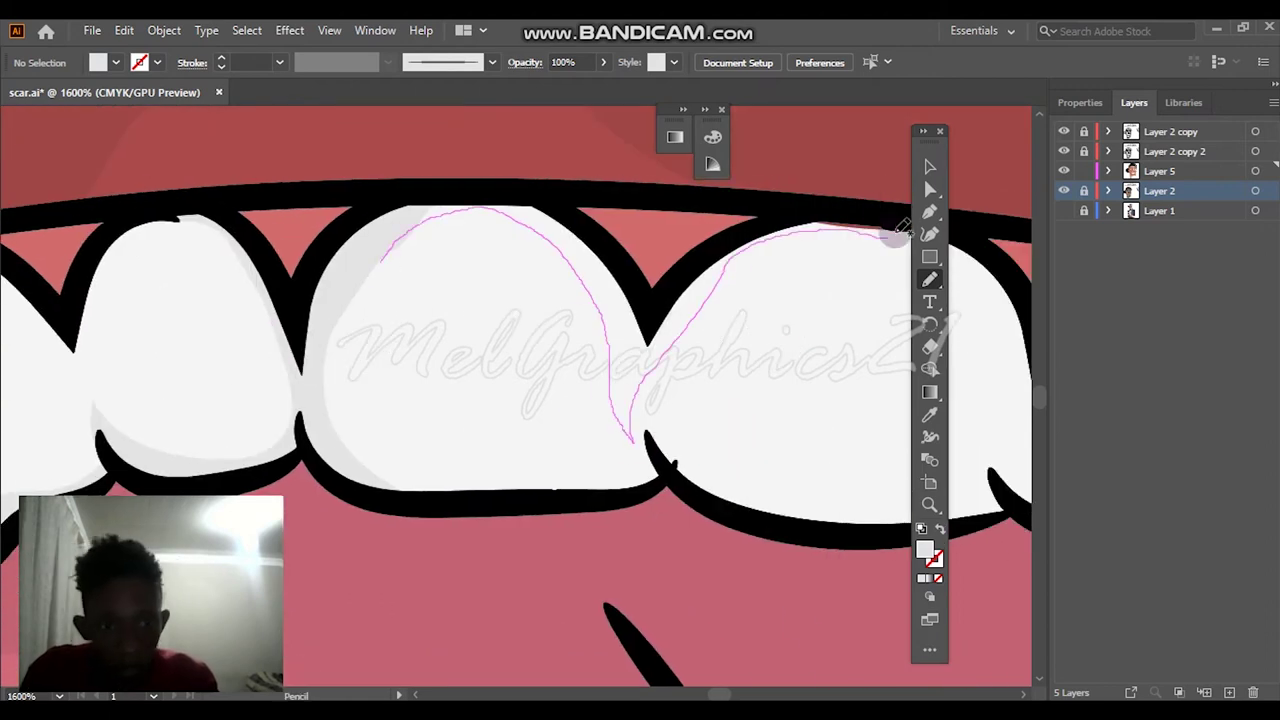
mouse_move(672, 288)
mouse_down()
mouse_move(386, 214)
mouse_move(378, 262)
mouse_up()
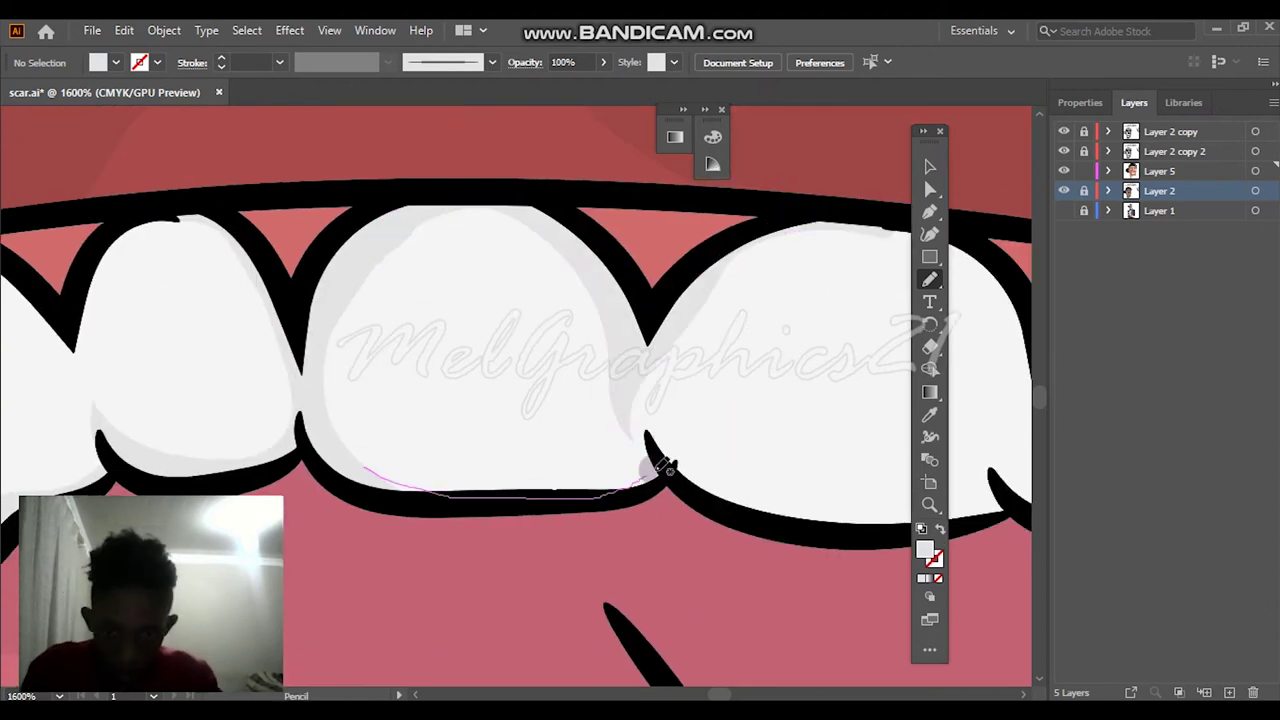
drag(468, 488, 365, 470)
scroll(745, 475, down, 3)
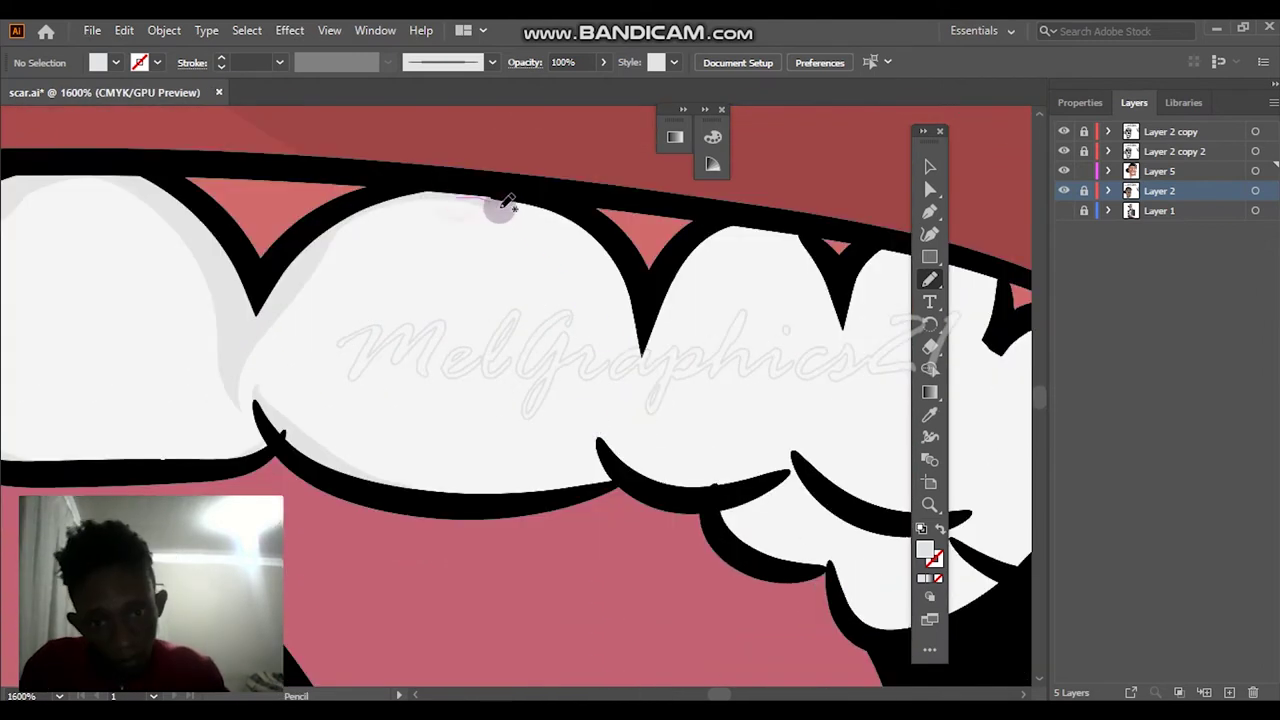
Shade the second front tooth's upper right and lower edges and continue the grey shadow onto the neighbouring tooth
mouse_move(507, 203)
mouse_down()
mouse_move(666, 334)
mouse_move(793, 225)
mouse_up()
drag(557, 192, 548, 194)
mouse_move(492, 484)
mouse_down()
mouse_move(766, 446)
mouse_move(620, 476)
mouse_up()
drag(375, 466, 340, 470)
Shade the lower edges of the right back teeth and the small teeth beneath them
key(ctrl+=)
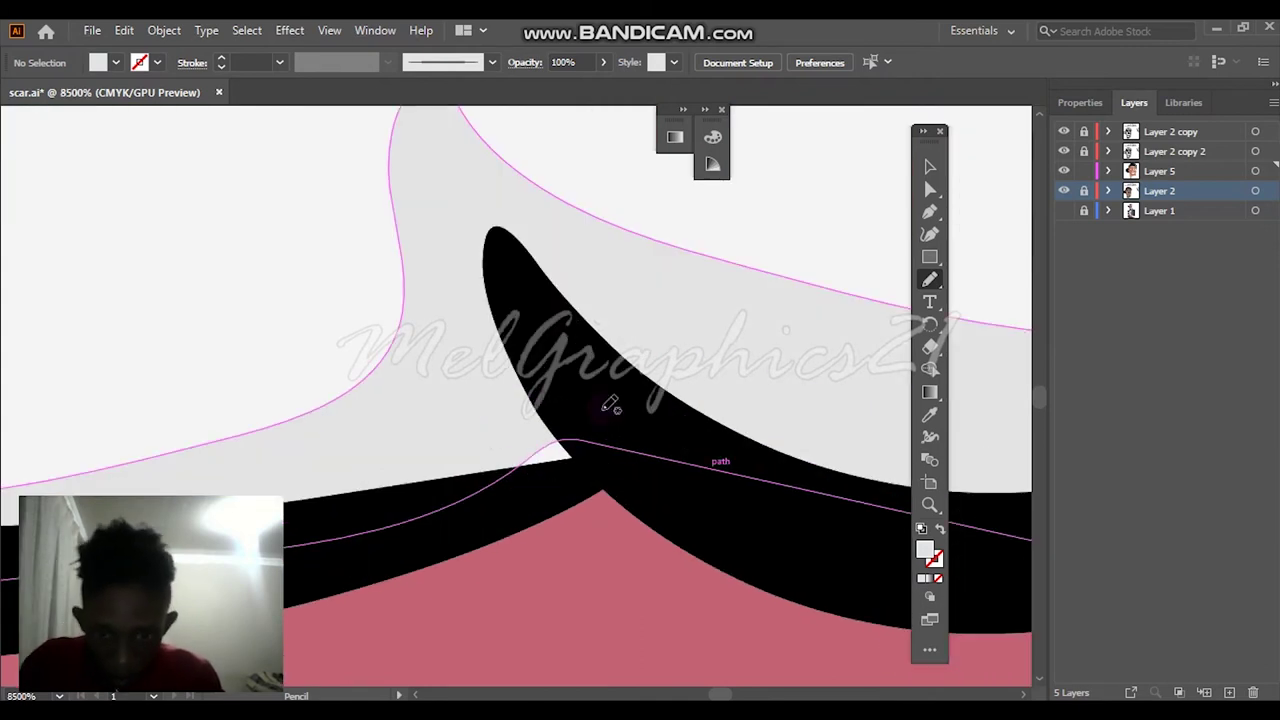
scroll(589, 391, up, 3)
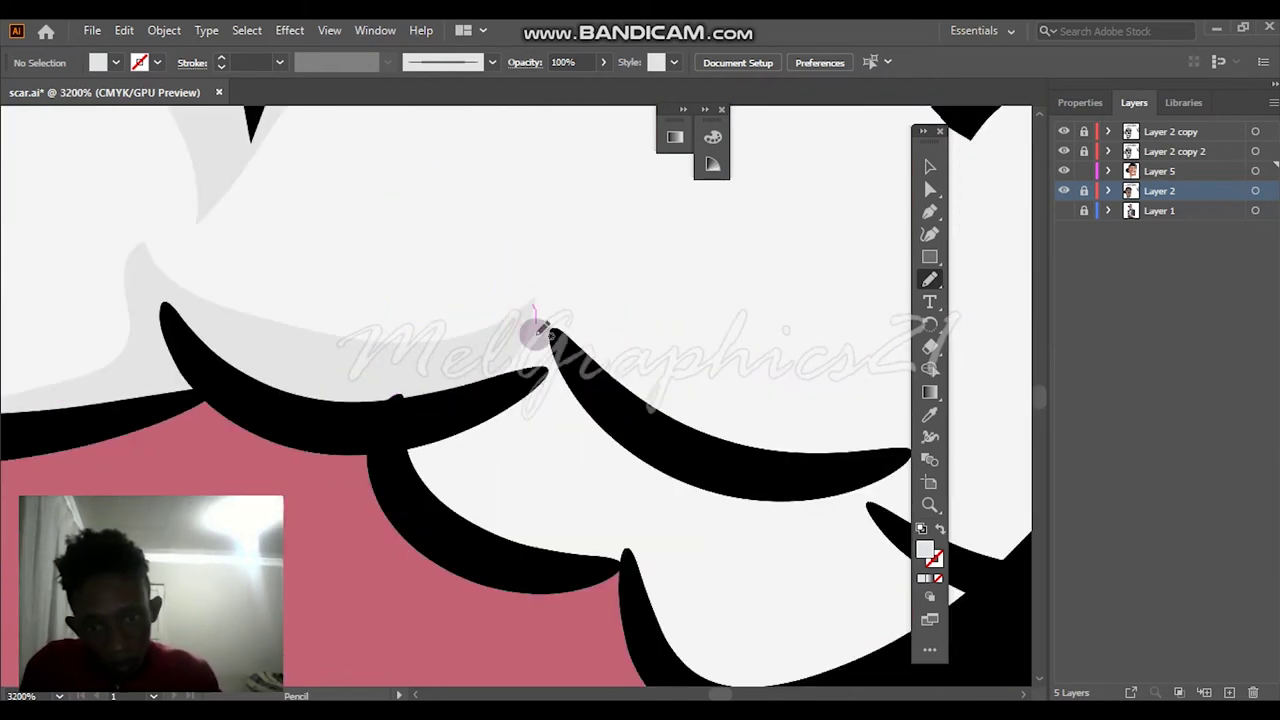
mouse_move(537, 288)
mouse_down()
mouse_move(908, 443)
mouse_move(586, 400)
mouse_up()
scroll(586, 400, down, 3)
mouse_move(473, 255)
mouse_down()
mouse_move(529, 337)
mouse_move(868, 462)
mouse_up()
mouse_move(433, 343)
mouse_down()
mouse_move(703, 380)
mouse_move(500, 415)
mouse_up()
Draw a grey shadow along the upper edges of the last two teeth near the right mouth corner
scroll(436, 345, down, 3)
scroll(560, 355, up, 3)
scroll(500, 415, down, 3)
scroll(614, 418, up, 3)
scroll(614, 418, up, 3)
mouse_move(768, 450)
mouse_down()
mouse_move(543, 334)
mouse_move(414, 288)
mouse_up()
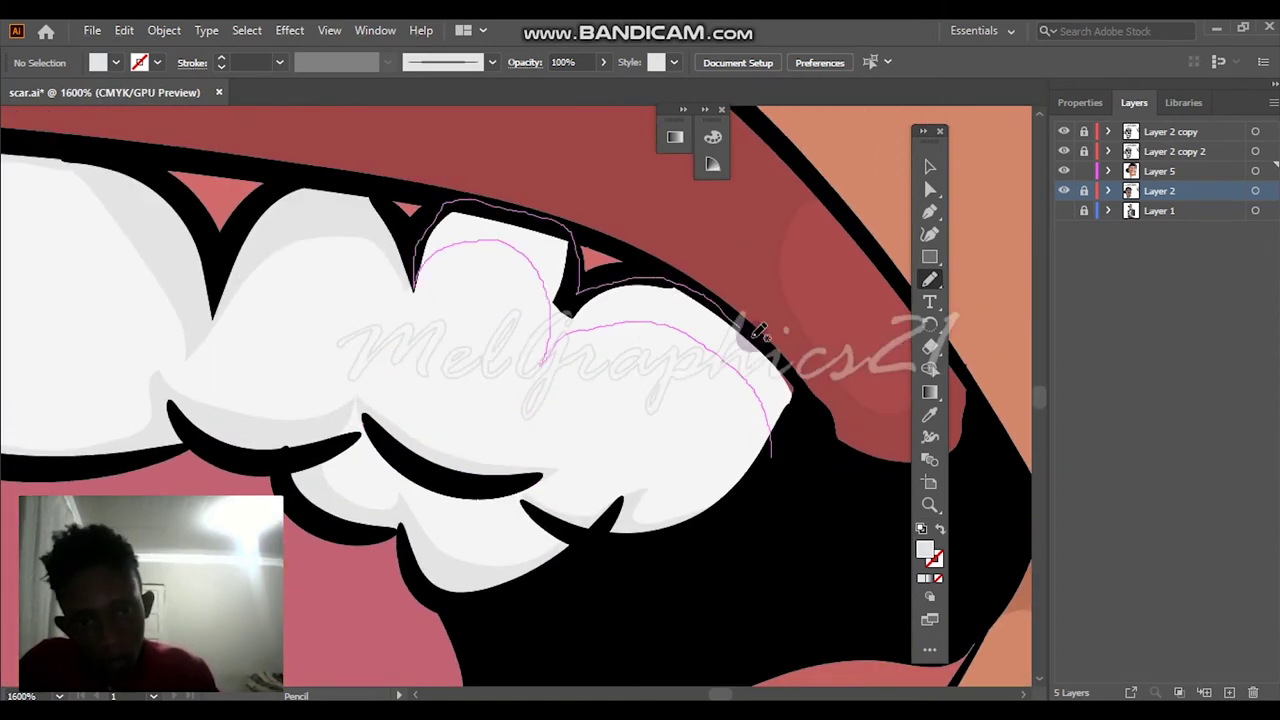
Add grey shadows to the upper edges of the remaining teeth between the front teeth and the left side
scroll(760, 333, down, 3)
scroll(491, 357, up, 3)
mouse_move(615, 212)
mouse_down()
mouse_move(371, 223)
mouse_move(655, 250)
mouse_up()
scroll(460, 295, down, 3)
scroll(413, 268, up, 3)
mouse_move(513, 220)
mouse_down()
mouse_move(346, 200)
mouse_move(273, 330)
mouse_up()
scroll(520, 220, down, 3)
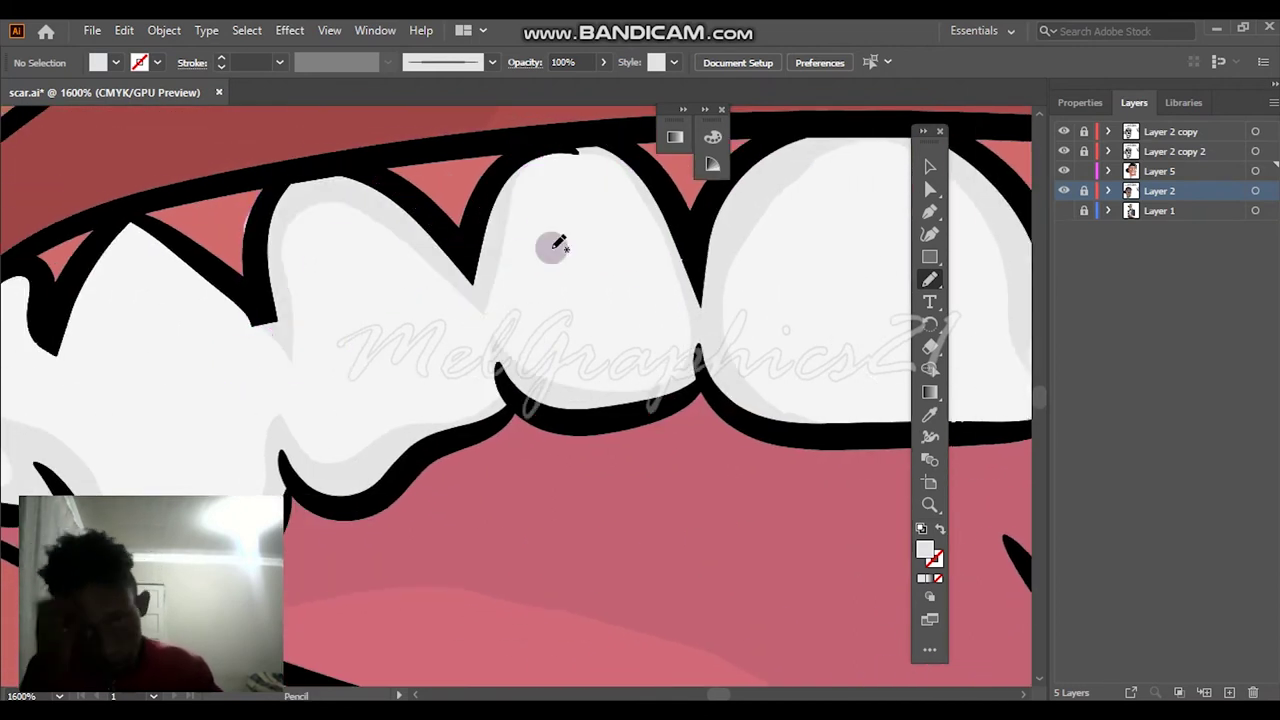
Draw a grey shadow along the upper edges of the two leftmost teeth
scroll(251, 354, up, 3)
drag(232, 388, 365, 340)
drag(340, 357, 589, 335)
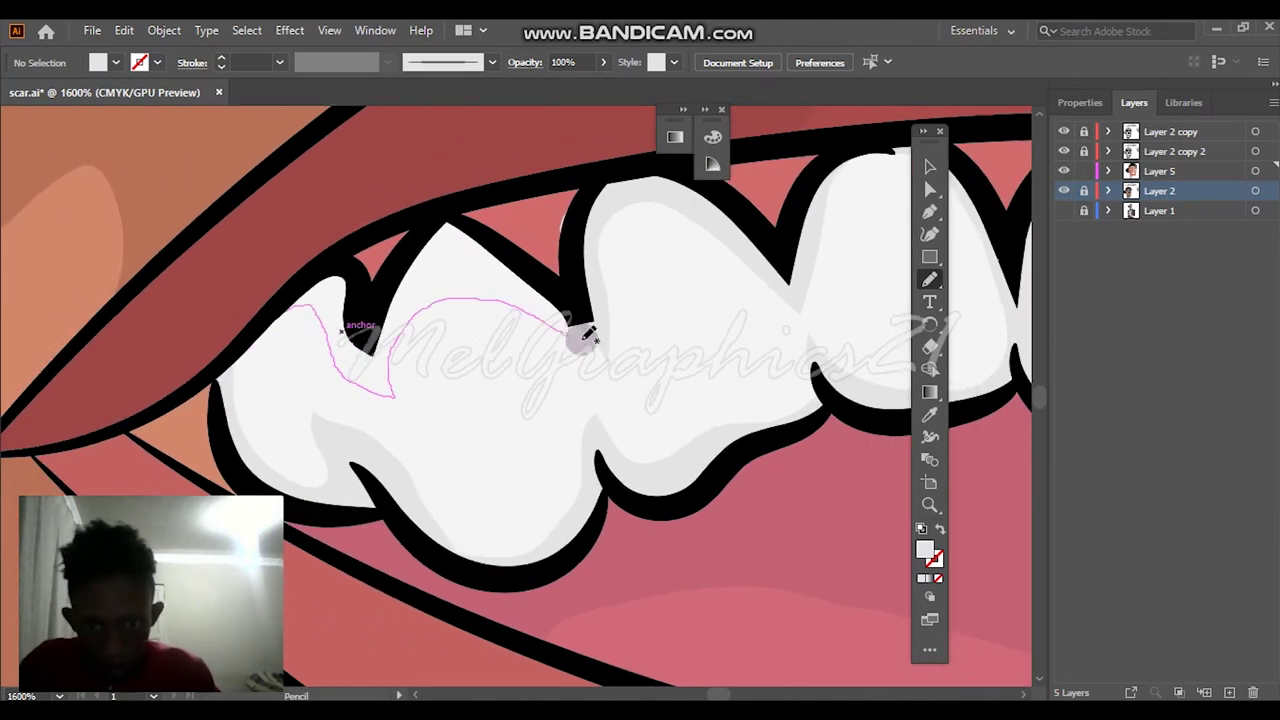
Sample the eye white and set the fill to the darker grey DDDCDB
key(ctrl+0)
scroll(600, 300, up, 5)
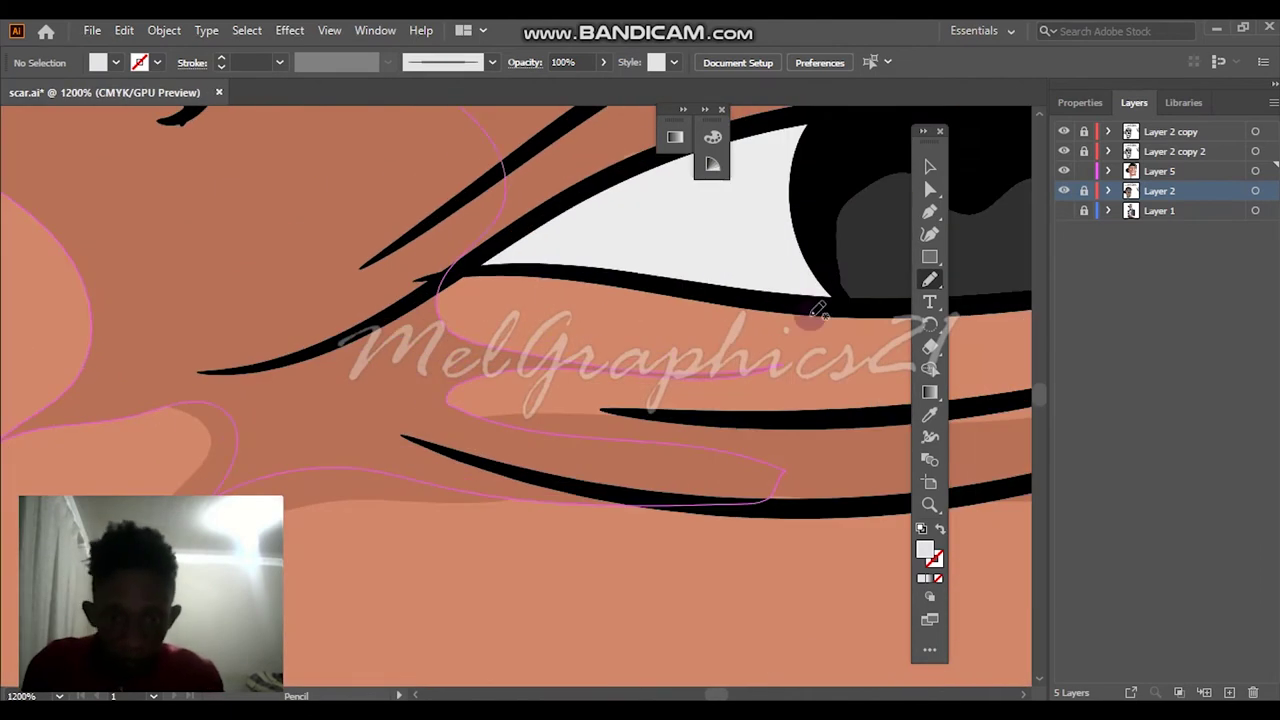
key(i)
double_click(925, 549)
click(730, 143)
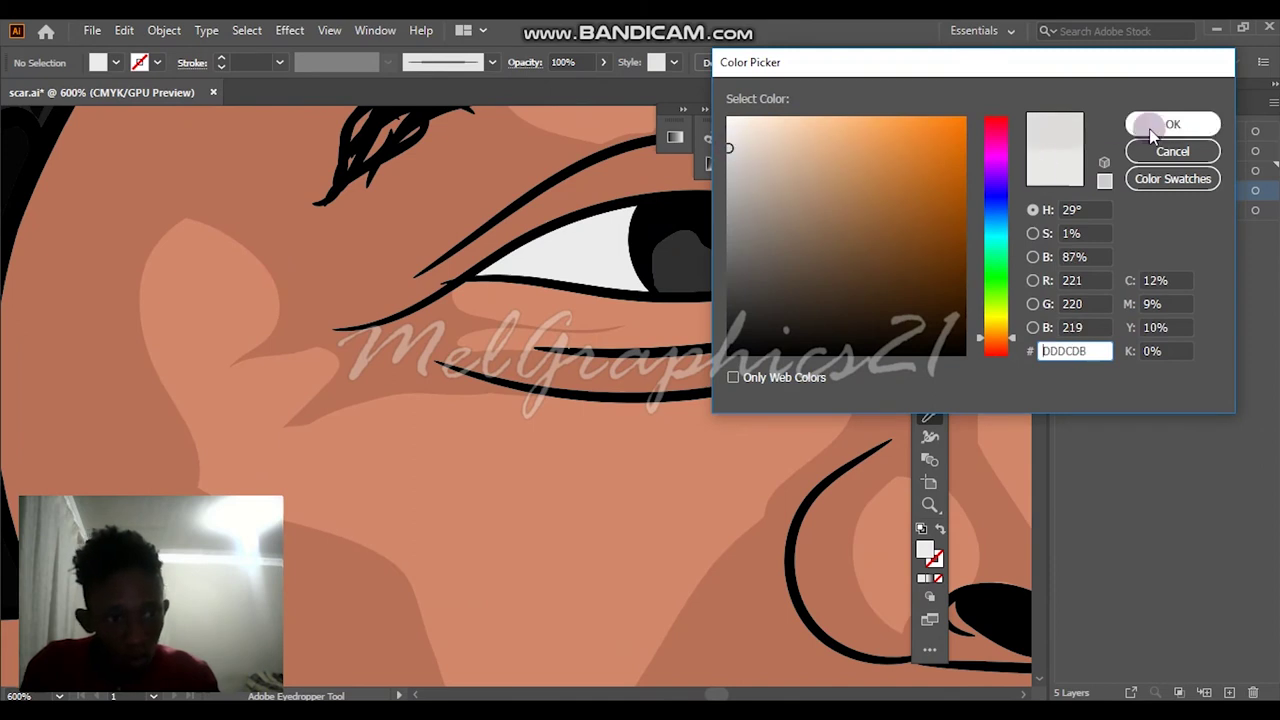
click(1163, 123)
Hide the Layer 2 base colours and use the Pencil to trace grey shadows on both eye whites over the photo
key(n)
click(1064, 190)
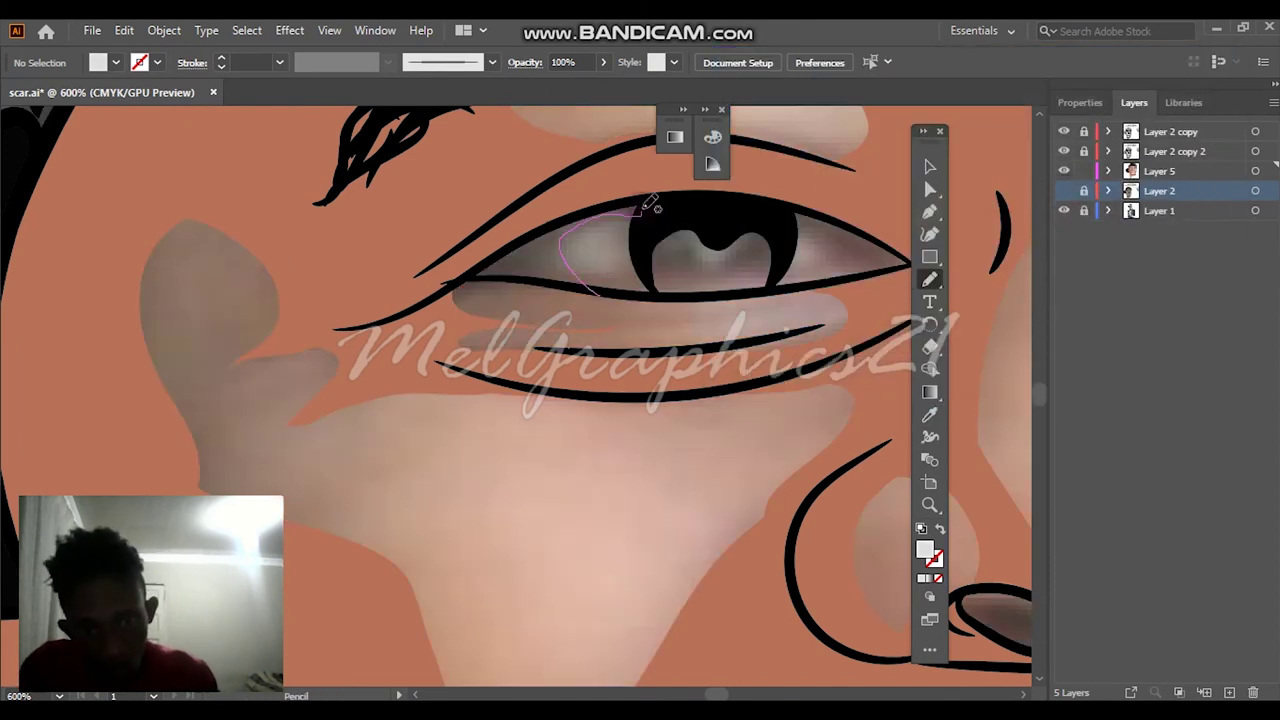
drag(497, 268, 594, 298)
scroll(650, 200, up, 3)
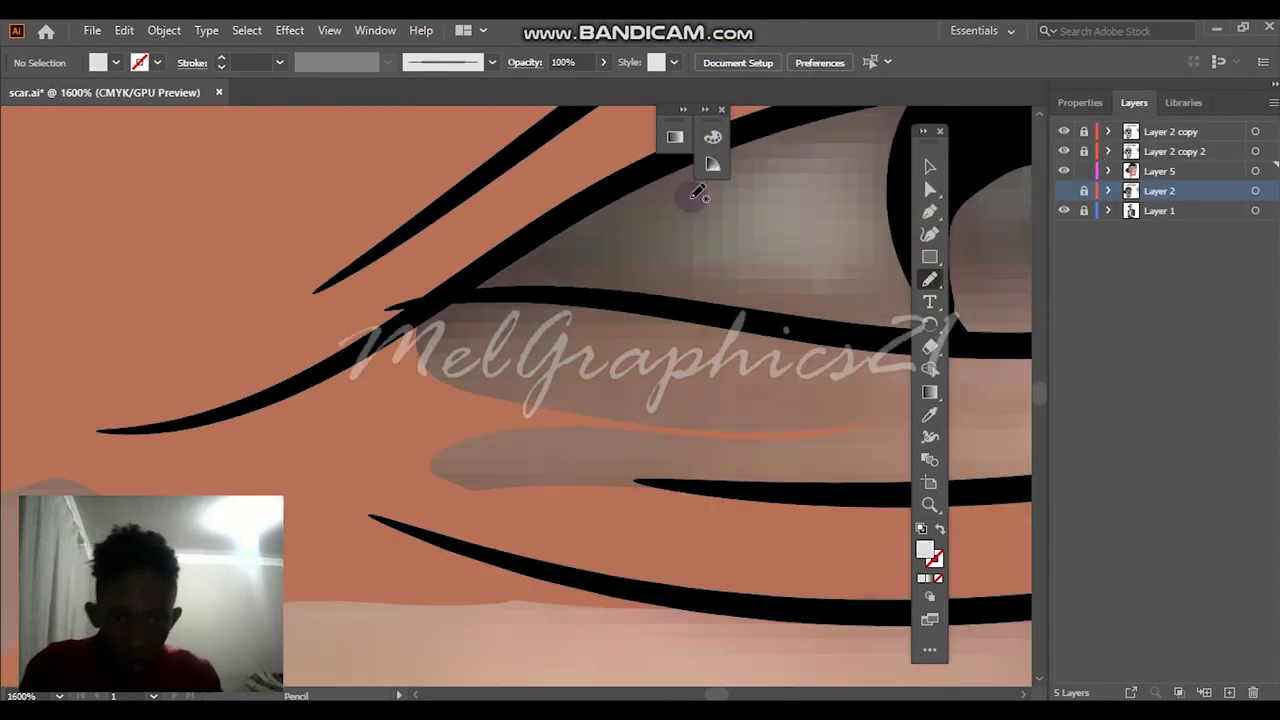
drag(675, 292, 315, 292)
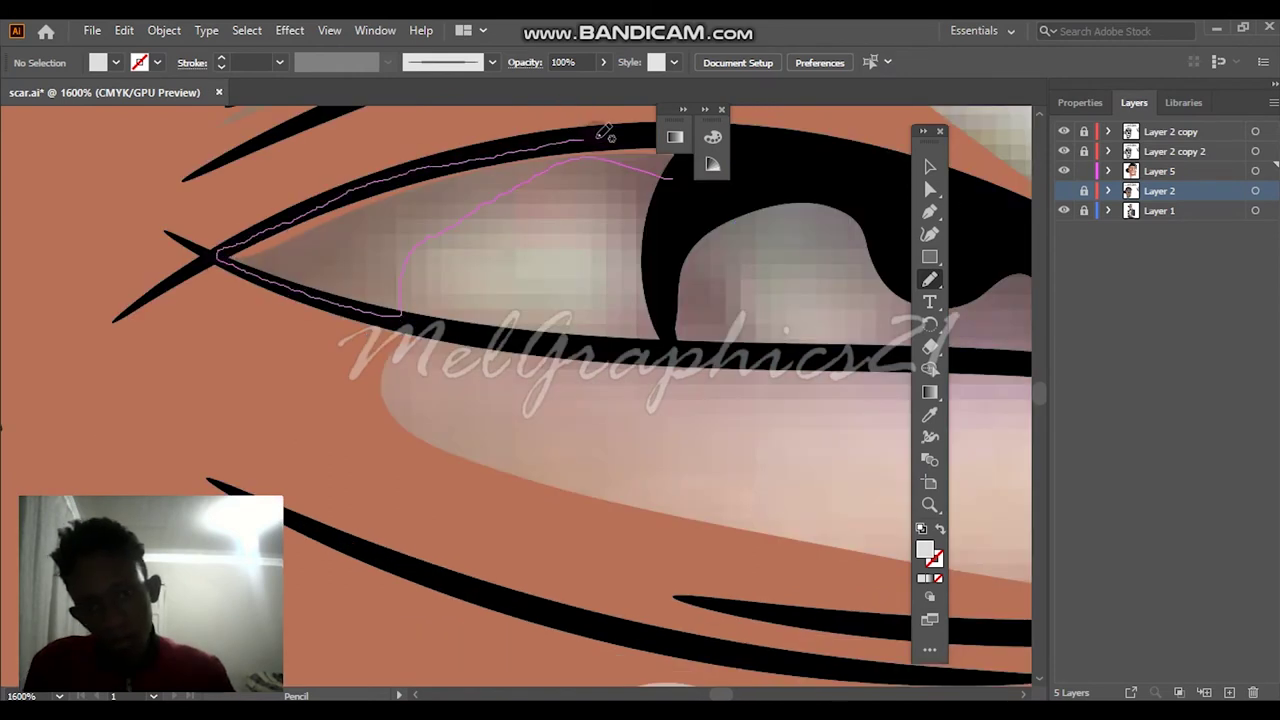
drag(600, 138, 640, 190)
mouse_move(447, 308)
mouse_down()
mouse_move(569, 146)
mouse_move(666, 205)
mouse_move(592, 368)
mouse_move(682, 419)
mouse_move(661, 370)
mouse_move(505, 298)
mouse_up()
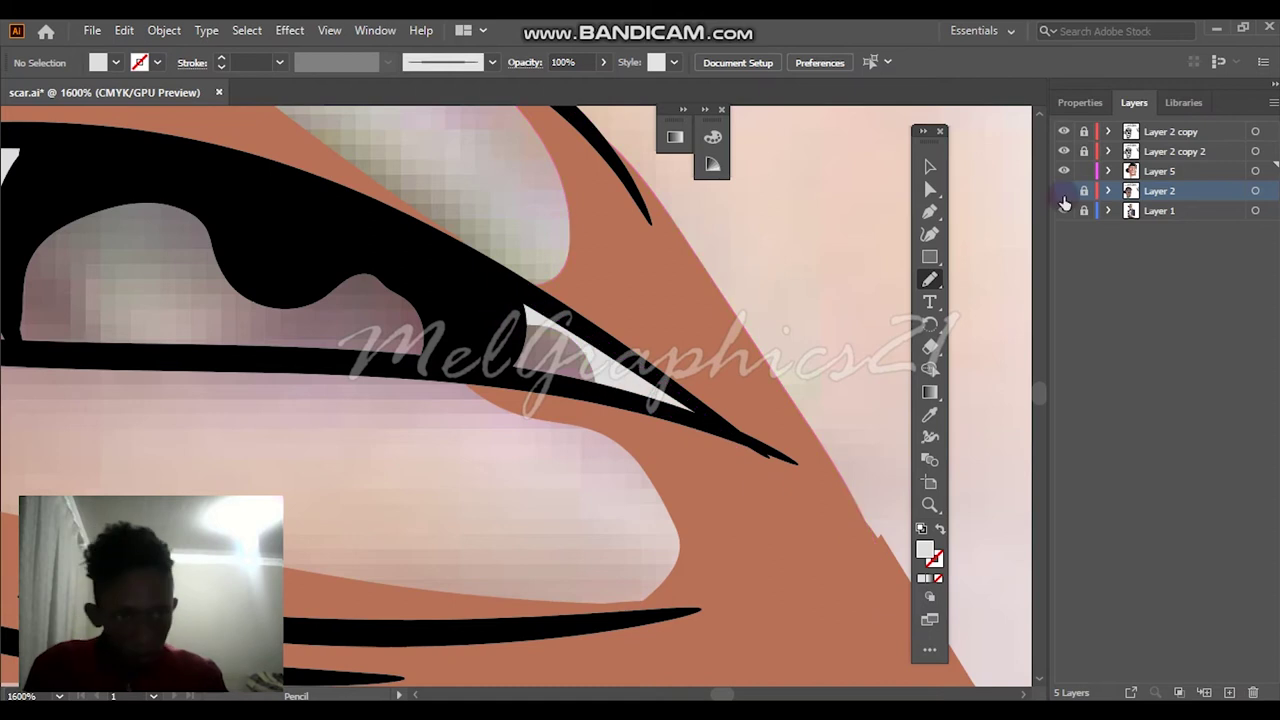
drag(73, 196, 330, 252)
Set the fill to a very dark grey and draw a Pencil shadow inside the right eye's iris
double_click(924, 549)
click(1151, 126)
drag(575, 305, 577, 303)
mouse_move(452, 234)
mouse_down()
mouse_move(378, 249)
mouse_move(420, 218)
mouse_up()
scroll(260, 372, up, 3)
drag(714, 320, 280, 294)
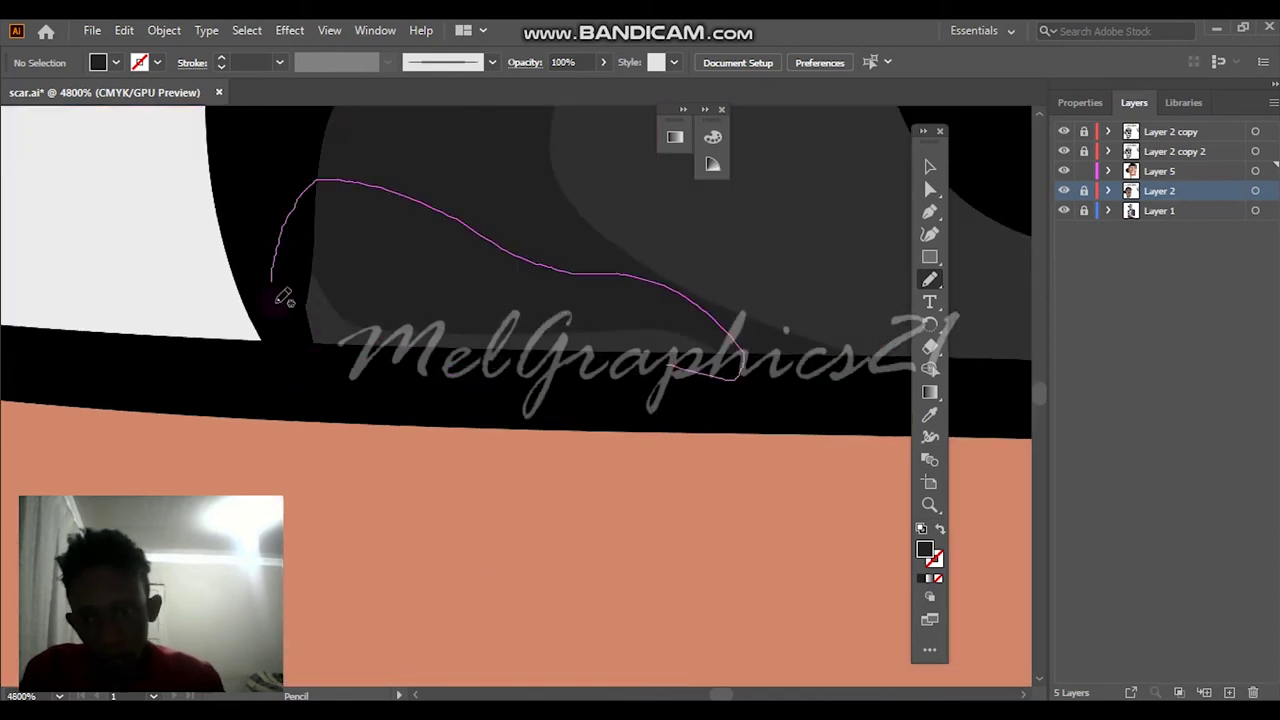
key(ctrl+z)
Draw dark grey shading shapes along the inner edges of the left eye's grey iris area
scroll(240, 308, left, 3)
scroll(240, 308, down, 3)
scroll(211, 300, right, 3)
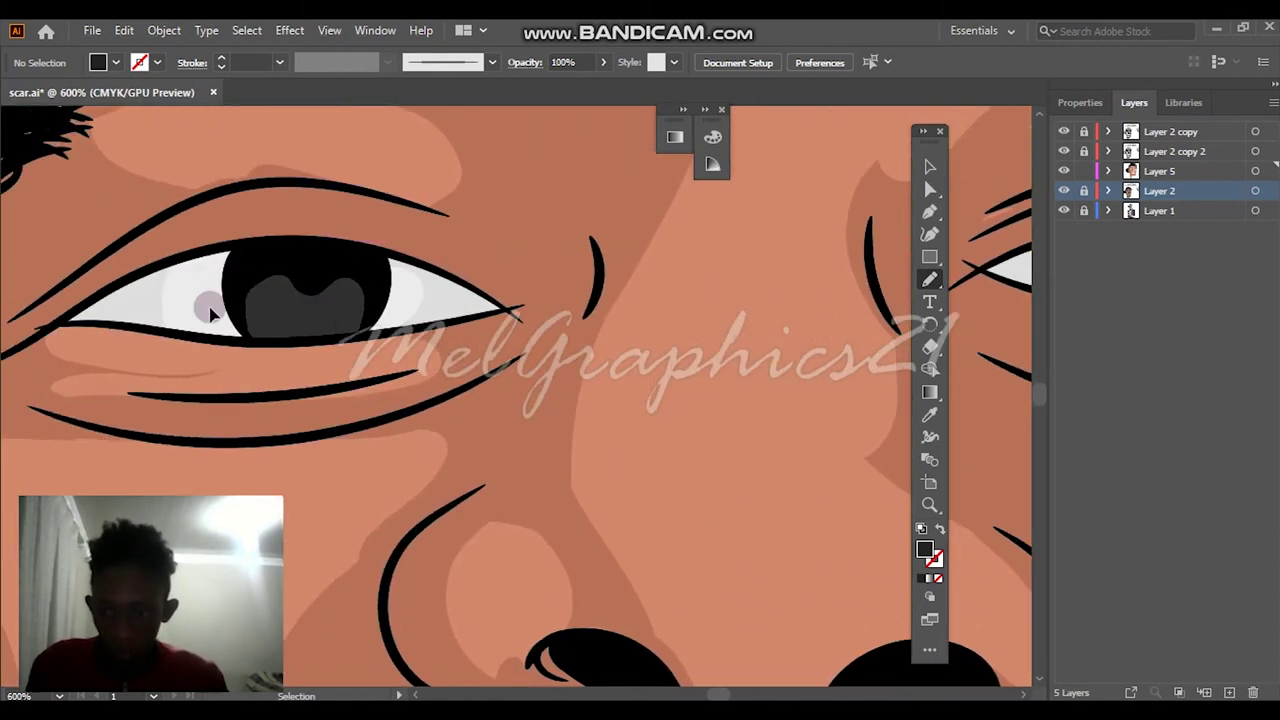
scroll(271, 243, up, 3)
scroll(582, 247, left, 2)
mouse_move(489, 512)
mouse_down()
mouse_move(566, 137)
mouse_move(595, 249)
mouse_up()
scroll(634, 286, right, 3)
drag(370, 272, 572, 313)
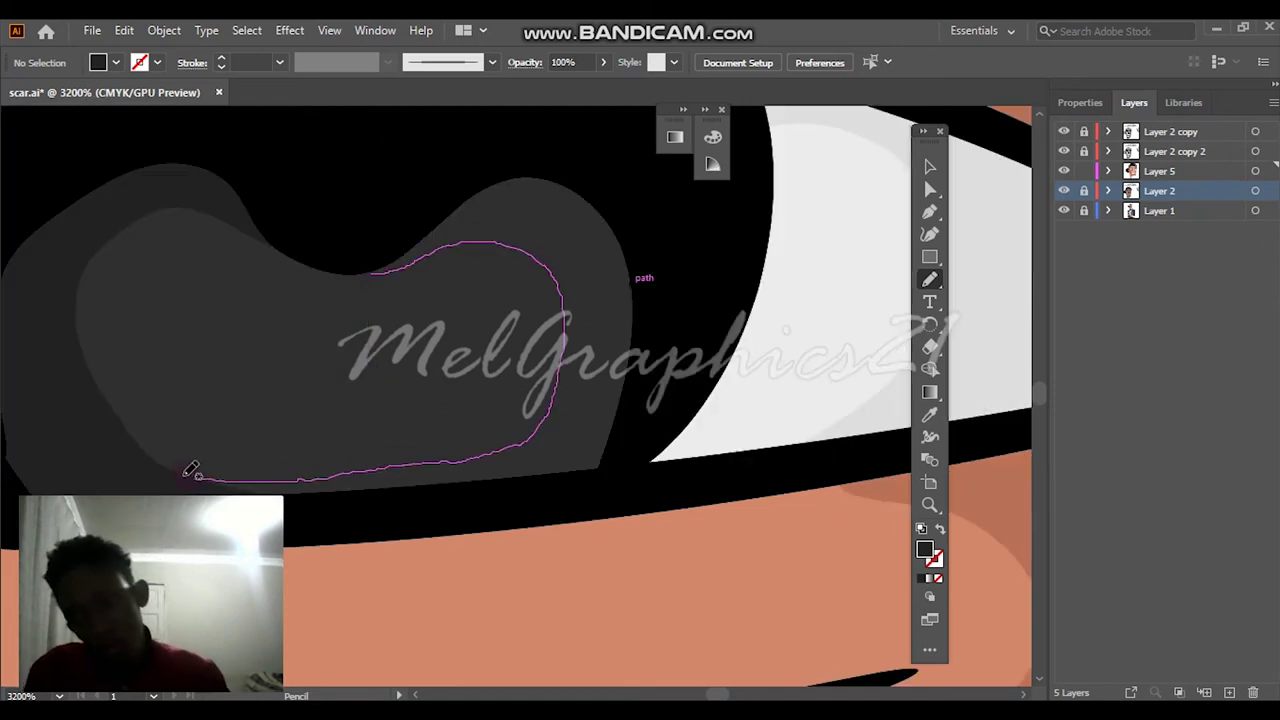
drag(420, 216, 375, 268)
scroll(686, 220, down, 4)
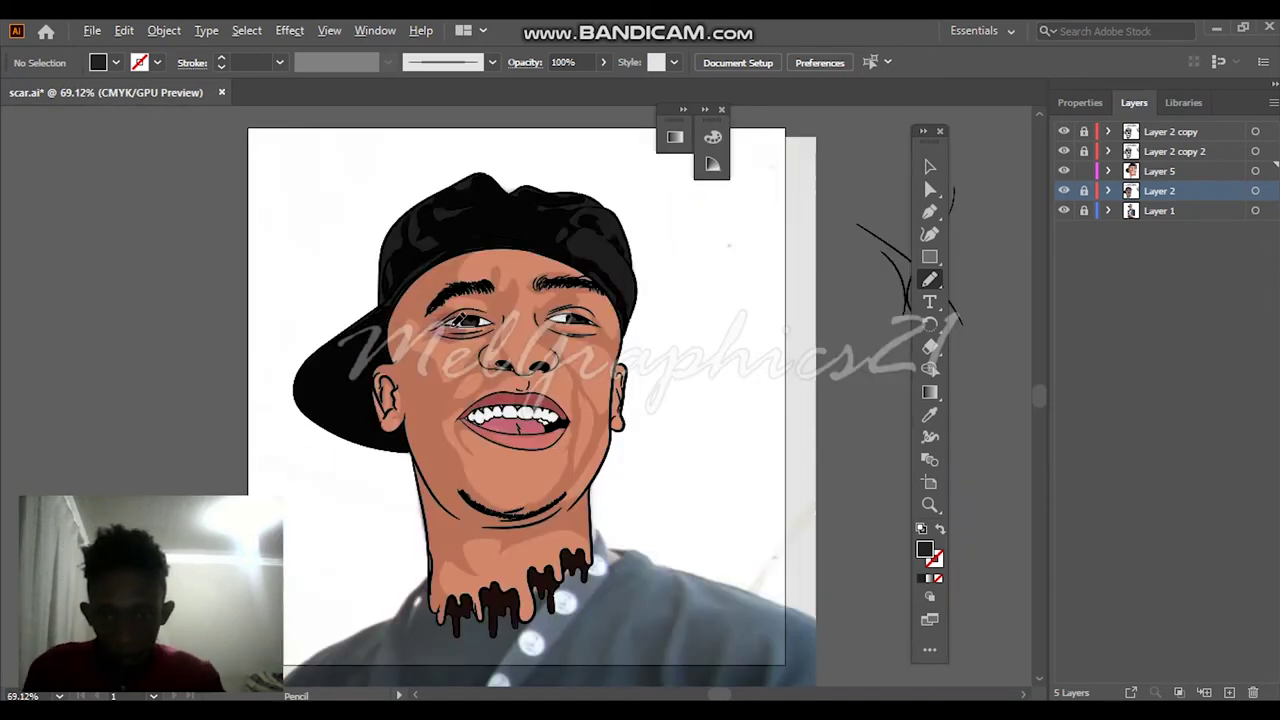
scroll(590, 232, up, 4)
drag(440, 383, 580, 236)
mouse_move(714, 240)
mouse_down()
mouse_move(646, 414)
mouse_move(677, 229)
mouse_move(714, 242)
mouse_up()
scroll(731, 443, down, 4)
Create a new layer directly above Layer 5
click(1160, 171)
click(1063, 171)
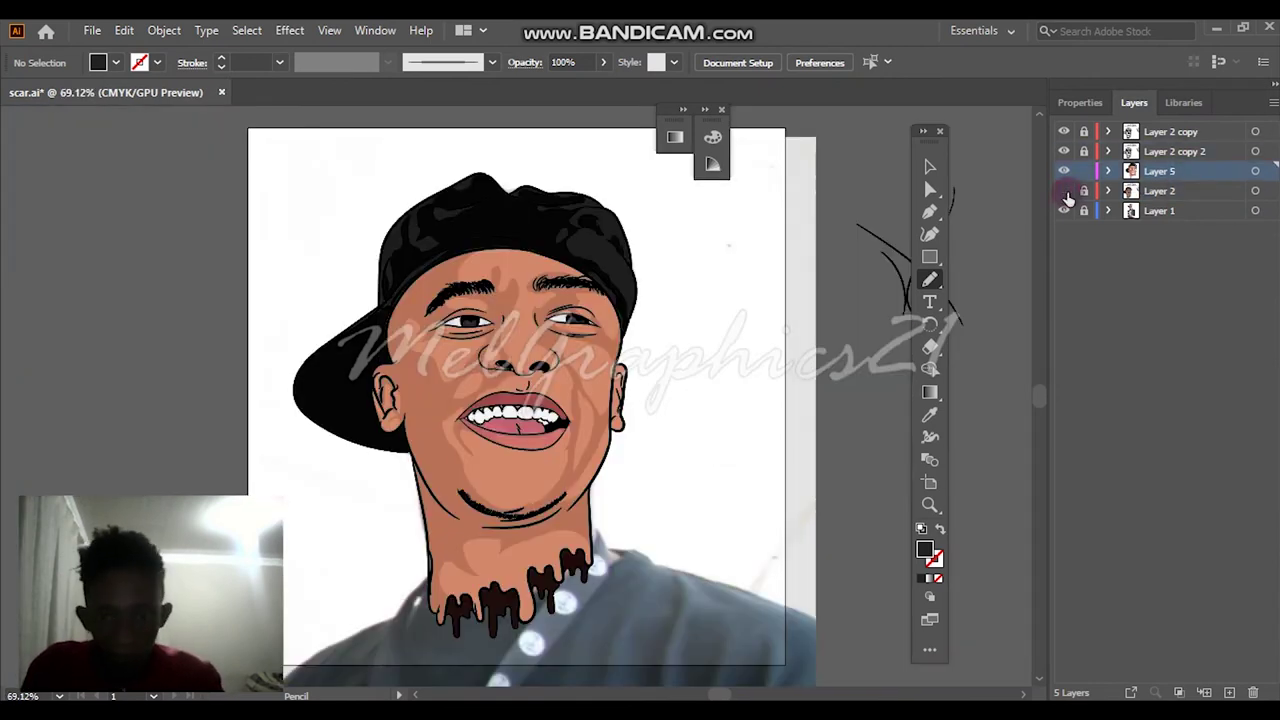
click(1064, 190)
click(1229, 692)
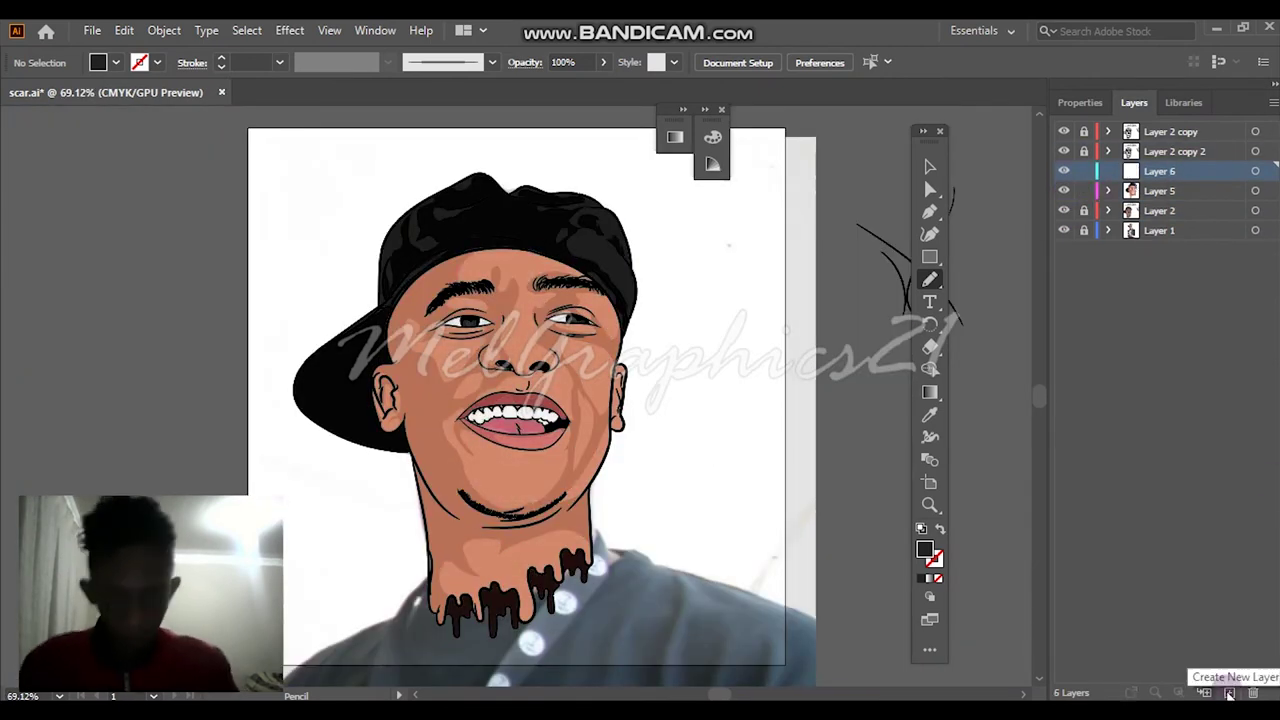
Sample the skin shadow colour B87158 and set the fill to a darker reddish brown
key(i)
click(432, 386)
double_click(924, 550)
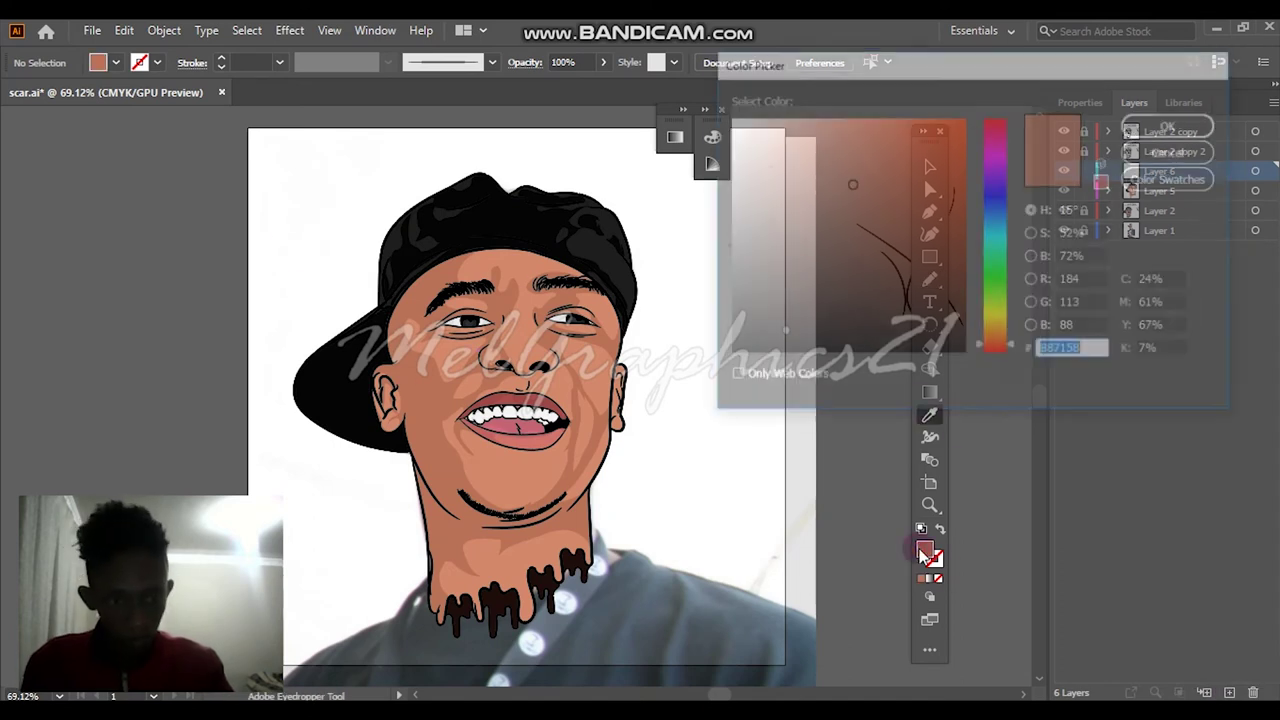
click(1172, 124)
key(n)
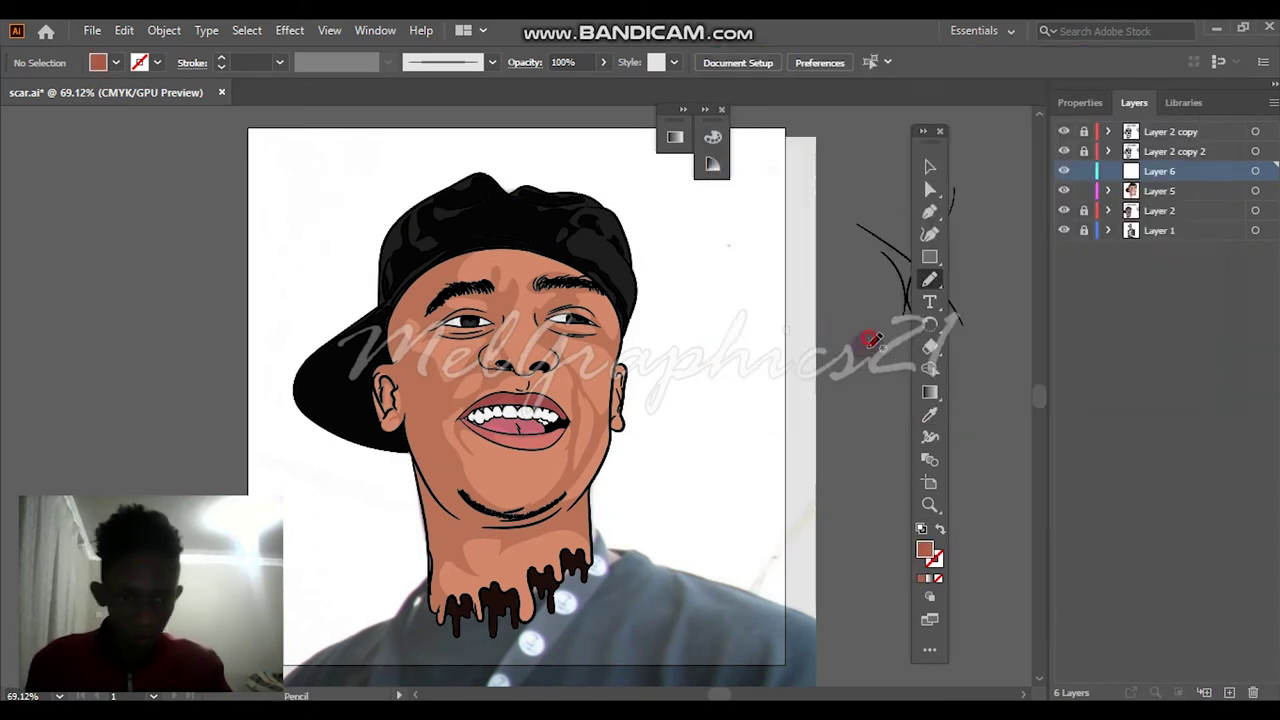
Draw a small test shape on the cheek beside the ear and adjust it with Recolor Artwork to 62% brightness
scroll(360, 382, up, 3)
scroll(365, 388, up, 1)
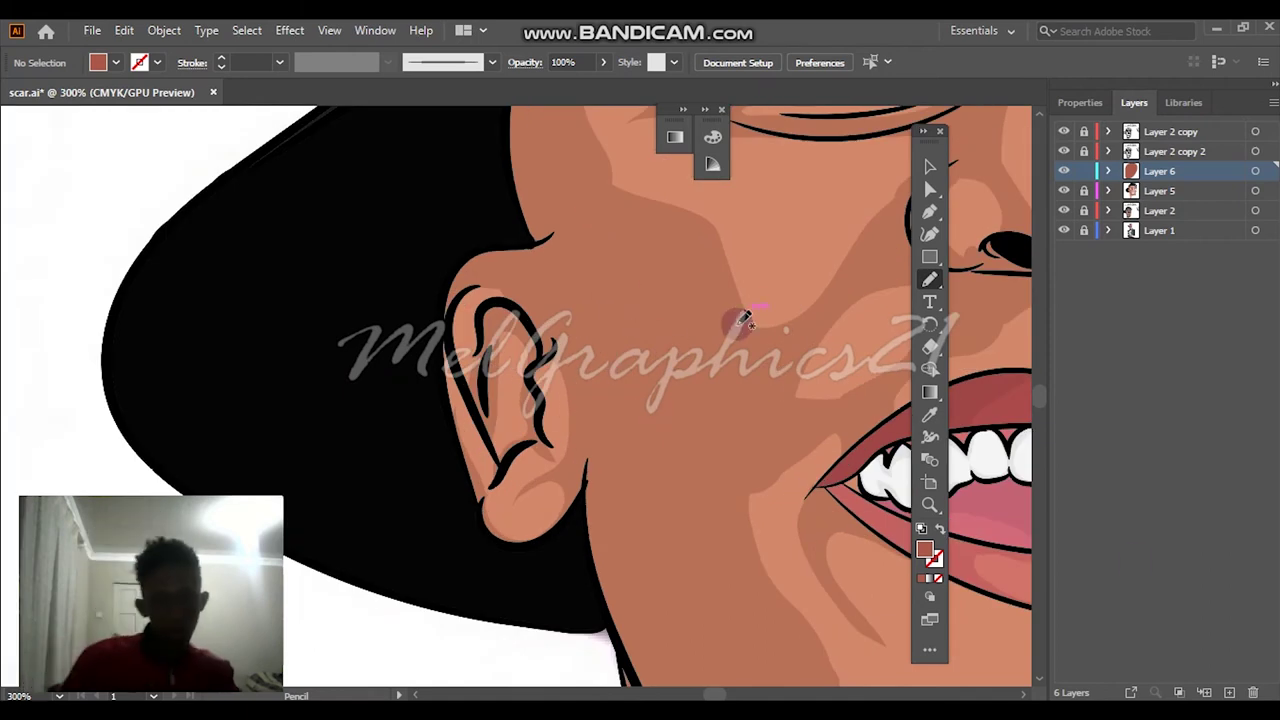
drag(648, 352, 688, 362)
key(v)
click(124, 30)
mouse_move(380, 361)
click(484, 364)
drag(859, 505, 850, 497)
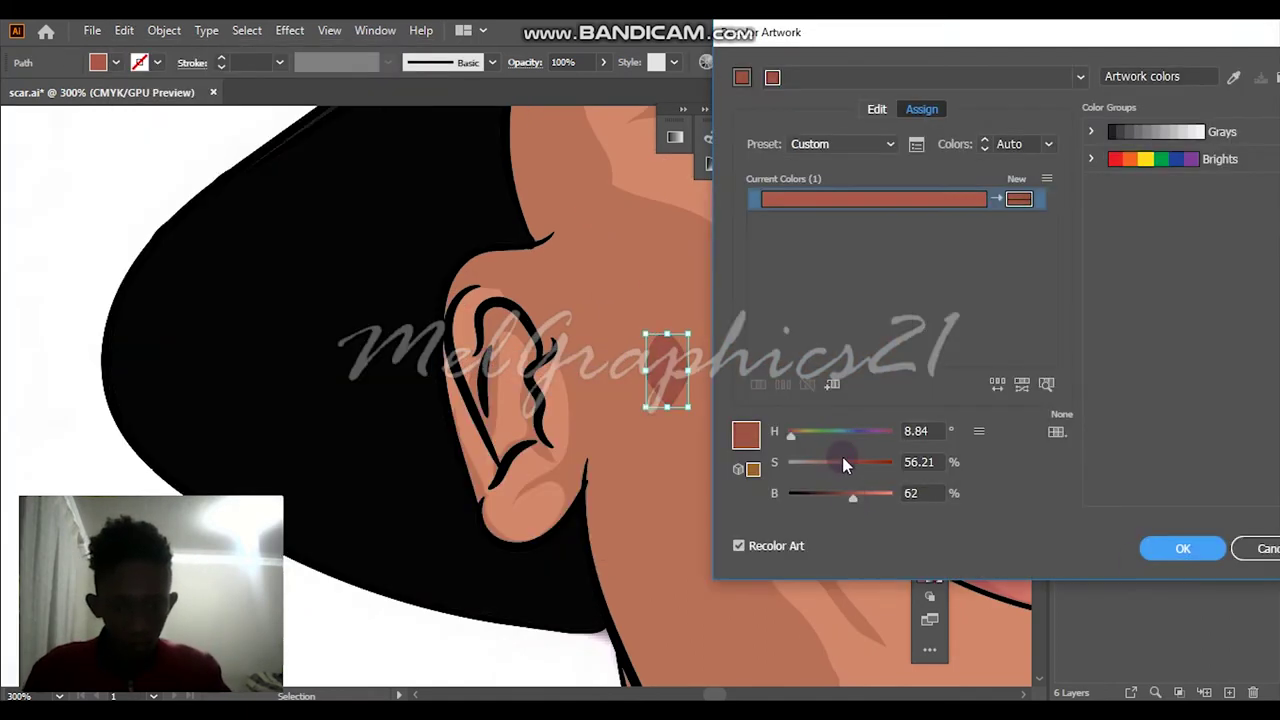
key(Return)
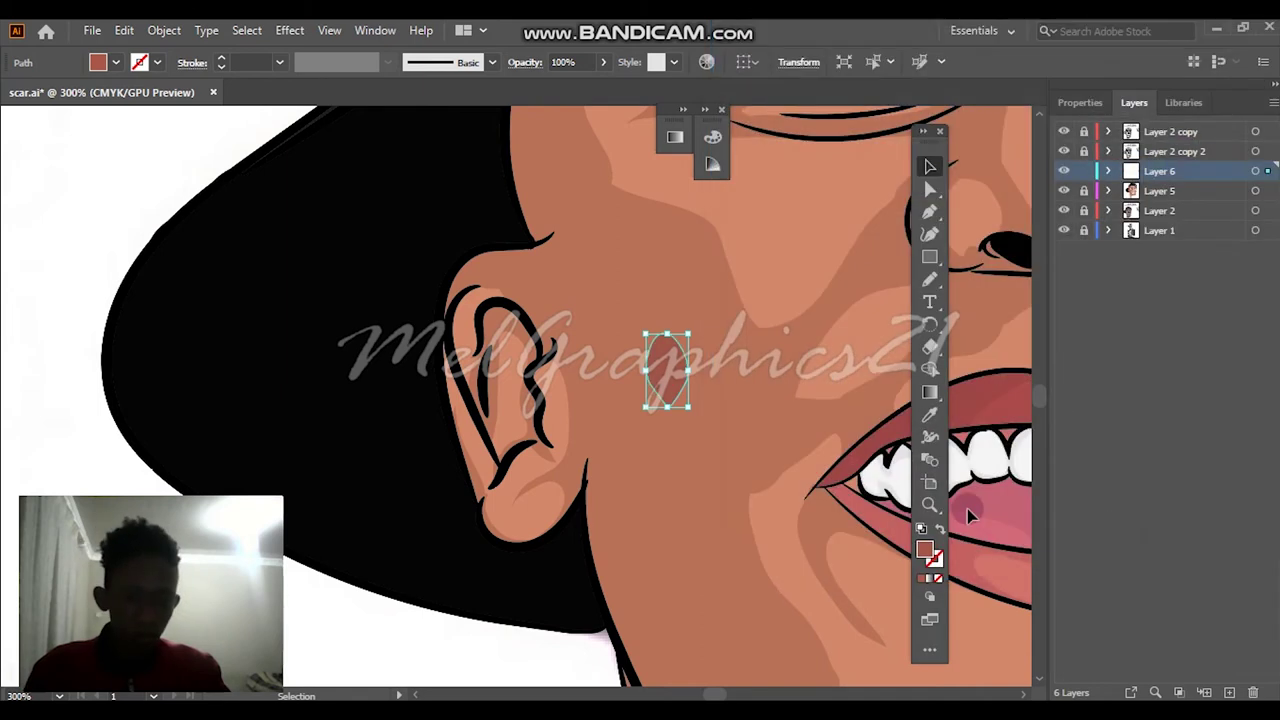
click(794, 275)
Hide Layers 5 and 2 and trace a Pencil shadow along the left ear's upper rim and front edge over the photo
key(n)
drag(1063, 210, 1063, 190)
scroll(533, 318, up, 2)
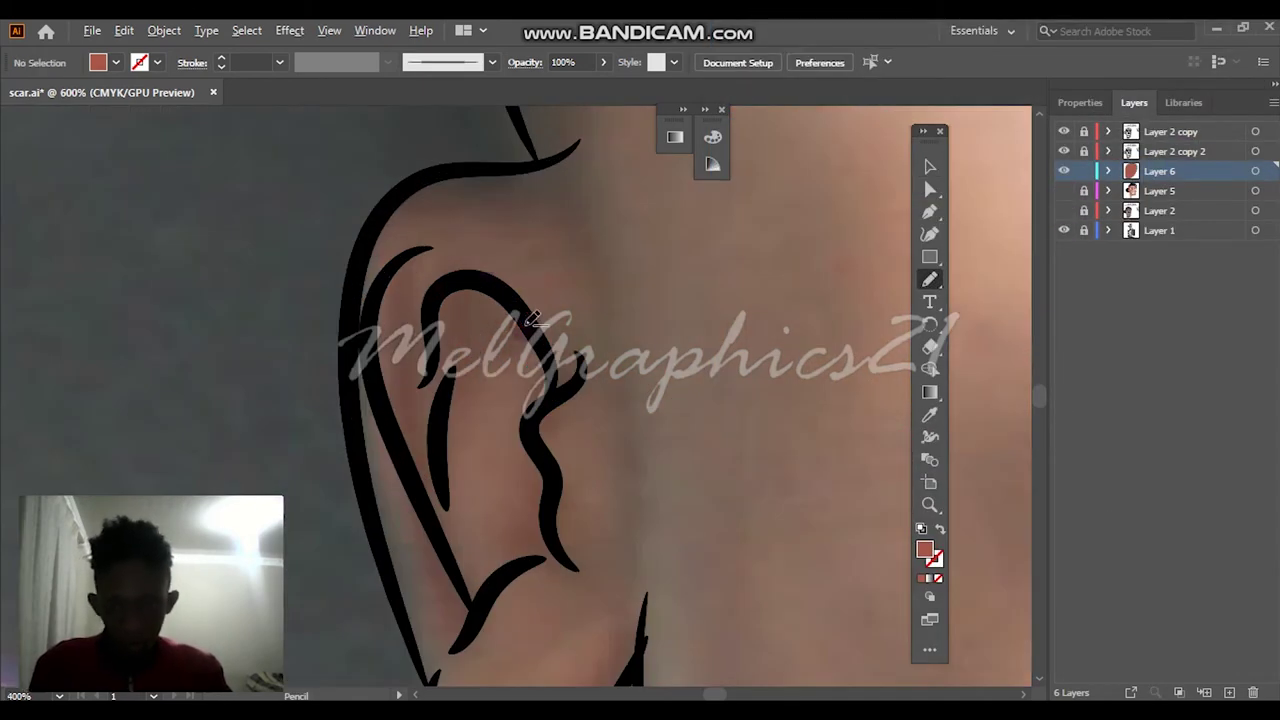
mouse_move(444, 212)
mouse_down()
mouse_move(536, 234)
mouse_move(517, 220)
mouse_move(604, 386)
mouse_up()
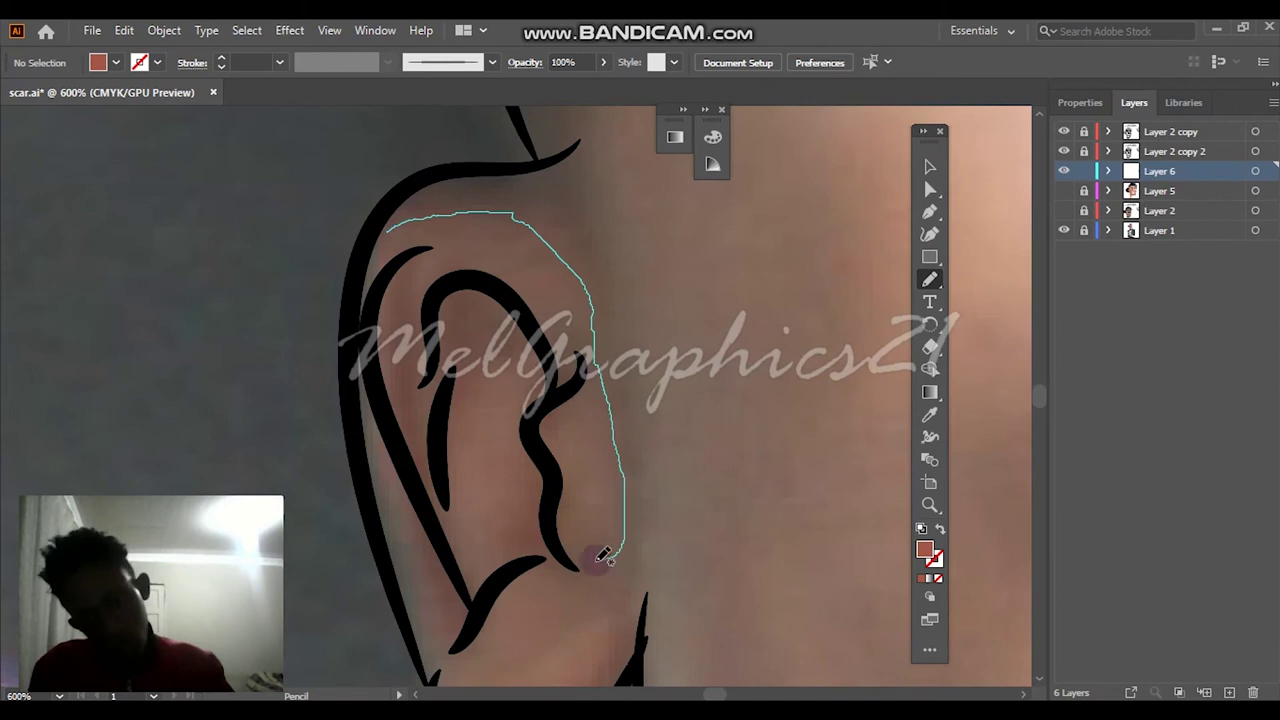
drag(630, 667, 644, 347)
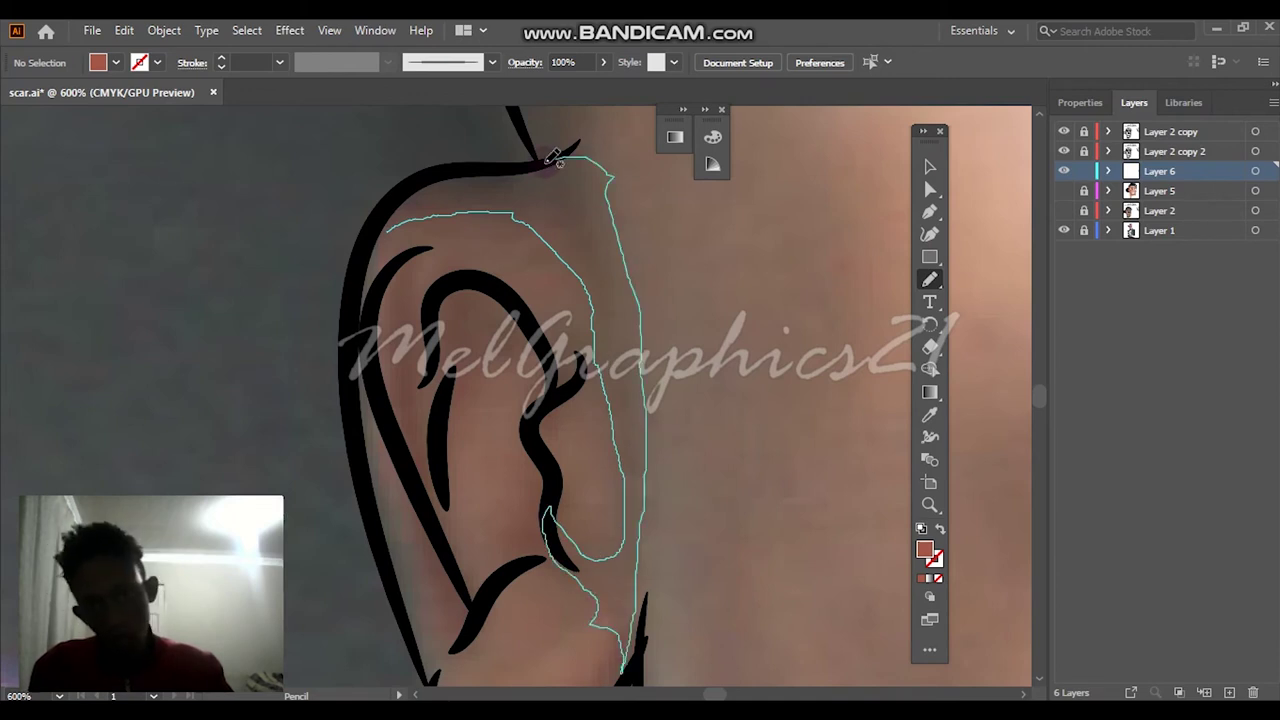
drag(385, 240, 382, 238)
scroll(372, 235, up, 3)
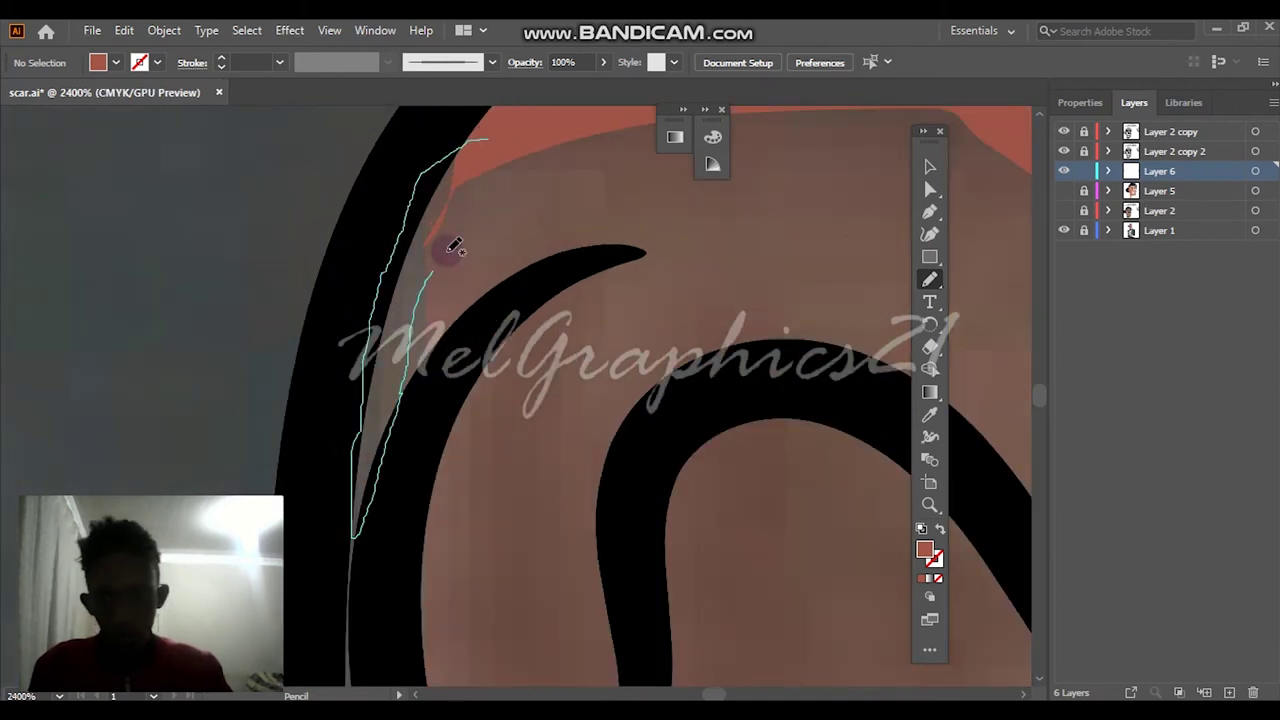
Check the ear shadow against the coloured face with the Layer 1 photo hidden
scroll(455, 248, down, 6)
click(1063, 190)
click(1063, 210)
click(1063, 230)
key(v)
scroll(395, 377, up, 3)
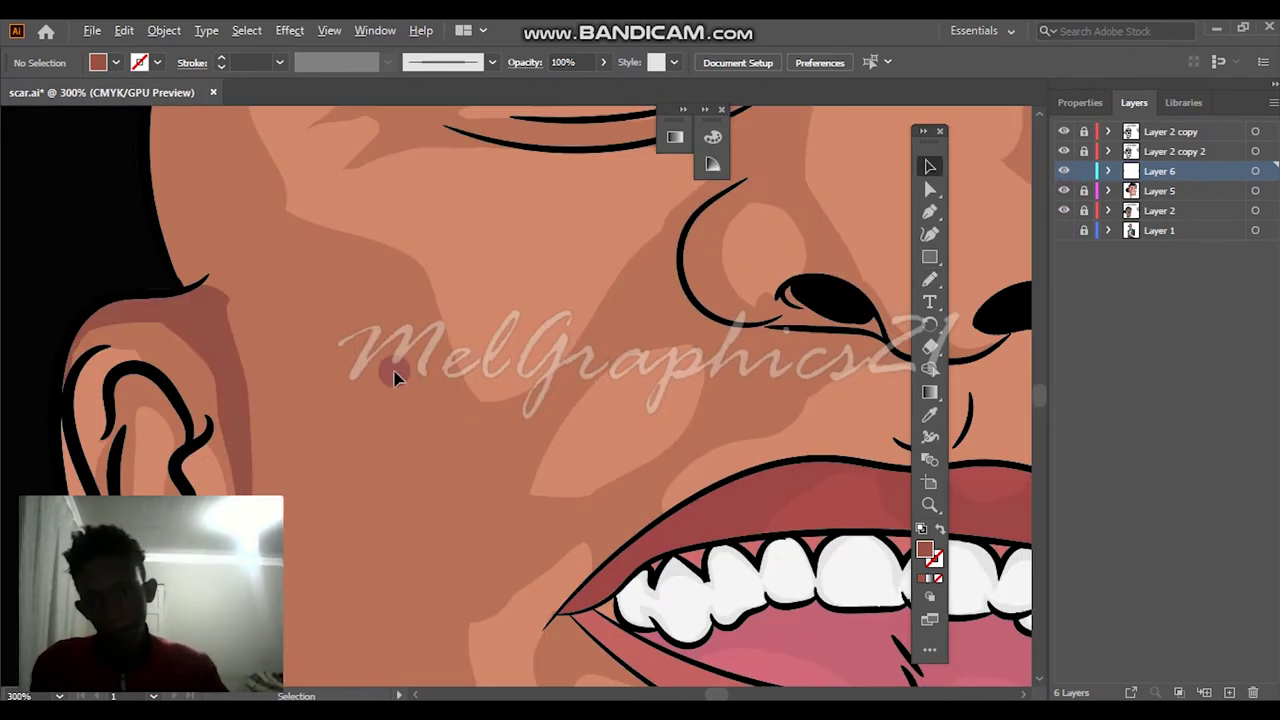
scroll(395, 377, up, 2)
click(929, 279)
click(1063, 230)
click(1063, 210)
click(1063, 190)
Trace shadow shapes up the left edge of the face from the ear to the temple beside the cap
scroll(385, 385, up, 1)
scroll(385, 385, down, 1)
drag(400, 598, 335, 138)
mouse_move(367, 576)
mouse_down()
mouse_move(322, 530)
mouse_move(346, 382)
mouse_move(511, 455)
mouse_move(674, 200)
mouse_up()
scroll(323, 523, up, 2)
scroll(543, 306, down, 3)
scroll(443, 571, up, 2)
drag(640, 128, 400, 568)
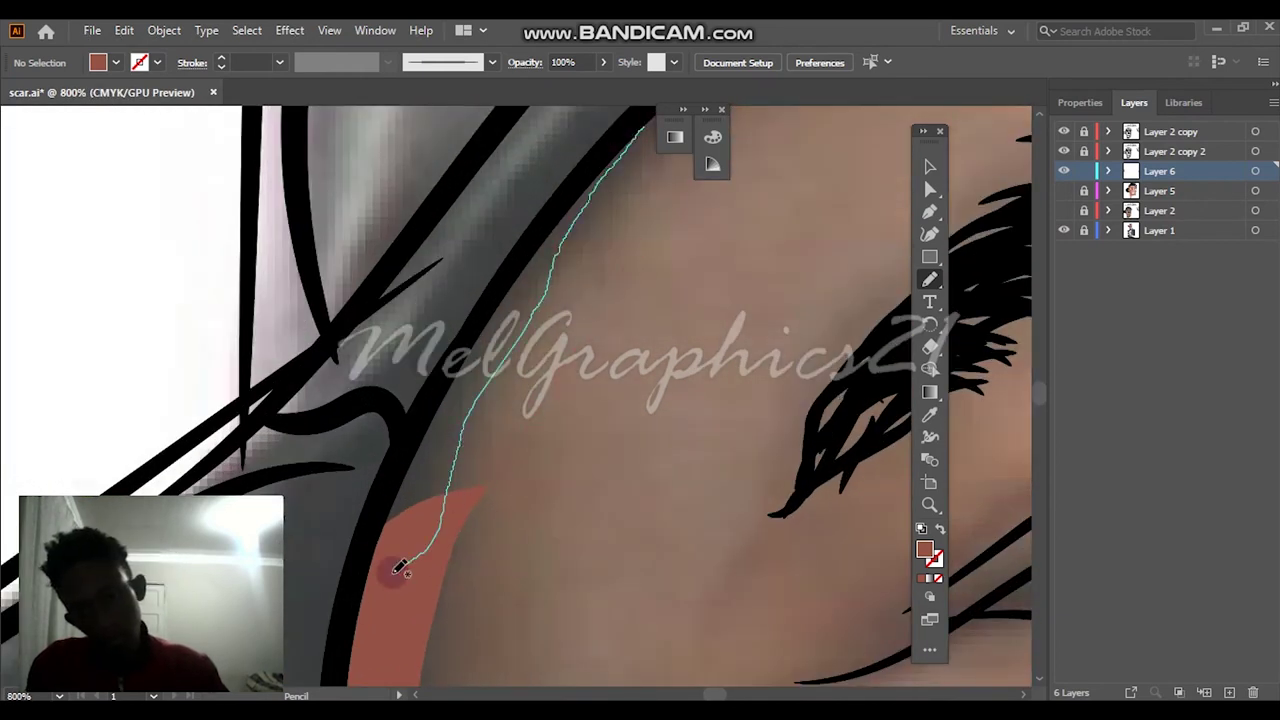
mouse_move(648, 112)
mouse_down()
mouse_move(663, 321)
mouse_move(606, 157)
mouse_move(350, 572)
mouse_up()
Extend the temple shadow along the cap's edge above the left eyebrow
scroll(646, 266, up, 2)
scroll(646, 266, right, 2)
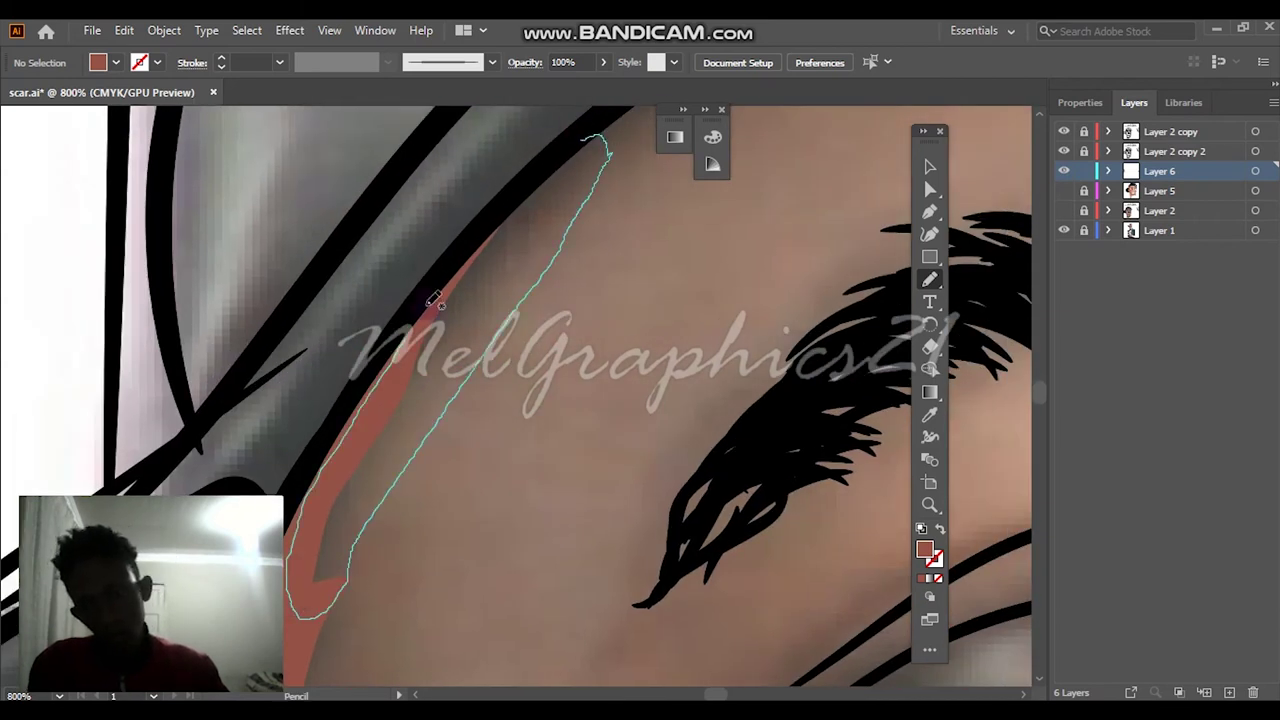
drag(576, 135, 578, 137)
scroll(663, 214, up, 1)
drag(343, 517, 657, 215)
drag(340, 481, 340, 485)
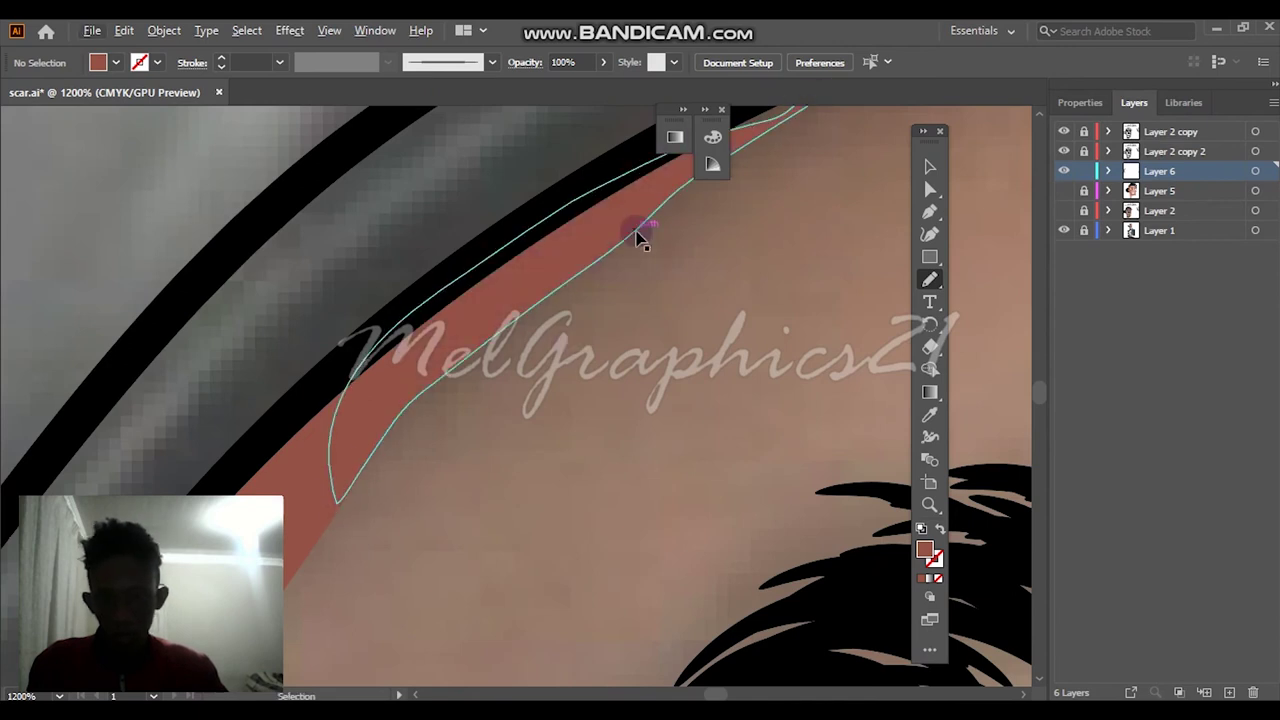
Taper the forehead shadow's upper end along the cap's edge and compare it with the base colours
scroll(640, 220, up, 2)
mouse_move(655, 190)
mouse_down()
mouse_move(444, 270)
mouse_move(628, 248)
mouse_up()
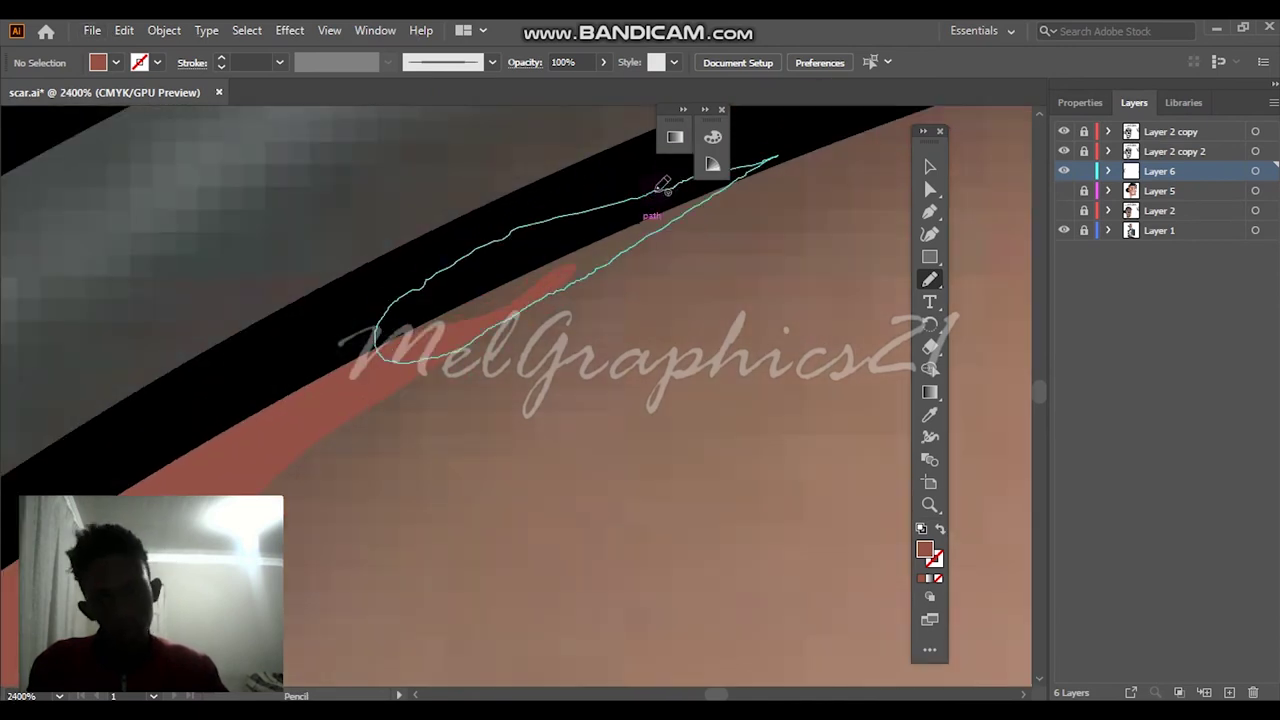
drag(662, 184, 662, 186)
key(ctrl+0)
click(1063, 190)
click(1063, 210)
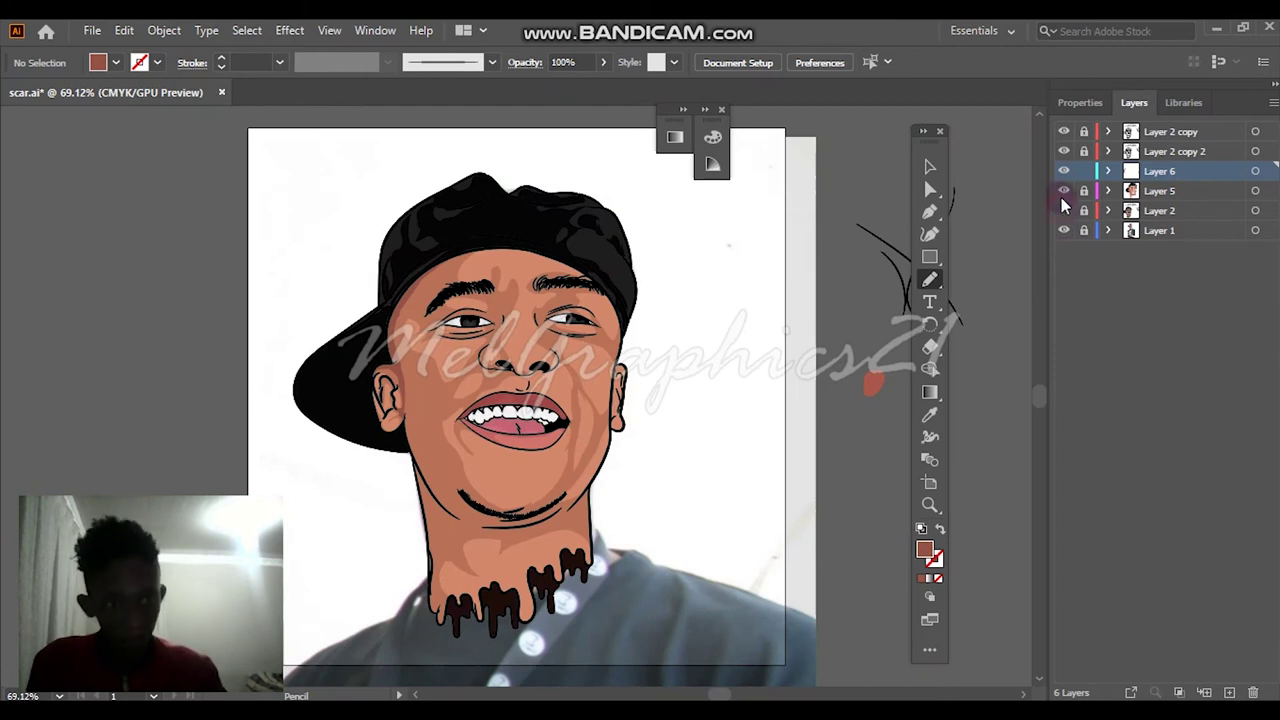
click(1063, 190)
click(1063, 210)
Draw a shadow from the left earlobe down the jaw edge, with a pointed branch onto the cheek
scroll(412, 451, up, 4)
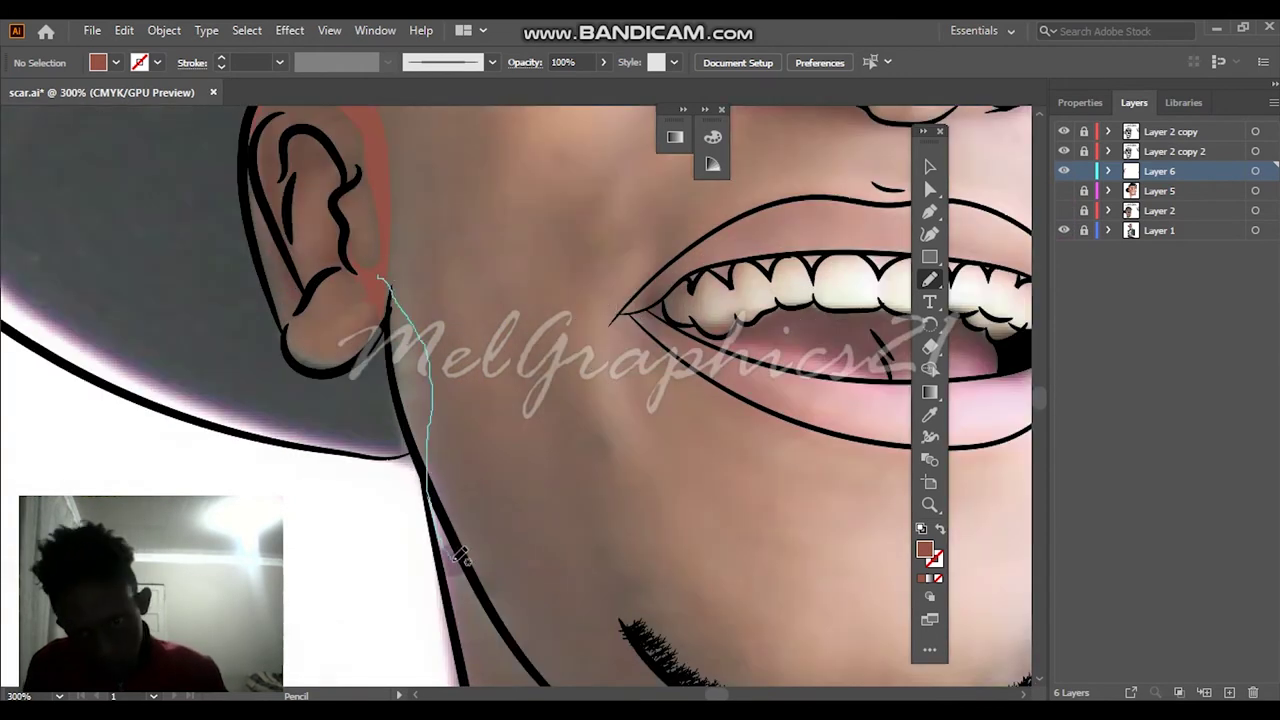
drag(567, 645, 568, 650)
mouse_move(387, 245)
mouse_down()
mouse_move(423, 362)
mouse_move(413, 420)
mouse_move(440, 499)
mouse_move(499, 556)
mouse_move(447, 271)
mouse_move(490, 285)
mouse_move(404, 195)
mouse_move(386, 244)
mouse_up()
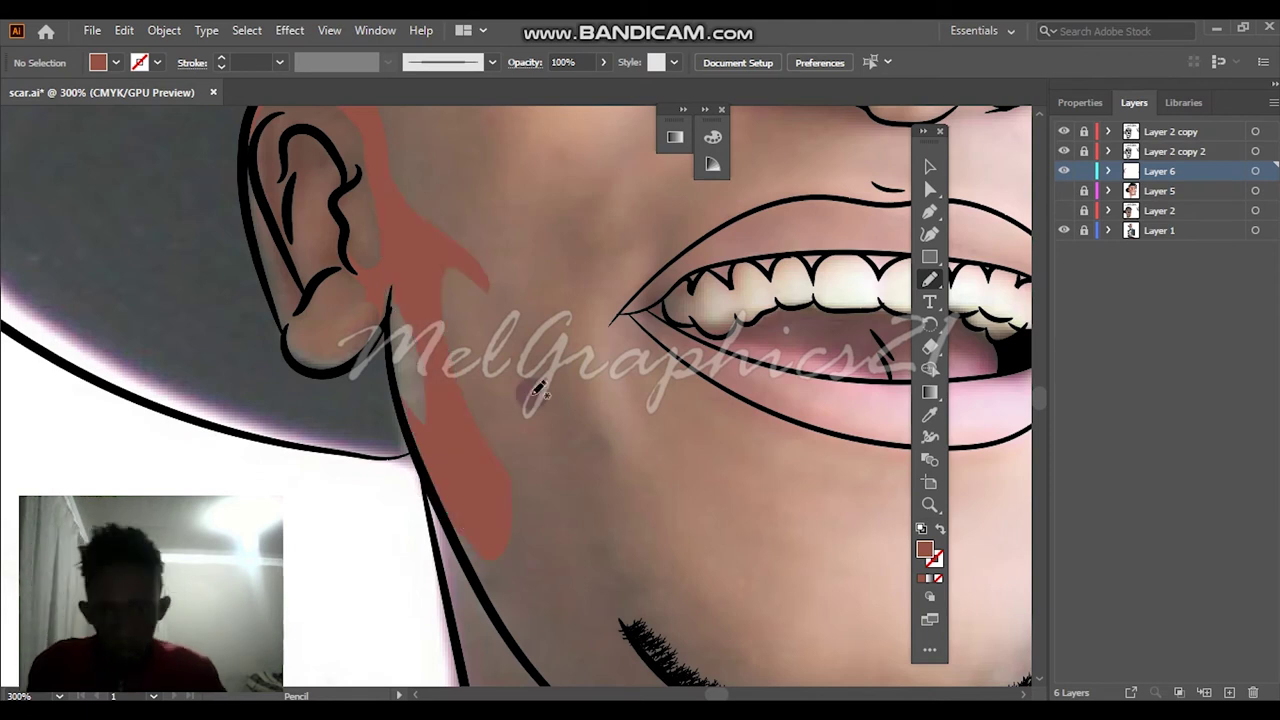
scroll(537, 388, up, 1)
Extend the jaw shadow around the beard's left end and beneath the chin, and compare it with the base colours
scroll(537, 388, down, 3)
mouse_move(461, 174)
mouse_down()
mouse_move(557, 281)
mouse_move(655, 289)
mouse_move(768, 431)
mouse_move(578, 530)
mouse_up()
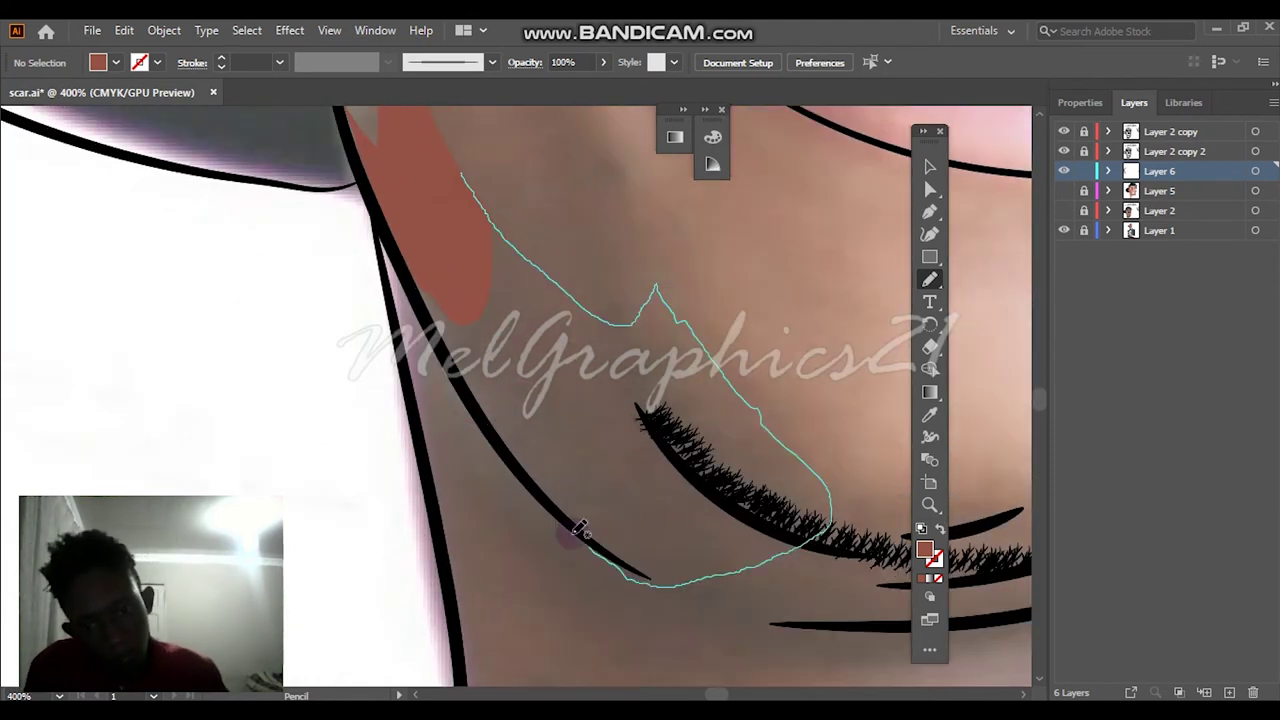
drag(443, 181, 445, 180)
scroll(500, 257, down, 3)
mouse_move(678, 435)
mouse_down()
mouse_move(416, 172)
mouse_move(503, 115)
mouse_move(785, 346)
mouse_move(888, 372)
mouse_move(822, 448)
mouse_move(750, 438)
mouse_up()
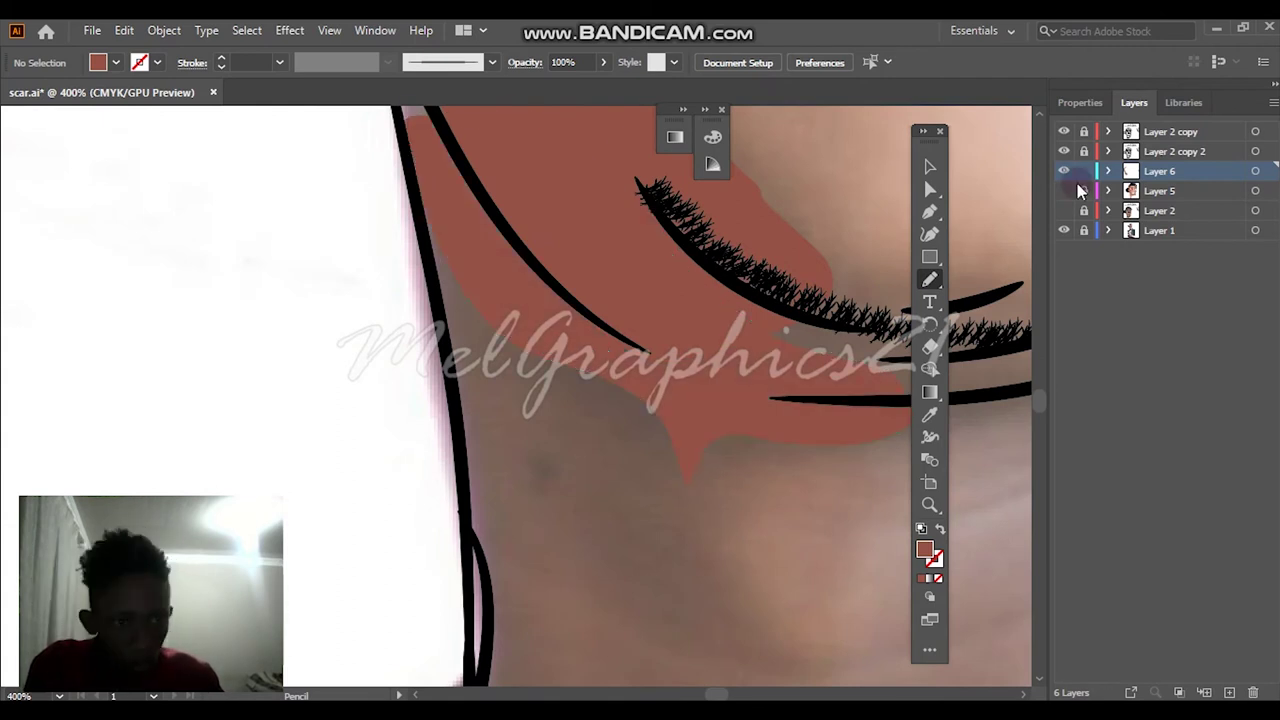
click(1064, 190)
key(ctrl+0)
click(1065, 211)
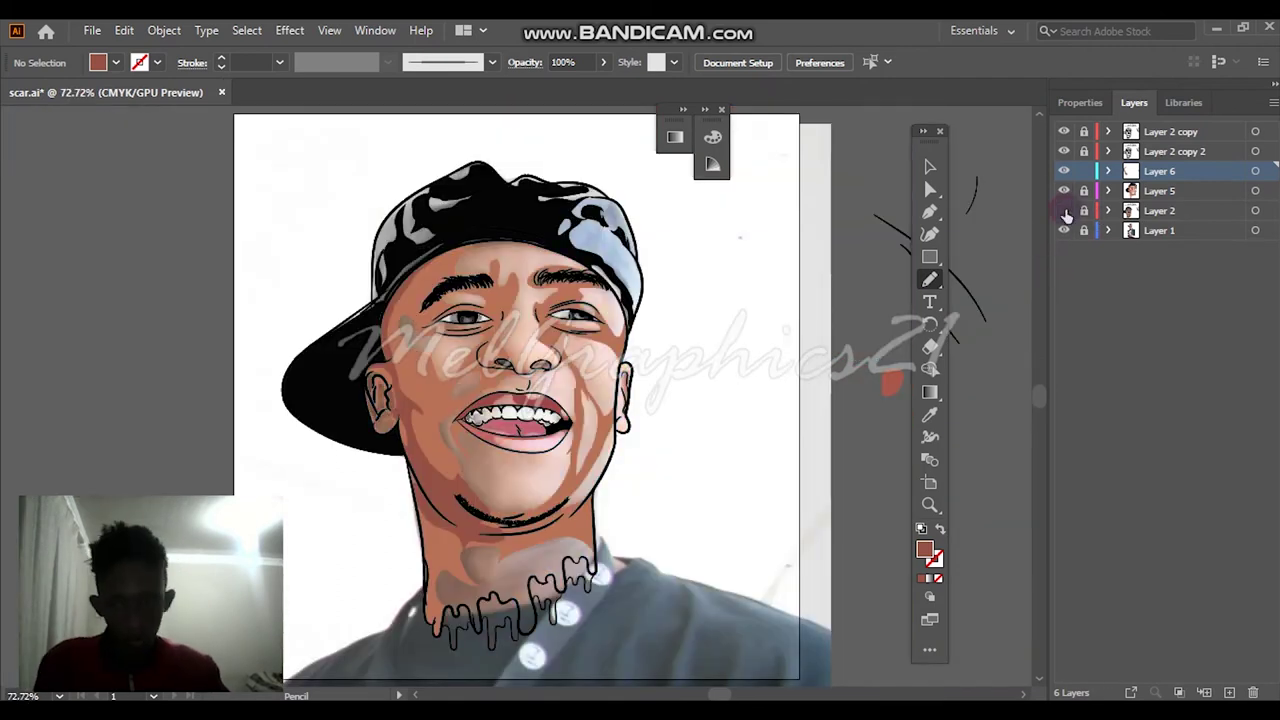
click(1064, 210)
click(1064, 190)
Fill the small gaps in the shadow along the jaw outline and below the left ear
scroll(363, 273, up, 5)
scroll(383, 510, up, 5)
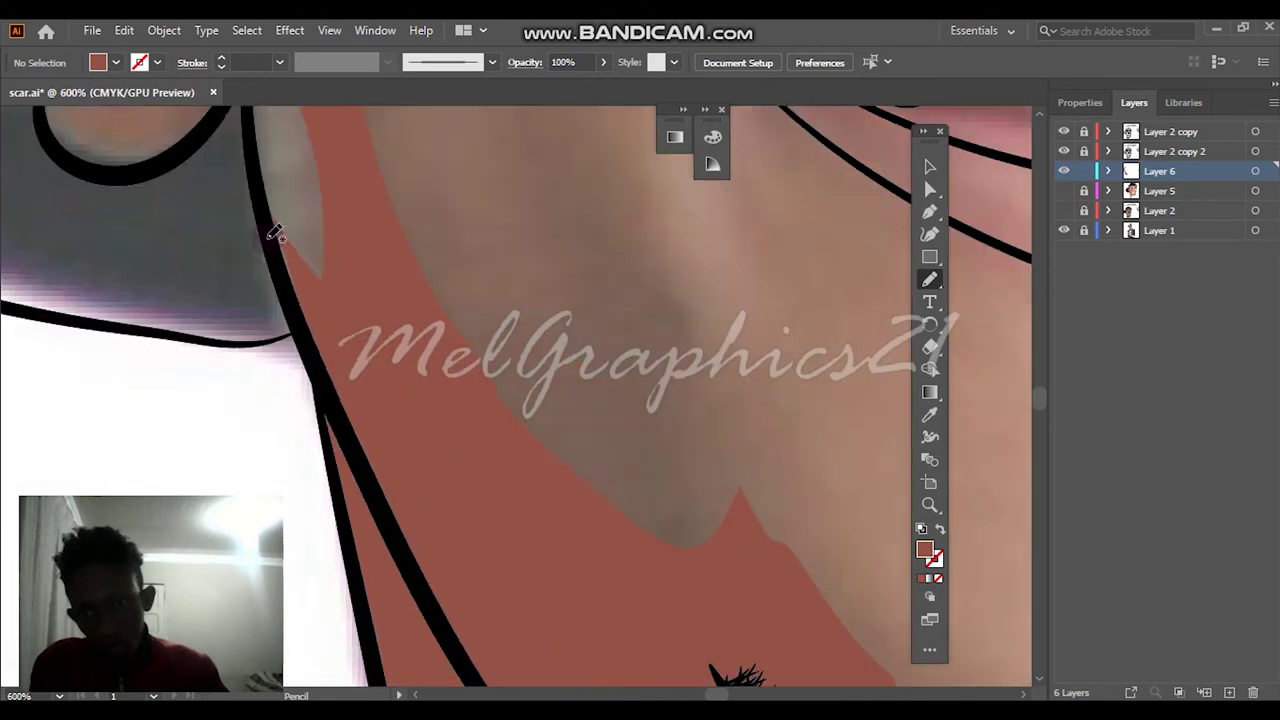
mouse_move(397, 625)
mouse_down()
mouse_move(205, 246)
mouse_move(331, 624)
mouse_move(336, 502)
mouse_move(257, 337)
mouse_up()
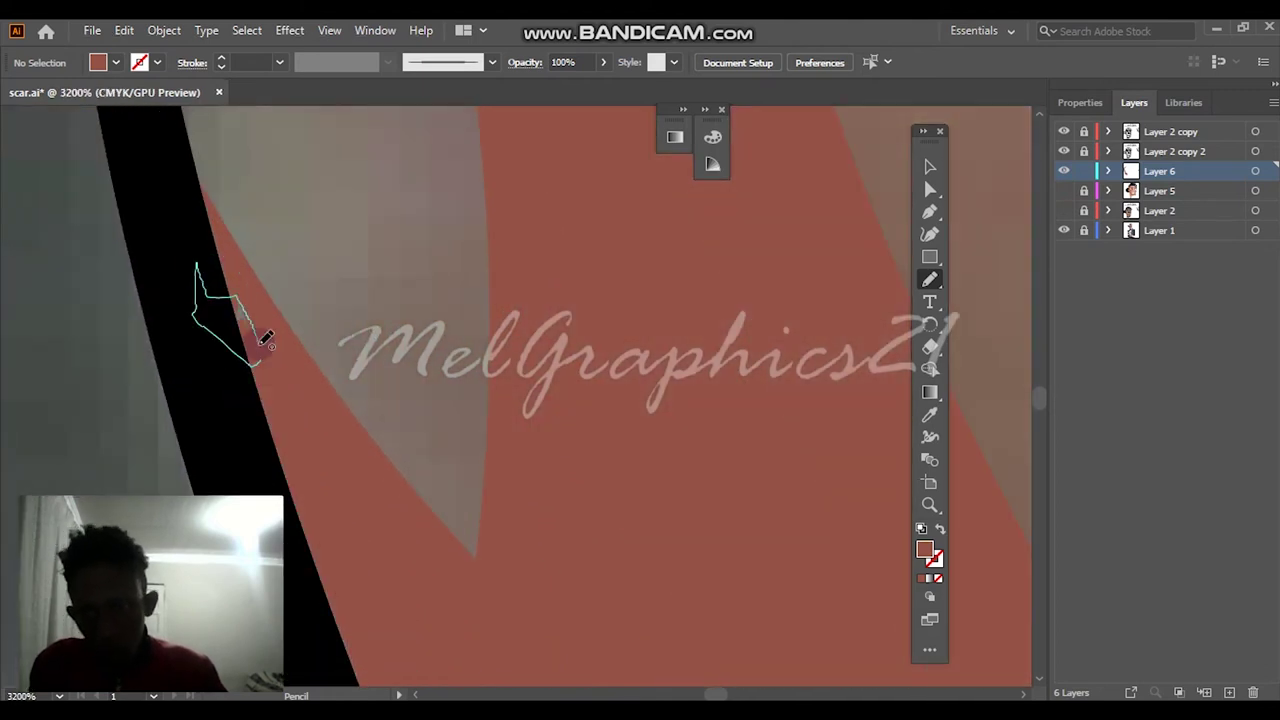
scroll(437, 206, down, 2)
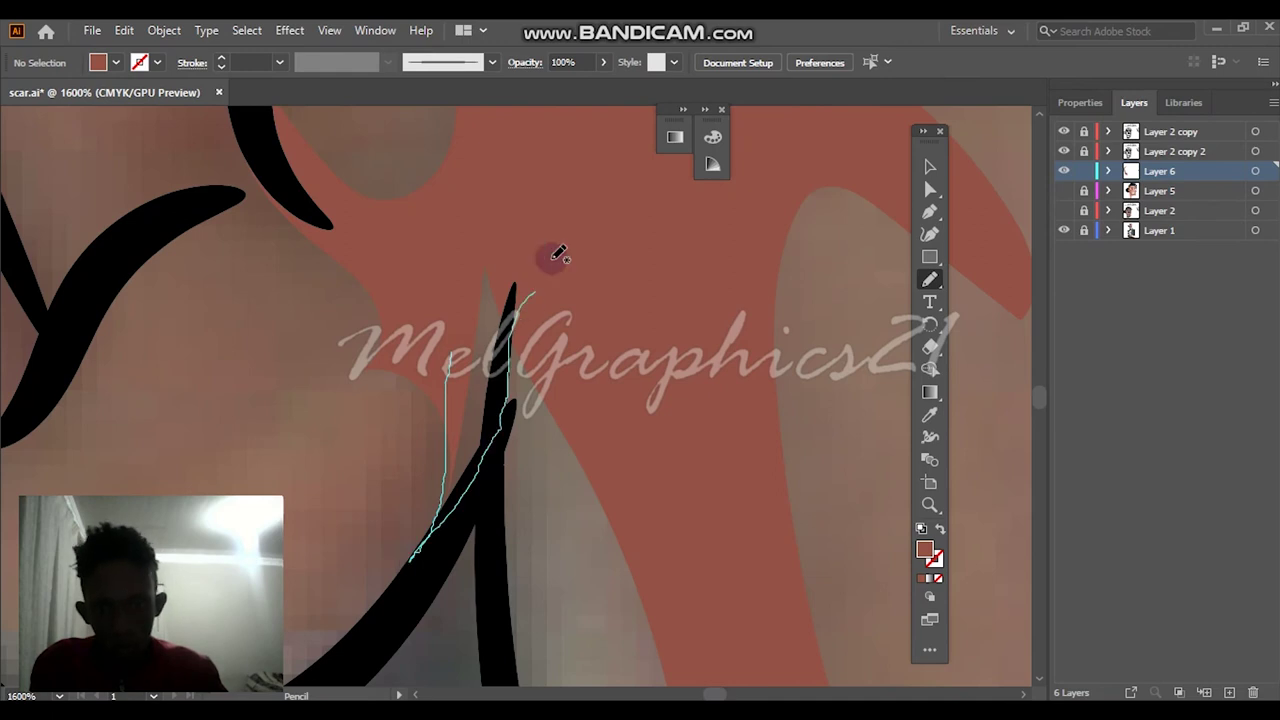
drag(558, 253, 565, 240)
scroll(743, 457, down, 5)
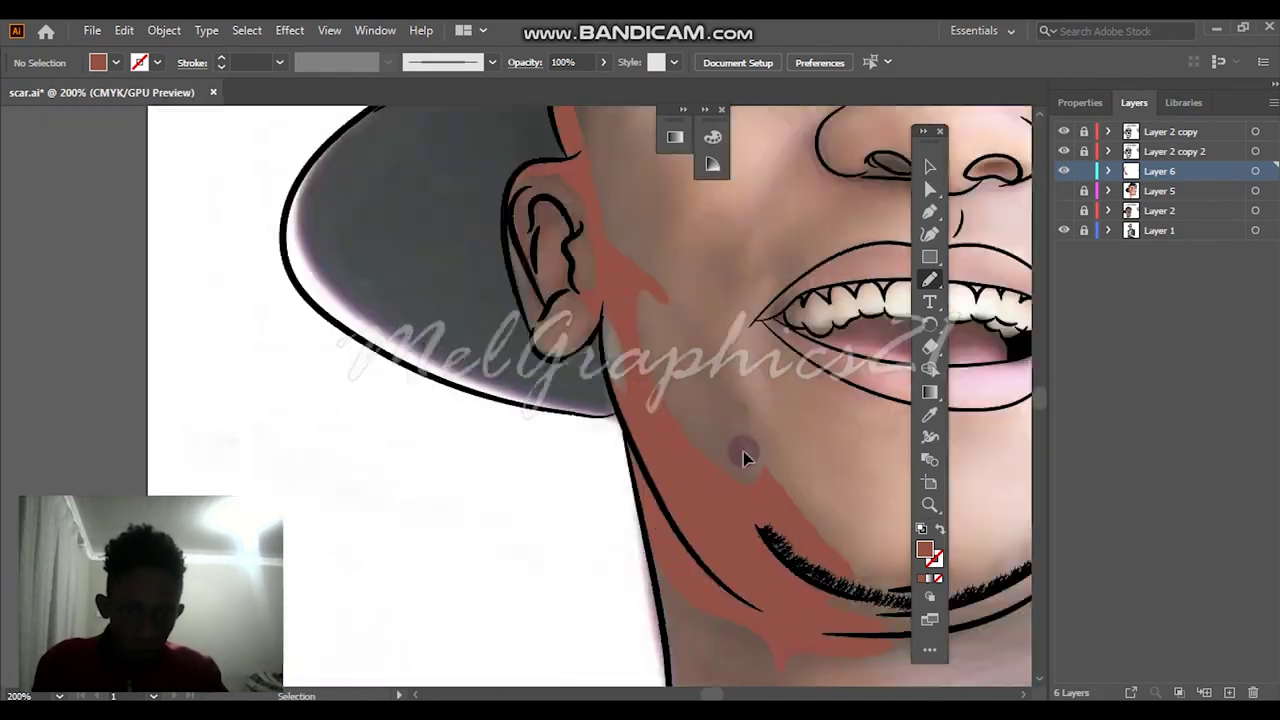
Add shadow shapes across the lower left cheek between the ear and the beard
scroll(743, 451, up, 2)
mouse_move(453, 443)
mouse_down()
mouse_move(517, 400)
mouse_move(413, 253)
mouse_up()
mouse_move(481, 228)
mouse_down()
mouse_move(609, 423)
mouse_move(677, 611)
mouse_up()
scroll(677, 543, up, 2)
mouse_move(810, 655)
mouse_down()
mouse_move(587, 290)
mouse_move(809, 651)
mouse_up()
Compare the jaw and cheek shadows with the coloured face by showing and hiding Layers 5 and 2
key(ctrl+0)
click(1064, 190)
click(1064, 210)
click(1064, 210)
click(1064, 190)
click(1064, 190)
click(1064, 210)
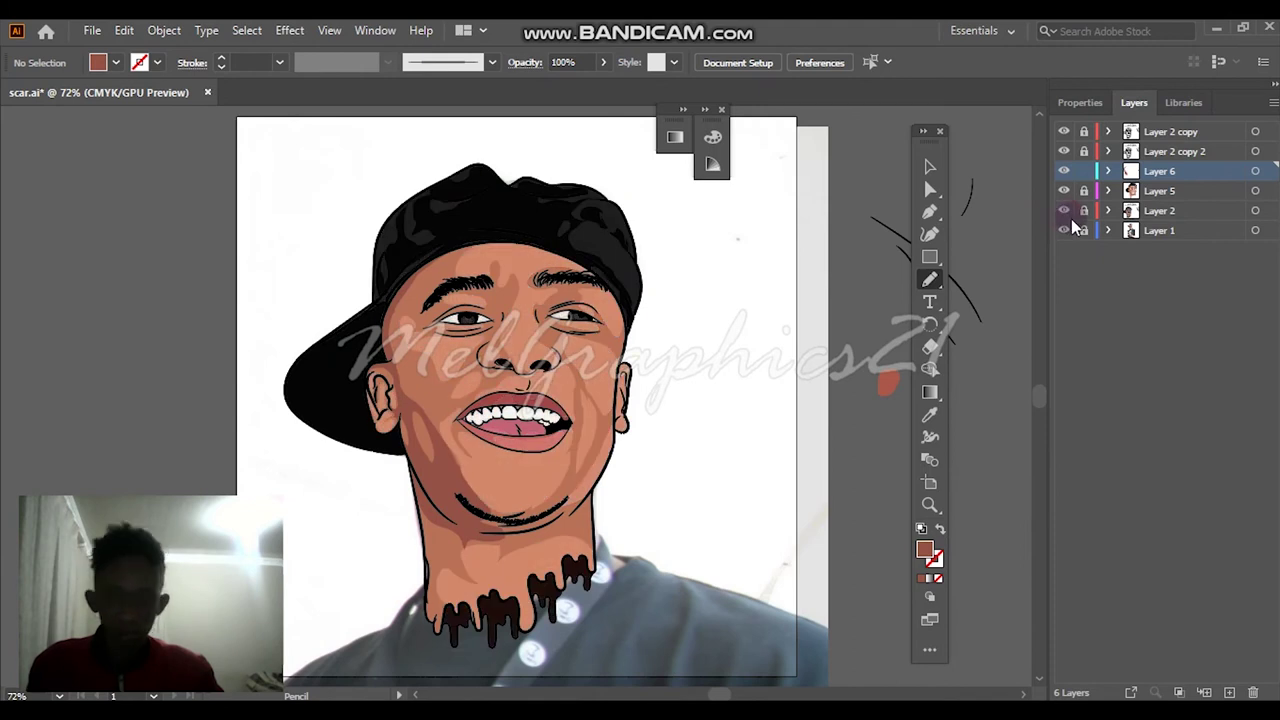
click(1064, 210)
click(1064, 190)
Trace a shadow from the nose's left side along the smile fold to the upper lip, and compare it with the base colours
scroll(466, 374, up, 6)
mouse_move(515, 157)
mouse_down()
mouse_move(371, 312)
mouse_move(315, 488)
mouse_move(579, 383)
mouse_move(412, 586)
mouse_move(401, 657)
mouse_move(528, 497)
mouse_move(790, 365)
mouse_up()
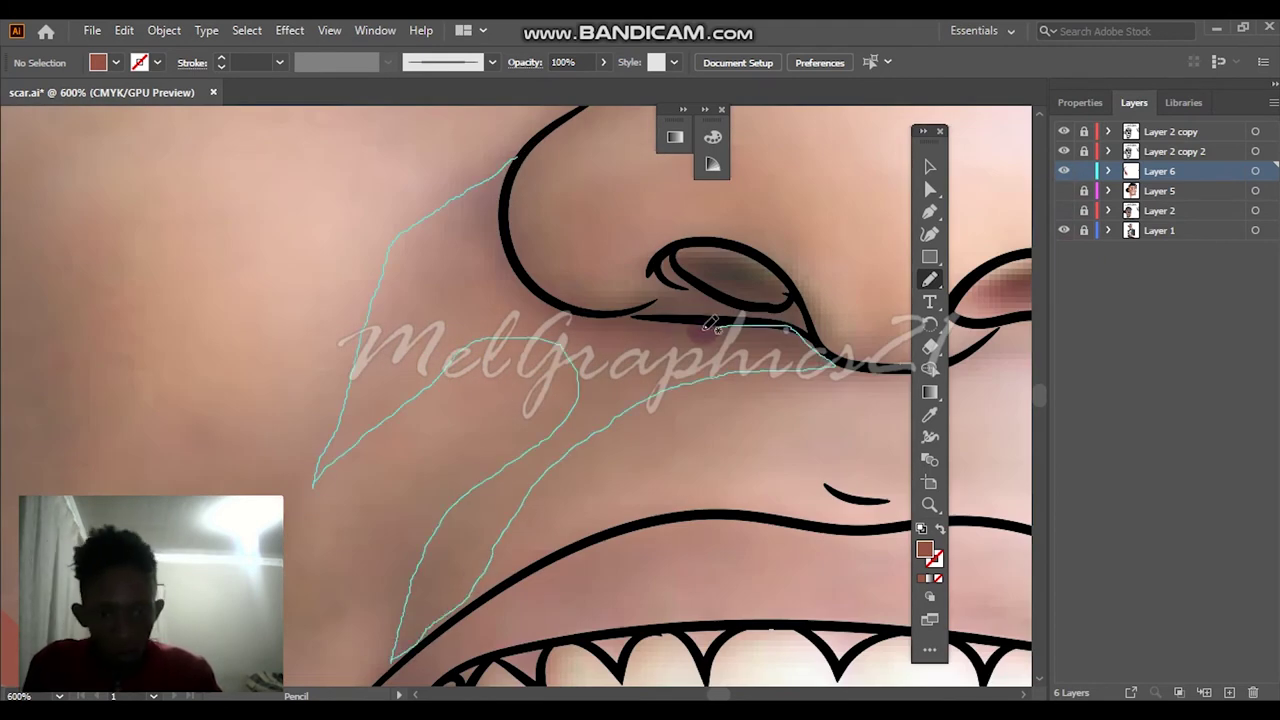
scroll(590, 212, up, 3)
drag(405, 155, 605, 386)
key(ctrl+0)
click(1063, 190)
click(1063, 210)
click(1063, 210)
click(1063, 210)
Widen the shadow along the left temple beside the eye and check it against the base colours
scroll(372, 354, up, 5)
mouse_move(445, 145)
mouse_down()
mouse_move(424, 402)
mouse_move(434, 148)
mouse_up()
click(1063, 190)
click(1063, 210)
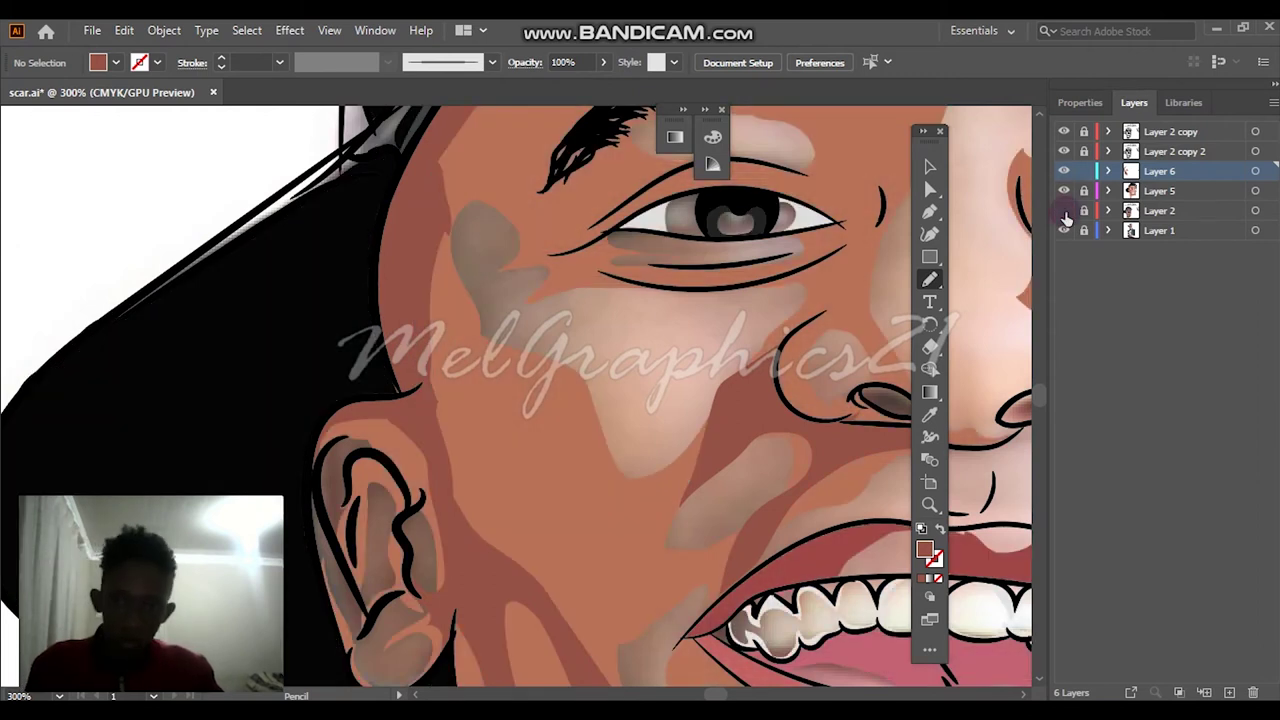
click(1063, 190)
click(1063, 210)
Draw Pencil shadow shapes under the left eye, between the lower lid and the eye-bag line, reaching the inner corner
scroll(728, 248, up, 4)
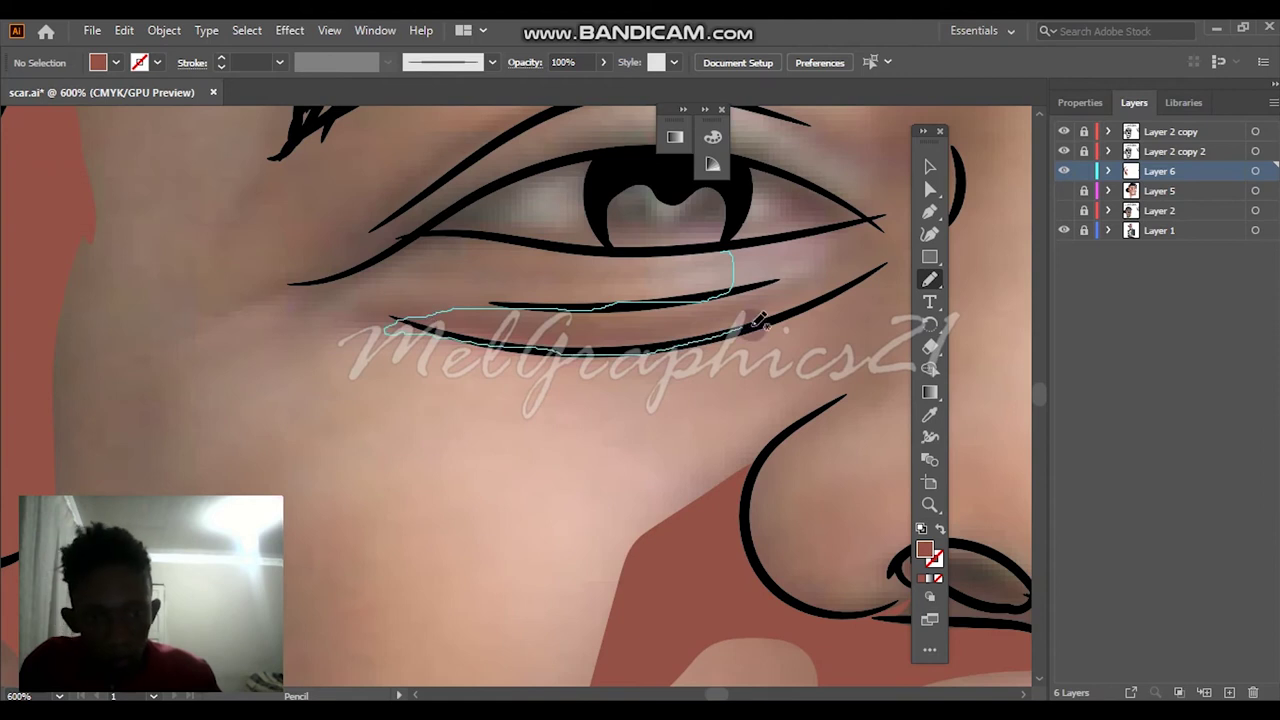
drag(852, 226, 651, 251)
scroll(883, 211, up, 5)
drag(387, 395, 505, 440)
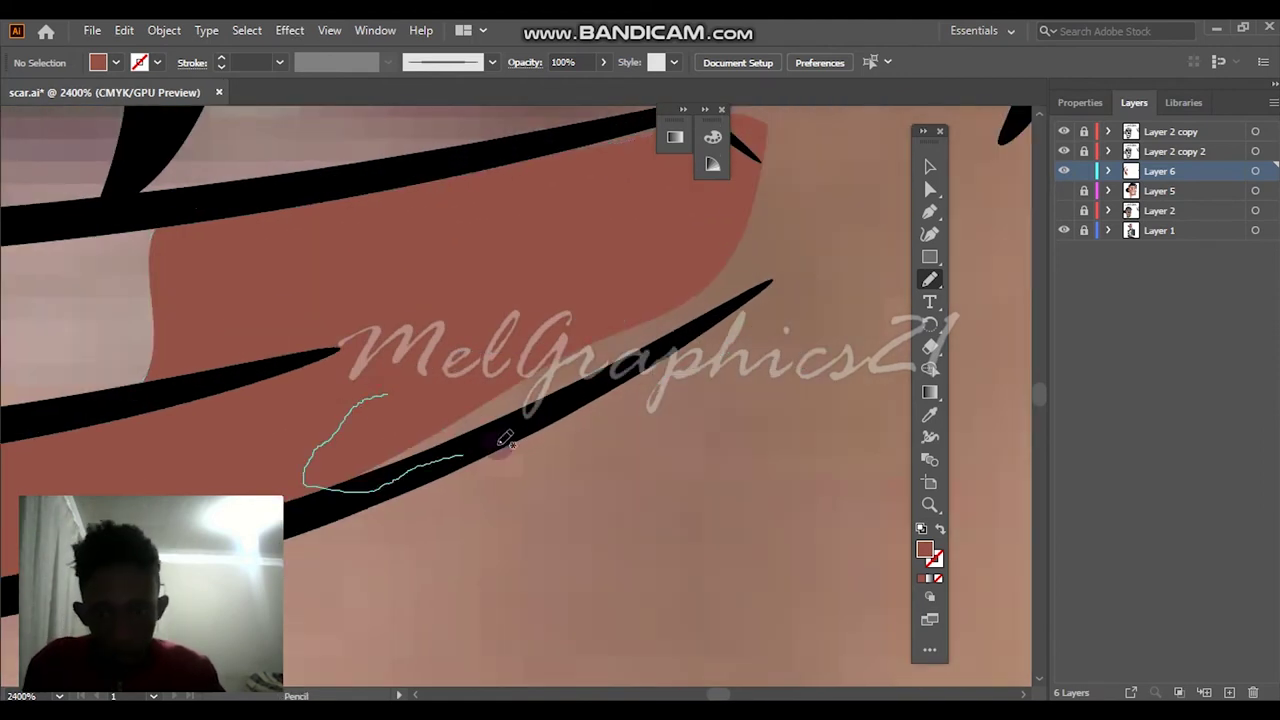
drag(795, 203, 795, 205)
scroll(863, 297, up, 3)
mouse_move(740, 497)
mouse_down()
mouse_move(766, 317)
mouse_move(649, 340)
mouse_move(594, 488)
mouse_move(736, 505)
mouse_move(705, 503)
mouse_up()
Add shadow shapes at the left eye's outer corner and along its lower crease, then compare them with Layer 5
scroll(490, 400, down, 5)
scroll(314, 271, up, 4)
drag(434, 291, 594, 300)
scroll(486, 277, up, 2)
mouse_move(467, 263)
mouse_down()
mouse_move(234, 394)
mouse_move(440, 350)
mouse_move(605, 360)
mouse_up()
drag(478, 258, 480, 260)
click(1063, 190)
click(1063, 190)
Draw a shadow on the left eye's upper lid at the outer corner, between the lash line and the crease
scroll(594, 285, up, 4)
drag(669, 318, 632, 365)
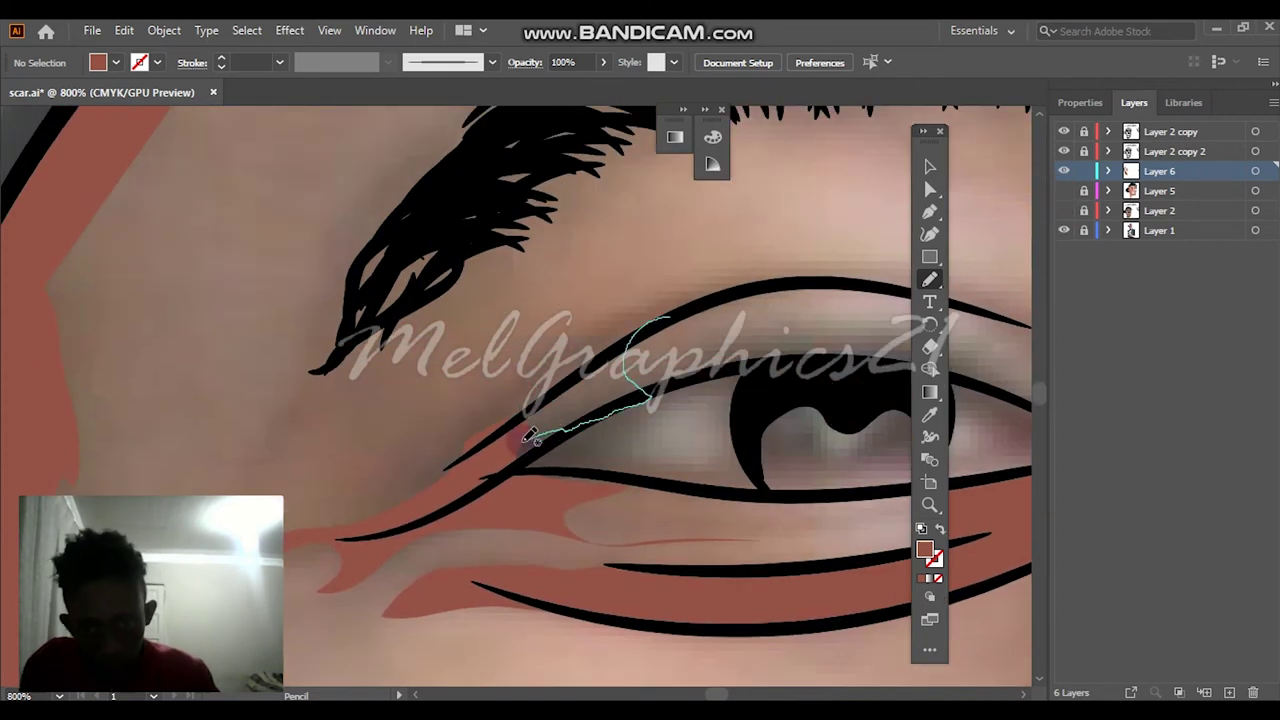
drag(653, 311, 655, 312)
scroll(560, 410, up, 4)
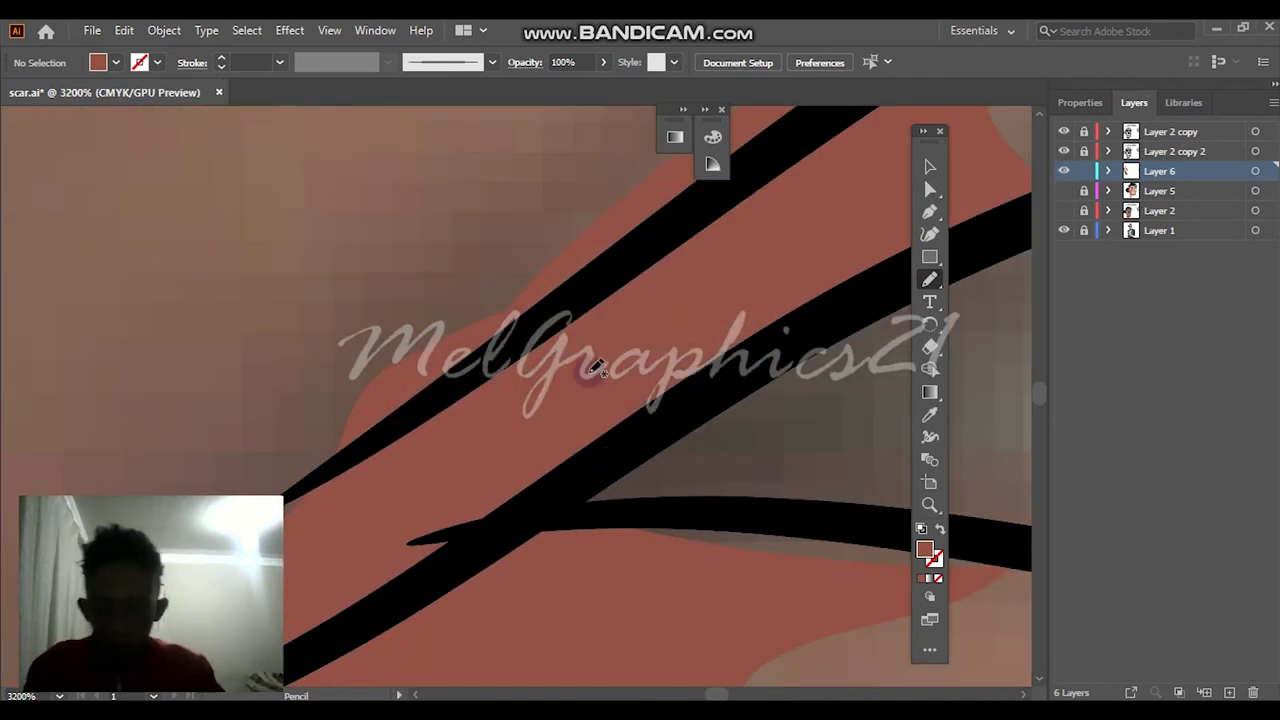
scroll(665, 286, down, 5)
scroll(684, 362, up, 2)
Shade from the left eye's inner corner up to the eyebrow, and show Layers 5 and 2 to compare
mouse_move(703, 432)
mouse_down()
mouse_move(643, 257)
mouse_move(432, 190)
mouse_up()
scroll(786, 286, down, 2)
drag(692, 354, 378, 178)
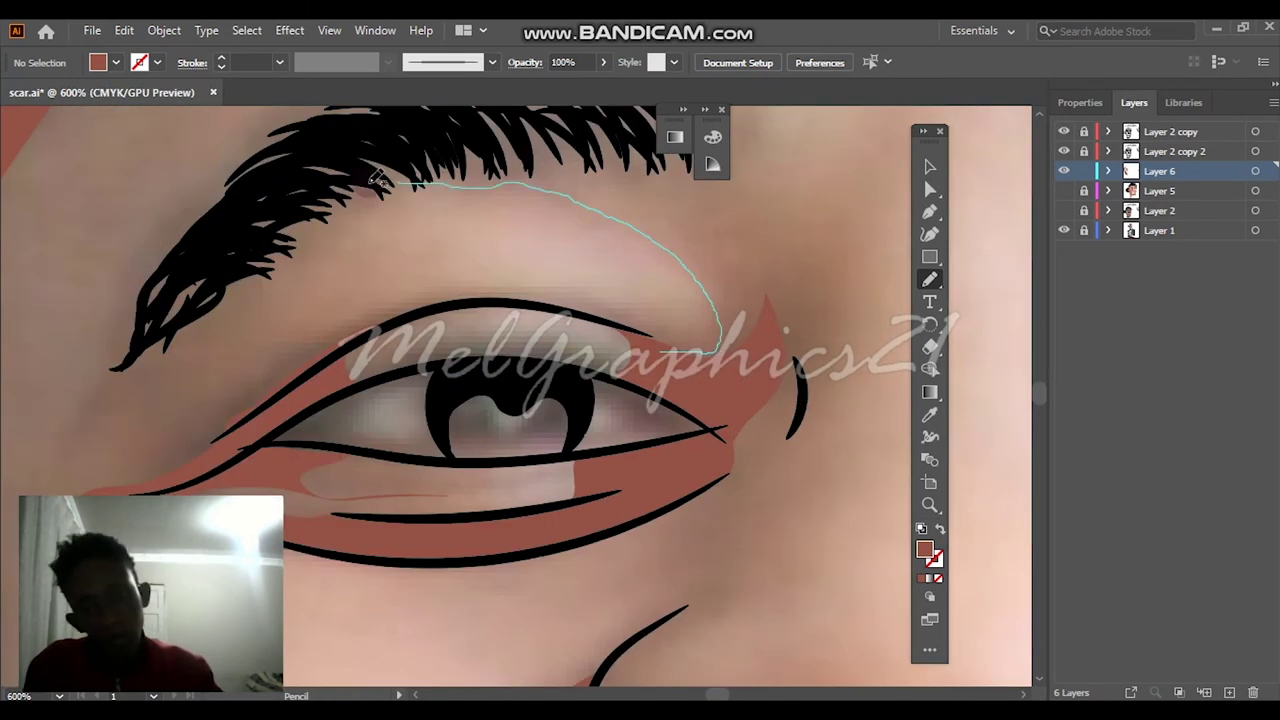
mouse_move(732, 178)
mouse_down()
mouse_move(828, 328)
mouse_move(700, 360)
mouse_up()
key(ctrl+0)
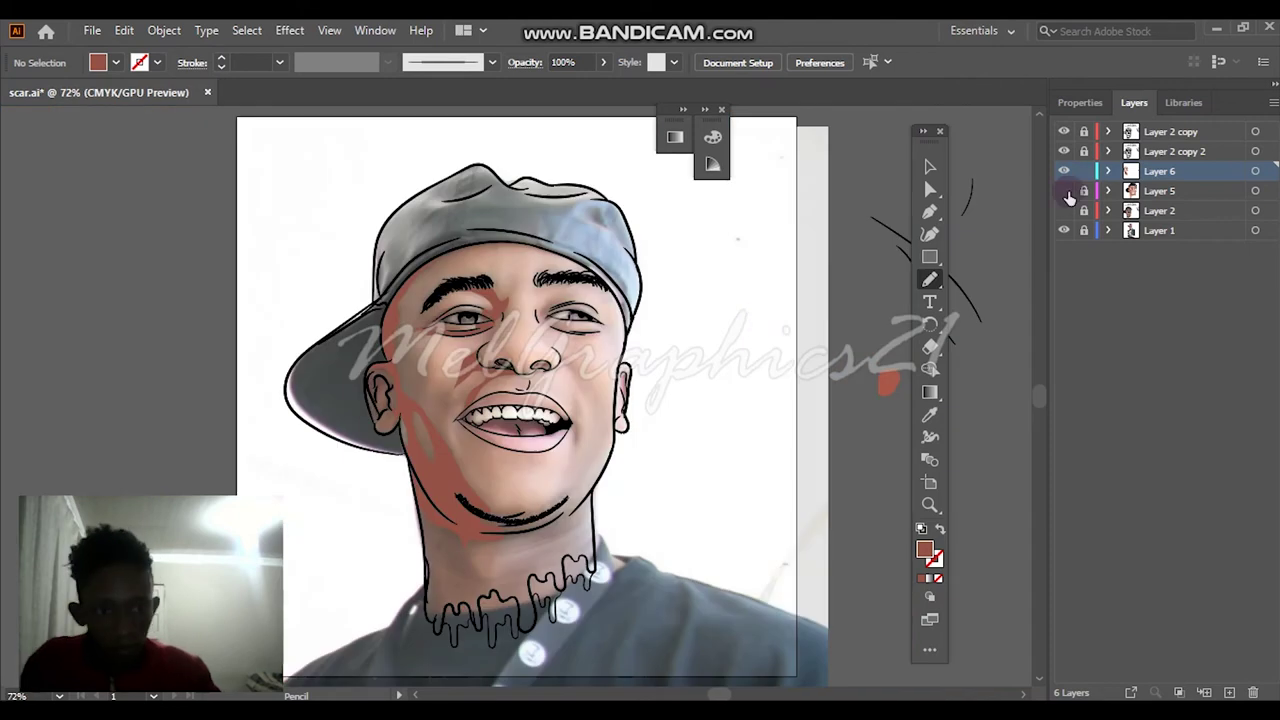
click(1063, 190)
click(1063, 210)
Trace a shadow from the left eye's inner corner down to the nose wing and check it against the base colours
scroll(655, 235, up, 6)
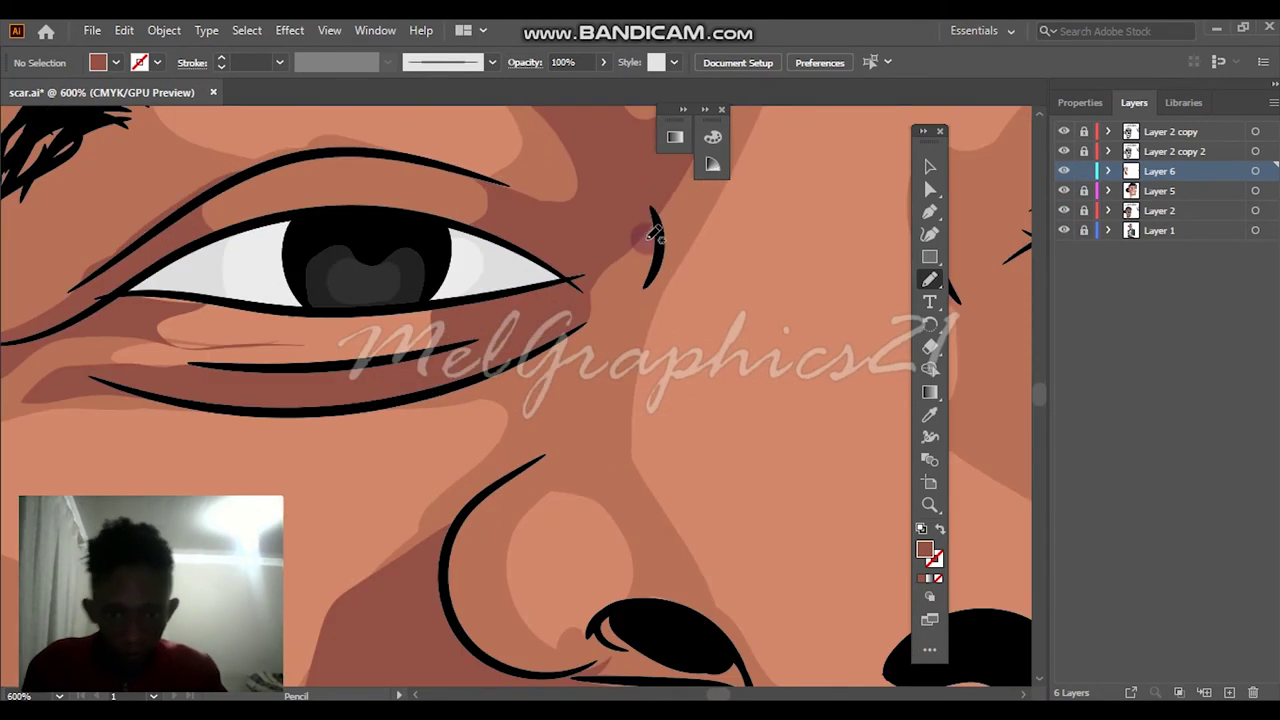
drag(588, 355, 580, 234)
scroll(615, 285, down, 4)
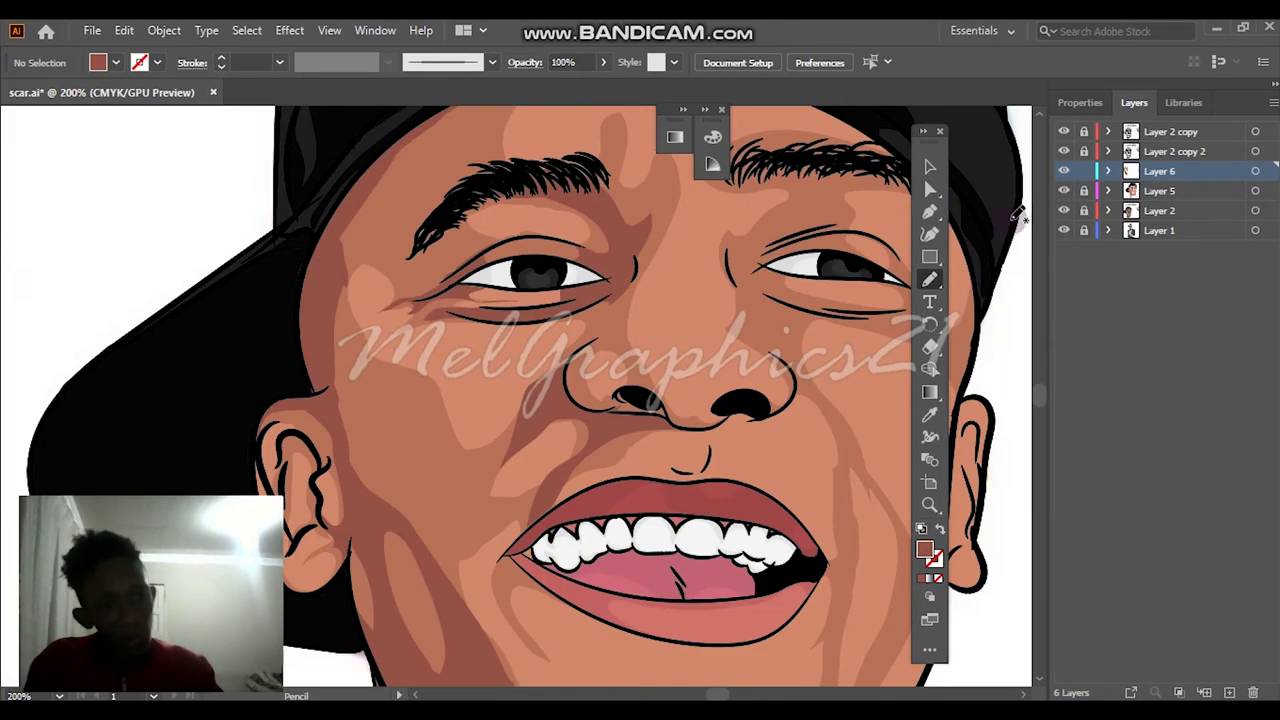
click(1063, 190)
click(1063, 210)
scroll(637, 317, up, 2)
drag(615, 287, 517, 457)
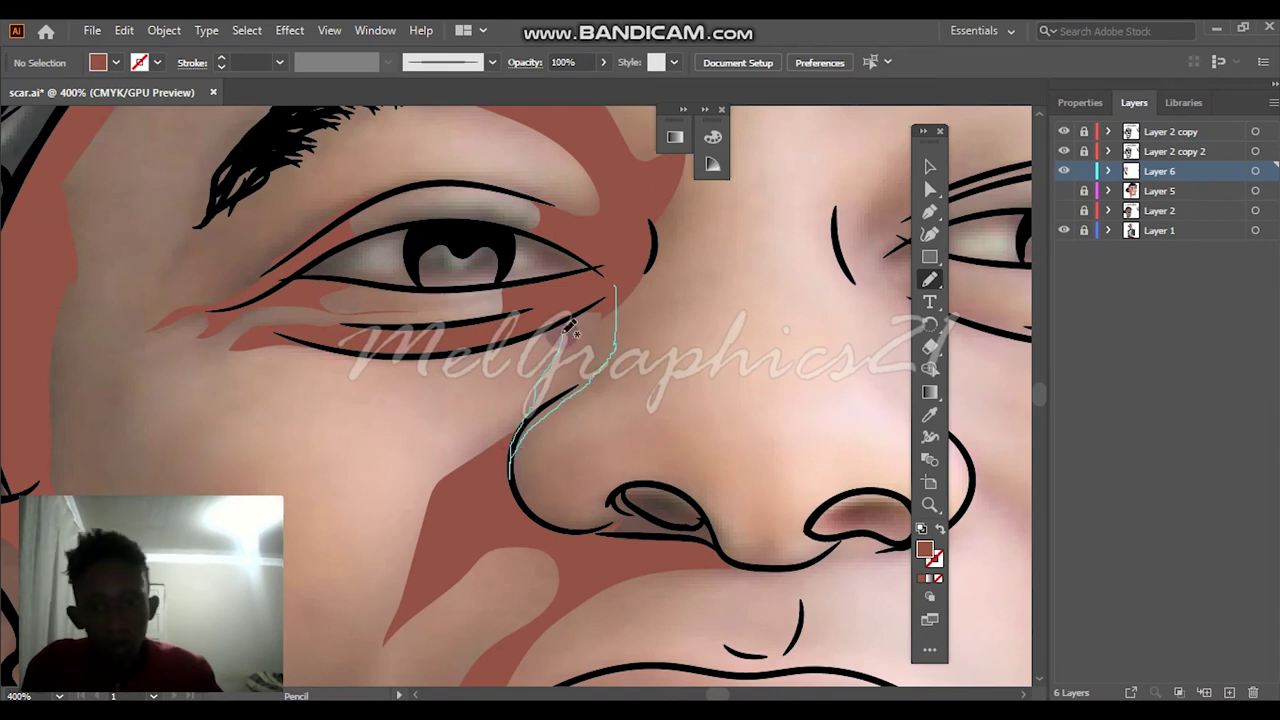
drag(615, 280, 616, 282)
scroll(618, 284, up, 4)
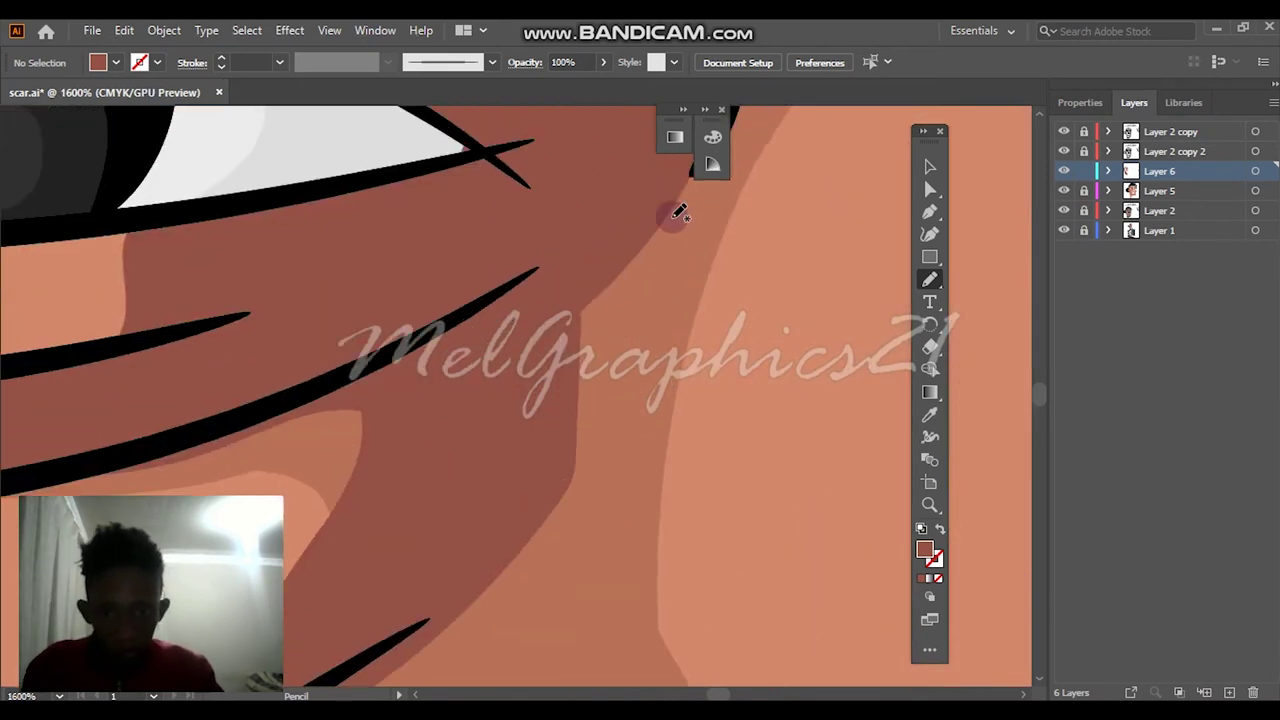
mouse_move(565, 612)
mouse_down()
mouse_move(598, 272)
mouse_move(405, 375)
mouse_up()
key(ctrl+0)
scroll(525, 383, up, 8)
key(ctrl+0)
Hide Layers 5 and 2 and draw a narrow tapering shadow beside the right corner of the mouth
click(1063, 190)
click(1063, 210)
scroll(478, 412, up, 6)
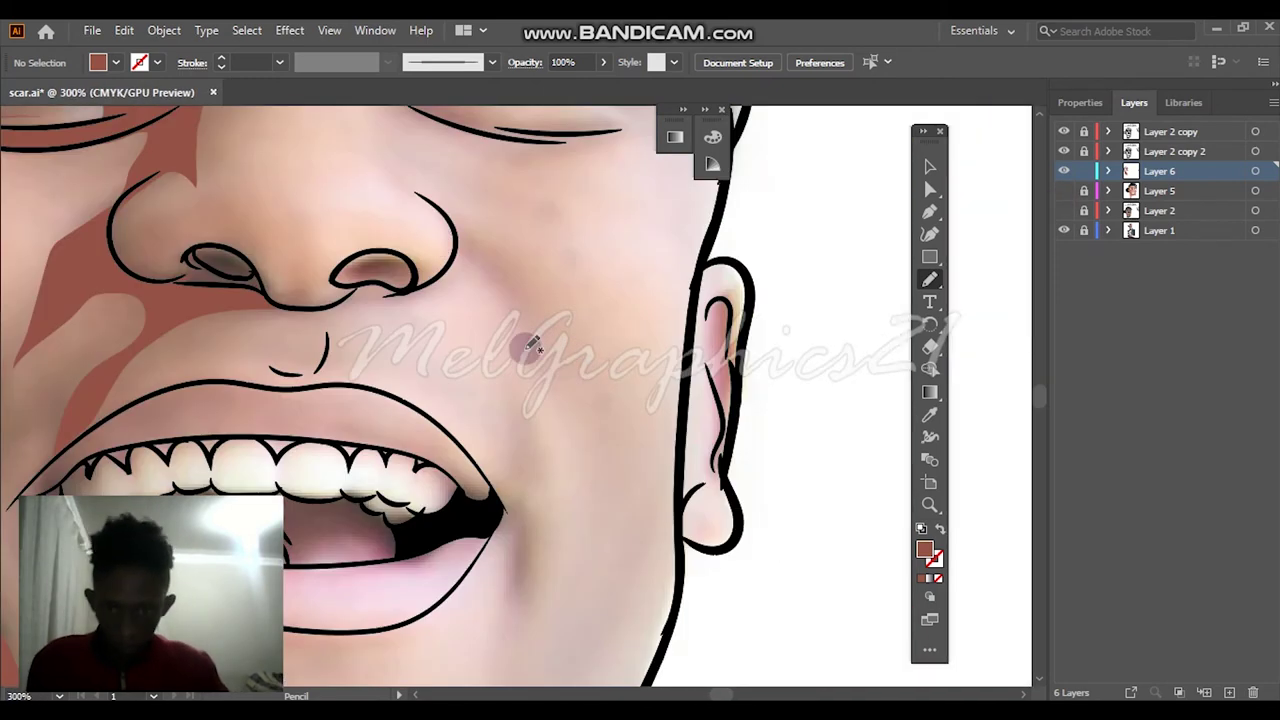
mouse_move(478, 412)
mouse_down()
mouse_move(480, 360)
mouse_move(590, 385)
mouse_up()
key(ctrl+z)
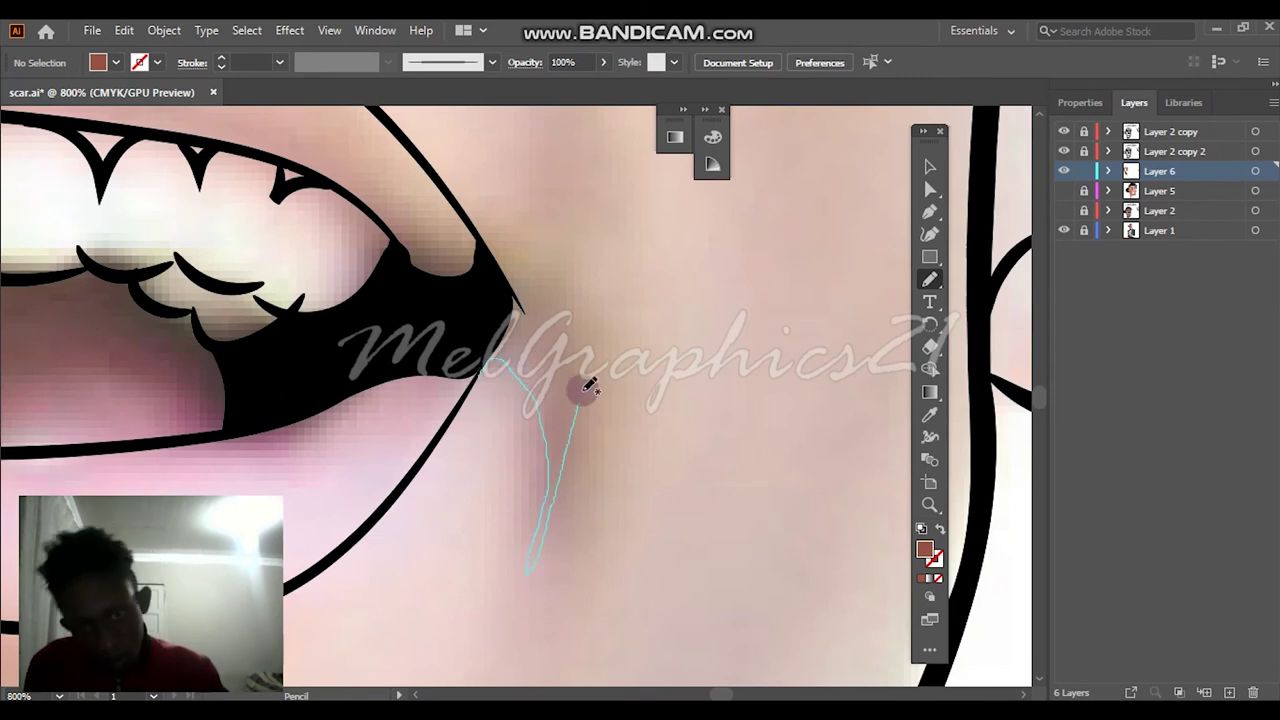
drag(493, 367, 486, 366)
scroll(486, 366, down, 5)
Draw a smile-fold shadow from the right nose wing down the cheek, and review the coloured portrait with Layer 1 hidden
scroll(466, 266, up, 5)
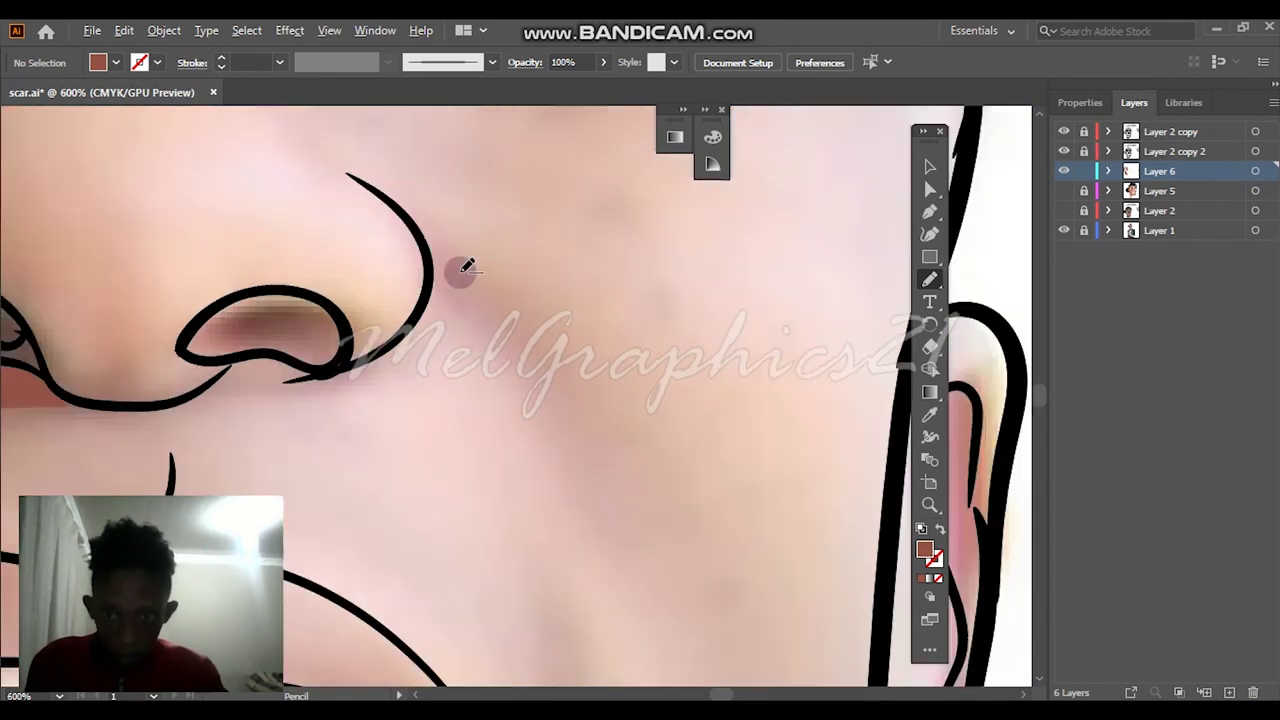
drag(405, 215, 600, 393)
drag(405, 315, 405, 220)
key(ctrl+0)
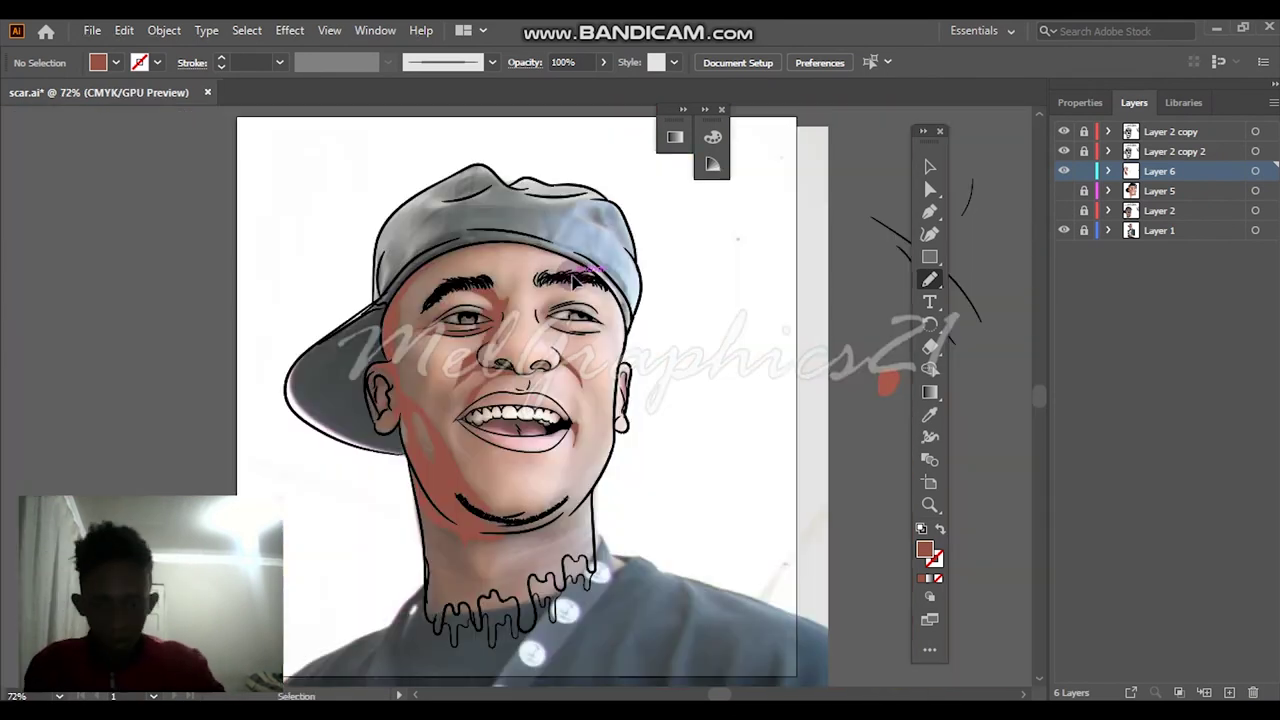
click(1063, 190)
click(1063, 210)
click(1063, 230)
click(1063, 230)
click(1063, 230)
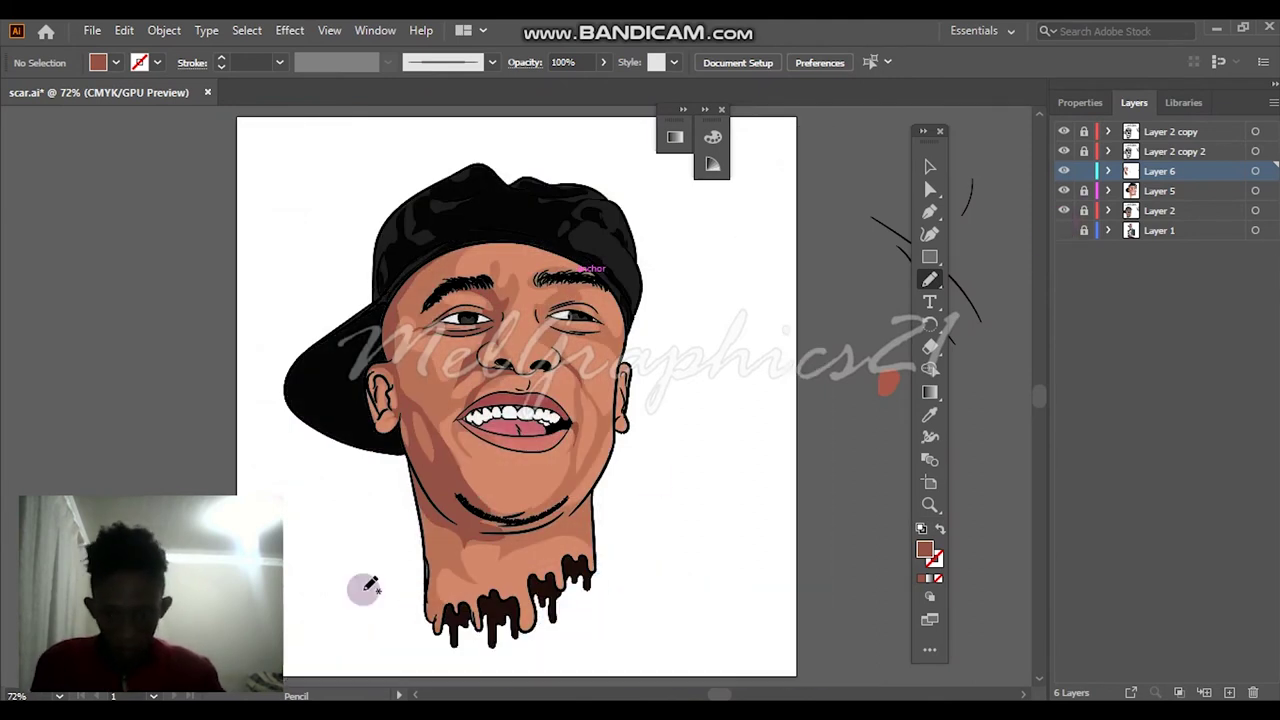
scroll(500, 400, up, 2)
Return to the photo and draw a curved shadow around the right eye's inner corner, rising towards the eyebrow
click(1063, 230)
click(1063, 190)
click(1063, 210)
scroll(575, 360, up, 5)
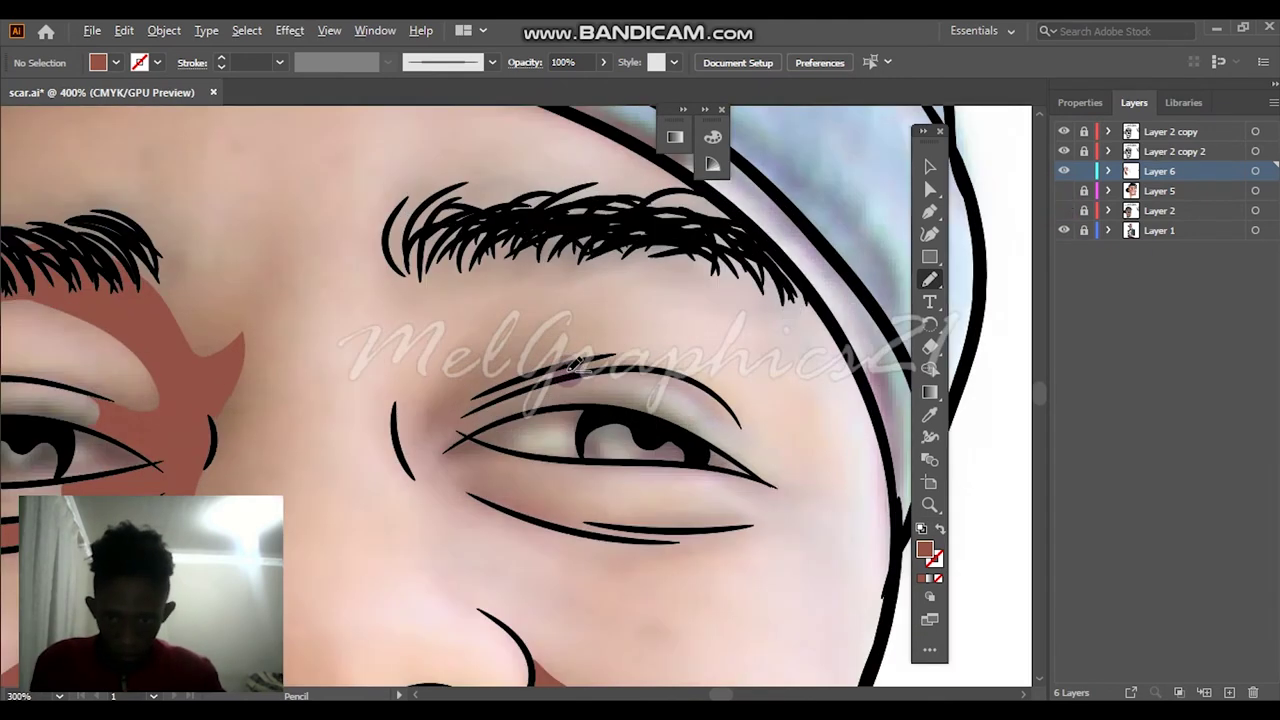
scroll(576, 363, up, 2)
drag(440, 305, 343, 423)
drag(428, 551, 478, 388)
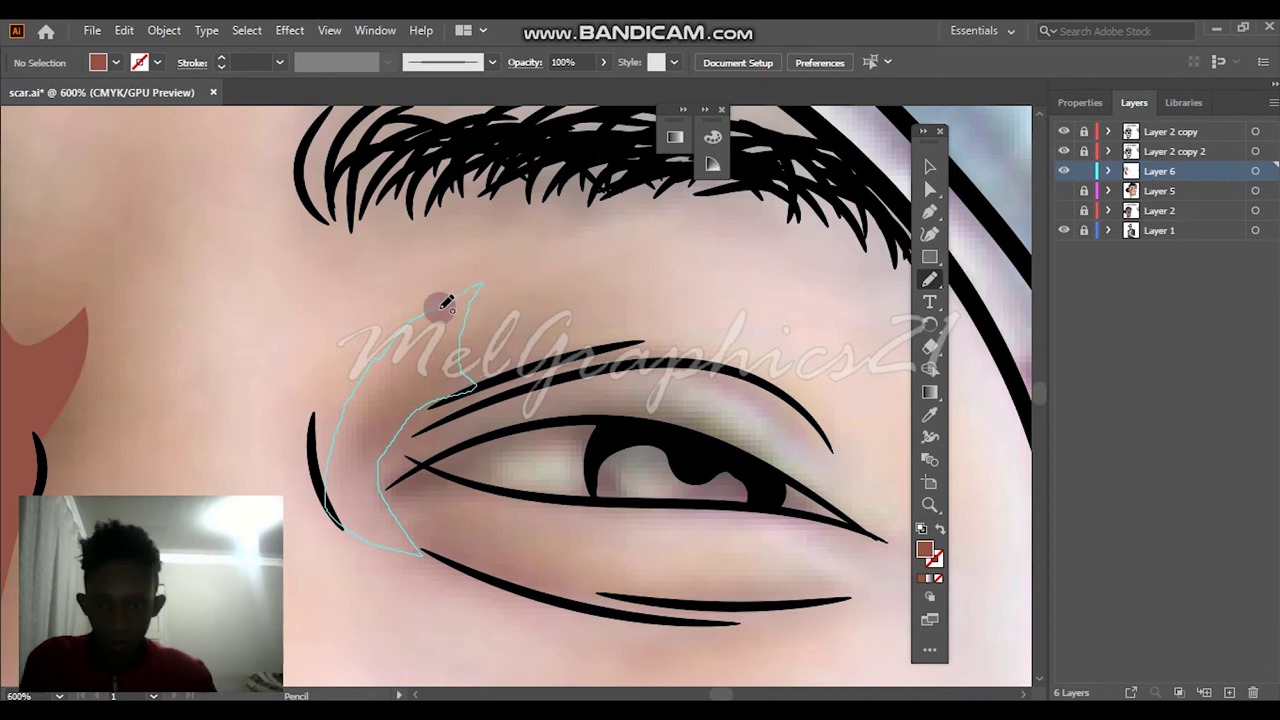
drag(447, 303, 449, 305)
Add shadows along the right eye's lower lid folds and at the outer corner of its upper lid
scroll(450, 307, down, 2)
mouse_move(832, 508)
mouse_down()
mouse_move(457, 486)
mouse_move(458, 302)
mouse_up()
scroll(530, 342, up, 2)
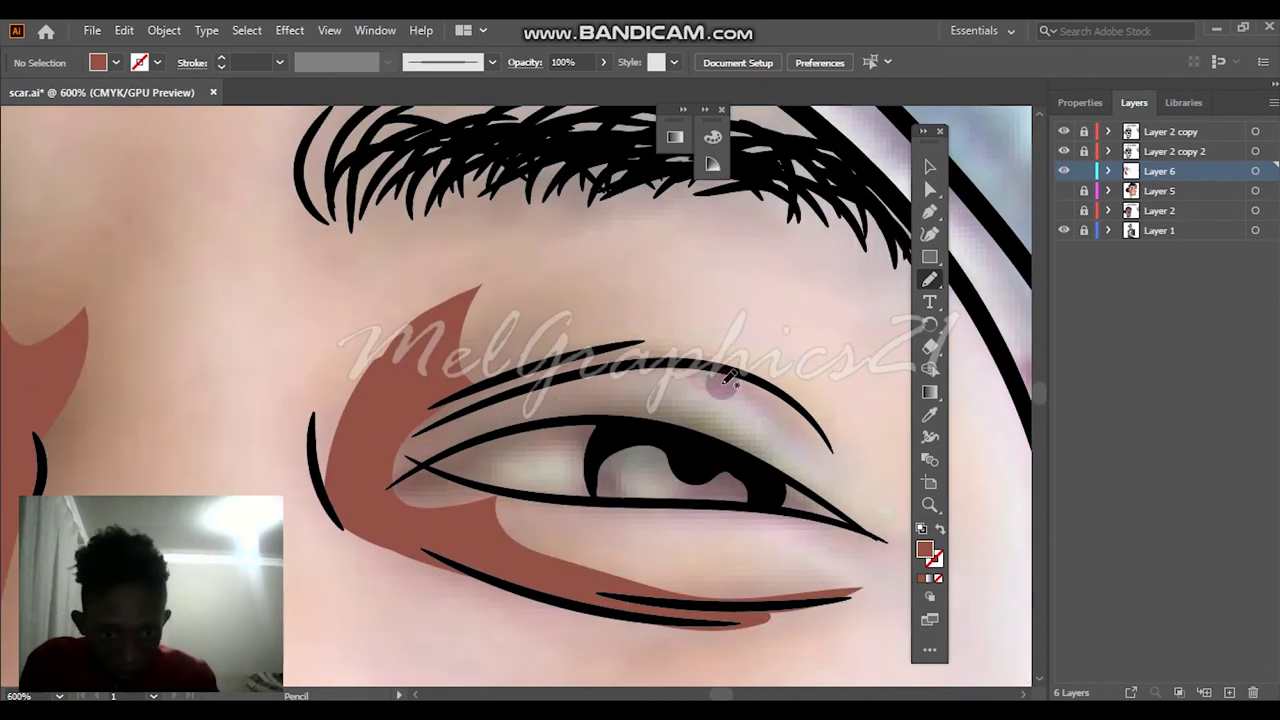
drag(829, 492, 831, 495)
scroll(657, 400, down, 5)
scroll(634, 271, up, 5)
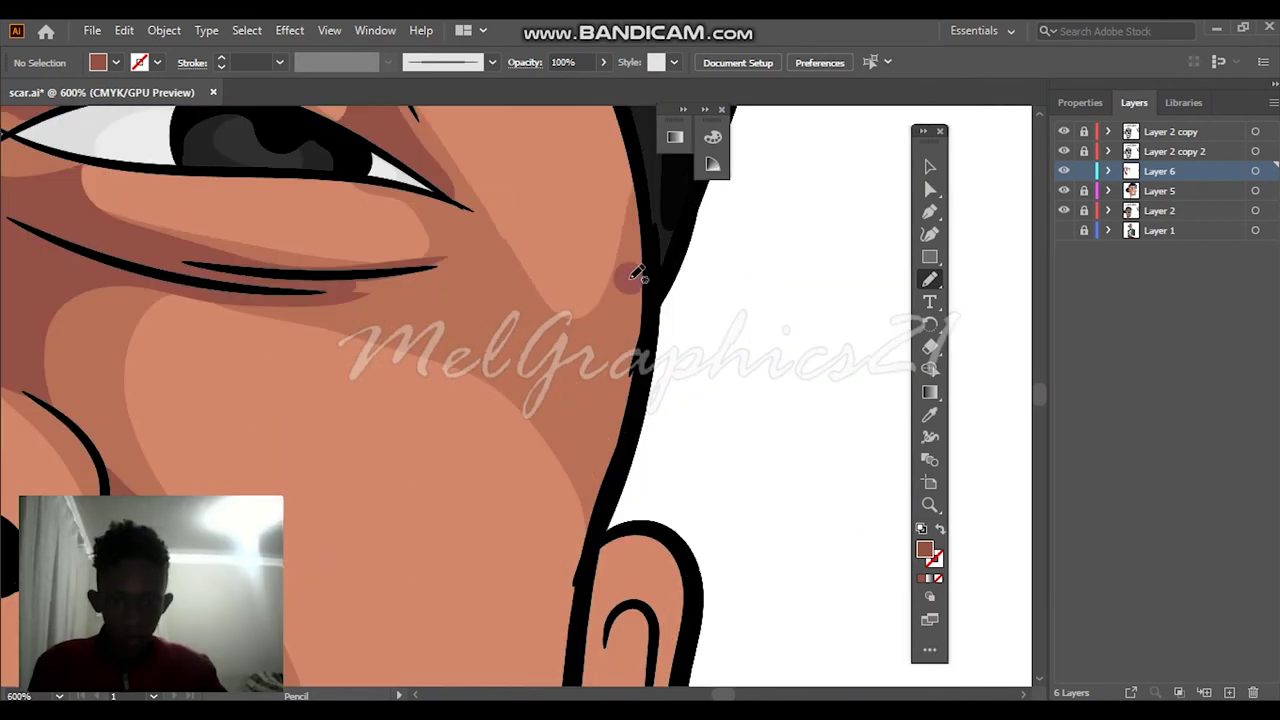
Draw a shadow along the face's right edge above the ear and check it against the base colours
scroll(660, 310, up, 1)
drag(637, 443, 566, 512)
click(1063, 190)
click(1063, 210)
scroll(971, 457, down, 5)
scroll(615, 428, up, 4)
scroll(615, 428, up, 1)
drag(618, 425, 619, 426)
scroll(654, 451, down, 5)
scroll(620, 400, up, 6)
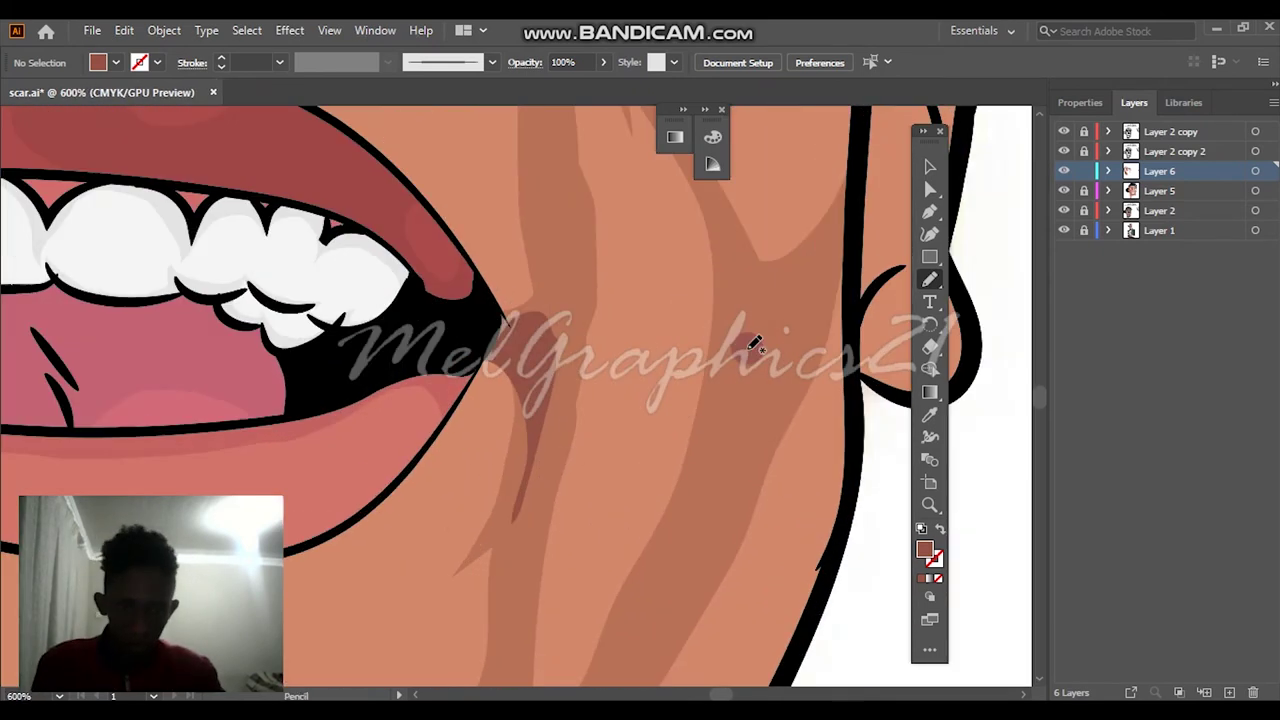
Hide Layers 5 and 2 and trace a shadow inside the inner fold of the right ear
click(1066, 192)
click(1063, 210)
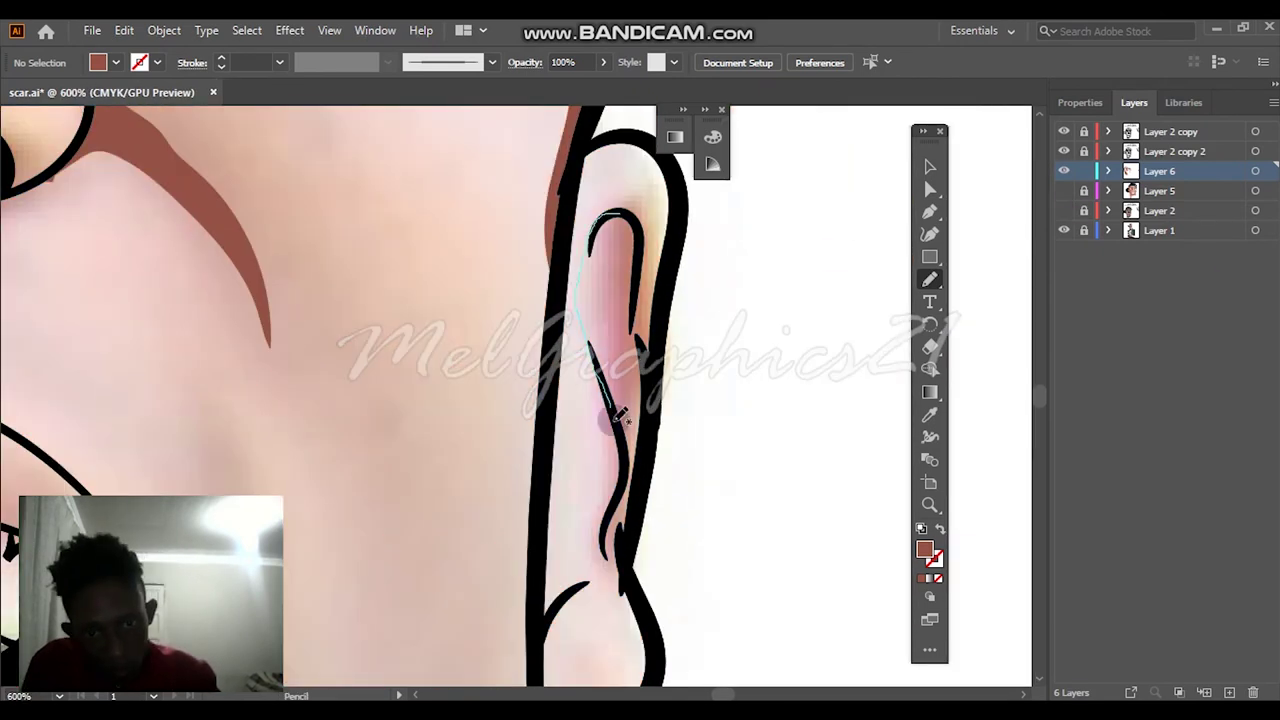
drag(640, 340, 634, 204)
drag(622, 266, 636, 240)
scroll(620, 215, down, 2)
key(ctrl+0)
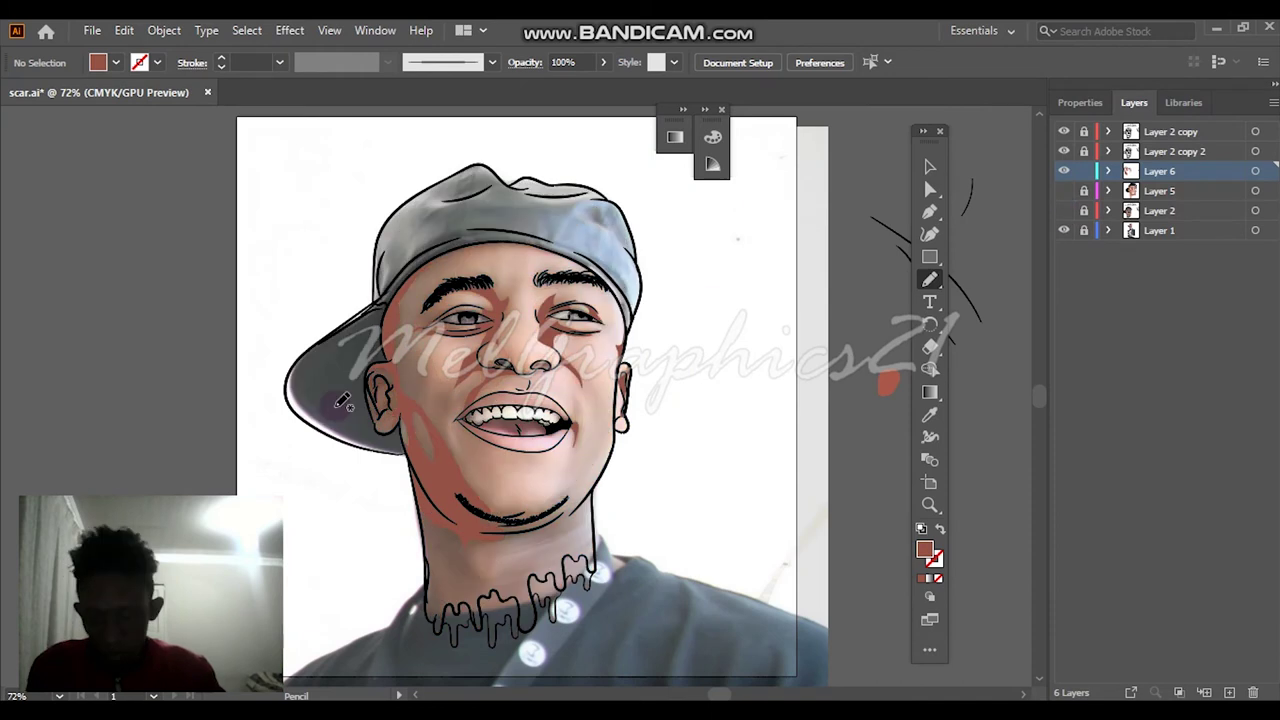
Draw shadow shapes along the inner folds of the left ear, around the ear opening
scroll(343, 401, up, 7)
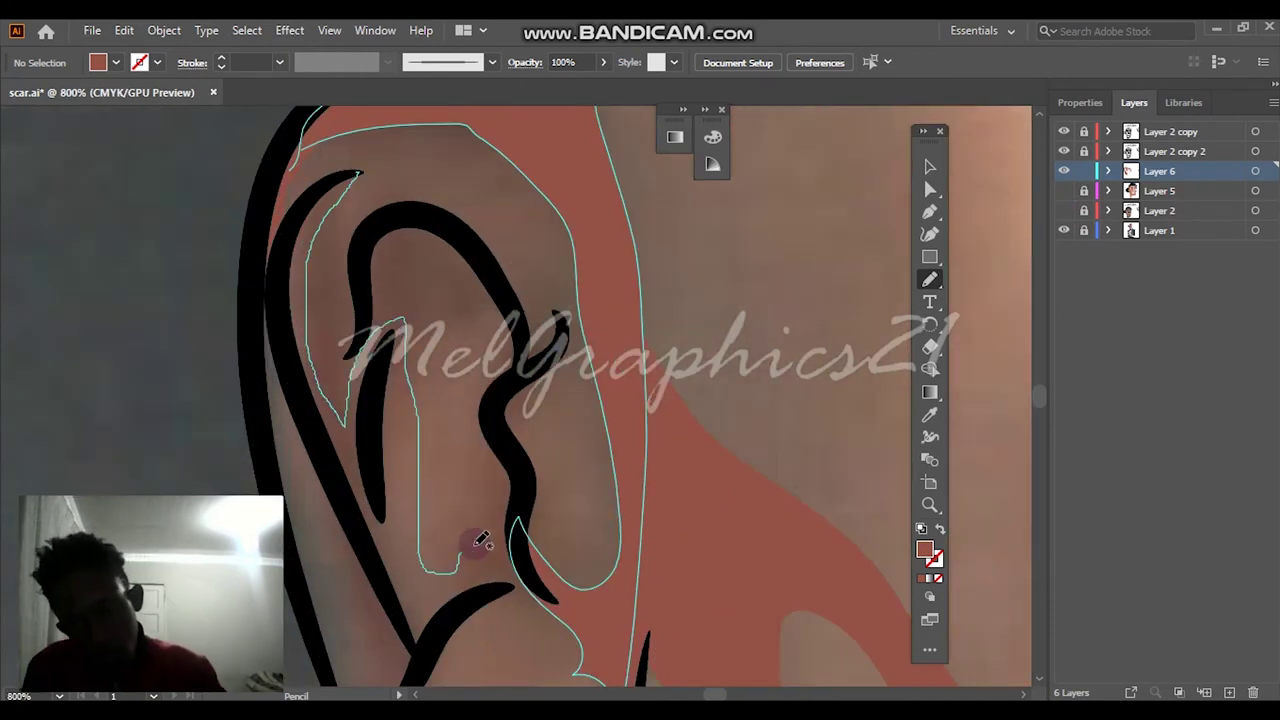
drag(370, 168, 368, 170)
drag(342, 345, 482, 368)
drag(422, 186, 424, 188)
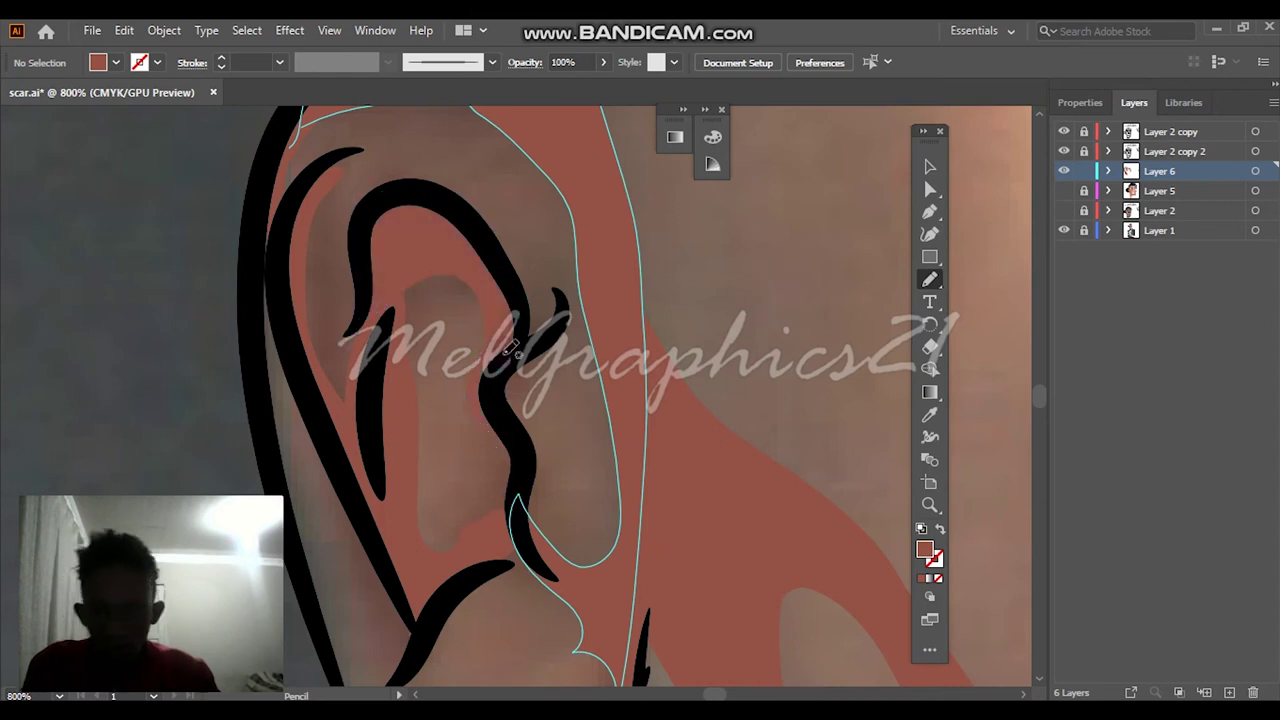
Extend the left ear's shadows beside its front fold and rim, and review the coloured portrait with Layer 1 hidden
scroll(608, 260, up, 2)
mouse_move(550, 225)
mouse_down()
mouse_move(549, 571)
mouse_move(608, 345)
mouse_up()
scroll(608, 345, down, 5)
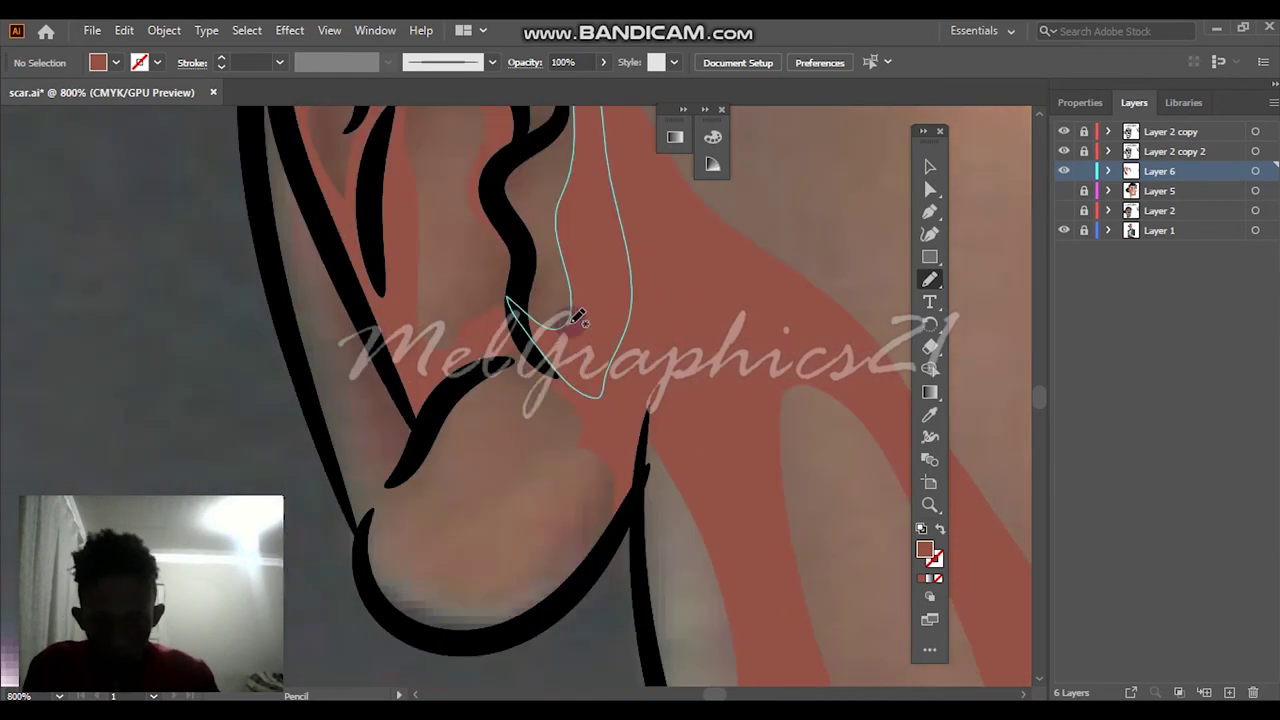
drag(330, 175, 368, 428)
mouse_move(457, 436)
mouse_down()
mouse_move(620, 297)
mouse_move(362, 205)
mouse_up()
key(ctrl+0)
click(1064, 190)
click(1064, 210)
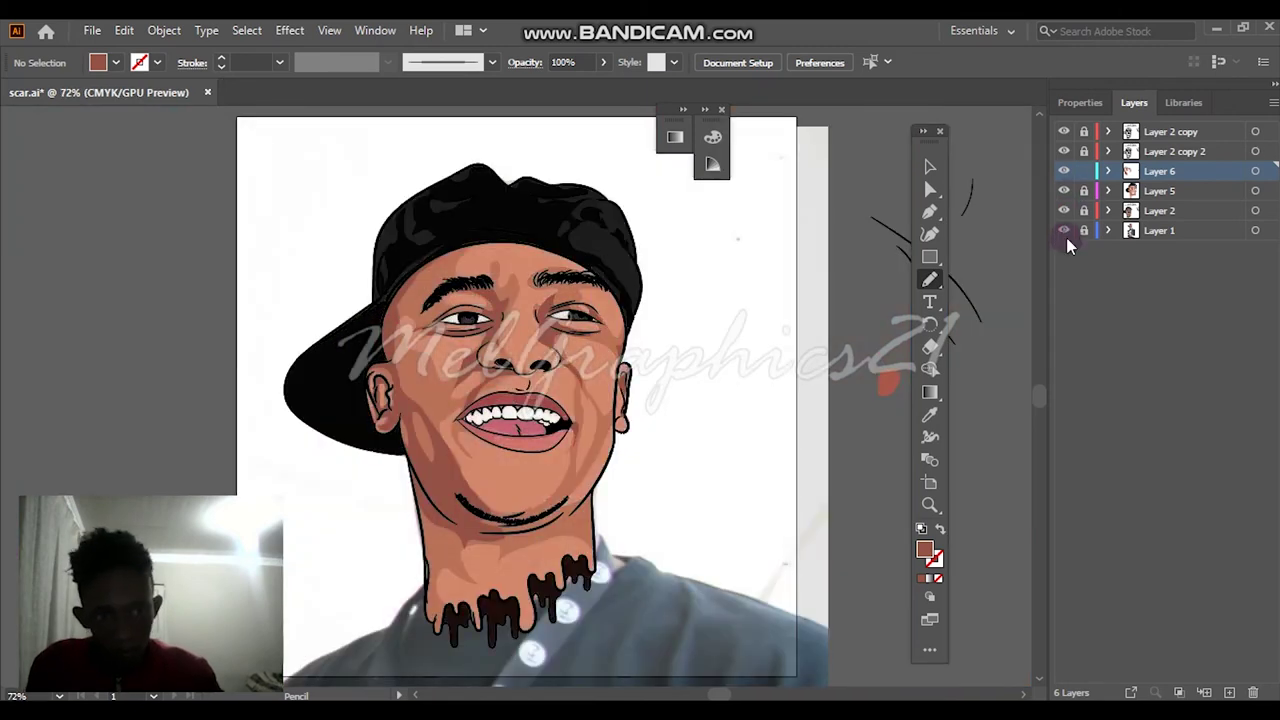
click(1064, 230)
Sample the lip colour with the Eyedropper and set the fill to the muted red AF5A5A
scroll(430, 480, up, 10)
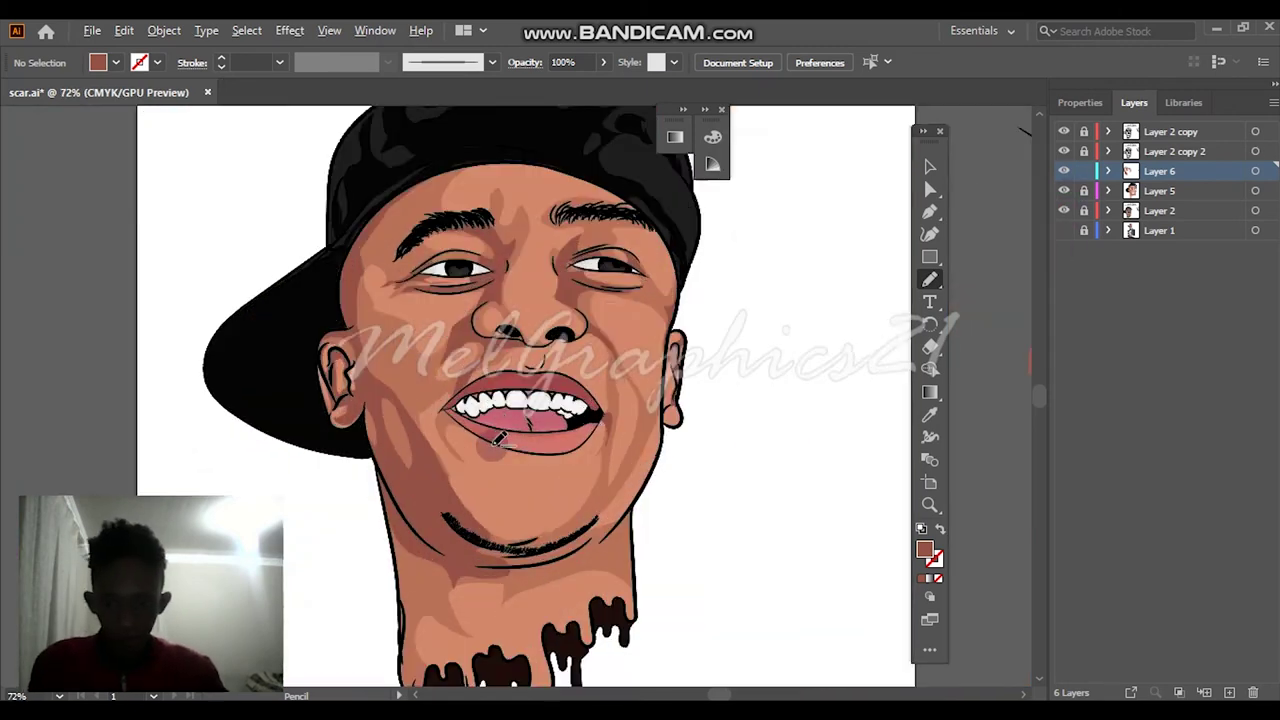
key(i)
double_click(925, 549)
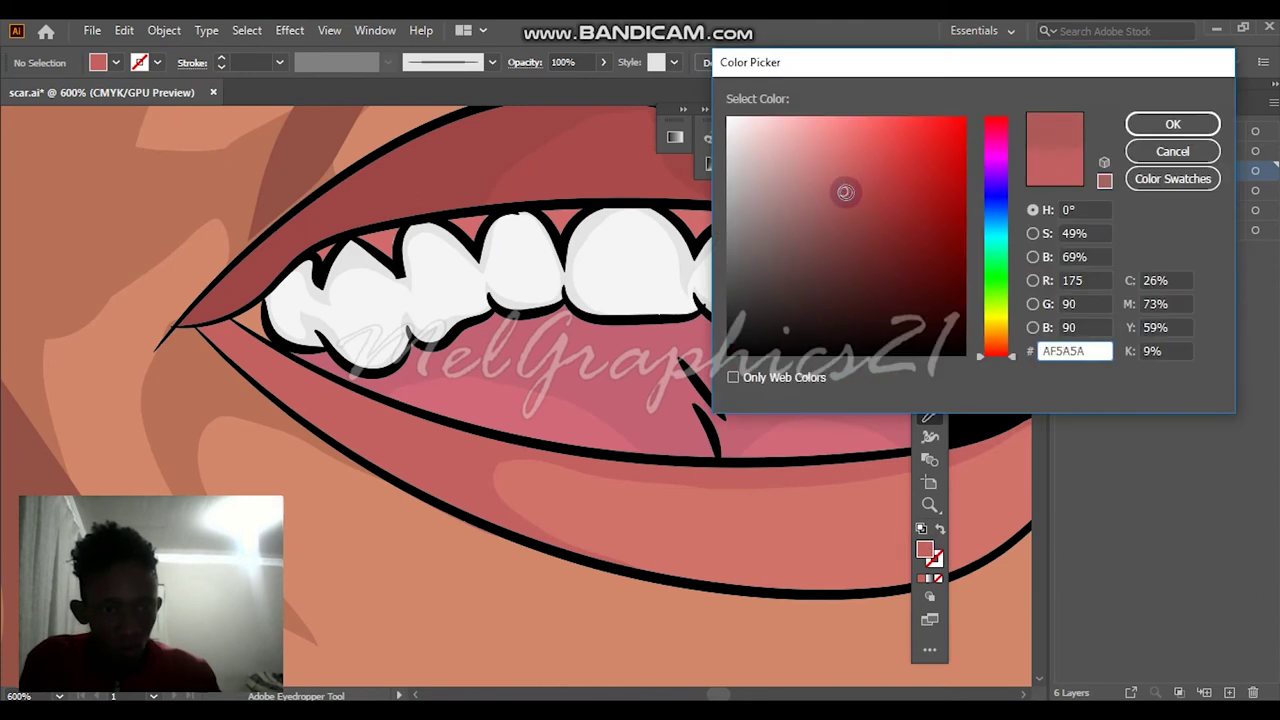
key(Return)
Draw a Pencil shadow shape across the left end of the lower lip, between its two outlines
key(n)
scroll(396, 466, up, 4)
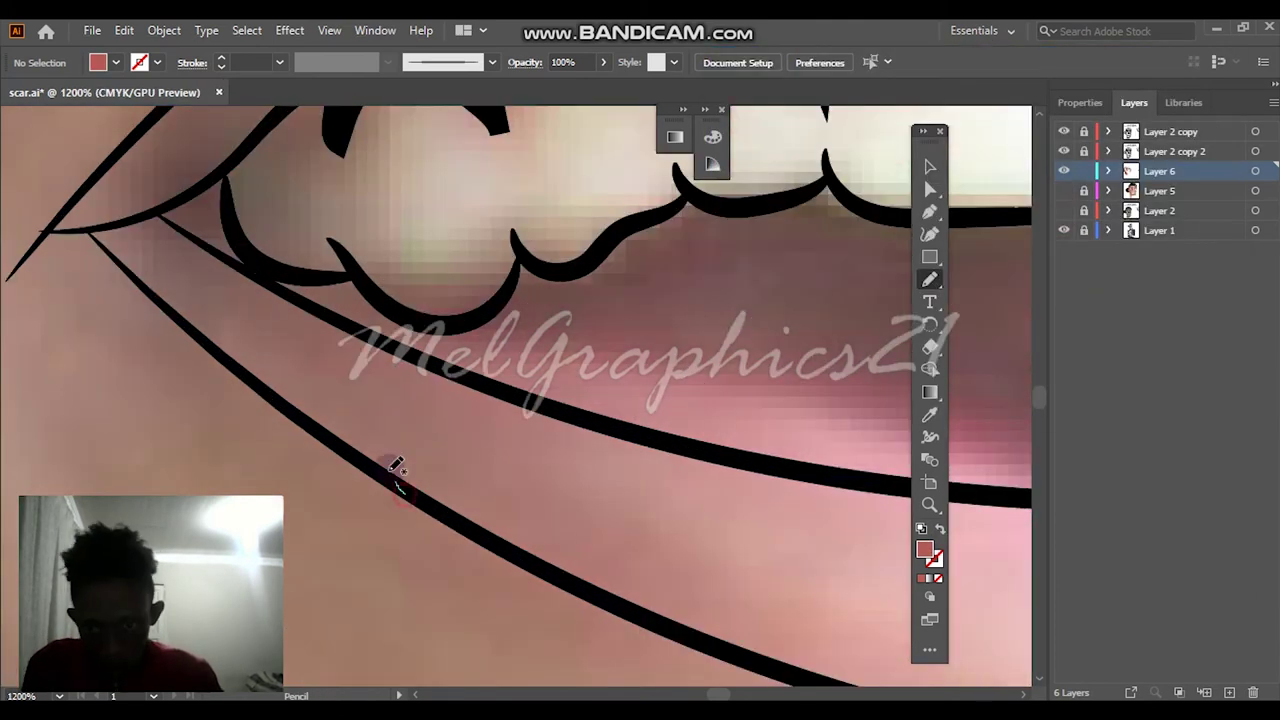
drag(292, 278, 180, 235)
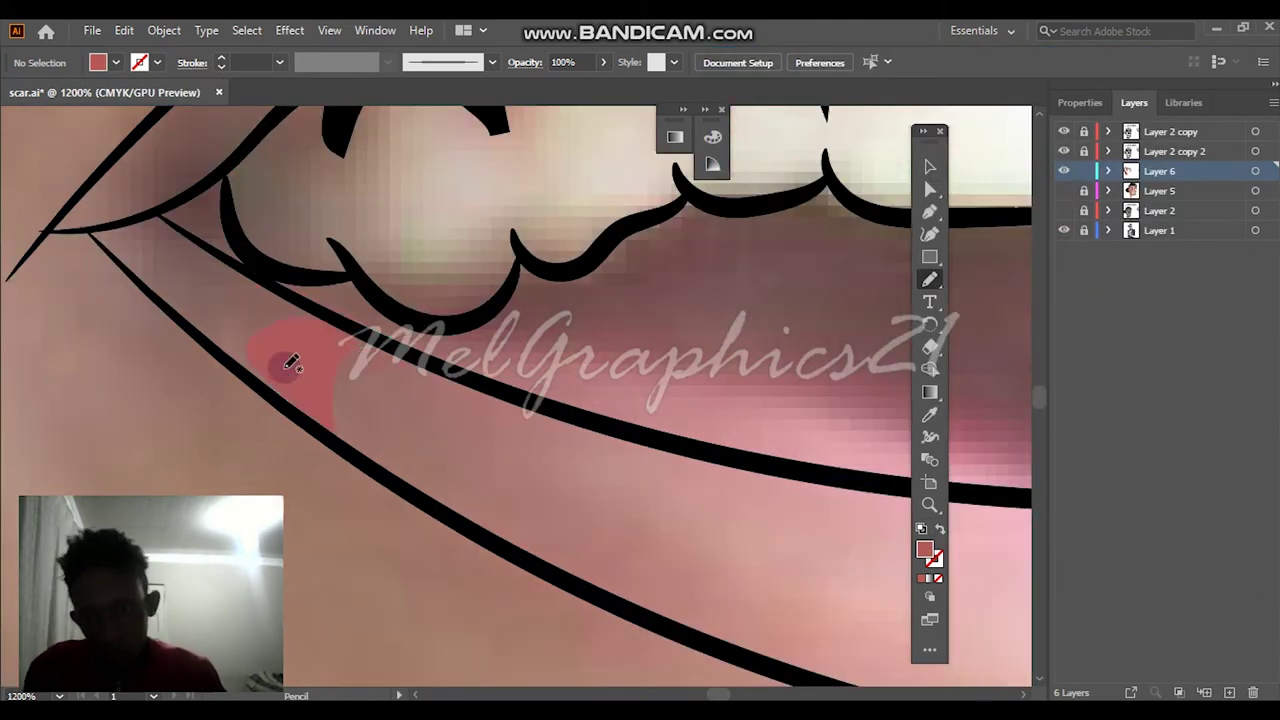
scroll(284, 362, up, 3)
drag(523, 514, 510, 532)
scroll(510, 532, down, 3)
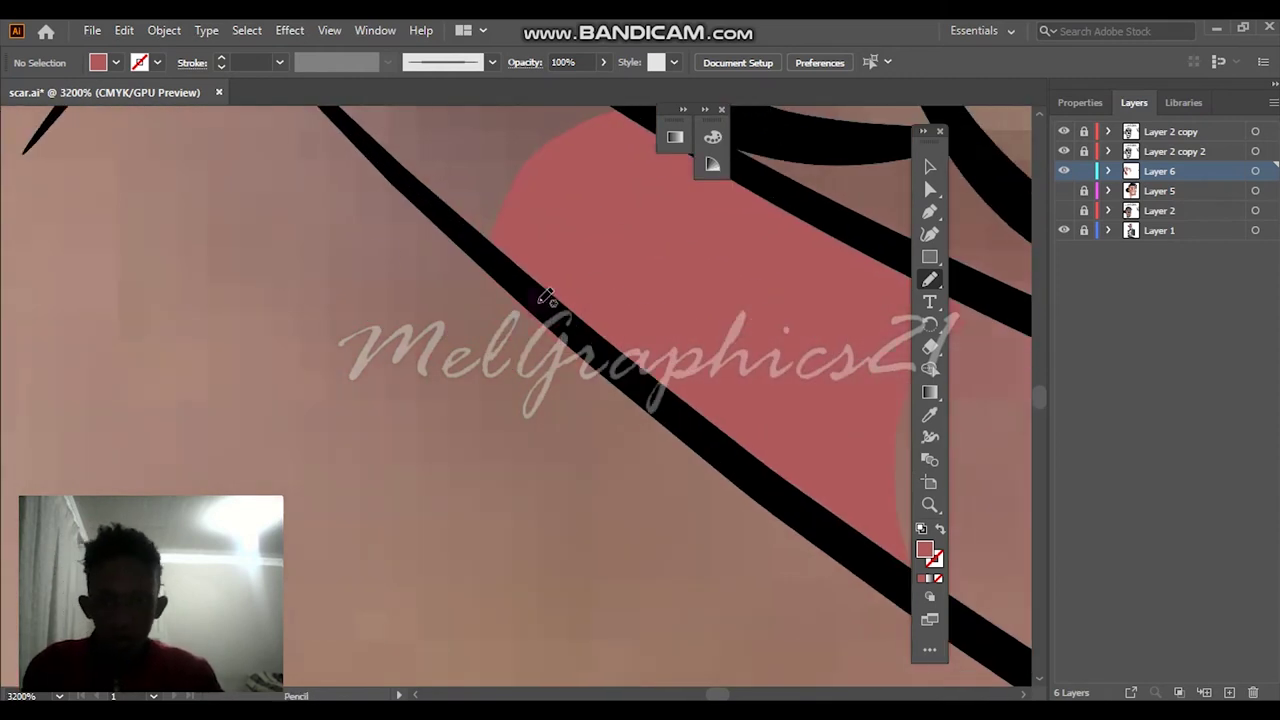
drag(627, 418, 575, 318)
drag(487, 493, 500, 510)
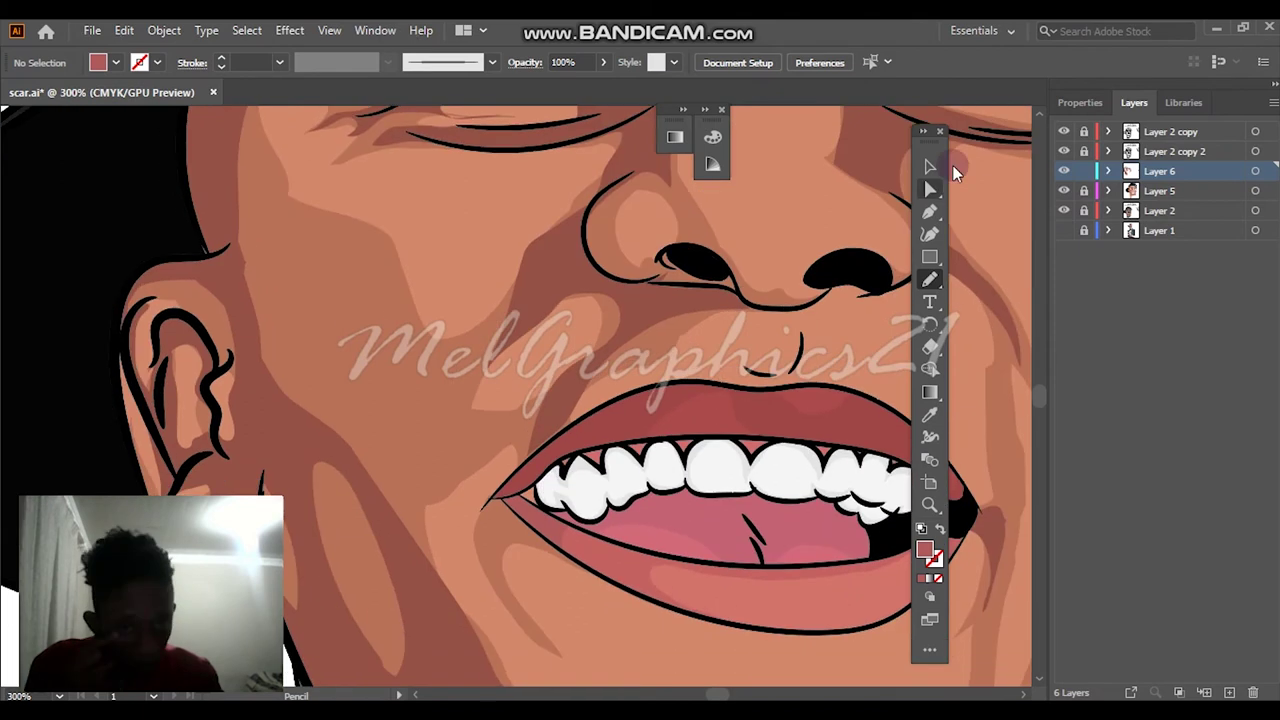
Select the lower lip's left shadow shape and recolour it to a darker red
click(930, 166)
click(535, 525)
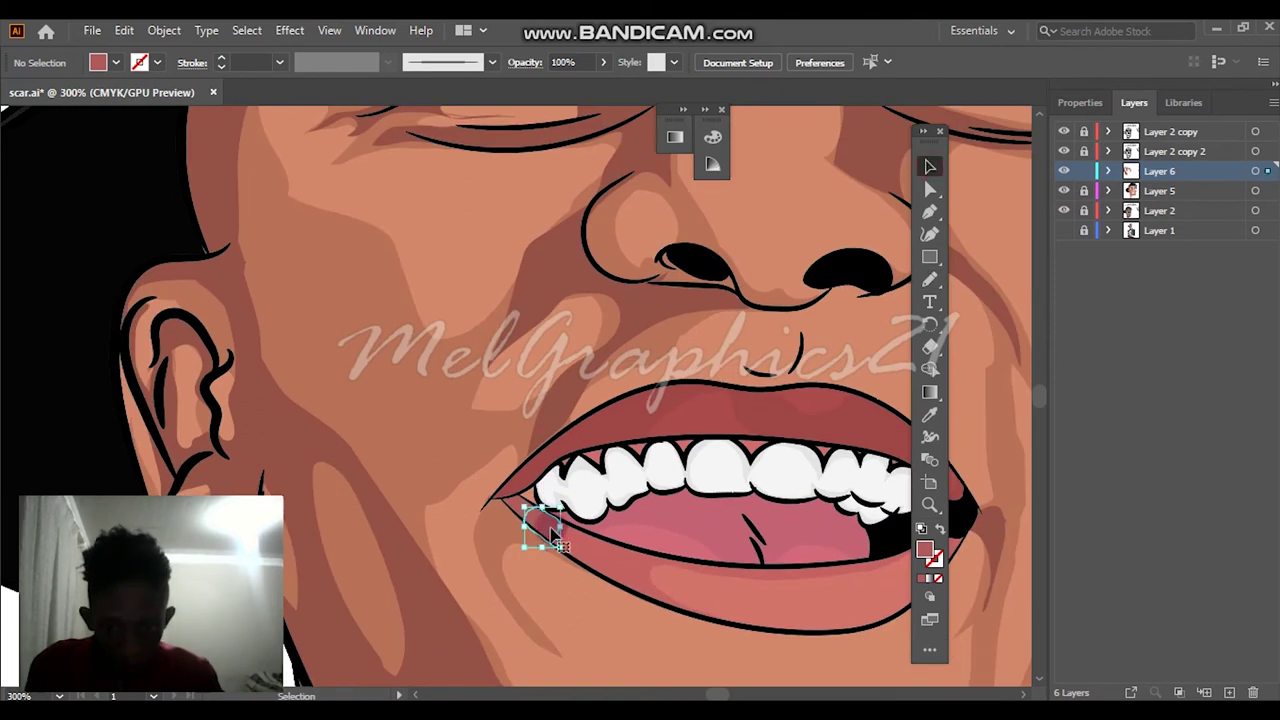
scroll(550, 540, up, 5)
click(124, 30)
mouse_move(300, 361)
click(500, 361)
drag(857, 493, 838, 498)
click(1184, 549)
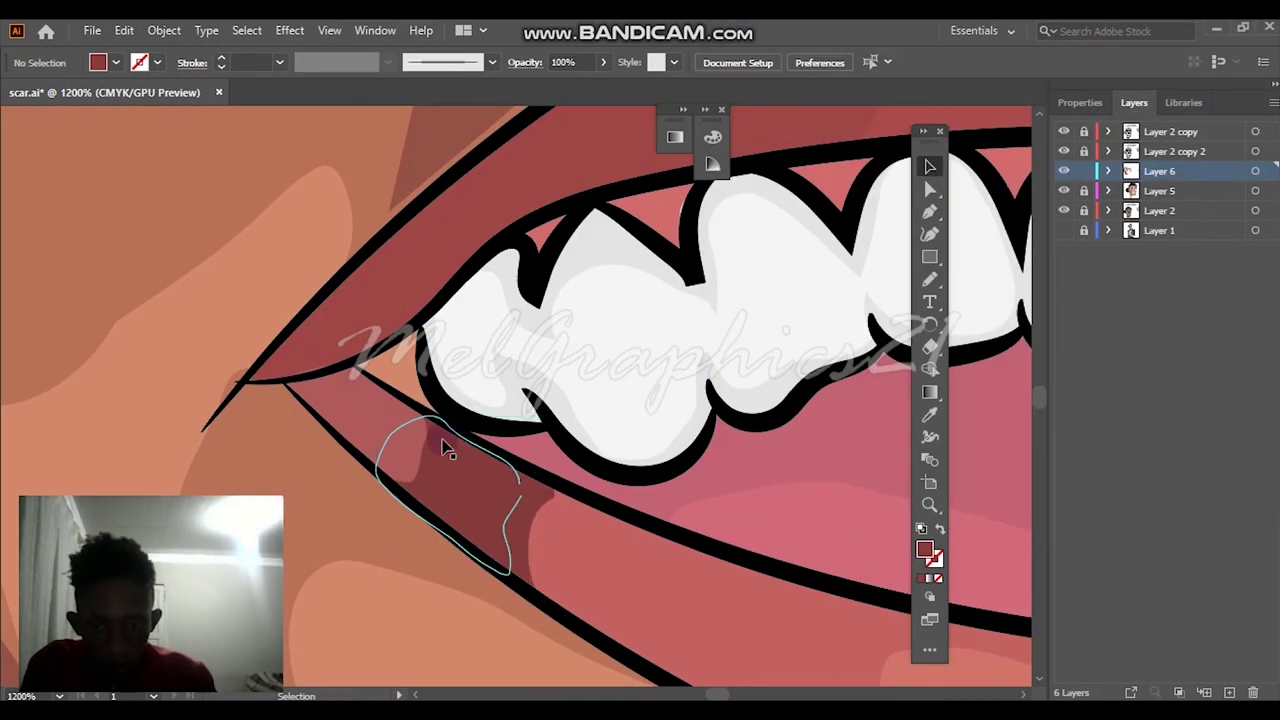
key(ctrl+0)
scroll(540, 457, up, 3)
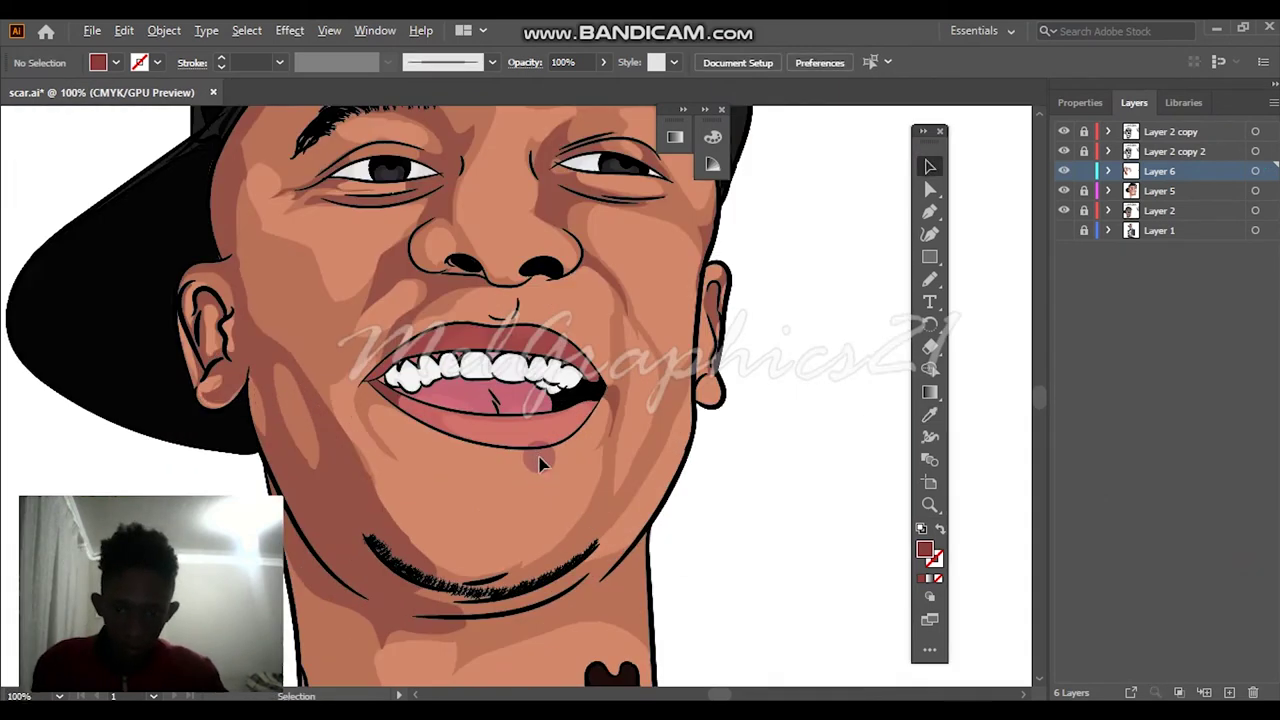
Draw a Pencil shadow shape in the right corner of the lower lip, between the black mouth gap and the lip outline
key(n)
drag(760, 380, 758, 378)
scroll(780, 294, up, 3)
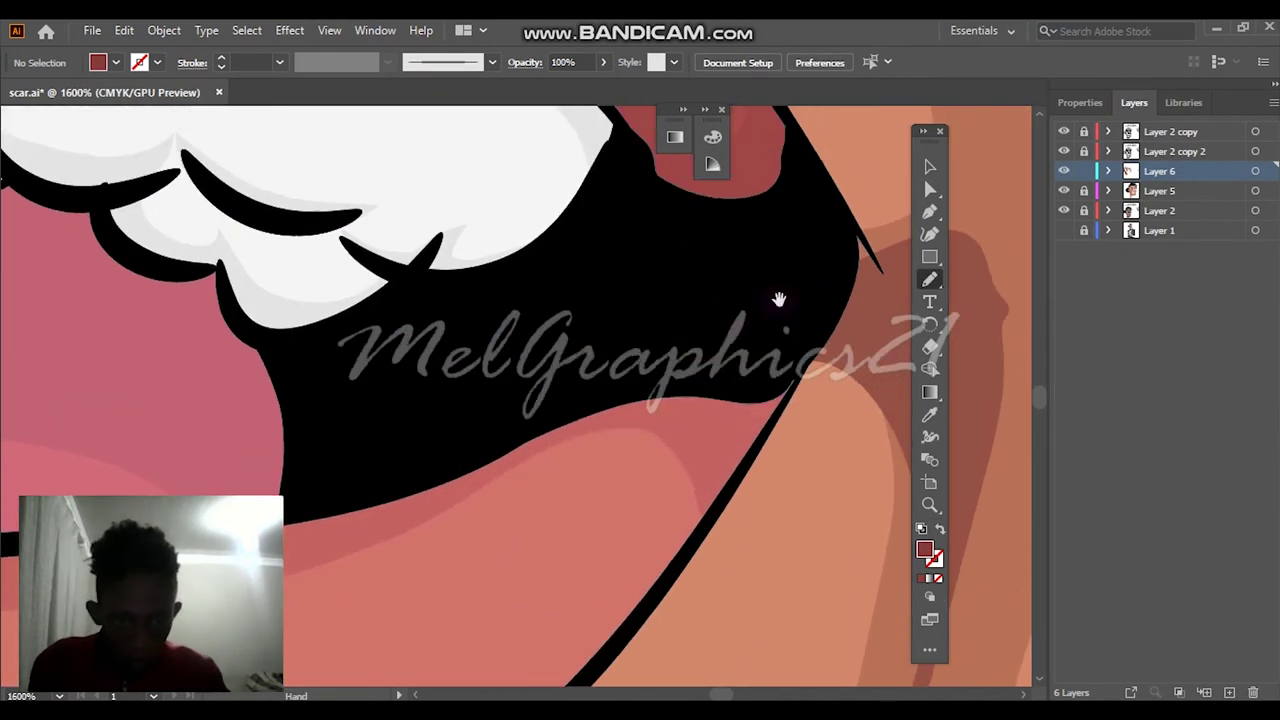
drag(585, 230, 612, 302)
drag(763, 207, 586, 233)
drag(272, 262, 481, 371)
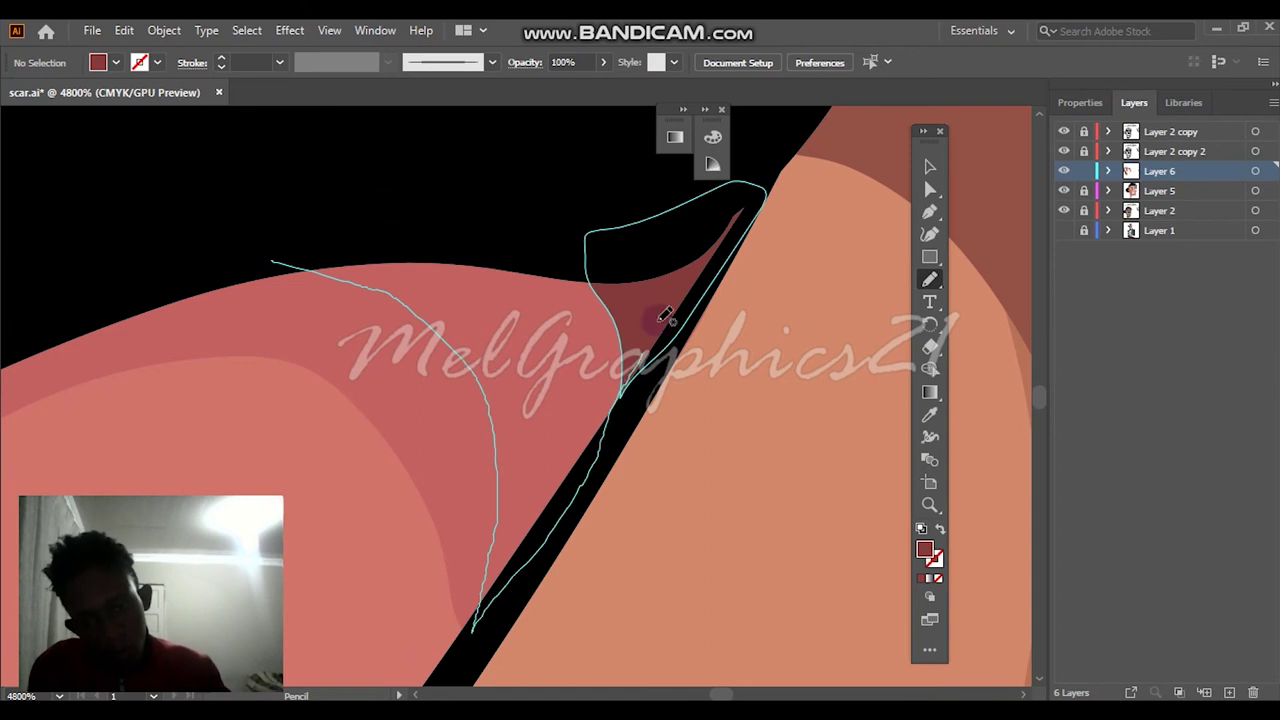
drag(665, 315, 672, 305)
Hide Layers 5 and 2, show the Layer 1 photo, and extend the lower lip's right shadow along its upper edge
click(1063, 190)
click(1063, 210)
click(1063, 230)
scroll(360, 500, down, 2)
drag(290, 357, 805, 188)
drag(1012, 318, 990, 340)
Show Layers 5 and 2 again and review the coloured portrait with the Layer 1 photo behind it
key(ctrl+0)
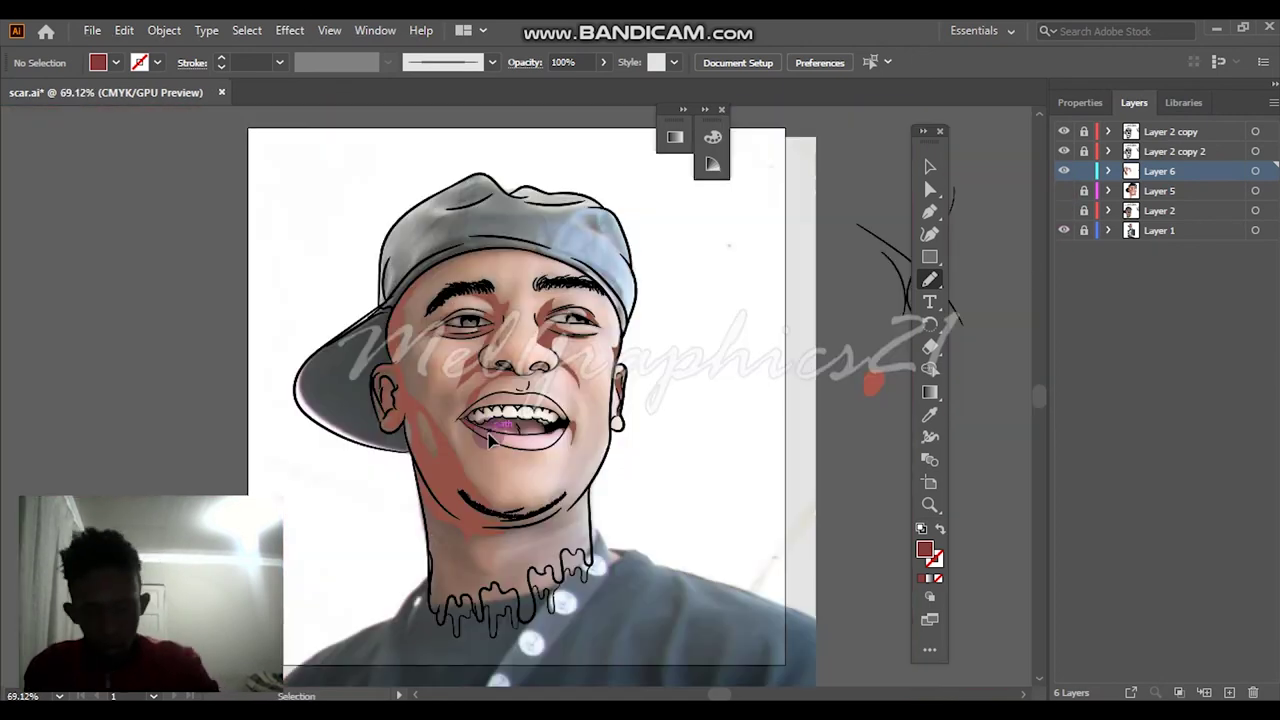
click(1063, 190)
click(1063, 210)
click(1063, 230)
click(1063, 230)
scroll(518, 417, up, 7)
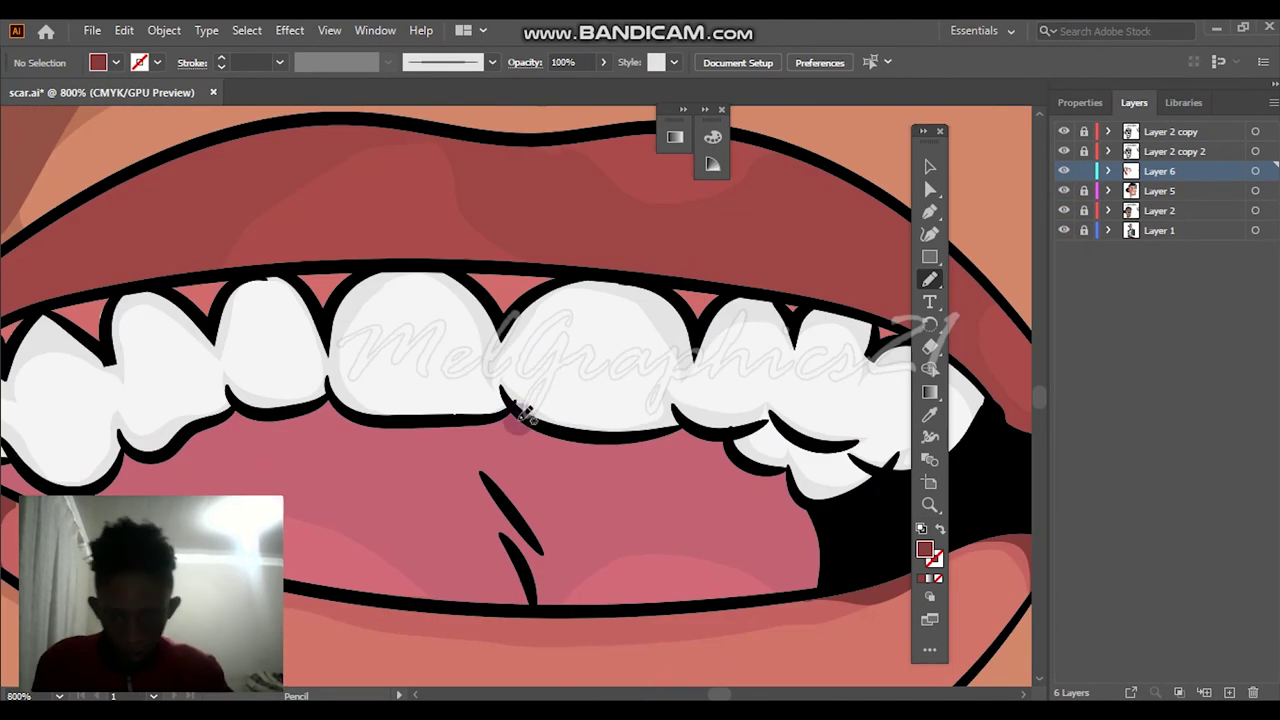
Sample the tongue colour with the Eyedropper and set the fill to the muted red AA575D
key(i)
click(539, 489)
double_click(924, 549)
drag(840, 176, 843, 196)
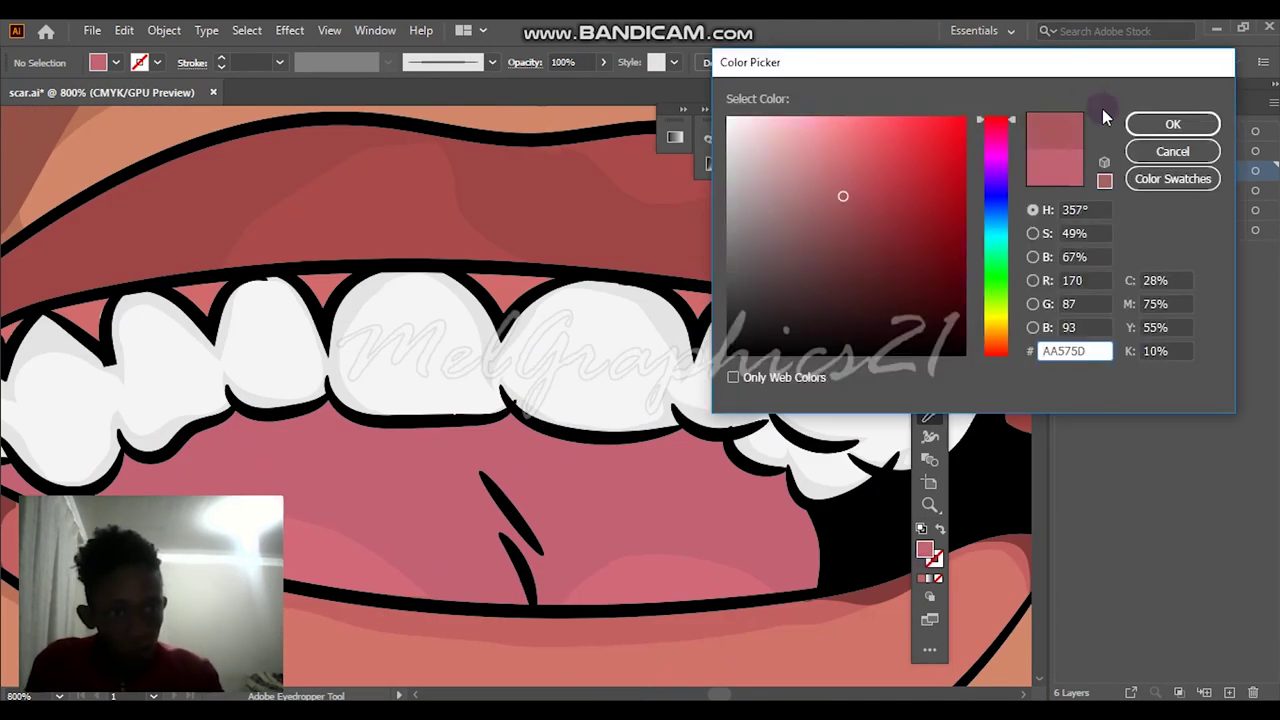
click(1172, 123)
Draw a Pencil shadow shape over the tongue's upper right half, following the photo, and restore the coloured layers
key(n)
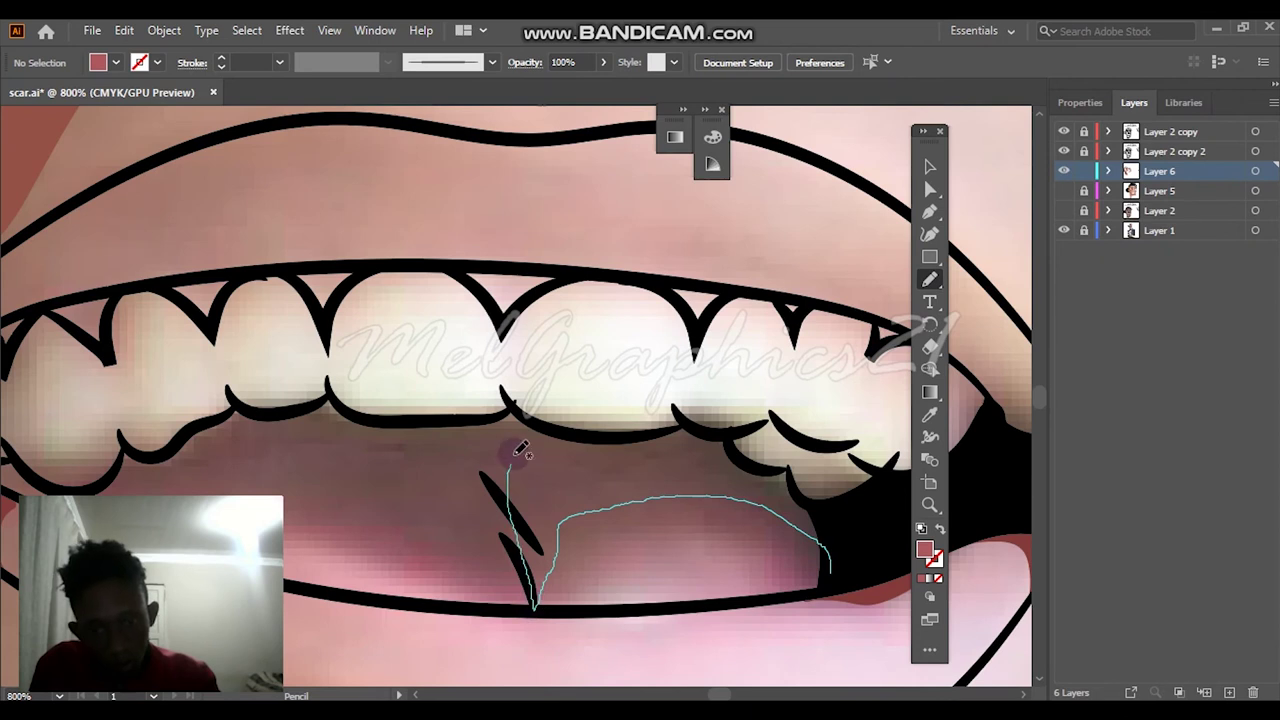
drag(783, 470, 785, 475)
scroll(749, 531, up, 3)
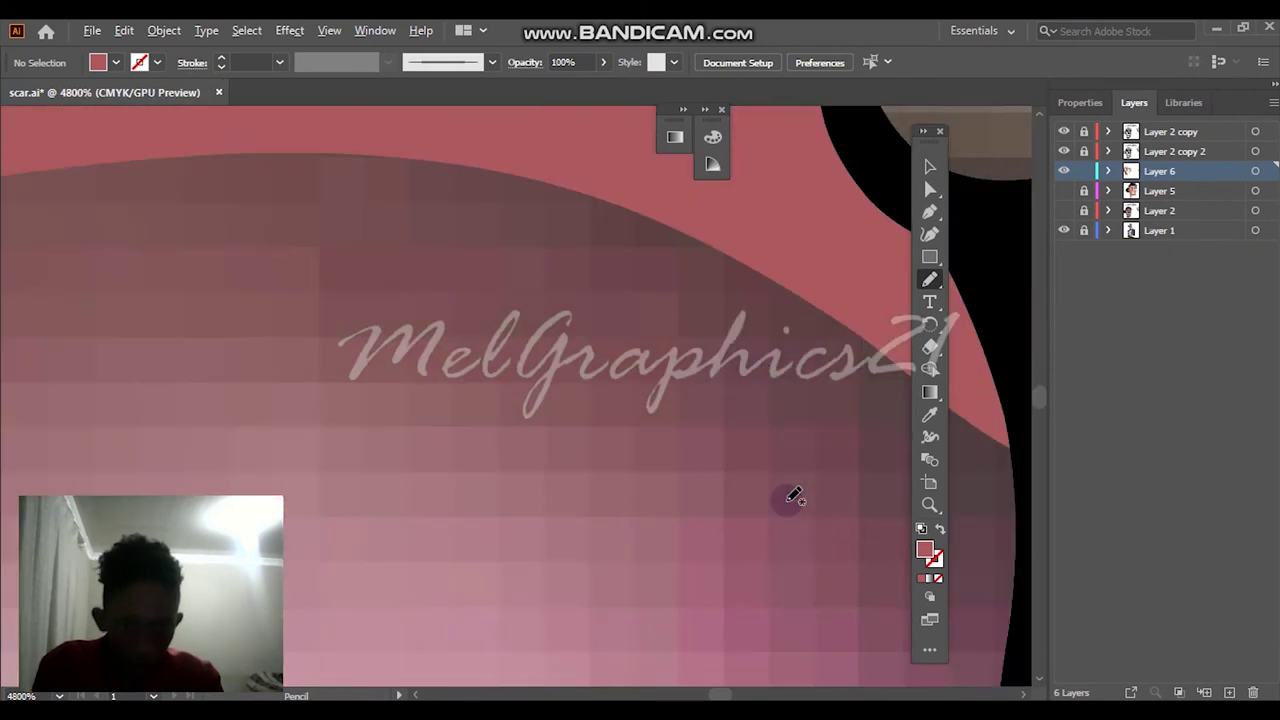
key(ctrl+0)
drag(1063, 201, 1063, 229)
click(1063, 230)
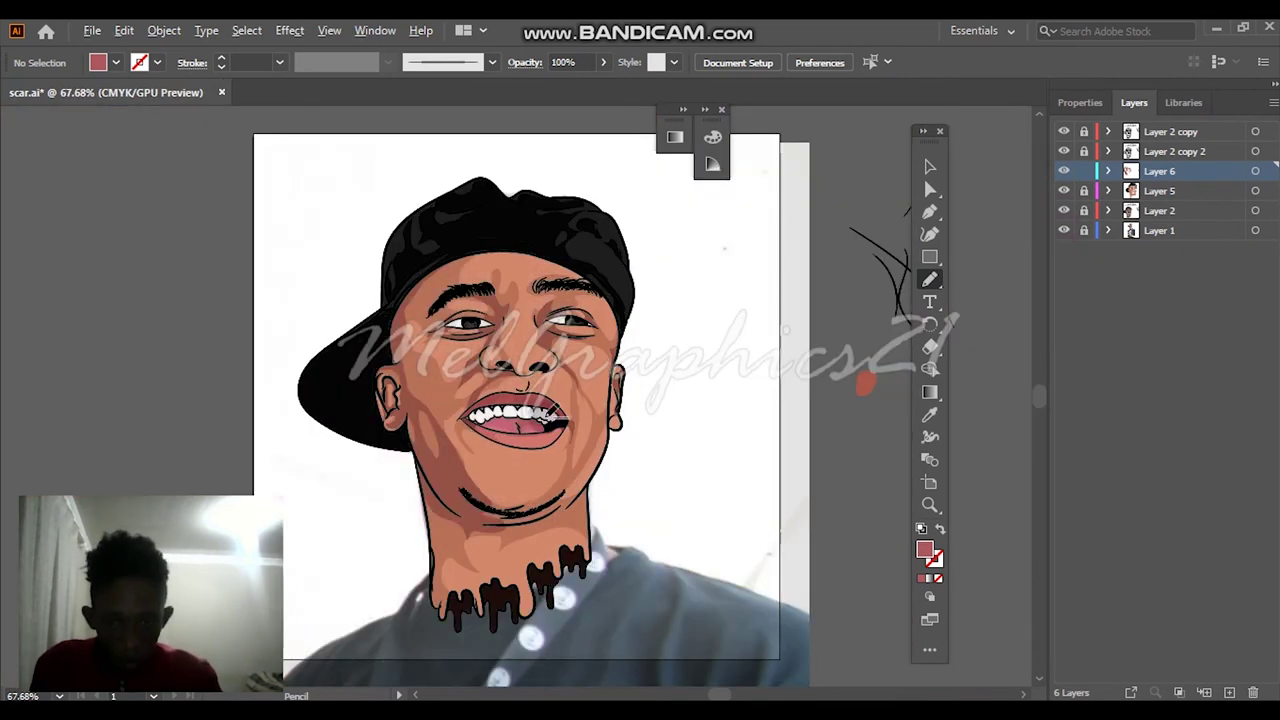
Select the tongue's right shadow shape and recolour it to a dark maroon with 50% saturation and 50% brightness
key(v)
scroll(585, 297, up, 10)
click(585, 297)
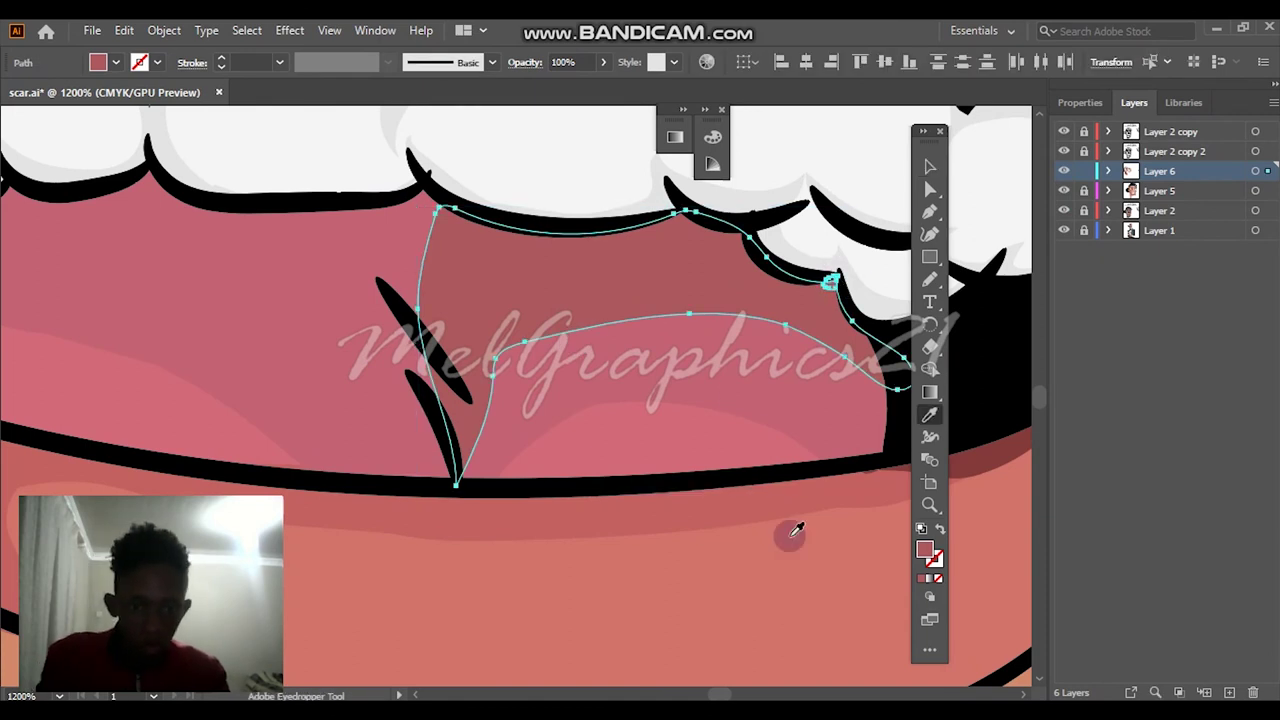
double_click(925, 549)
click(846, 200)
click(1173, 124)
click(124, 30)
click(490, 363)
mouse_move(855, 497)
mouse_down()
mouse_move(843, 500)
mouse_move(834, 463)
mouse_up()
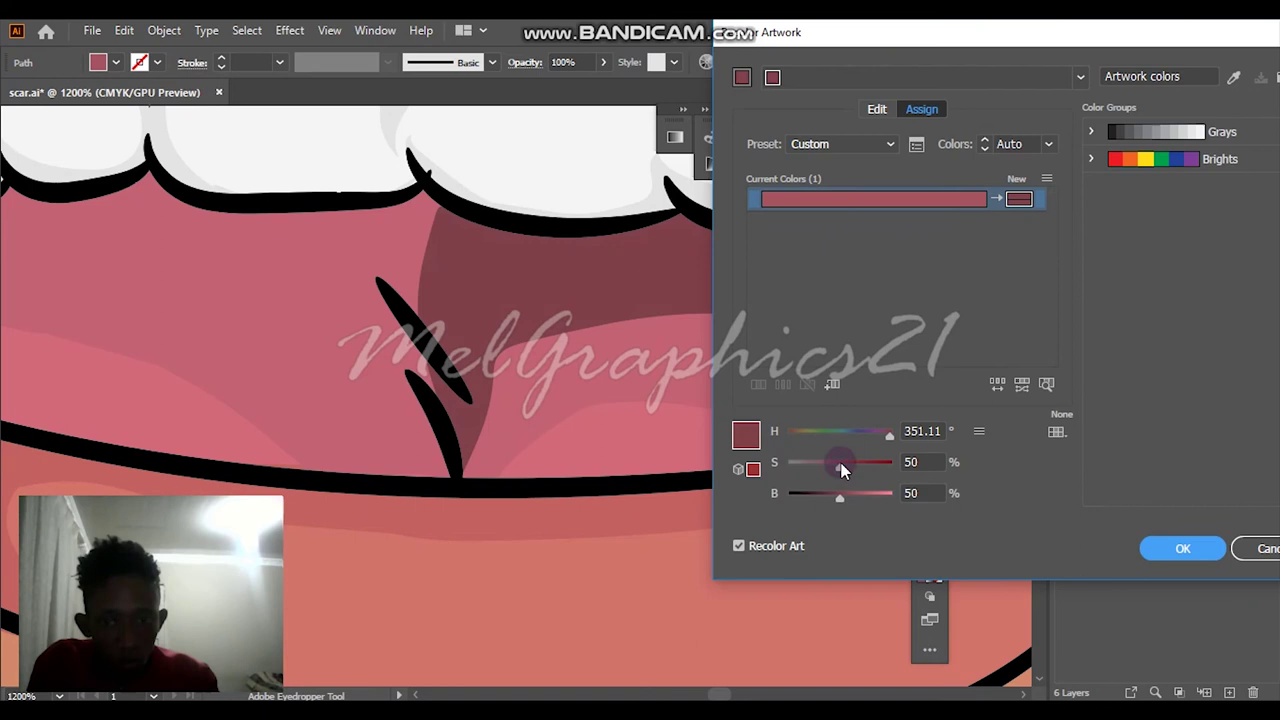
click(1183, 548)
Draw maroon Pencil shadow shapes at the tongue's centre crease and across its left half beneath the teeth, over the photo
key(n)
drag(493, 430, 718, 497)
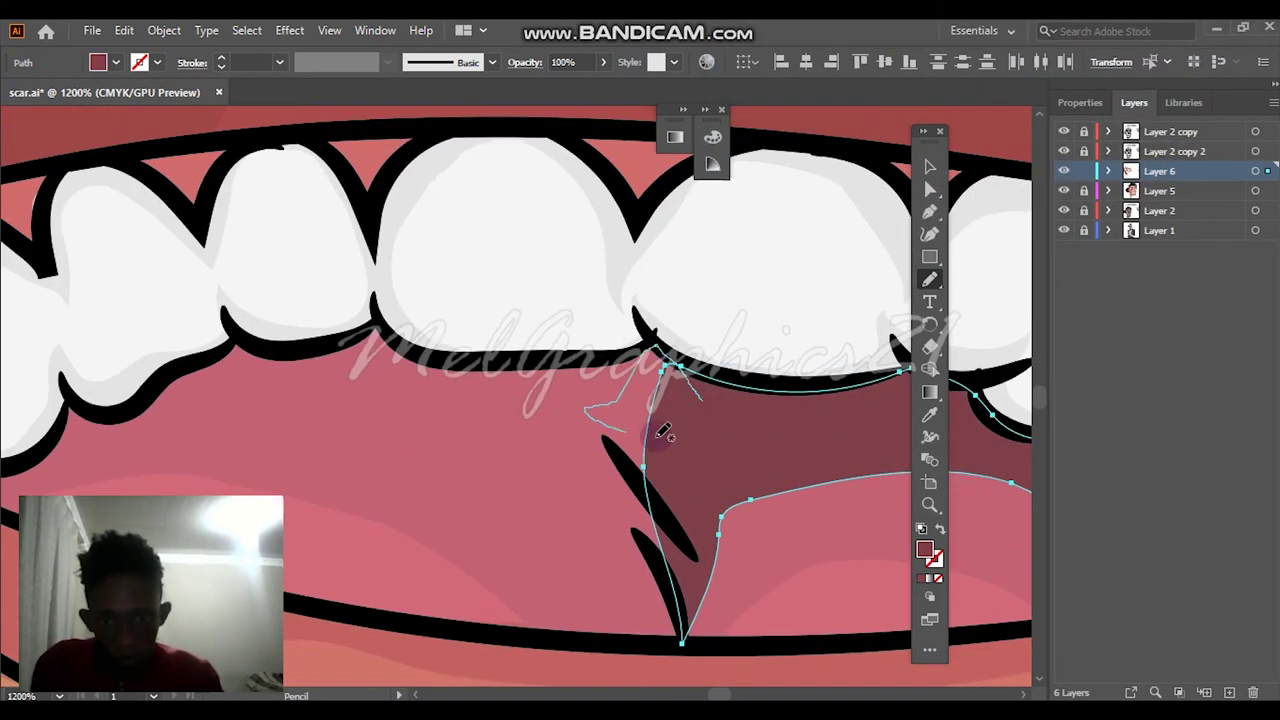
drag(663, 432, 655, 438)
click(1063, 190)
click(1063, 210)
mouse_move(858, 630)
mouse_down()
mouse_move(731, 560)
mouse_move(355, 490)
mouse_up()
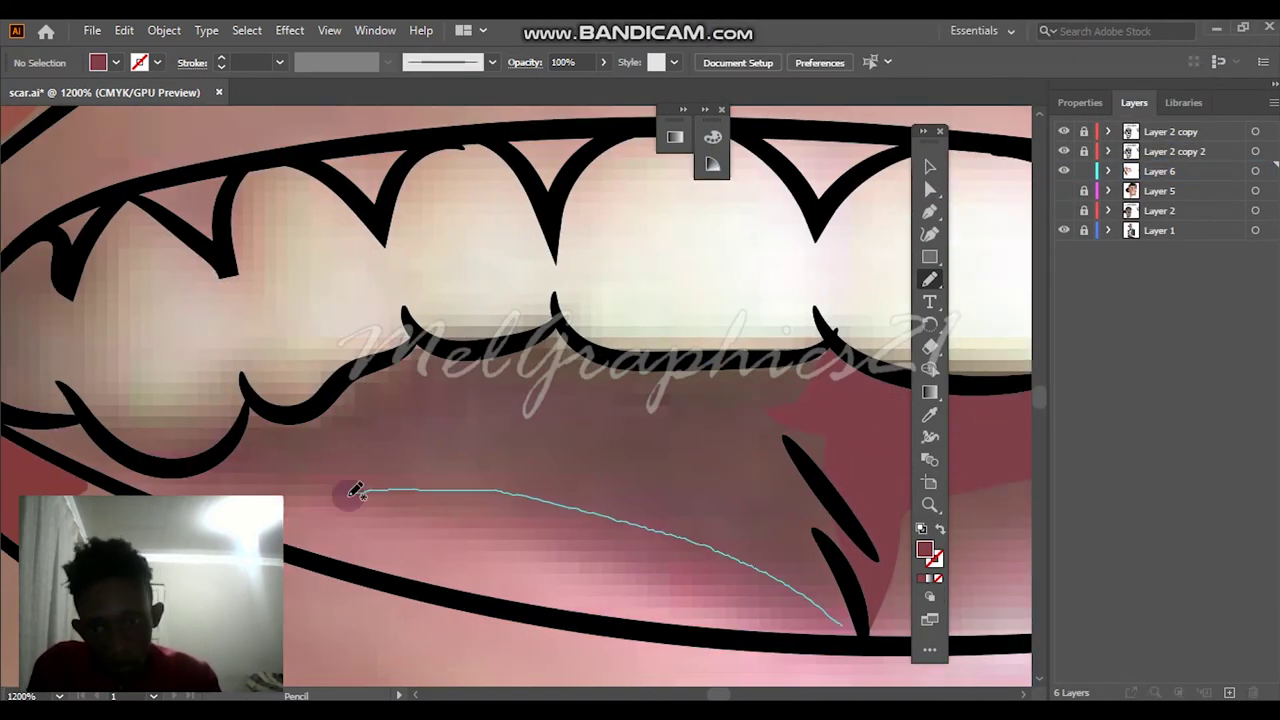
drag(873, 575, 862, 618)
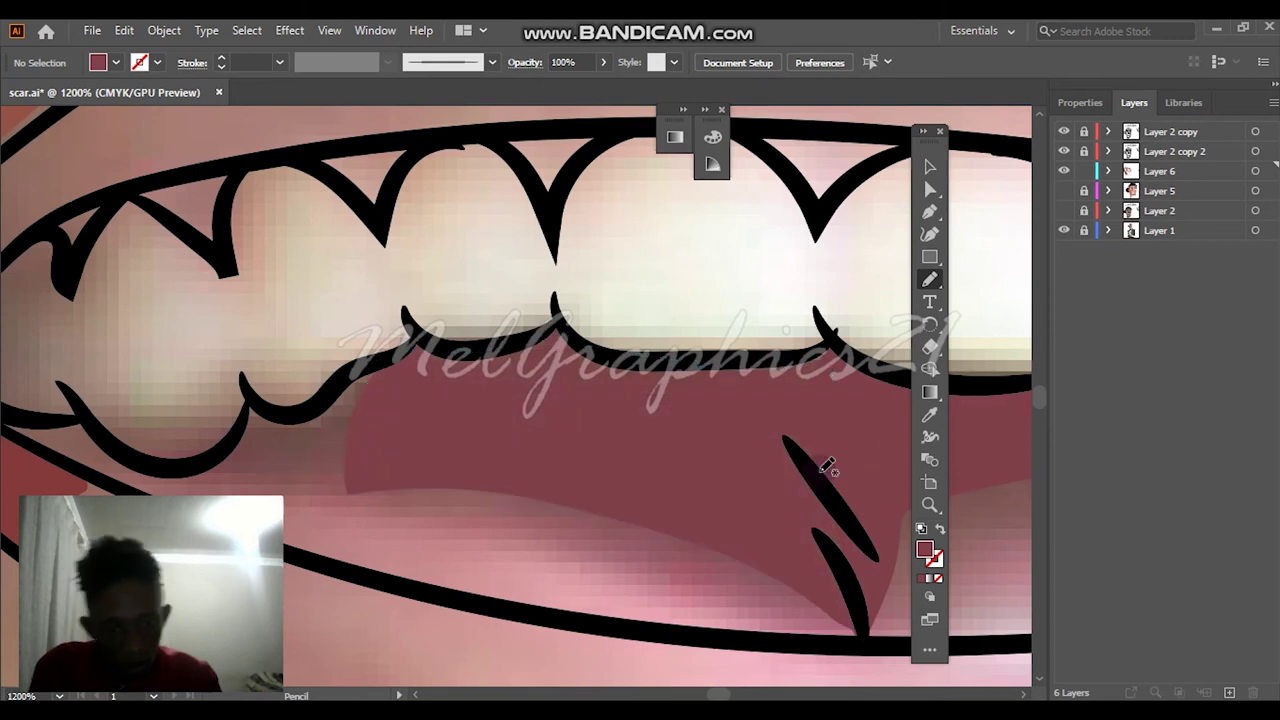
Fill the gaps under the front teeth and extend the tongue shadow to the left corner of the mouth
scroll(829, 463, up, 4)
mouse_move(866, 197)
mouse_down()
mouse_move(543, 420)
mouse_move(413, 282)
mouse_up()
scroll(413, 282, down, 3)
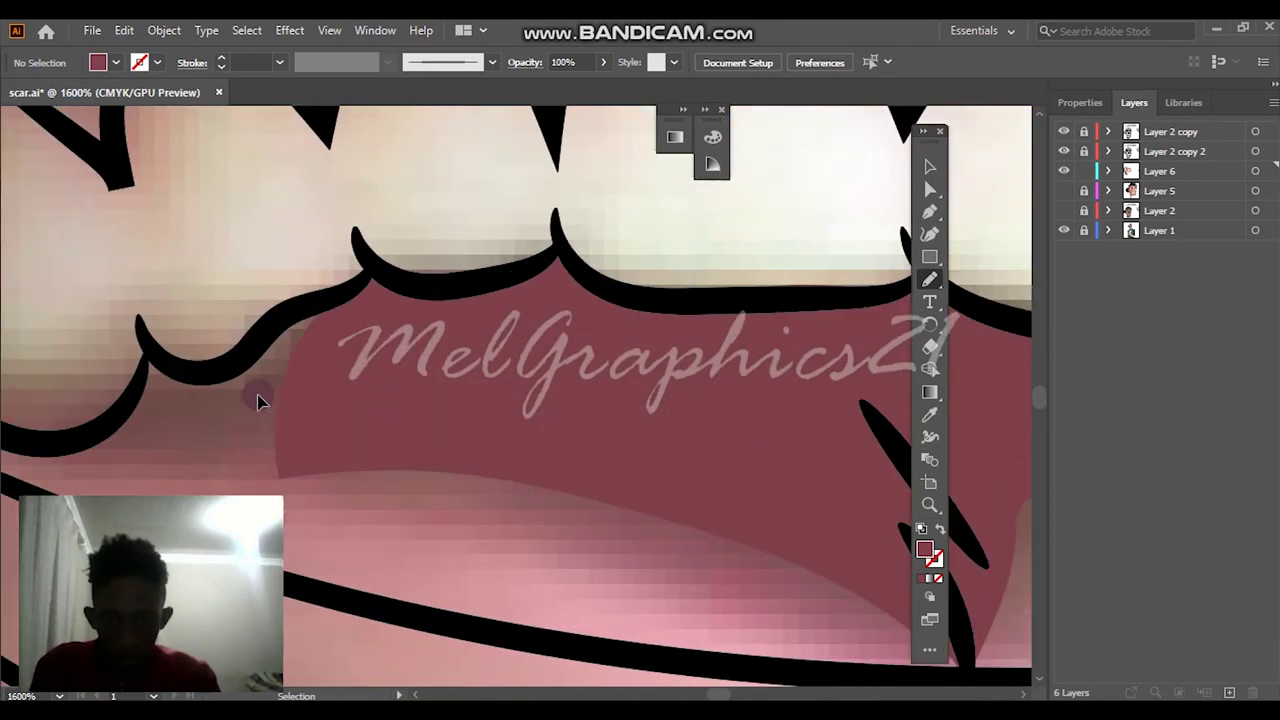
drag(495, 377, 521, 308)
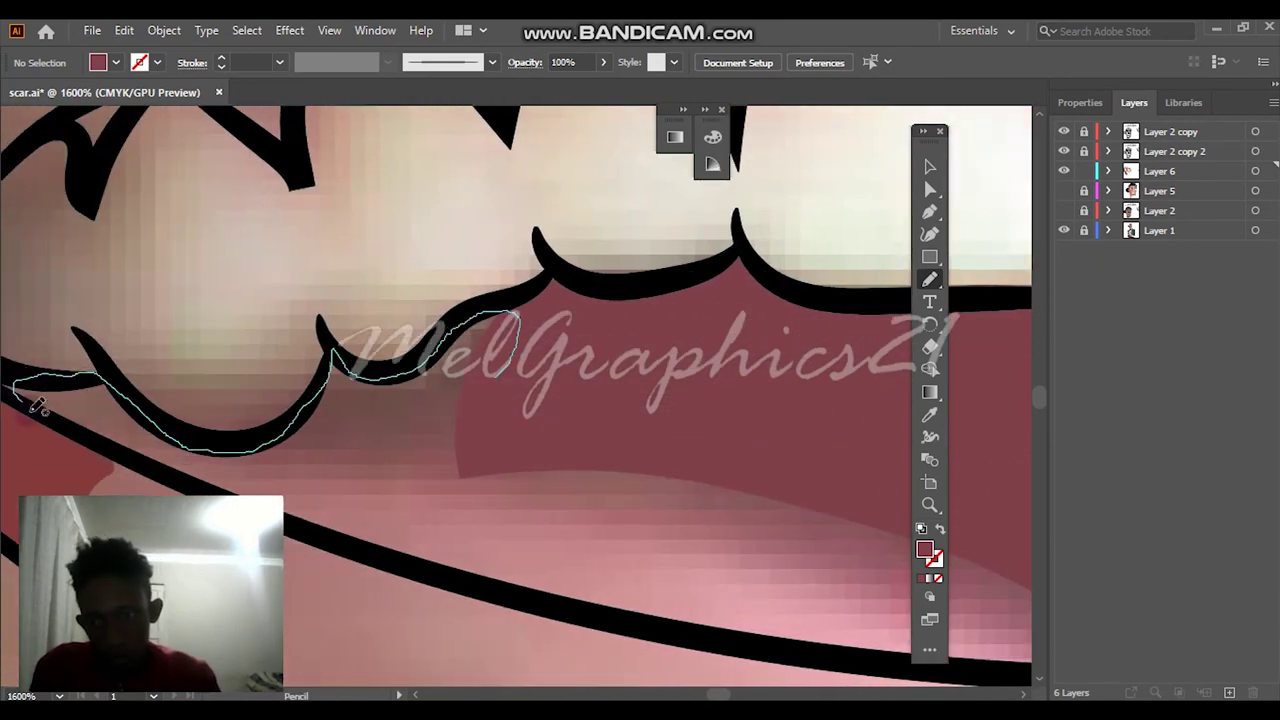
drag(679, 479, 323, 463)
scroll(209, 386, up, 6)
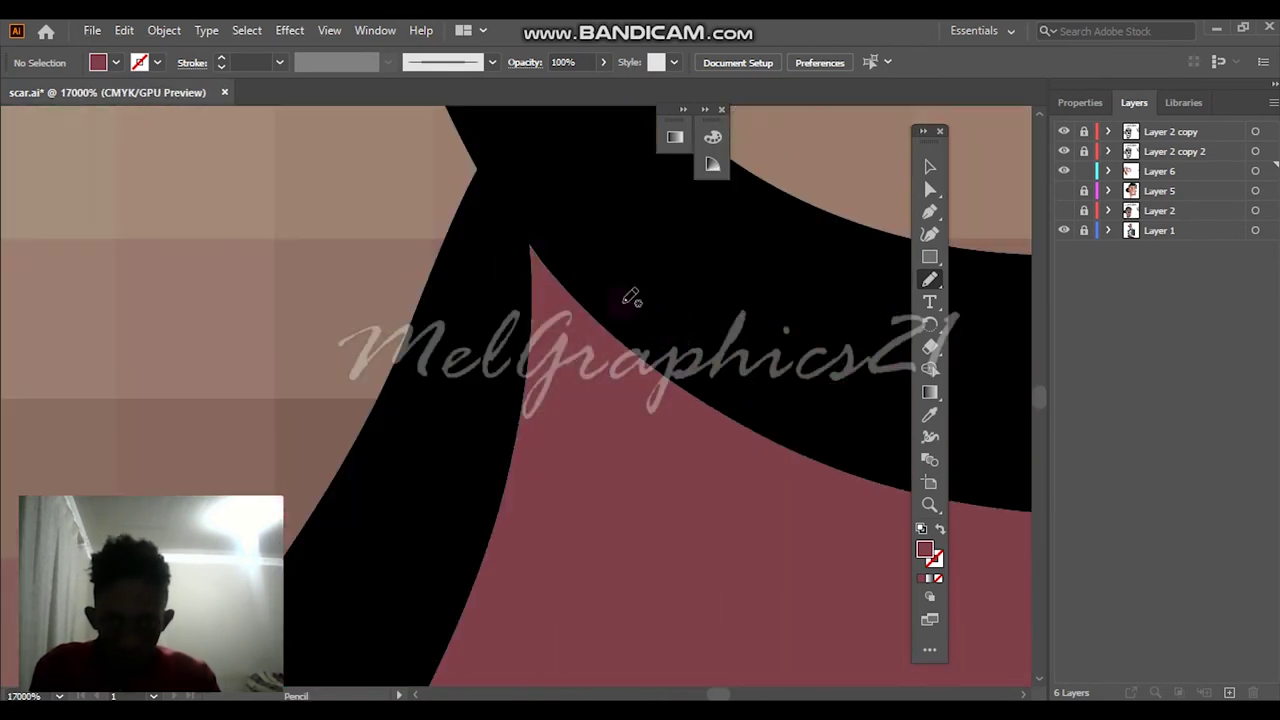
Show Layers 5 and 2, hide the Layer 1 photo, and review the whole portrait
key(ctrl+0)
drag(1063, 190, 1063, 210)
click(1063, 230)
double_click(1060, 232)
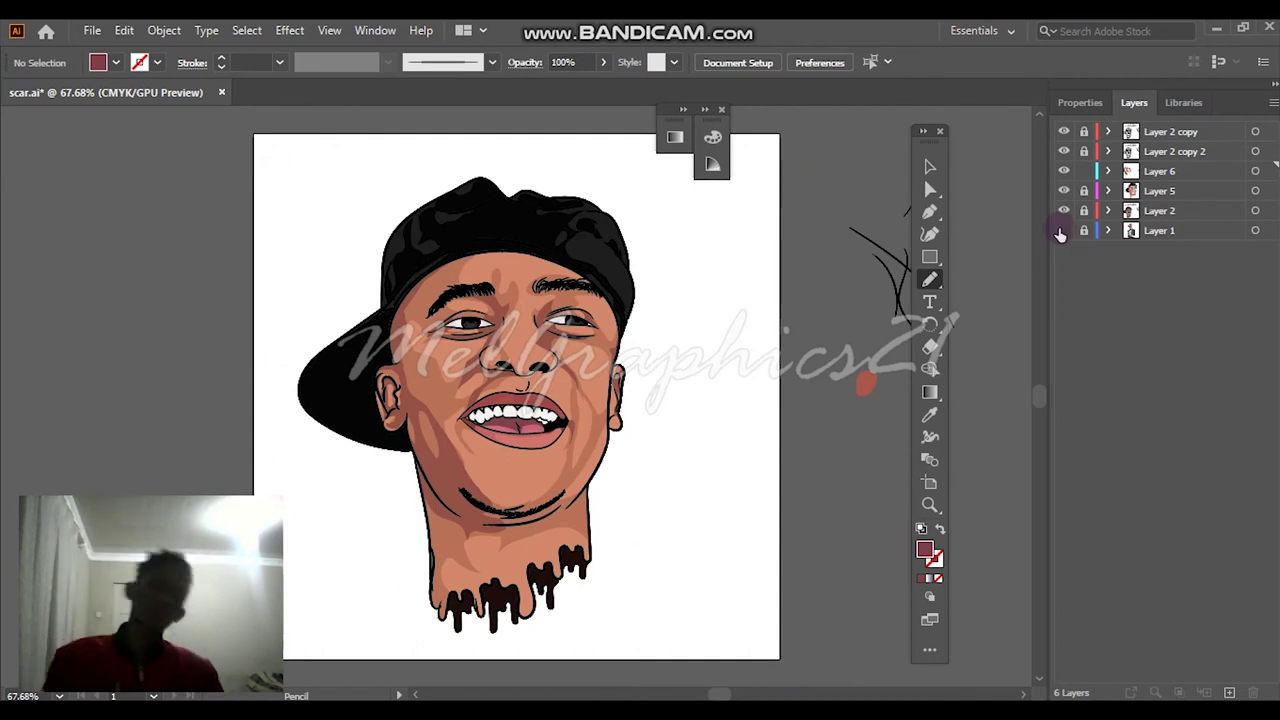
Sample the tooth colour with the Eyedropper and set the fill to the grey BDBDBD
scroll(509, 400, up, 8)
key(i)
click(528, 450)
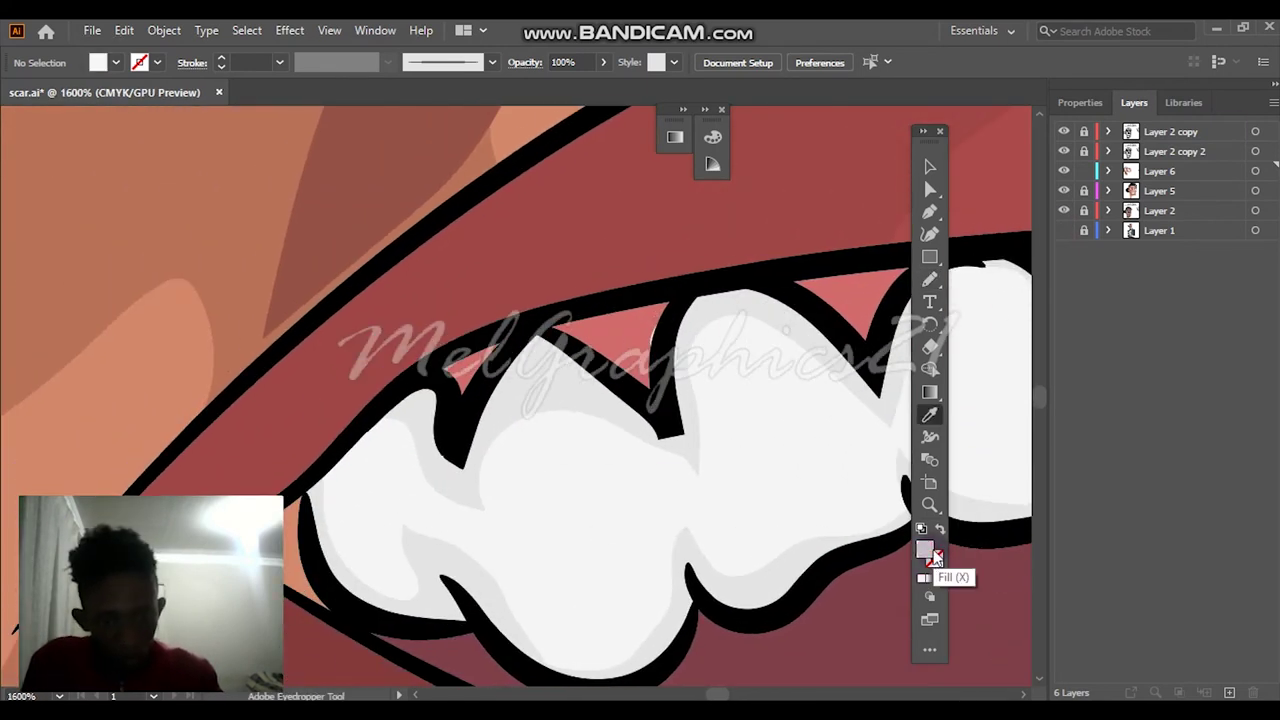
double_click(926, 550)
text(bdbdbd)
click(1171, 123)
Draw grey Pencil shadow shapes around the gaps along the lower edges of the leftmost teeth
scroll(548, 487, up, 2)
key(n)
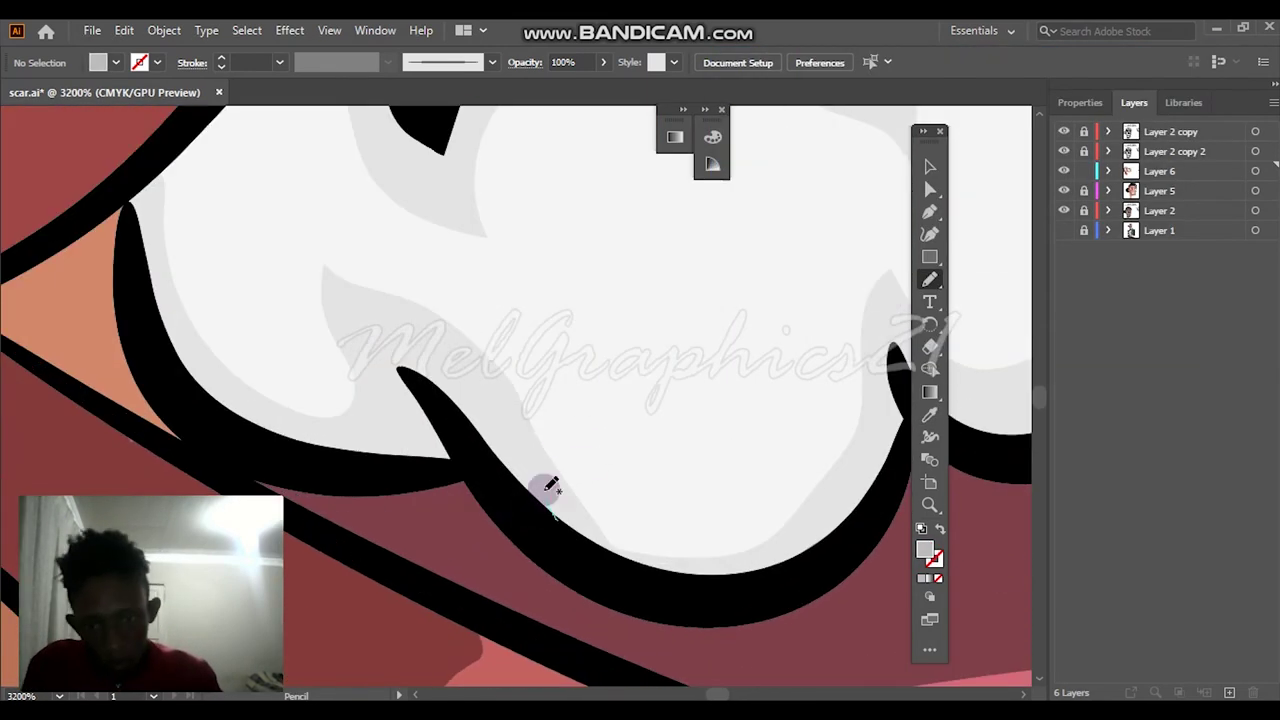
drag(320, 446, 322, 448)
scroll(360, 410, down, 2)
scroll(360, 410, up, 2)
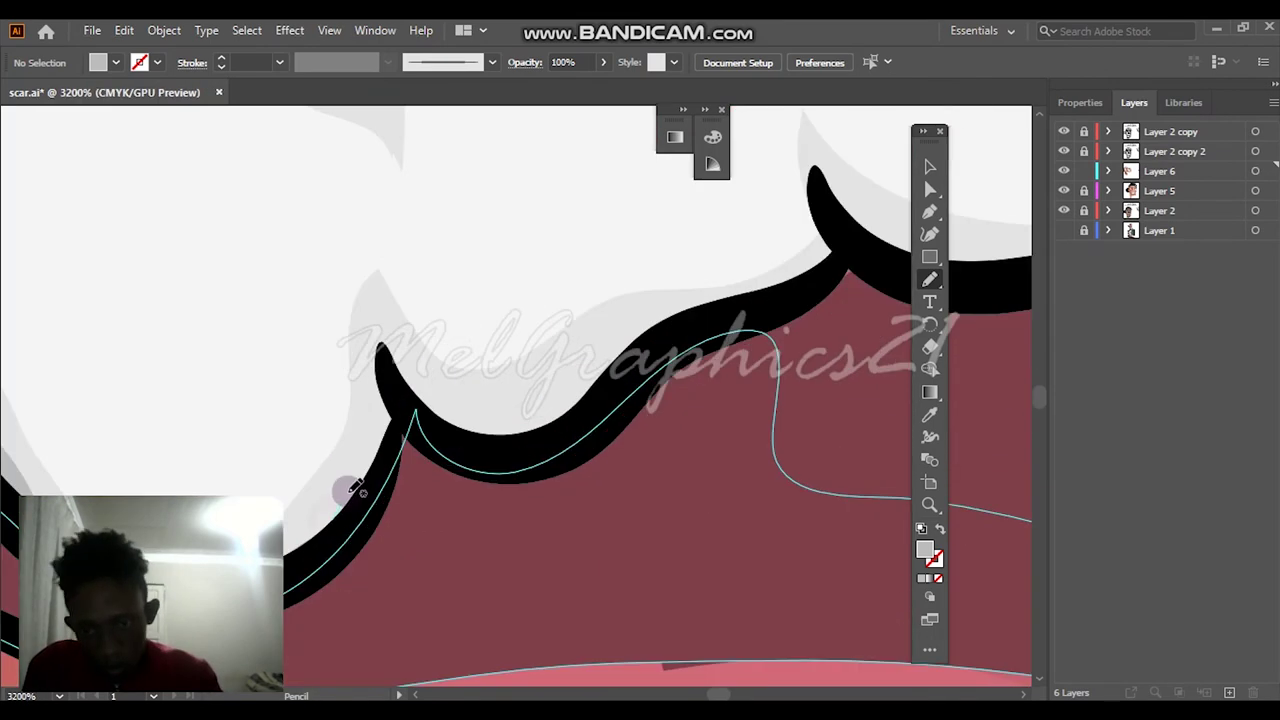
scroll(361, 407, up, 1)
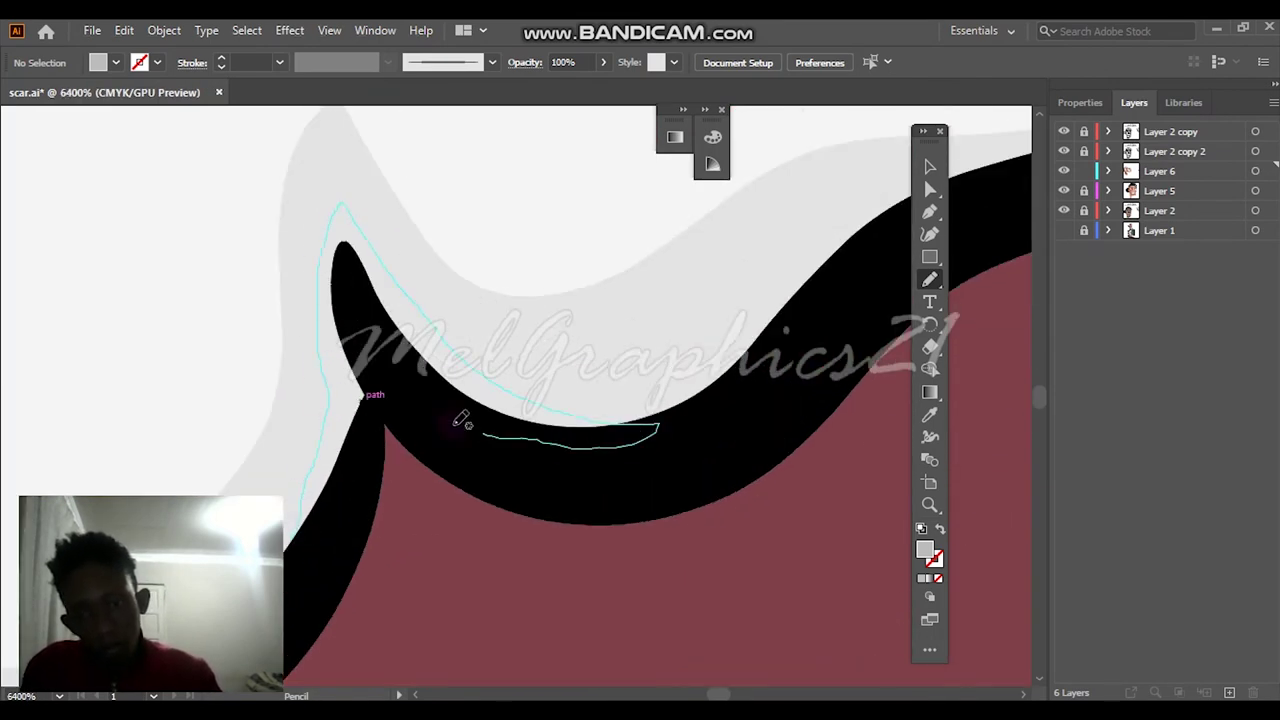
drag(296, 568, 300, 572)
Draw grey Pencil shadow shapes around the gaps at the lower edges of the front teeth
scroll(729, 294, down, 5)
scroll(709, 331, up, 5)
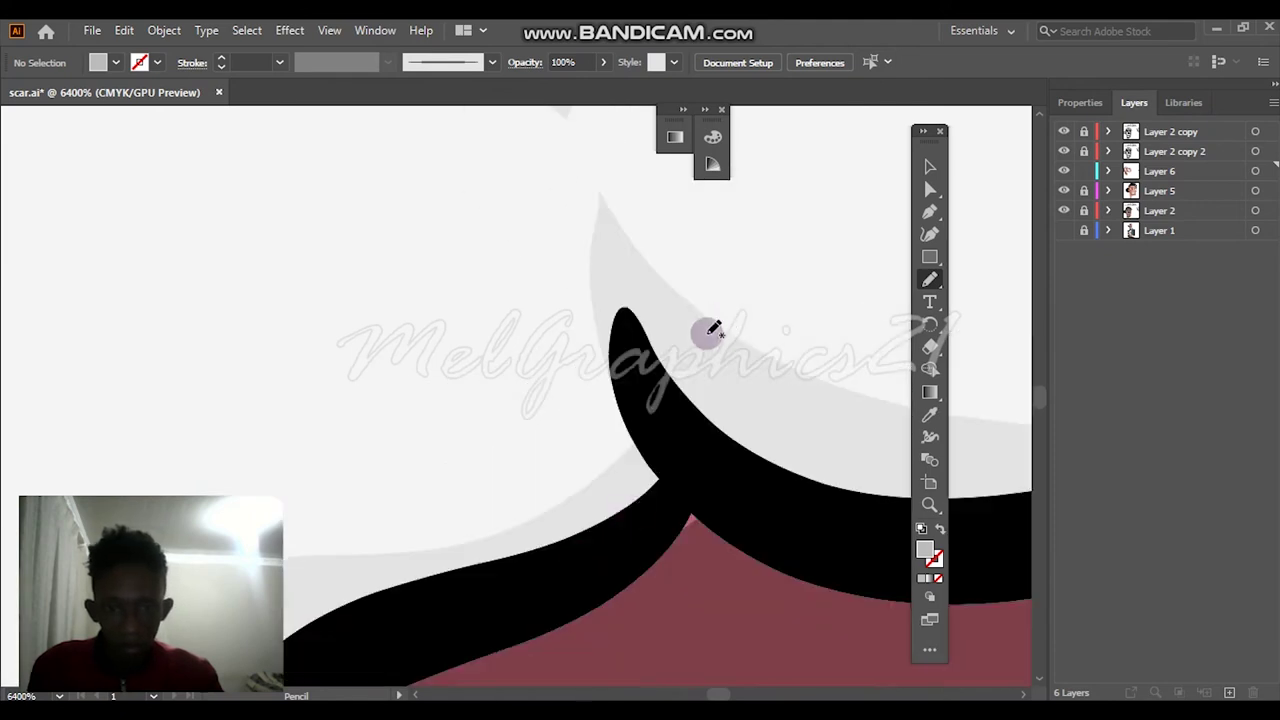
drag(578, 553, 610, 340)
drag(791, 515, 793, 516)
scroll(793, 516, down, 5)
scroll(517, 413, up, 3)
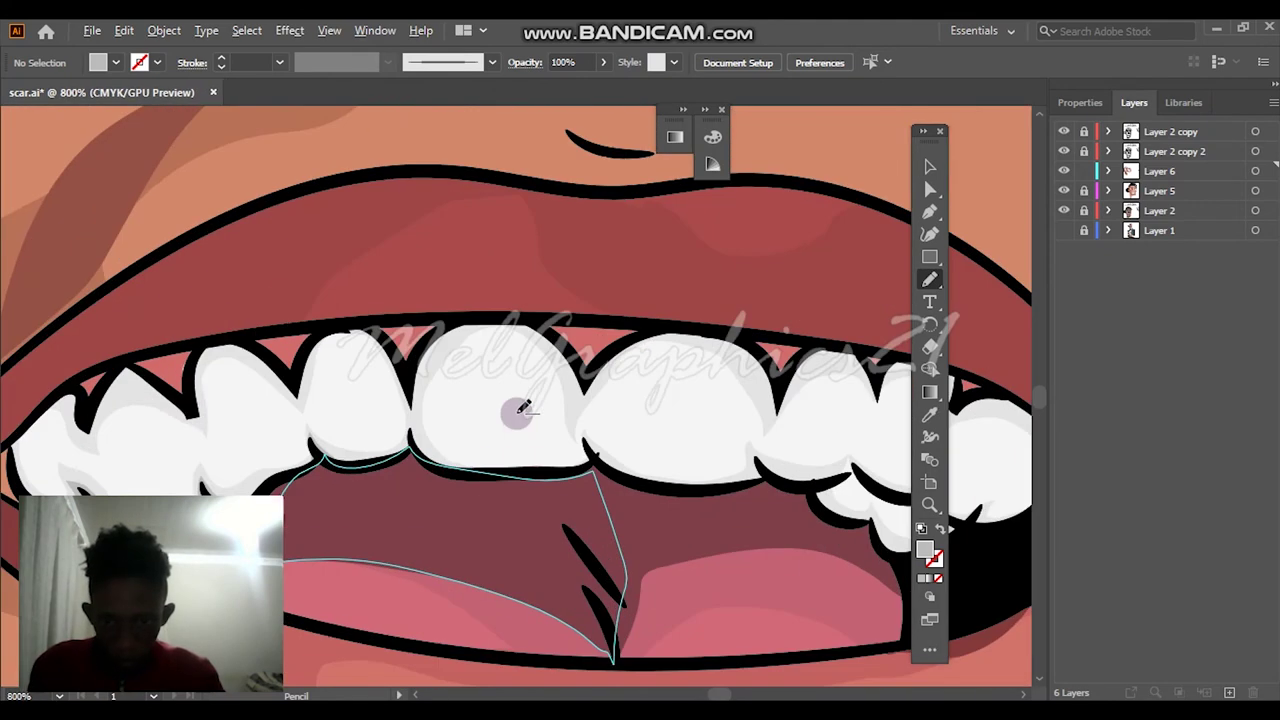
scroll(517, 413, up, 4)
drag(899, 562, 820, 590)
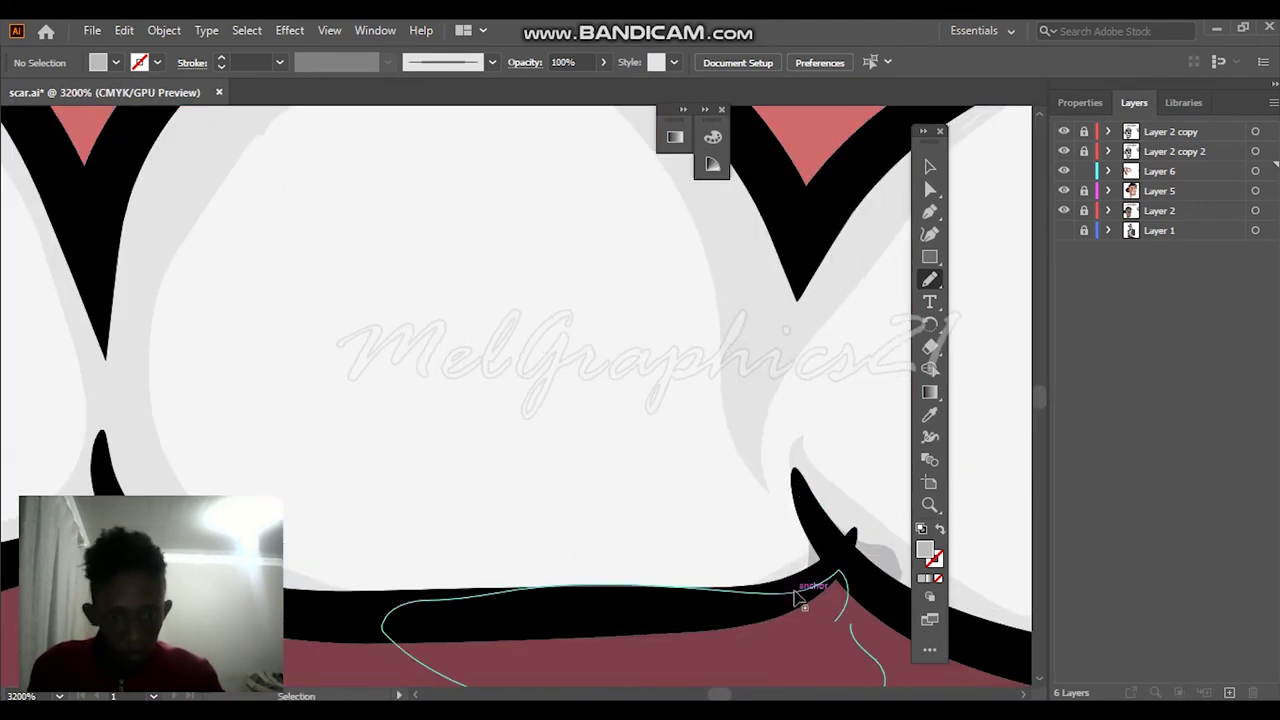
scroll(924, 178, down, 5)
Sample the white of the right eye with the Eyedropper and set the fill to a medium grey
scroll(343, 286, up, 5)
key(i)
double_click(925, 550)
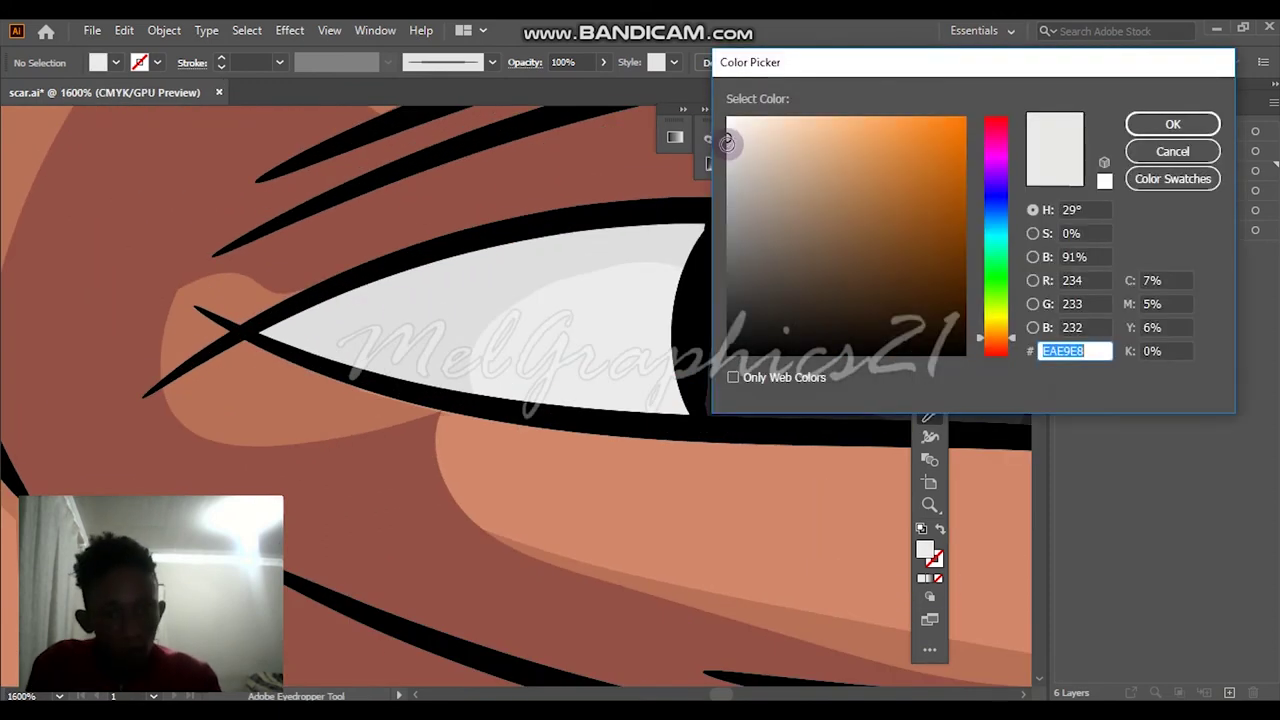
click(1165, 124)
key(n)
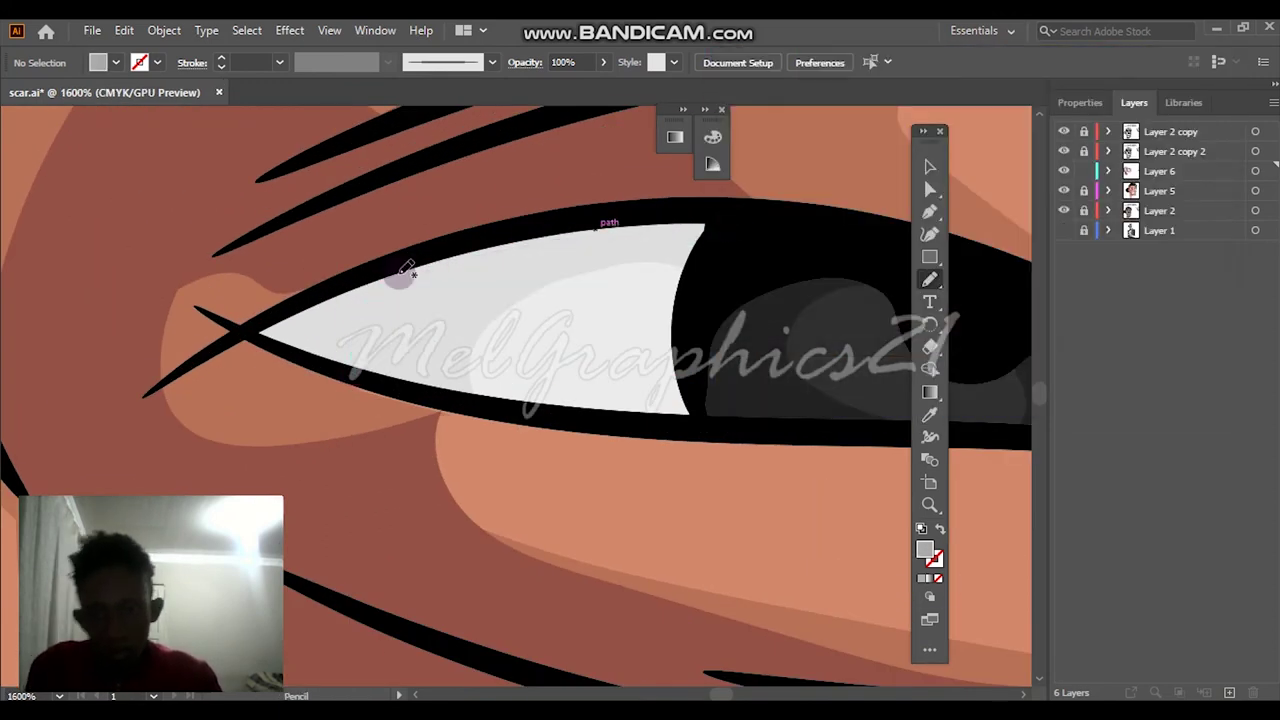
Draw grey Pencil shadow shapes in the inner and outer corners of the right eye's white
scroll(300, 300, up, 3)
drag(266, 320, 586, 600)
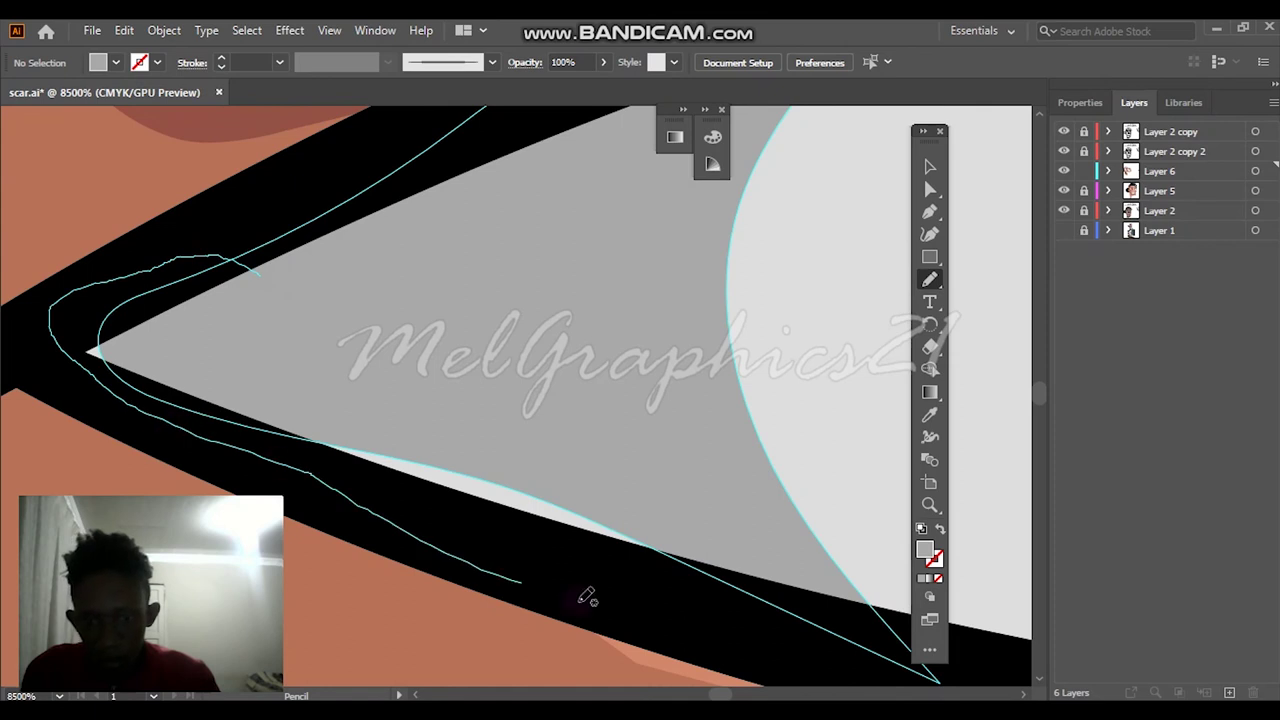
scroll(700, 450, down, 4)
scroll(596, 188, up, 3)
scroll(596, 188, up, 2)
drag(623, 194, 623, 157)
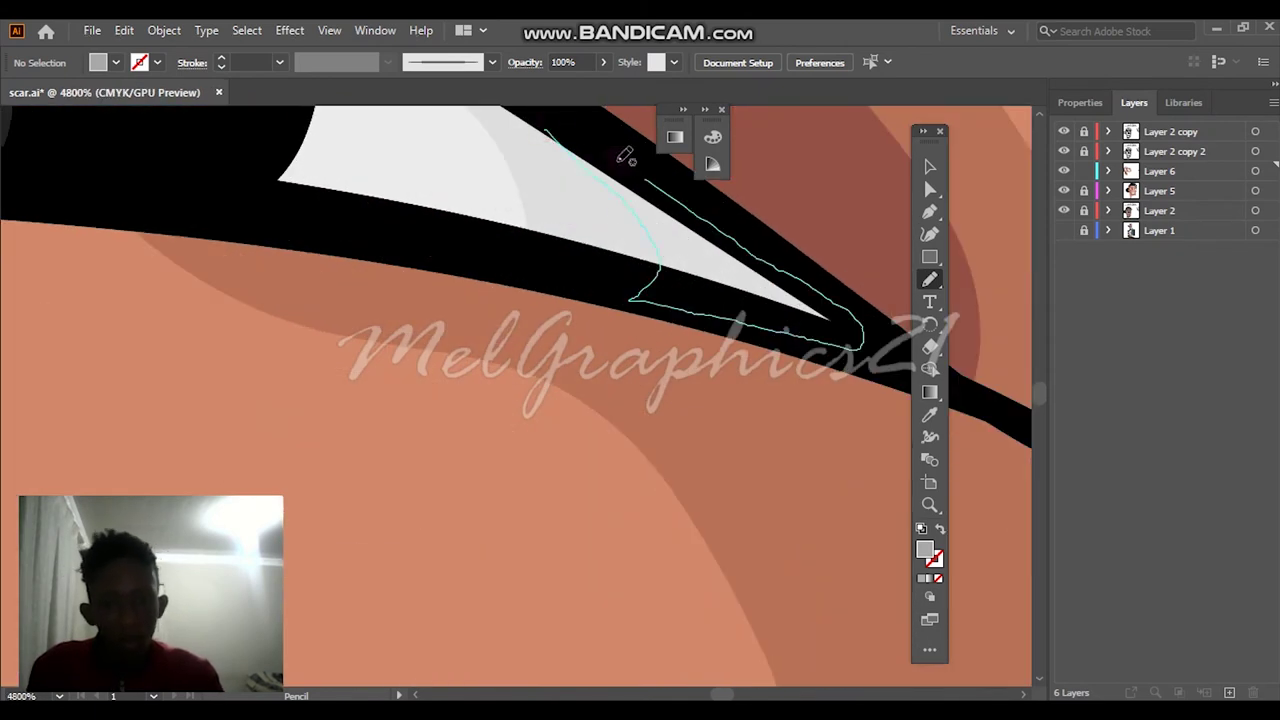
scroll(551, 234, down, 4)
Draw grey Pencil shadow shapes in the outer and inner corners of the left eye's white
scroll(444, 313, up, 3)
scroll(444, 313, up, 3)
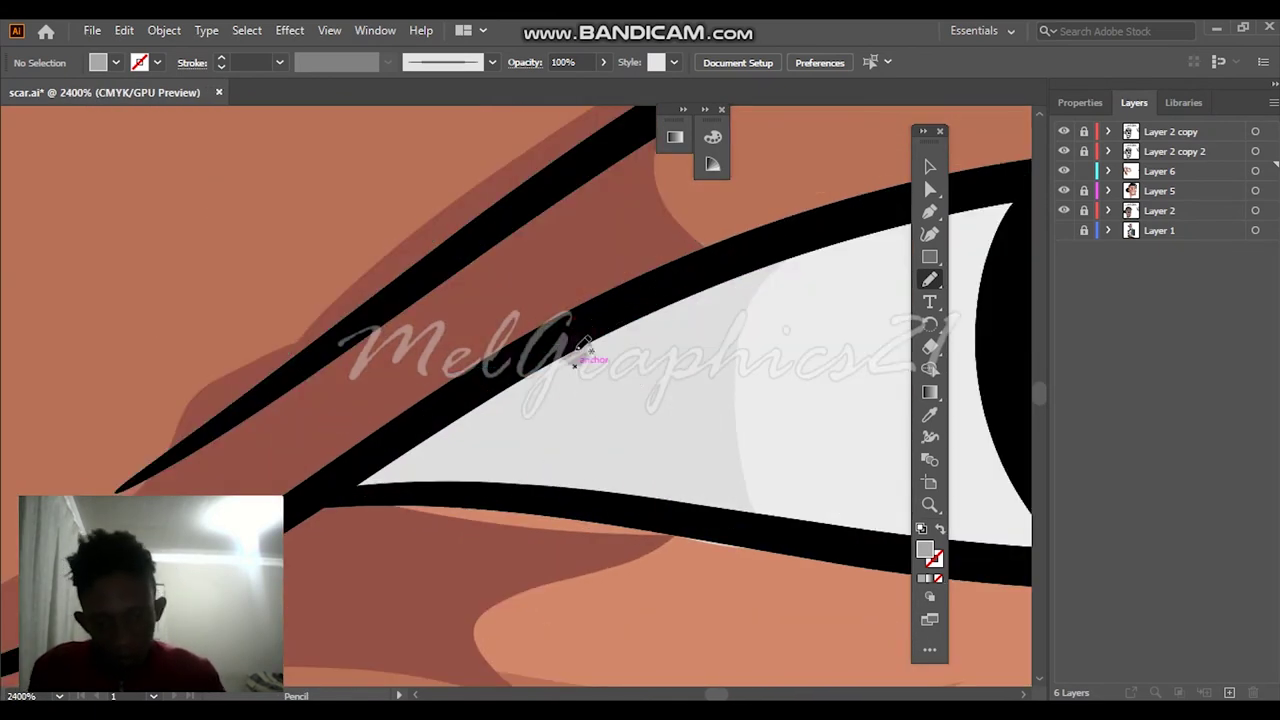
drag(393, 490, 385, 489)
scroll(586, 357, down, 3)
scroll(606, 400, up, 3)
drag(621, 306, 615, 437)
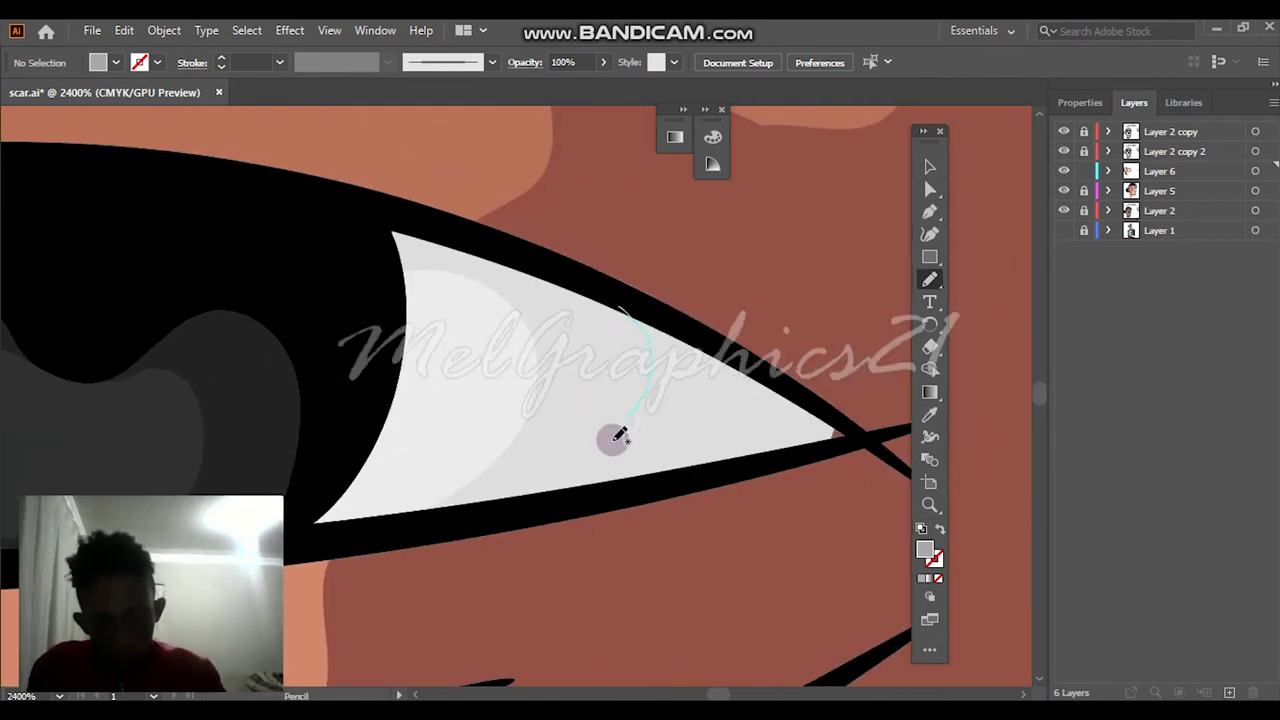
drag(746, 354, 740, 350)
scroll(800, 250, down, 3)
Sample the left iris's dark grey with the Eyedropper and set a near-black fill
scroll(600, 285, up, 3)
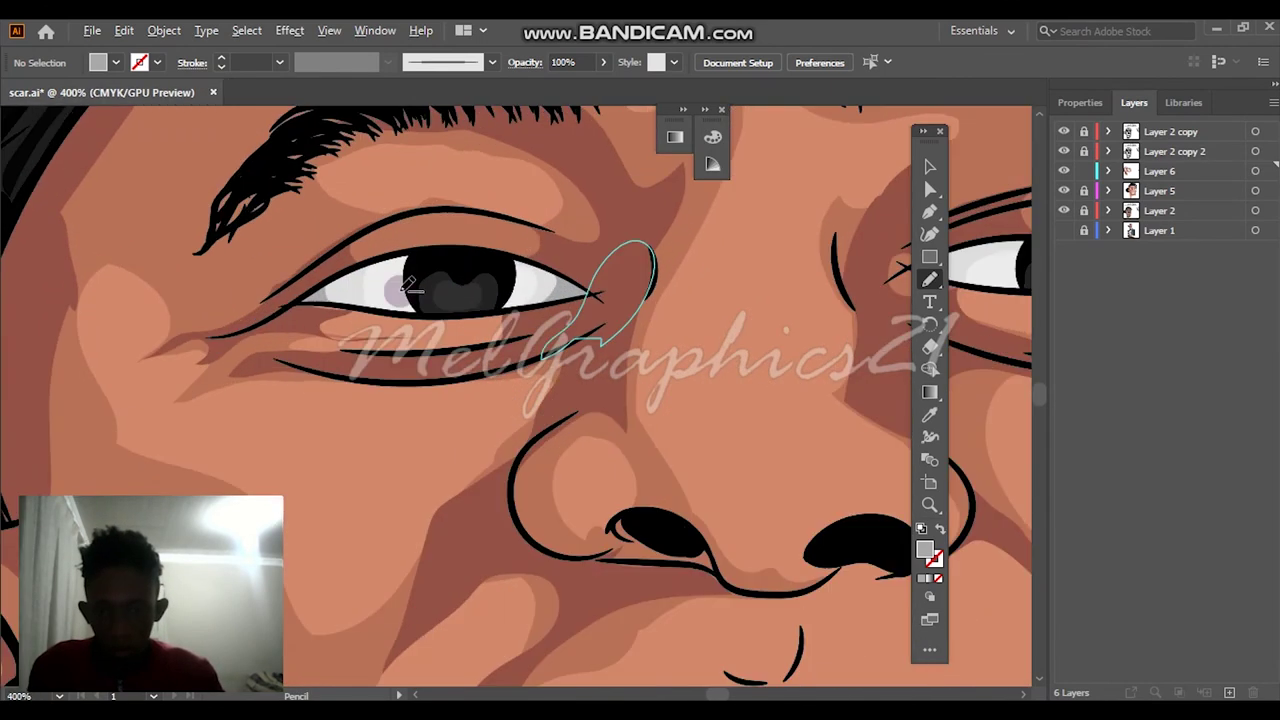
scroll(646, 234, up, 2)
key(i)
click(646, 234)
double_click(925, 550)
key(Return)
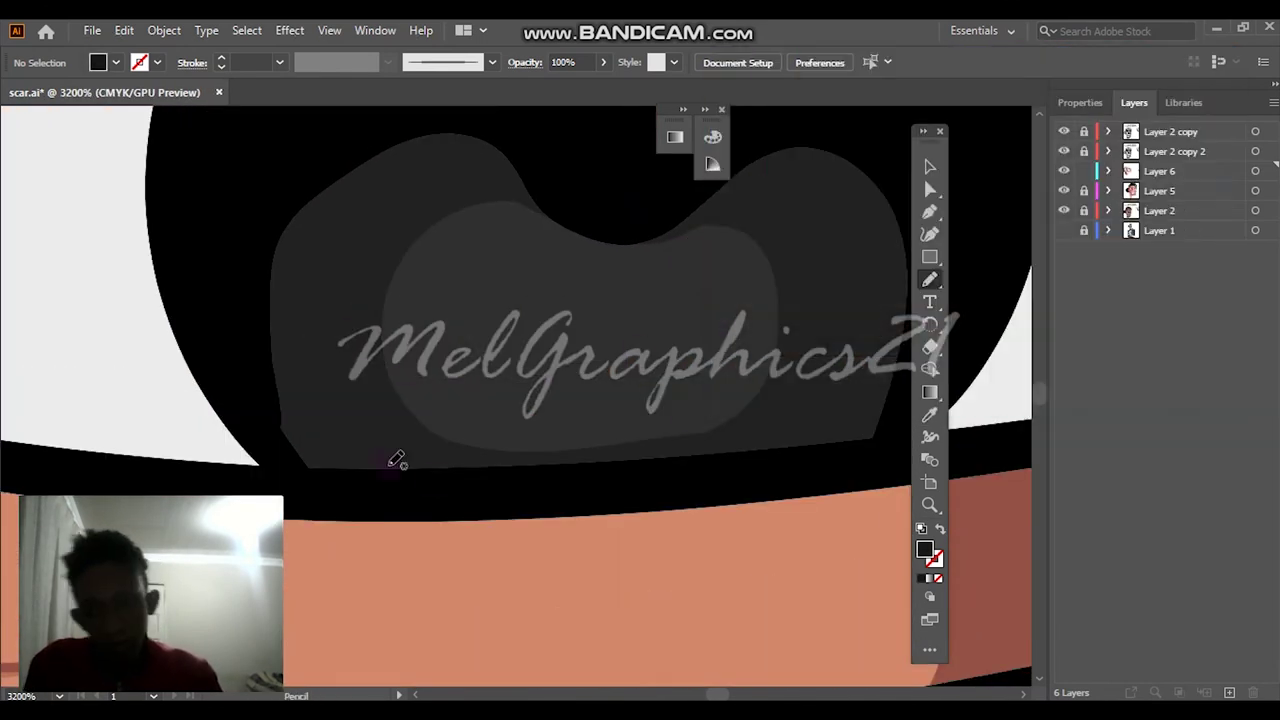
key(ctrl+0)
key(n)
scroll(497, 362, up, 5)
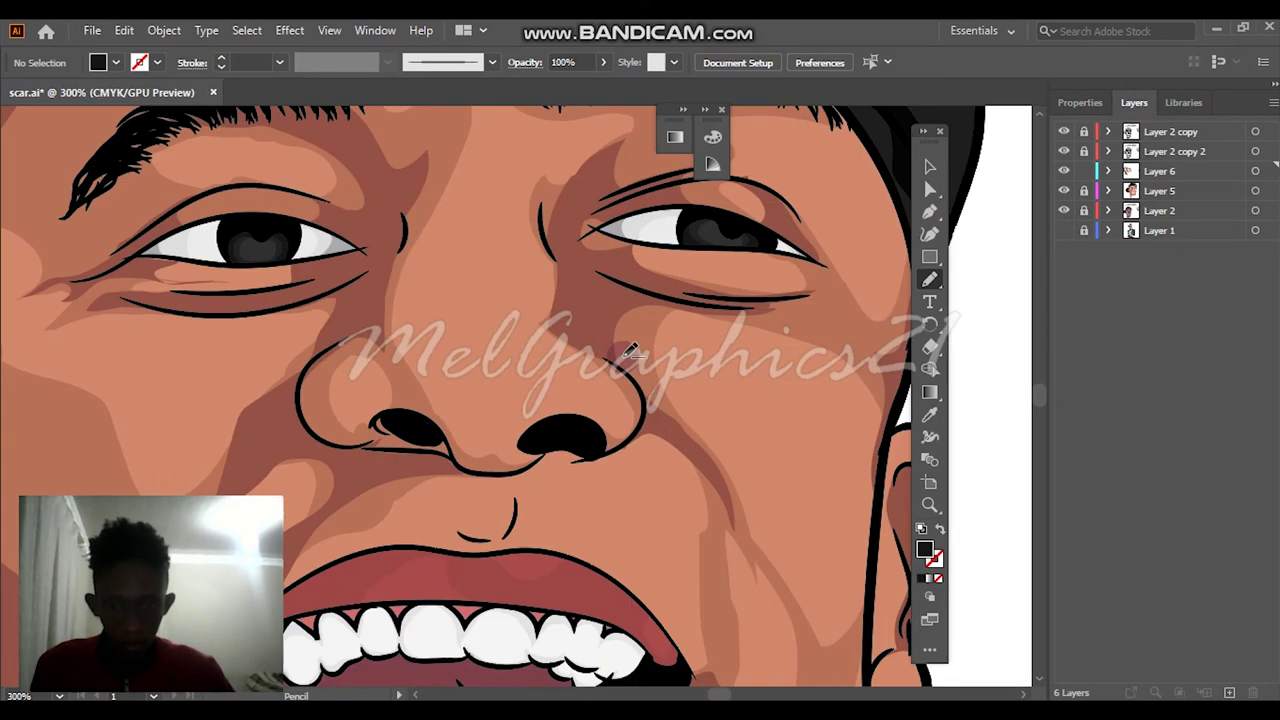
key(v)
click(430, 345)
key(ctrl+shift+a)
scroll(707, 557, down, 5)
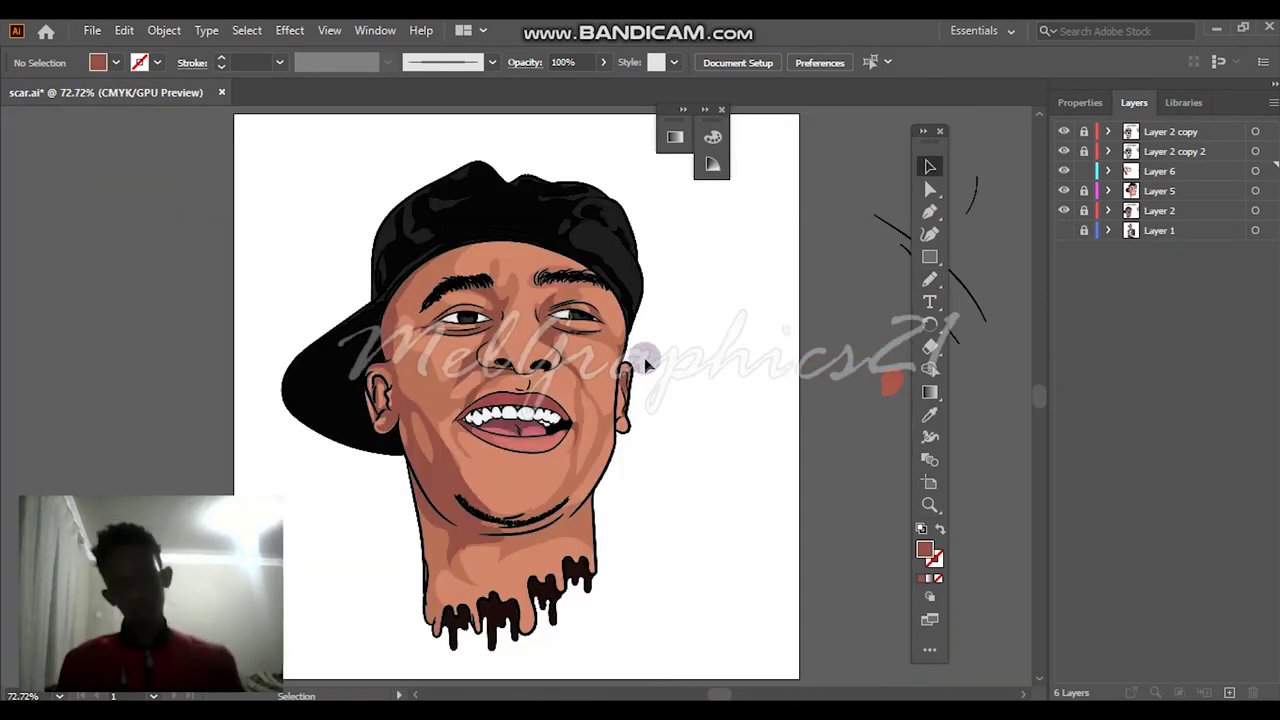
Sample the cap's dark colour with the Eyedropper, set a near-black fill, and activate the Pencil tool
scroll(614, 271, up, 5)
key(i)
click(614, 271)
double_click(925, 550)
click(1185, 128)
key(n)
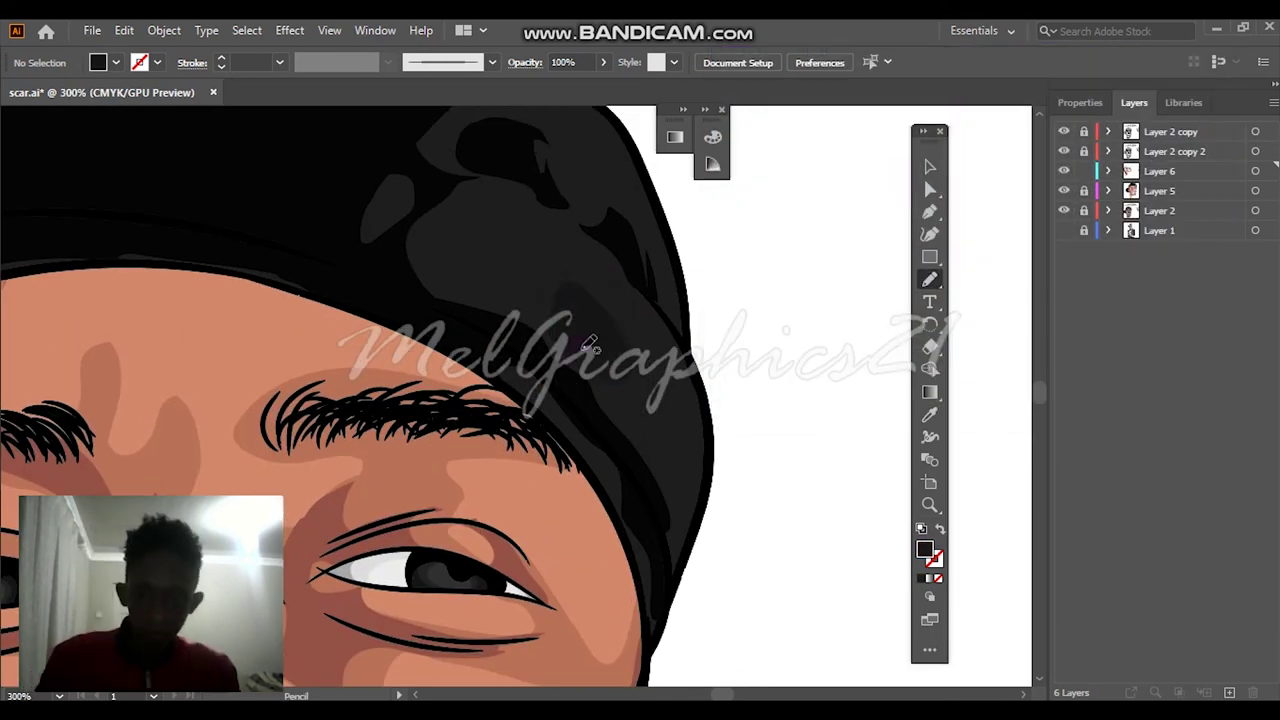
Hide Layer 2 and show the reference photo in Layer 1 beneath the cap's line art
click(1063, 190)
scroll(486, 277, up, 3)
drag(508, 245, 424, 477)
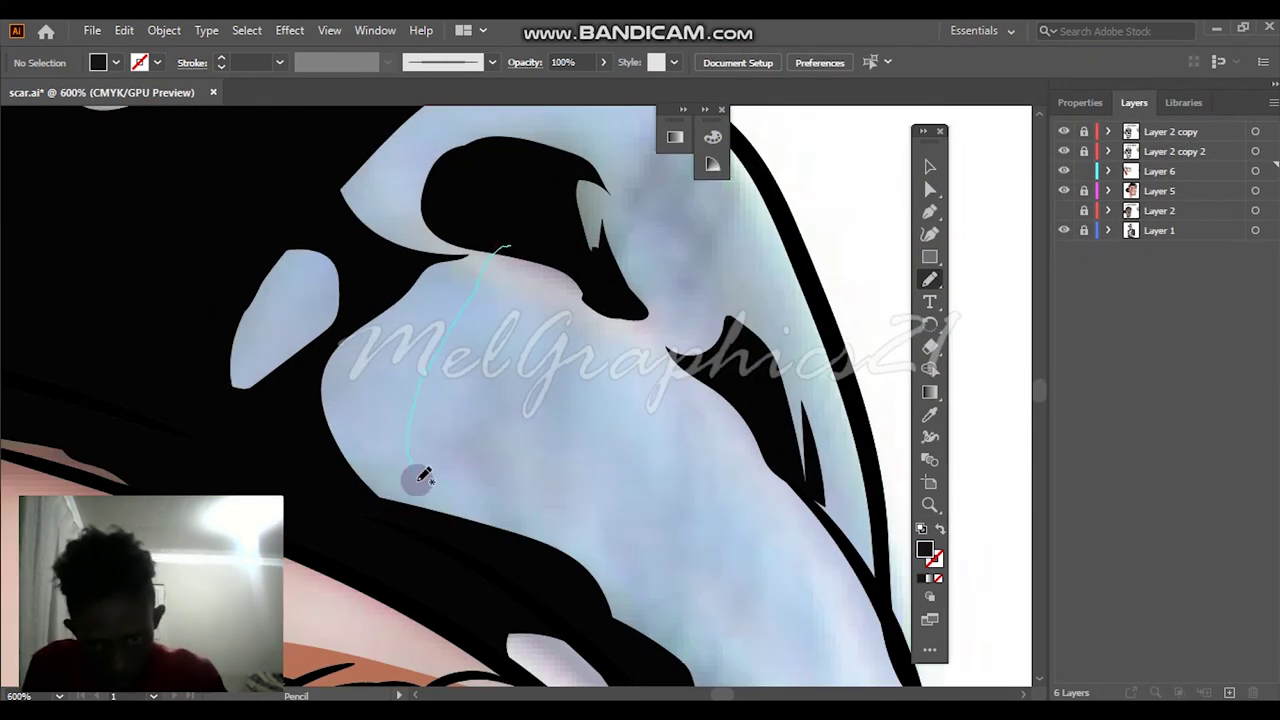
drag(573, 432, 505, 245)
key(ctrl+z)
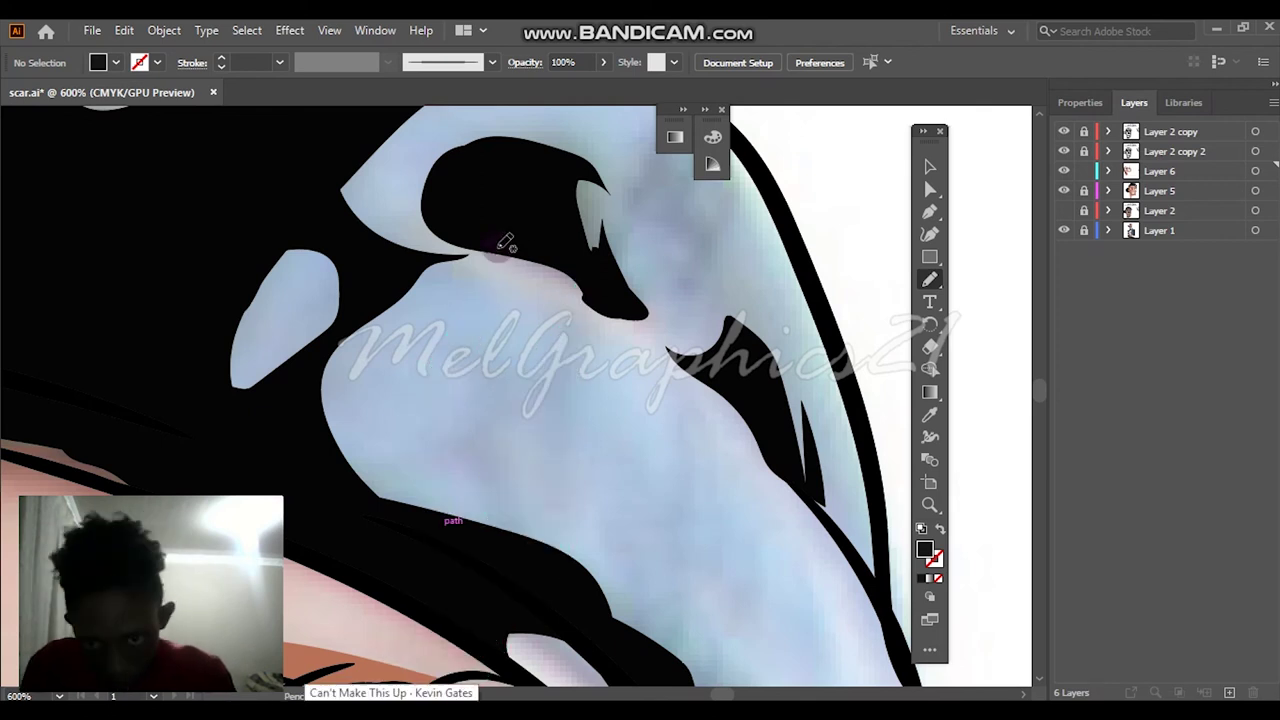
mouse_move(310, 488)
mouse_down()
mouse_move(372, 433)
mouse_move(428, 336)
mouse_up()
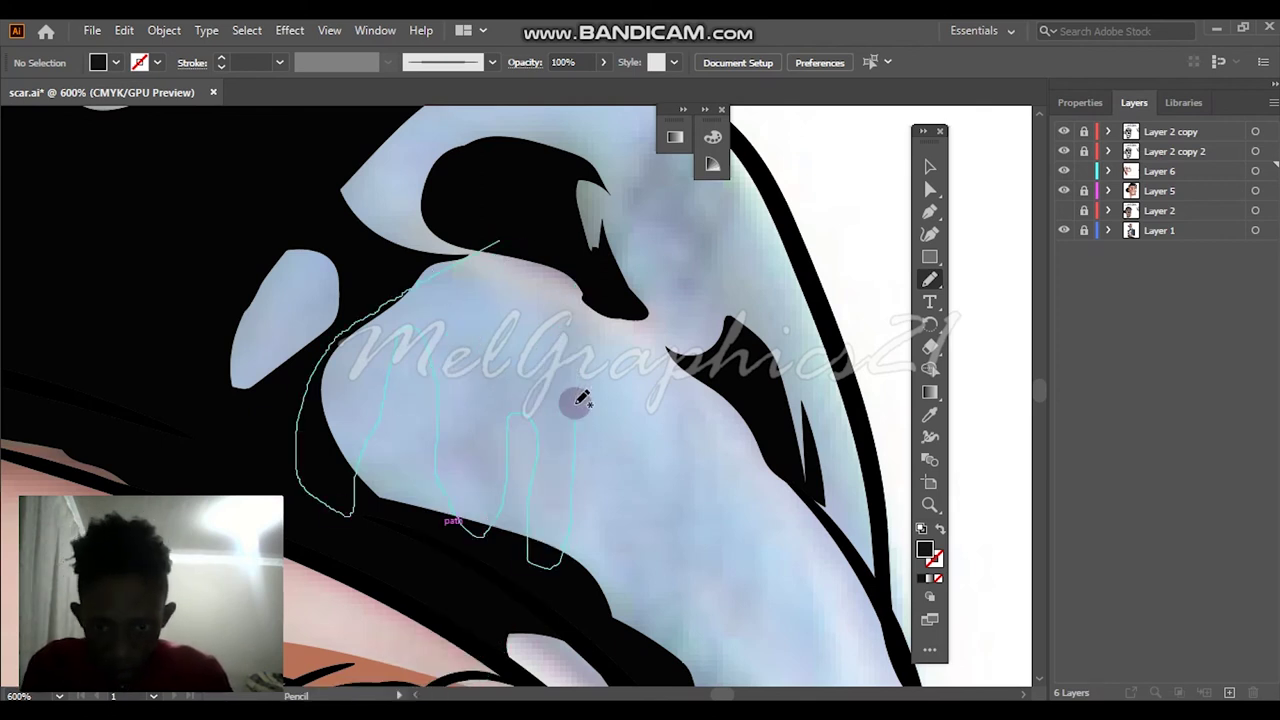
drag(520, 265, 500, 232)
key(ctrl+z)
Add a new layer above Layer 2 and draw near-black Pencil shadow shapes around the highlights on the cap's right half
click(1178, 211)
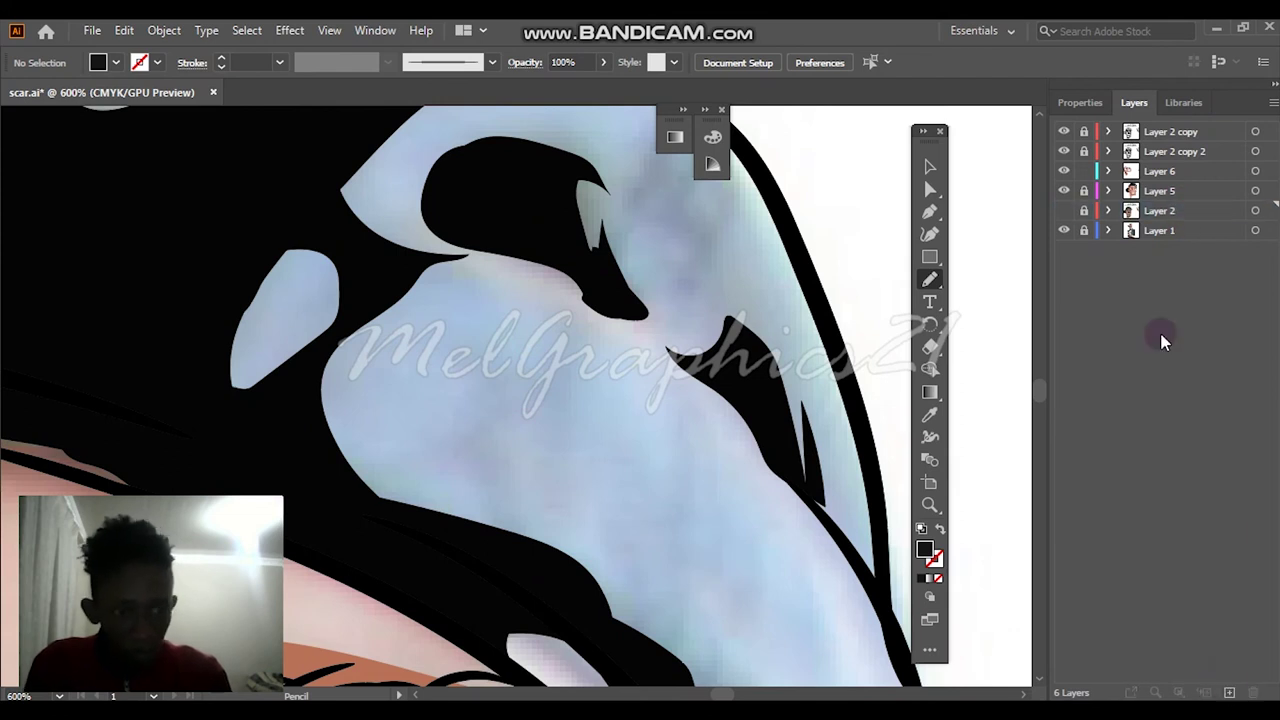
click(1229, 692)
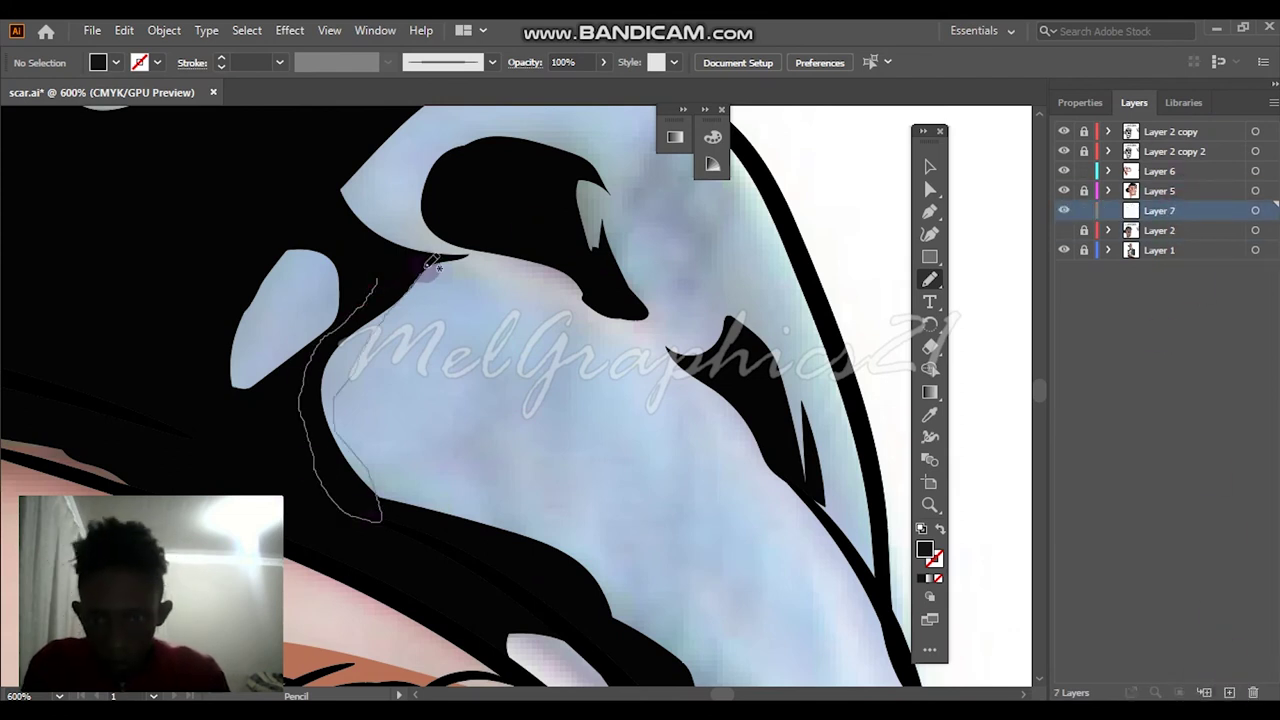
drag(432, 262, 407, 350)
drag(538, 455, 551, 327)
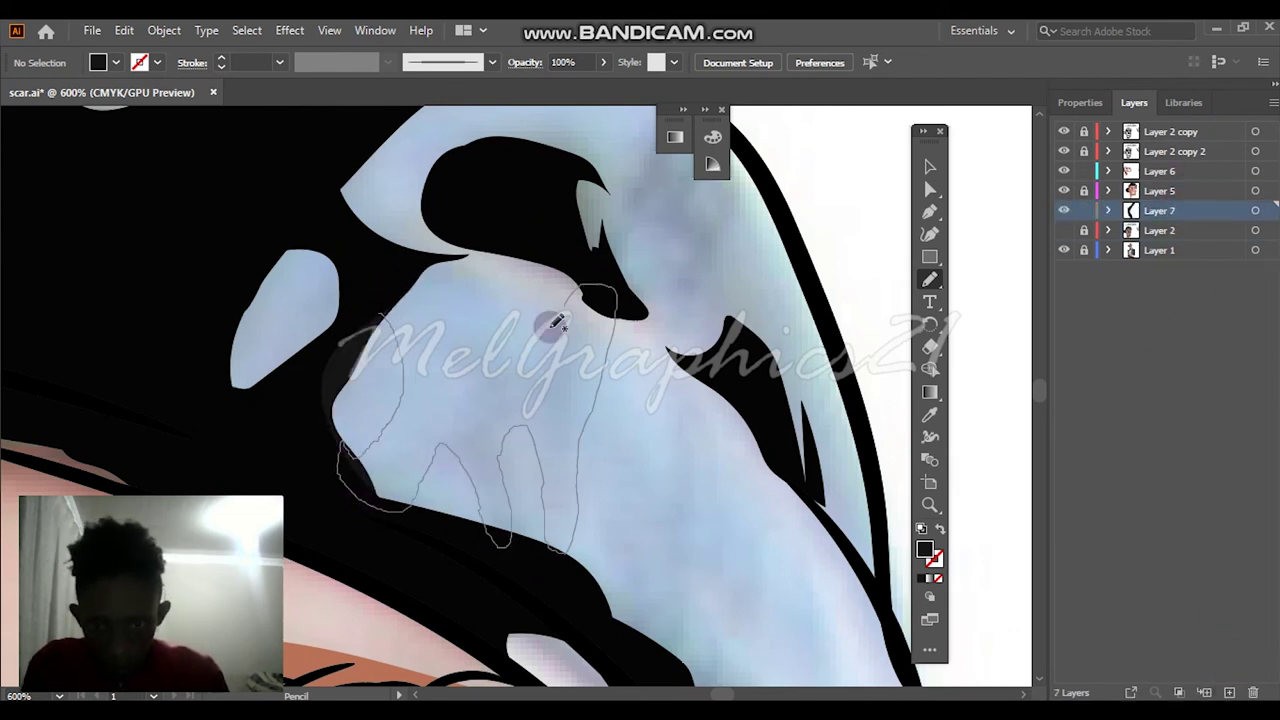
drag(362, 322, 362, 322)
drag(287, 248, 280, 340)
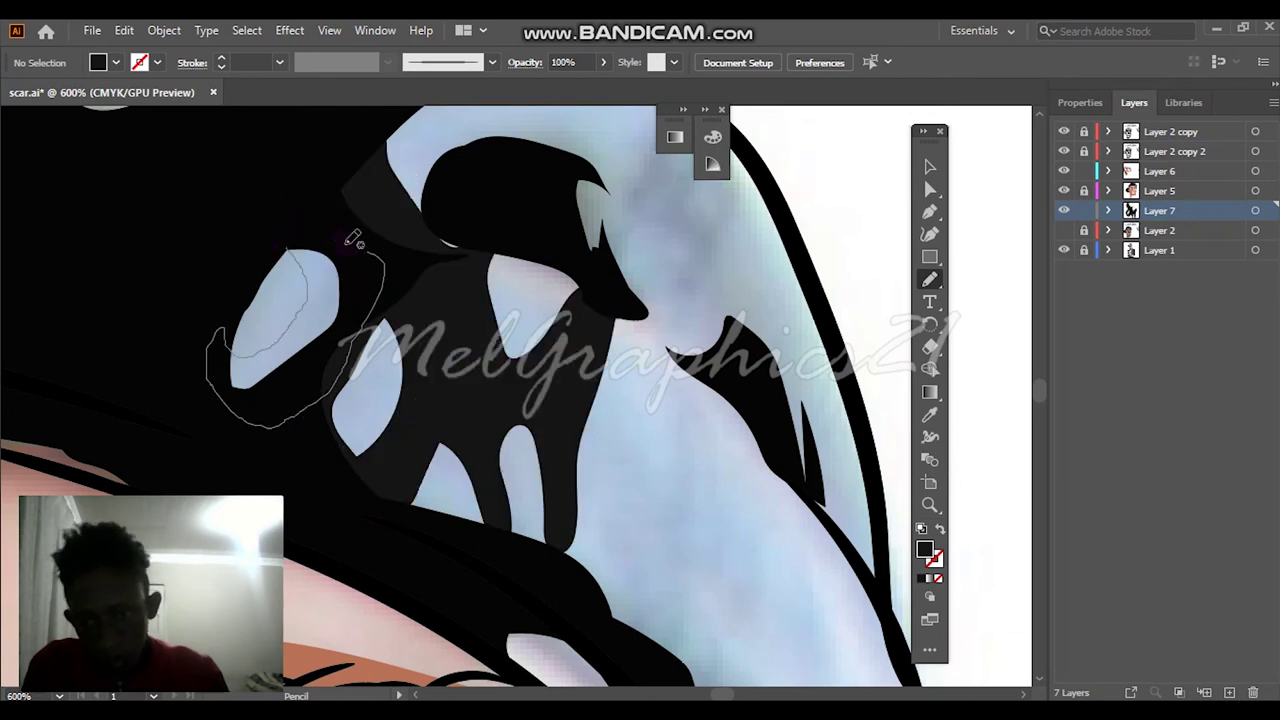
drag(353, 240, 353, 240)
Draw near-black, finger-like Pencil shadow shapes along the lower edge of the large highlight on the cap's right side
scroll(568, 452, down, 1)
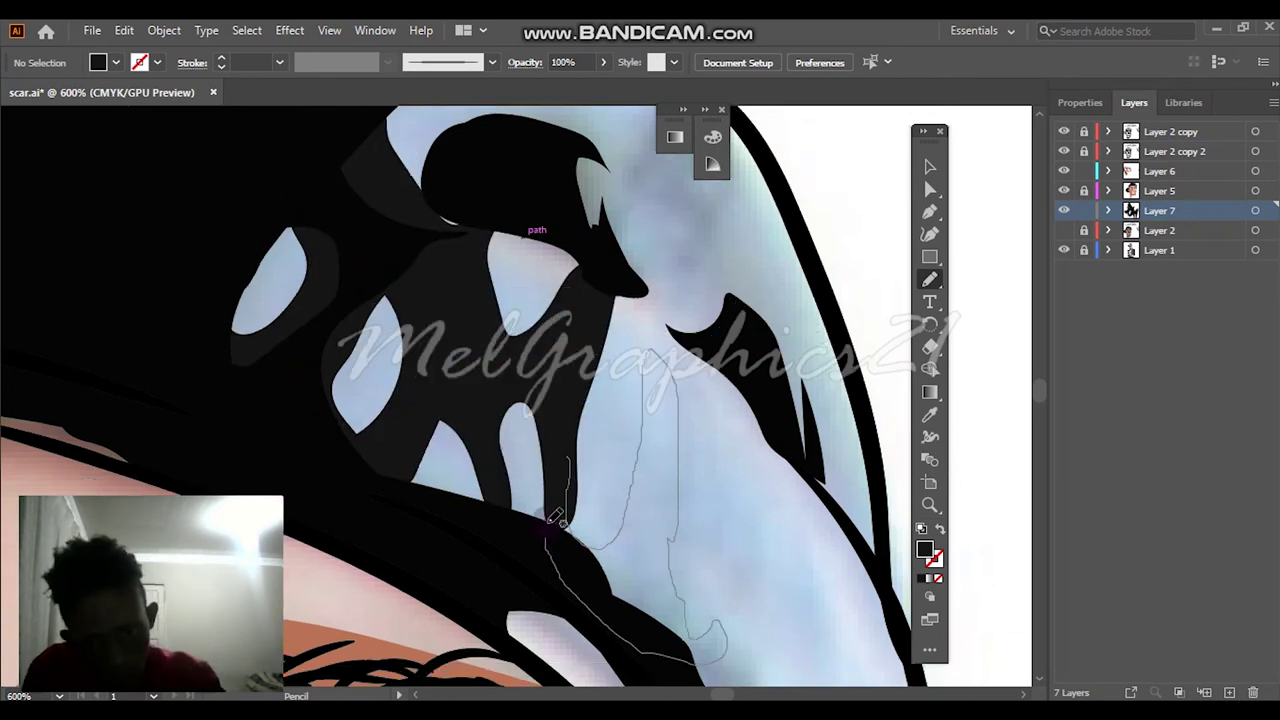
drag(557, 517, 557, 517)
scroll(557, 517, down, 5)
scroll(600, 500, right, 3)
drag(655, 622, 620, 487)
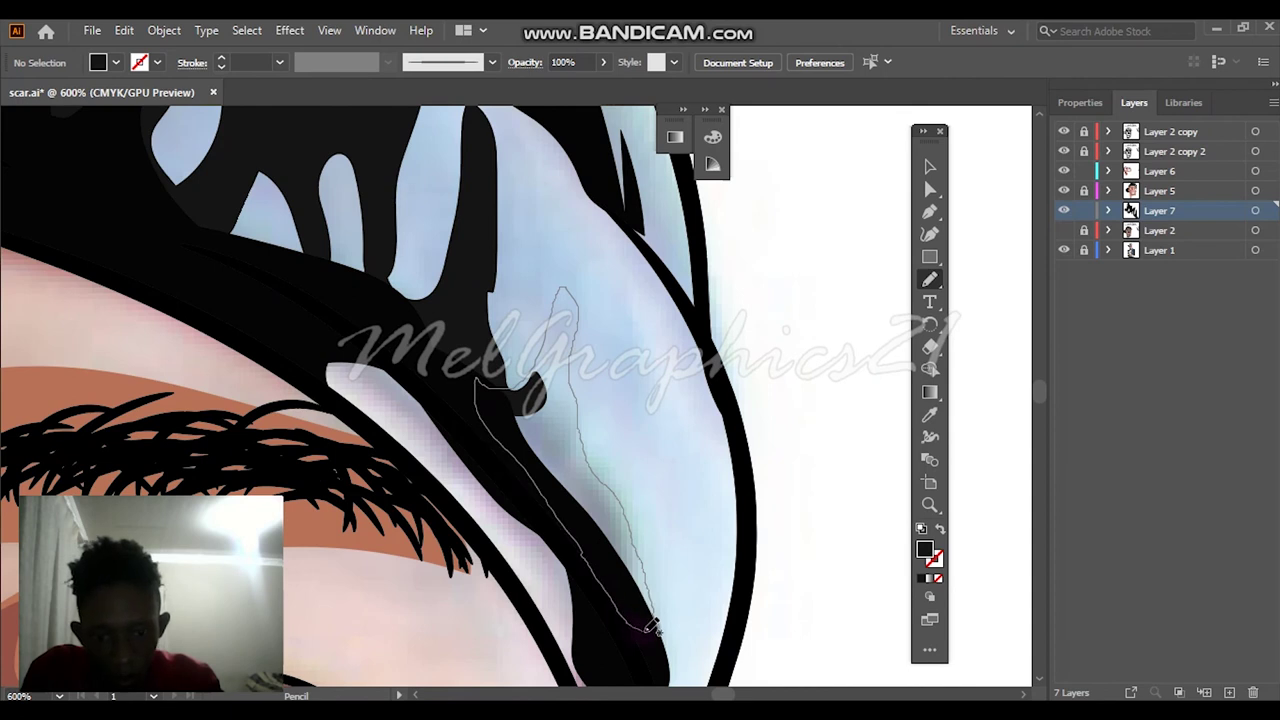
drag(651, 626, 651, 626)
Draw near-black Pencil shadow shapes on the cap's band above the right temple and in its lower right corner
scroll(570, 548, down, 5)
drag(578, 368, 578, 368)
scroll(623, 557, up, 3)
drag(578, 575, 535, 425)
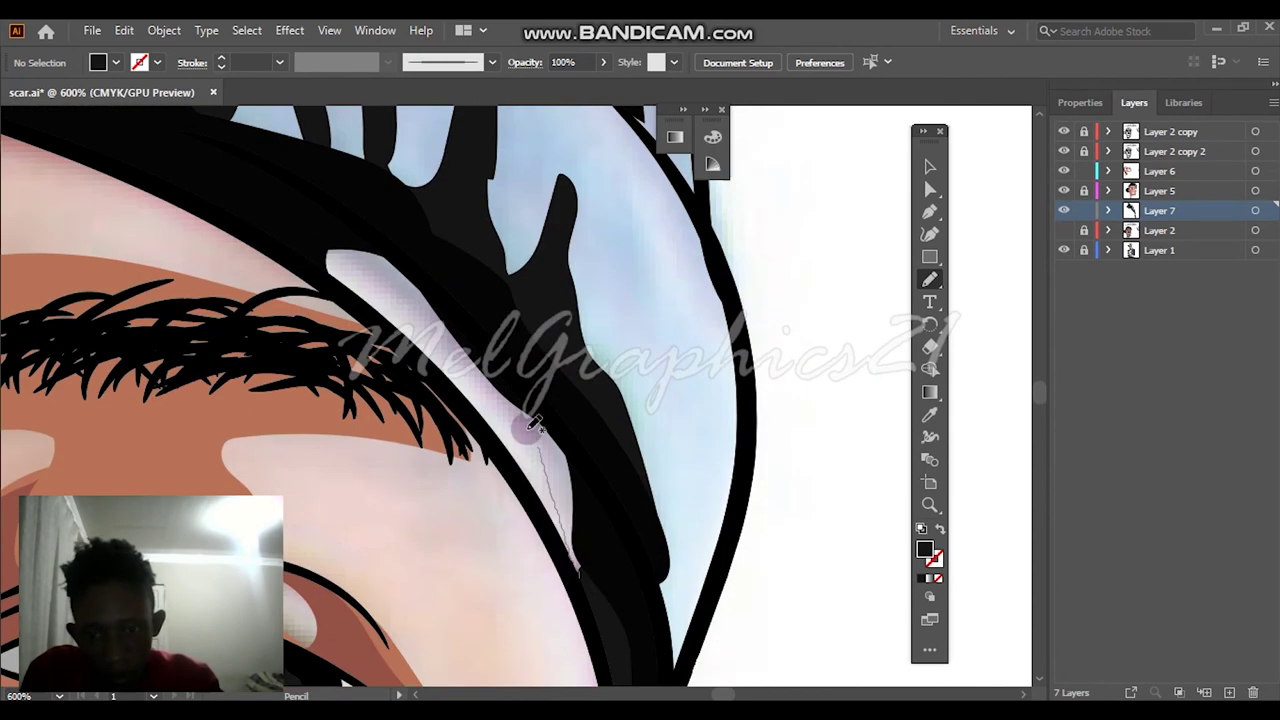
drag(591, 580, 591, 580)
scroll(652, 392, down, 2)
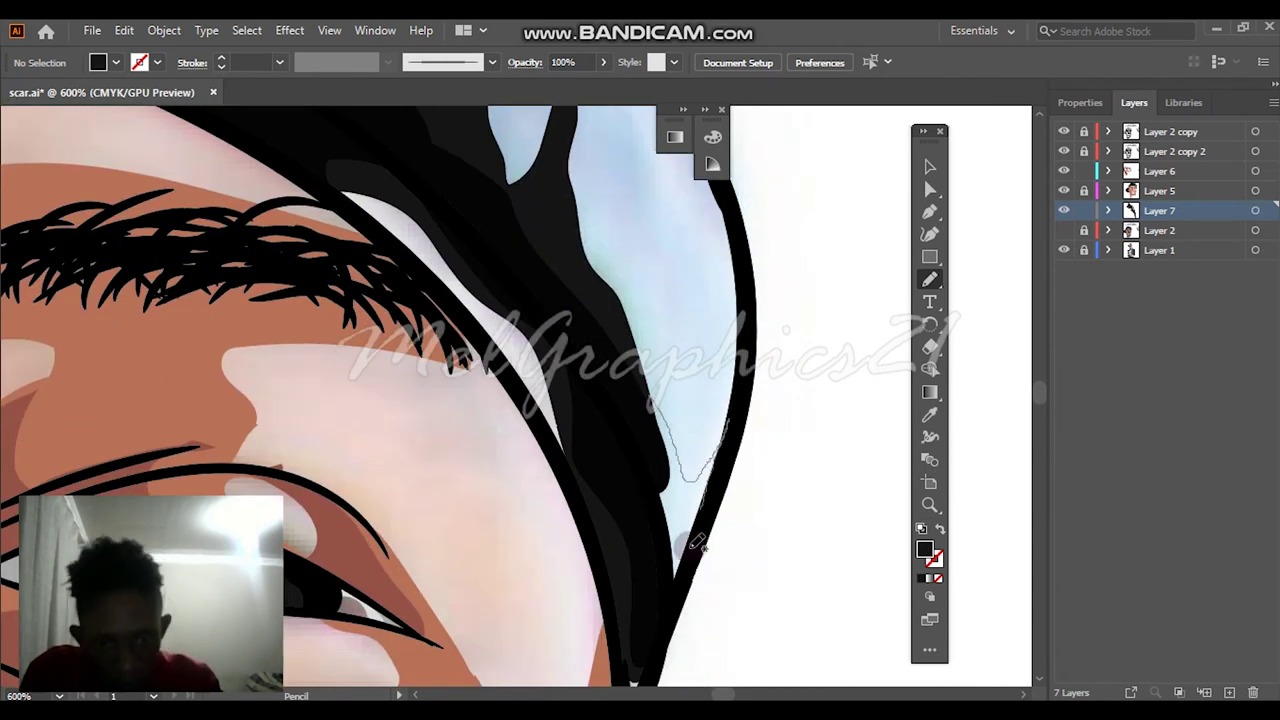
drag(697, 541, 650, 608)
key(ctrl+0)
click(1063, 250)
click(1063, 250)
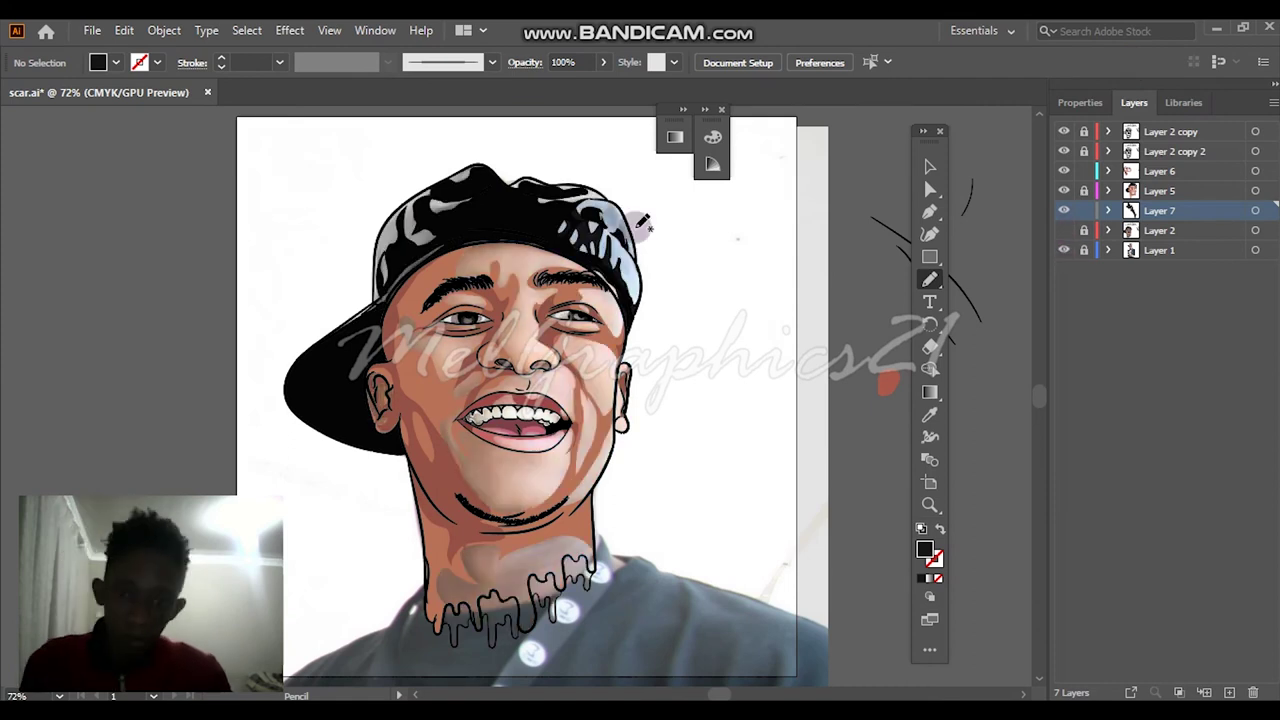
Draw near-black Pencil shadow shapes over the cap's upper right side and around the curved fold there
scroll(641, 222, up, 6)
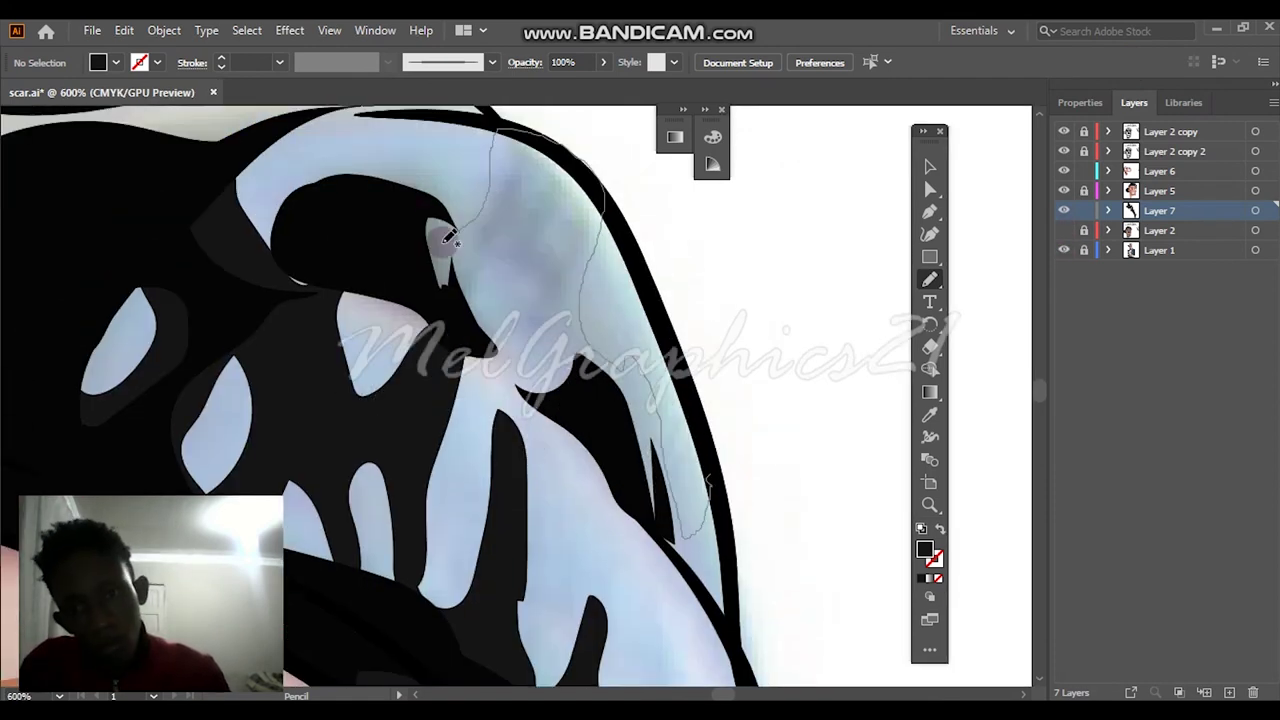
drag(718, 510, 716, 508)
scroll(391, 243, up, 4)
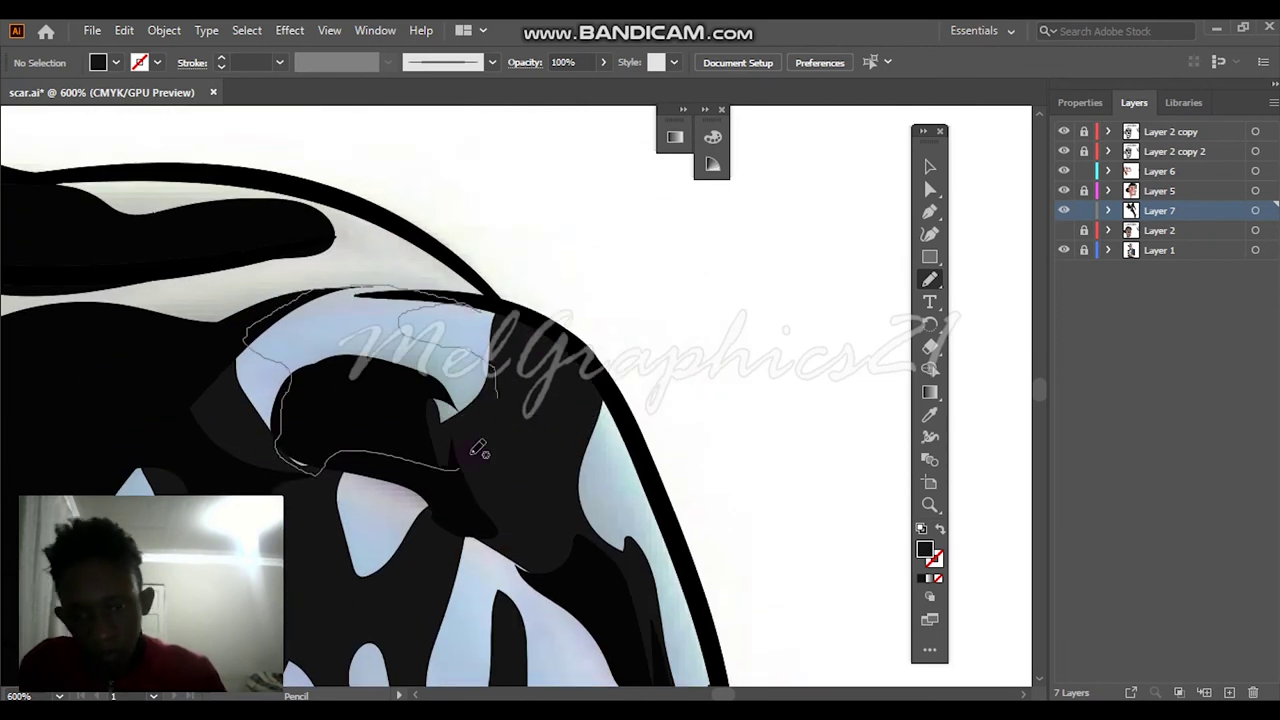
drag(479, 450, 476, 452)
Draw near-black Pencil shadow shapes along the highlights at the cap's crown and on its upper left front
scroll(234, 323, left, 6)
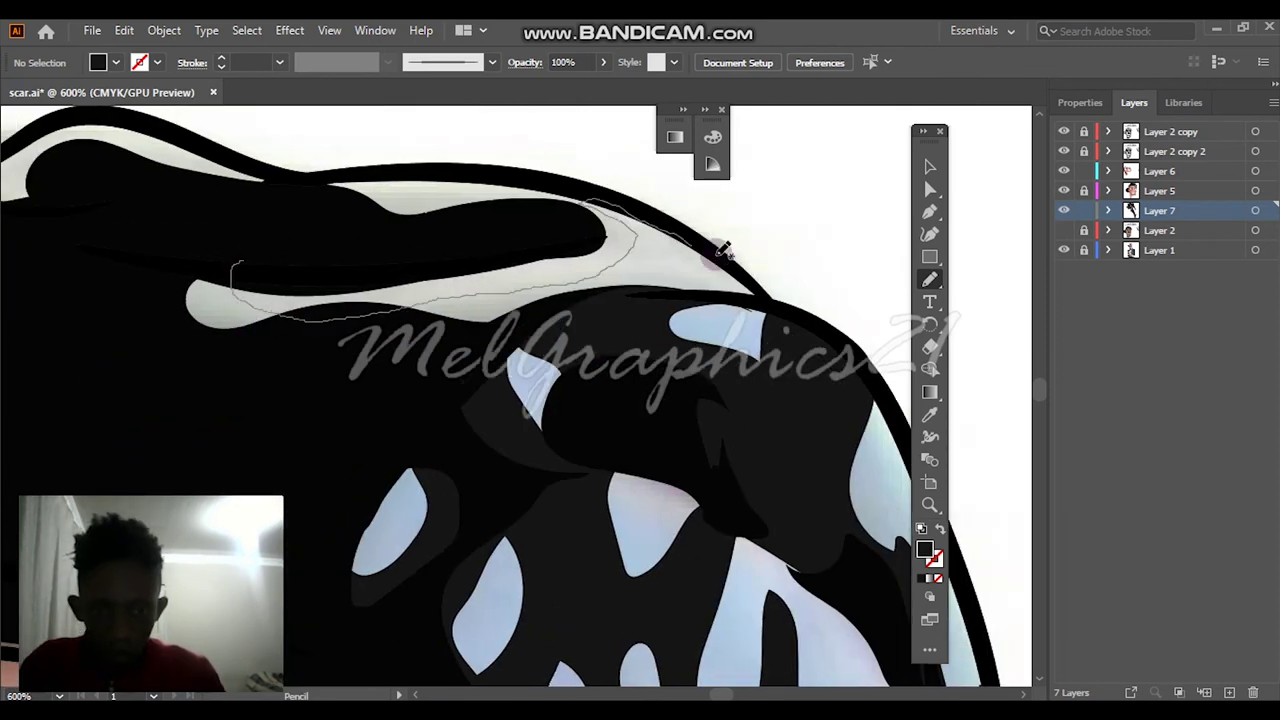
drag(307, 369, 305, 370)
scroll(231, 305, left, 6)
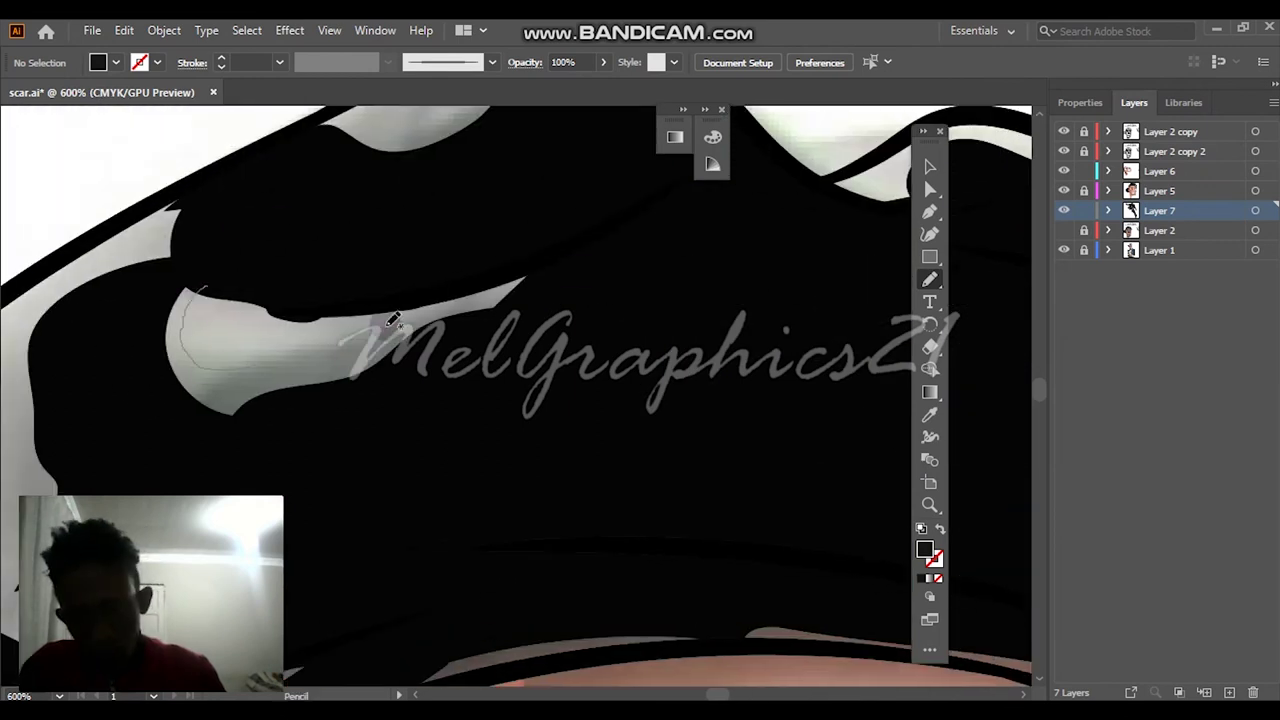
drag(190, 280, 189, 281)
Draw near-black Pencil shadow shapes around the forked highlight and the outer highlight on the cap's left side
scroll(189, 281, left, 6)
scroll(380, 500, down, 2)
drag(362, 570, 404, 440)
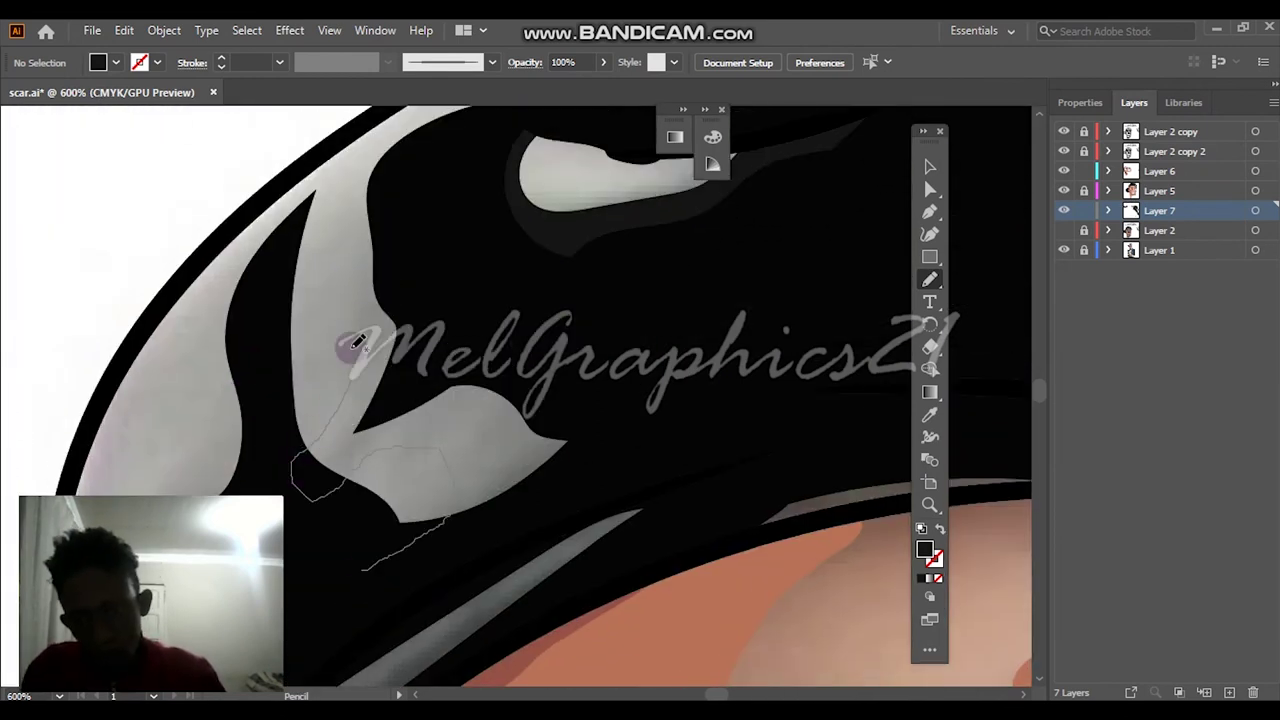
drag(385, 520, 399, 488)
scroll(428, 480, up, 5)
scroll(430, 400, down, 5)
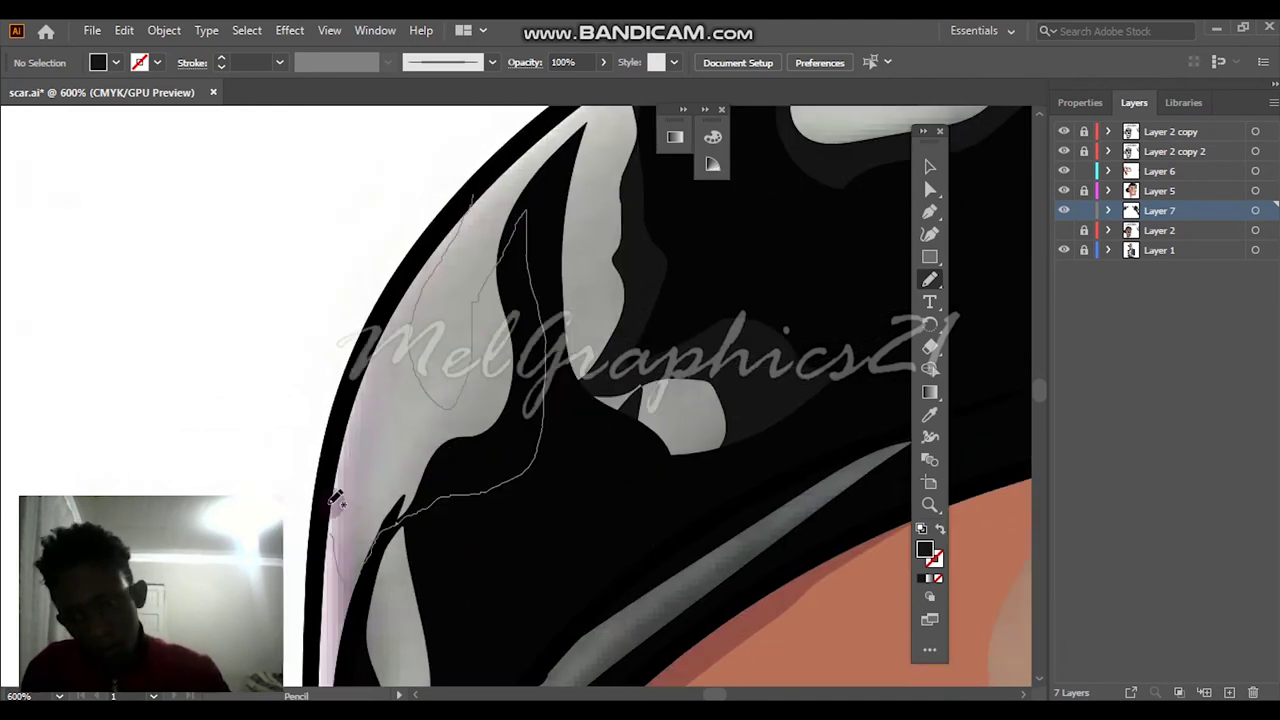
drag(455, 268, 456, 269)
Draw near-black Pencil shadow shapes down the cap's lower left edge and around the narrow highlight beside it
scroll(386, 286, down, 5)
drag(322, 296, 348, 224)
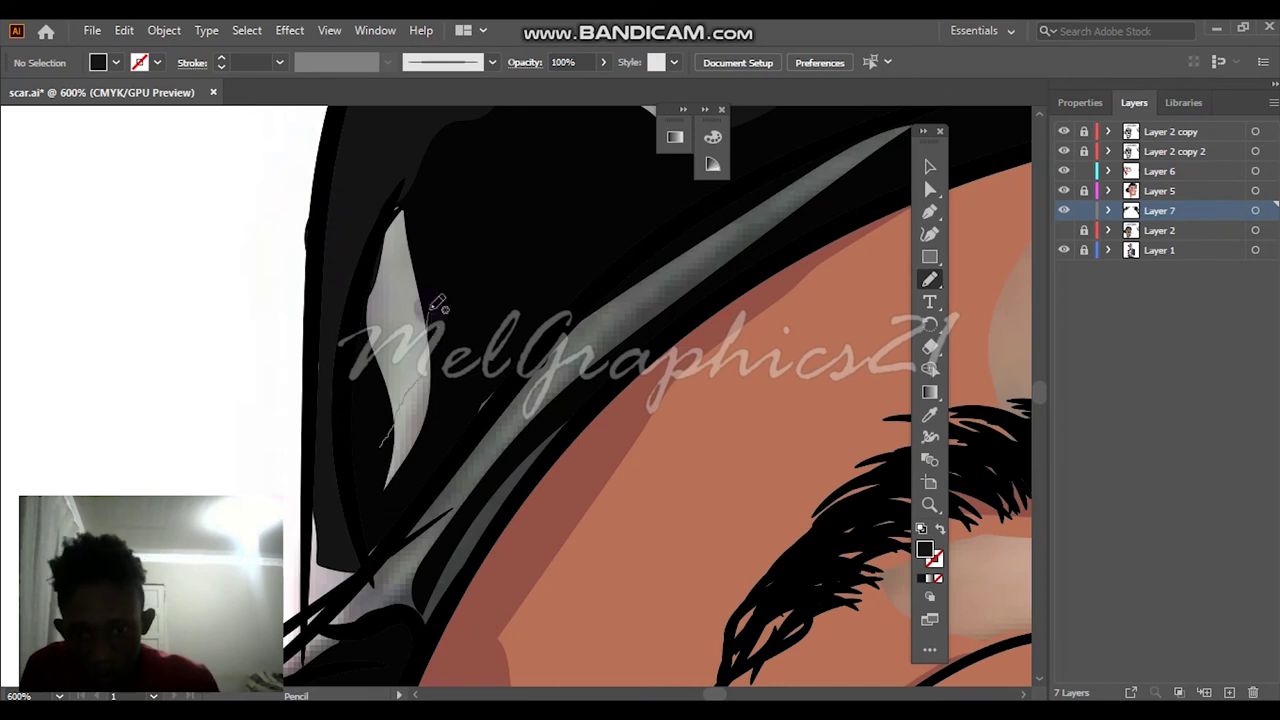
drag(437, 305, 420, 432)
drag(335, 395, 336, 396)
scroll(377, 497, down, 1)
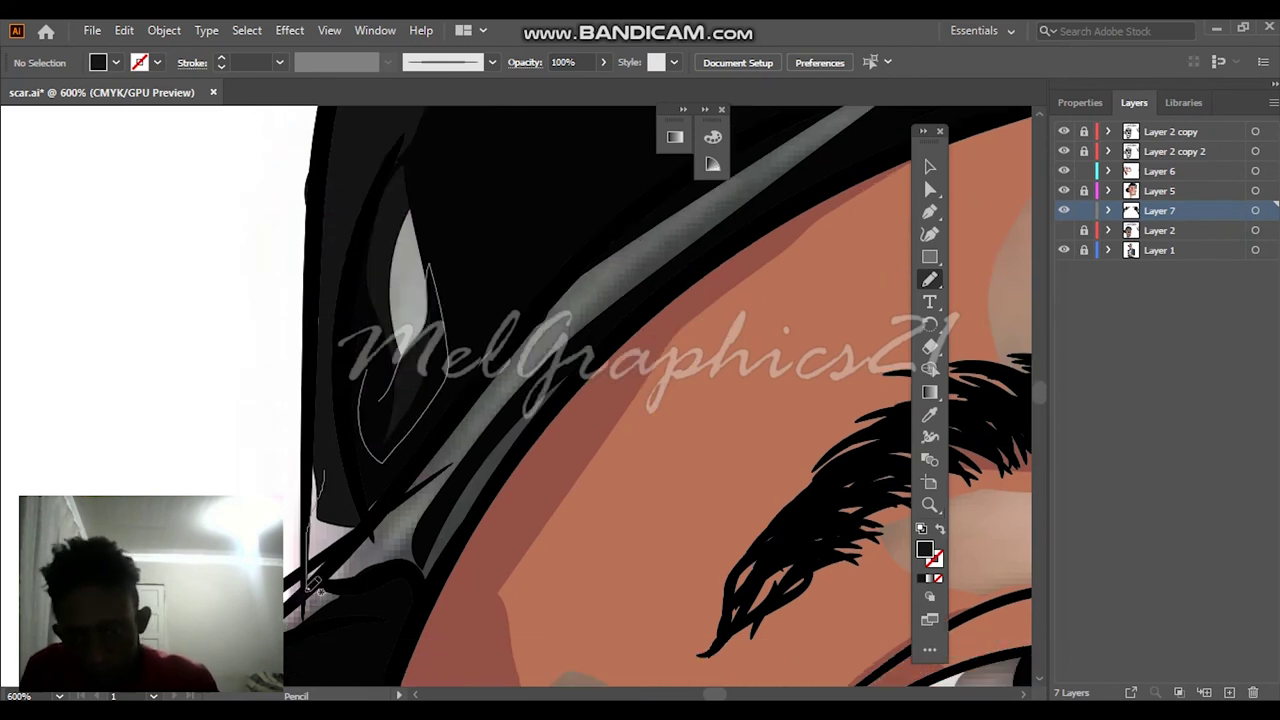
Draw a near-black Pencil shadow shape along the lower left part of the cap's band above the temple
scroll(371, 429, down, 2)
scroll(583, 420, up, 3)
drag(770, 322, 633, 470)
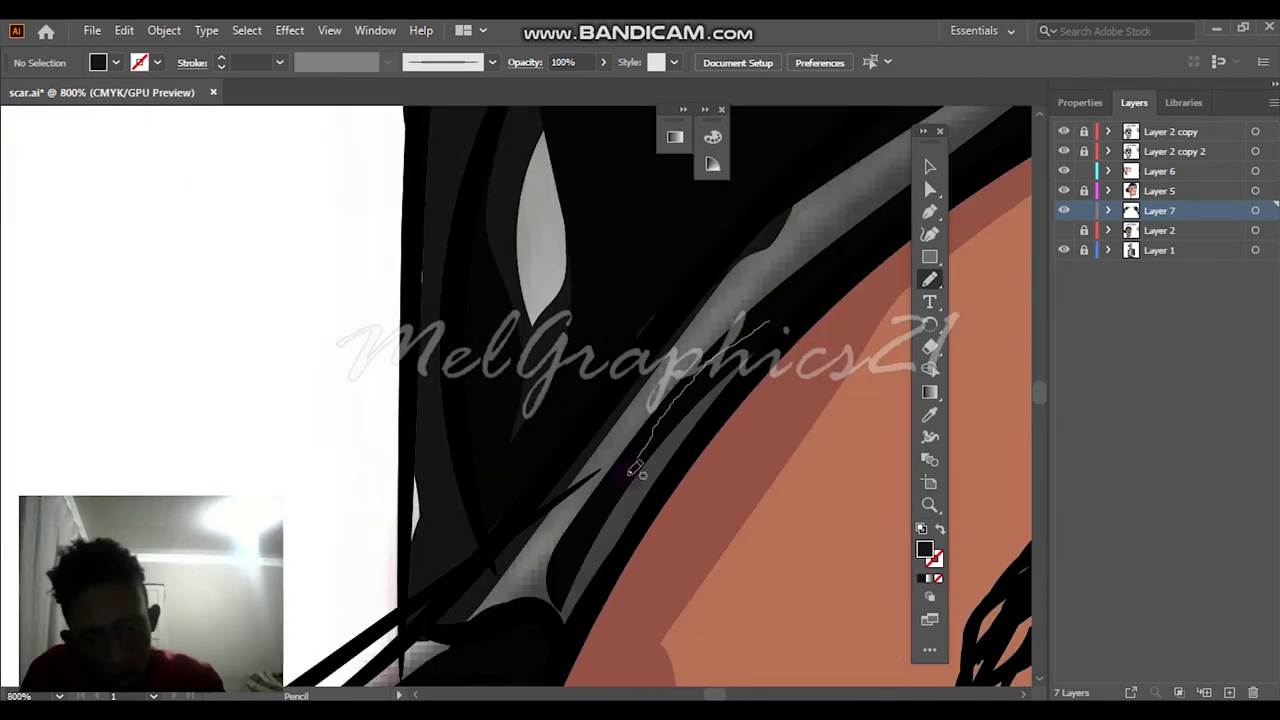
drag(500, 640, 782, 313)
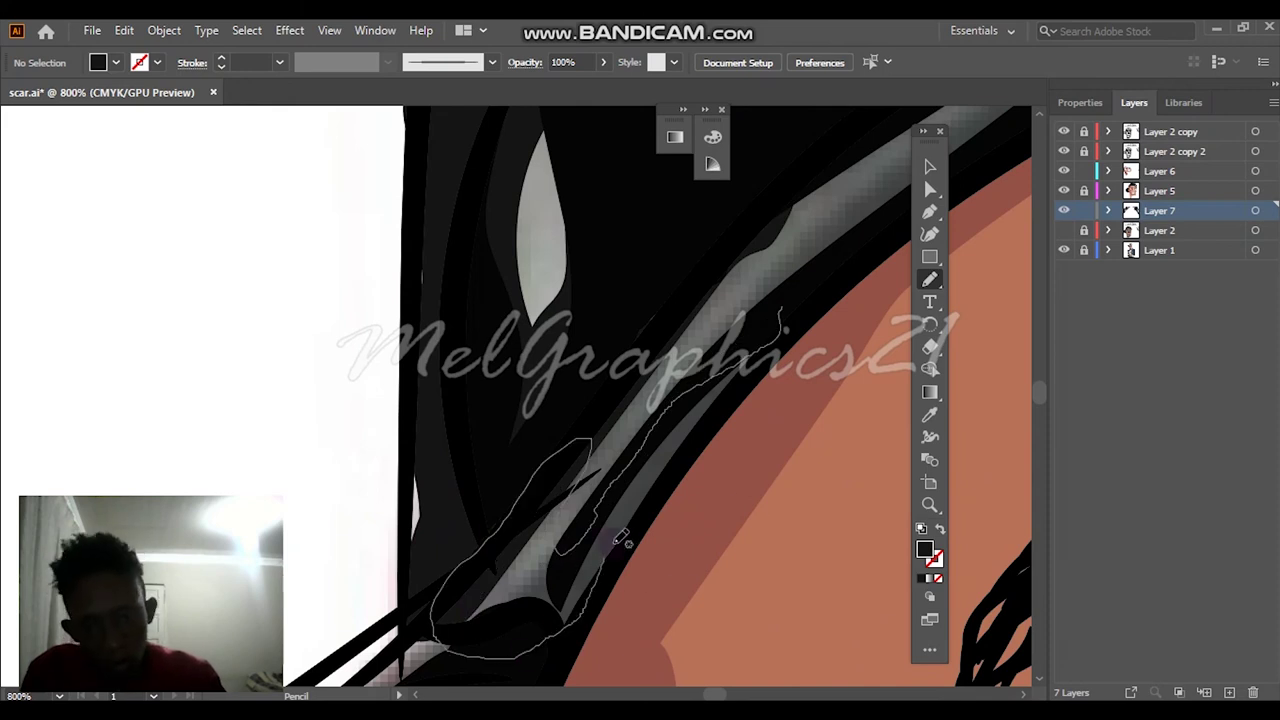
Hide the photo layer, show Layer 2 again, and add a new layer above Layer 5
key(ctrl+0)
click(1064, 250)
key(ctrl+l)
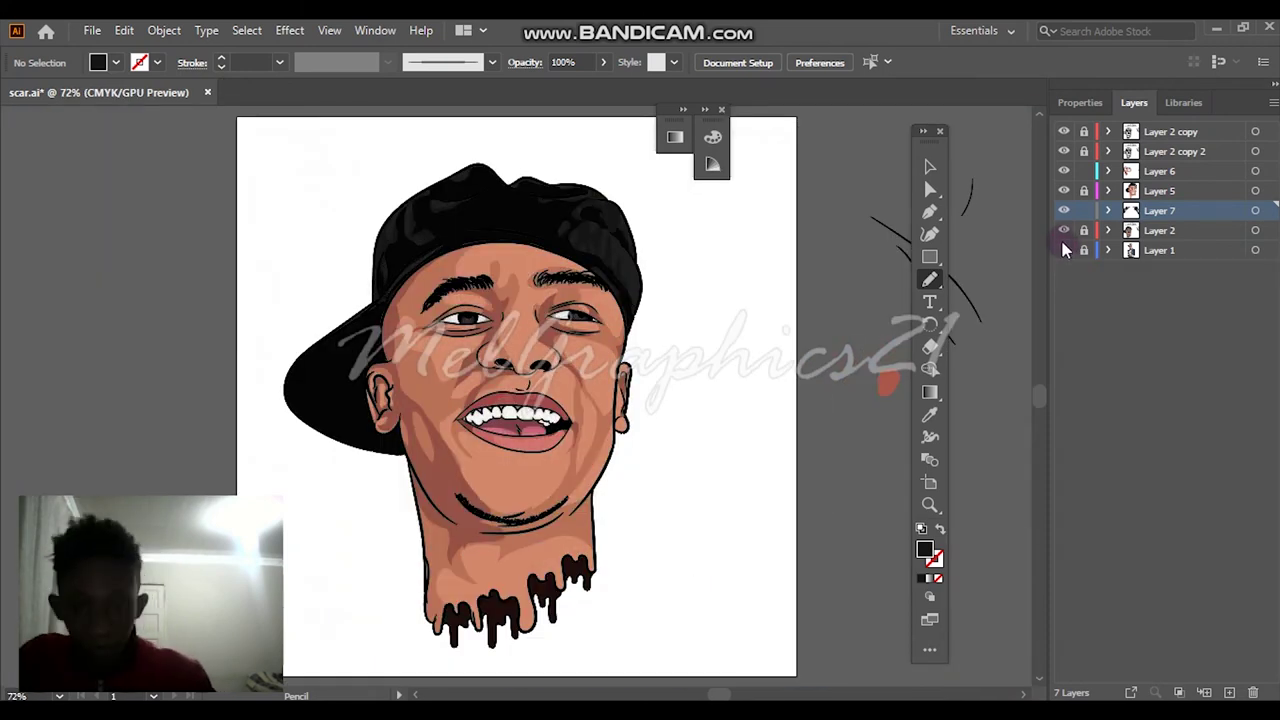
drag(1160, 210, 1160, 186)
Sample the skin's brown shadow colour beside the left ear with the Eyedropper and adjust the fill colour
click(930, 416)
click(404, 390)
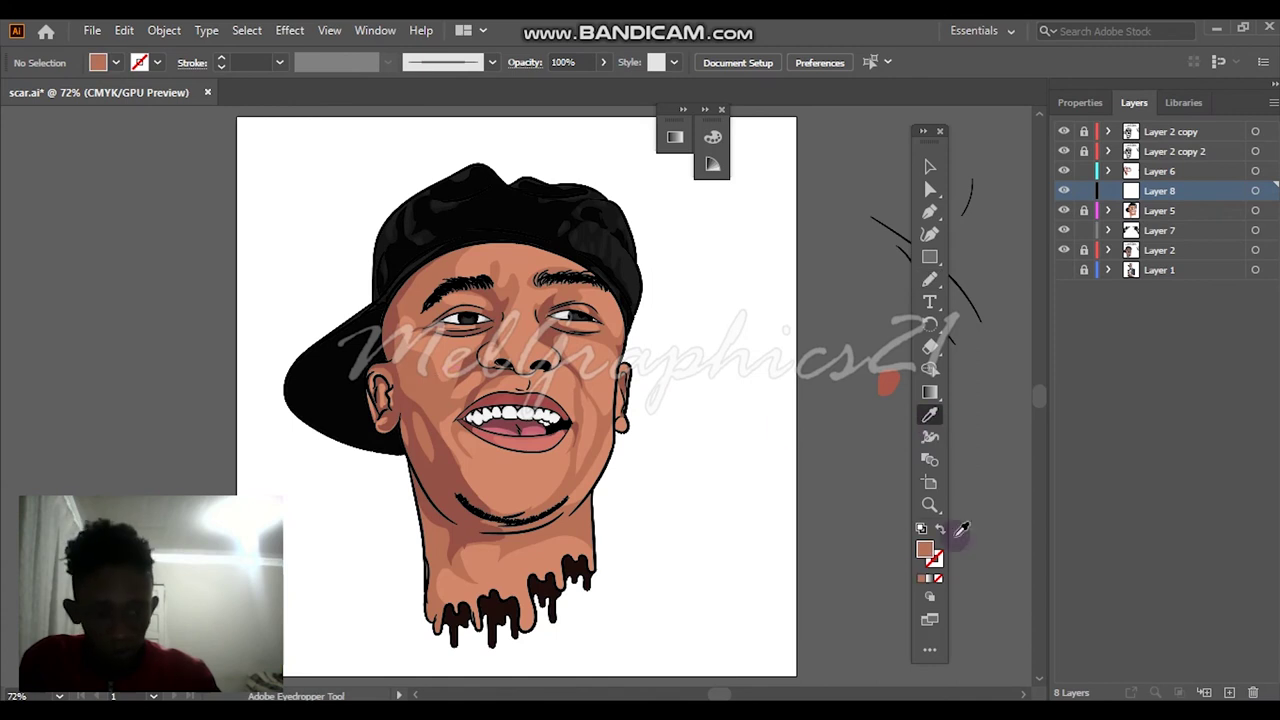
double_click(925, 549)
click(997, 345)
key(Return)
Draw a brown Pencil shadow shape on the cheek in front of the left ear
scroll(404, 345, up, 5)
key(n)
click(390, 297)
Select the new cheek shadow shape and darken it with Recolor Artwork, setting brightness to about 61%
click(930, 166)
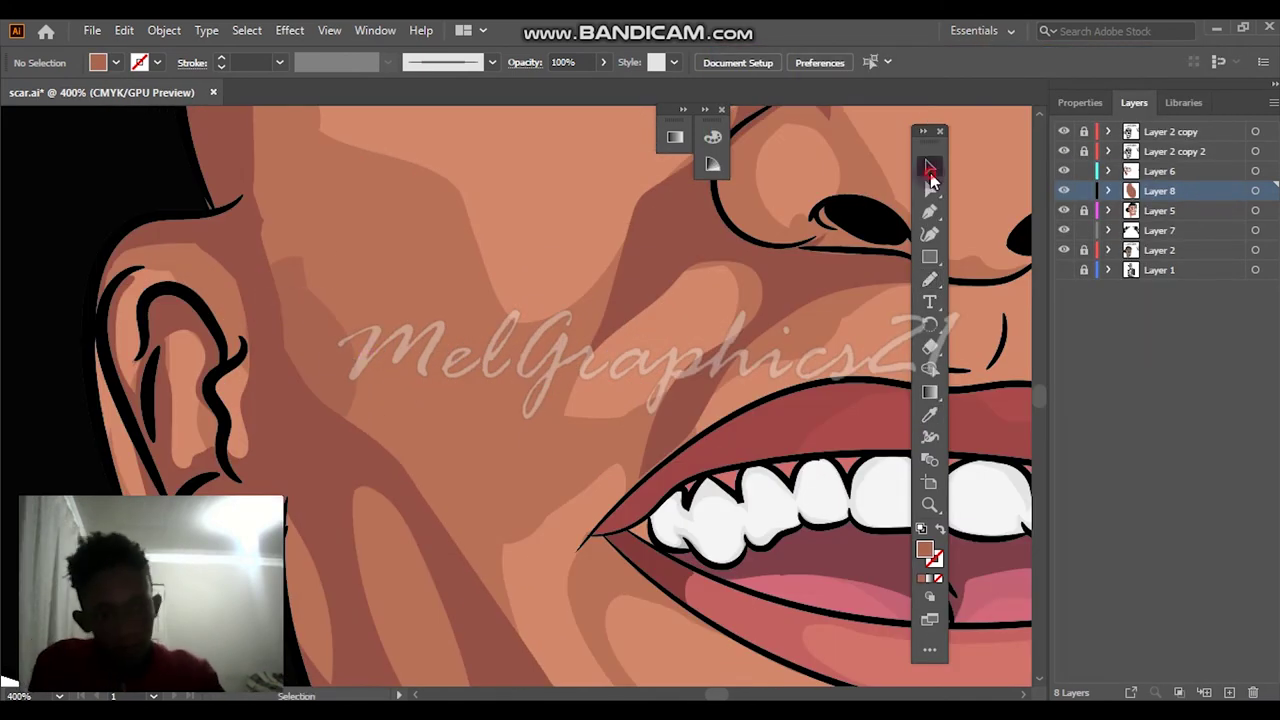
click(300, 345)
click(124, 30)
mouse_move(200, 360)
click(480, 362)
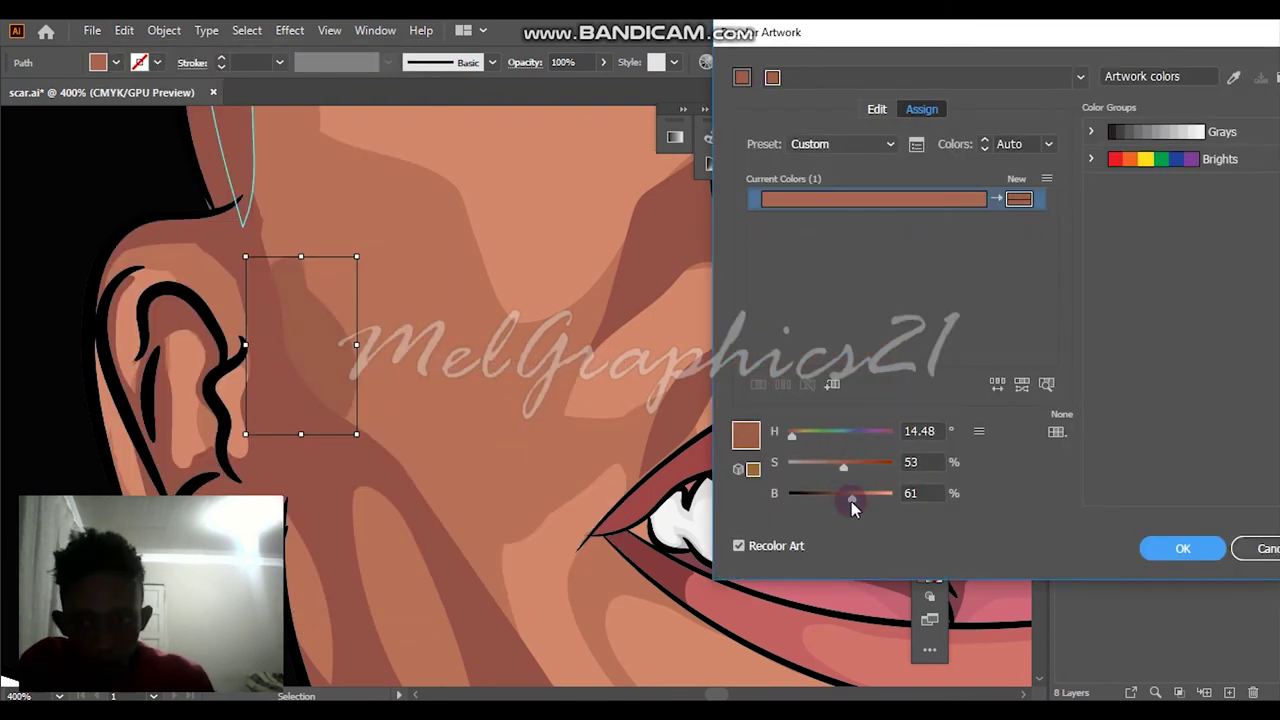
click(1183, 548)
click(651, 560)
Show the photo layer with Layers 5, 7 and 2 visible, and lock every layer except Layer 8
click(1064, 270)
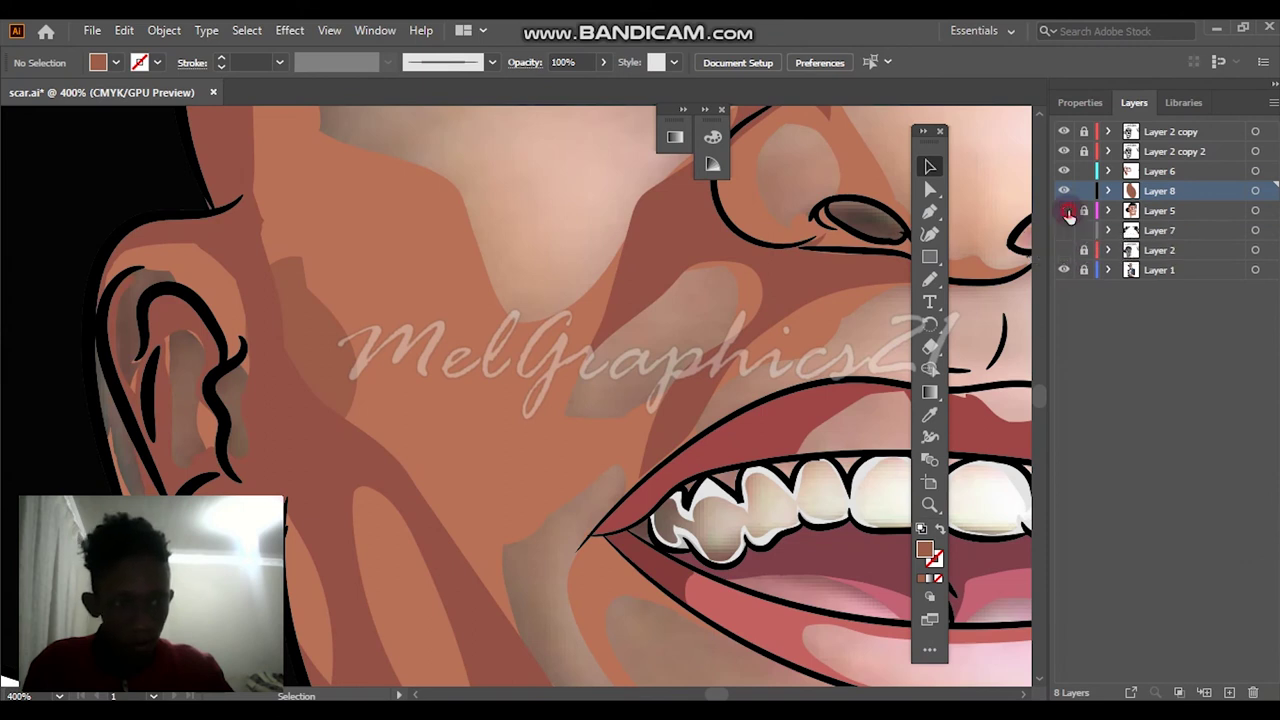
click(1065, 210)
click(1064, 230)
click(1064, 250)
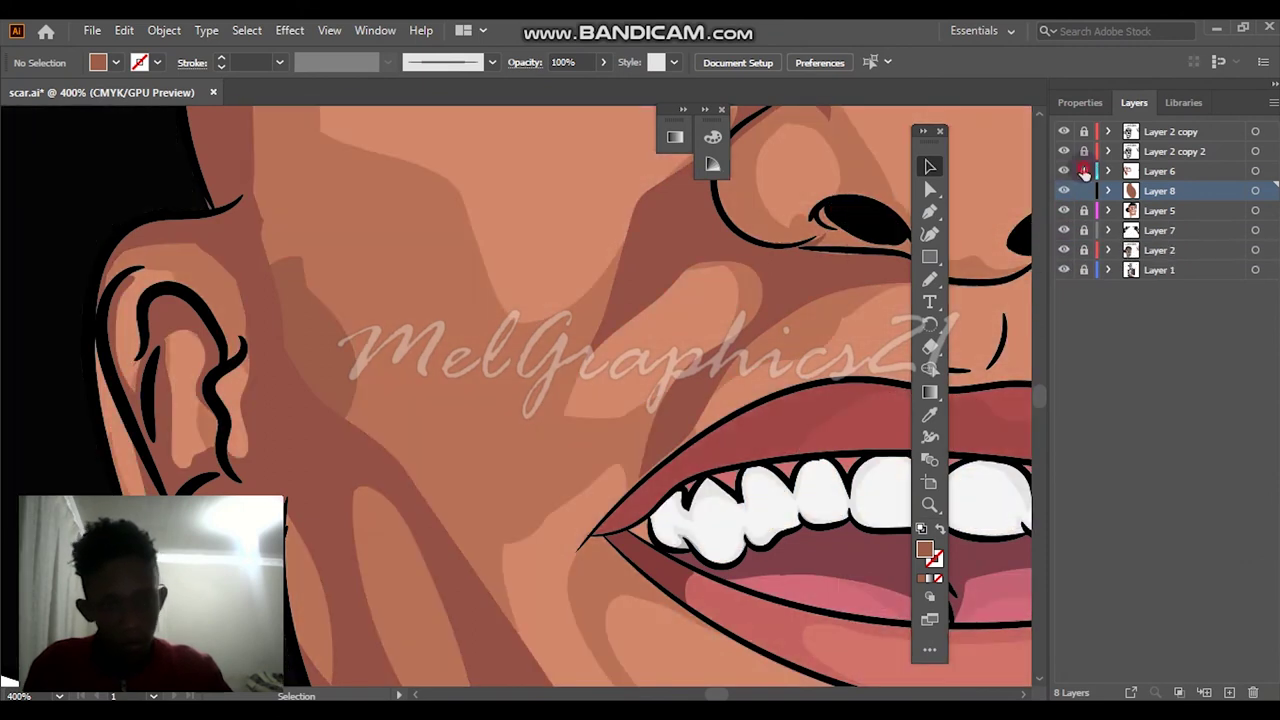
Draw brown Pencil shadow shapes inside the left ear and along its front edge
scroll(243, 400, up, 2)
key(n)
drag(518, 505, 350, 160)
scroll(350, 160, down, 2)
mouse_move(488, 257)
mouse_down()
mouse_move(480, 443)
mouse_move(500, 345)
mouse_move(430, 336)
mouse_up()
scroll(491, 251, up, 2)
scroll(480, 400, down, 2)
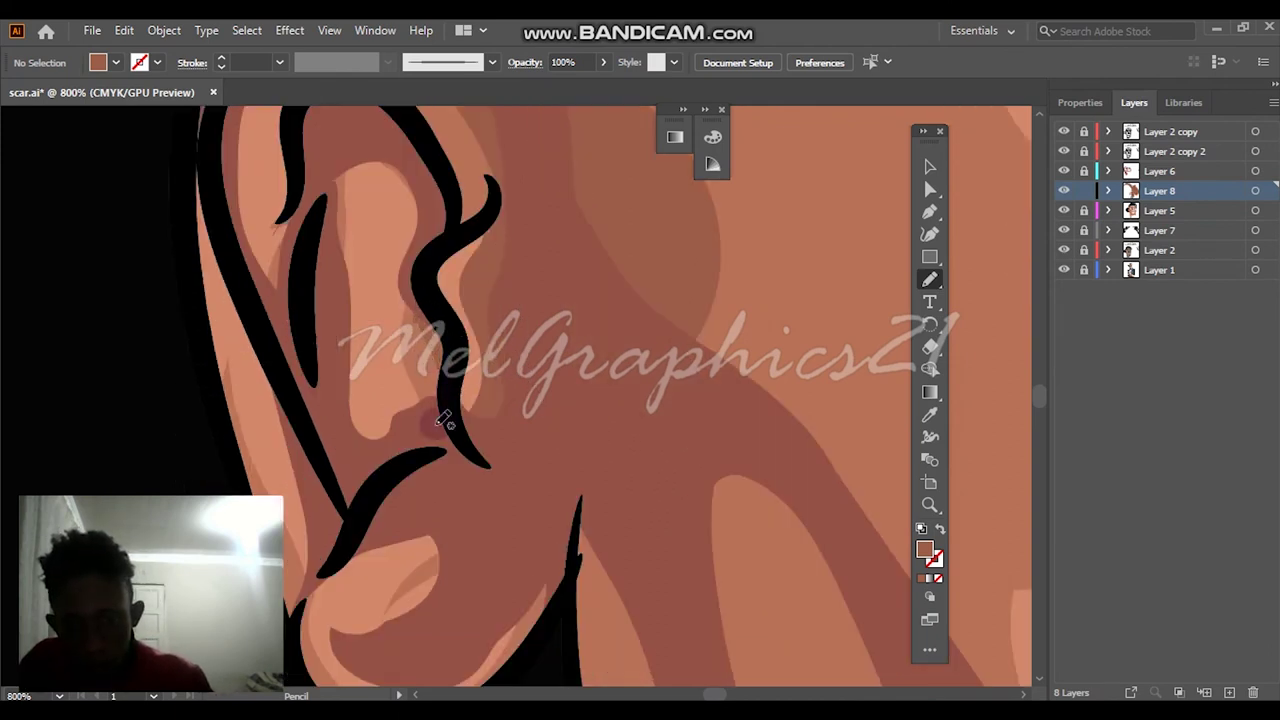
drag(443, 420, 440, 425)
scroll(440, 425, down, 2)
scroll(434, 500, up, 5)
mouse_move(289, 222)
mouse_down()
mouse_move(276, 255)
mouse_move(285, 440)
mouse_up()
Draw a brown Pencil shadow shape across the left cheek from the temple towards the nose fold
key(ctrl+minus)
scroll(371, 277, right, 3)
mouse_move(660, 300)
mouse_down()
mouse_move(440, 365)
mouse_move(302, 370)
mouse_move(486, 571)
mouse_move(614, 434)
mouse_move(658, 302)
mouse_up()
Select all Layer 8 shapes, sample the skin tone with the Eyedropper, and give them a darker reddish-brown fill
key(ctrl+0)
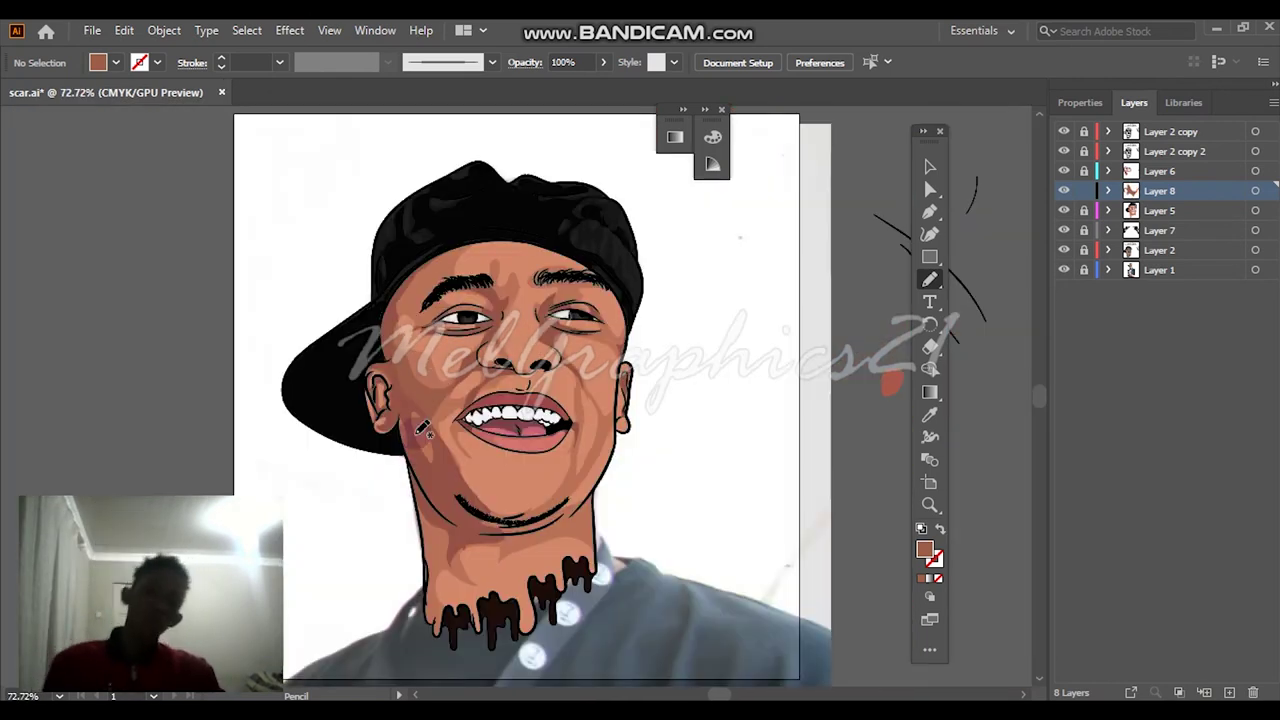
scroll(364, 392, up, 3)
click(1255, 190)
key(i)
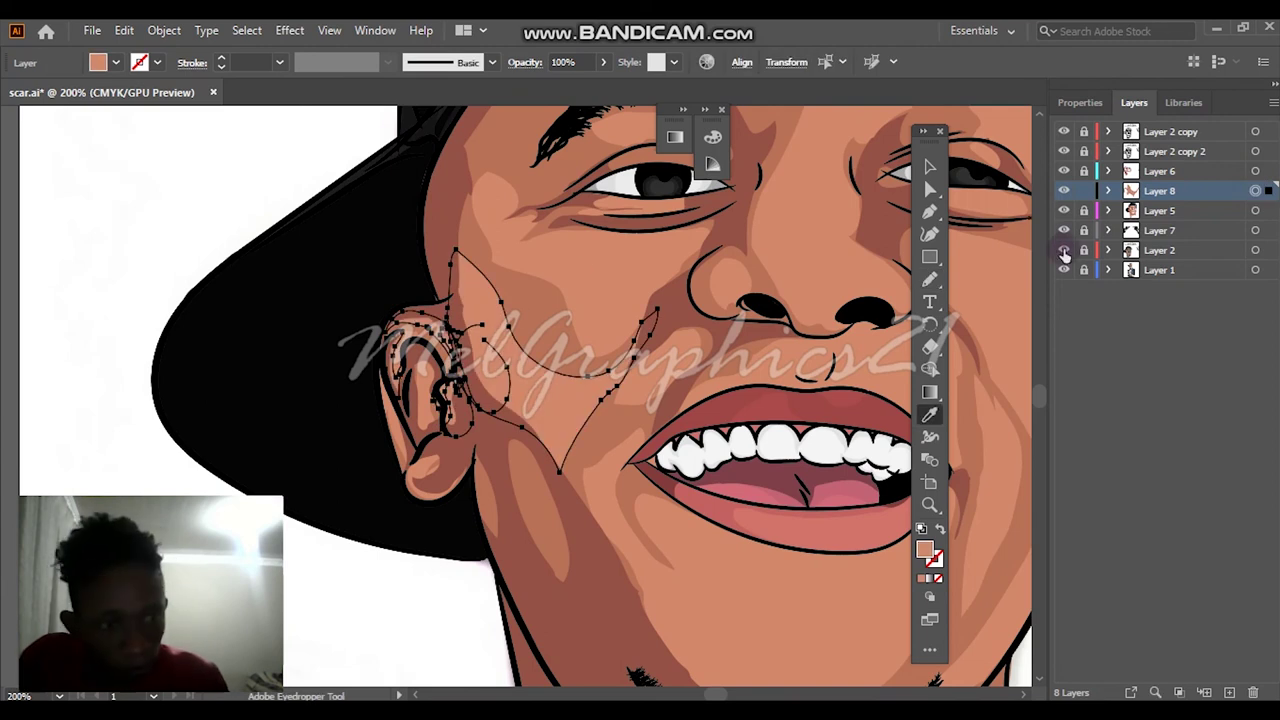
double_click(924, 550)
drag(1000, 345, 1017, 350)
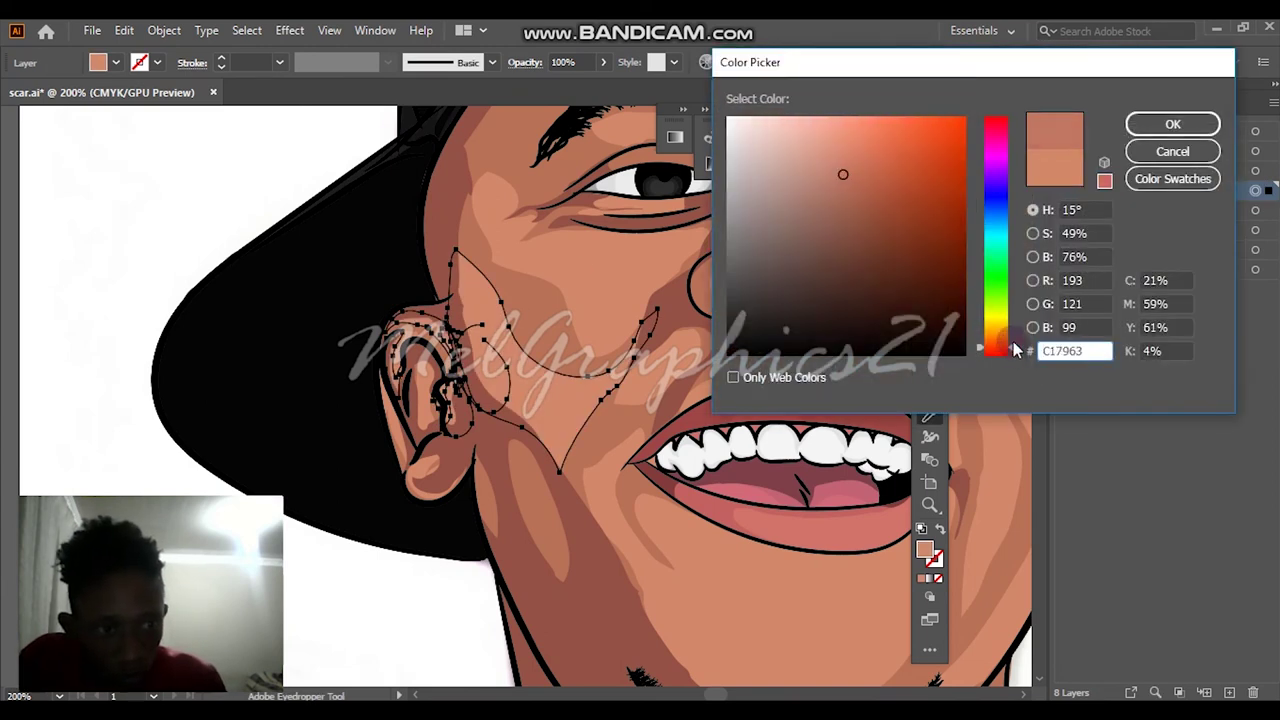
click(1173, 124)
double_click(924, 550)
click(850, 184)
click(1173, 124)
key(ctrl+0)
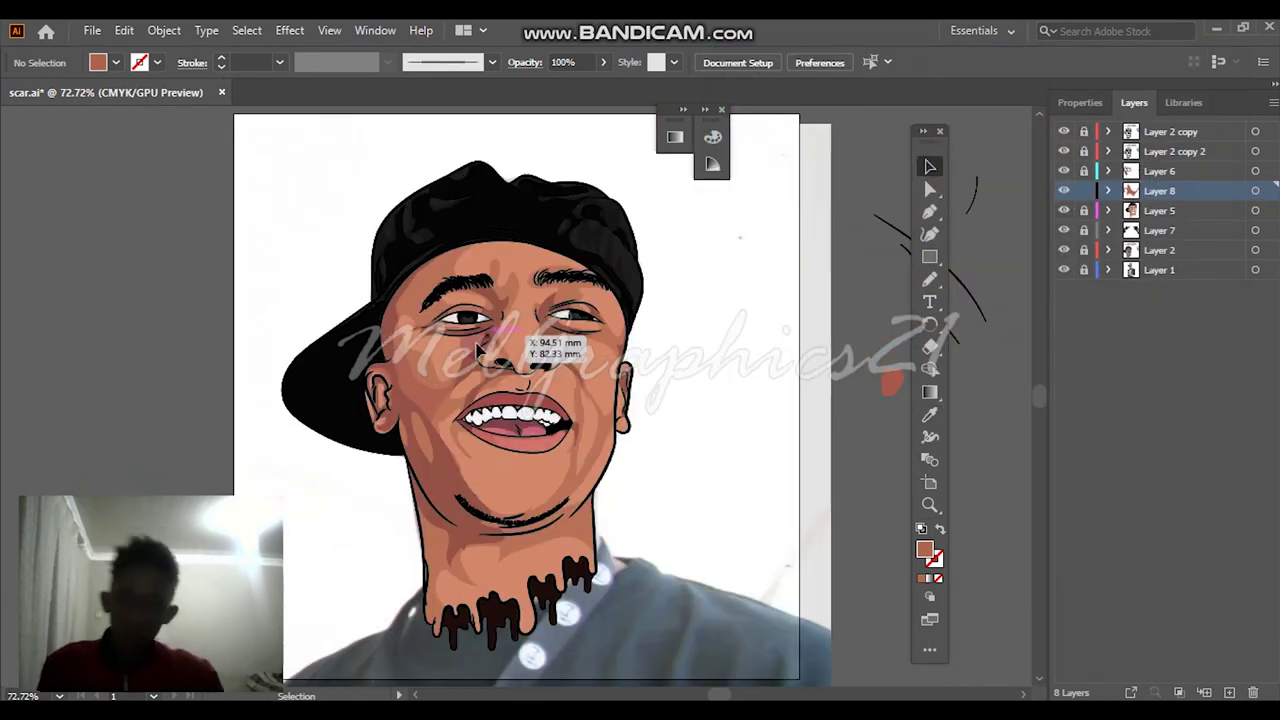
Draw a reddish-brown Pencil shadow shape on the left cheek, curving from the temple down towards the nose fold
scroll(478, 350, up, 4)
key(n)
mouse_move(540, 400)
mouse_down()
mouse_move(337, 306)
mouse_move(300, 434)
mouse_move(545, 397)
mouse_up()
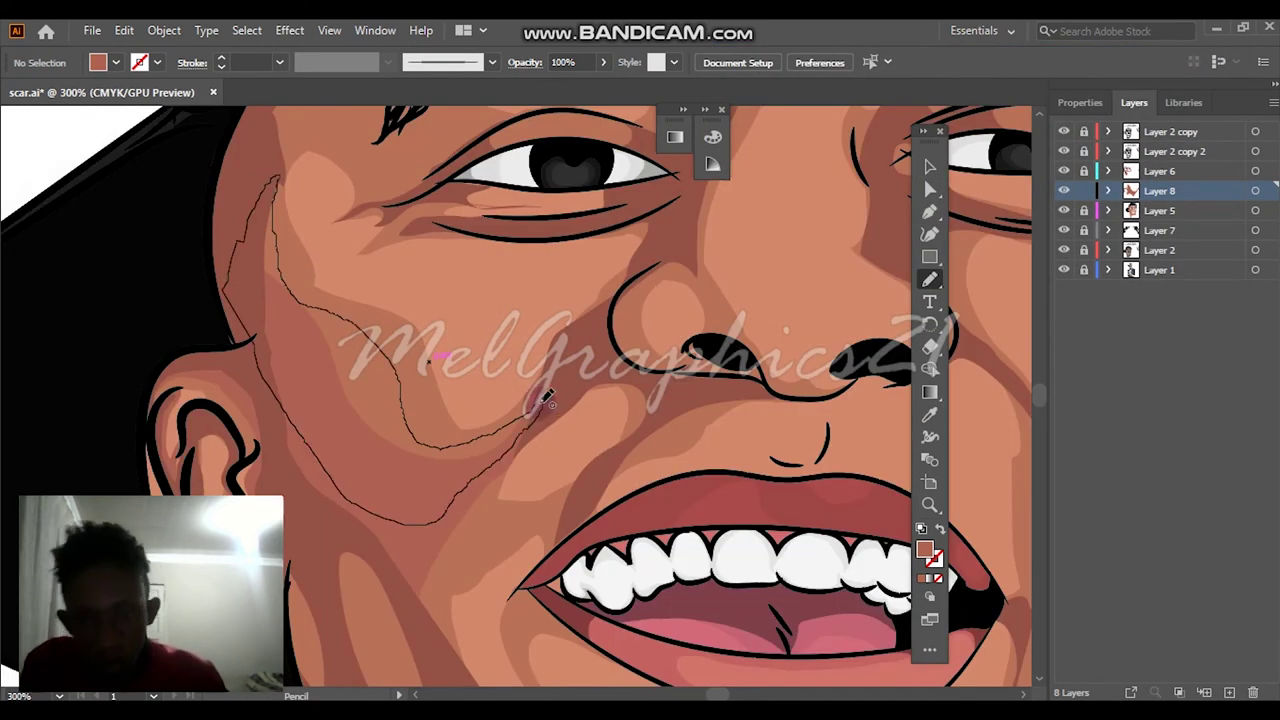
Draw reddish-brown Pencil shadow shapes on the left temple and forehead edge, around the left eyebrow beneath the cap
scroll(545, 400, up, 5)
drag(478, 492, 488, 296)
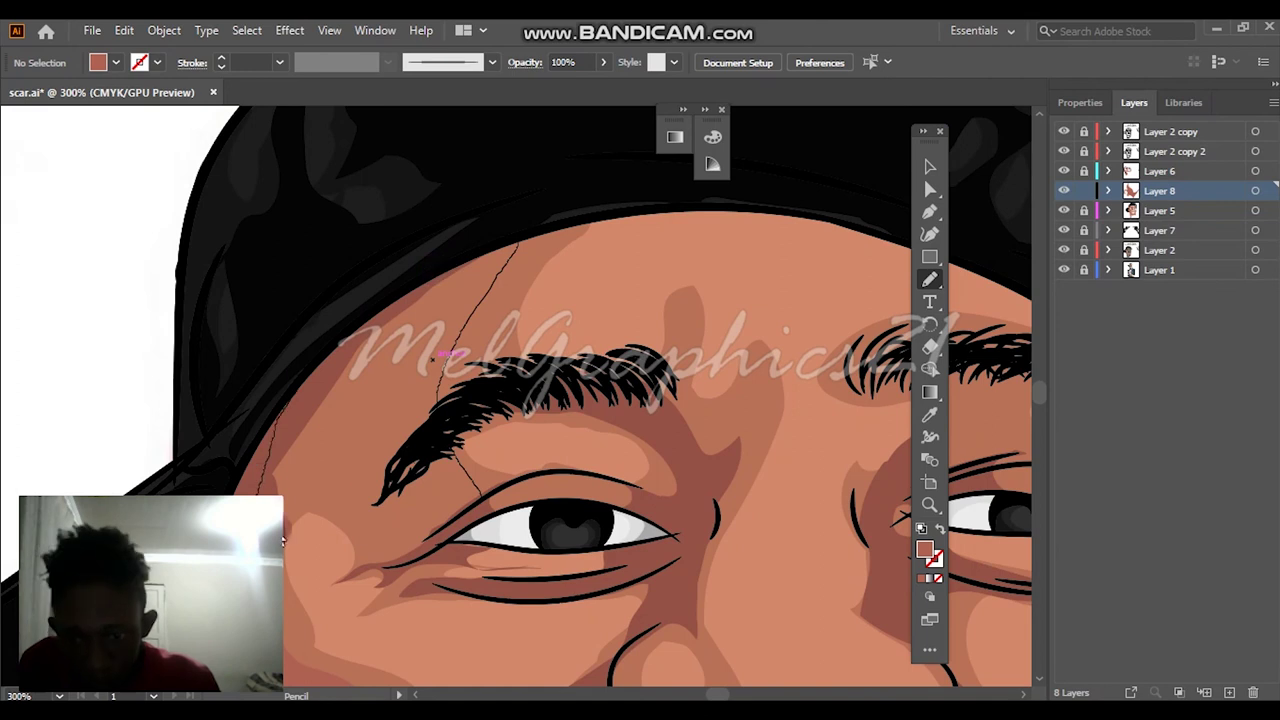
drag(424, 540, 394, 543)
scroll(476, 463, up, 3)
mouse_move(591, 486)
mouse_down()
mouse_move(480, 286)
mouse_move(714, 463)
mouse_up()
key(ctrl+0)
Draw reddish-brown Pencil shadow shapes down the left jaw and on the left side of the neck below the jawline
scroll(490, 320, up, 3)
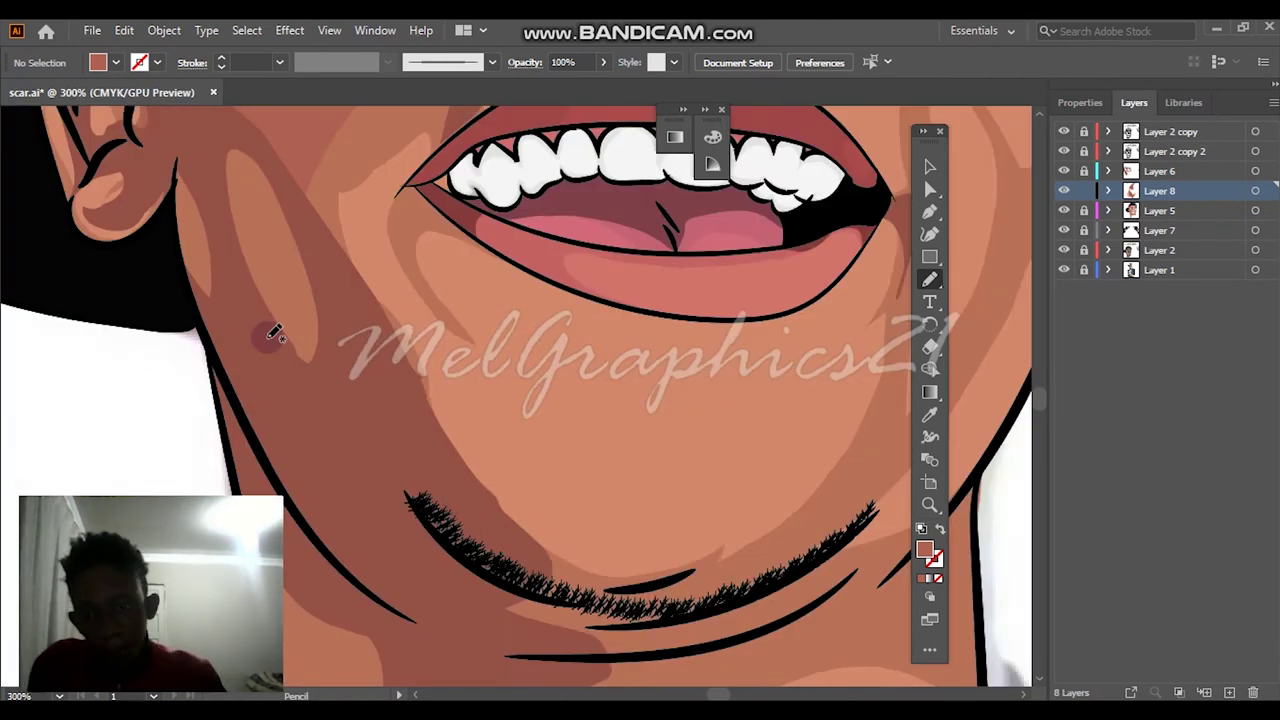
scroll(270, 210, up, 1)
drag(252, 145, 238, 232)
drag(224, 277, 277, 180)
key(ctrl+0)
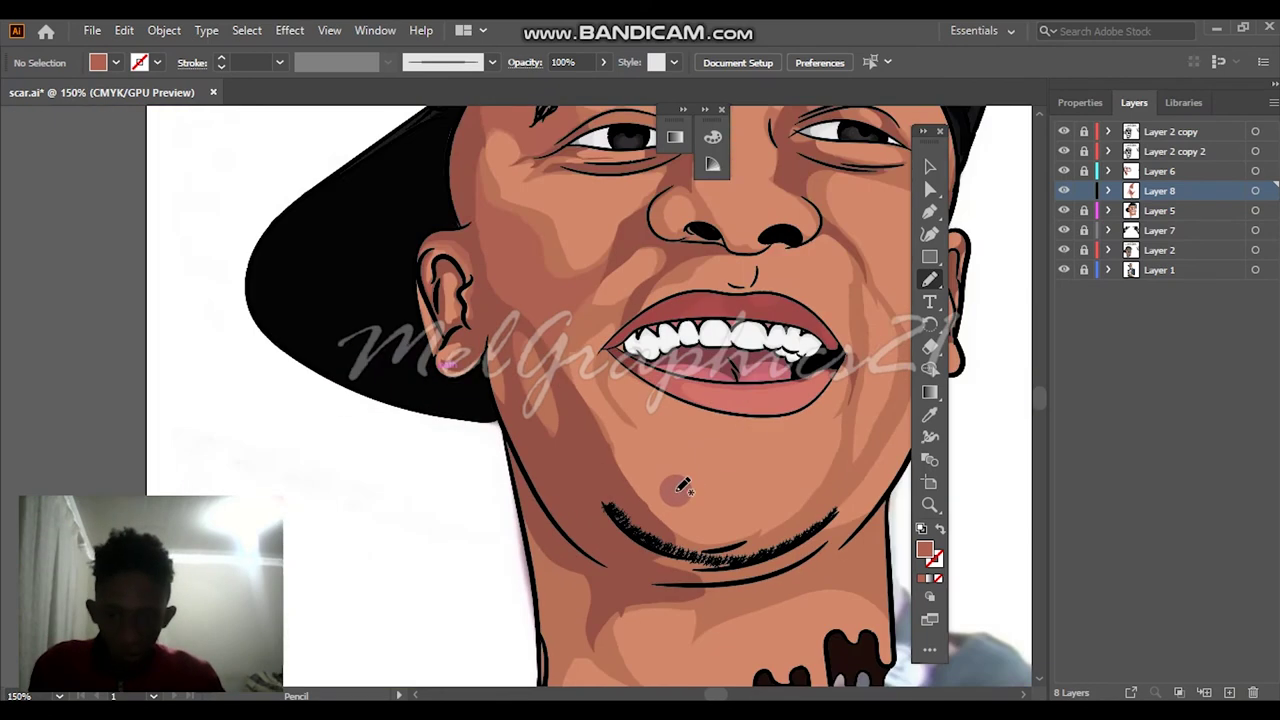
scroll(678, 491, up, 4)
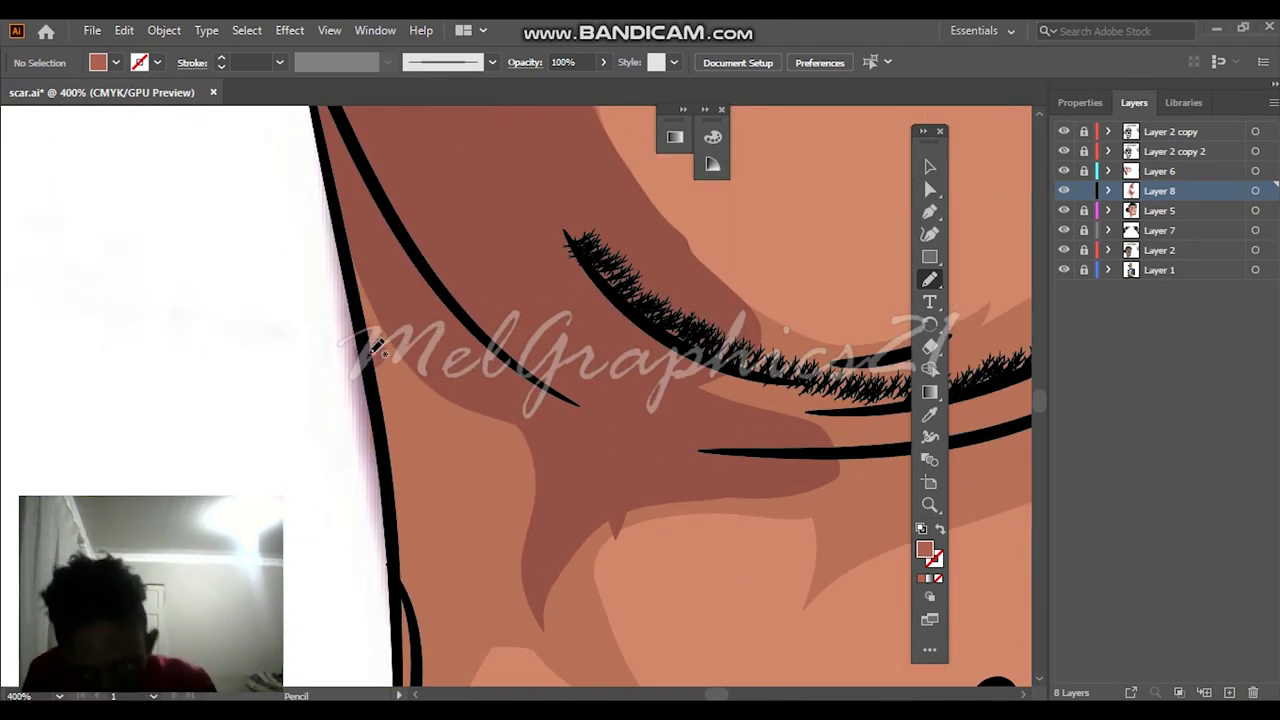
drag(548, 622, 380, 234)
scroll(362, 298, up, 1)
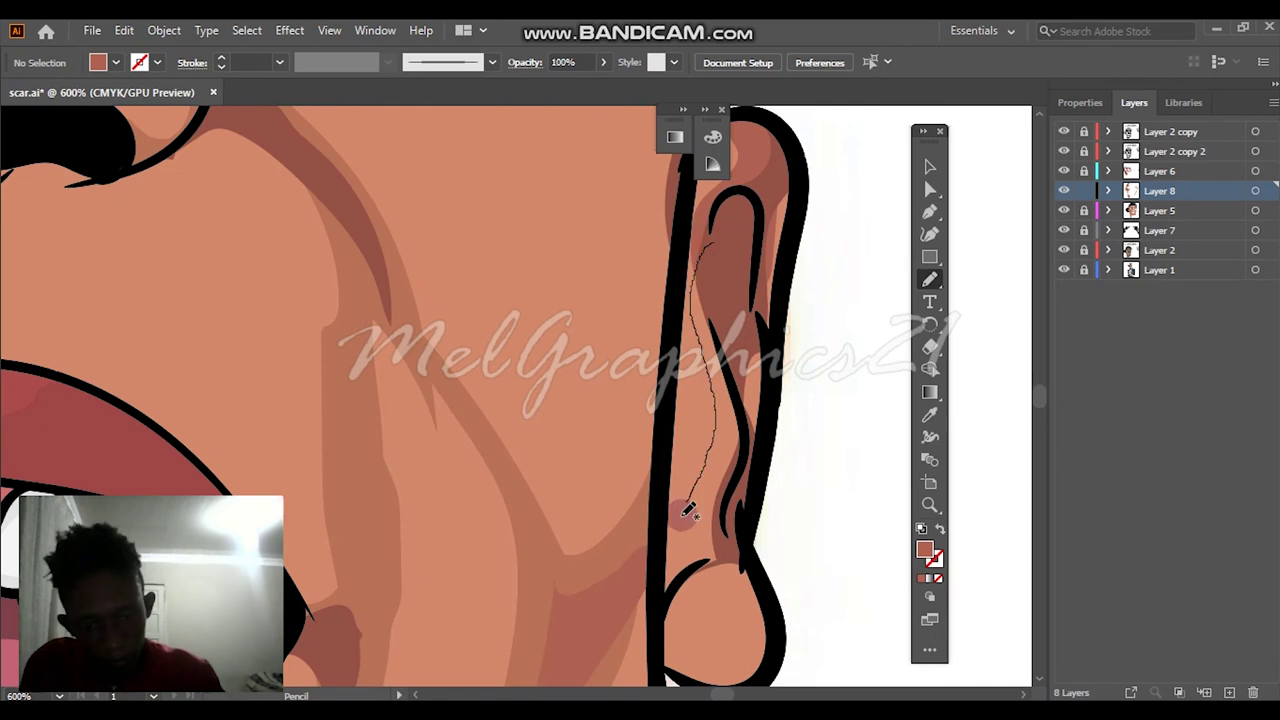
Draw reddish-brown Pencil shadow shapes inside the right ear and around its lobe
drag(733, 441, 736, 395)
scroll(733, 398, down, 1)
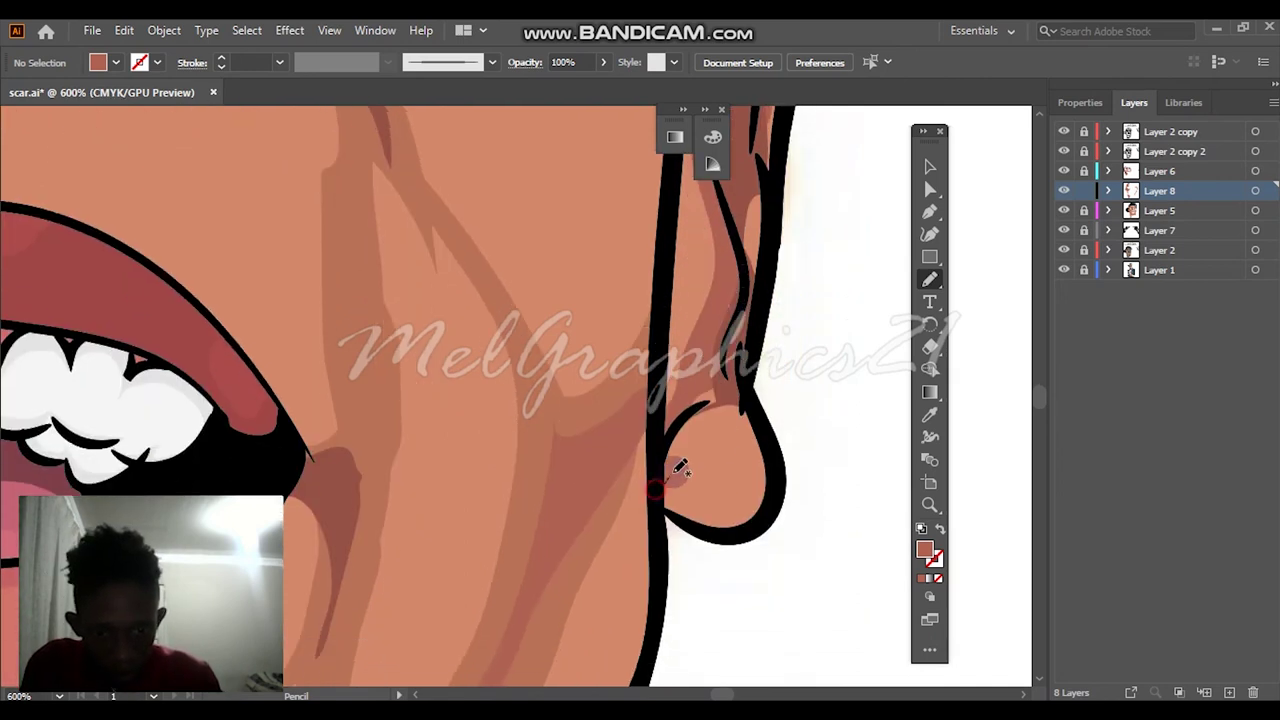
key(ctrl+0)
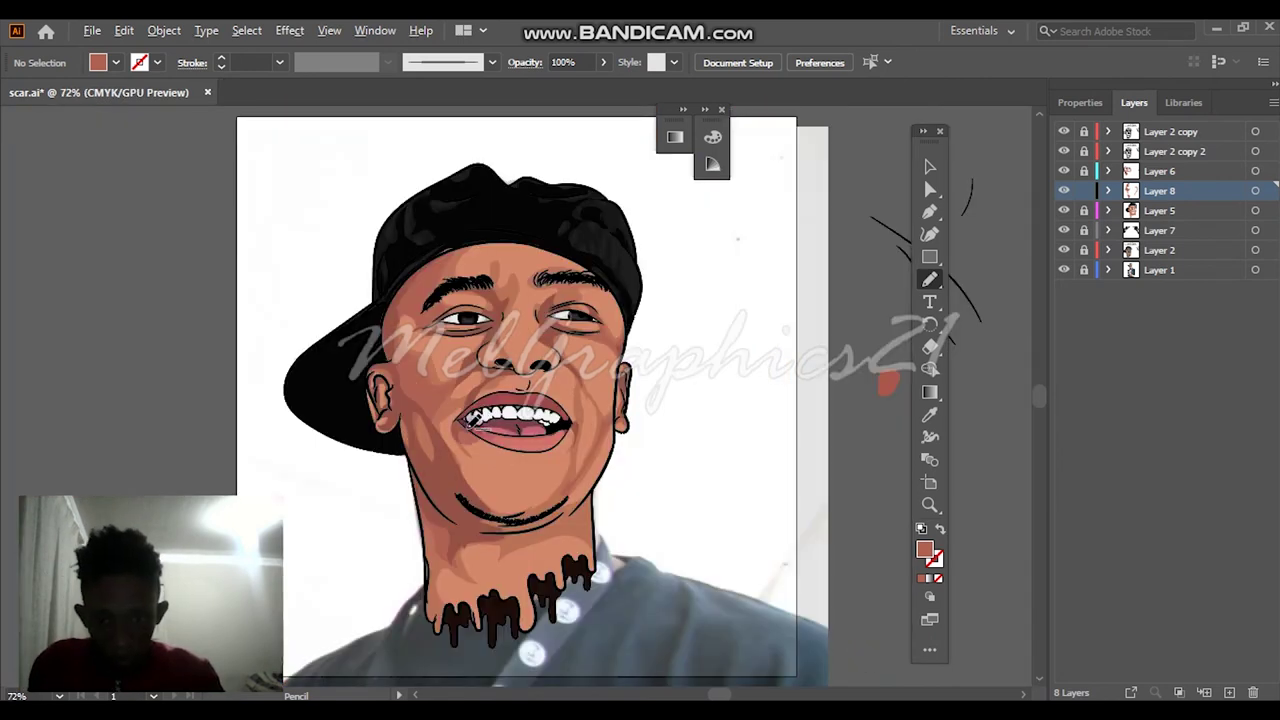
Draw reddish-brown Pencil shadow shapes on the left lower cheek and in the crease below the mouth's left corner
scroll(473, 425, up, 5)
drag(478, 252, 370, 270)
mouse_move(280, 400)
mouse_down()
mouse_move(433, 299)
mouse_move(468, 278)
mouse_up()
scroll(458, 290, down, 2)
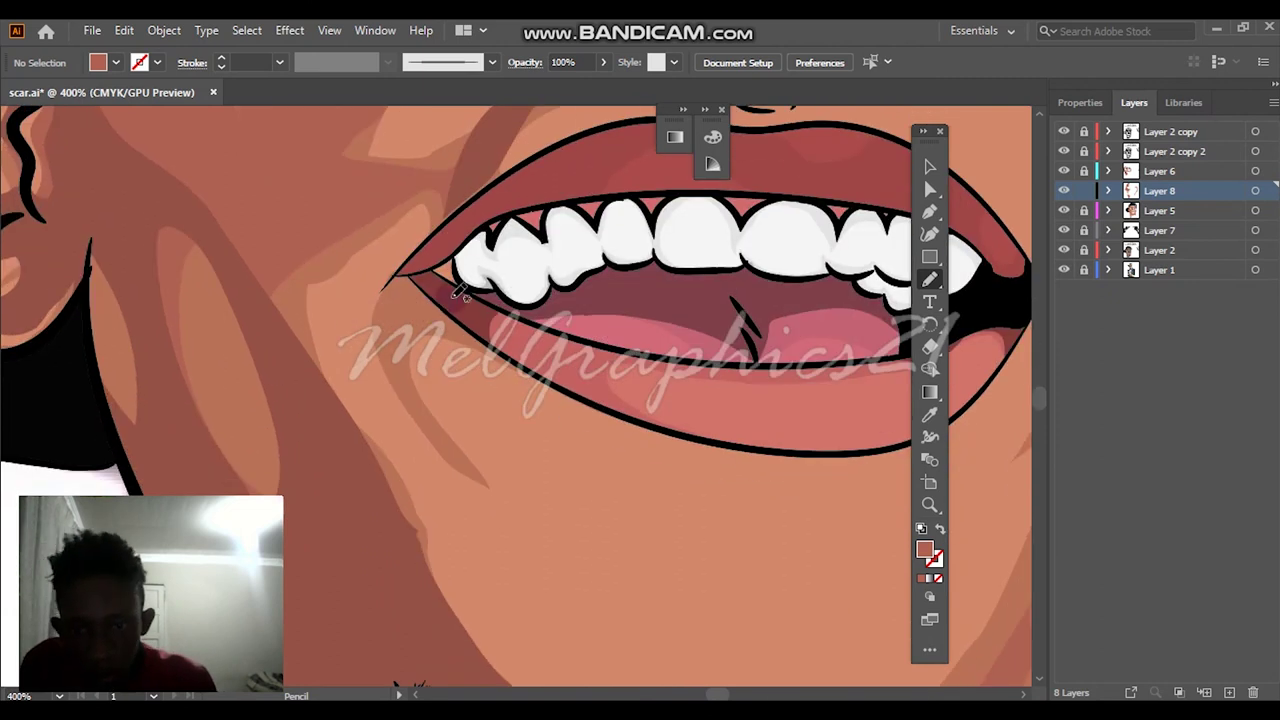
scroll(452, 290, up, 5)
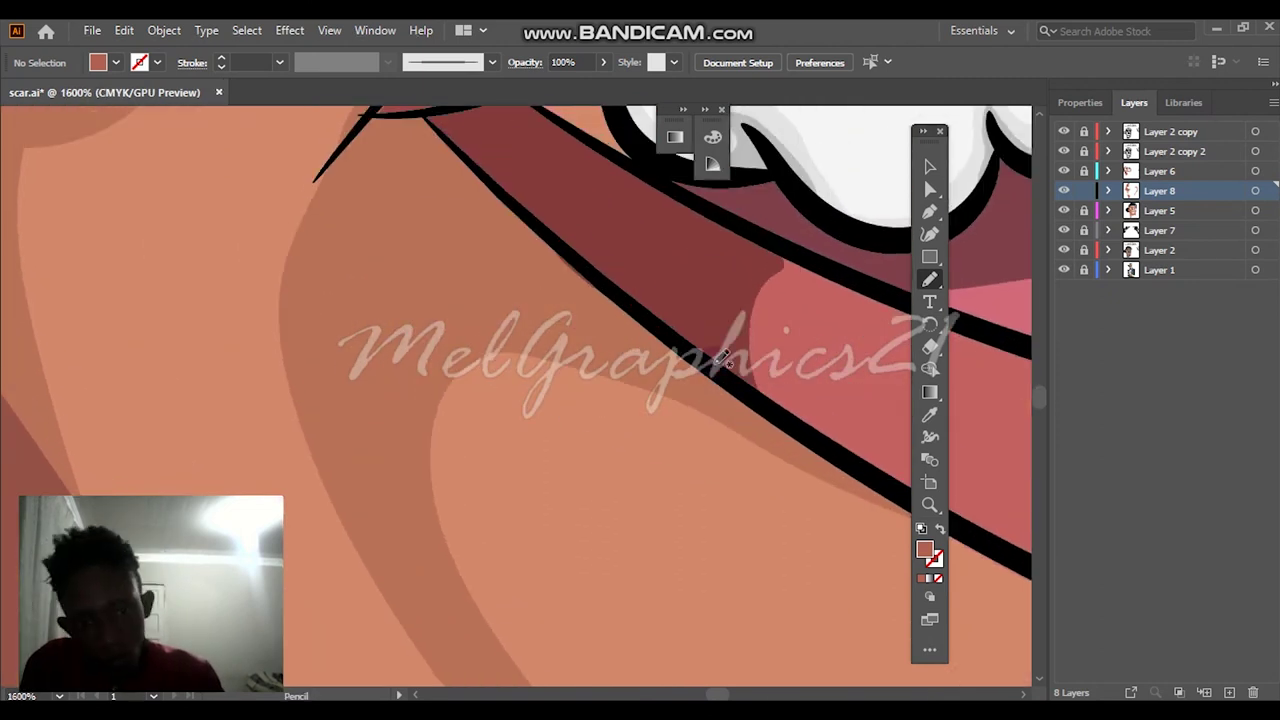
mouse_move(365, 157)
mouse_down()
mouse_move(315, 316)
mouse_move(369, 536)
mouse_move(417, 573)
mouse_move(528, 310)
mouse_move(700, 360)
mouse_up()
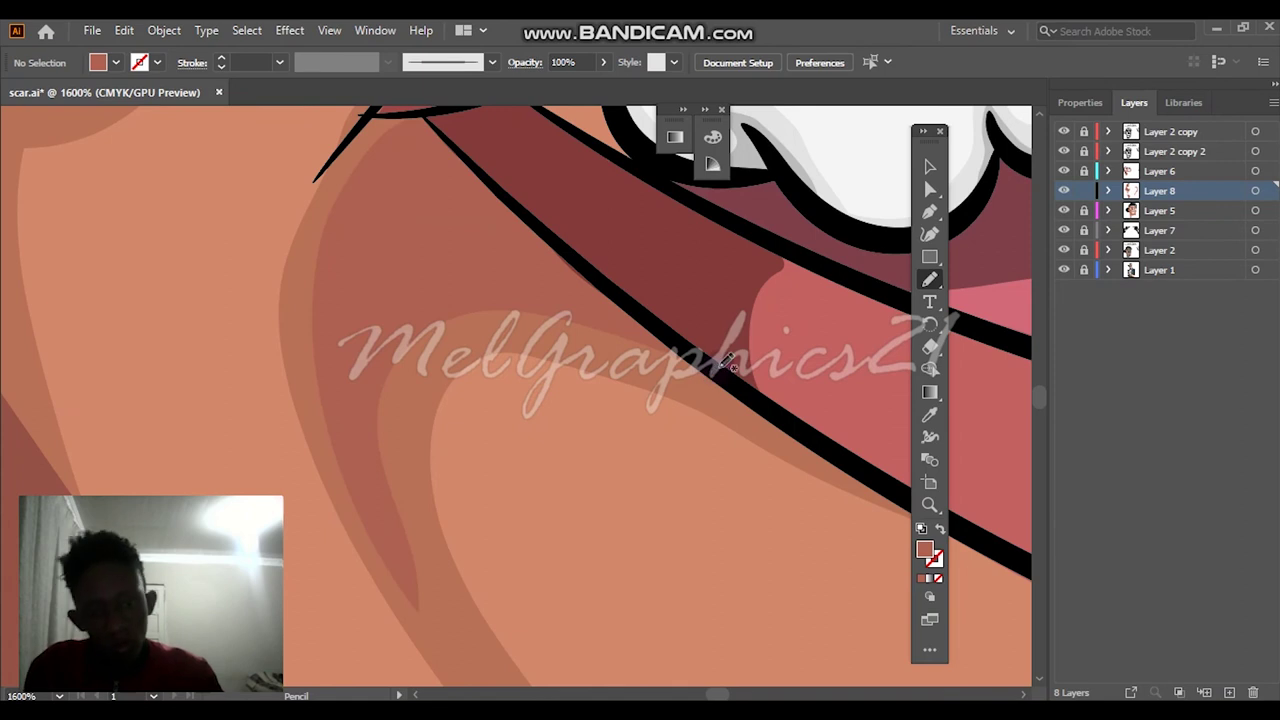
key(ctrl+0)
Draw reddish-brown Pencil shadow shapes on the right edge of the neck, just below the end of the jawline
scroll(460, 325, up, 5)
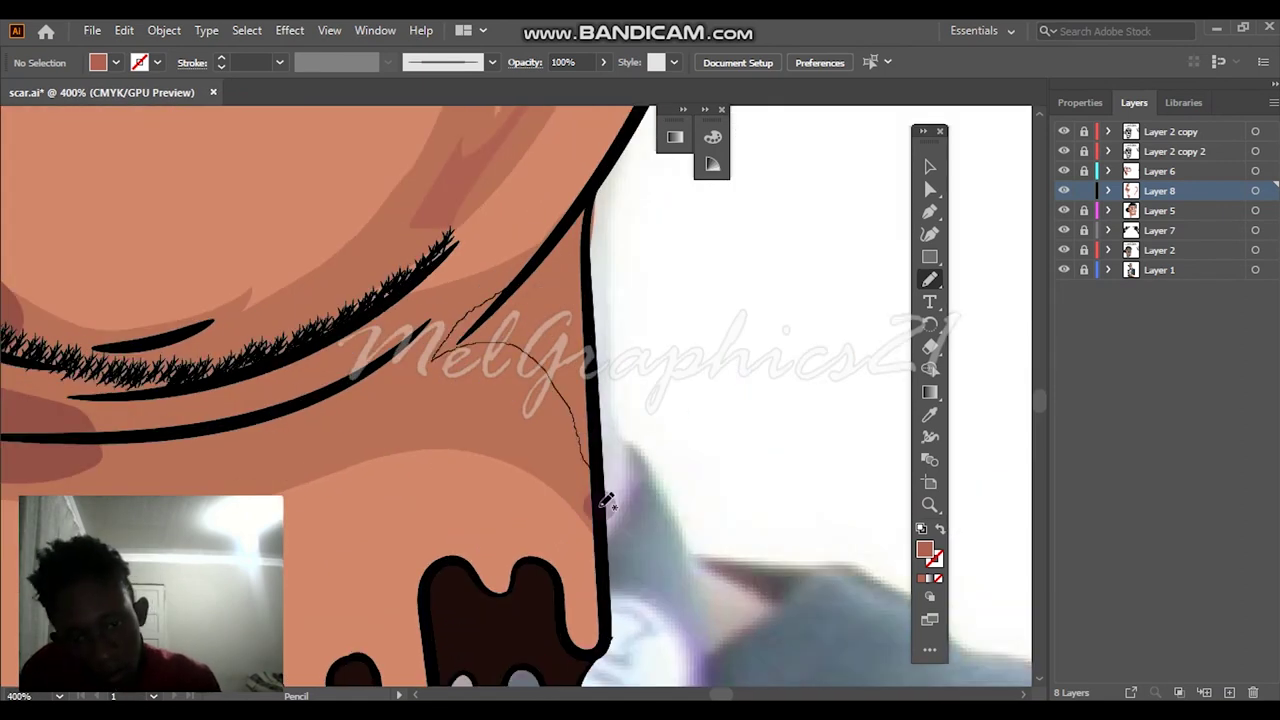
drag(592, 198, 594, 200)
scroll(600, 195, up, 3)
drag(597, 596, 632, 233)
click(289, 30)
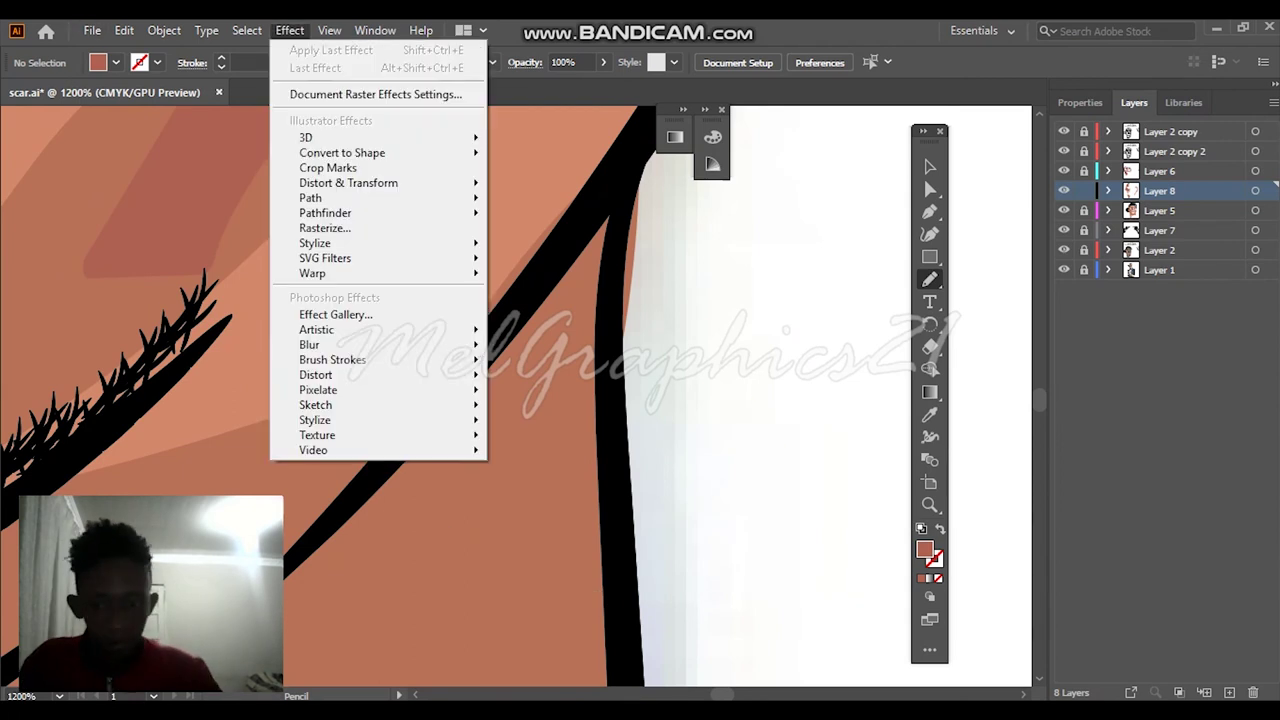
click(578, 198)
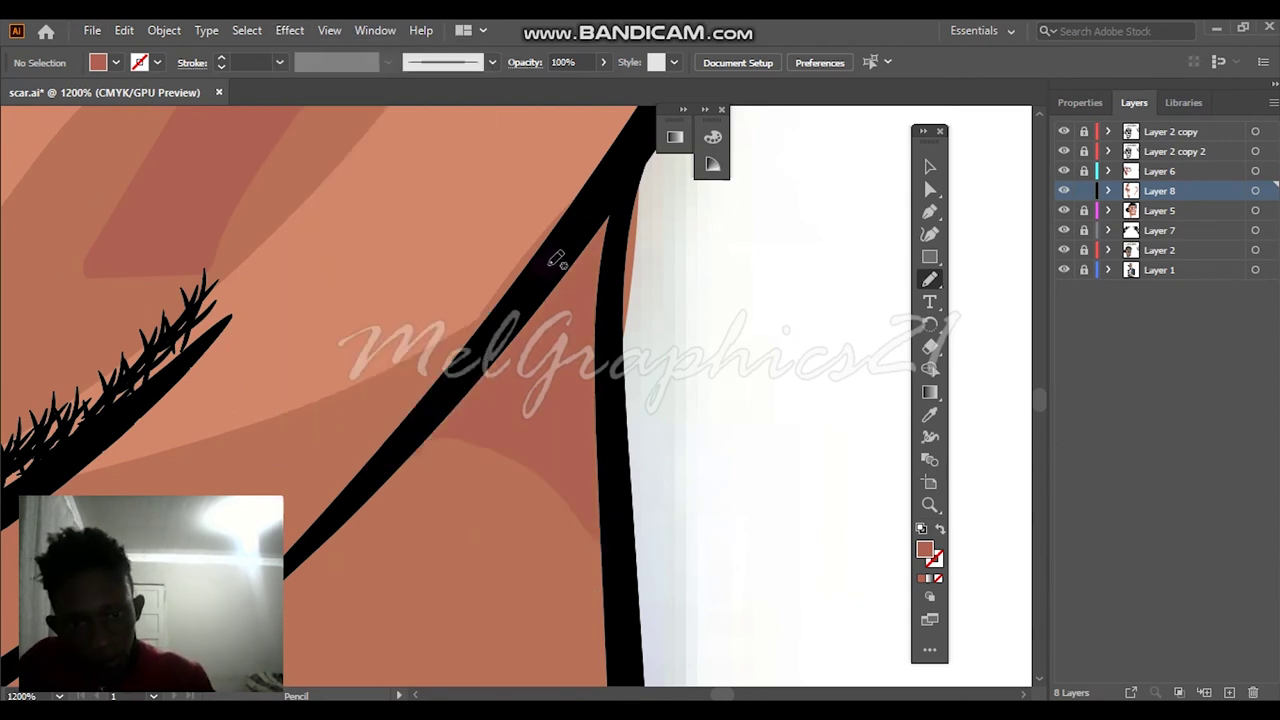
scroll(391, 197, down, 2)
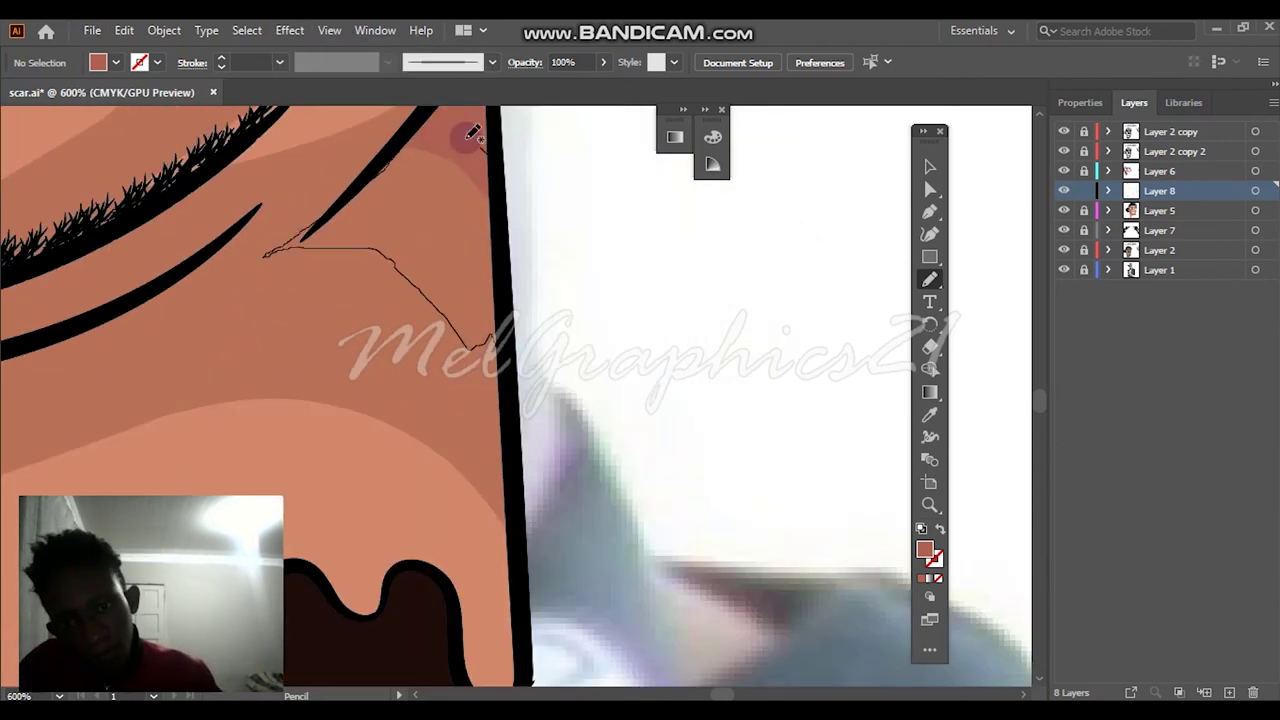
drag(473, 133, 466, 128)
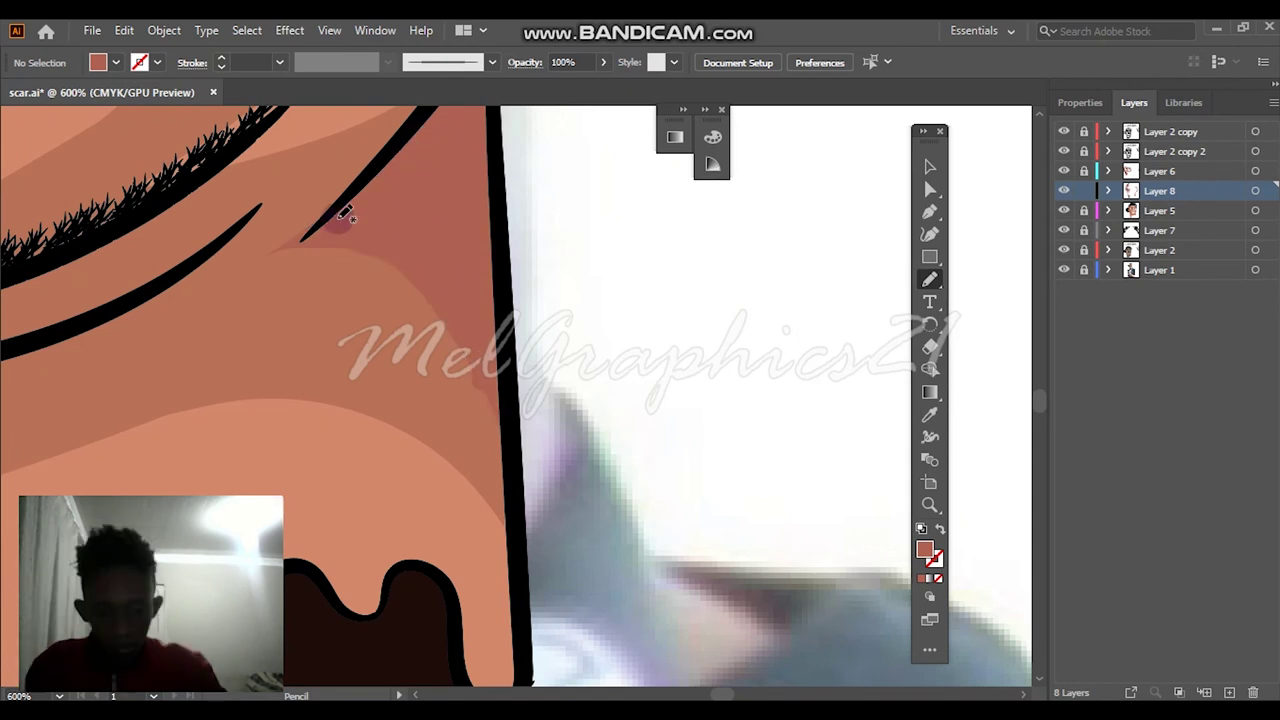
key(ctrl+0)
scroll(624, 287, up, 5)
drag(415, 446, 757, 206)
key(ctrl+z)
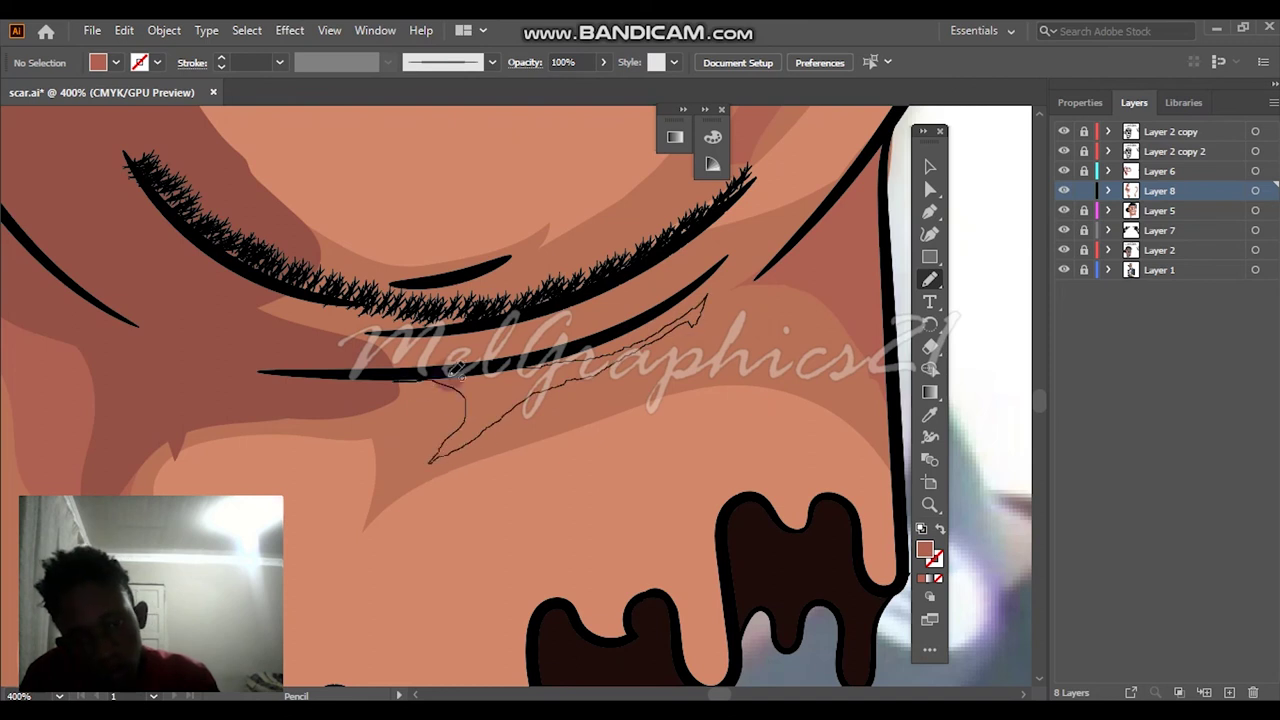
key(ctrl+z)
key(ctrl+0)
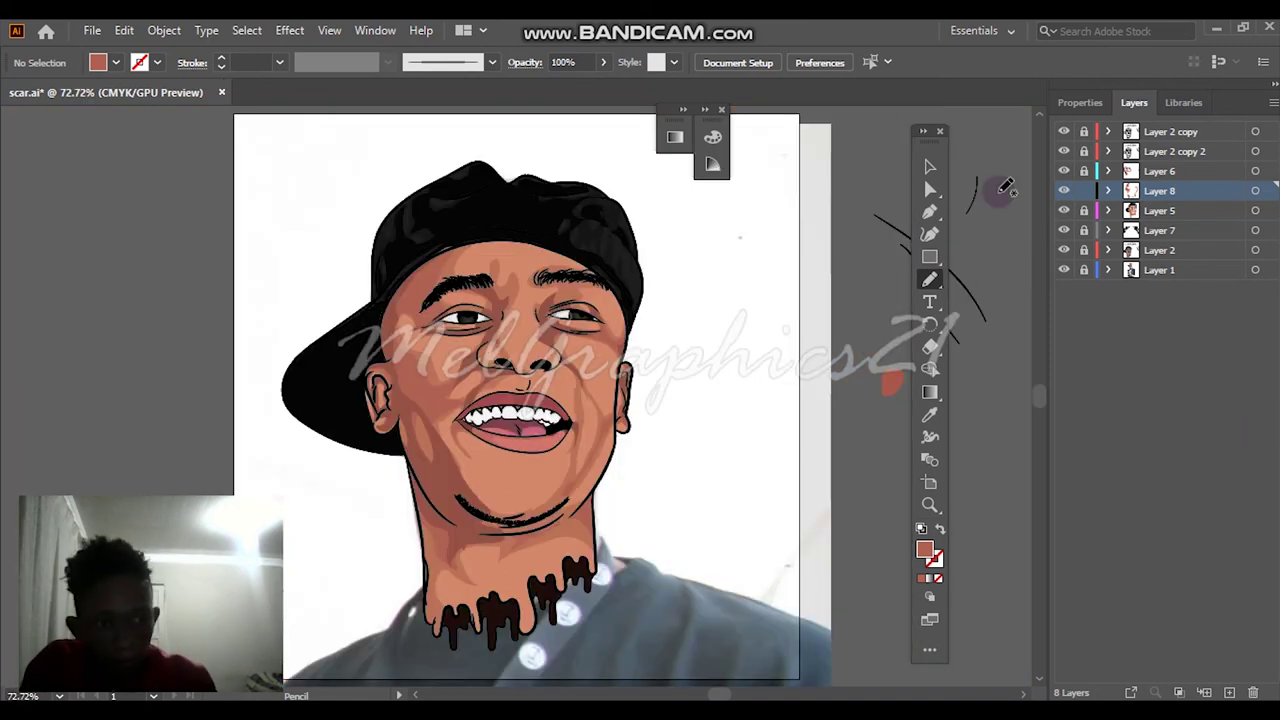
scroll(649, 289, up, 8)
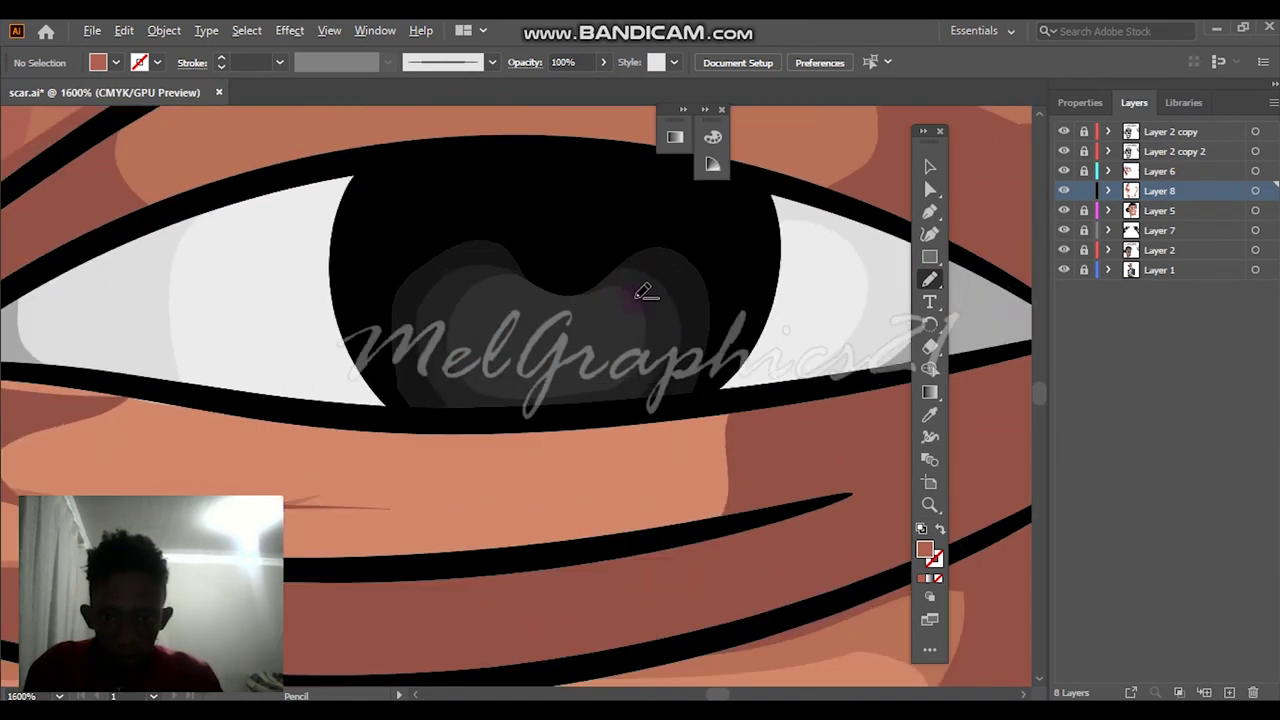
scroll(649, 289, down, 10)
click(1063, 270)
click(1063, 270)
key(ctrl+0)
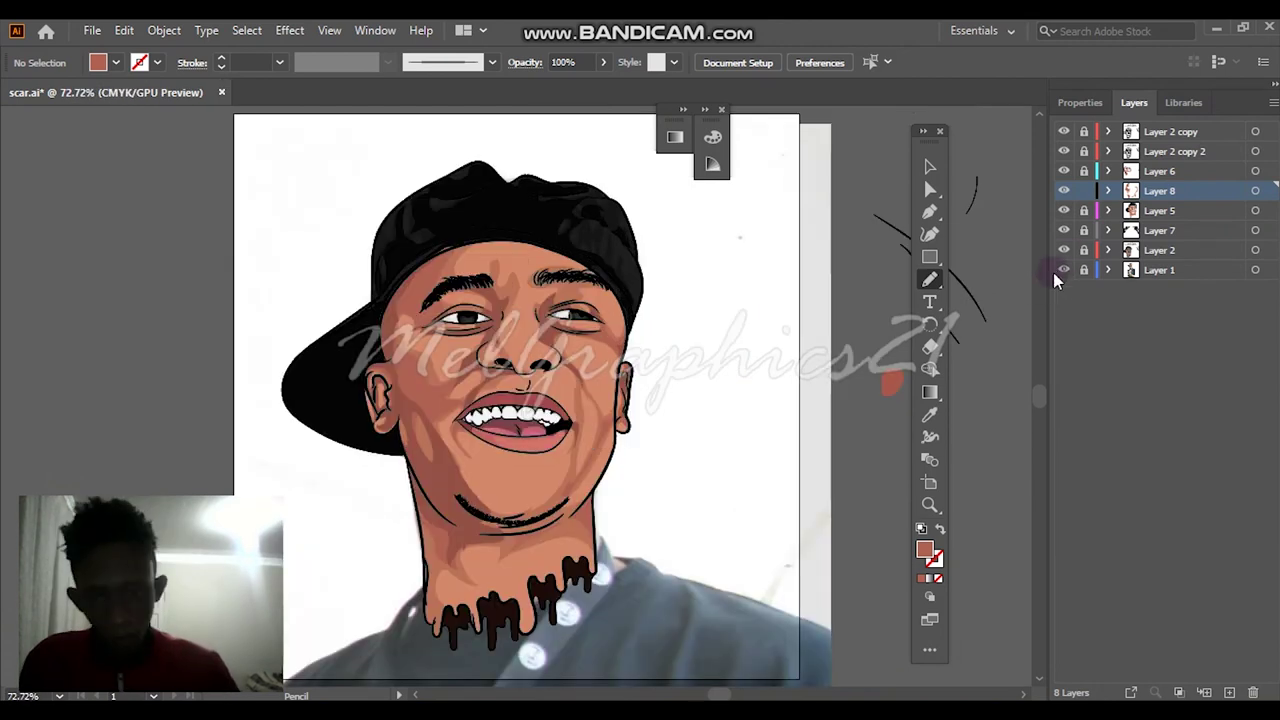
Lock Layer 8 and add a new layer above Layer 6, keeping Layers 1 and 2 visible
click(1182, 179)
key(ctrl+l)
click(1063, 289)
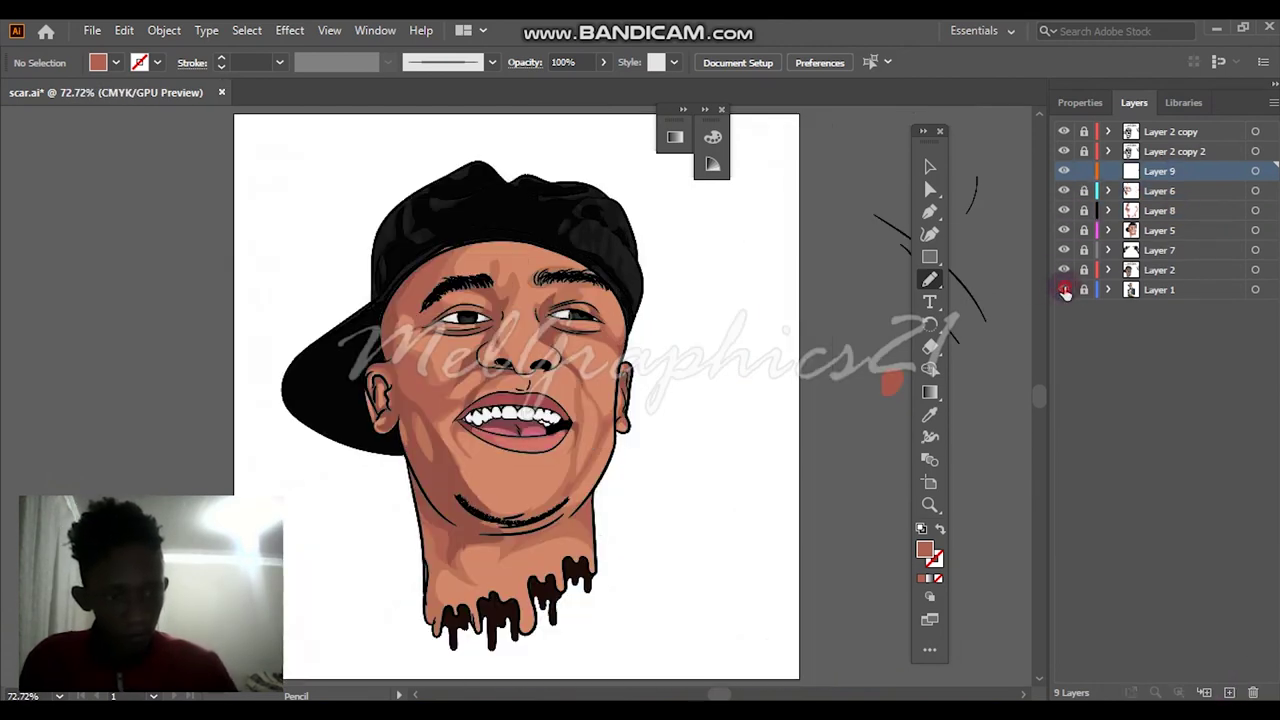
click(1063, 289)
click(1063, 270)
click(1063, 270)
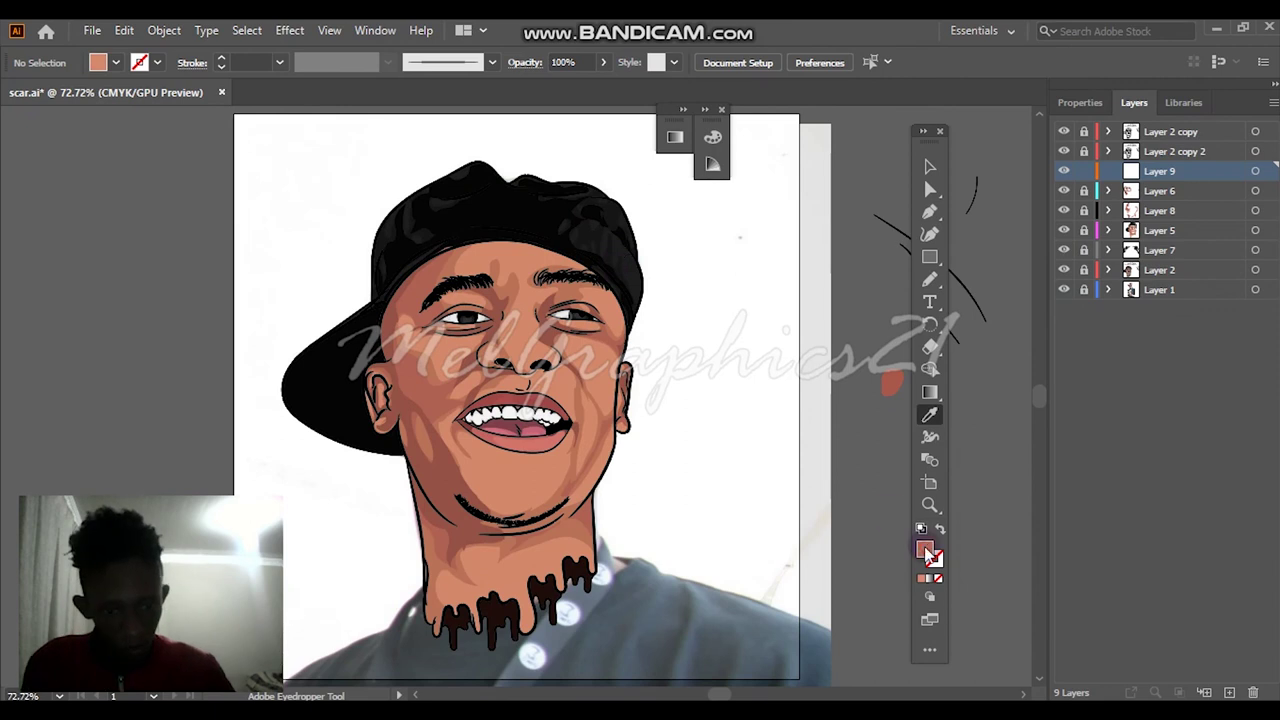
Sample the base skin tone with the Eyedropper and set the fill to a lighter salmon pink for highlights
double_click(924, 549)
drag(1013, 345, 1013, 355)
click(1172, 123)
click(930, 166)
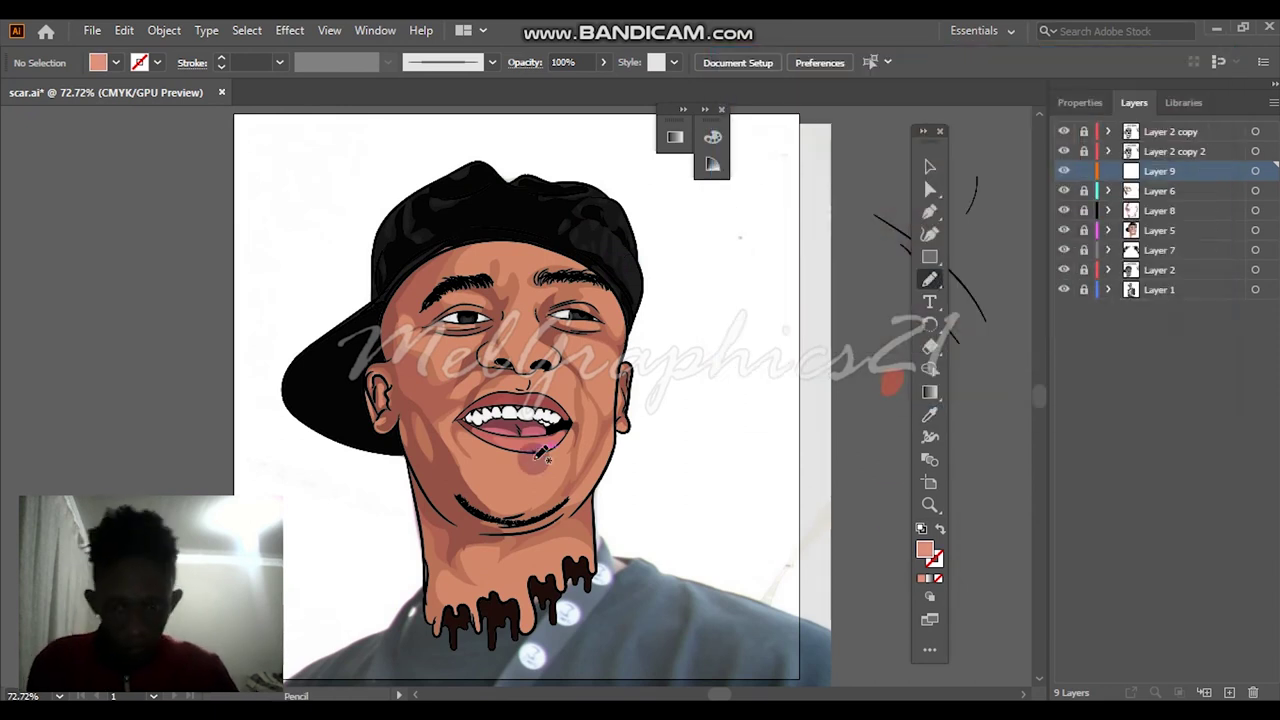
key(ctrl+v)
drag(700, 435, 548, 498)
double_click(924, 549)
click(823, 143)
click(1172, 123)
key(ctrl+shift+a)
Hide Layer 2 to expose the photo and draw a pink Pencil highlight shape on the left cheek below the eye
click(1063, 269)
key(n)
scroll(430, 320, up, 5)
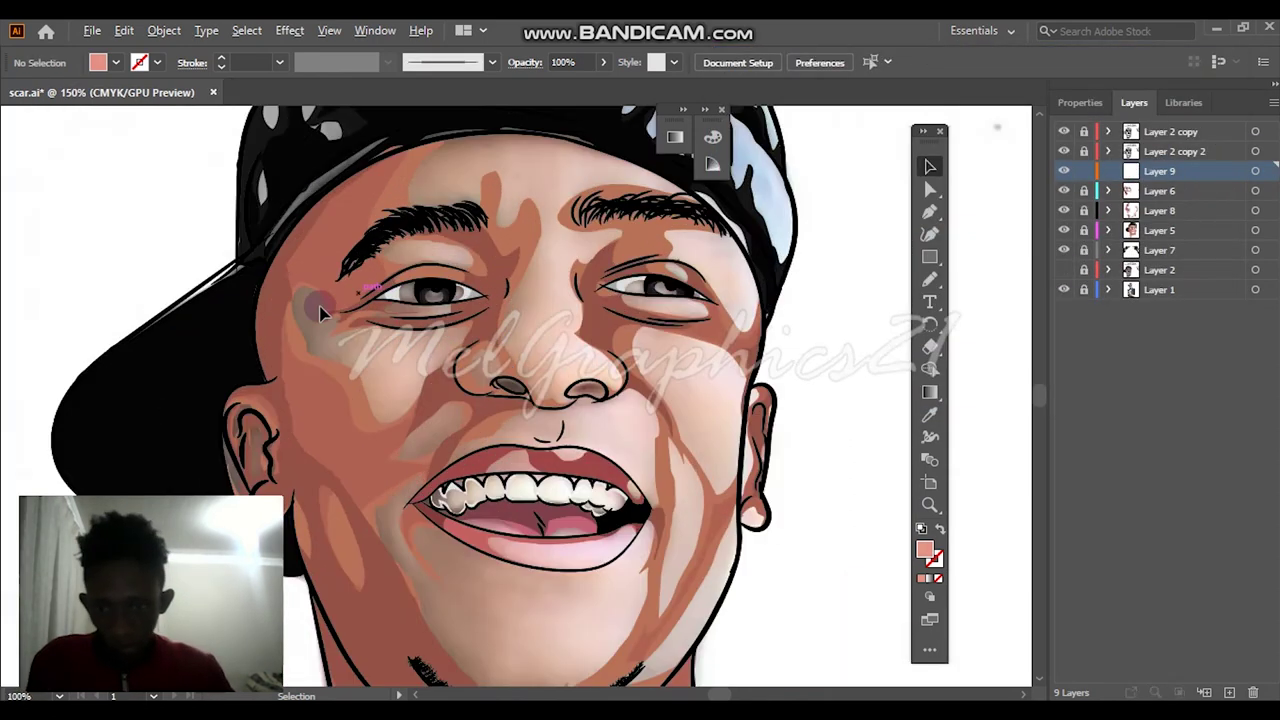
drag(463, 393, 450, 424)
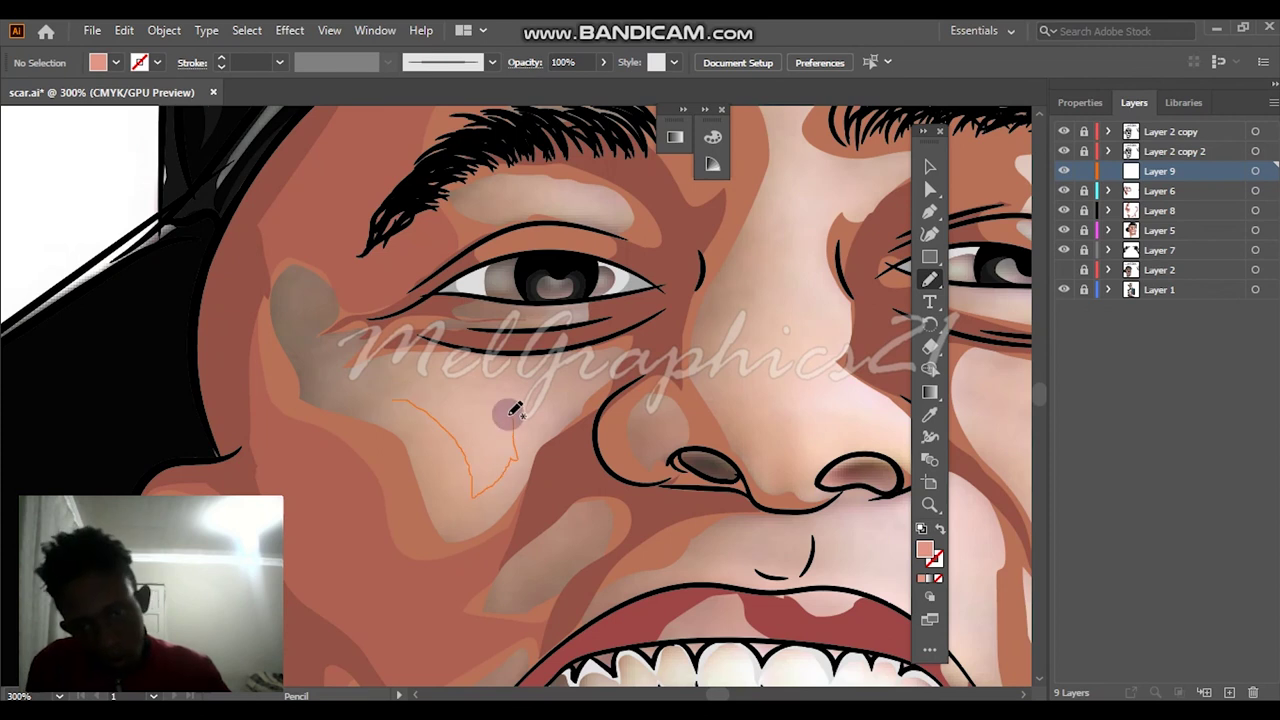
scroll(513, 410, down, 5)
Draw pink Pencil highlight shapes in the skin patch beside the left nose fold and across the chin
key(v)
drag(567, 318, 571, 311)
key(n)
scroll(462, 416, down, 2)
mouse_move(477, 364)
mouse_down()
mouse_move(497, 443)
mouse_move(466, 384)
mouse_up()
scroll(614, 457, down, 3)
scroll(791, 486, up, 1)
mouse_move(745, 410)
mouse_down()
mouse_move(833, 360)
mouse_move(657, 586)
mouse_move(843, 437)
mouse_up()
key(ctrl+0)
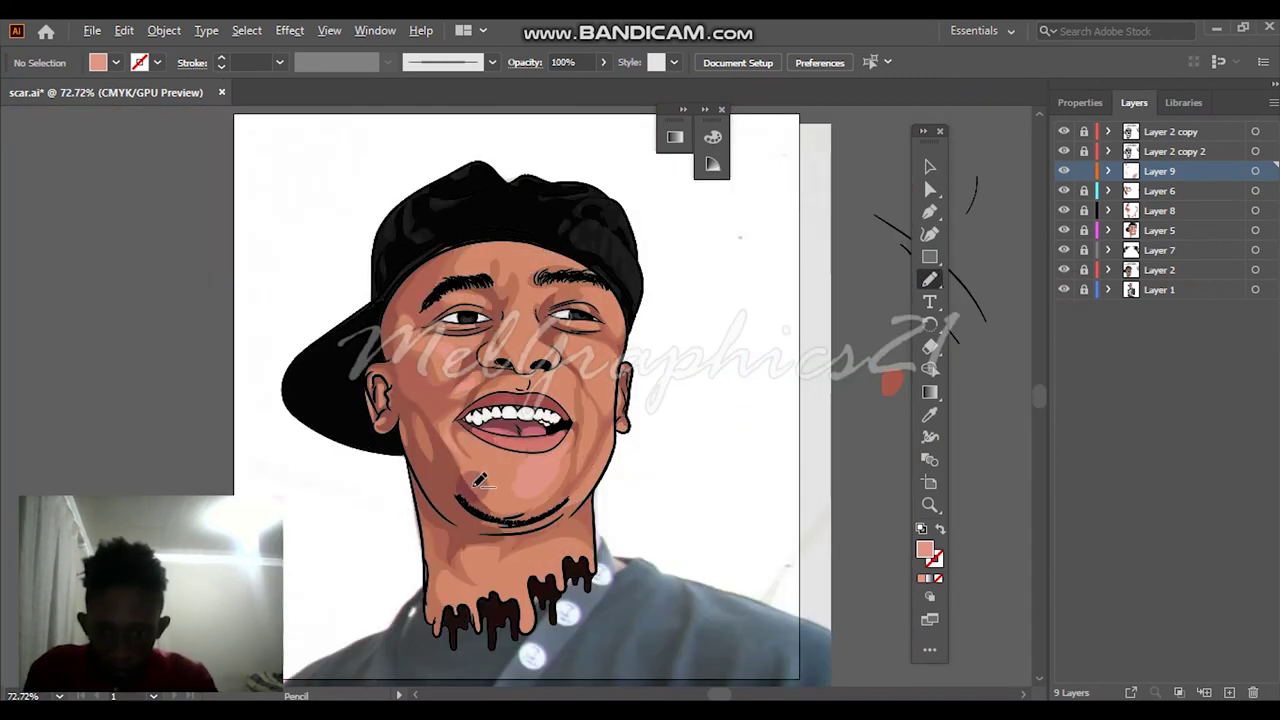
Draw pink Pencil highlight shapes along the right jaw edge and down the strip between the right cheek creases
scroll(480, 481, up, 5)
scroll(800, 457, right, 3)
drag(760, 318, 672, 524)
drag(812, 312, 826, 232)
scroll(790, 260, up, 5)
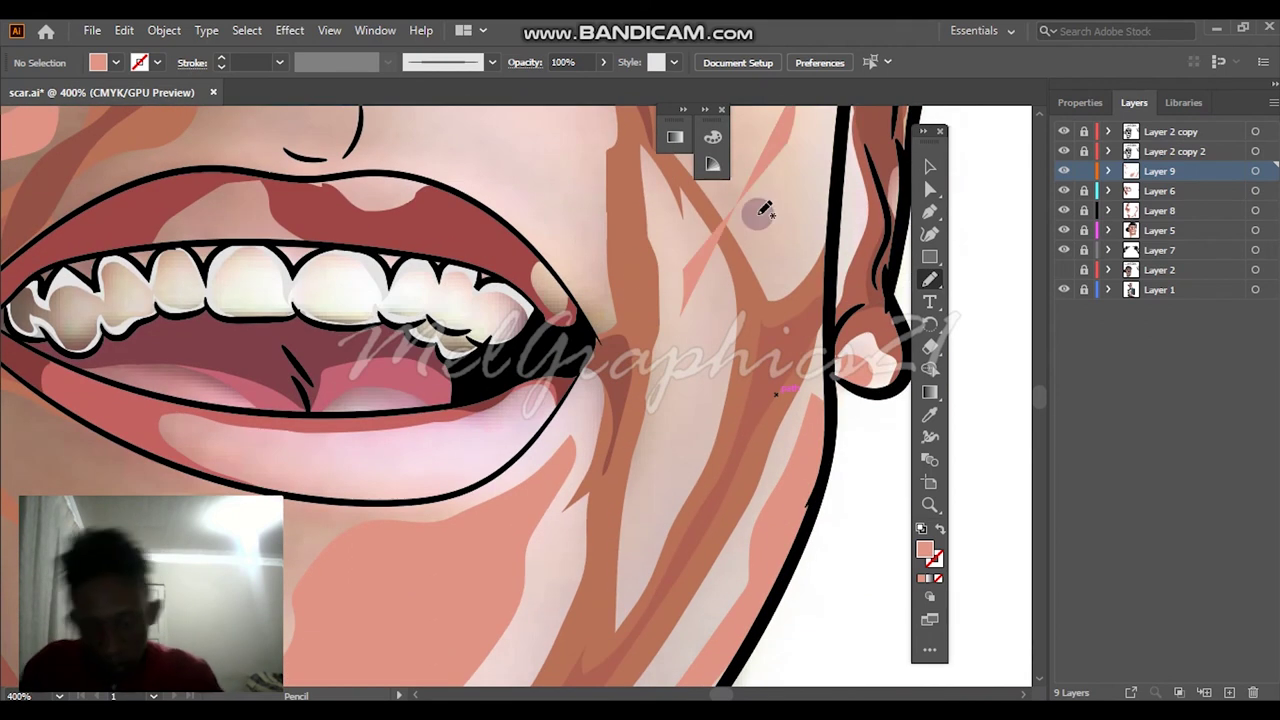
drag(678, 302, 683, 428)
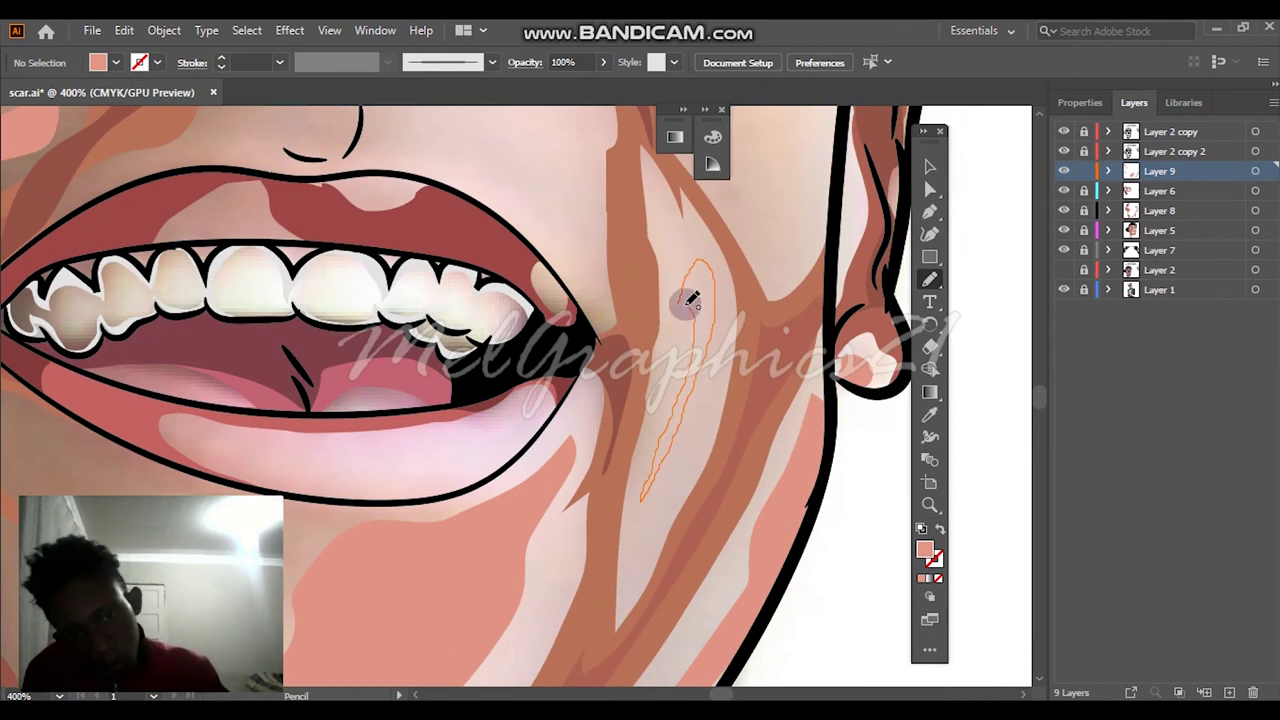
Draw pink Pencil highlight shapes above the right side of the upper lip and on the right cheek
scroll(480, 360, up, 4)
scroll(726, 280, up, 2)
mouse_move(724, 274)
mouse_down()
mouse_move(715, 475)
mouse_move(800, 530)
mouse_up()
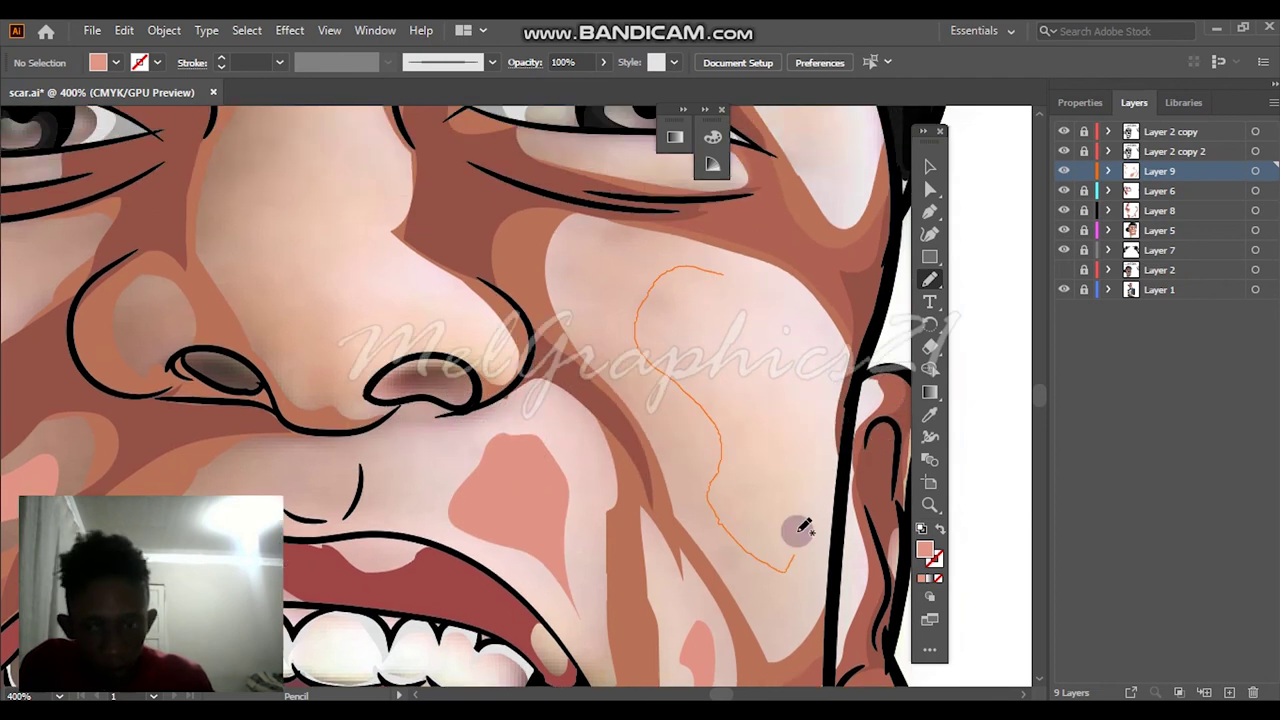
Draw pink Pencil highlight shapes on the nose bridge, above the right nostril and between the eyebrows
scroll(448, 477, up, 3)
scroll(366, 400, up, 3)
drag(366, 378, 352, 340)
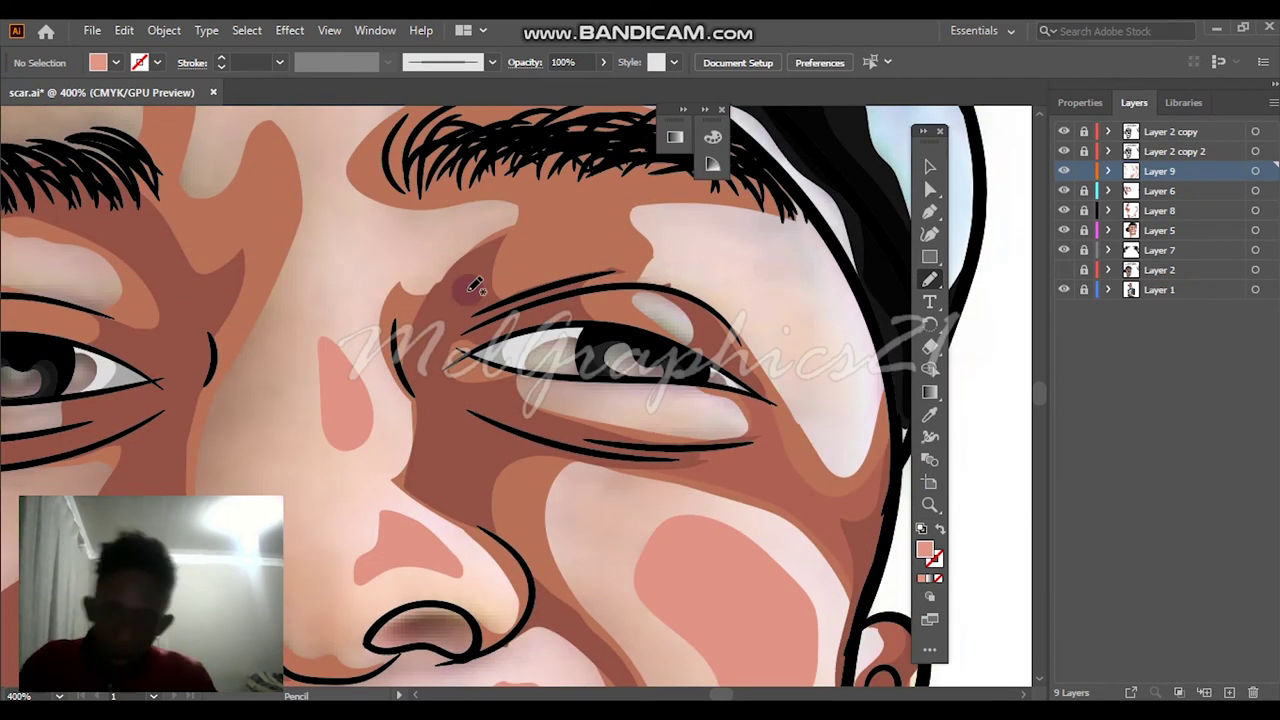
scroll(400, 209, up, 5)
mouse_move(336, 234)
mouse_down()
mouse_move(423, 229)
mouse_move(528, 263)
mouse_move(466, 228)
mouse_up()
key(ctrl+0)
click(1063, 289)
click(1063, 289)
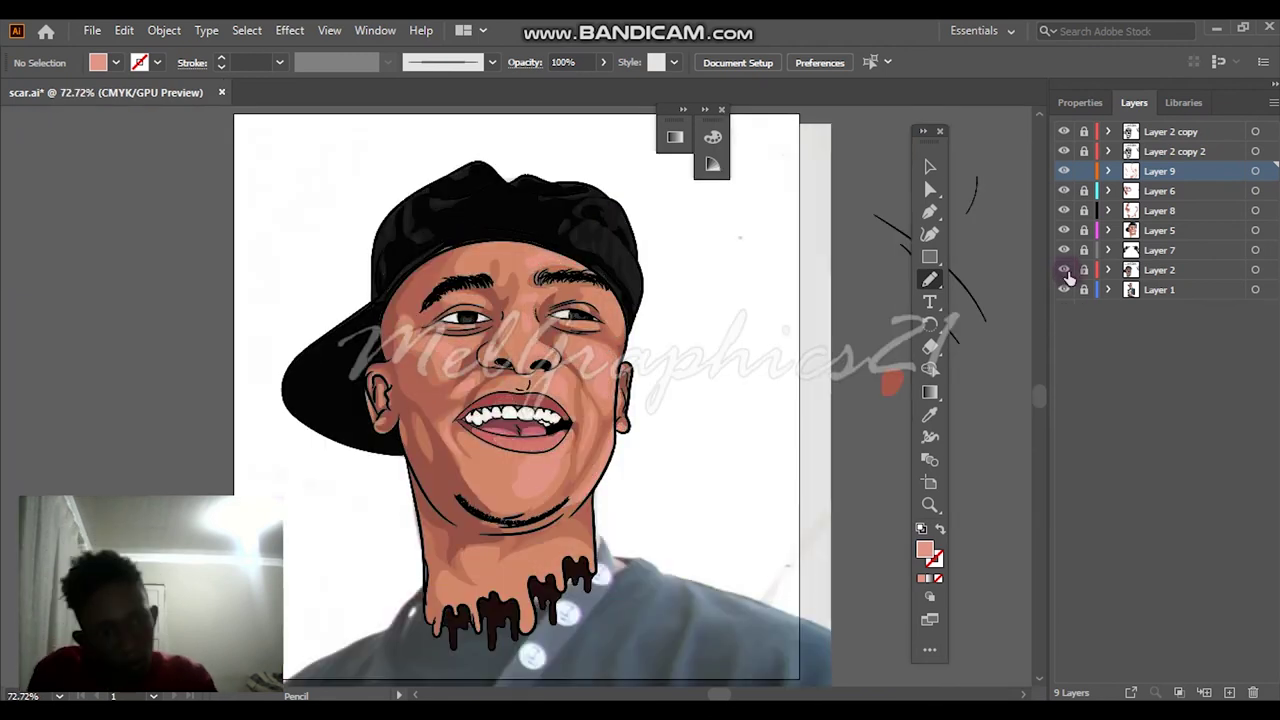
Hide Layer 2 again and add pink Pencil highlight shapes on the left side of the nose
scroll(305, 278, up, 10)
scroll(443, 437, up, 2)
scroll(400, 294, up, 5)
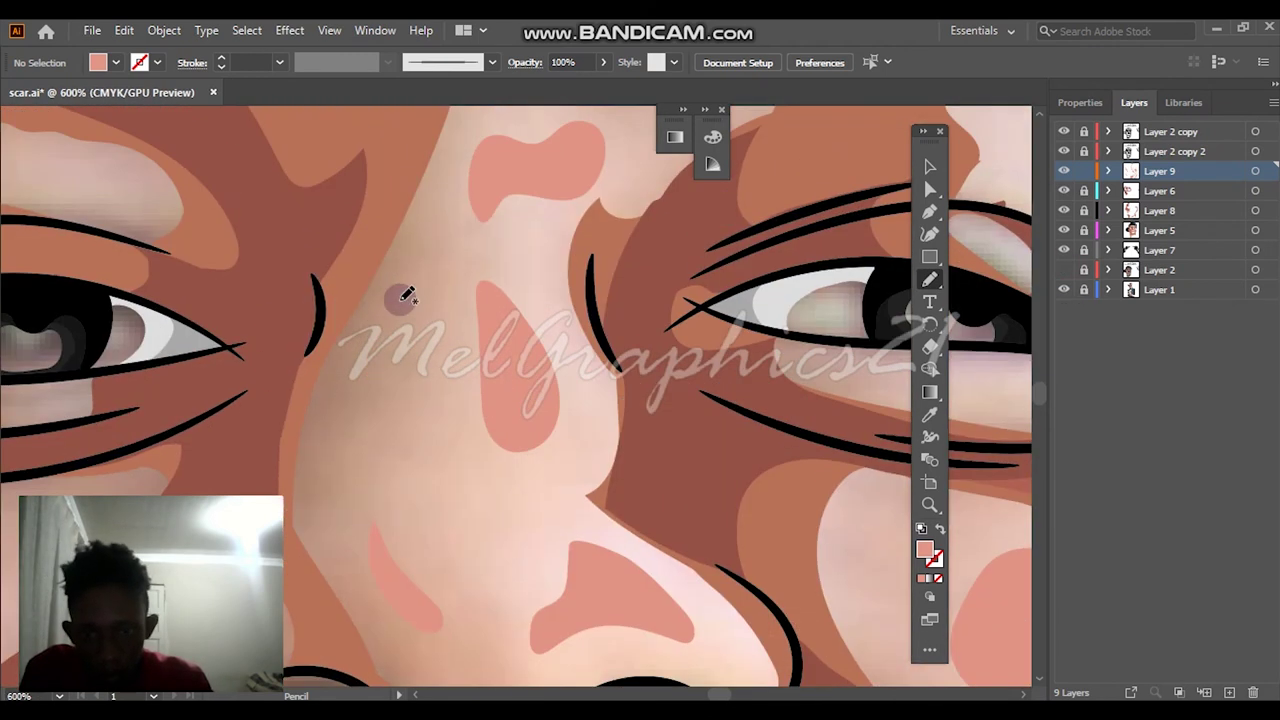
scroll(306, 409, up, 5)
key(ctrl+0)
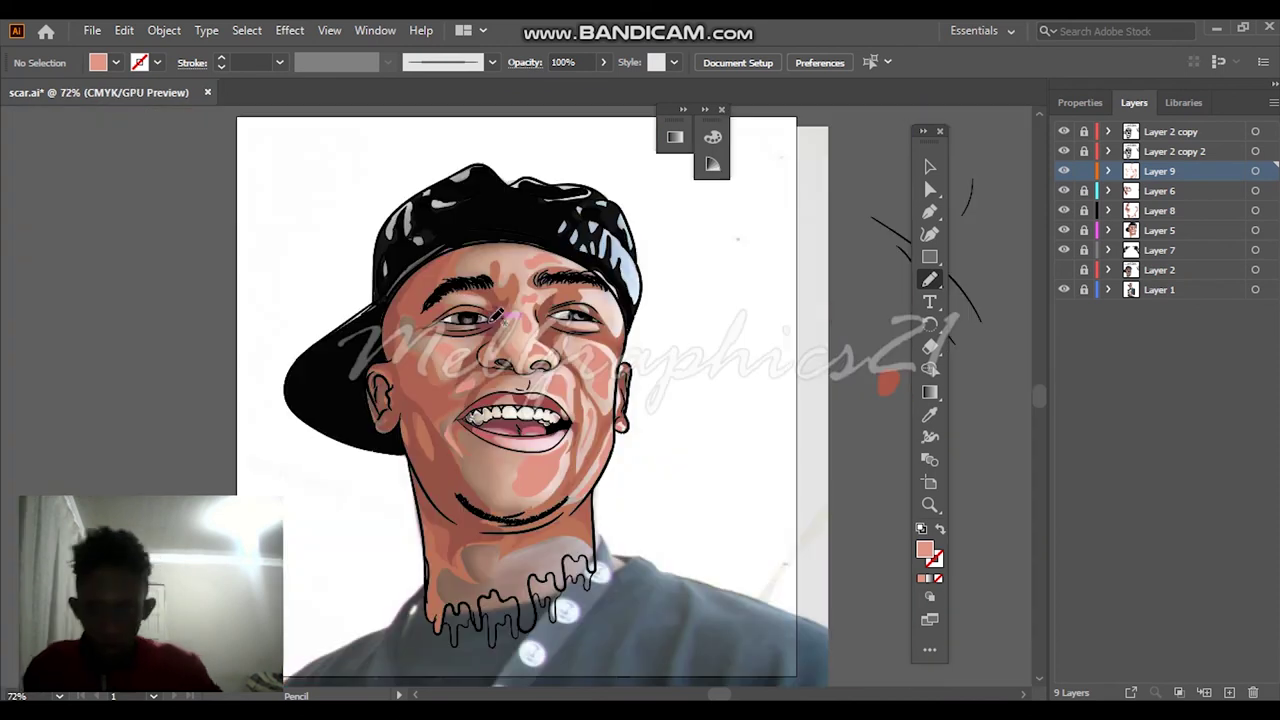
Draw a pink Pencil highlight shape on the right earlobe
scroll(609, 305, up, 10)
drag(568, 203, 662, 420)
scroll(687, 437, down, 5)
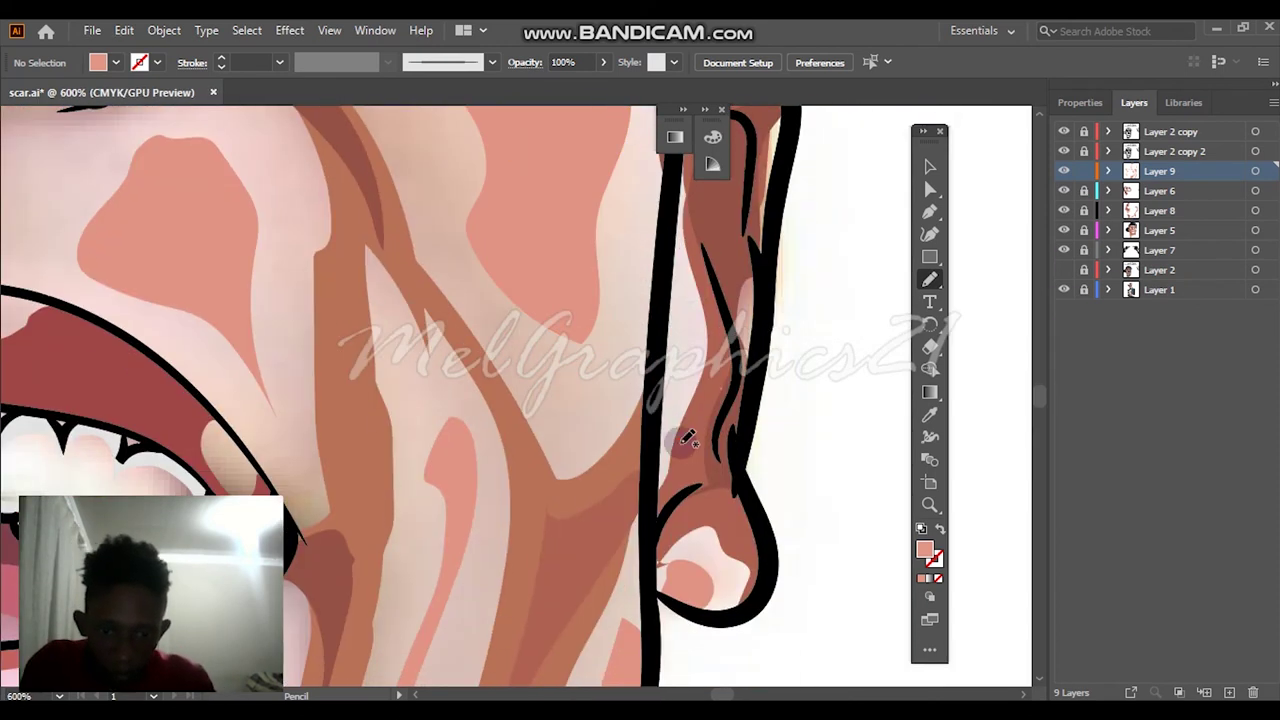
key(ctrl+0)
scroll(557, 314, up, 8)
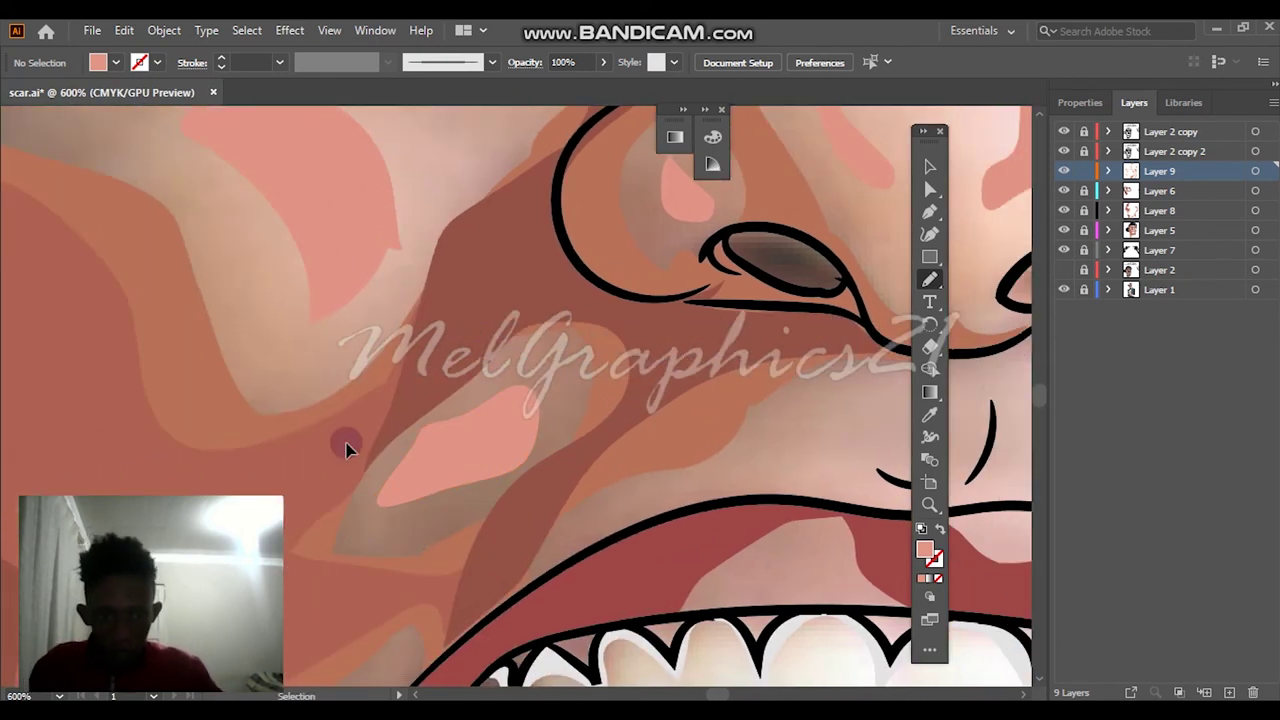
Draw a pink Pencil highlight shape around the philtrum creases above the upper lip, then show Layer 2 and hide Layer 1
scroll(349, 433, down, 1)
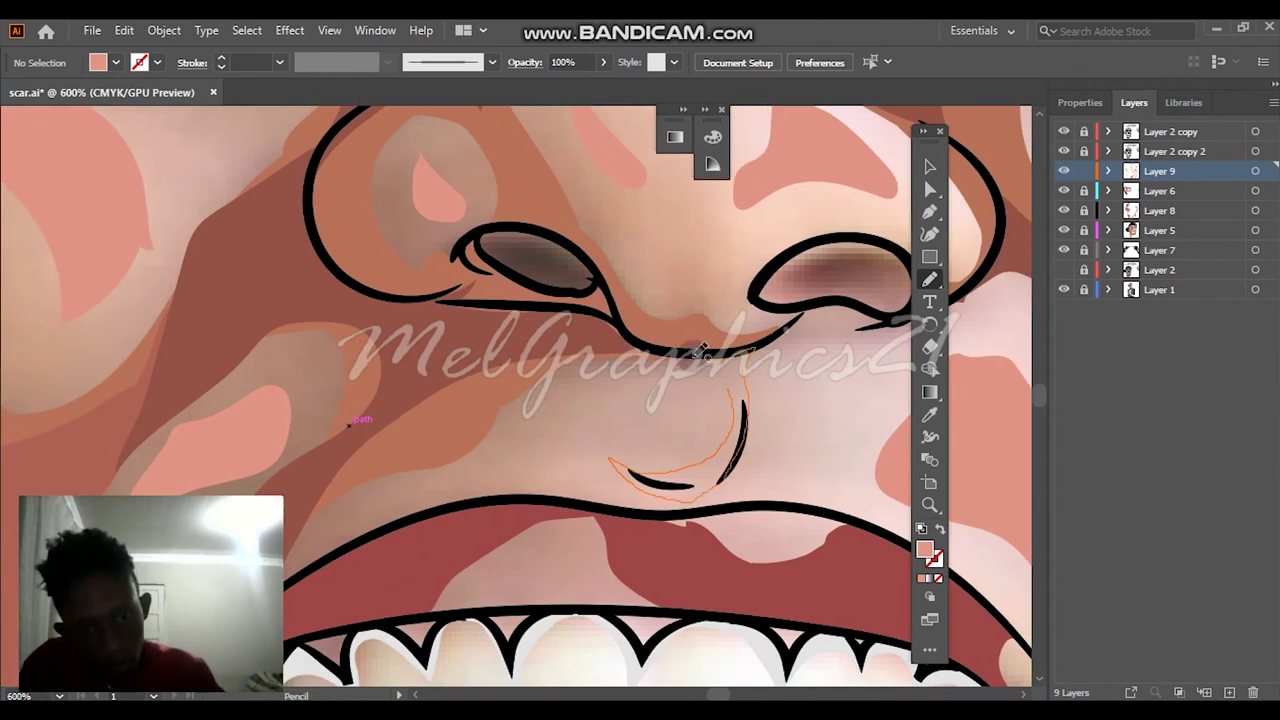
key(ctrl+0)
click(1063, 270)
click(1063, 290)
Draw small pink Pencil highlight shapes on the left ear's outer rim and inside its light inner area
scroll(812, 375, up, 10)
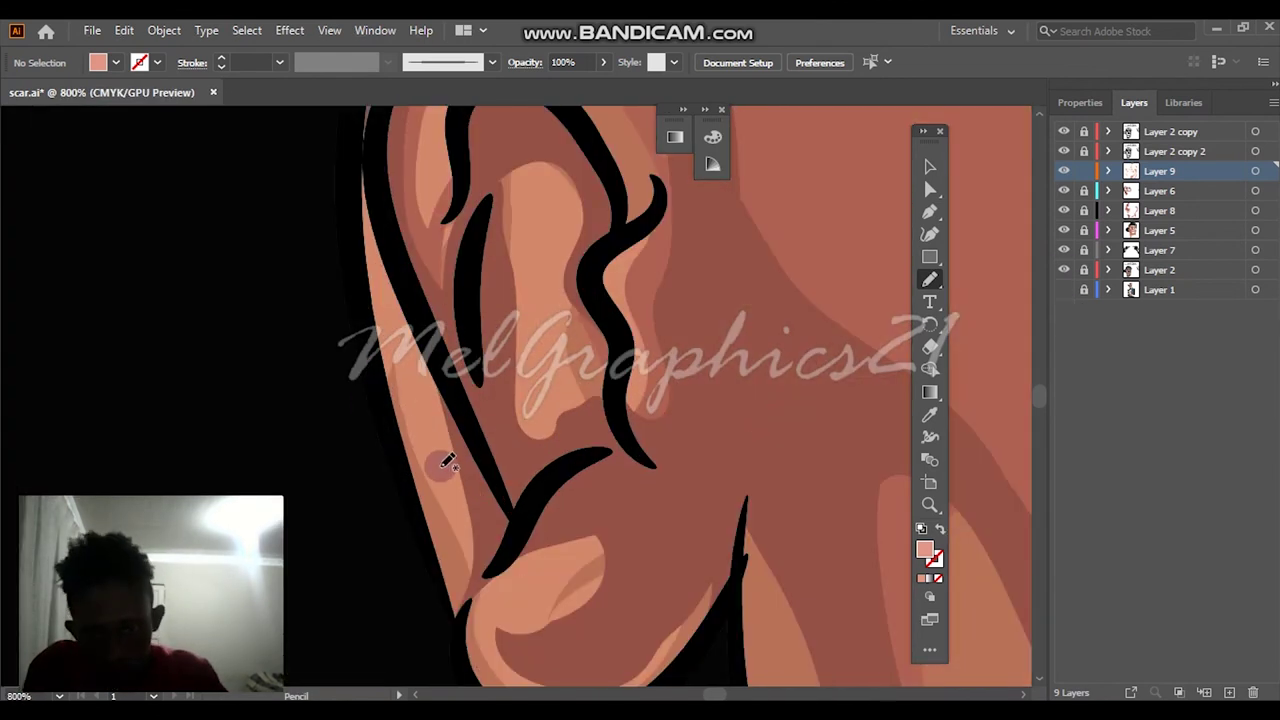
drag(437, 462, 428, 452)
mouse_move(565, 340)
mouse_down()
mouse_move(545, 380)
mouse_move(560, 310)
mouse_up()
mouse_move(534, 206)
mouse_down()
mouse_move(560, 221)
mouse_move(550, 250)
mouse_up()
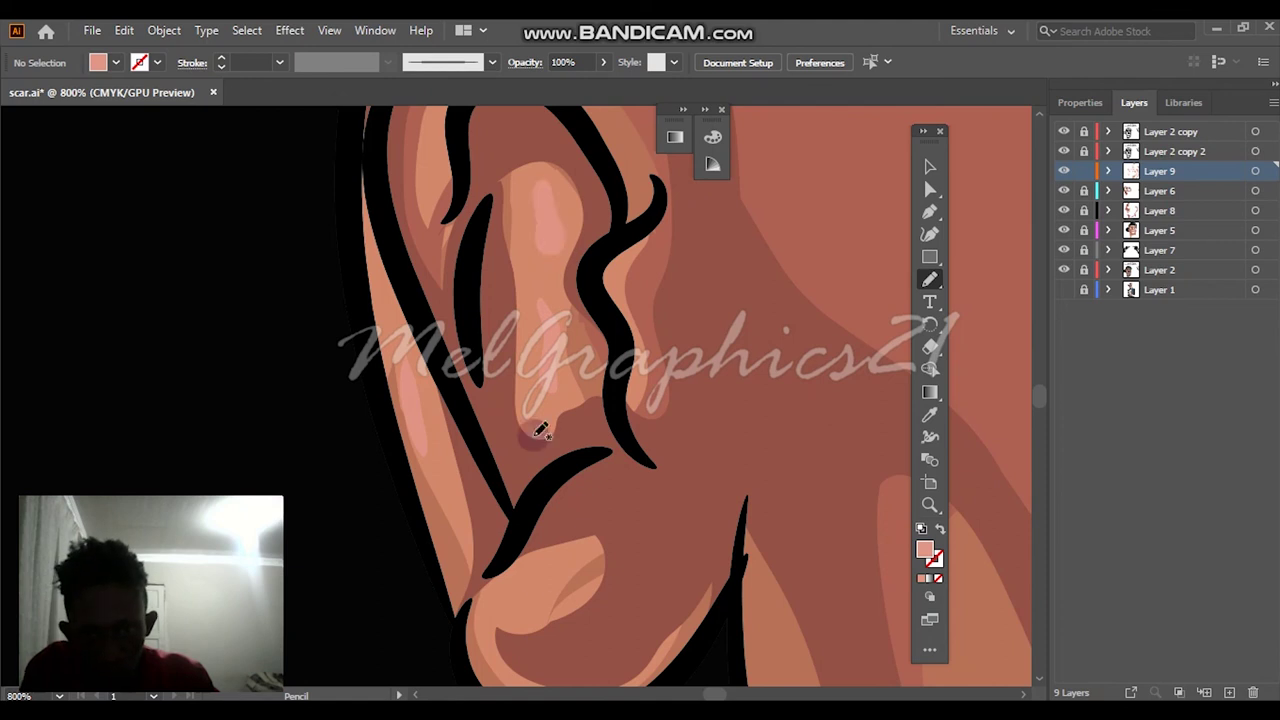
scroll(447, 340, up, 5)
key(ctrl+0)
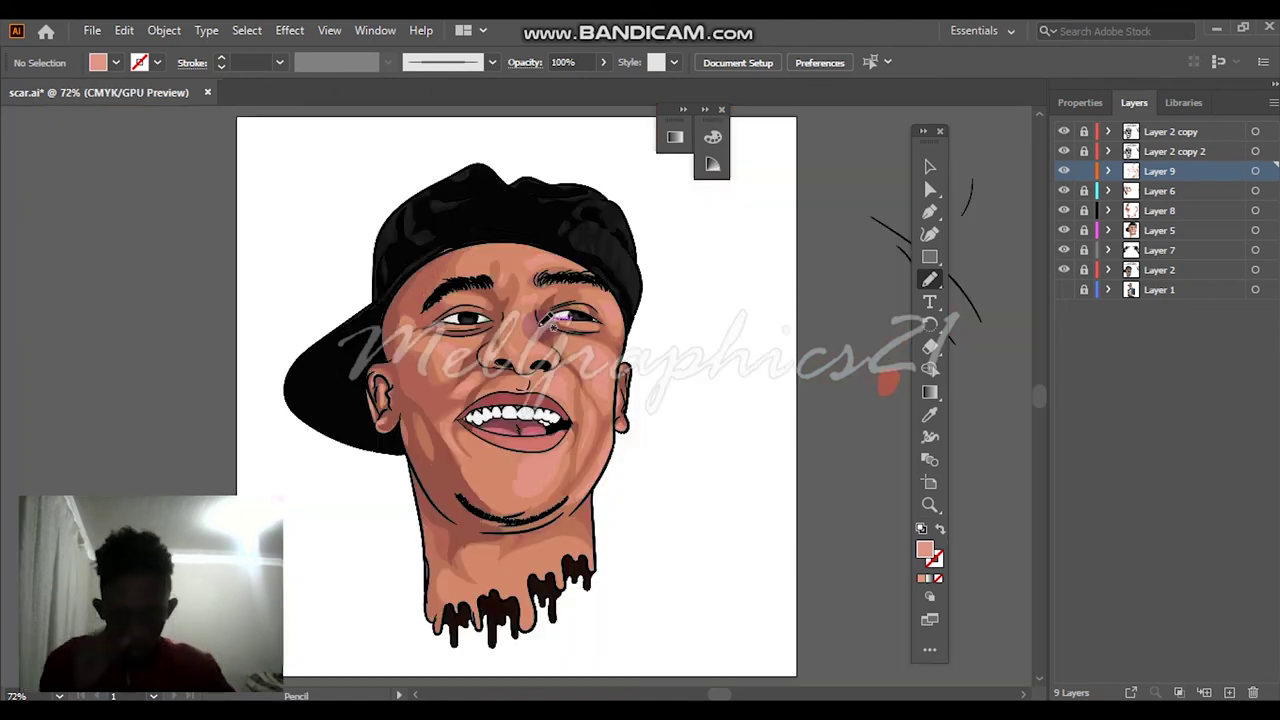
Set the fill to E27F7F and, with Layer 2 hidden, draw a Pencil highlight shape along the right half of the lower lip
scroll(523, 423, up, 8)
key(i)
double_click(924, 549)
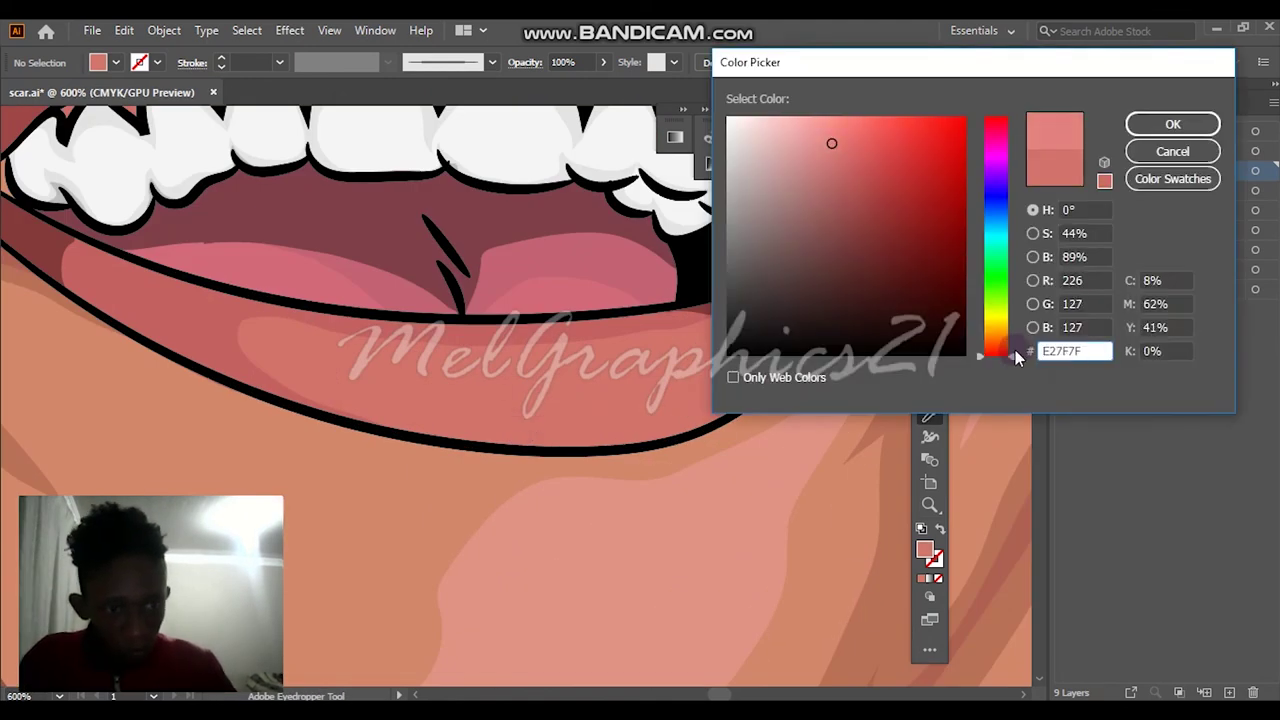
key(Return)
click(1064, 269)
key(n)
mouse_move(766, 320)
mouse_down()
mouse_move(759, 382)
mouse_move(486, 371)
mouse_up()
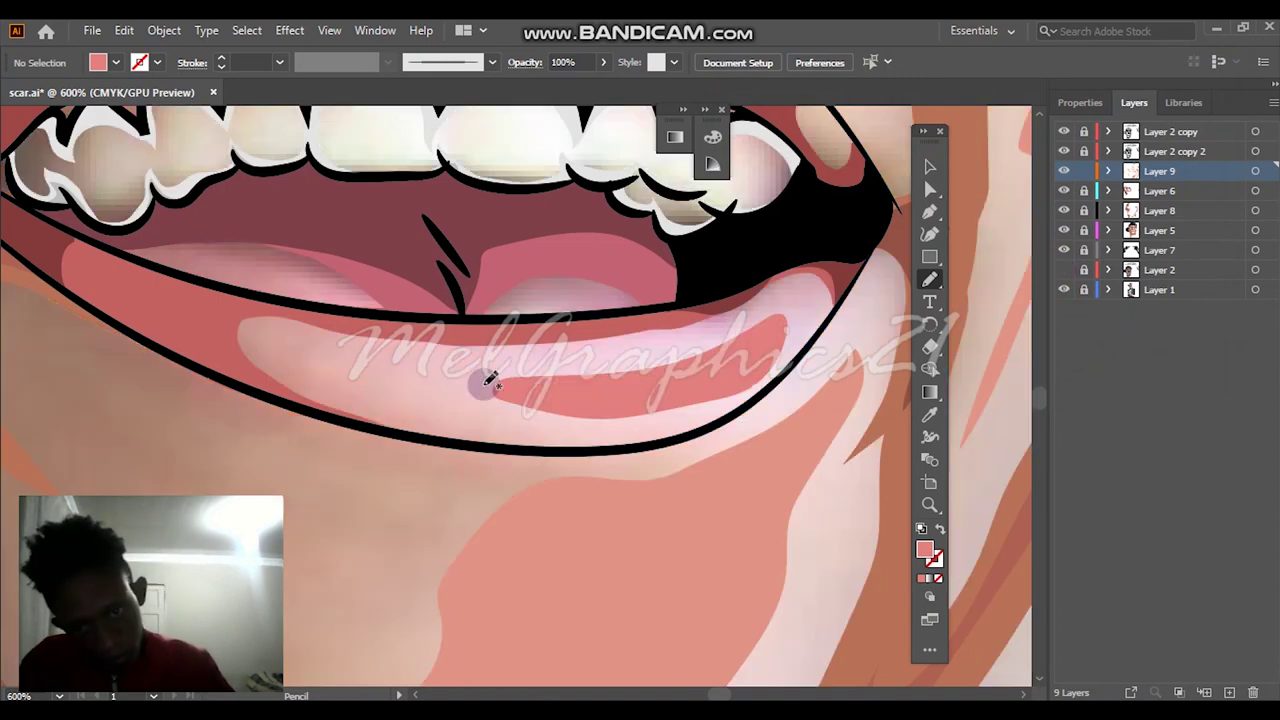
click(1064, 269)
Sample the upper lip's red with the Eyedropper and lighten the fill colour for its highlights
scroll(520, 398, down, 2)
scroll(520, 398, up, 5)
scroll(520, 398, up, 2)
key(i)
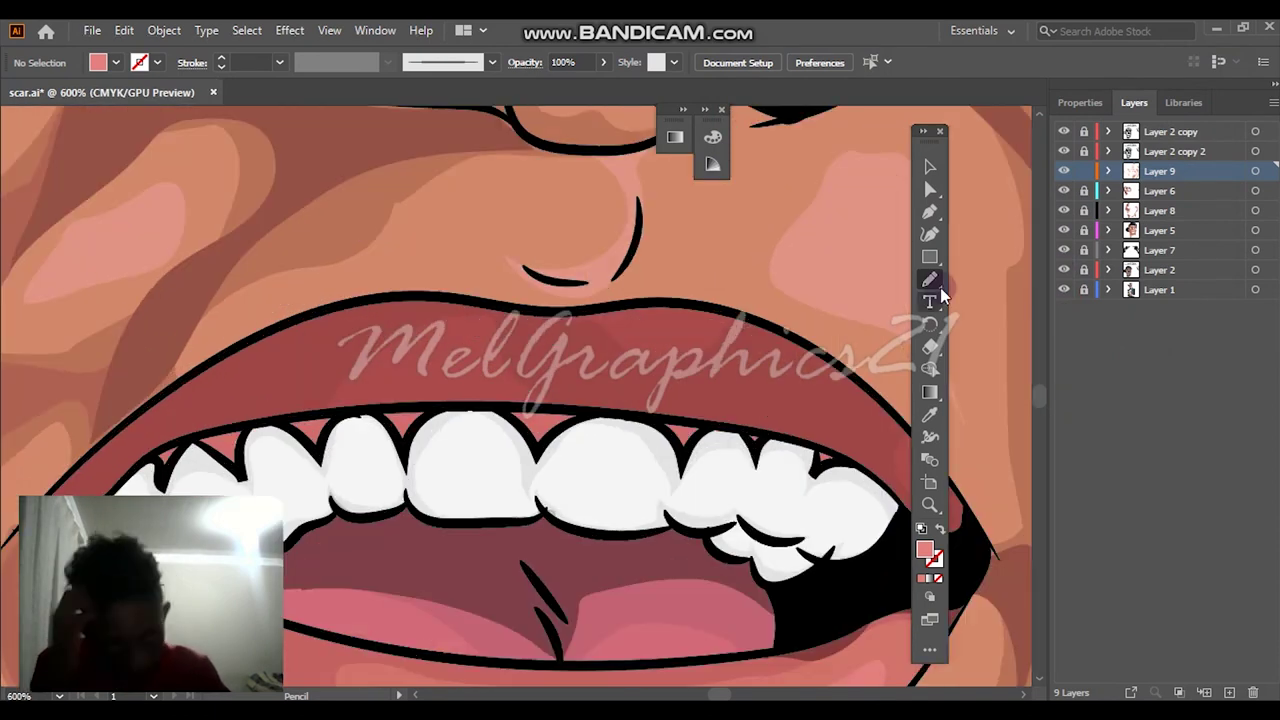
click(451, 349)
double_click(924, 549)
click(1135, 122)
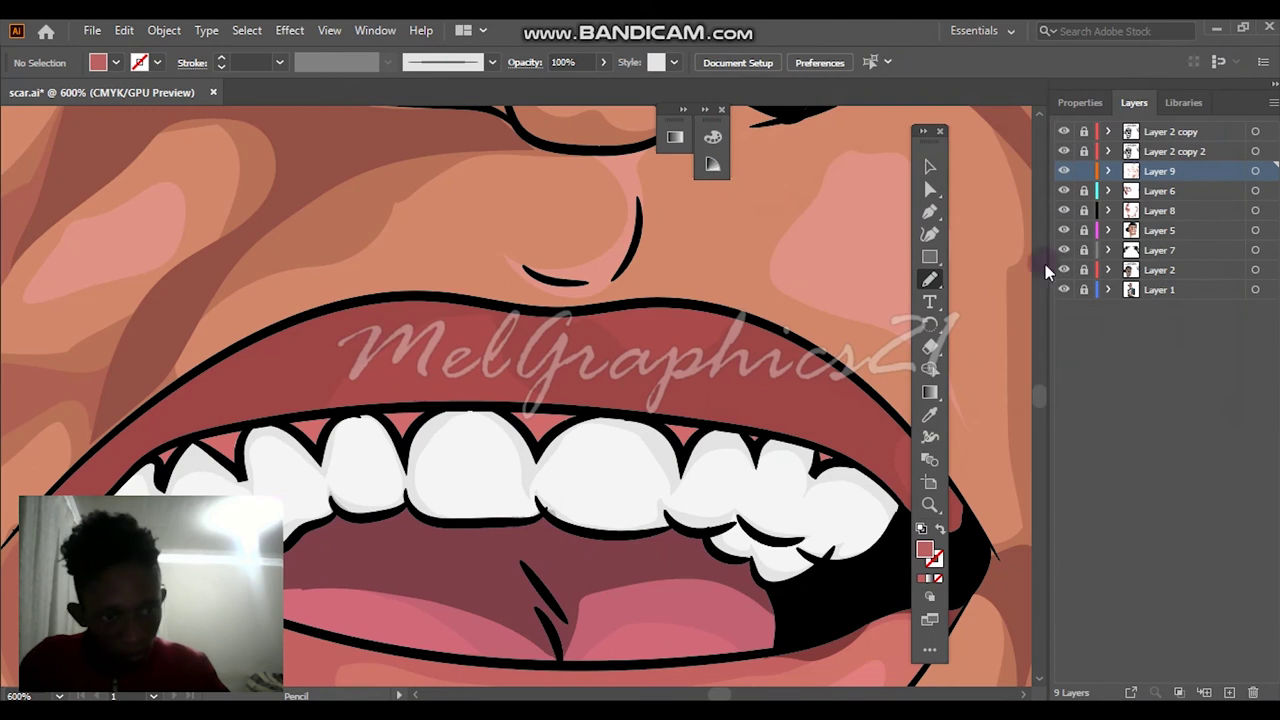
Hide Layer 2 as needed and draw lighter red Pencil highlight shapes inside the light areas of the upper lip
click(1064, 269)
key(n)
scroll(700, 291, up, 2)
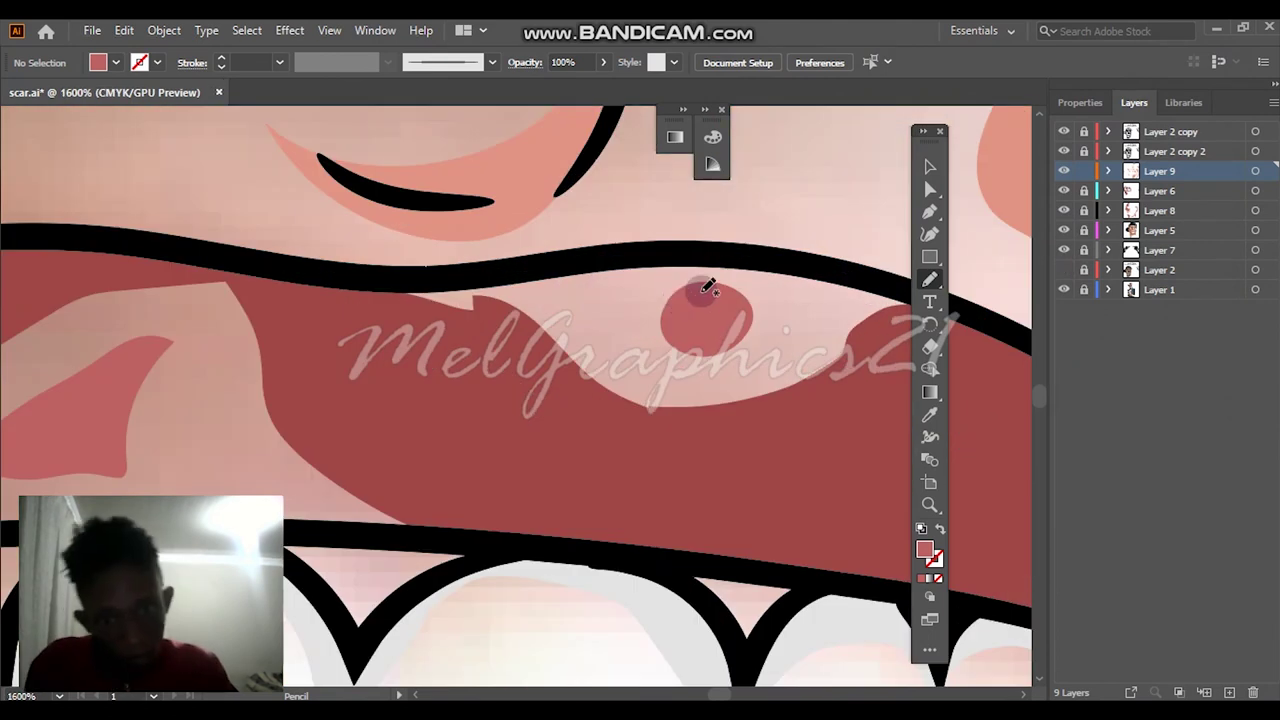
scroll(700, 380, up, 2)
drag(752, 345, 806, 427)
key(ctrl+0)
click(1064, 289)
click(1064, 289)
Try a white Pencil highlight shape on an upper front tooth
scroll(632, 323, up, 12)
double_click(925, 550)
click(733, 126)
click(1171, 123)
drag(637, 316, 993, 17)
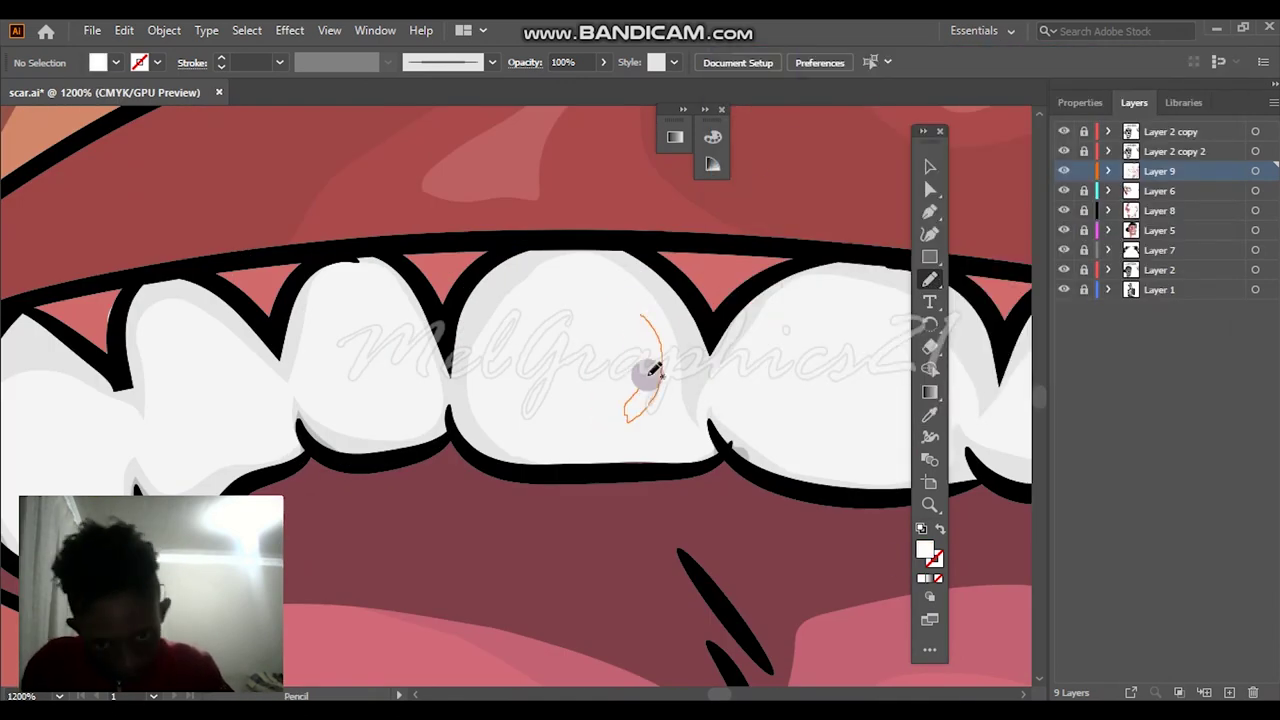
key(ctrl+z)
Set a slightly lighter dark grey fill and draw Pencil highlight shapes inside the right eye's iris
scroll(437, 383, down, 3)
scroll(749, 366, up, 3)
scroll(628, 378, up, 5)
scroll(627, 378, up, 4)
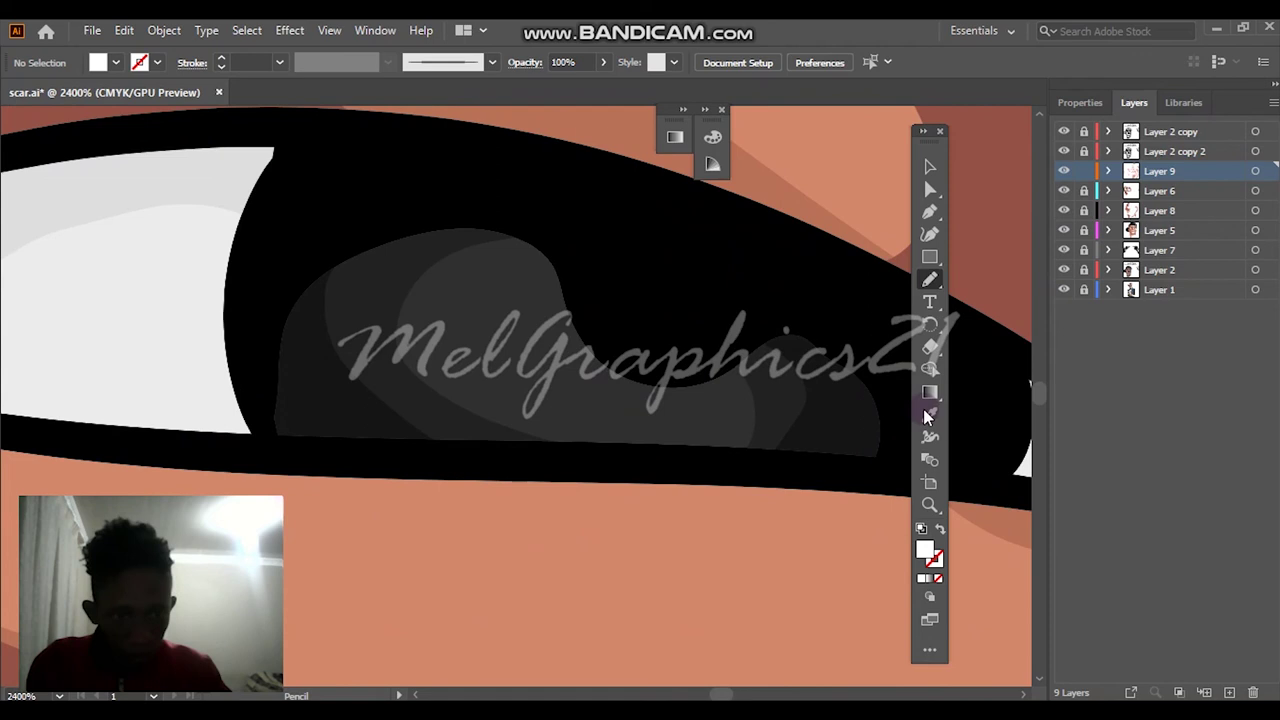
double_click(925, 550)
click(1171, 123)
click(930, 280)
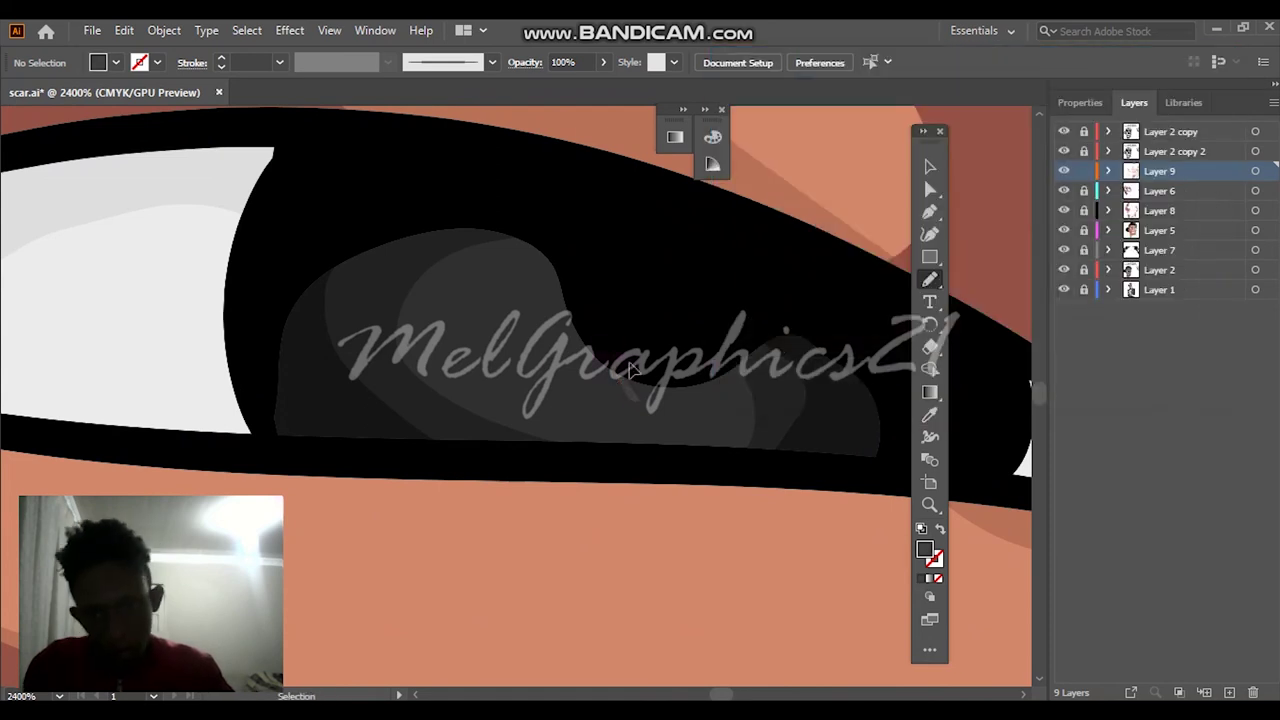
drag(478, 370, 470, 362)
drag(698, 389, 712, 387)
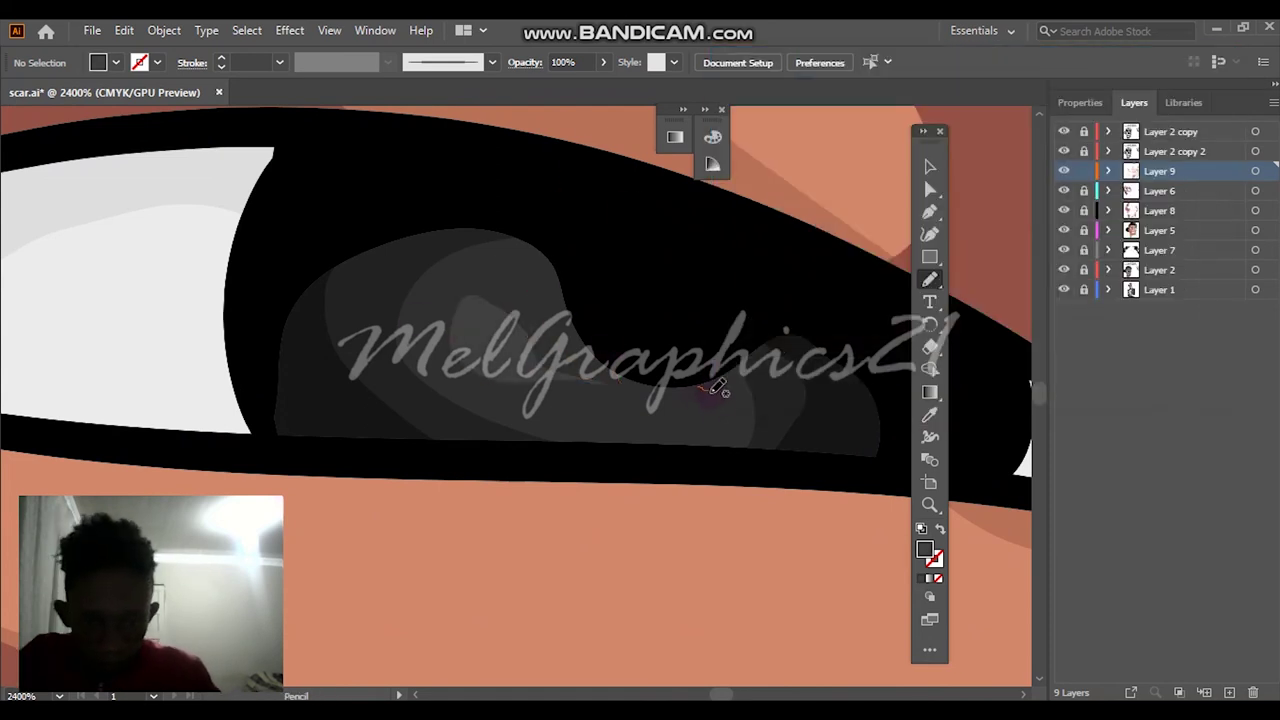
Draw a curved dark grey Pencil highlight shape inside the left eye's iris
key(ctrl+0)
scroll(424, 291, up, 10)
drag(331, 311, 318, 295)
drag(424, 331, 486, 286)
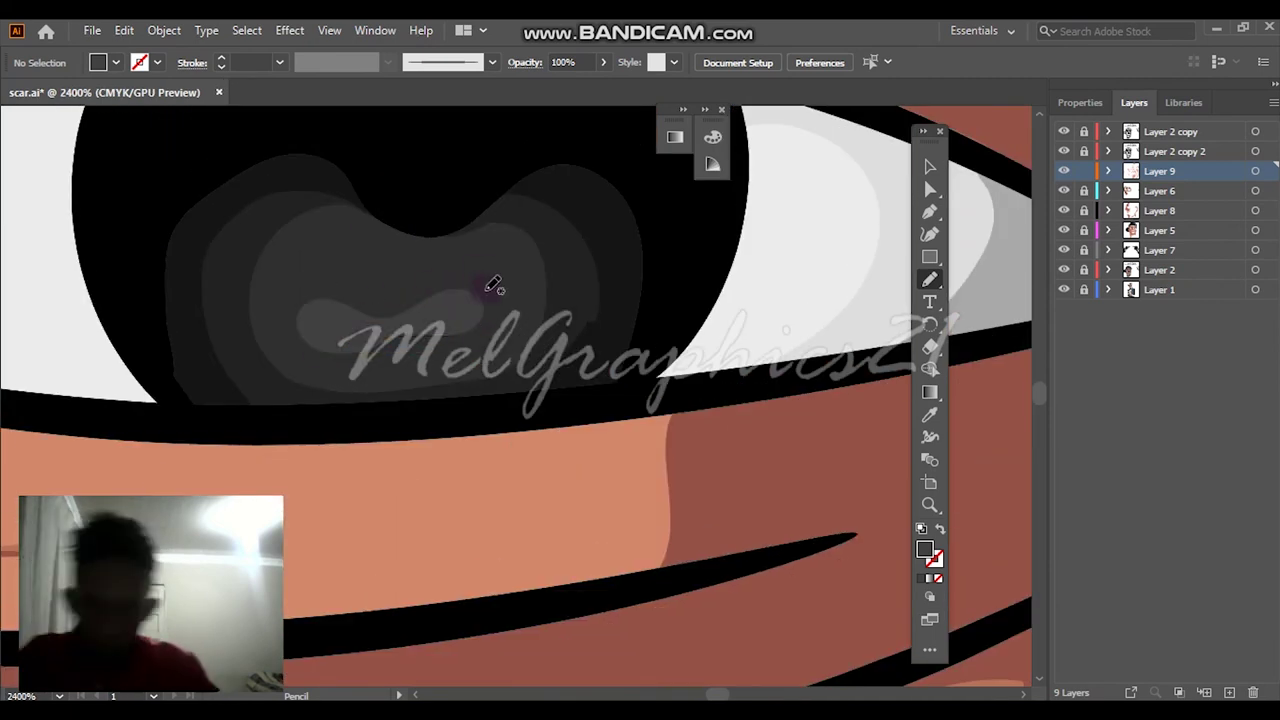
Hide Layer 2 and draw dark grey Pencil highlight shapes in the light patches on the right side of the cap
key(ctrl+0)
scroll(586, 243, up, 8)
click(929, 415)
double_click(927, 552)
key(Escape)
click(1063, 269)
scroll(672, 500, up, 2)
key(n)
drag(733, 476, 660, 449)
scroll(548, 325, up, 4)
drag(540, 395, 540, 396)
key(ctrl+0)
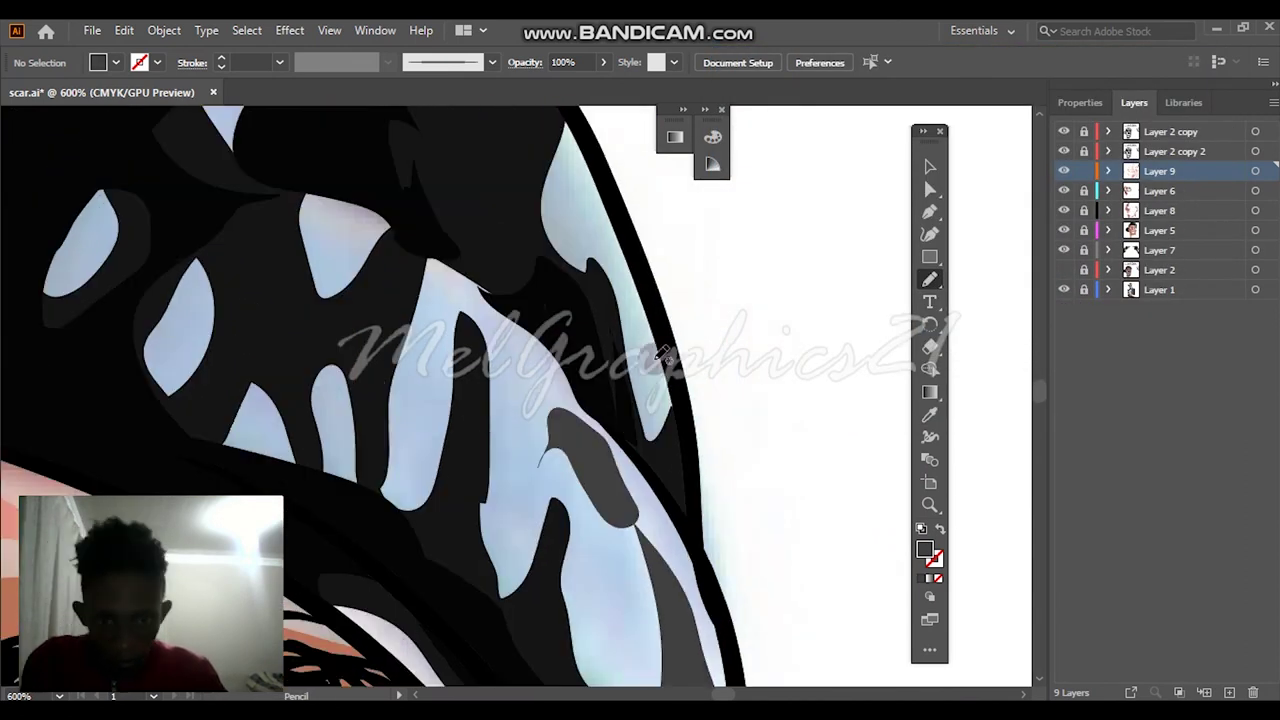
Show Layer 2, hide Layer 1 and create a new layer above Layer 2 copy
click(1063, 269)
click(1063, 289)
click(1170, 131)
click(1229, 692)
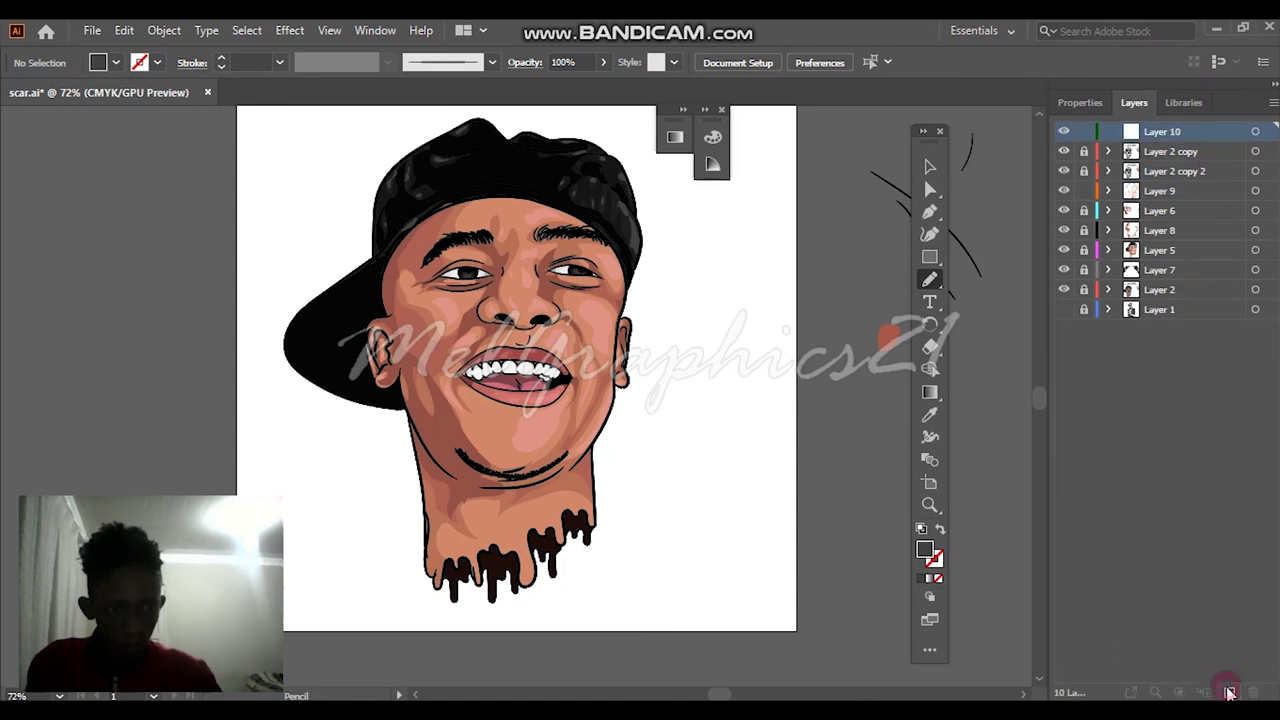
Set up the Paintbrush with the 5 pt. Round brush, a white stroke and no fill
scroll(470, 270, up, 4)
key(b)
scroll(600, 260, up, 6)
click(492, 62)
click(346, 100)
click(934, 557)
scroll(440, 506, down, 6)
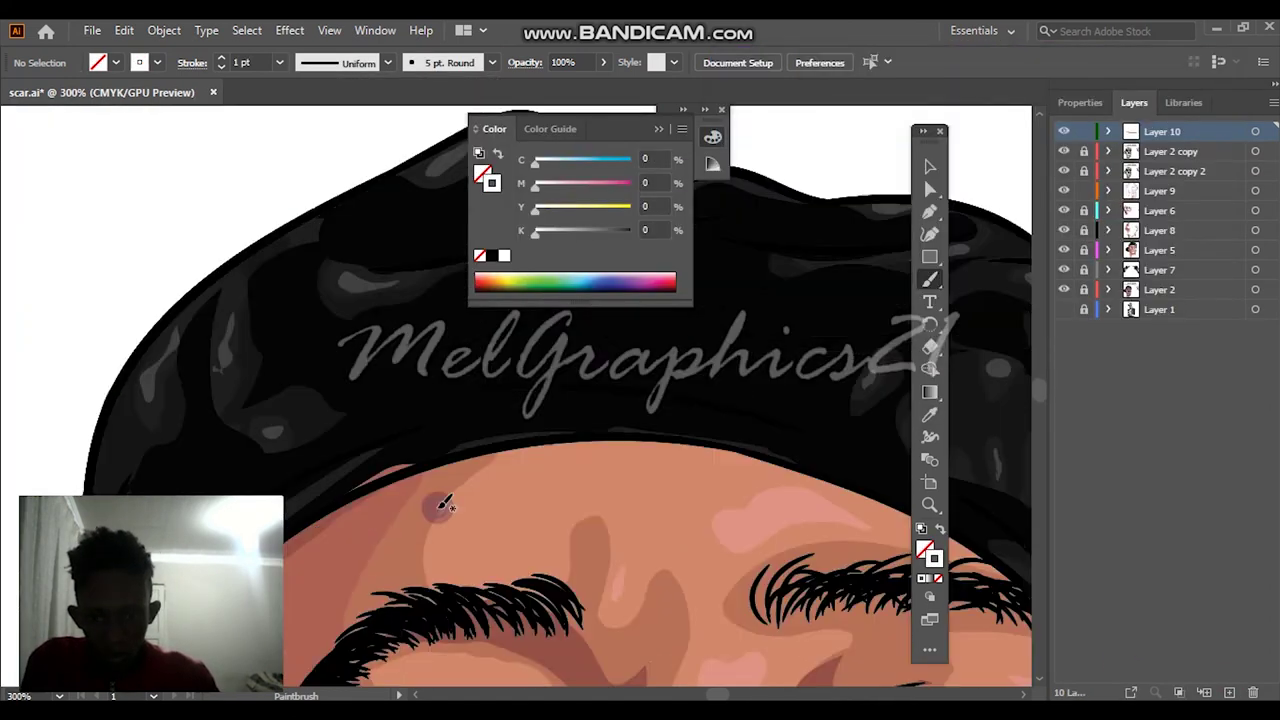
Paint white round highlight dots on the irises, reducing the stroke weight to 0.5 pt for the smaller dots
scroll(626, 300, up, 2)
scroll(900, 435, down, 3)
scroll(900, 435, up, 3)
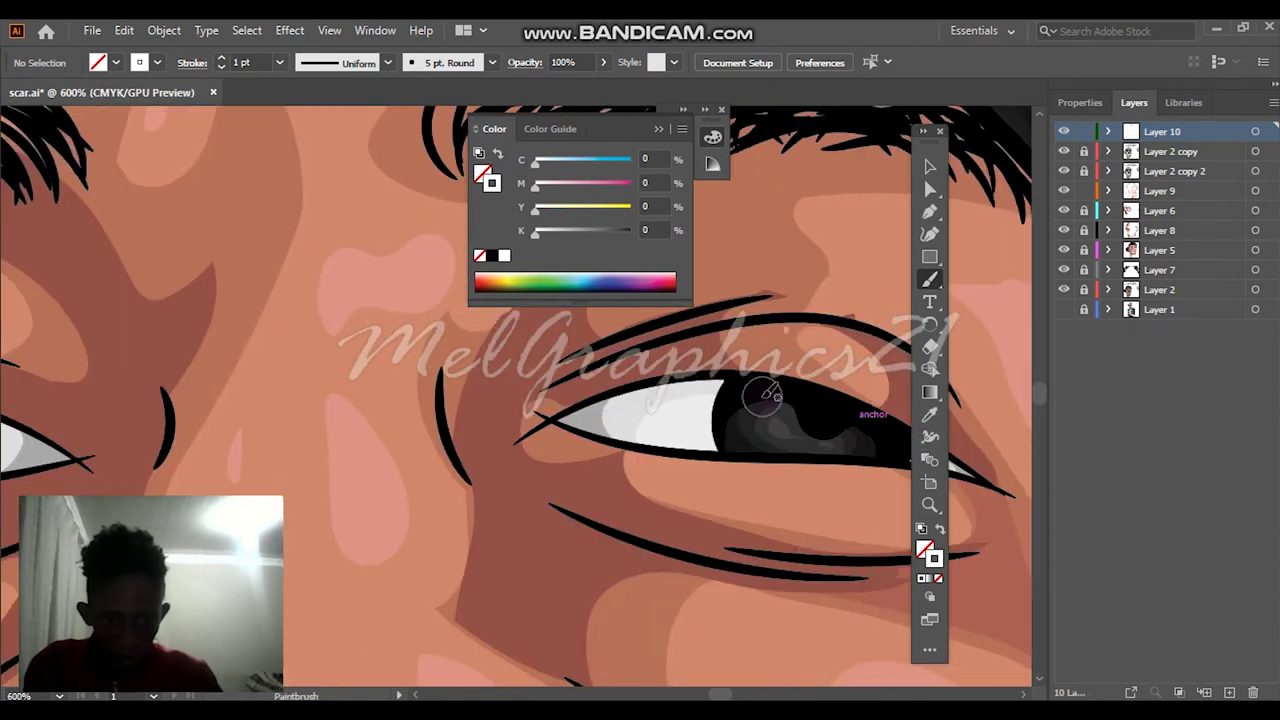
click(279, 62)
click(300, 100)
scroll(294, 337, left, 5)
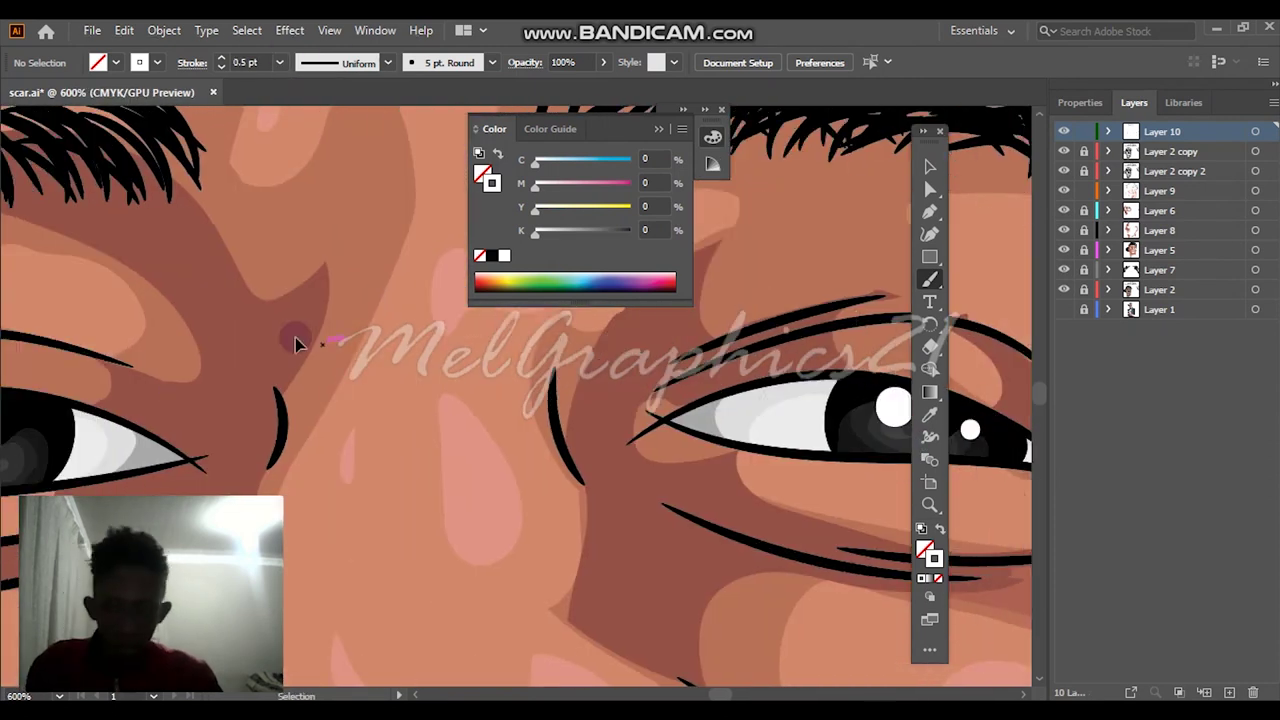
scroll(275, 450, down, 4)
scroll(275, 450, up, 4)
Set the stroke weight to 0.25 pt and paint tiny white highlight dots at the irises' inner edges
click(279, 62)
click(300, 82)
scroll(709, 404, down, 4)
scroll(857, 391, up, 4)
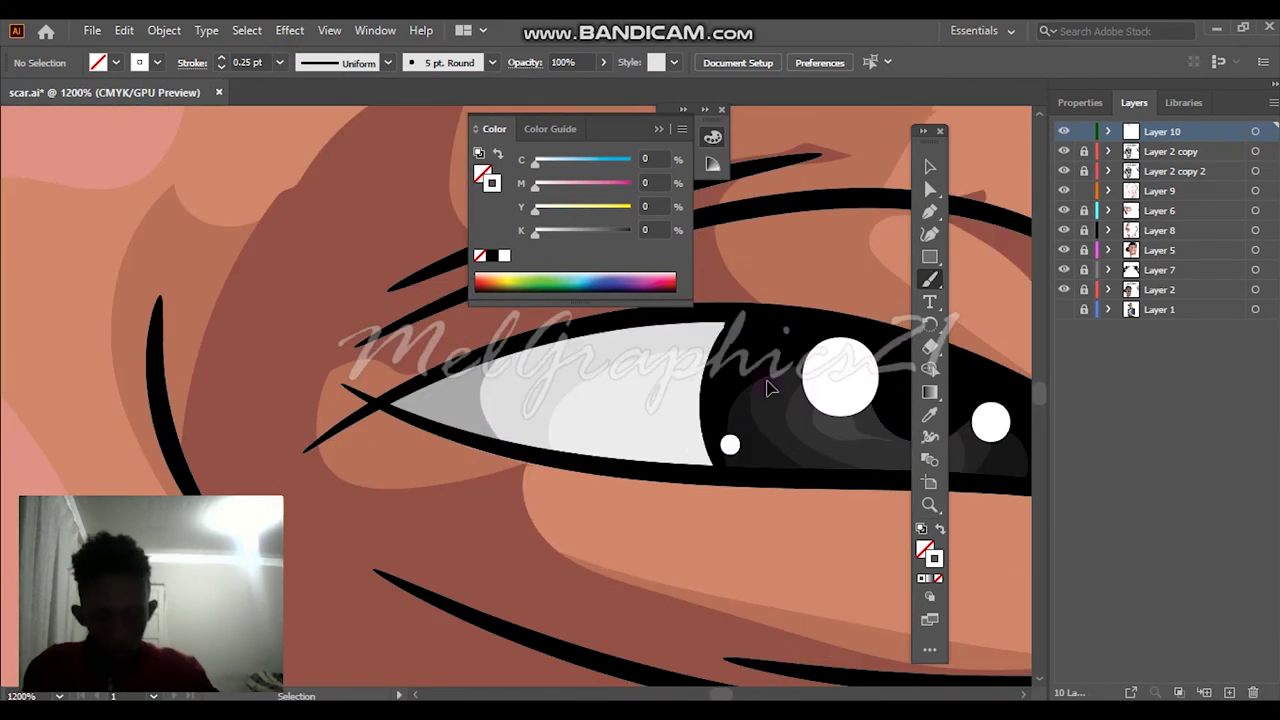
scroll(729, 443, down, 6)
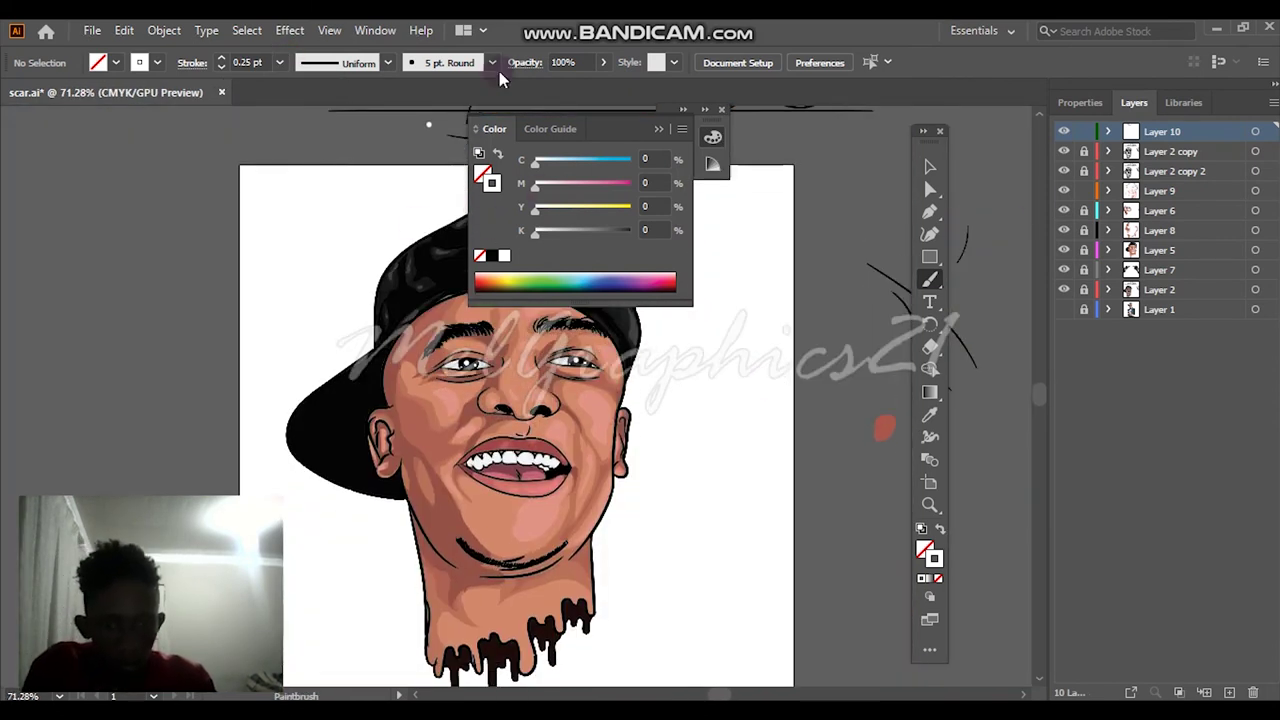
Unlock Layers 6, 8, 5 and 7, and lock Layer 10
click(1084, 210)
click(1084, 230)
drag(1085, 250, 1085, 270)
click(1084, 131)
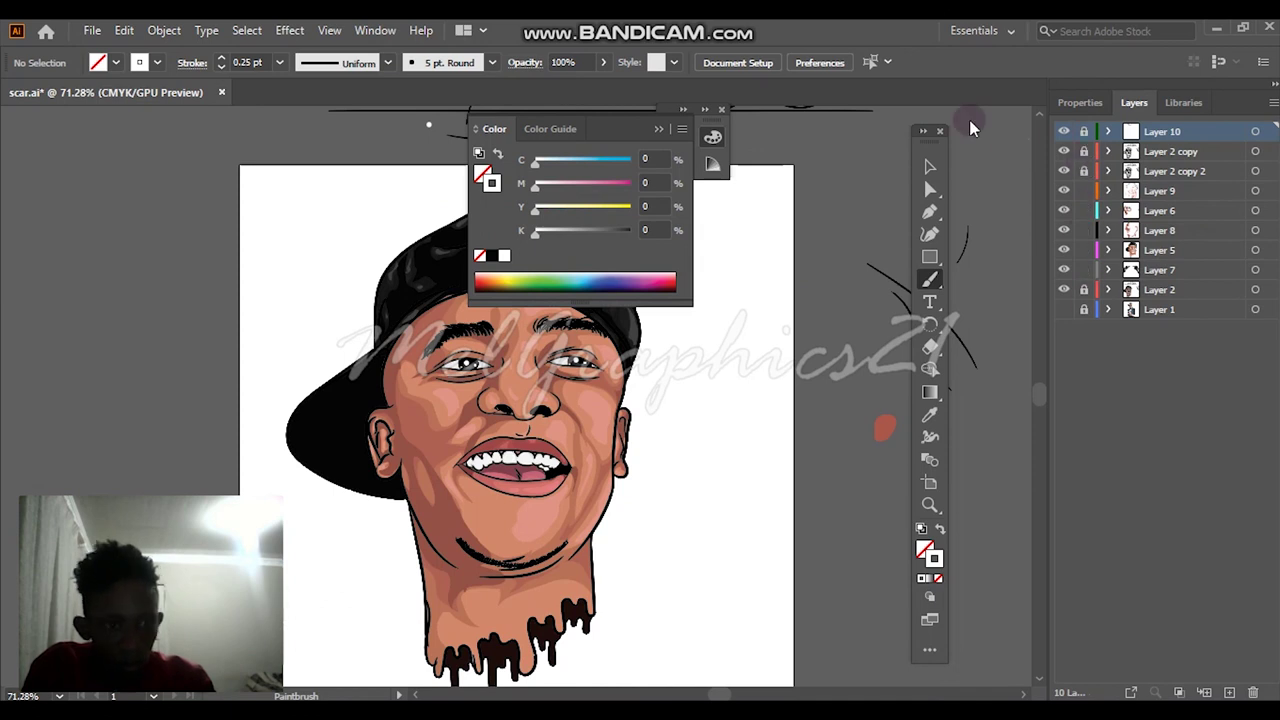
Select all unlocked artwork and open Recolor Artwork for it
click(683, 108)
click(929, 166)
click(333, 641)
key(ctrl+a)
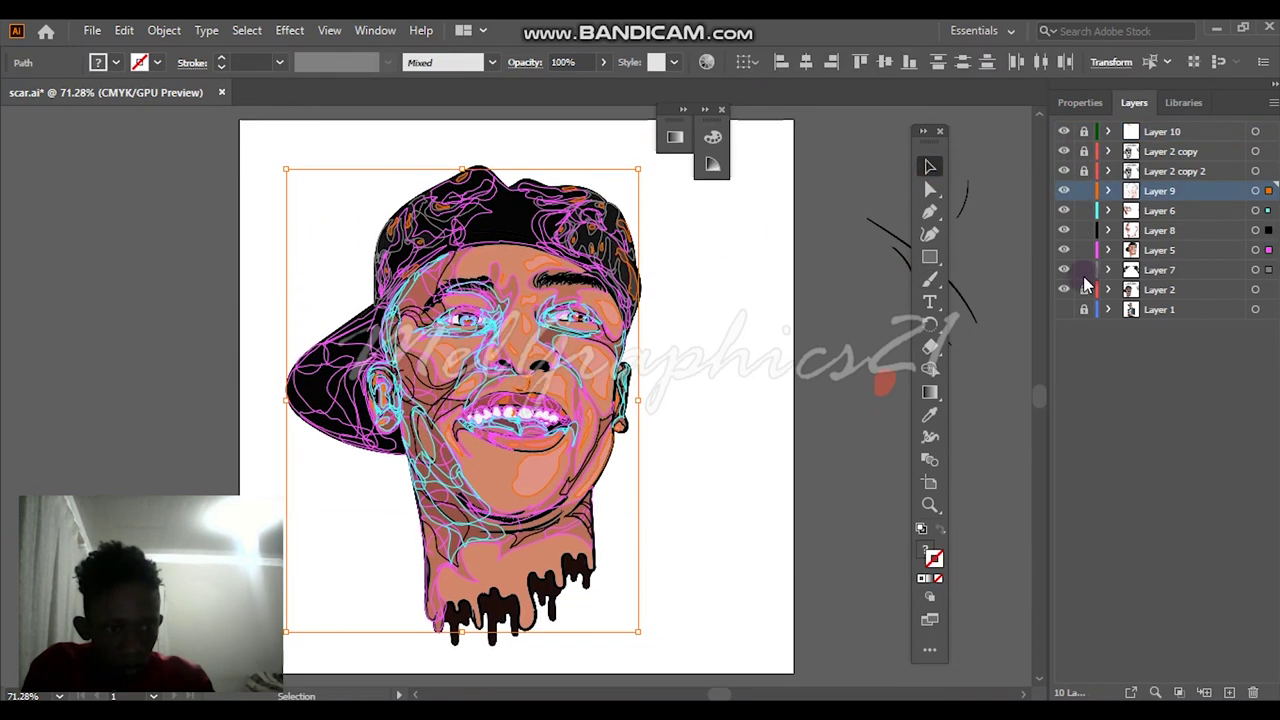
scroll(671, 337, up, 3)
click(124, 30)
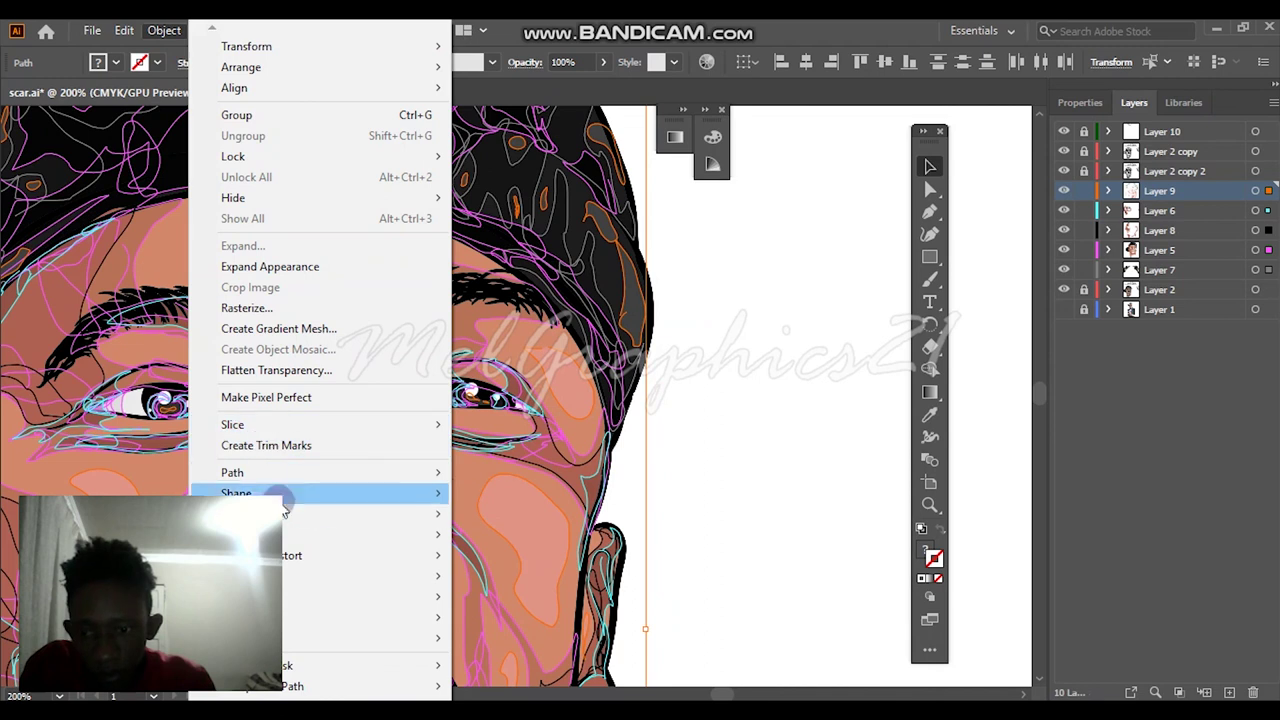
mouse_move(380, 361)
click(505, 361)
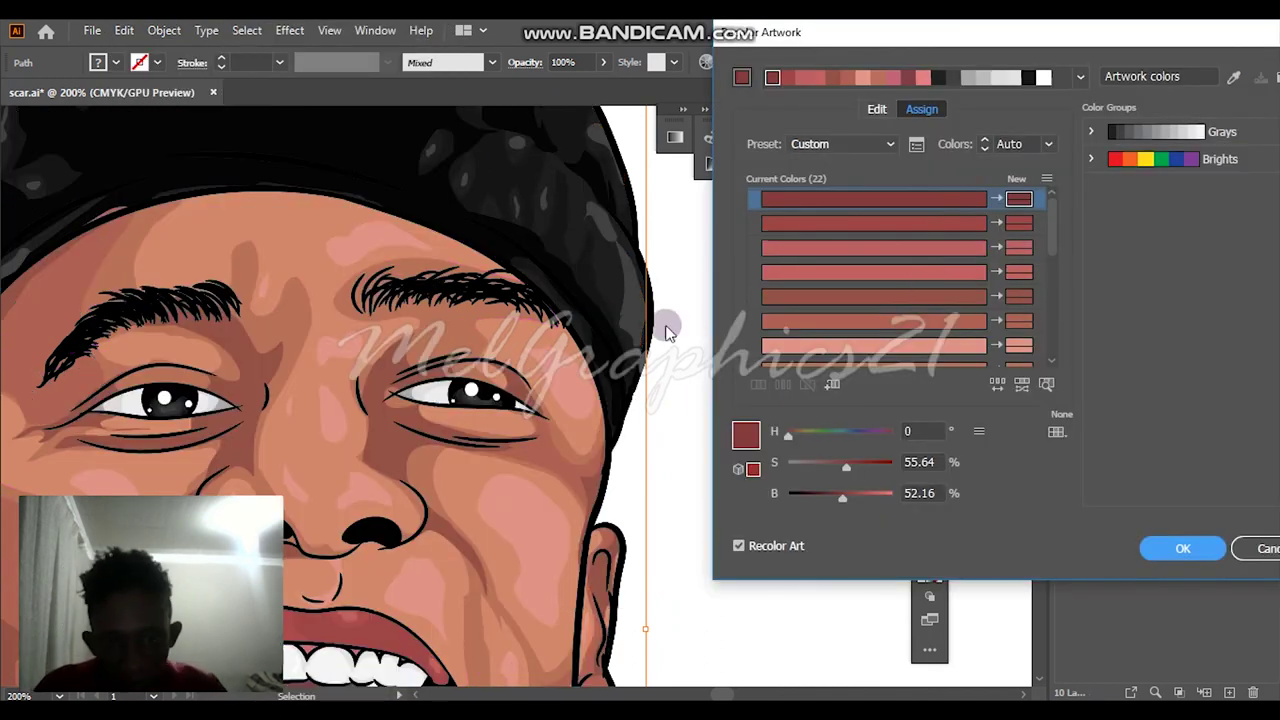
Adjust the brightness of the first reds in the current colours list, making the lip highlight red brighter
mouse_move(843, 496)
mouse_down()
mouse_move(880, 500)
mouse_move(842, 477)
mouse_move(857, 505)
mouse_up()
click(883, 223)
click(883, 247)
click(860, 272)
Raise the brightness of the two brown skin shadow colours and the pink skin highlight colour
click(823, 296)
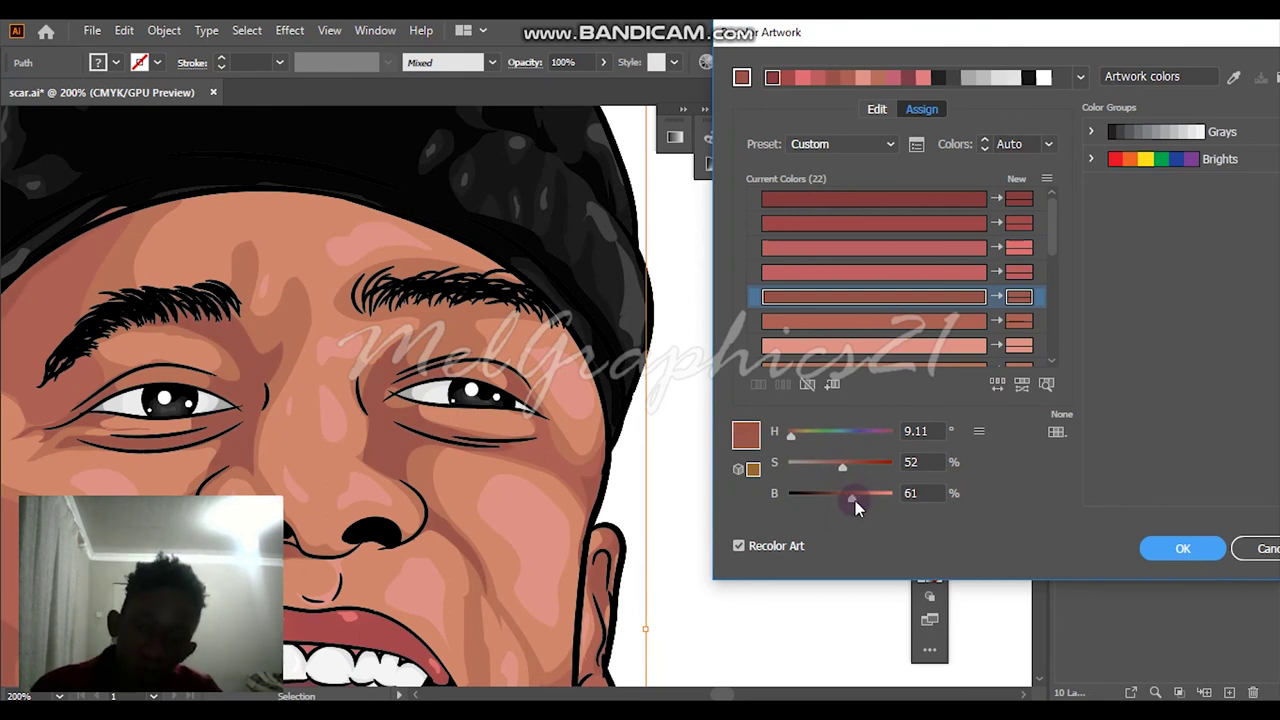
click(840, 321)
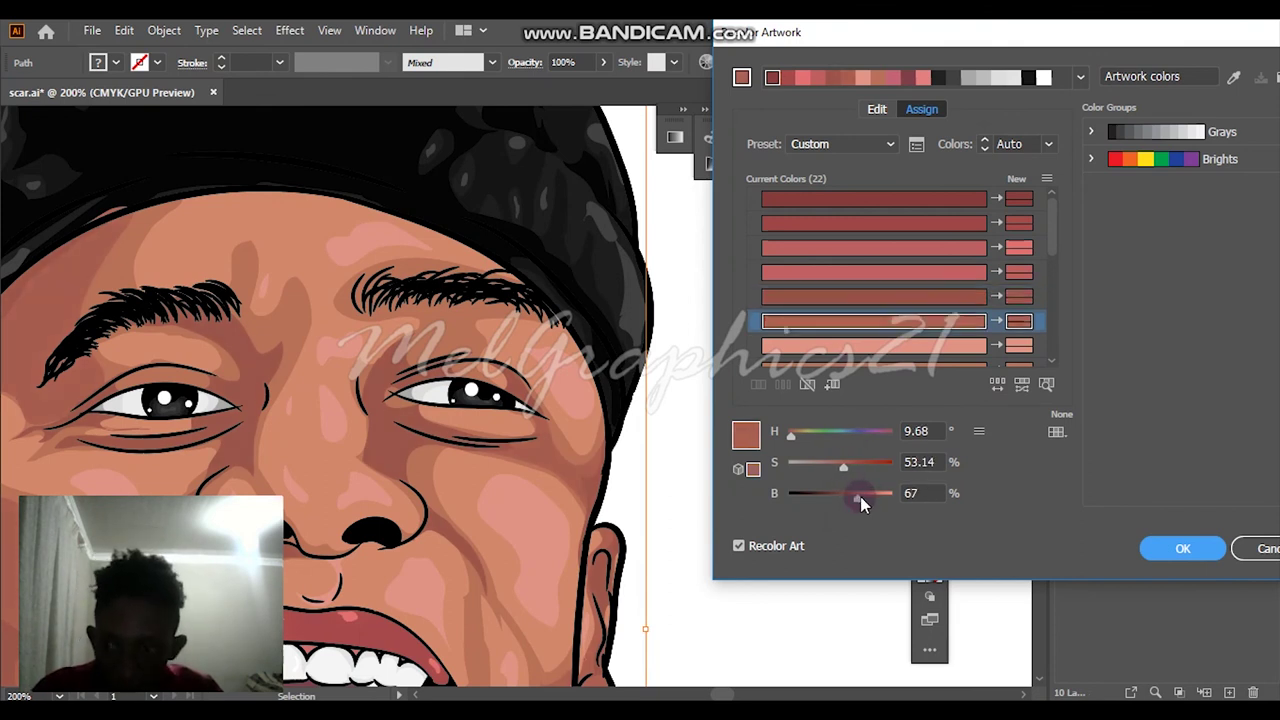
click(851, 346)
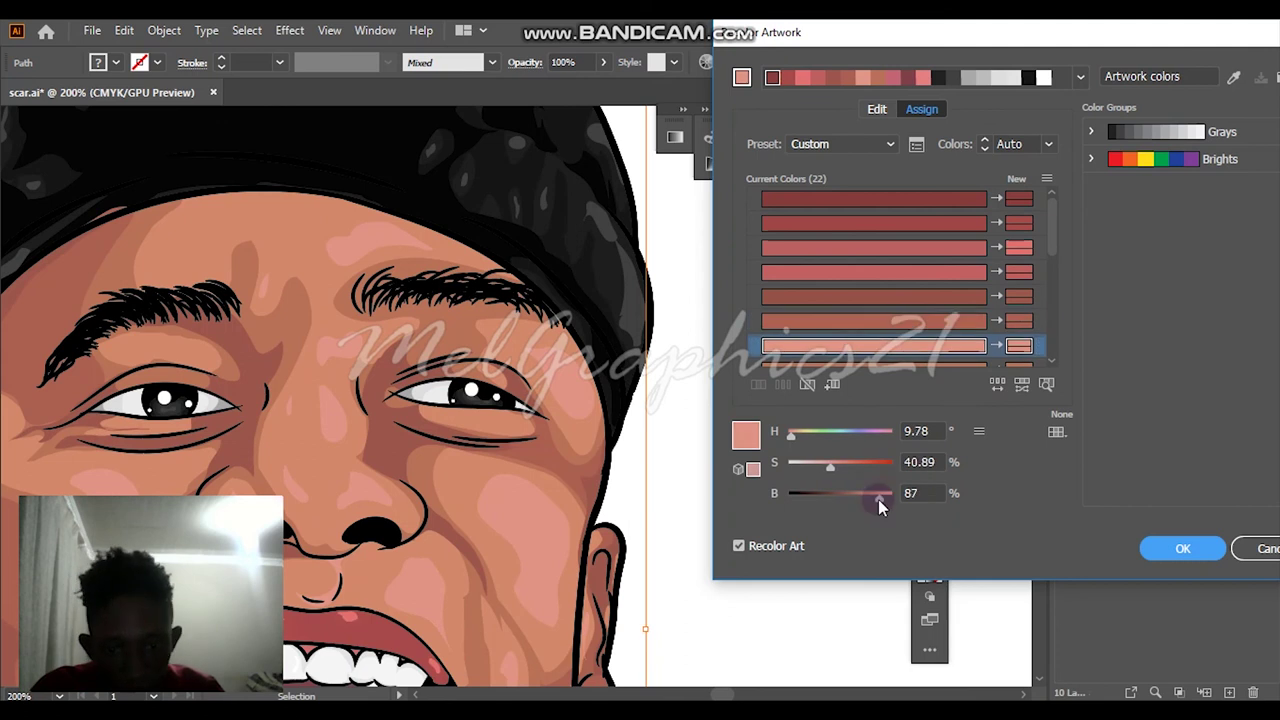
Adjust the orange-brown shadow colour's brightness, apply the recolouring and deselect the artwork
scroll(880, 335, down, 2)
click(870, 223)
drag(880, 501, 862, 498)
click(870, 248)
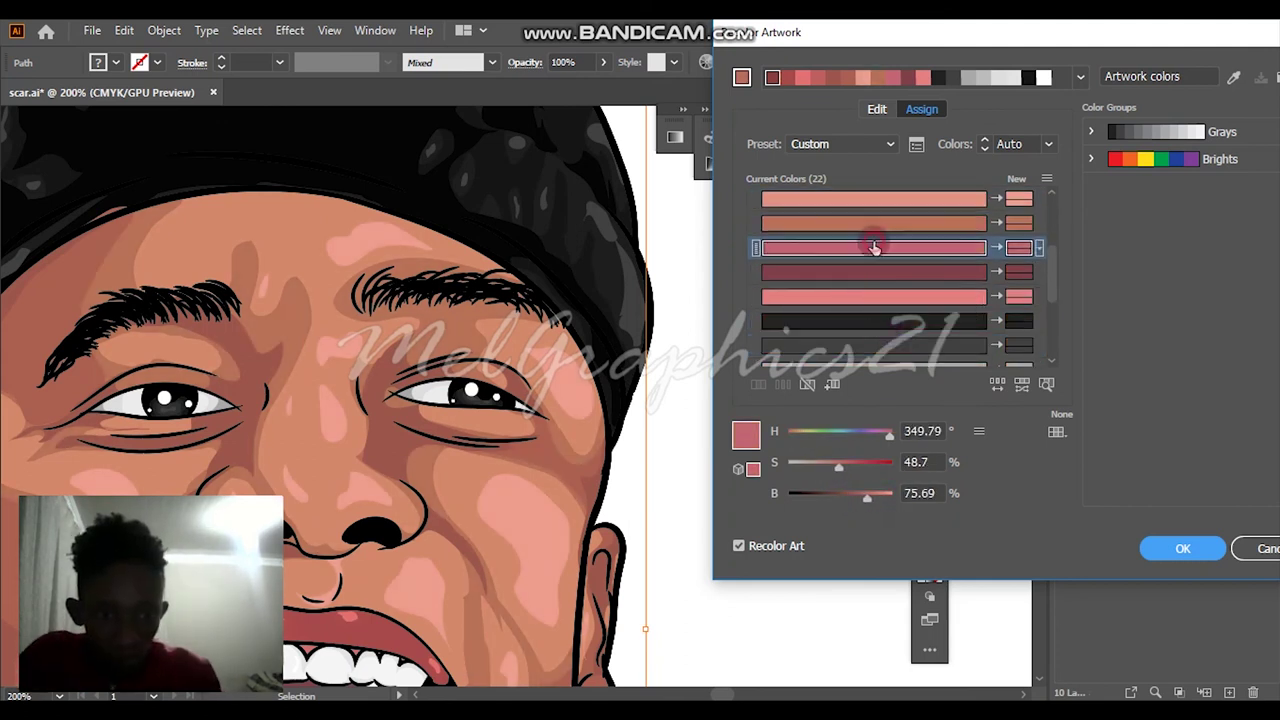
key(Return)
click(826, 466)
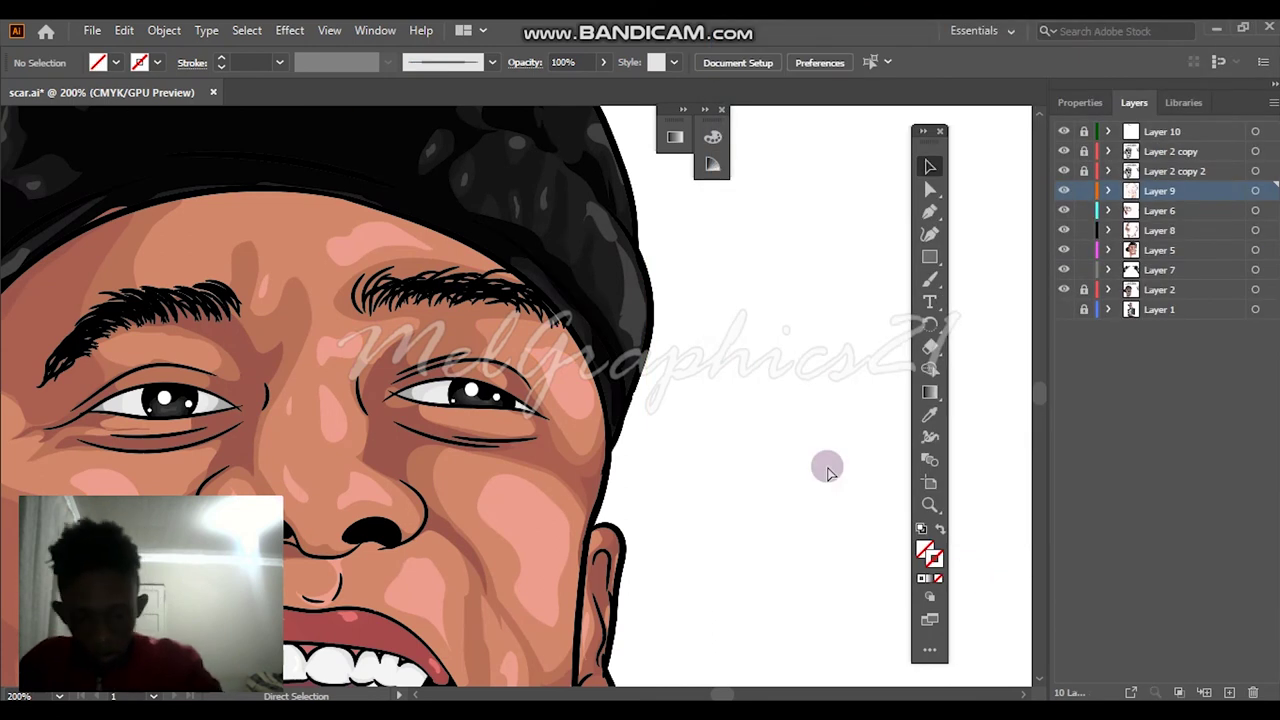
key(ctrl+0)
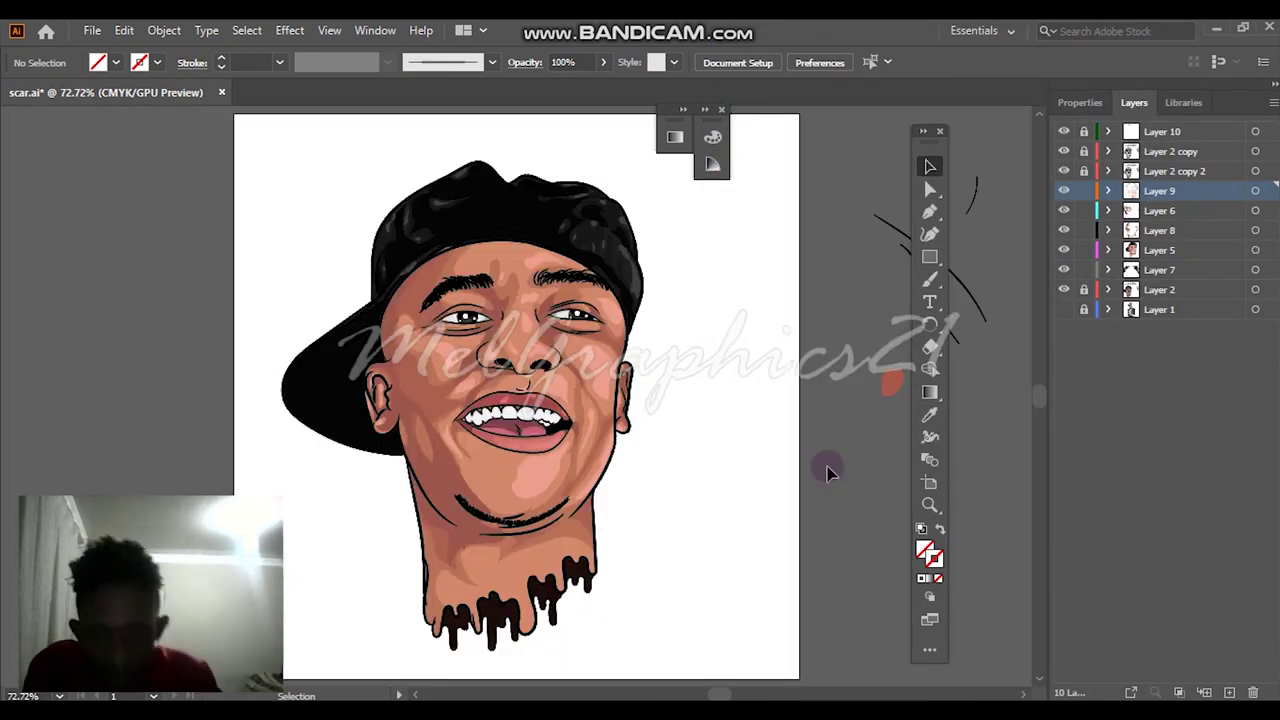